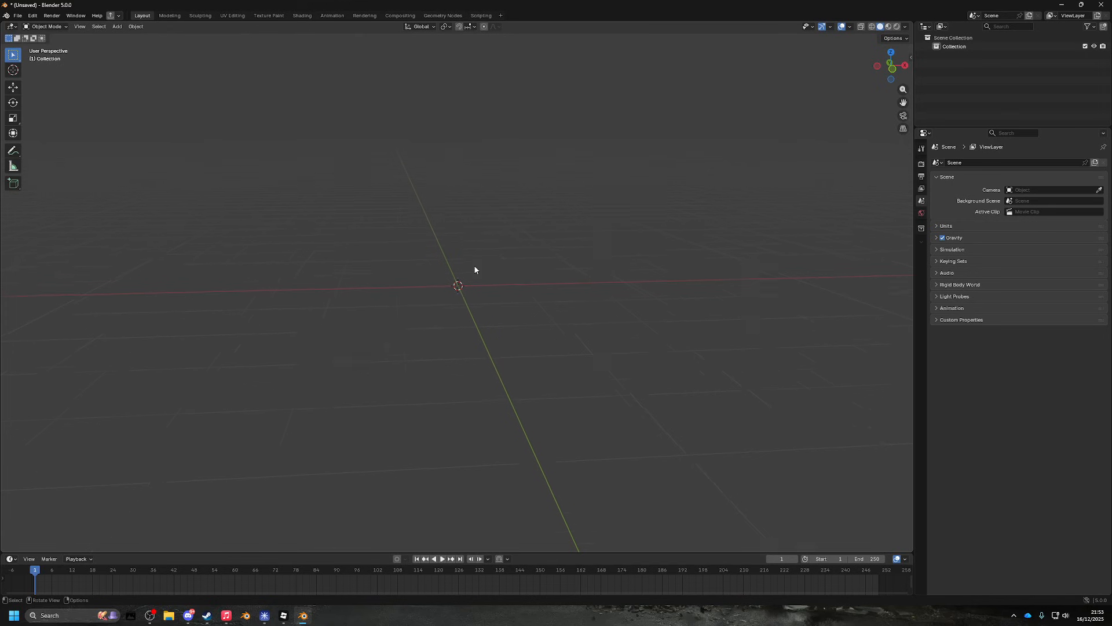
- Add a Plane mesh at the scene origin
{"action": "mouse_move", "coordinate": [471, 253]}
{"action": "left_mouse_down"}
{"action": "mouse_move", "coordinate": [458, 289]}
{"action": "mouse_move", "coordinate": [475, 228]}
{"action": "mouse_move", "coordinate": [459, 246]}
{"action": "left_mouse_up"}
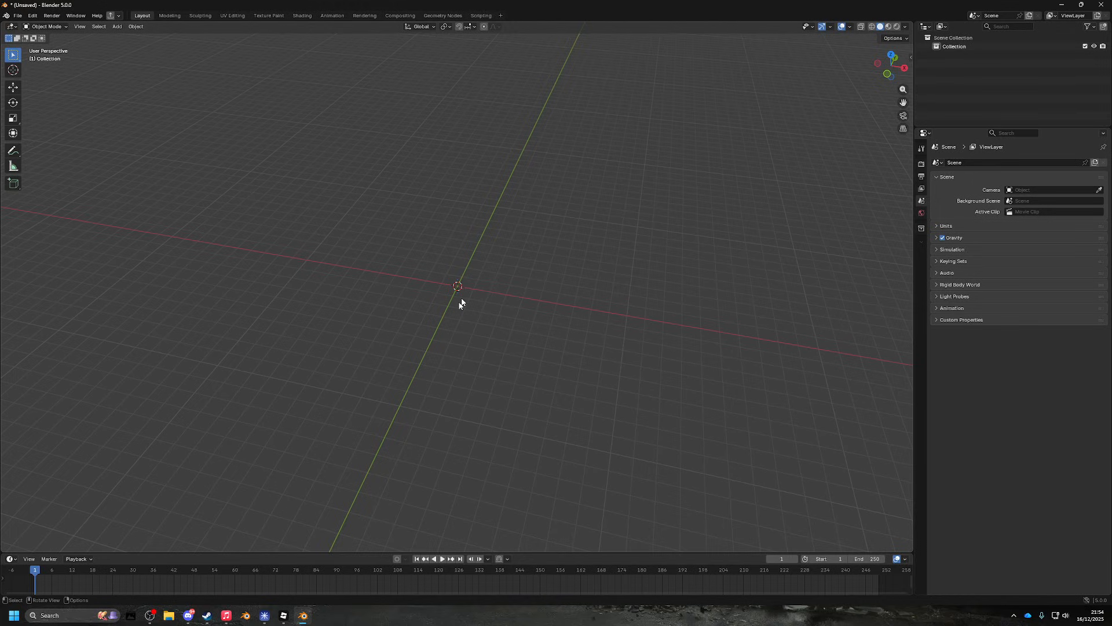
{"action": "left_click_drag", "start_coordinate": [488, 304], "coordinate": [469, 354]}
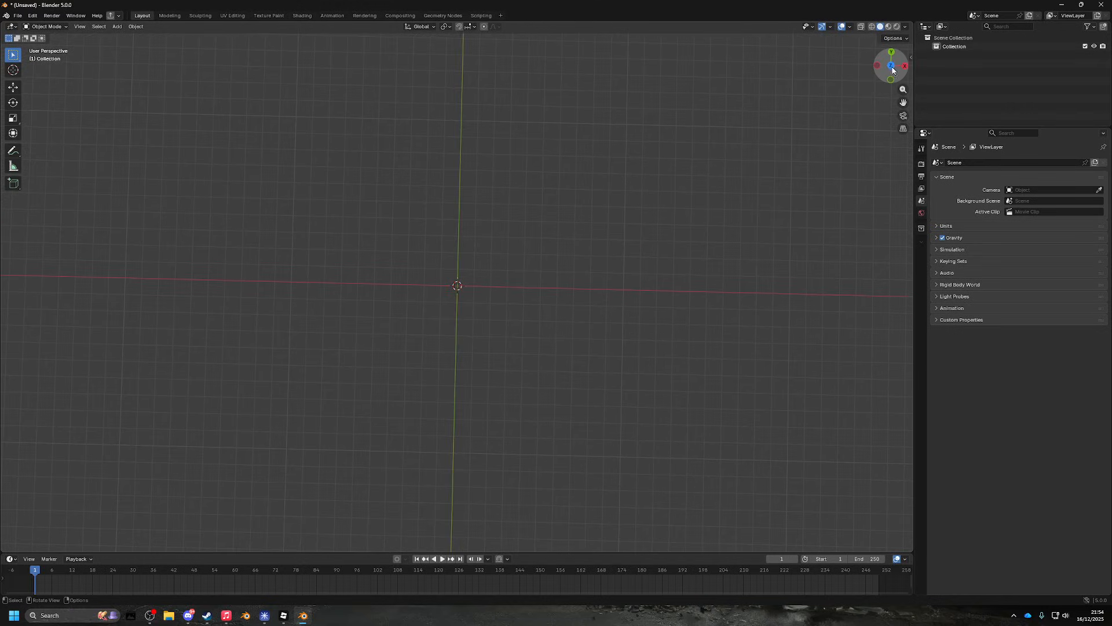
{"action": "left_click_drag", "start_coordinate": [608, 280], "coordinate": [598, 251]}
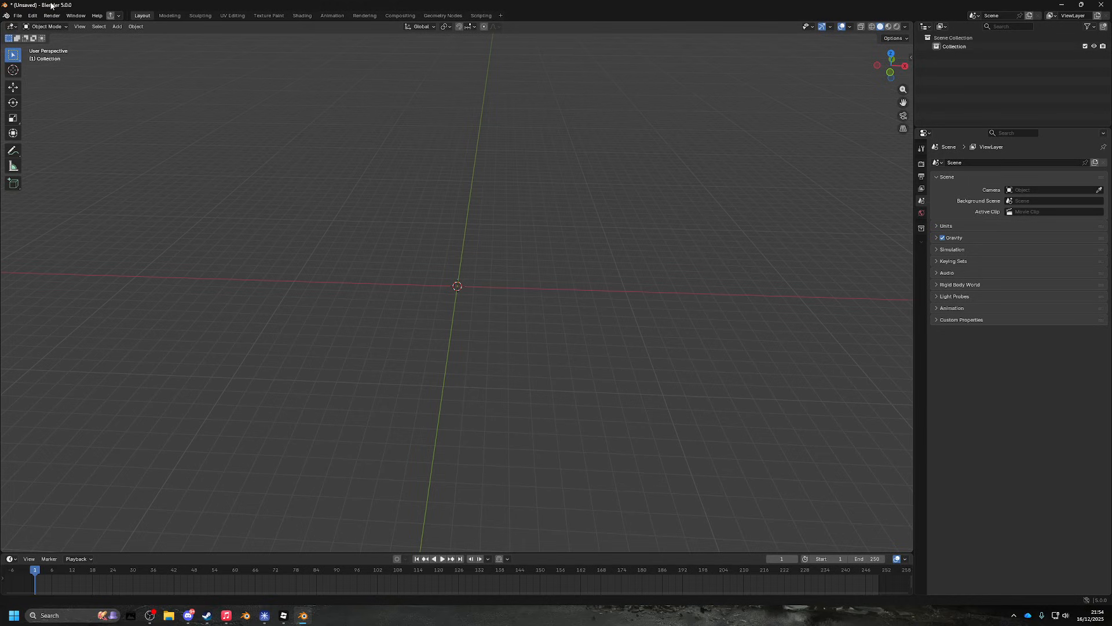
{"action": "left_click_drag", "start_coordinate": [457, 259], "coordinate": [298, 306]}
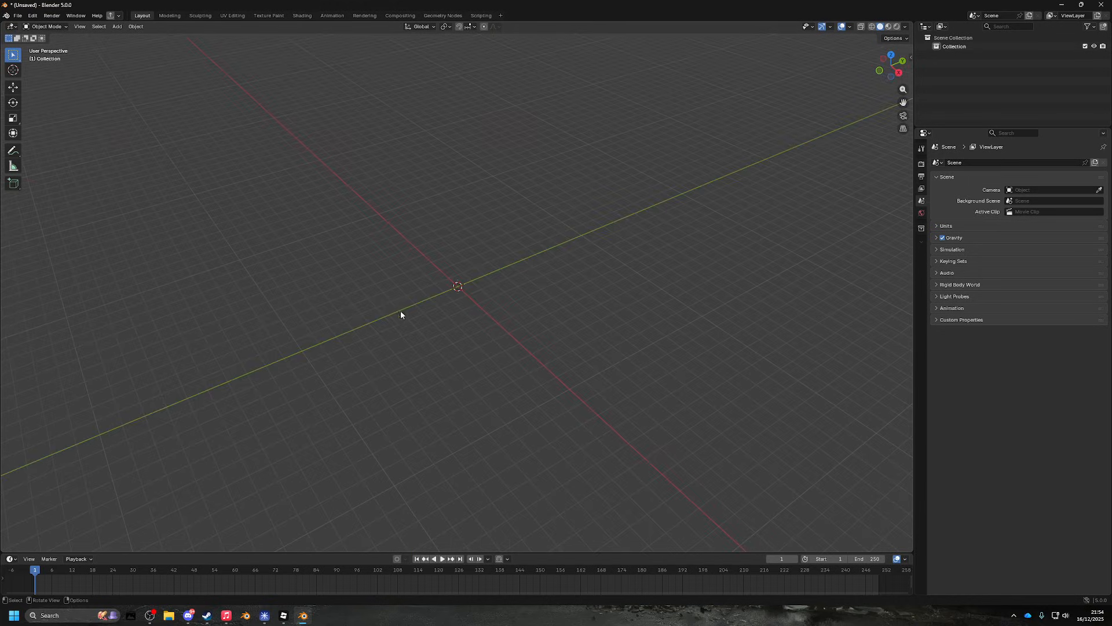
{"action": "left_click_drag", "start_coordinate": [401, 311], "coordinate": [528, 319]}
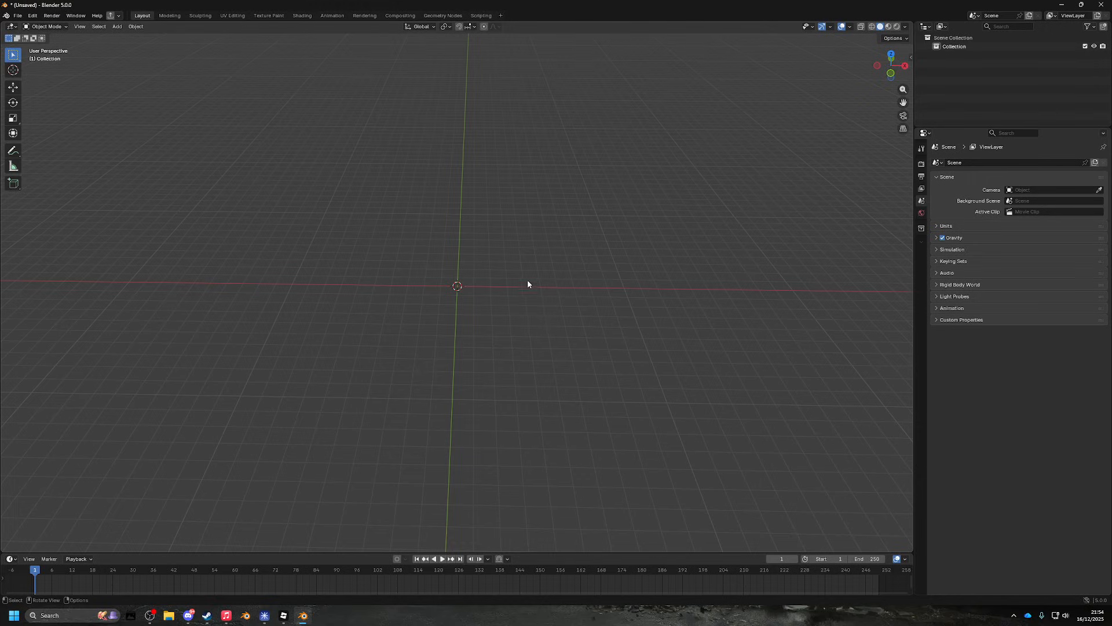
{"action": "mouse_move", "coordinate": [512, 287]}
{"action": "left_mouse_down"}
{"action": "mouse_move", "coordinate": [509, 330]}
{"action": "mouse_move", "coordinate": [508, 291]}
{"action": "left_mouse_up"}
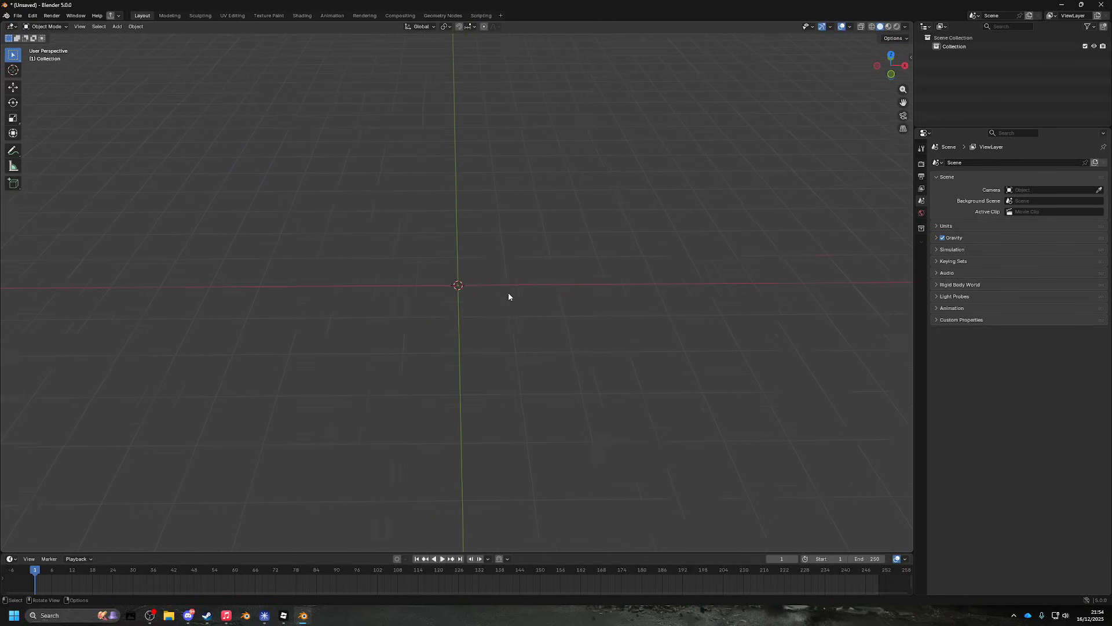
{"action": "key", "text": "shift+a"}
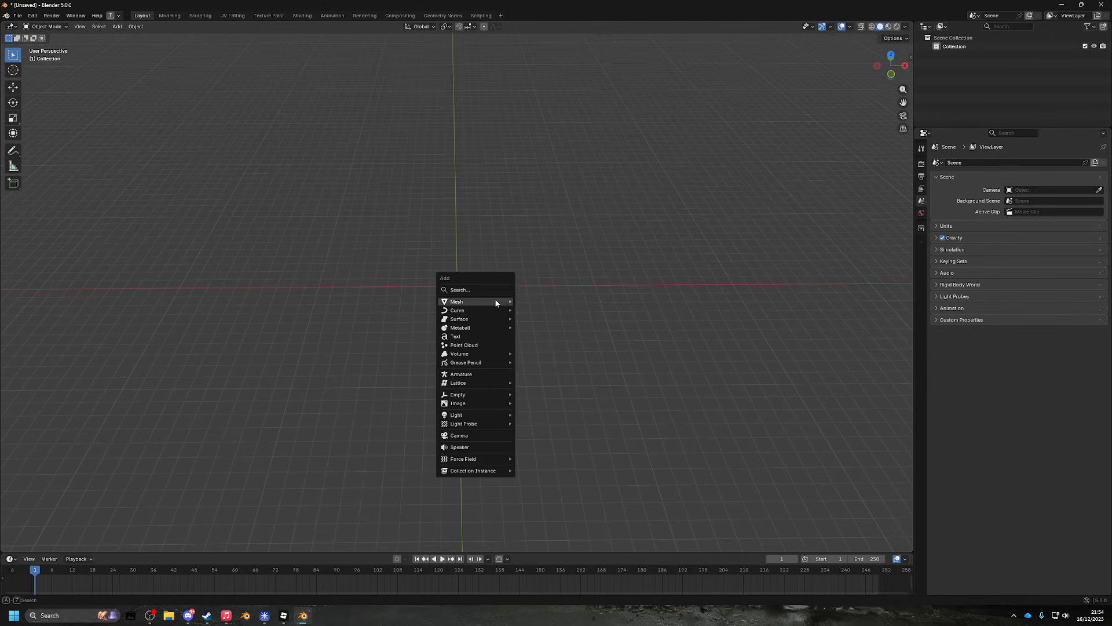
{"action": "mouse_move", "coordinate": [495, 302]}
{"action": "left_click", "coordinate": [555, 302]}
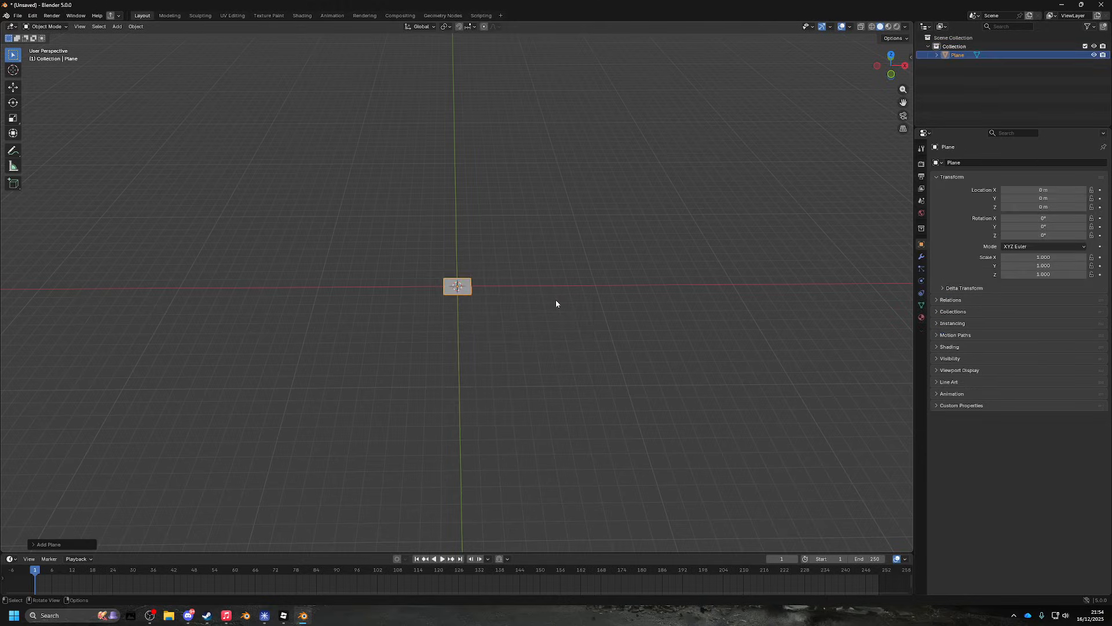
- Look around the new plane and switch the viewport to Material Preview shading
{"action": "scroll", "coordinate": [523, 285], "scroll_direction": "up", "scroll_amount": 3}
{"action": "left_click_drag", "start_coordinate": [524, 285], "coordinate": [595, 342]}
{"action": "scroll", "coordinate": [538, 308], "scroll_direction": "down", "scroll_amount": 4}
{"action": "scroll", "coordinate": [578, 346], "scroll_direction": "up", "scroll_amount": 5}
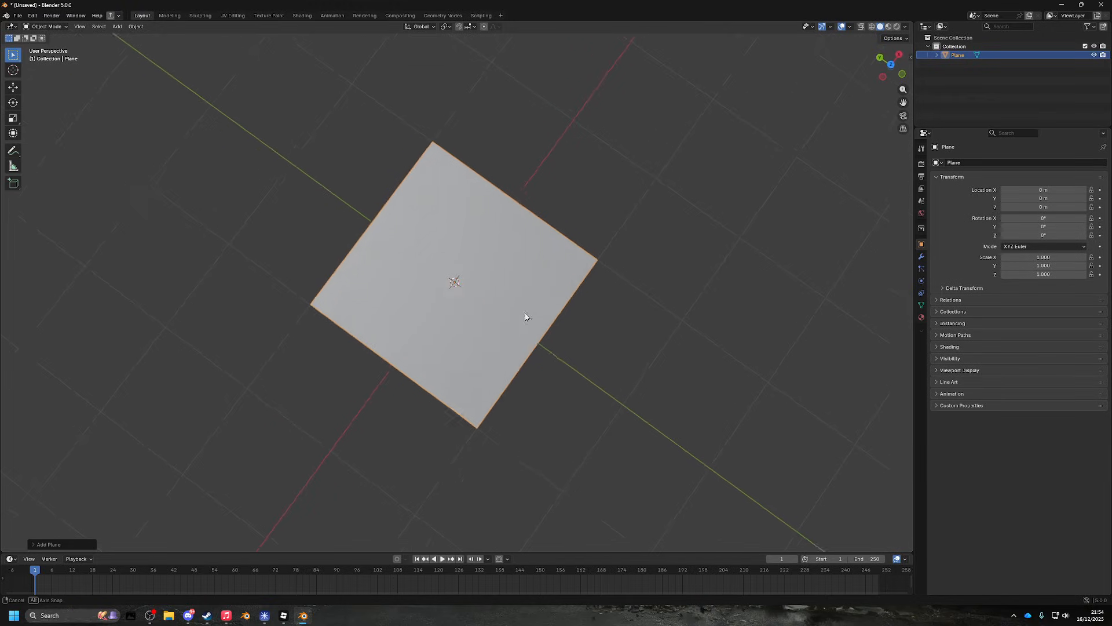
{"action": "left_click_drag", "start_coordinate": [526, 316], "coordinate": [476, 306]}
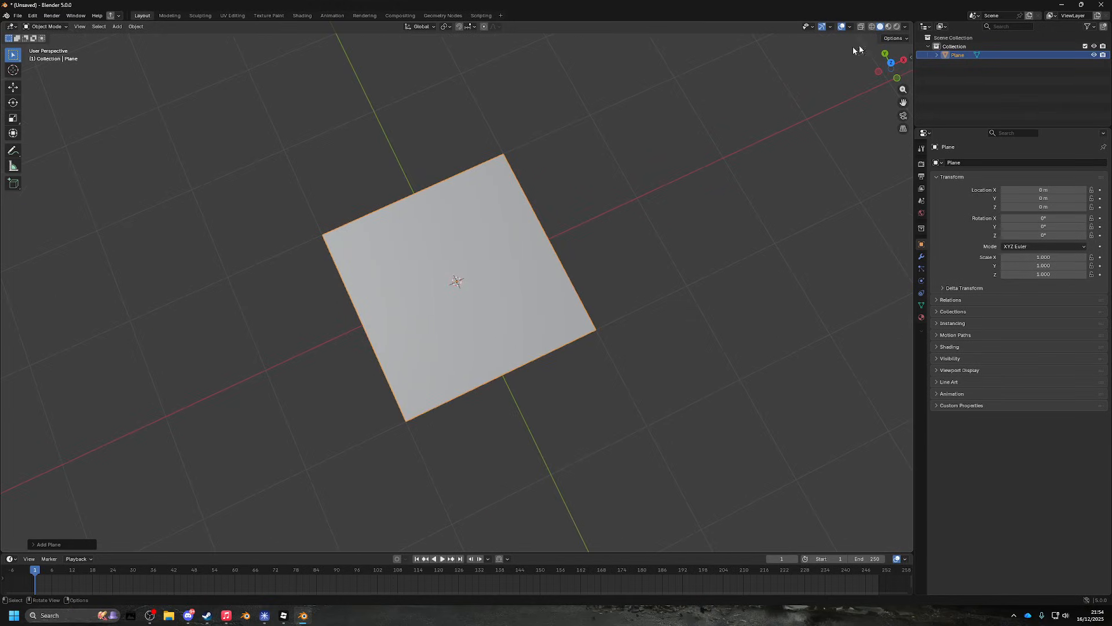
{"action": "left_click", "coordinate": [889, 28]}
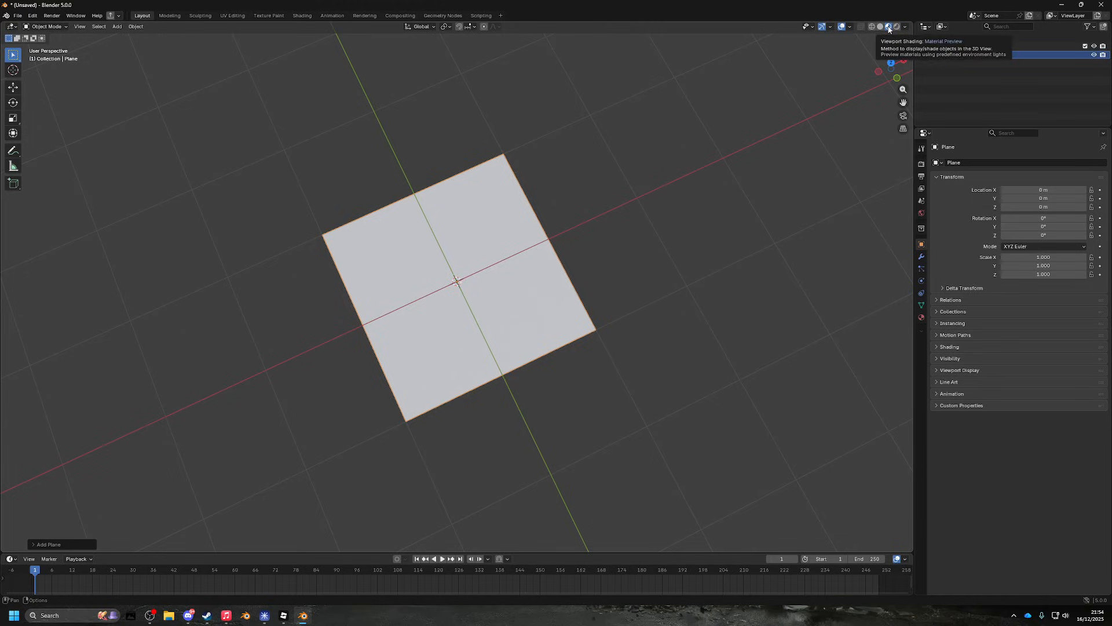
- Create a new material, Material.001, whose Base Color is driven by an Image Texture
{"action": "left_click", "coordinate": [921, 317]}
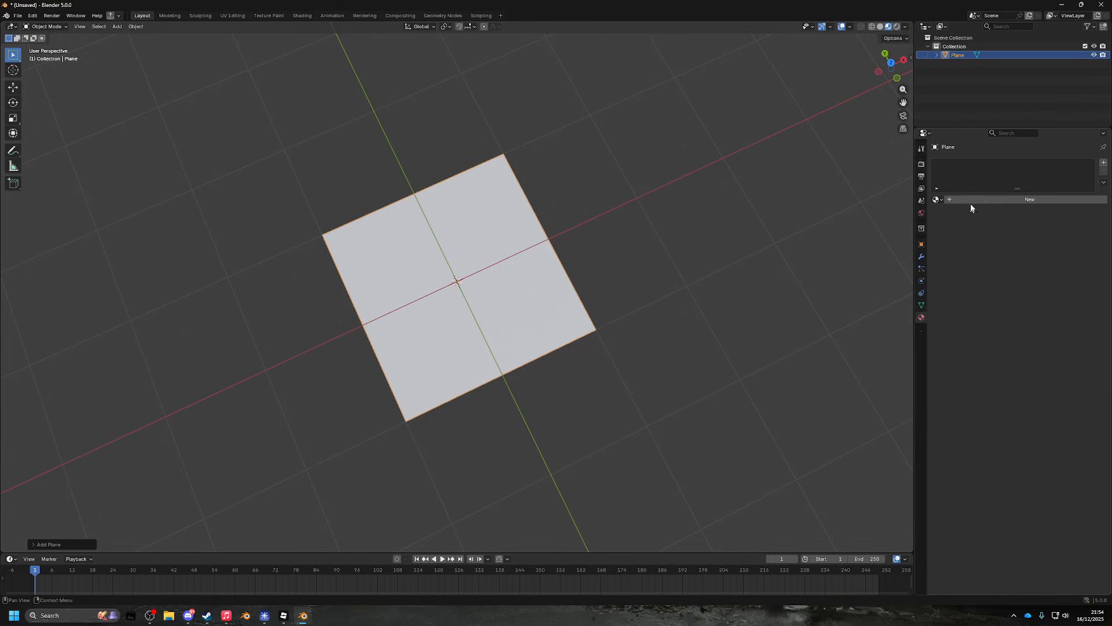
{"action": "left_click", "coordinate": [972, 201]}
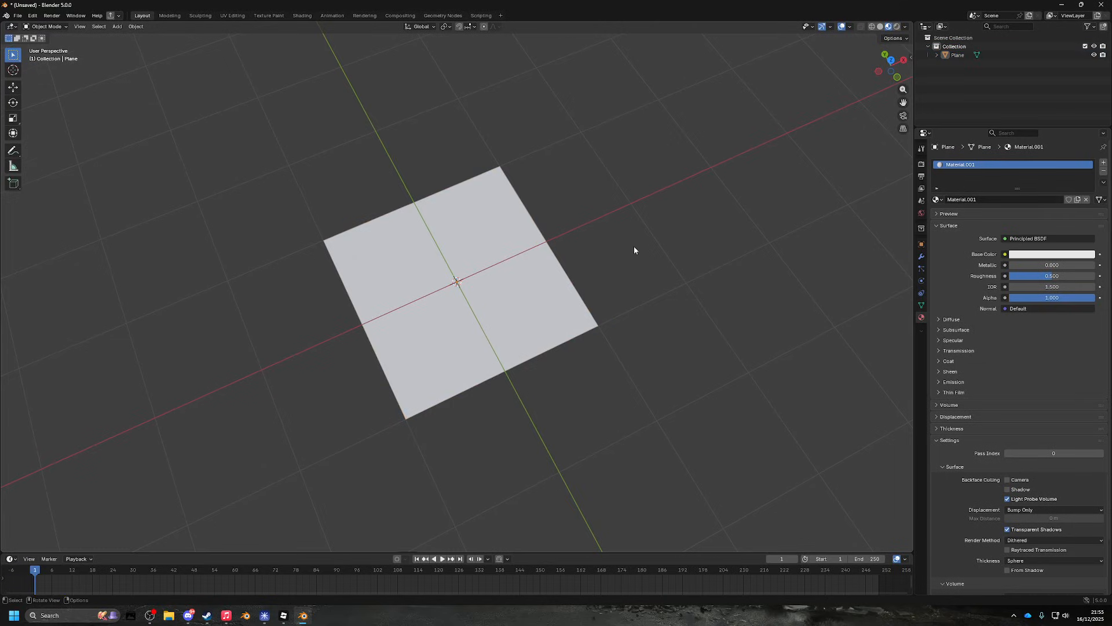
{"action": "left_click", "coordinate": [1004, 254]}
{"action": "left_click", "coordinate": [1005, 256]}
{"action": "left_click", "coordinate": [852, 314]}
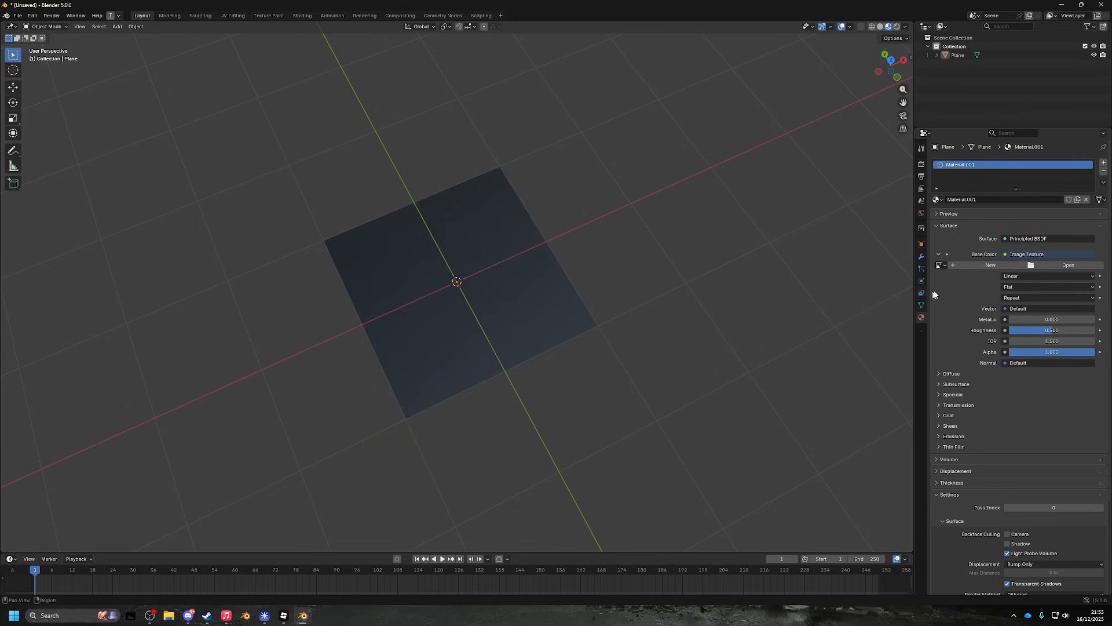
- Browse for the texture image, checking Downloads, then bring up File Explorer at vfx assets
{"action": "left_click", "coordinate": [1087, 269]}
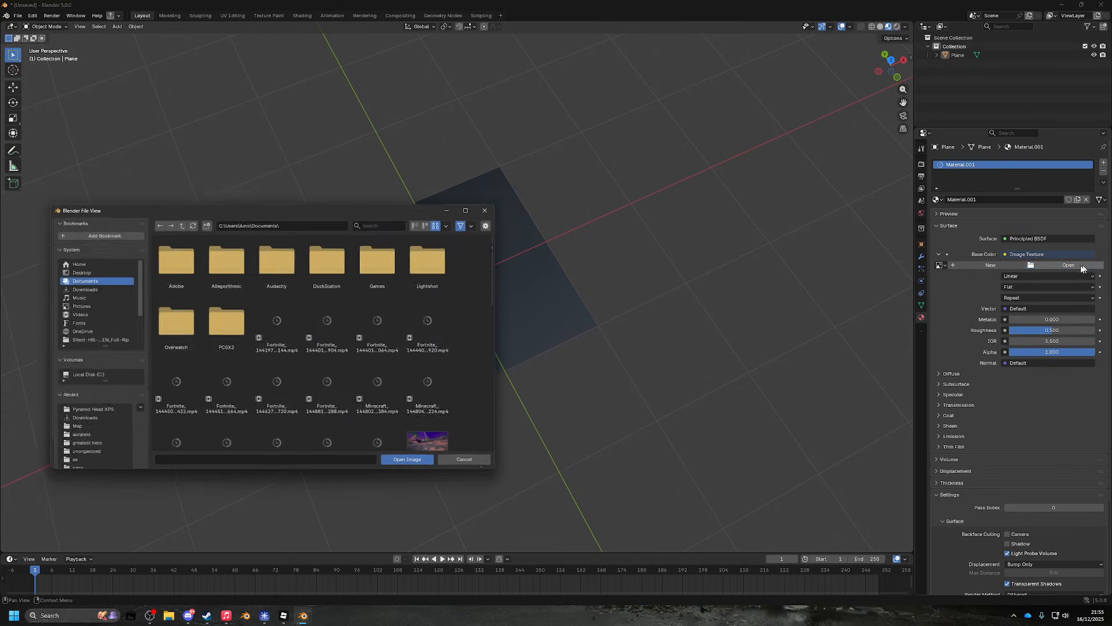
{"action": "left_click", "coordinate": [81, 421]}
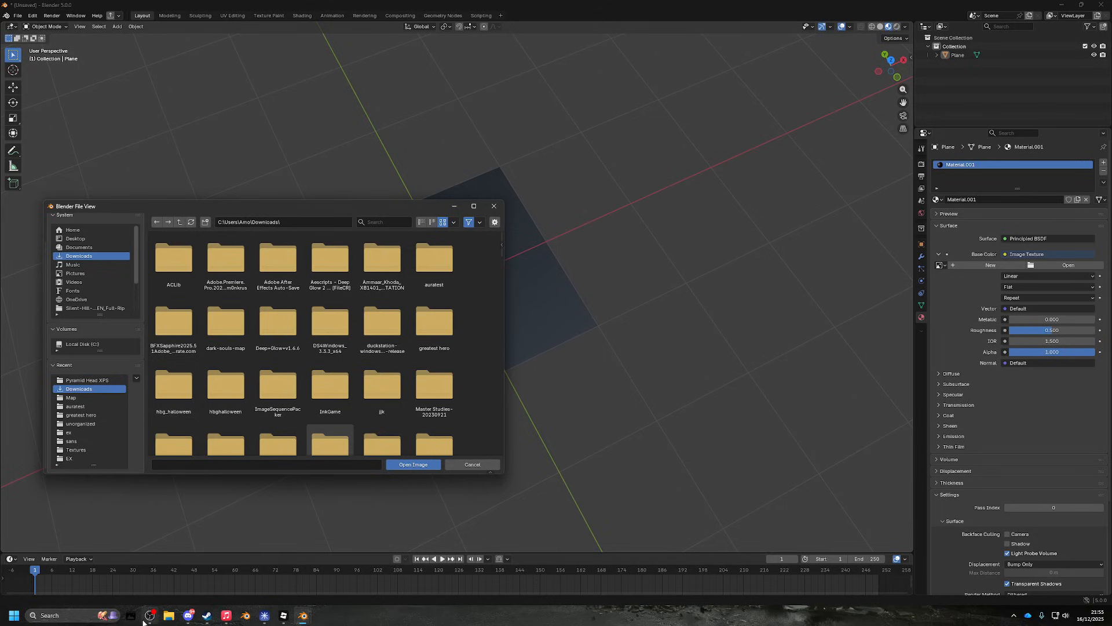
{"action": "left_click", "coordinate": [168, 615]}
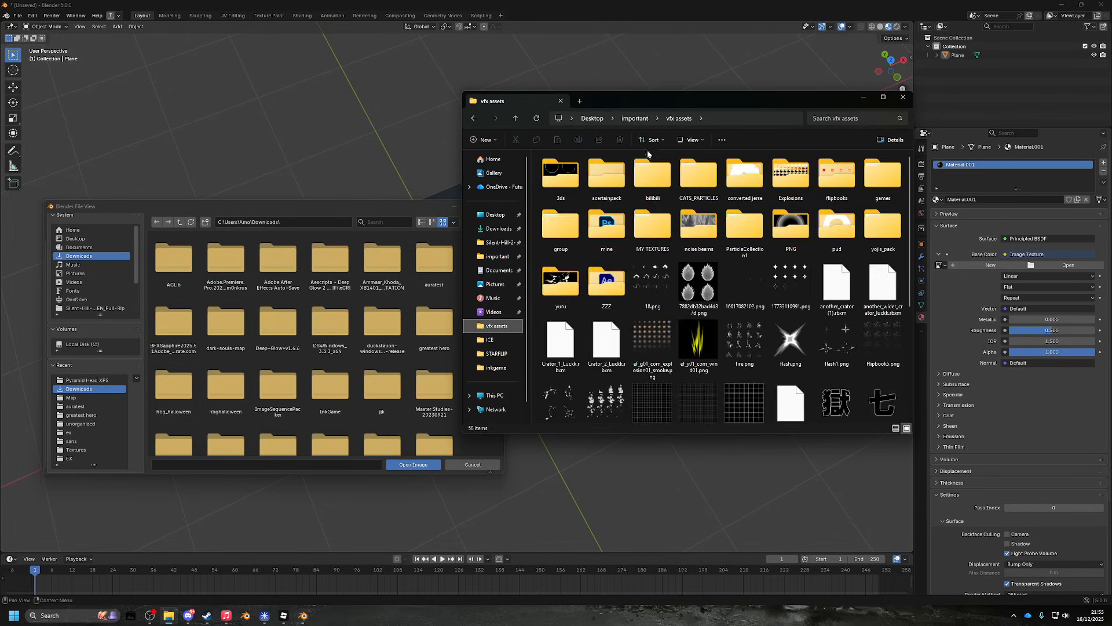
- Search the vfx assets folder for 'beam', then return to the folder and copy its path
{"action": "left_click", "coordinate": [826, 117]}
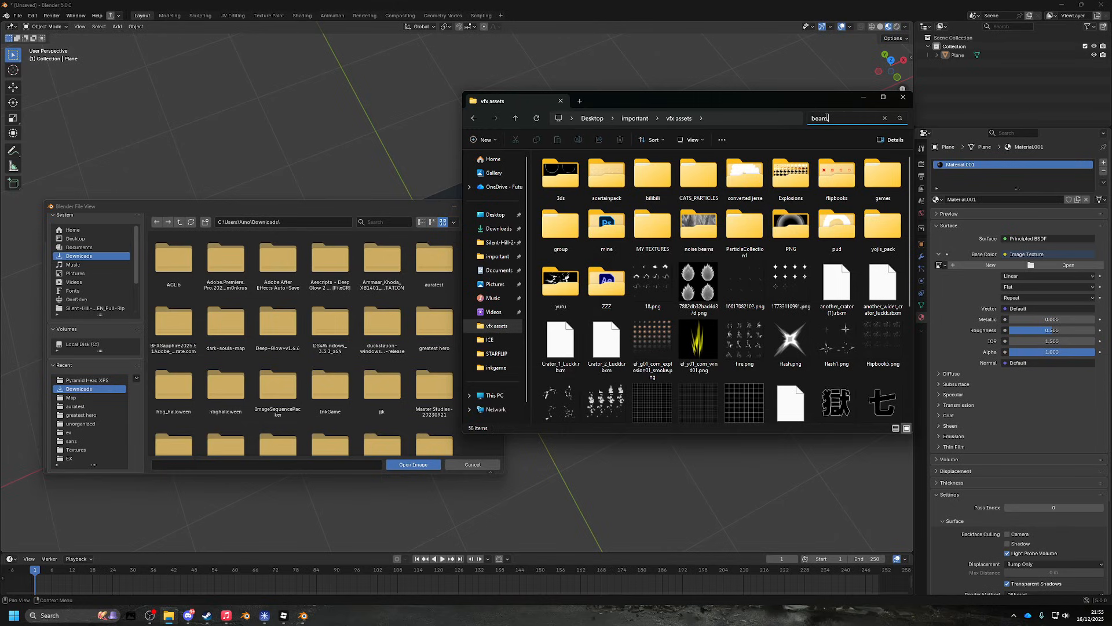
{"action": "key", "text": "Return"}
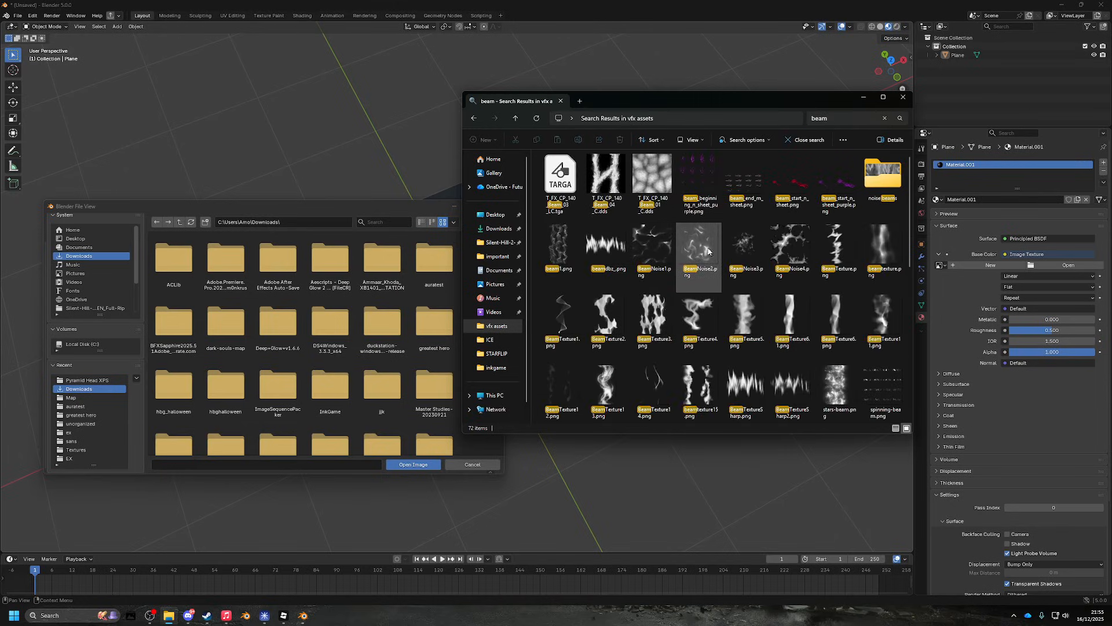
{"action": "left_click", "coordinate": [686, 119]}
{"action": "key", "text": "alt+Left"}
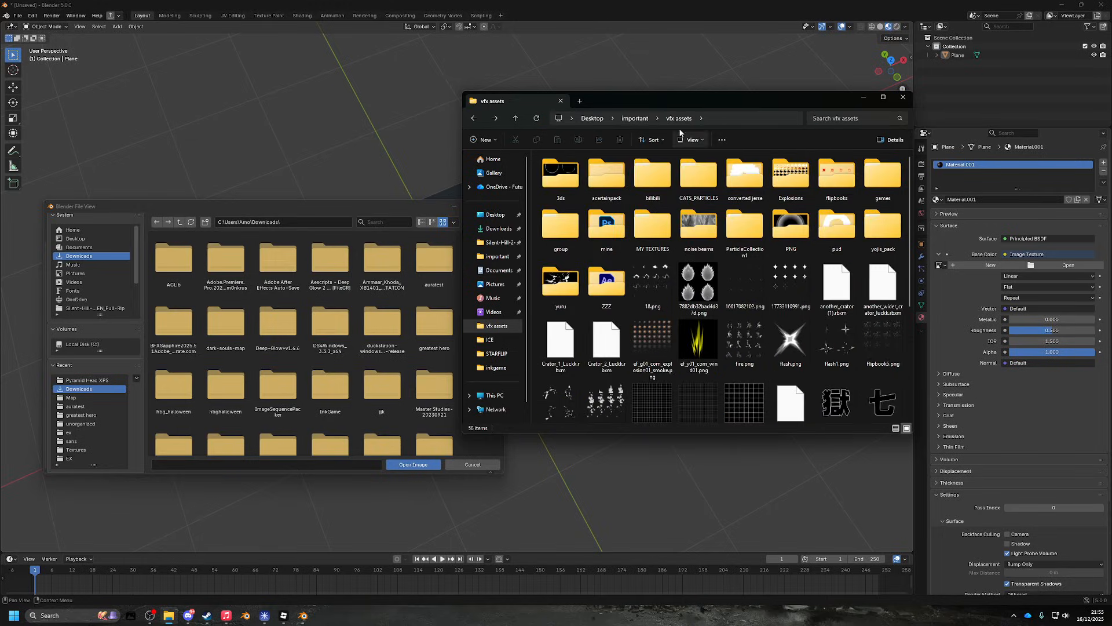
{"action": "left_click", "coordinate": [725, 113]}
{"action": "key", "text": "ctrl+c"}
- Paste the vfx assets path into Blender's image browser and load testdrive.png as the texture
{"action": "left_click", "coordinate": [311, 223]}
{"action": "key", "text": "ctrl+v"}
{"action": "key", "text": "Return"}
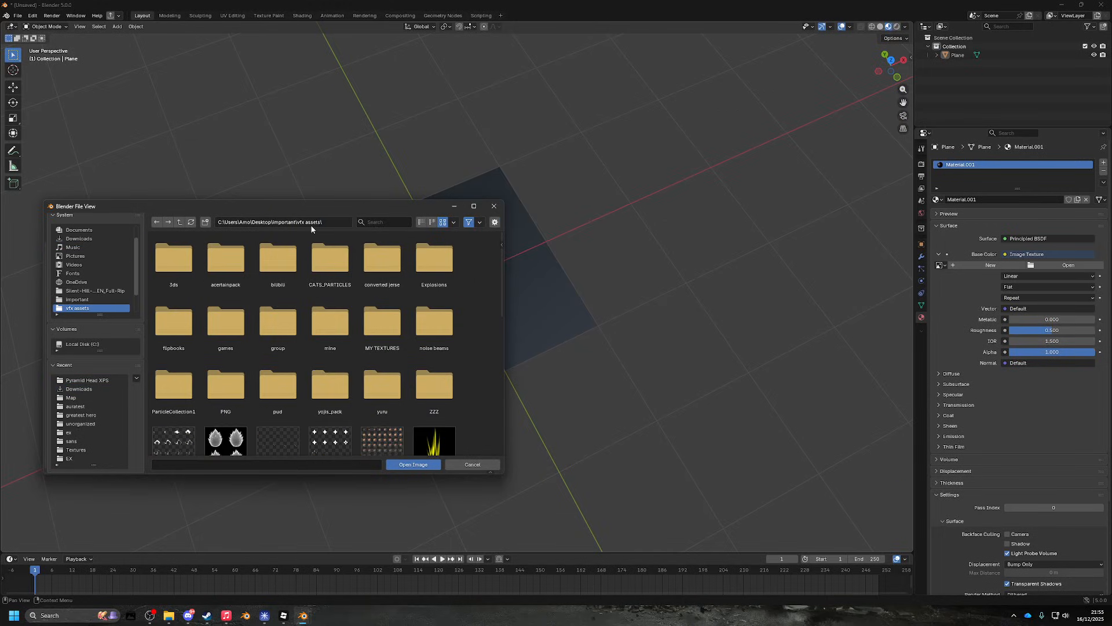
{"action": "scroll", "coordinate": [322, 339], "scroll_direction": "down", "scroll_amount": 2}
{"action": "scroll", "coordinate": [323, 339], "scroll_direction": "down", "scroll_amount": 10}
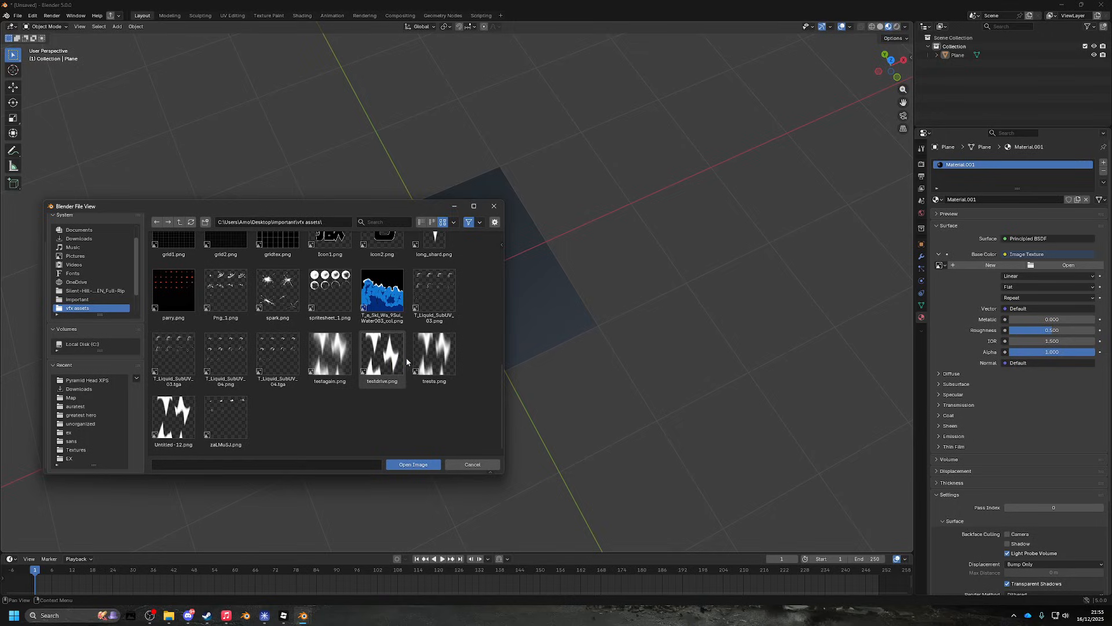
{"action": "double_click", "coordinate": [399, 360]}
{"action": "left_click_drag", "start_coordinate": [472, 320], "coordinate": [603, 223]}
{"action": "left_click", "coordinate": [524, 299]}
- In Edit Mode, rotate the plane 90° about the Y axis so it stands upright
{"action": "scroll", "coordinate": [614, 276], "scroll_direction": "down", "scroll_amount": 4}
{"action": "scroll", "coordinate": [530, 269], "scroll_direction": "up", "scroll_amount": 5}
{"action": "scroll", "coordinate": [521, 253], "scroll_direction": "down", "scroll_amount": 6}
{"action": "scroll", "coordinate": [578, 261], "scroll_direction": "up", "scroll_amount": 5}
{"action": "key", "text": "Tab"}
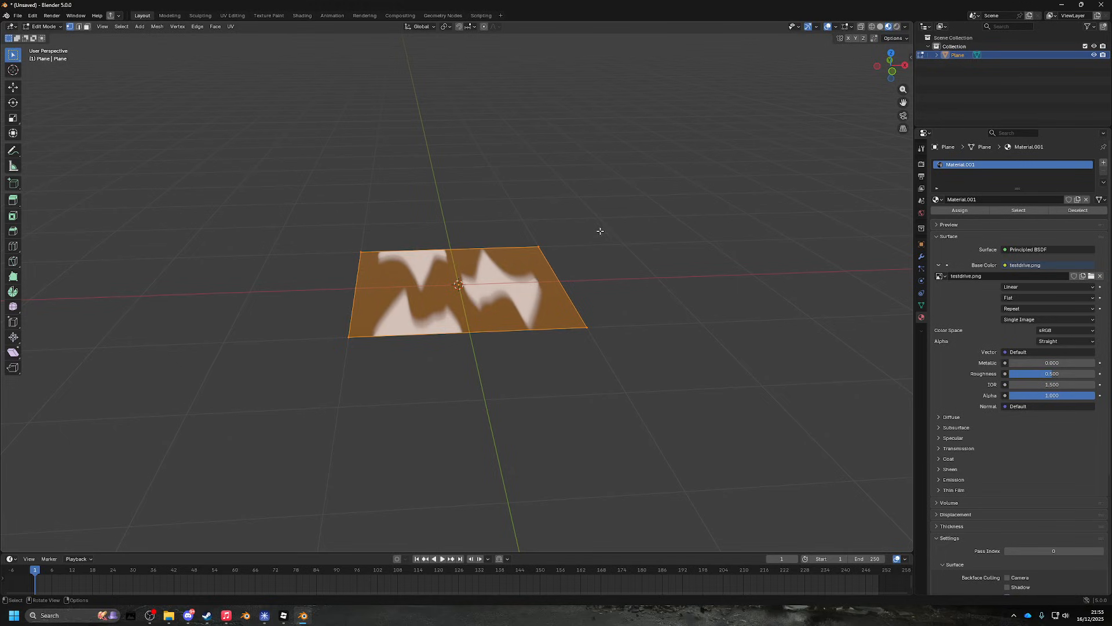
{"action": "type", "text": "ry90"}
{"action": "key", "text": "Escape"}
{"action": "type", "text": "ry"}
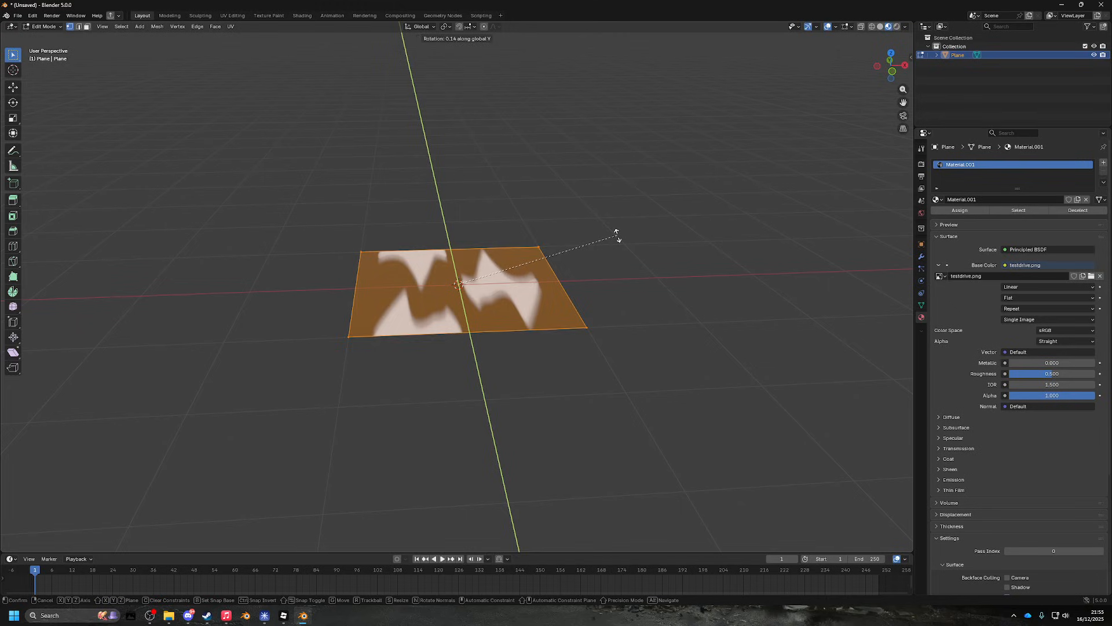
{"action": "type", "text": "90"}
{"action": "key", "text": "Return"}
{"action": "left_click_drag", "start_coordinate": [563, 204], "coordinate": [458, 199]}
{"action": "scroll", "coordinate": [496, 228], "scroll_direction": "down", "scroll_amount": 5}
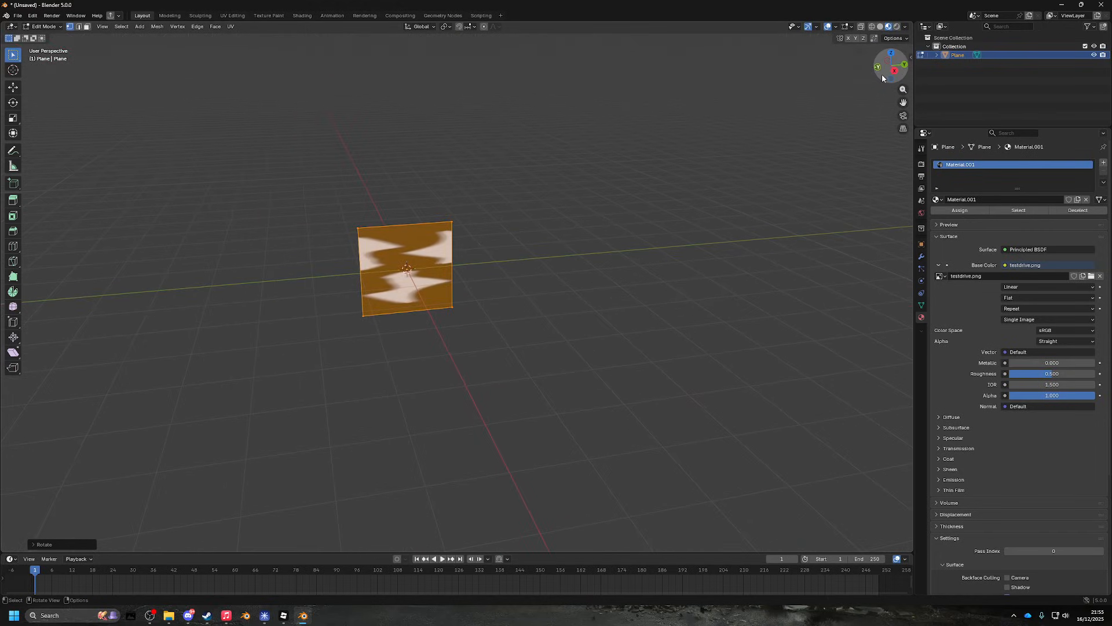
{"action": "left_click_drag", "start_coordinate": [882, 77], "coordinate": [605, 168]}
- Raise the upright plane 1 m along the Z axis
{"action": "key", "text": "g"}
{"action": "key", "text": "z"}
{"action": "key", "text": "1"}
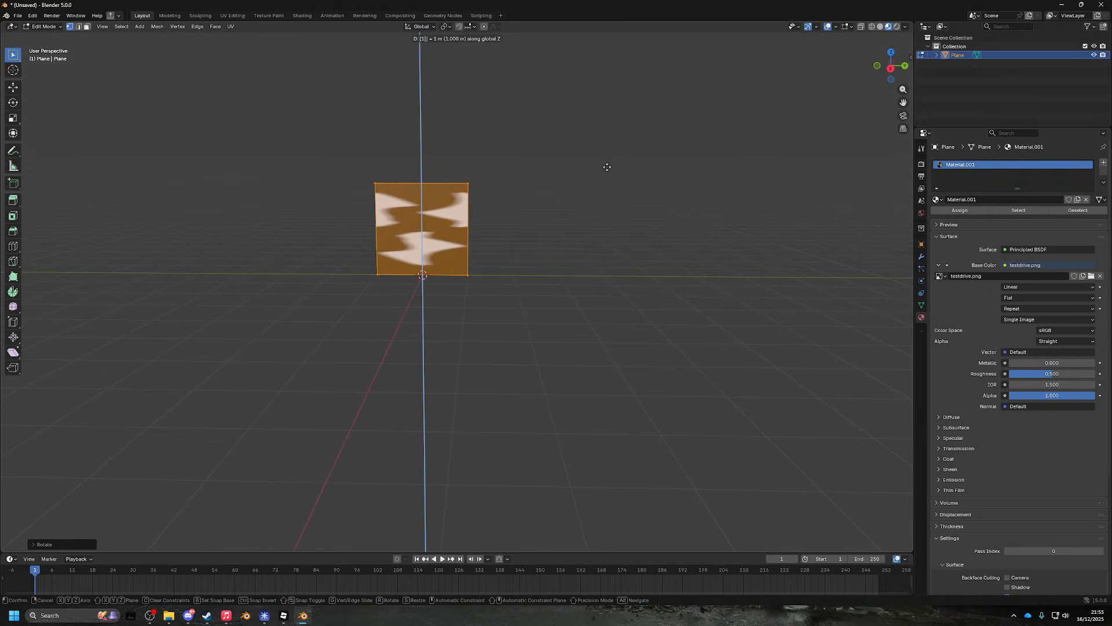
{"action": "key", "text": "Return"}
{"action": "left_click_drag", "start_coordinate": [535, 182], "coordinate": [569, 266]}
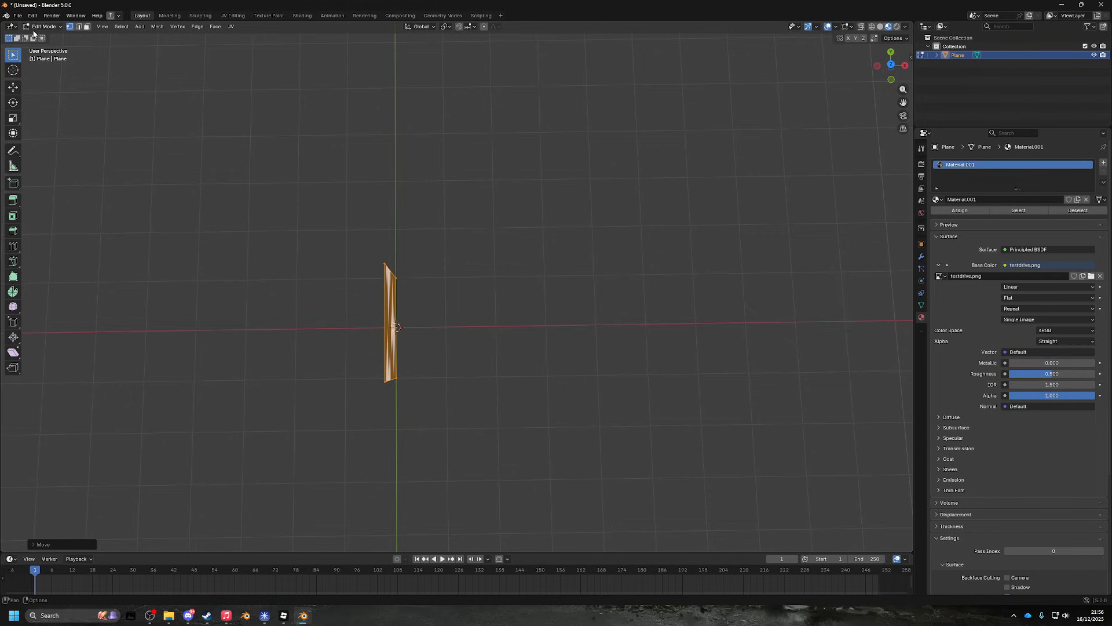
- Return to Edit Mode and box-select all of the plane's vertices
{"action": "key", "text": "Tab"}
{"action": "left_click_drag", "start_coordinate": [272, 109], "coordinate": [287, 131]}
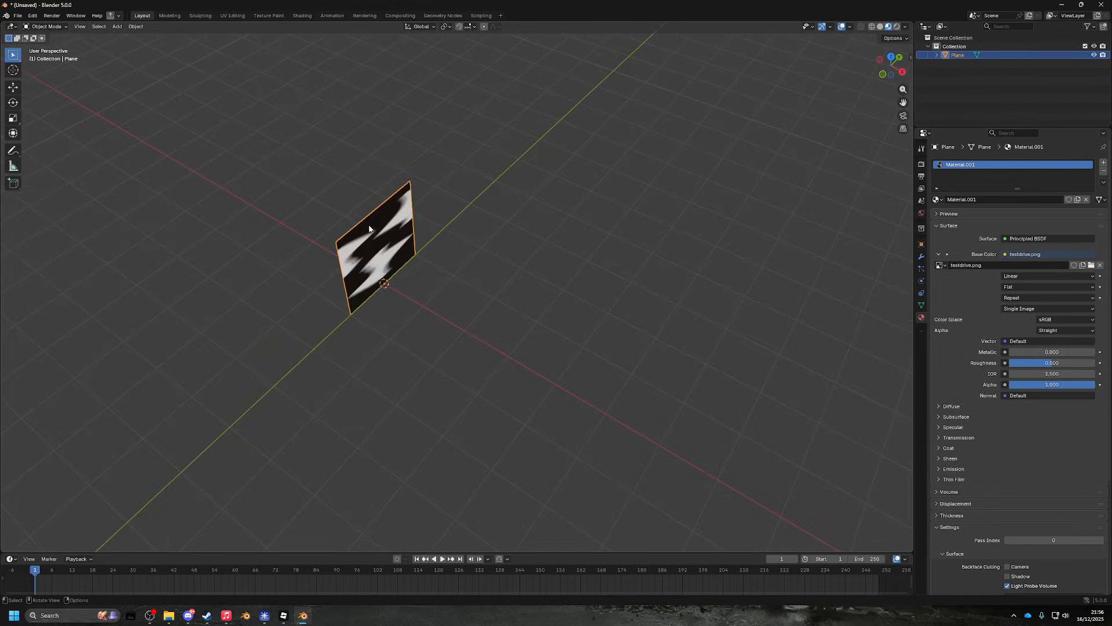
{"action": "key", "text": "Tab"}
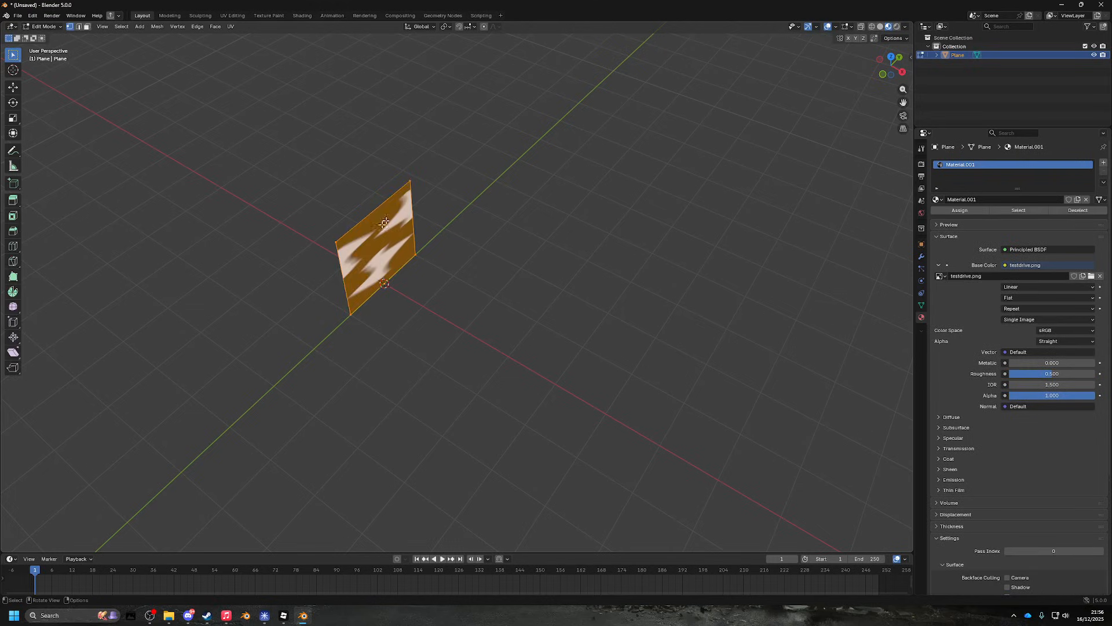
{"action": "left_click", "coordinate": [336, 212]}
{"action": "left_click_drag", "start_coordinate": [308, 201], "coordinate": [483, 328]}
{"action": "left_click_drag", "start_coordinate": [250, 99], "coordinate": [606, 429]}
{"action": "left_click_drag", "start_coordinate": [448, 212], "coordinate": [440, 289]}
- From top orthographic view, move the plane 5 m along X, then orbit to perspective
{"action": "left_click", "coordinate": [895, 63]}
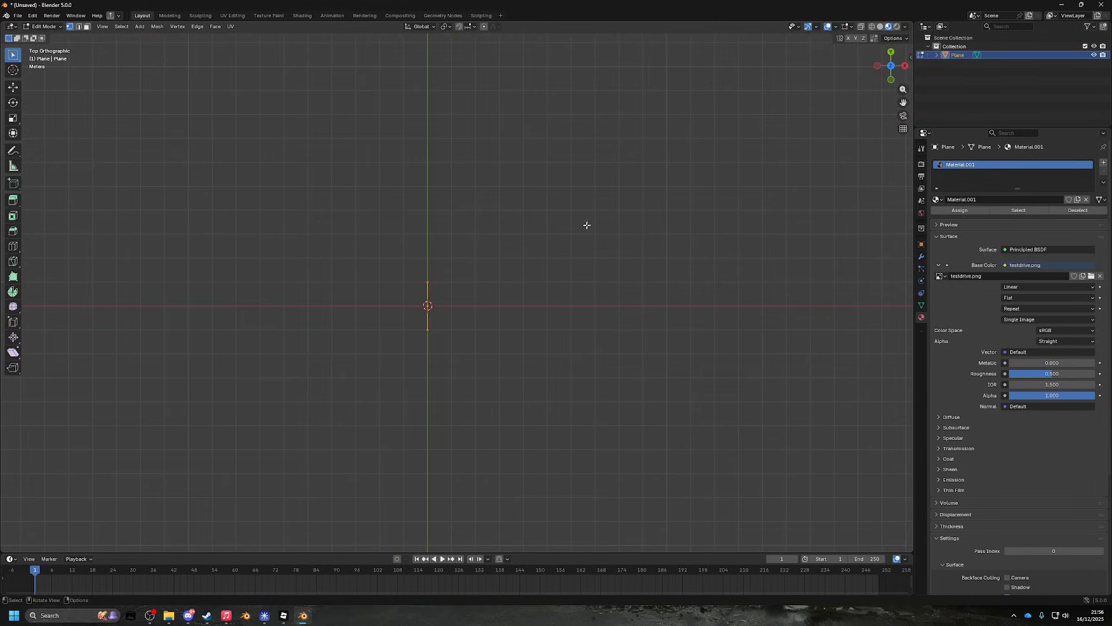
{"action": "type", "text": "gx5"}
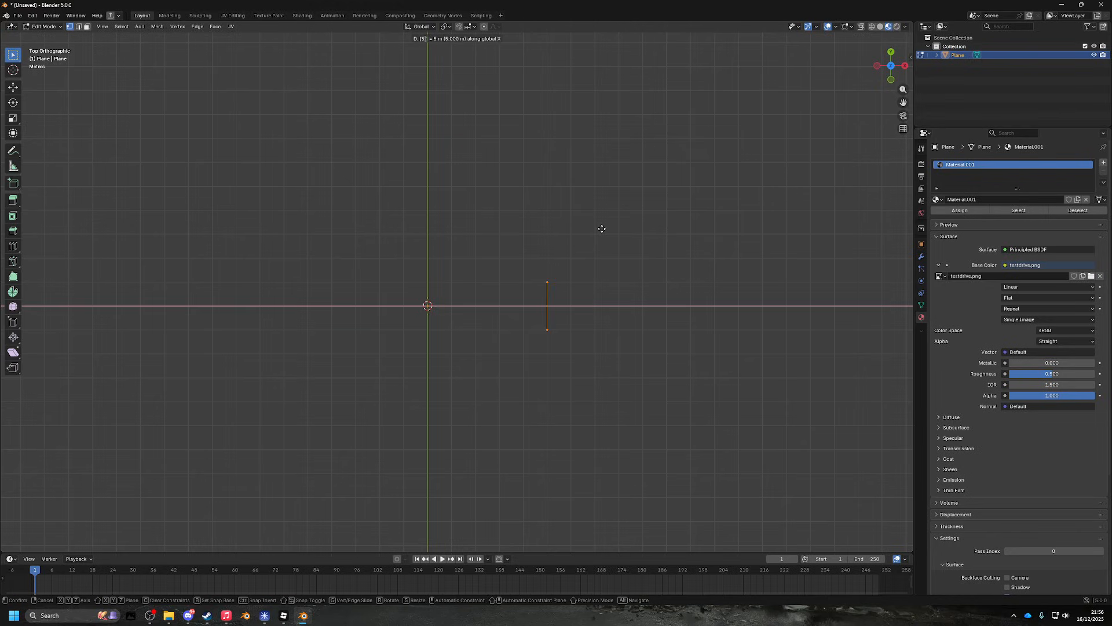
{"action": "key", "text": "Return"}
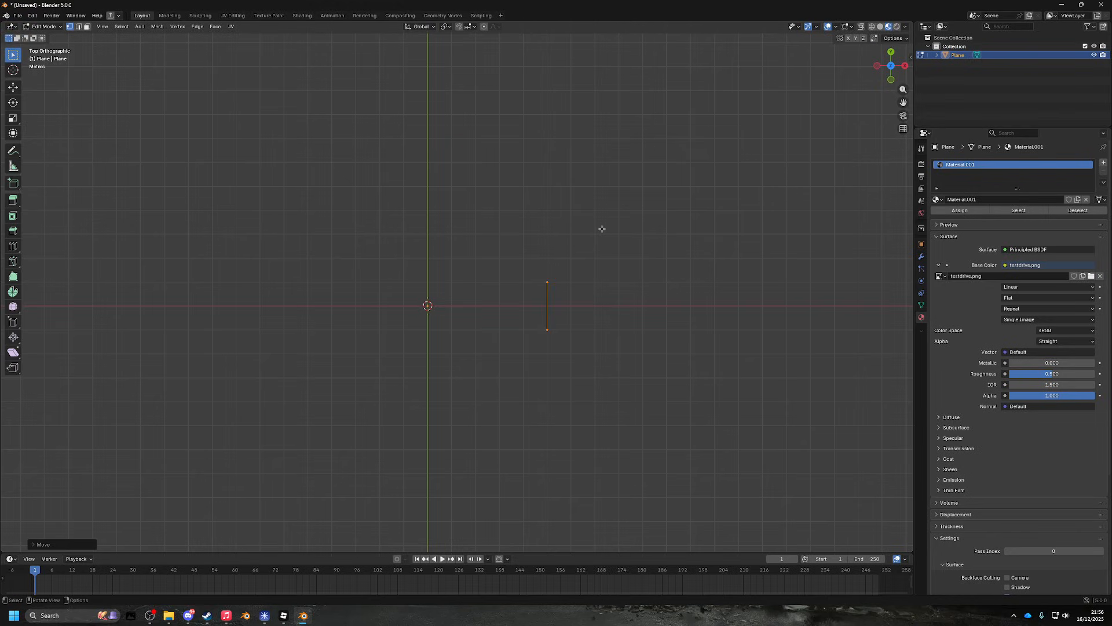
{"action": "left_click_drag", "start_coordinate": [593, 269], "coordinate": [548, 163]}
{"action": "left_click_drag", "start_coordinate": [590, 224], "coordinate": [597, 301]}
{"action": "left_click_drag", "start_coordinate": [666, 333], "coordinate": [642, 316]}
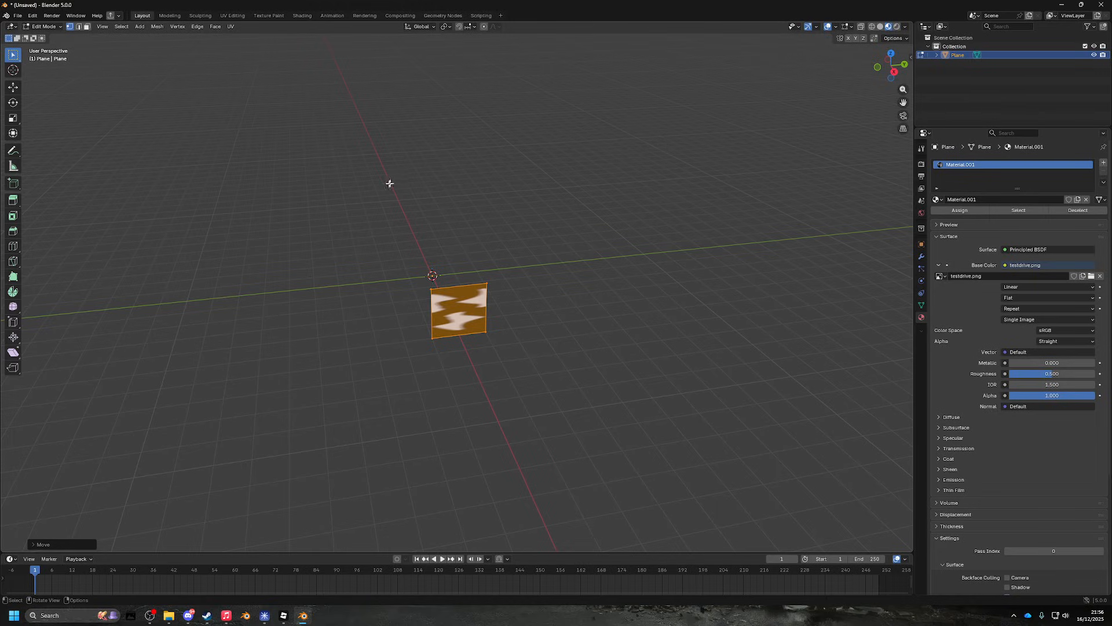
- Add a Mirror modifier to the plane by searching 'mirror'
{"action": "left_click", "coordinate": [921, 257]}
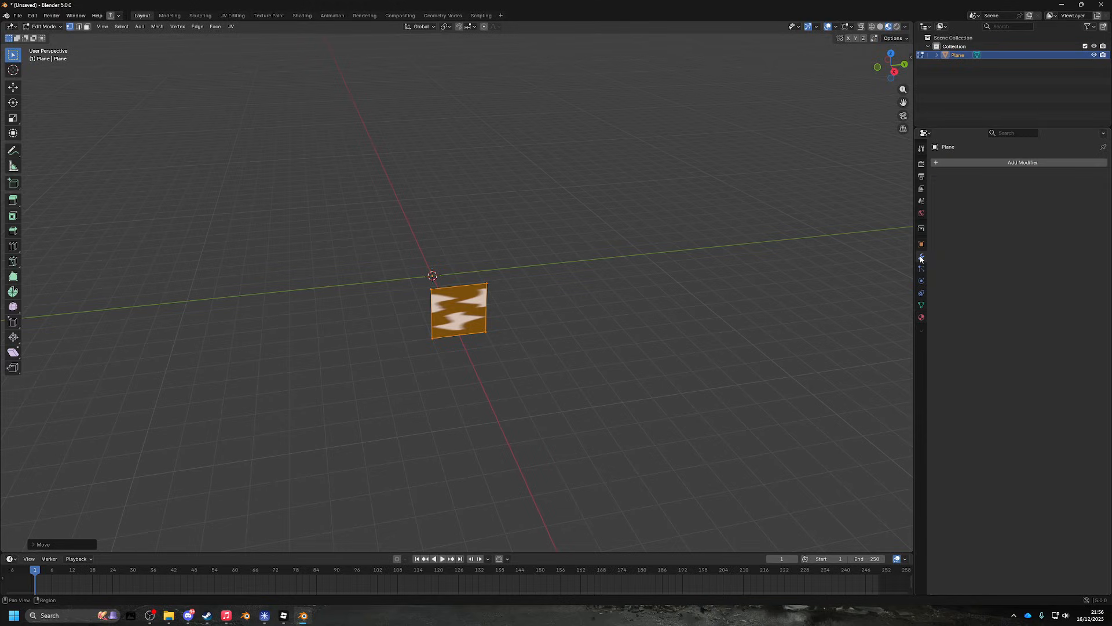
{"action": "left_click", "coordinate": [980, 162]}
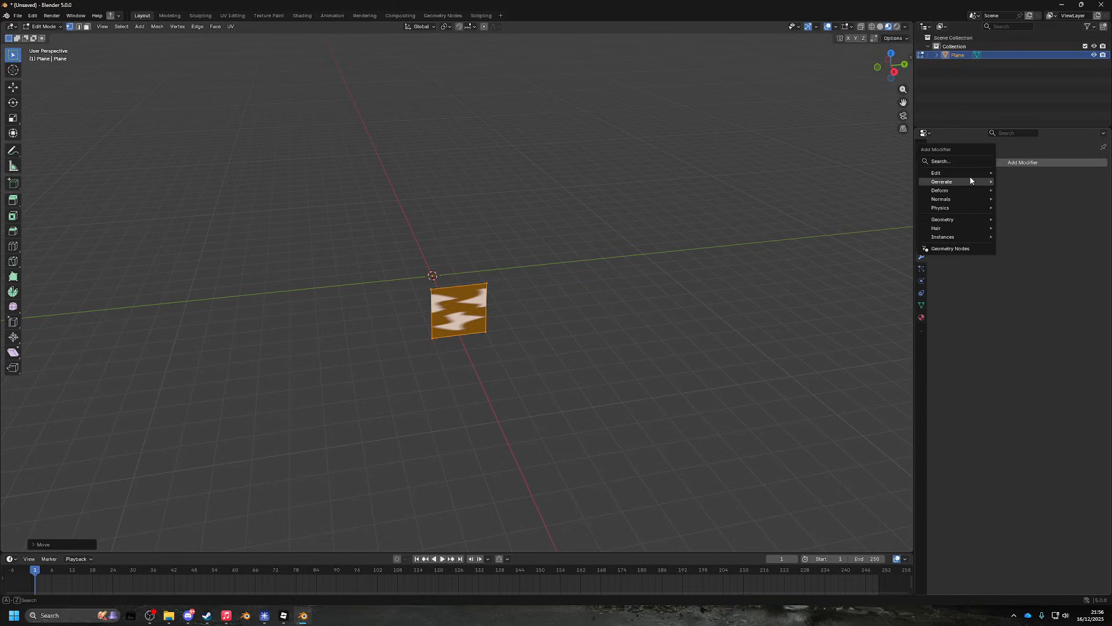
{"action": "left_click", "coordinate": [965, 160]}
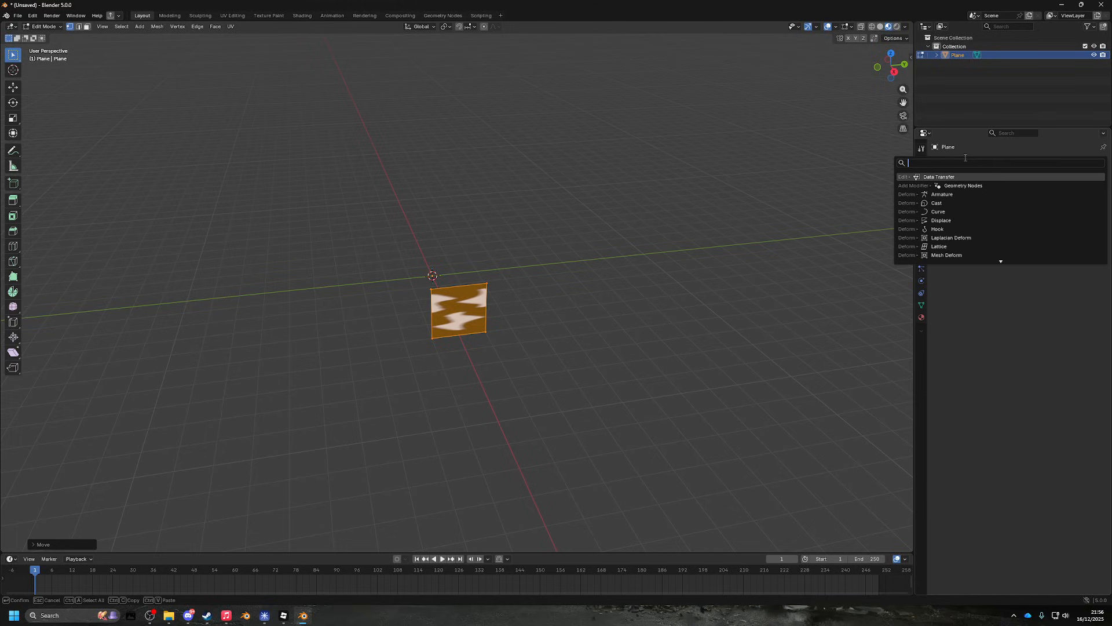
{"action": "type", "text": "mirror"}
{"action": "key", "text": "Return"}
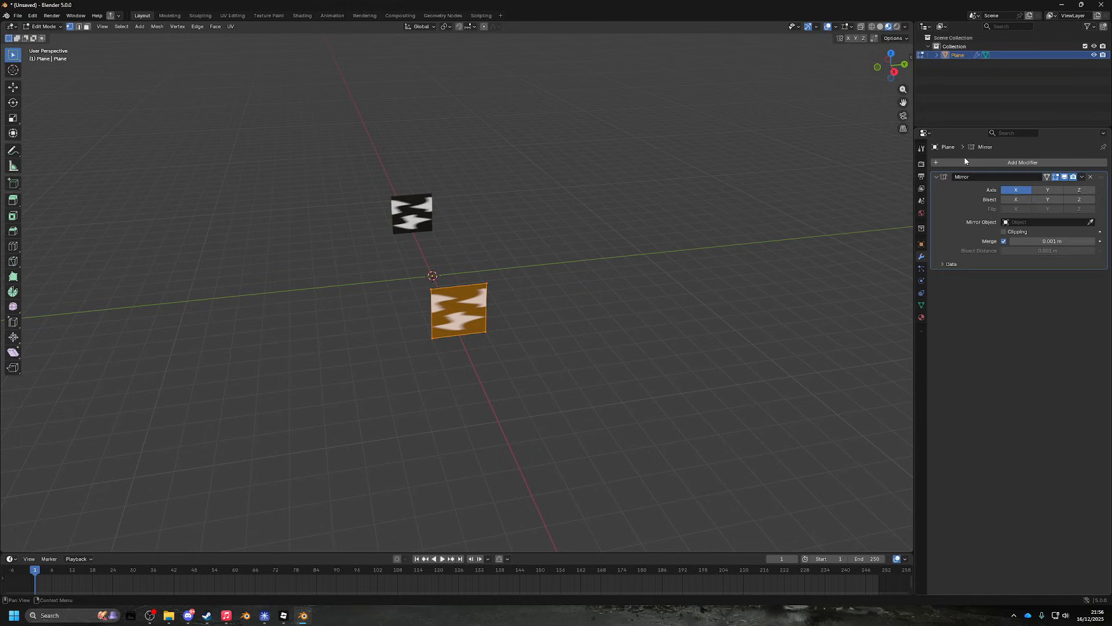
- Trial-move and Z-rotate the plane, cancelling each transform so it stays in place
{"action": "left_click_drag", "start_coordinate": [294, 270], "coordinate": [408, 293]}
{"action": "key", "text": "g"}
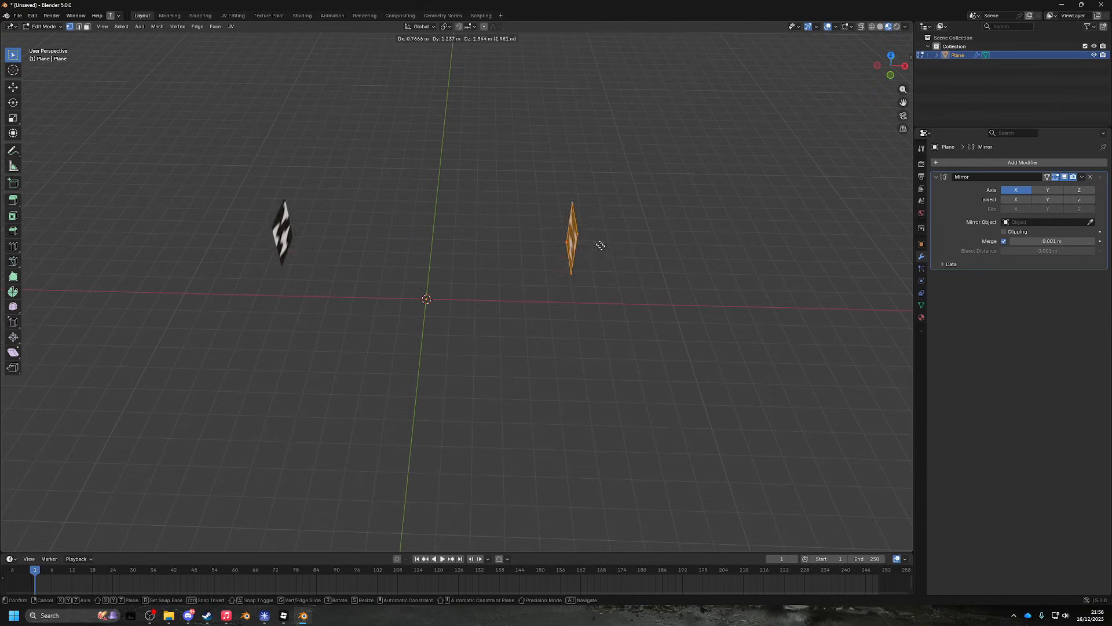
{"action": "right_click", "coordinate": [594, 250]}
{"action": "left_click_drag", "start_coordinate": [594, 251], "coordinate": [588, 267]}
{"action": "key", "text": "r"}
{"action": "key", "text": "z"}
{"action": "right_click", "coordinate": [647, 316]}
{"action": "key", "text": "g"}
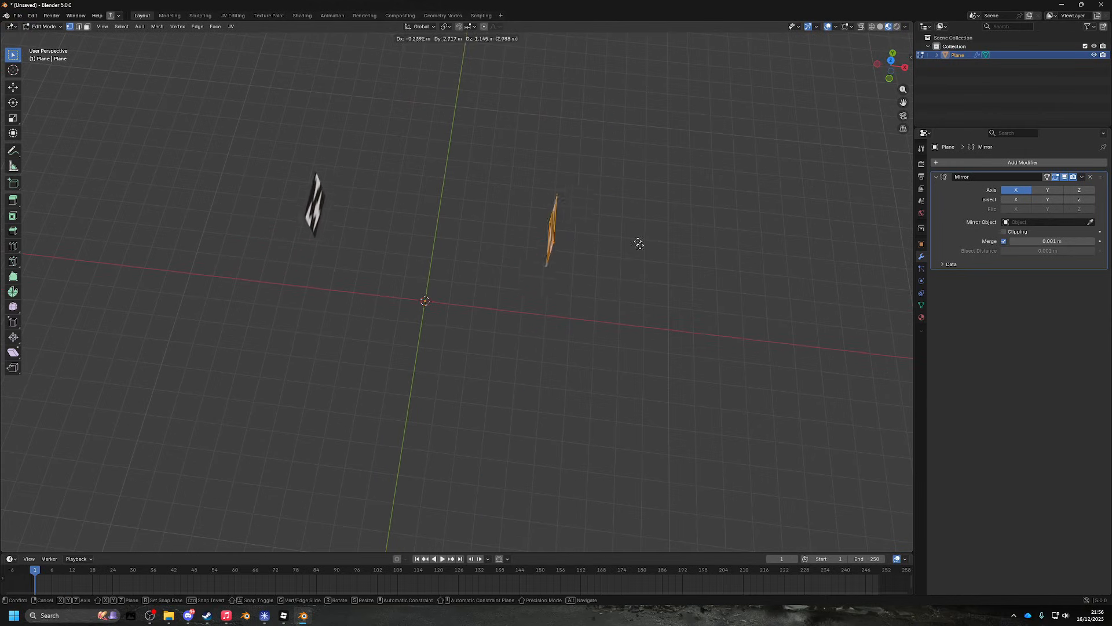
{"action": "right_click", "coordinate": [687, 267]}
{"action": "key", "text": "r"}
{"action": "key", "text": "z"}
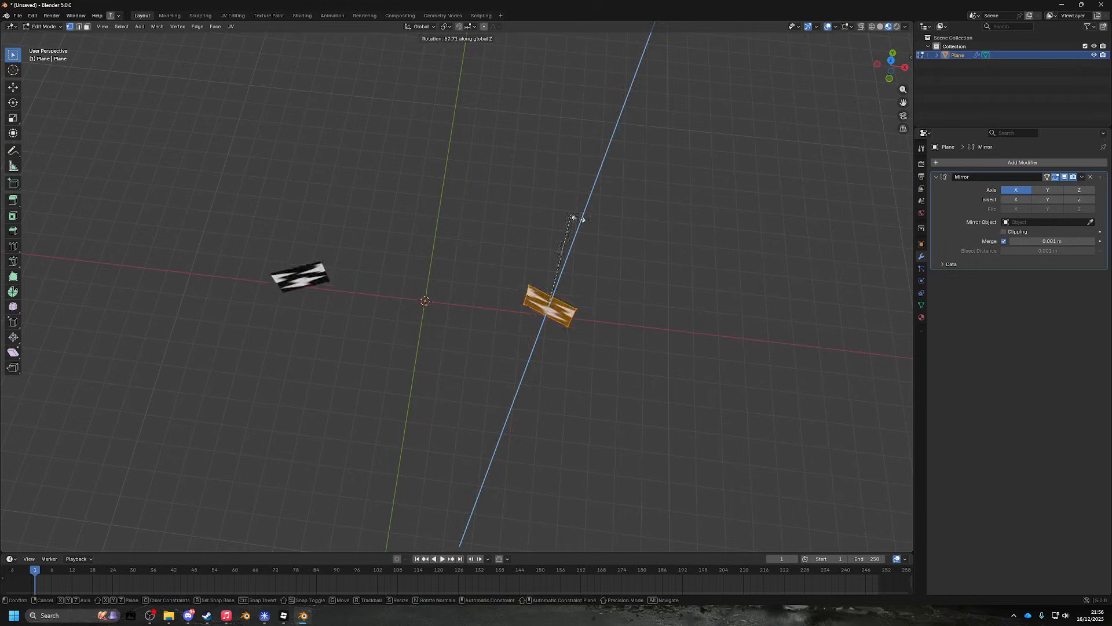
{"action": "right_click", "coordinate": [660, 290]}
- Inspect the mirrored pair of planes from top orthographic and angled perspective views
{"action": "left_click_drag", "start_coordinate": [695, 316], "coordinate": [593, 268]}
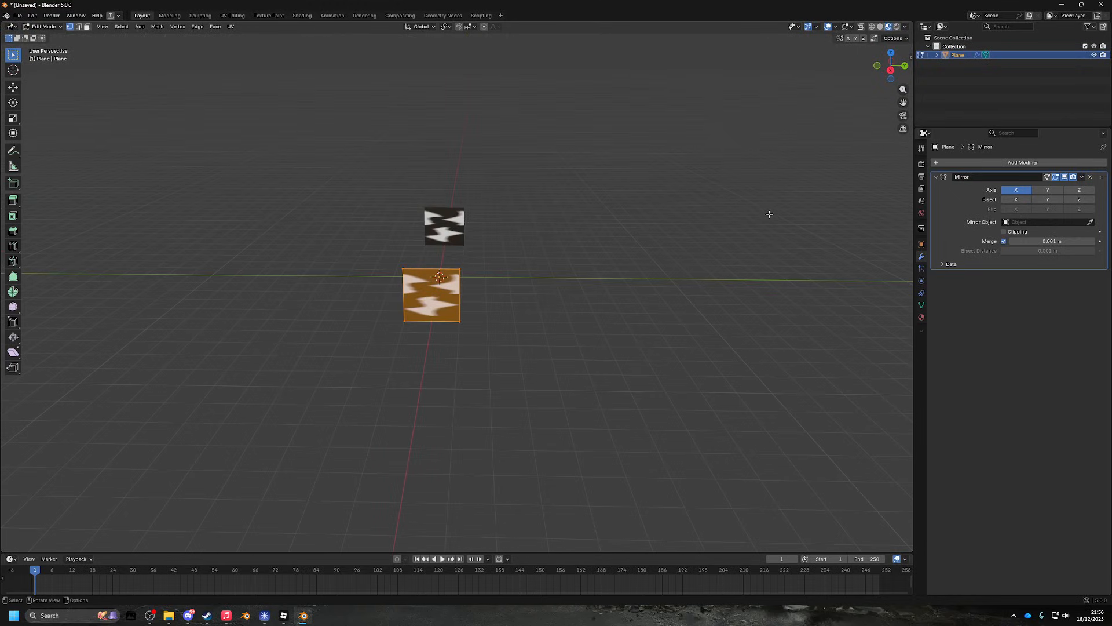
{"action": "left_click_drag", "start_coordinate": [769, 214], "coordinate": [681, 259]}
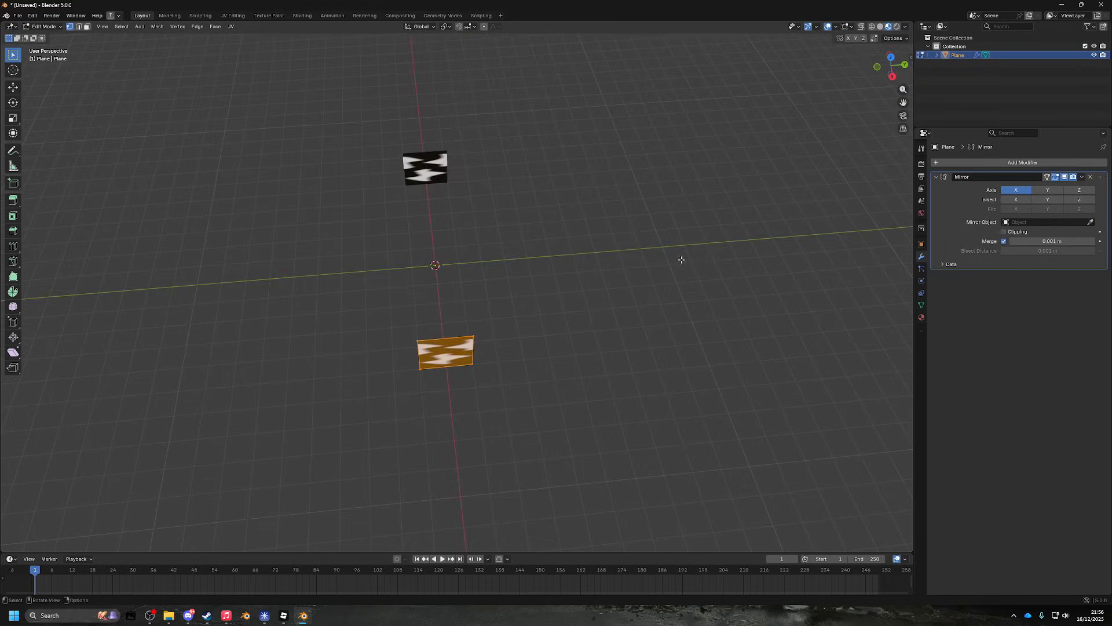
{"action": "left_click", "coordinate": [891, 57]}
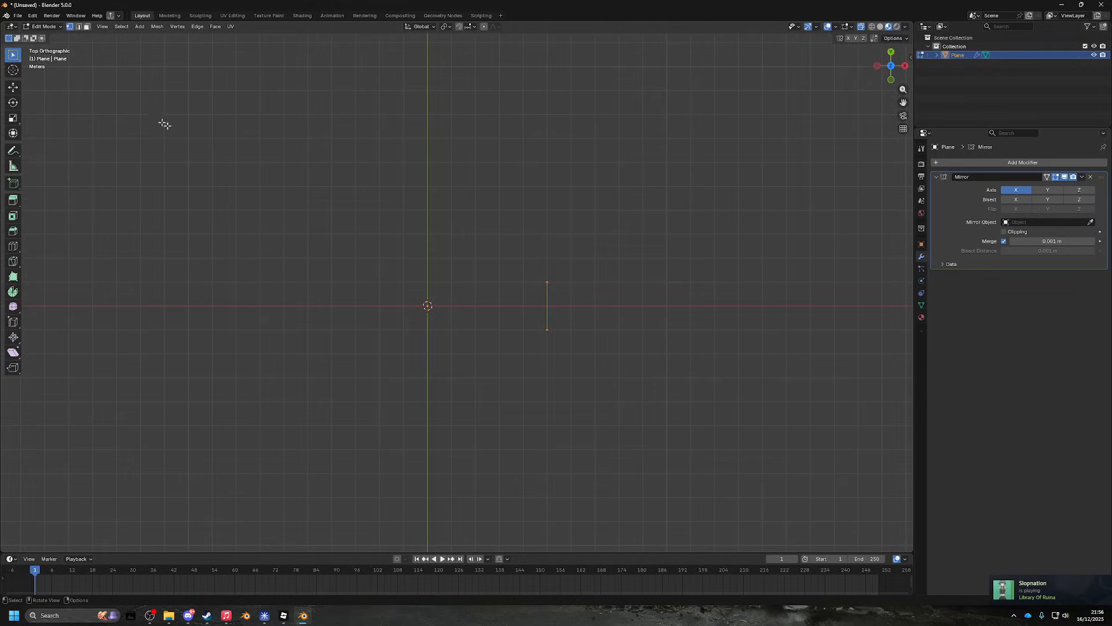
{"action": "left_click_drag", "start_coordinate": [557, 296], "coordinate": [573, 278]}
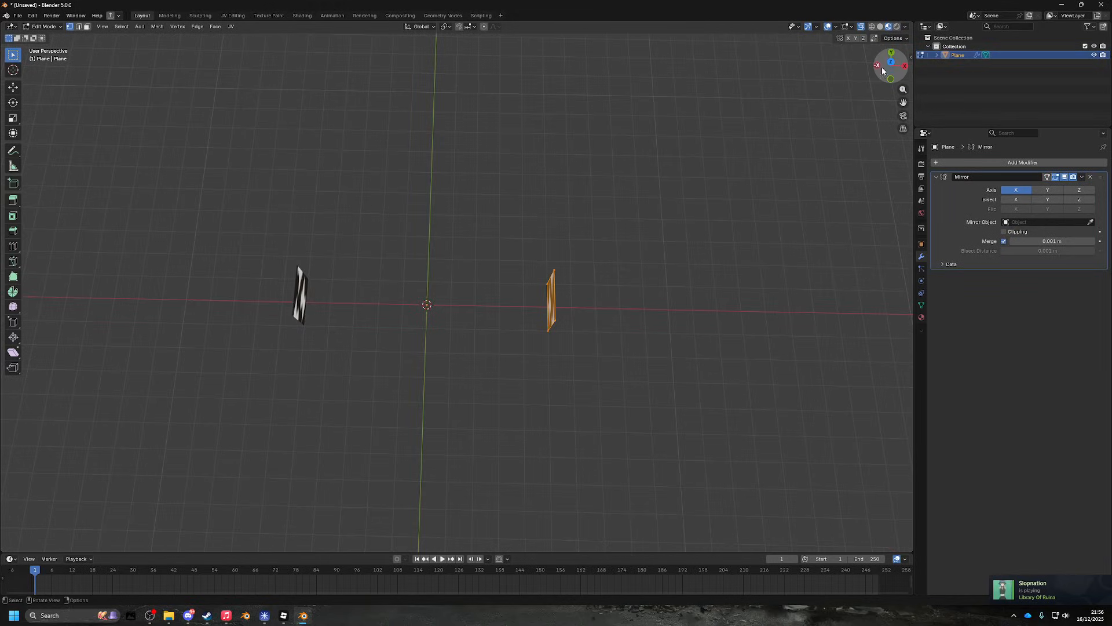
{"action": "left_click_drag", "start_coordinate": [883, 70], "coordinate": [348, 222]}
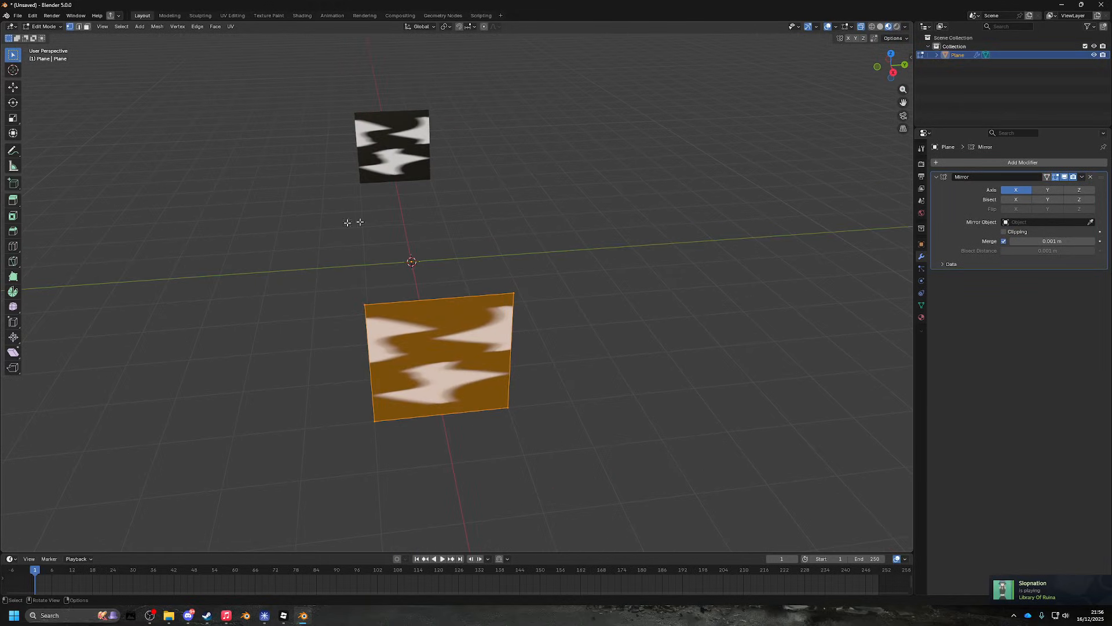
{"action": "left_click", "coordinate": [13, 245]}
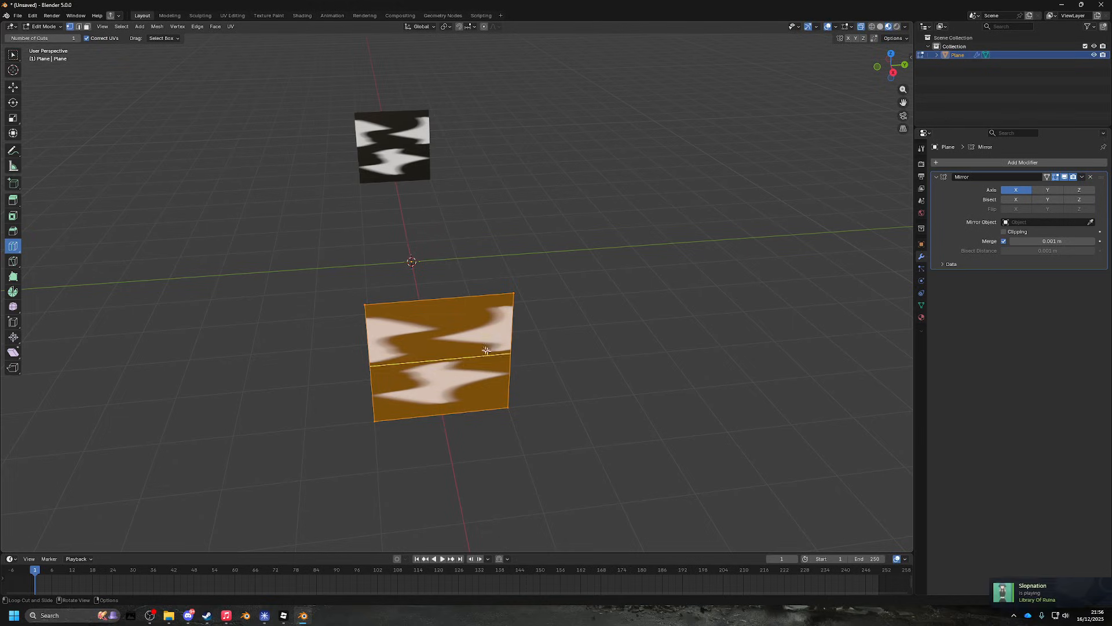
- Cut a vertical edge loop through the plane and box-select vertices on both sides
{"action": "left_click", "coordinate": [443, 309]}
{"action": "key", "text": "a"}
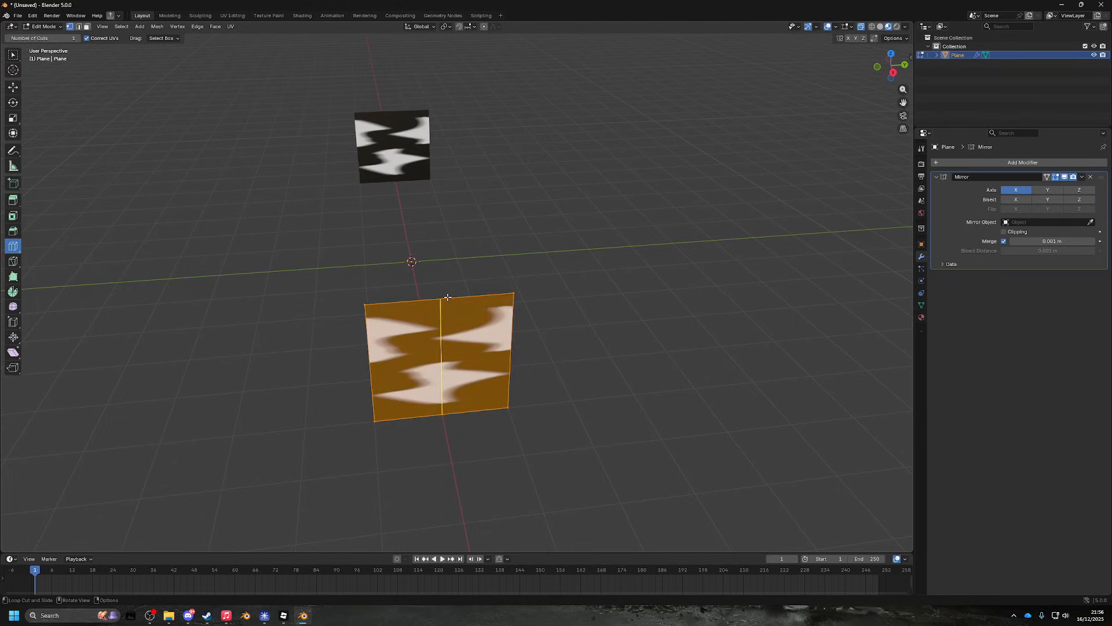
{"action": "key", "text": "ctrl+z"}
{"action": "left_click", "coordinate": [18, 55]}
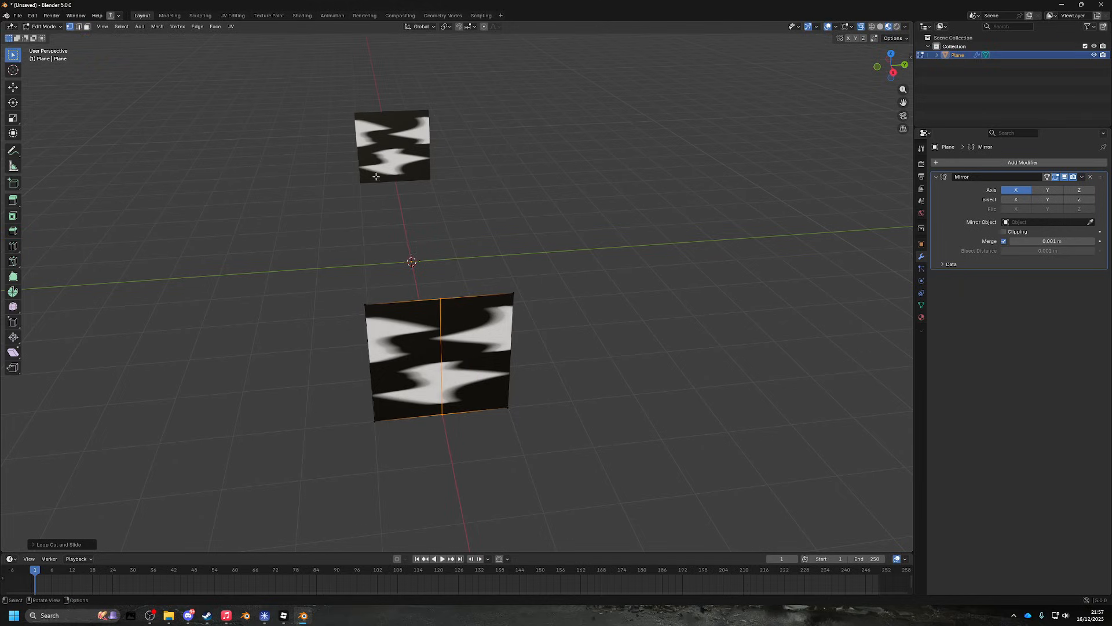
{"action": "left_click_drag", "start_coordinate": [343, 244], "coordinate": [384, 436]}
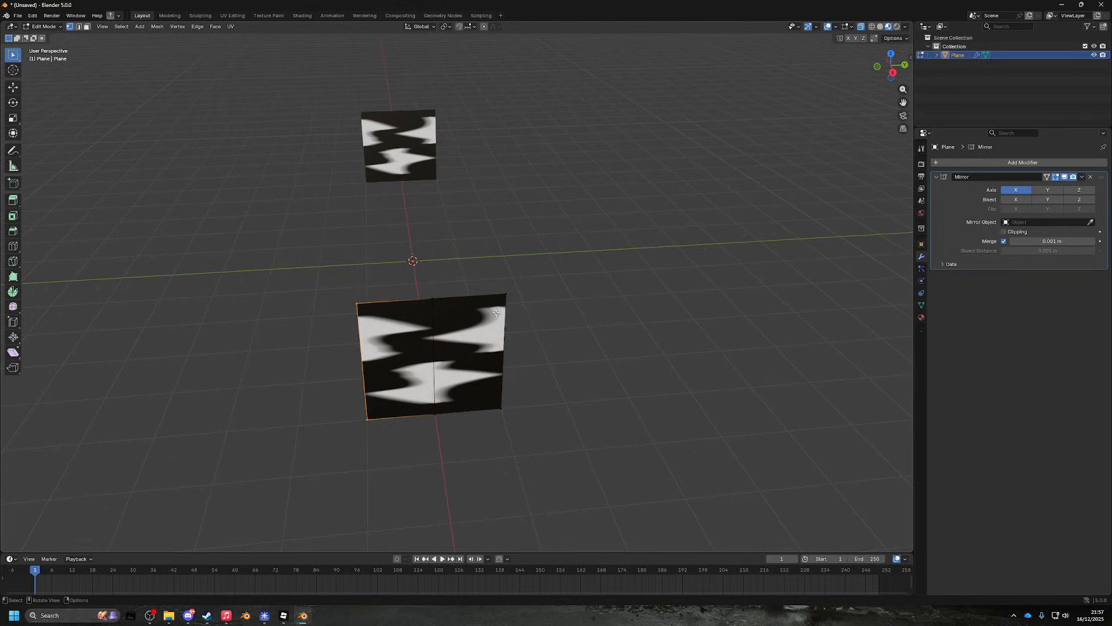
{"action": "left_click_drag", "start_coordinate": [485, 267], "coordinate": [559, 474]}
{"action": "left_click_drag", "start_coordinate": [471, 336], "coordinate": [613, 383]}
- Slide the selected vertices along X to the mirror seam and enable Mirror clipping
{"action": "key", "text": "g"}
{"action": "key", "text": "x"}
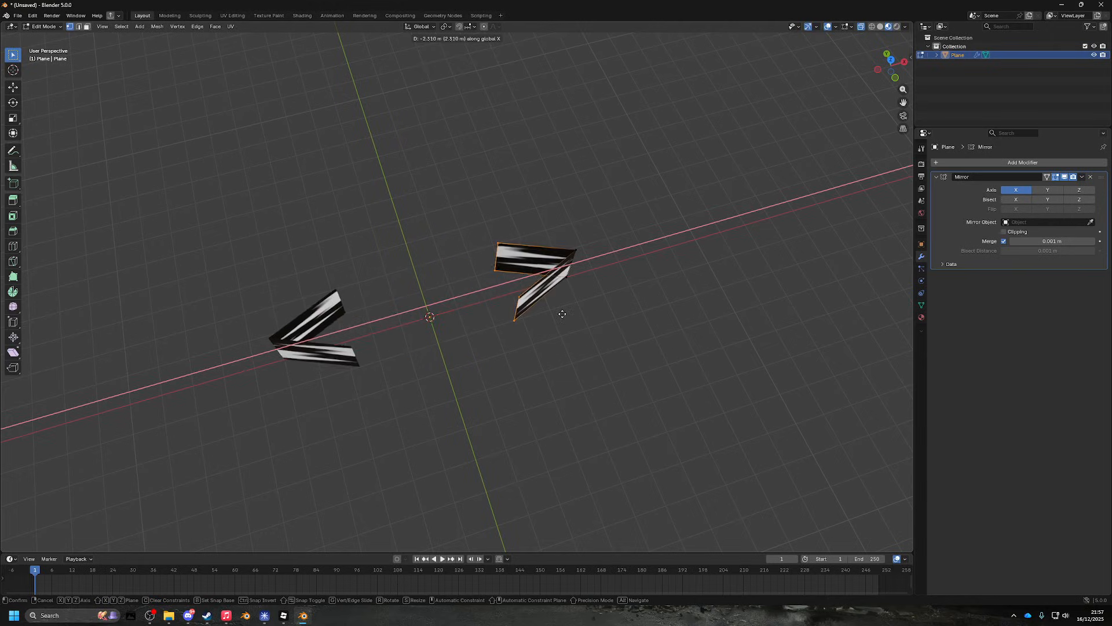
{"action": "left_click", "coordinate": [500, 318]}
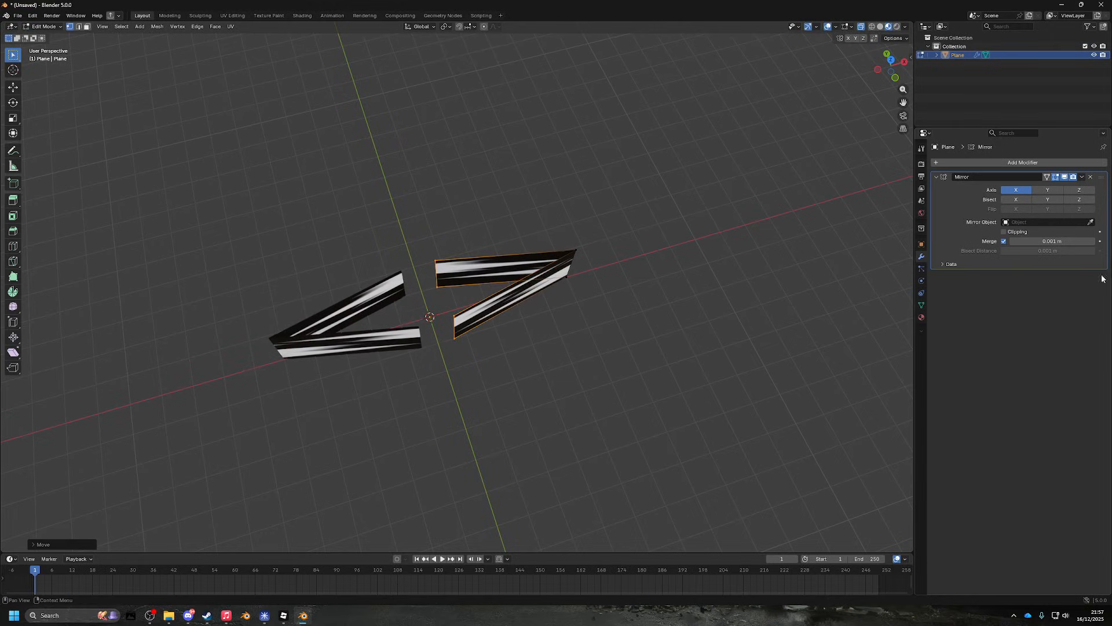
{"action": "left_click", "coordinate": [1008, 234]}
- Try further X and Y moves of the selection, cancelling them to keep the geometry
{"action": "scroll", "coordinate": [579, 292], "scroll_direction": "up", "scroll_amount": 5}
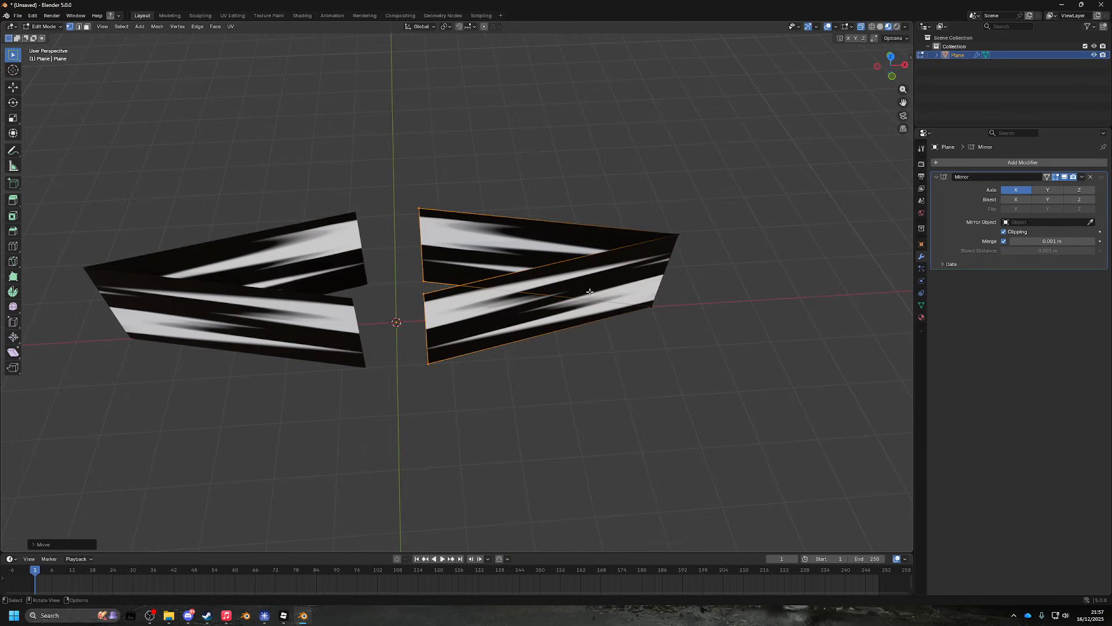
{"action": "key", "text": "g"}
{"action": "key", "text": "x"}
{"action": "key", "text": "g"}
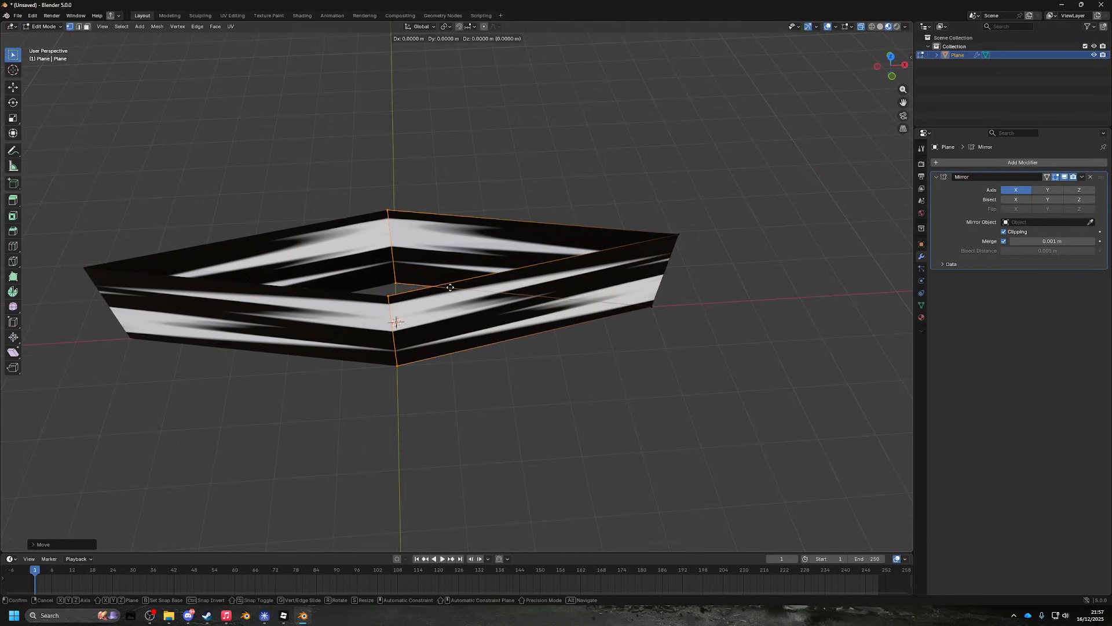
{"action": "key", "text": "x"}
{"action": "right_click", "coordinate": [518, 263]}
{"action": "left_click_drag", "start_coordinate": [519, 263], "coordinate": [446, 297]}
{"action": "key", "text": "g"}
{"action": "key", "text": "y"}
{"action": "right_click", "coordinate": [507, 271]}
{"action": "scroll", "coordinate": [466, 296], "scroll_direction": "down", "scroll_amount": 2}
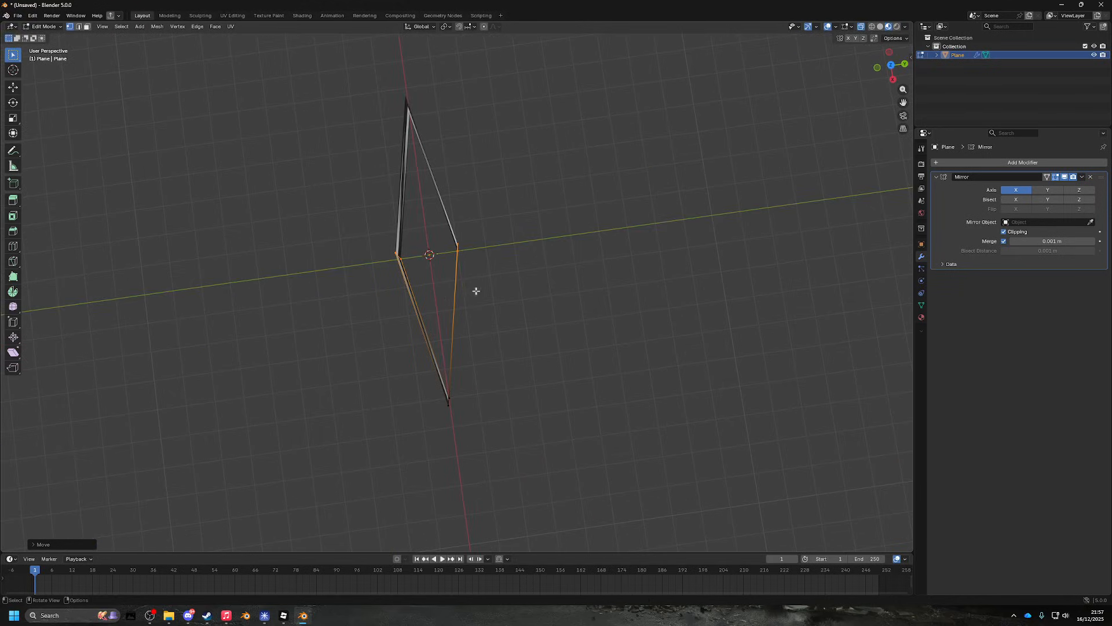
- In top view, scale the selection along Y by 5 to close the square band
{"action": "left_click", "coordinate": [893, 73]}
{"action": "key", "text": "s"}
{"action": "key", "text": "y"}
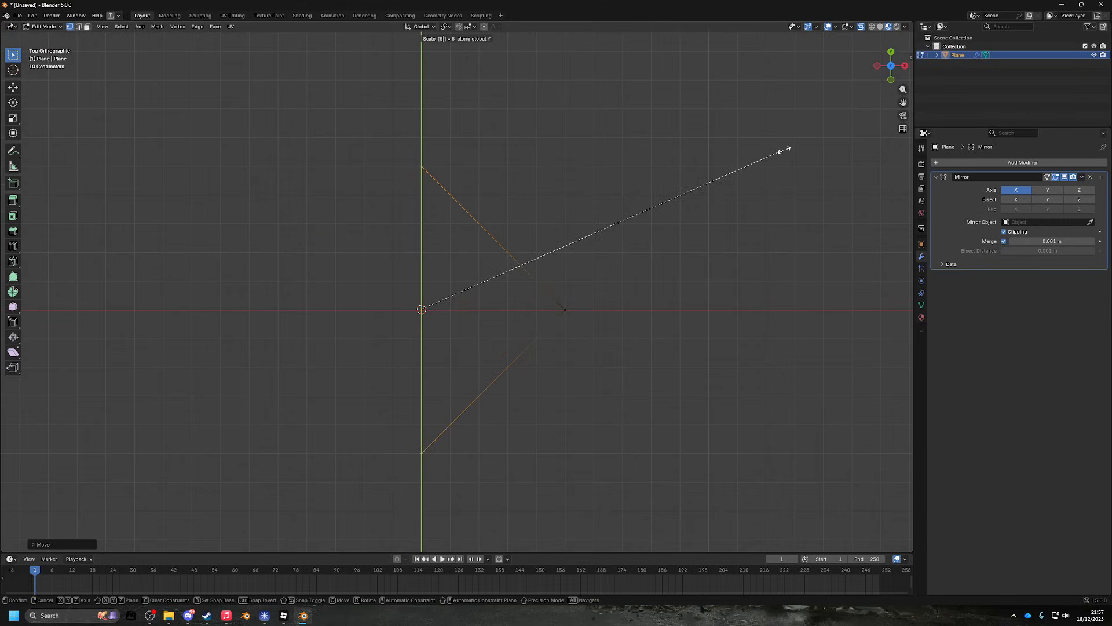
{"action": "key", "text": "Return"}
{"action": "left_click_drag", "start_coordinate": [621, 241], "coordinate": [523, 244]}
- Add a Subdivision Surface modifier with viewport level 2
{"action": "left_click", "coordinate": [1017, 162]}
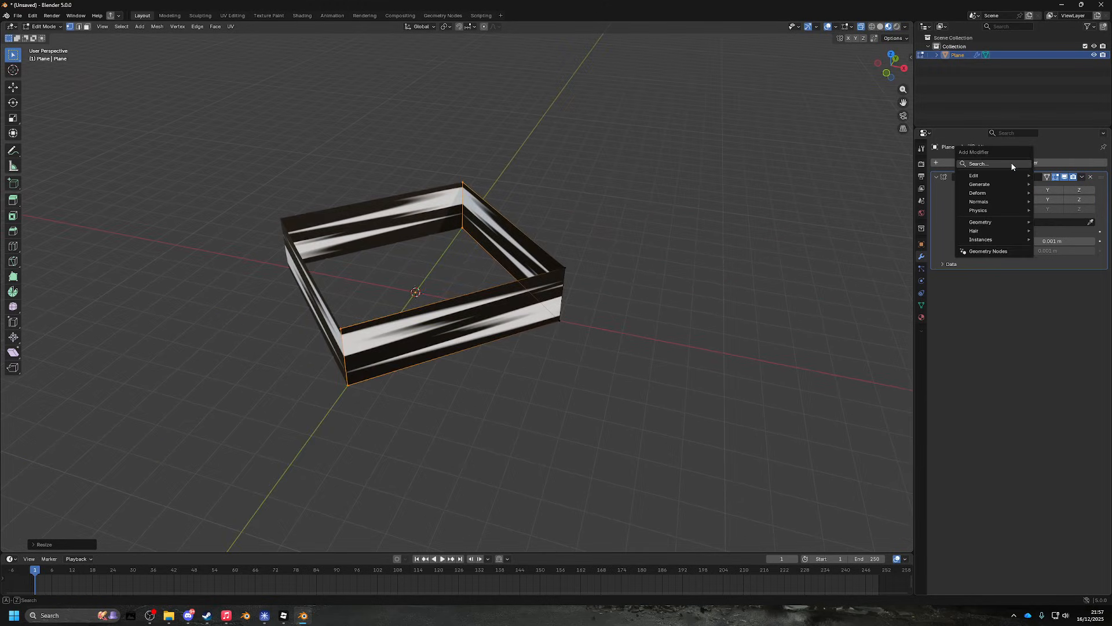
{"action": "left_click", "coordinate": [1011, 164]}
{"action": "type", "text": "su"}
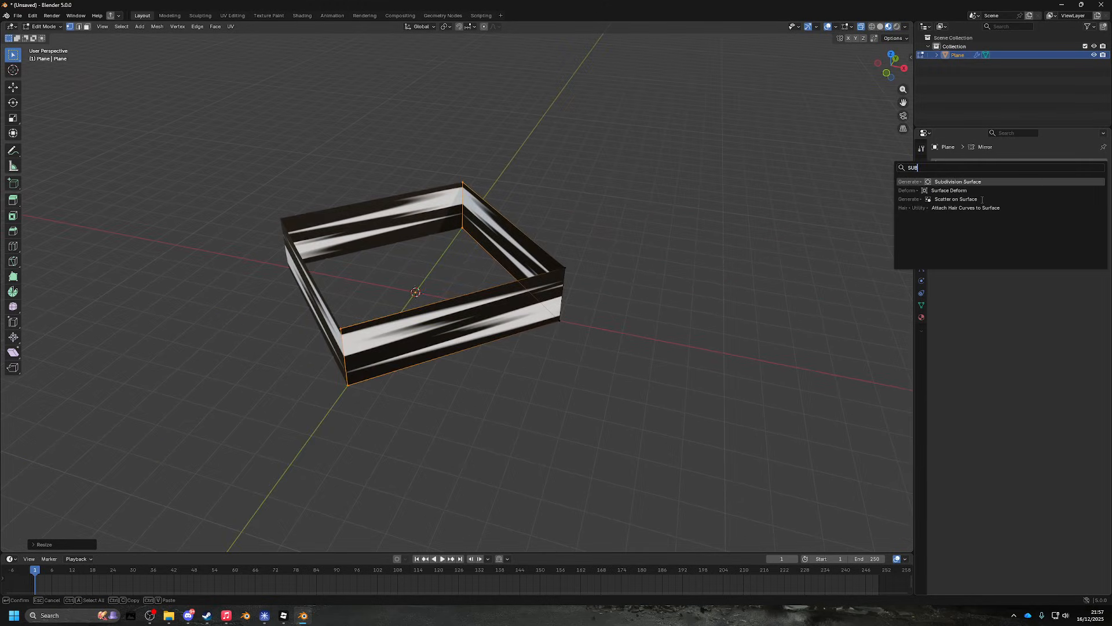
{"action": "left_click", "coordinate": [987, 182]}
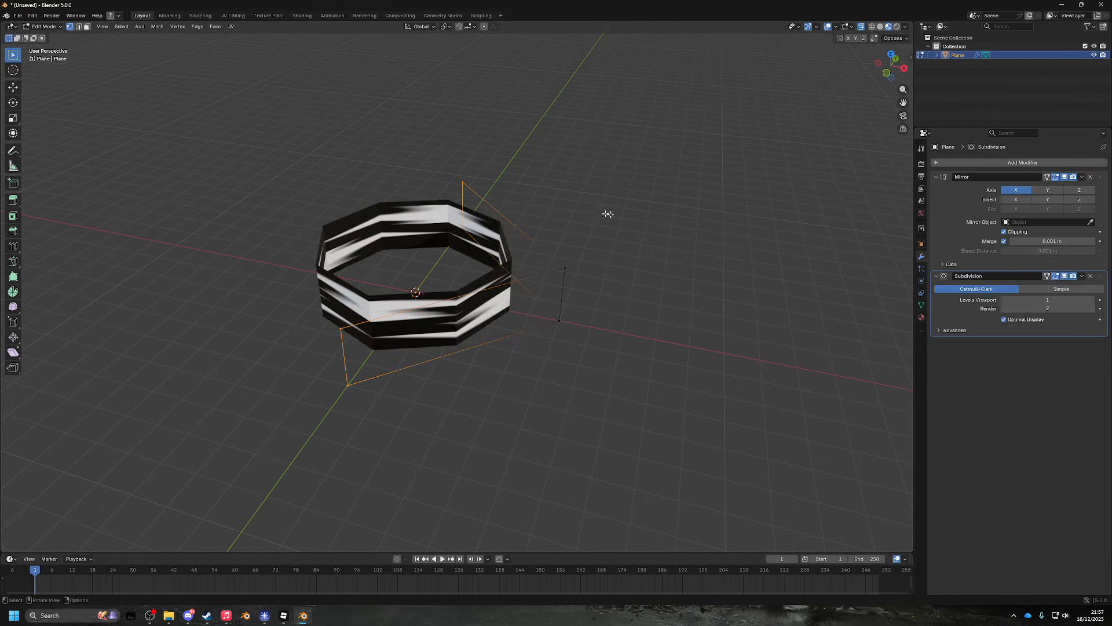
{"action": "left_click_drag", "start_coordinate": [607, 214], "coordinate": [570, 255]}
{"action": "scroll", "coordinate": [586, 191], "scroll_direction": "up", "scroll_amount": 3}
{"action": "key", "text": "Return"}
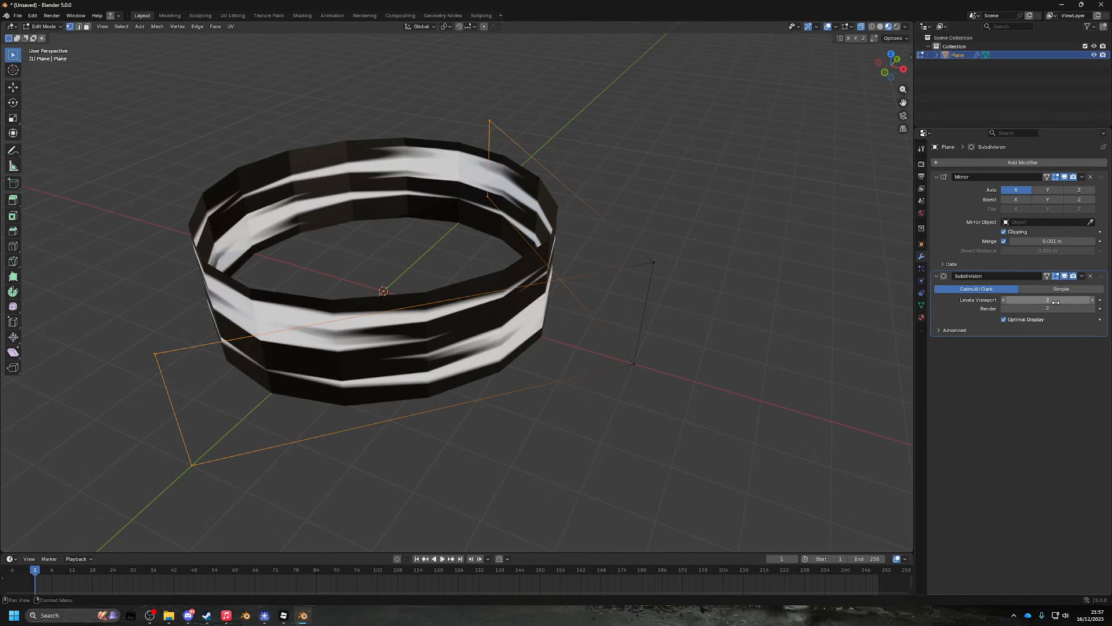
{"action": "left_click_drag", "start_coordinate": [660, 228], "coordinate": [573, 218]}
- Back in Object Mode, apply Shade Smooth to the ring
{"action": "key", "text": "Tab"}
{"action": "right_click", "coordinate": [484, 213]}
{"action": "left_click", "coordinate": [484, 214]}
{"action": "left_click_drag", "start_coordinate": [484, 214], "coordinate": [538, 210]}
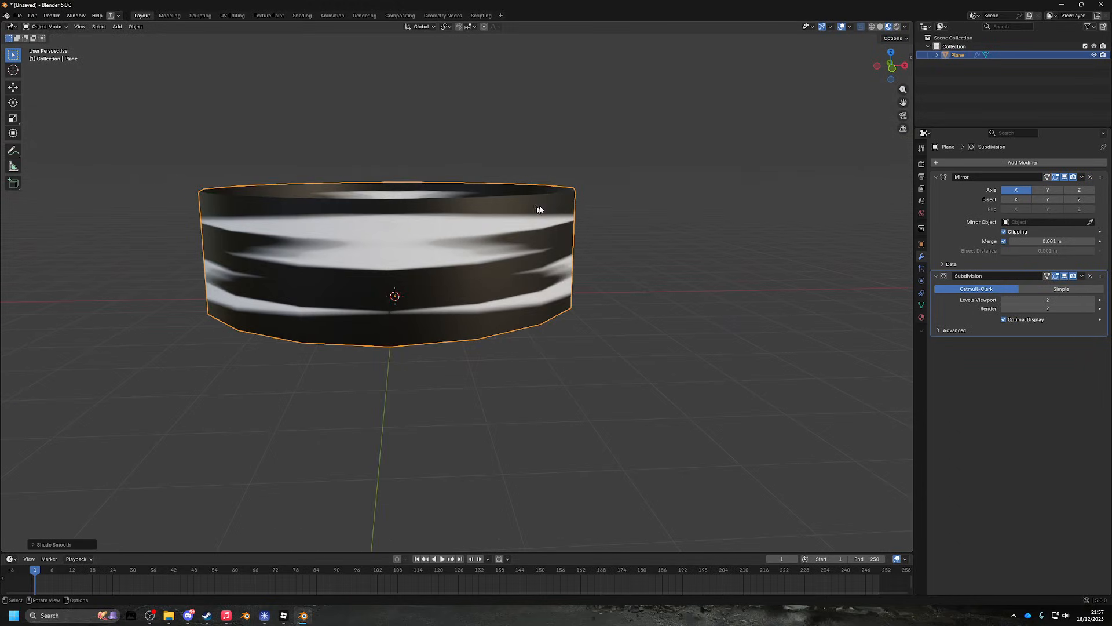
- Expand the Mirror modifier's Data panel and try Mirror U and Mirror V, then uncheck both
{"action": "left_click", "coordinate": [953, 264]}
{"action": "left_click_drag", "start_coordinate": [678, 209], "coordinate": [749, 235]}
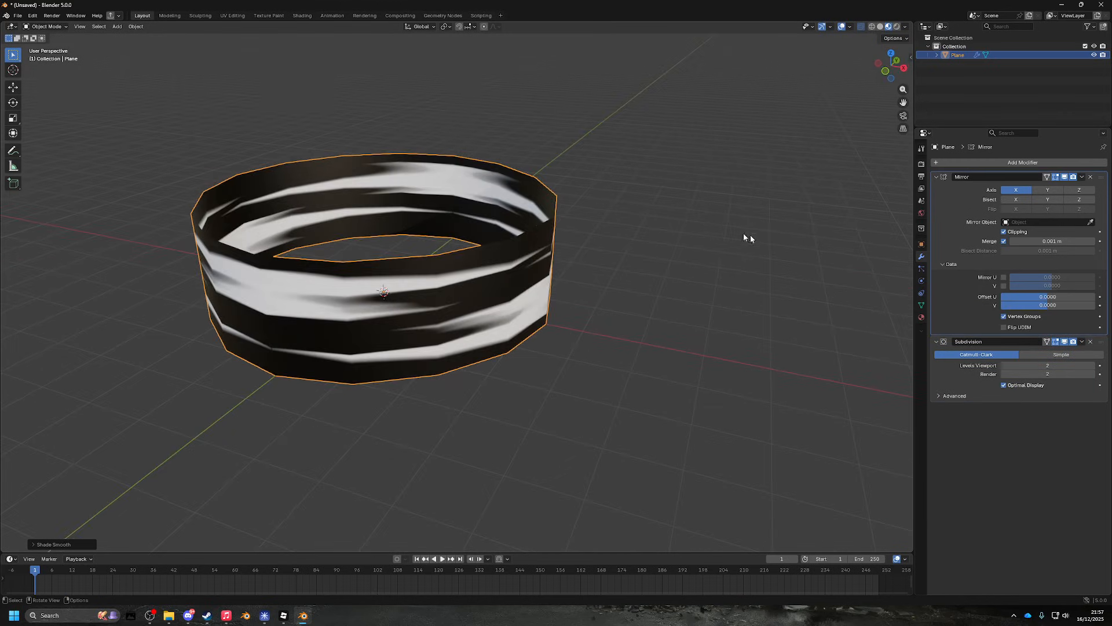
{"action": "left_click", "coordinate": [1004, 277]}
{"action": "left_click", "coordinate": [1004, 276]}
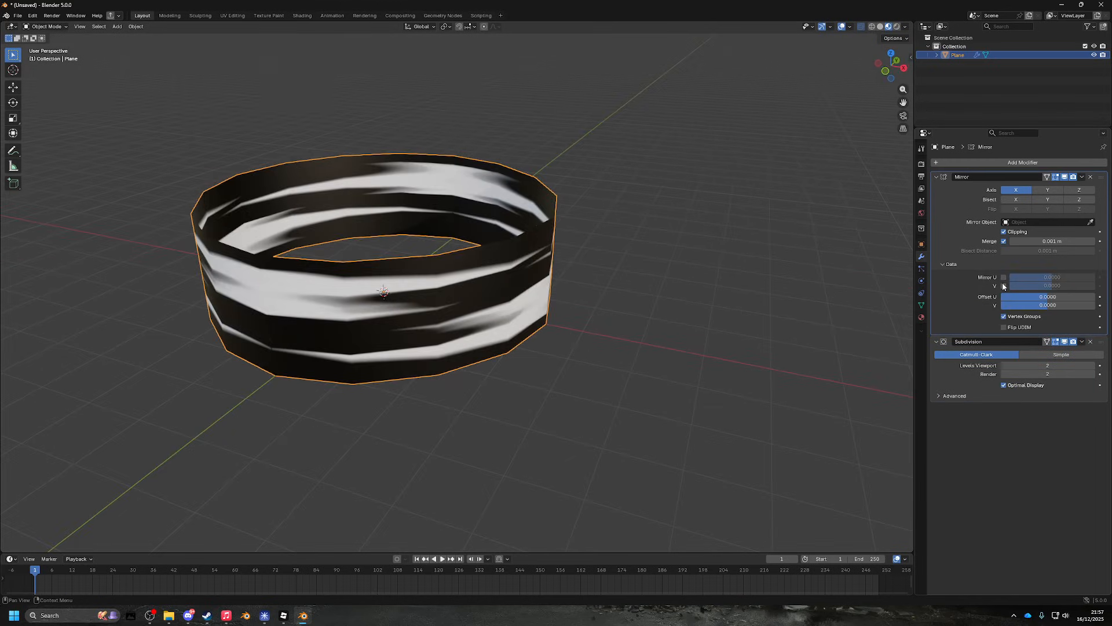
{"action": "left_click", "coordinate": [1004, 286]}
{"action": "left_click_drag", "start_coordinate": [721, 243], "coordinate": [792, 247]}
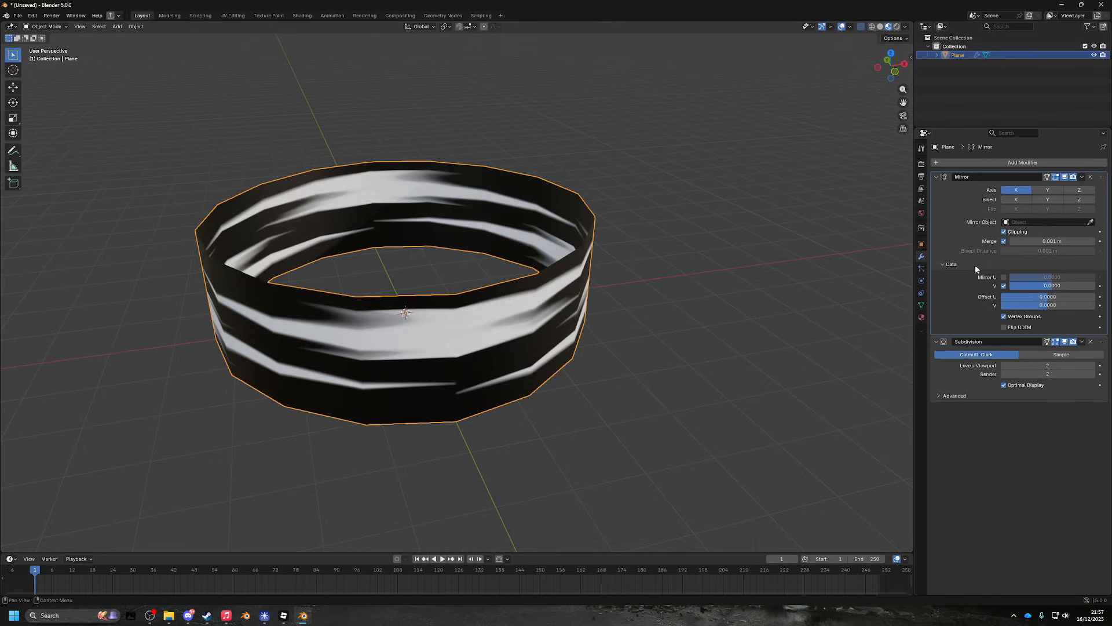
{"action": "left_click", "coordinate": [1005, 286]}
- Try Offset U at -0.3470, then undo it to 0 and leave Mirror V unchecked
{"action": "mouse_move", "coordinate": [1032, 297]}
{"action": "left_mouse_down"}
{"action": "mouse_move", "coordinate": [996, 296]}
{"action": "mouse_move", "coordinate": [1043, 287]}
{"action": "left_mouse_up"}
{"action": "key", "text": "ctrl+z"}
{"action": "left_click", "coordinate": [1004, 286]}
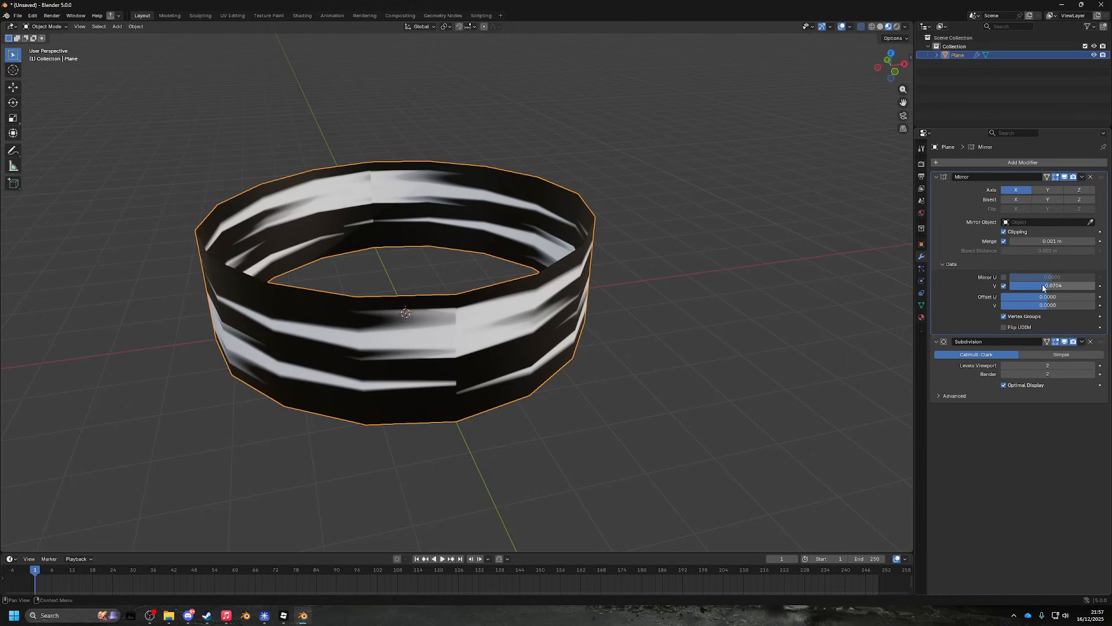
{"action": "key", "text": "ctrl+z"}
{"action": "left_click", "coordinate": [1004, 286]}
- Switch the ring into Edit Mode
{"action": "left_click_drag", "start_coordinate": [718, 192], "coordinate": [518, 178]}
{"action": "key", "text": "Tab"}
{"action": "key", "text": "Tab"}
{"action": "key", "text": "Tab"}
{"action": "scroll", "coordinate": [529, 189], "scroll_direction": "down", "scroll_amount": 6}
- Return the ring to Object Mode and view it from above
{"action": "scroll", "coordinate": [521, 199], "scroll_direction": "up", "scroll_amount": 4}
{"action": "scroll", "coordinate": [519, 179], "scroll_direction": "down", "scroll_amount": 4}
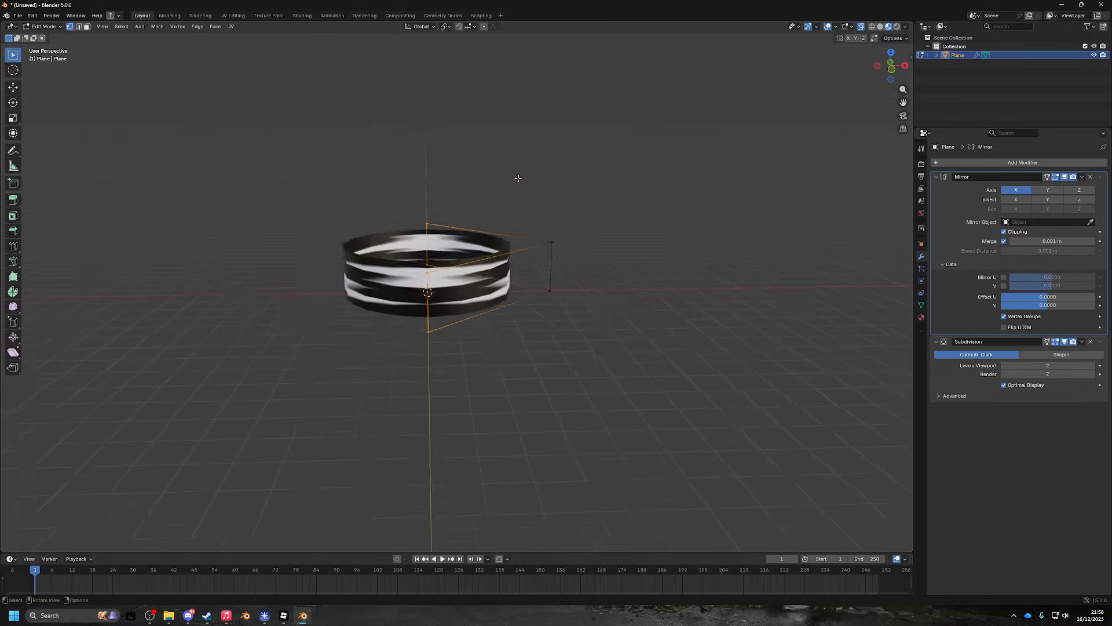
{"action": "scroll", "coordinate": [515, 178], "scroll_direction": "down", "scroll_amount": 1}
{"action": "left_click_drag", "start_coordinate": [422, 167], "coordinate": [419, 175]}
{"action": "key", "text": "Tab"}
{"action": "scroll", "coordinate": [431, 189], "scroll_direction": "up", "scroll_amount": 5}
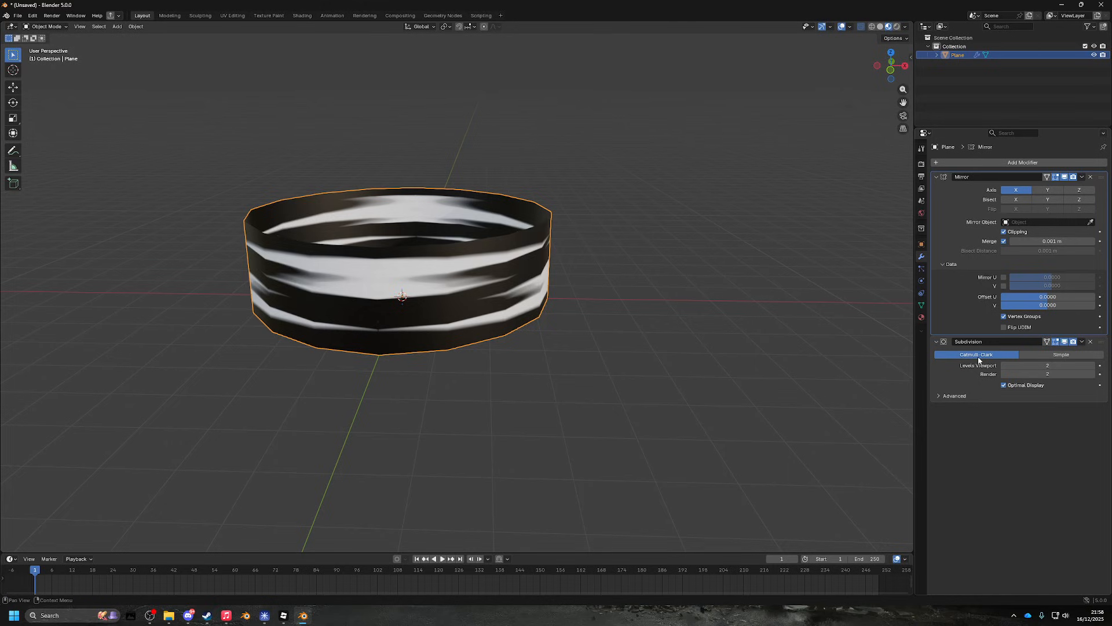
{"action": "left_click_drag", "start_coordinate": [794, 245], "coordinate": [747, 257]}
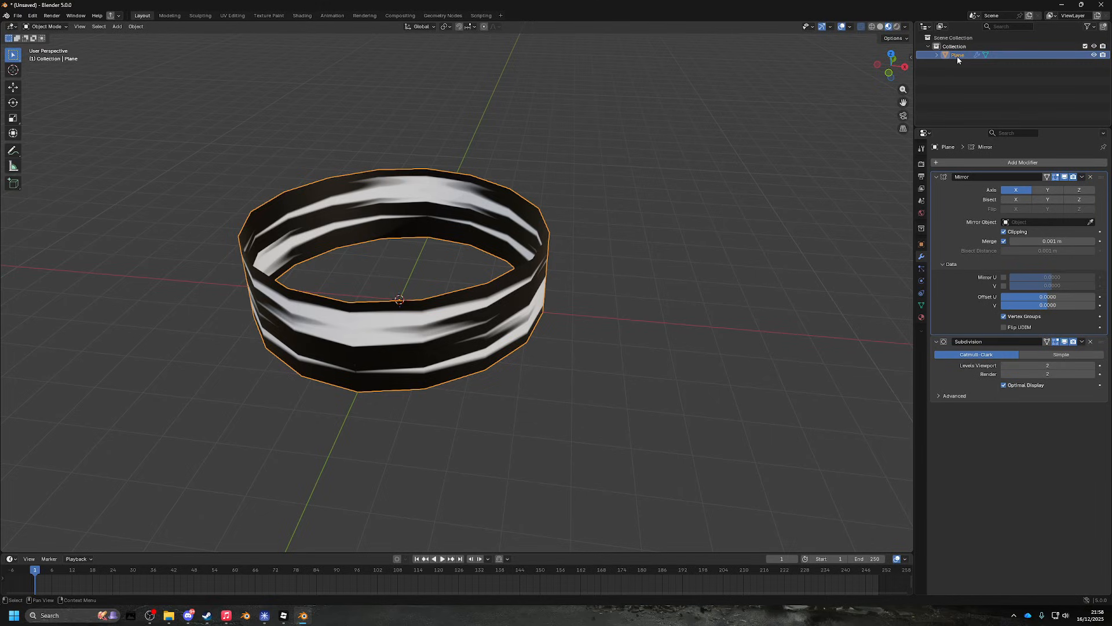
- Paste a ring copy as Plane.001, hide it in the Outliner, and reselect Plane
{"action": "key", "text": "ctrl+v"}
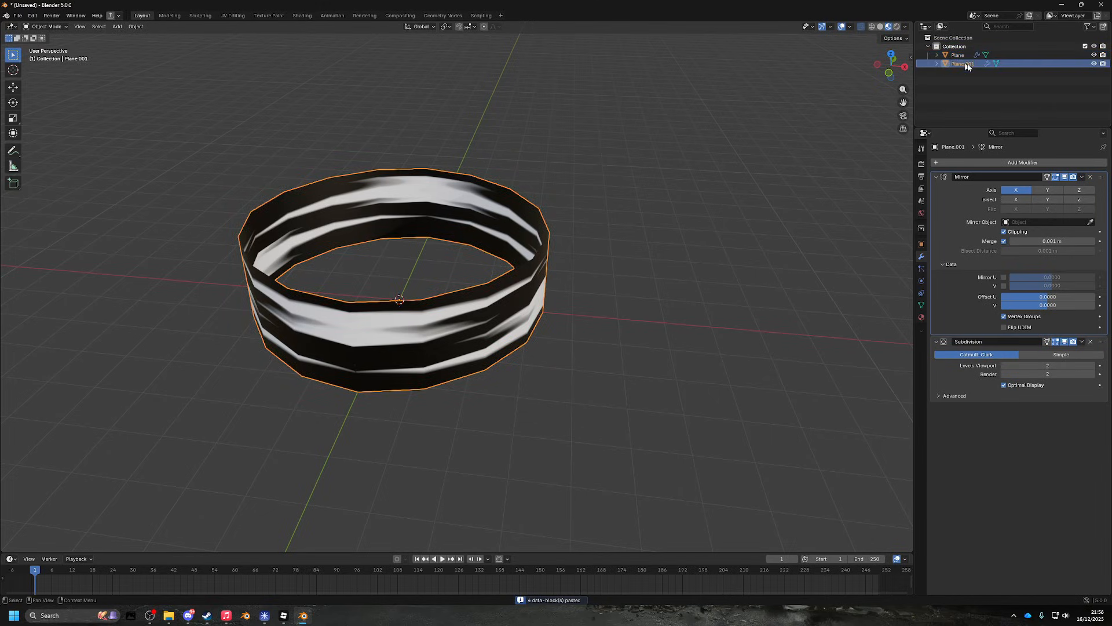
{"action": "left_click", "coordinate": [1094, 64]}
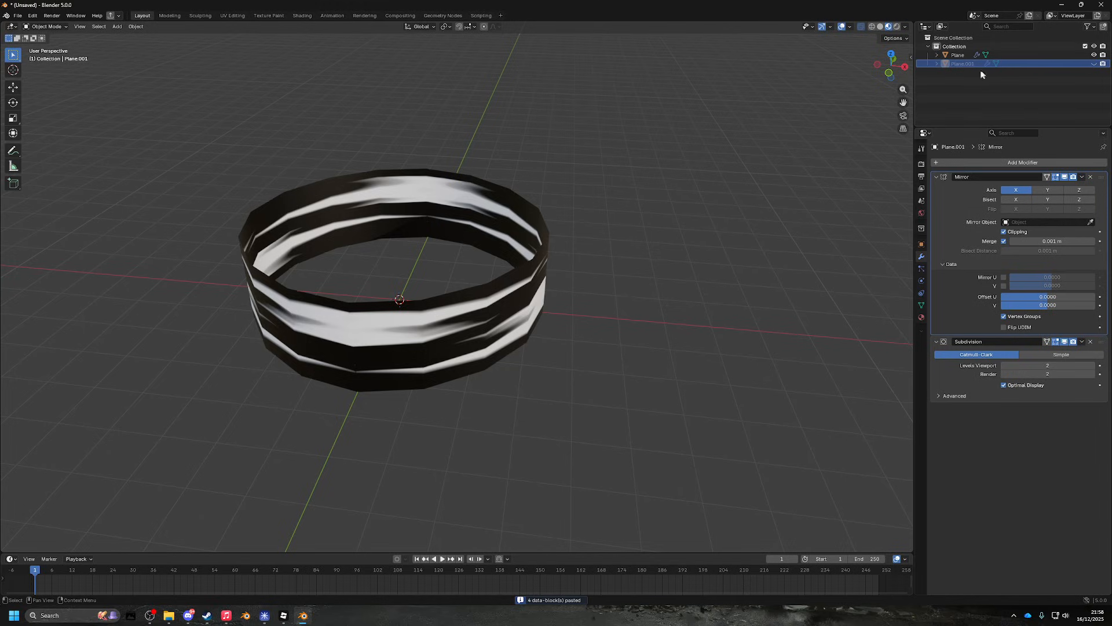
{"action": "left_click", "coordinate": [979, 55]}
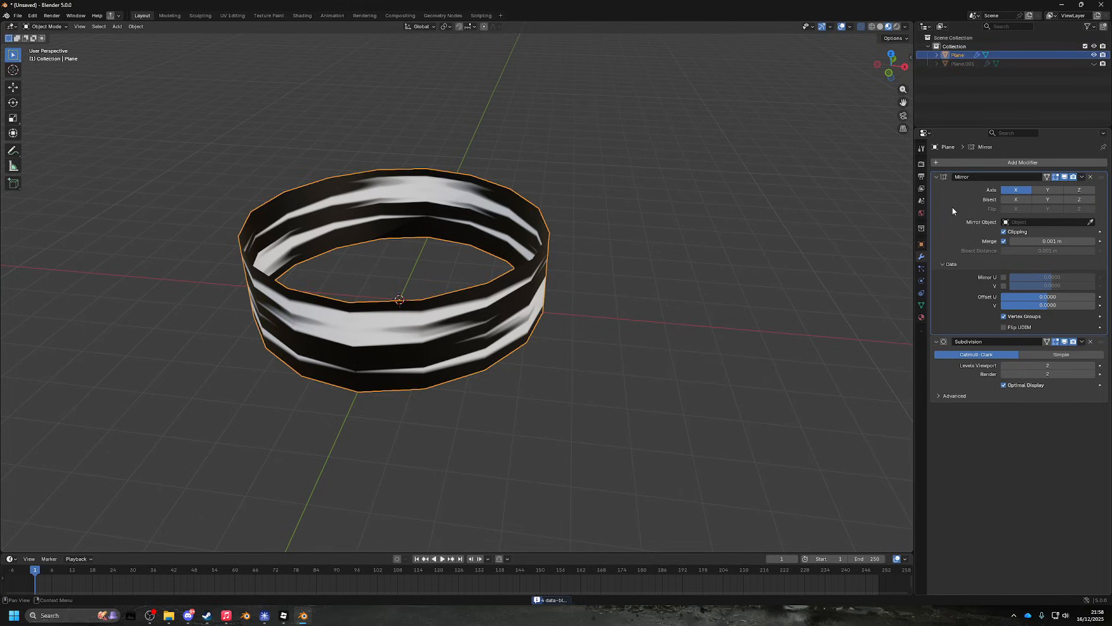
- Apply the Mirror modifier to the ring
{"action": "right_click", "coordinate": [814, 218]}
{"action": "key", "text": "ctrl+a"}
{"action": "mouse_move", "coordinate": [602, 204]}
{"action": "left_mouse_down"}
{"action": "mouse_move", "coordinate": [628, 211]}
{"action": "mouse_move", "coordinate": [606, 216]}
{"action": "left_mouse_up"}
- Scale the ring's mesh in Edit Mode, then return to Object Mode
{"action": "key", "text": "Tab"}
{"action": "scroll", "coordinate": [606, 216], "scroll_direction": "down", "scroll_amount": 3}
{"action": "left_click", "coordinate": [888, 71]}
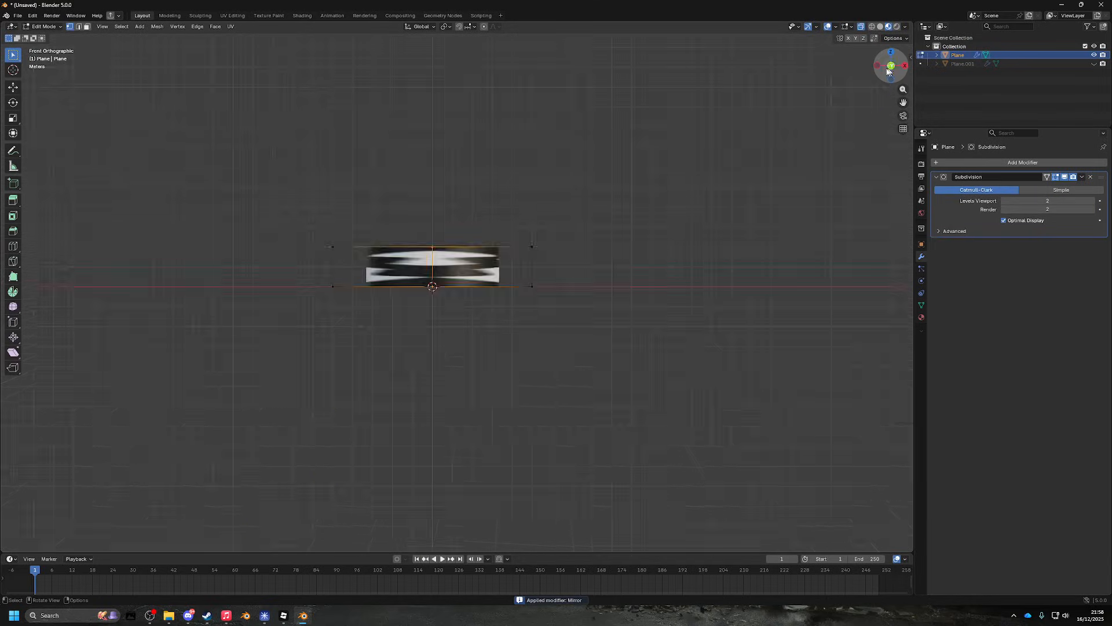
{"action": "left_click_drag", "start_coordinate": [670, 266], "coordinate": [615, 266]}
{"action": "key", "text": "s"}
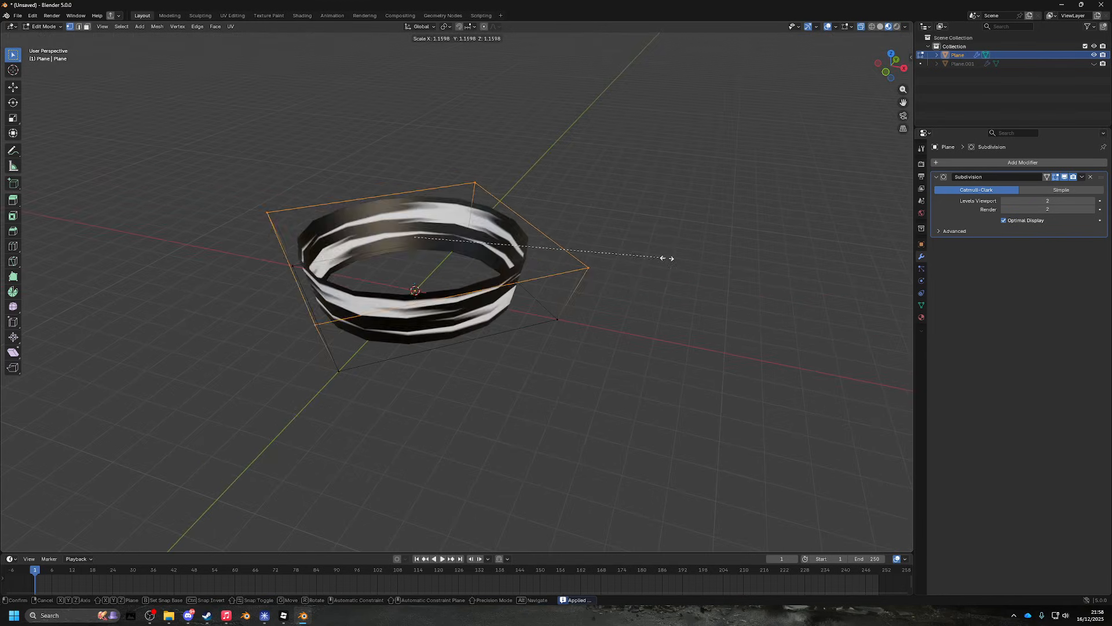
{"action": "left_click", "coordinate": [739, 253]}
{"action": "key", "text": "Tab"}
- Change the ring's shading from the right-click object menu
{"action": "left_click_drag", "start_coordinate": [745, 258], "coordinate": [741, 235]}
{"action": "scroll", "coordinate": [710, 251], "scroll_direction": "up", "scroll_amount": 5}
{"action": "scroll", "coordinate": [741, 234], "scroll_direction": "up", "scroll_amount": 3}
{"action": "scroll", "coordinate": [741, 235], "scroll_direction": "down", "scroll_amount": 6}
{"action": "scroll", "coordinate": [641, 238], "scroll_direction": "up", "scroll_amount": 6}
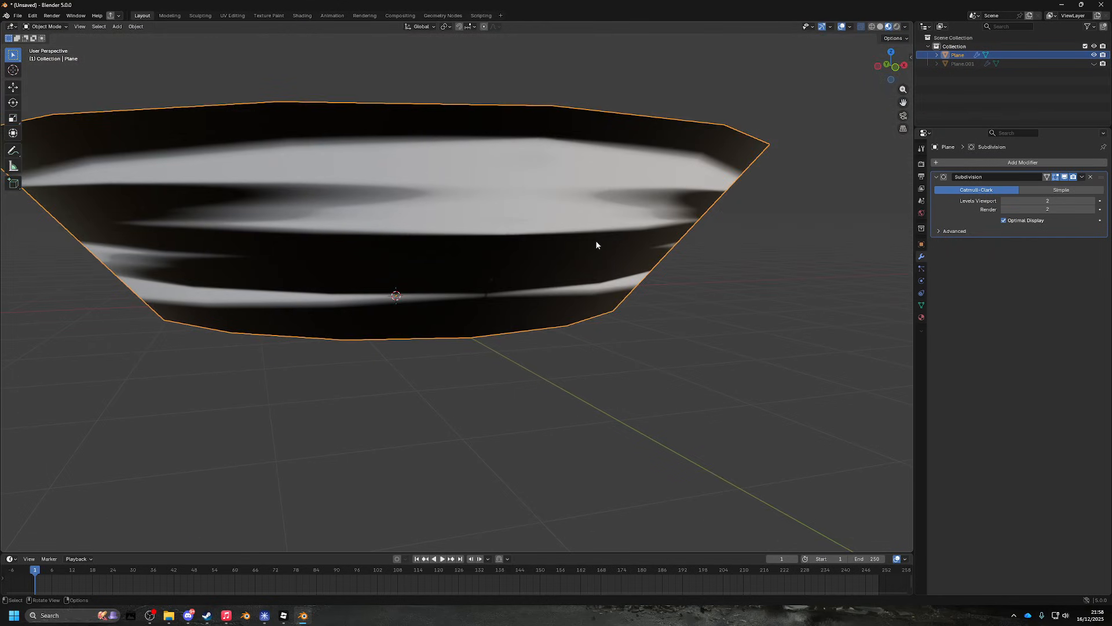
{"action": "right_click", "coordinate": [596, 227]}
{"action": "left_click", "coordinate": [597, 227]}
- Apply the Subdivision modifier to the ring
{"action": "mouse_move", "coordinate": [663, 219]}
{"action": "left_mouse_down"}
{"action": "mouse_move", "coordinate": [637, 231]}
{"action": "mouse_move", "coordinate": [675, 274]}
{"action": "mouse_move", "coordinate": [586, 221]}
{"action": "mouse_move", "coordinate": [553, 187]}
{"action": "left_mouse_up"}
{"action": "scroll", "coordinate": [631, 222], "scroll_direction": "down", "scroll_amount": 6}
{"action": "key", "text": "Tab"}
{"action": "key", "text": "Tab"}
{"action": "scroll", "coordinate": [586, 221], "scroll_direction": "up", "scroll_amount": 4}
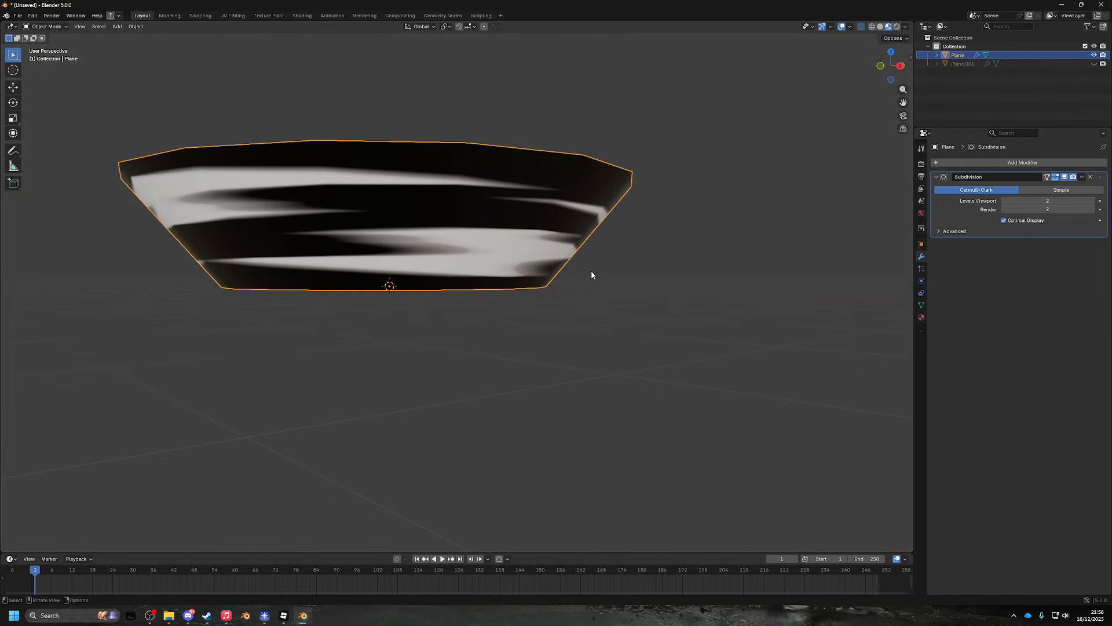
{"action": "left_click_drag", "start_coordinate": [601, 276], "coordinate": [612, 300]}
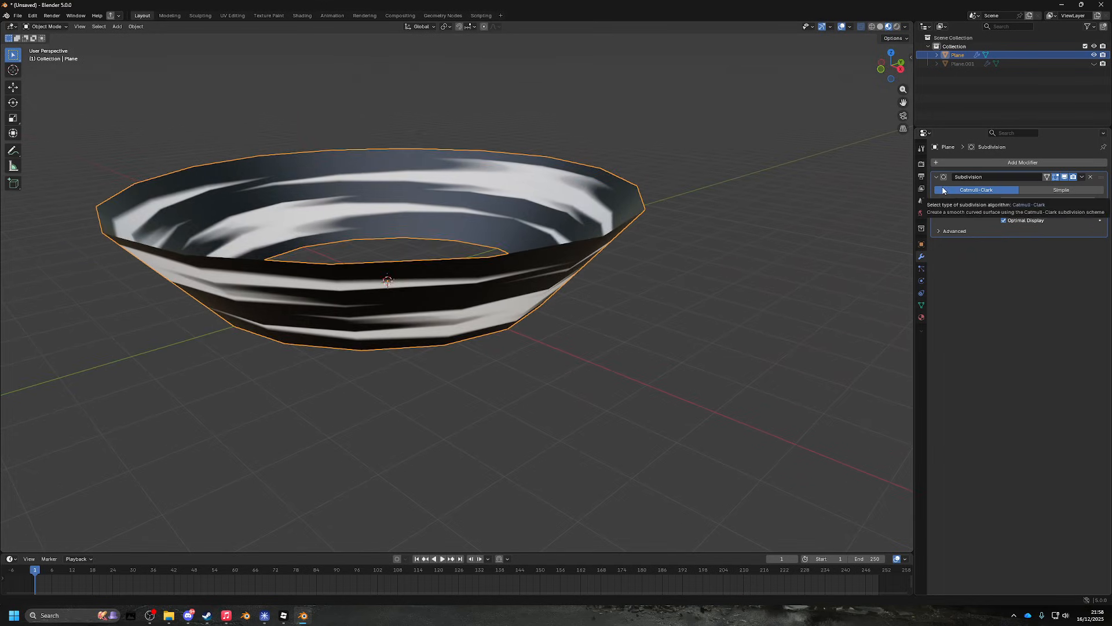
{"action": "key", "text": "ctrl+a"}
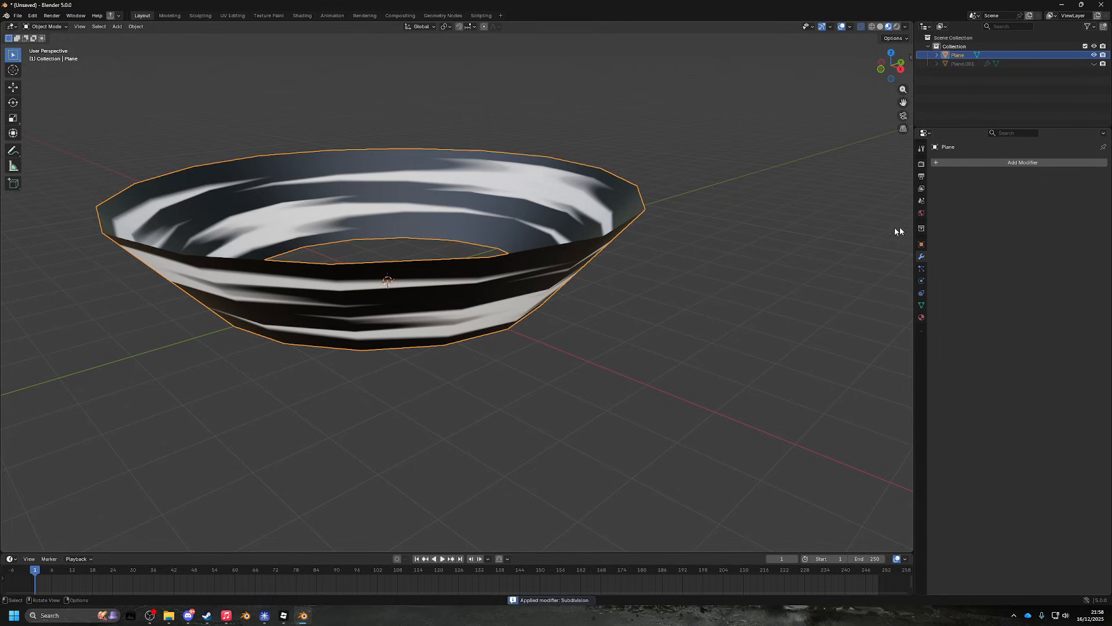
- In Edit Mode, box-select the ring's middle rows of vertices from the right view
{"action": "key", "text": "Tab"}
{"action": "left_click_drag", "start_coordinate": [643, 273], "coordinate": [616, 243]}
{"action": "left_click", "coordinate": [899, 66]}
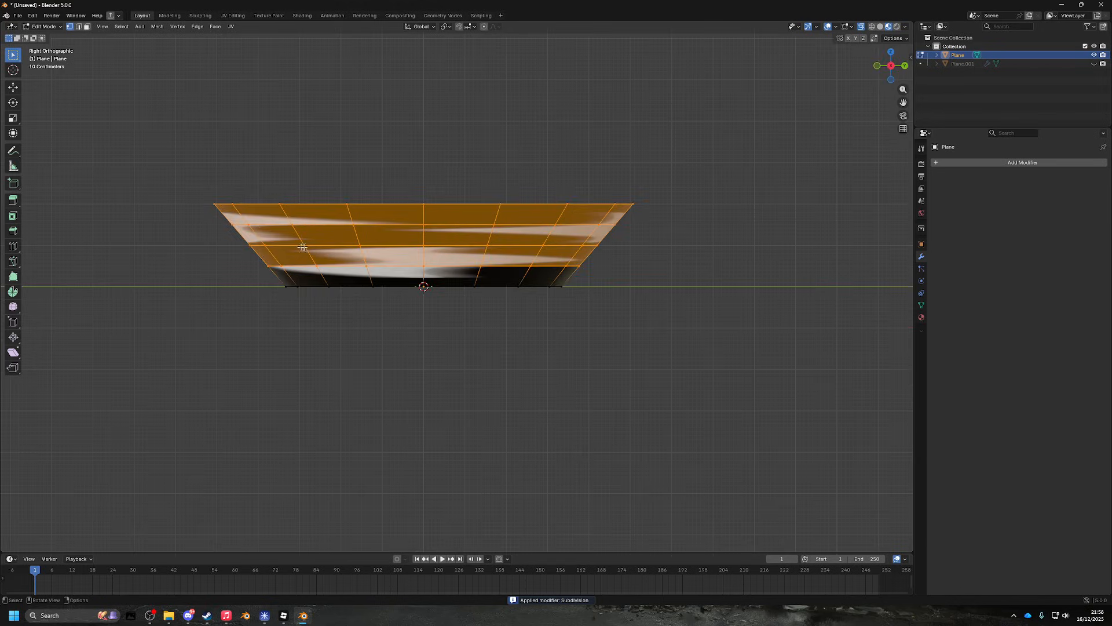
{"action": "left_click", "coordinate": [247, 228]}
{"action": "left_click_drag", "start_coordinate": [219, 218], "coordinate": [743, 272]}
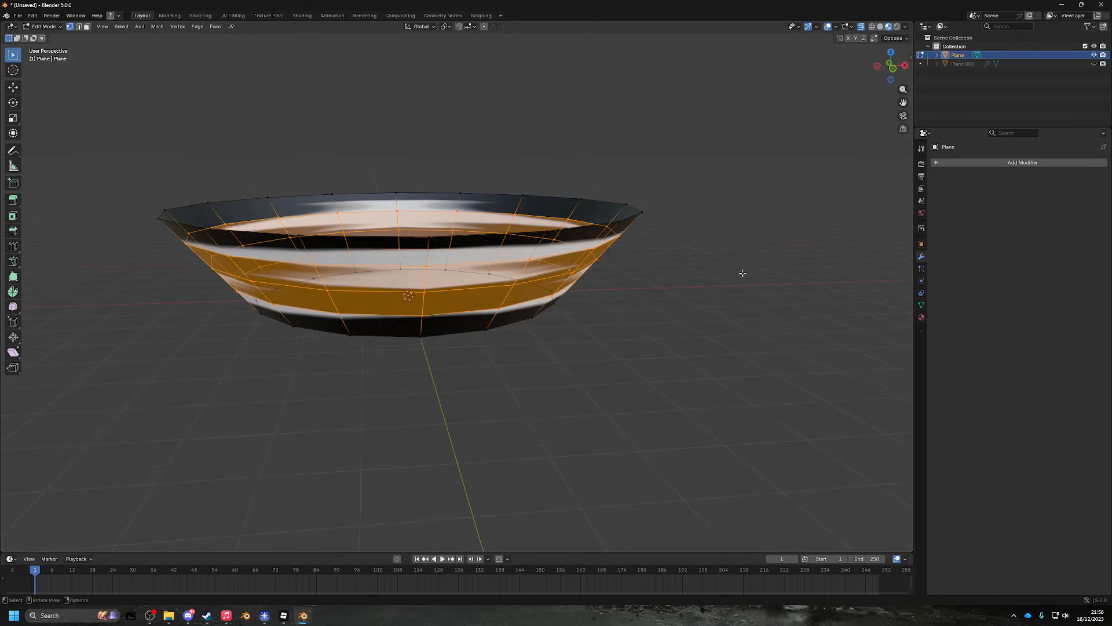
{"action": "left_click", "coordinate": [892, 69]}
{"action": "left_click_drag", "start_coordinate": [417, 159], "coordinate": [463, 214]}
{"action": "left_click_drag", "start_coordinate": [337, 241], "coordinate": [369, 272]}
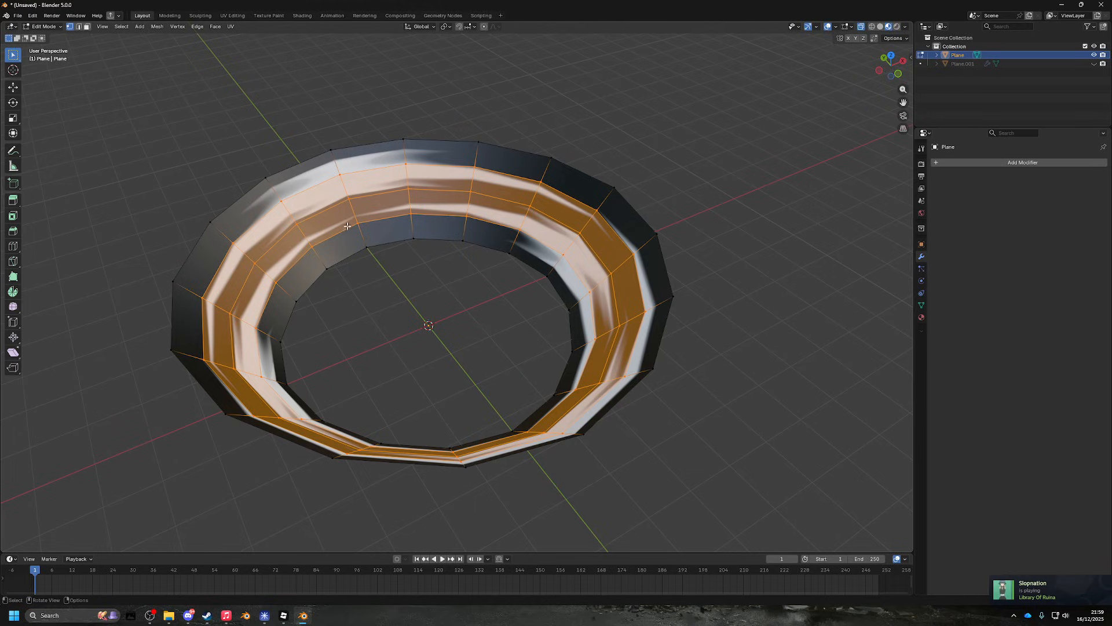
- Enable Statistics in the Viewport Overlays and clear the mesh selection
{"action": "left_click", "coordinate": [836, 27]}
{"action": "left_click", "coordinate": [778, 97]}
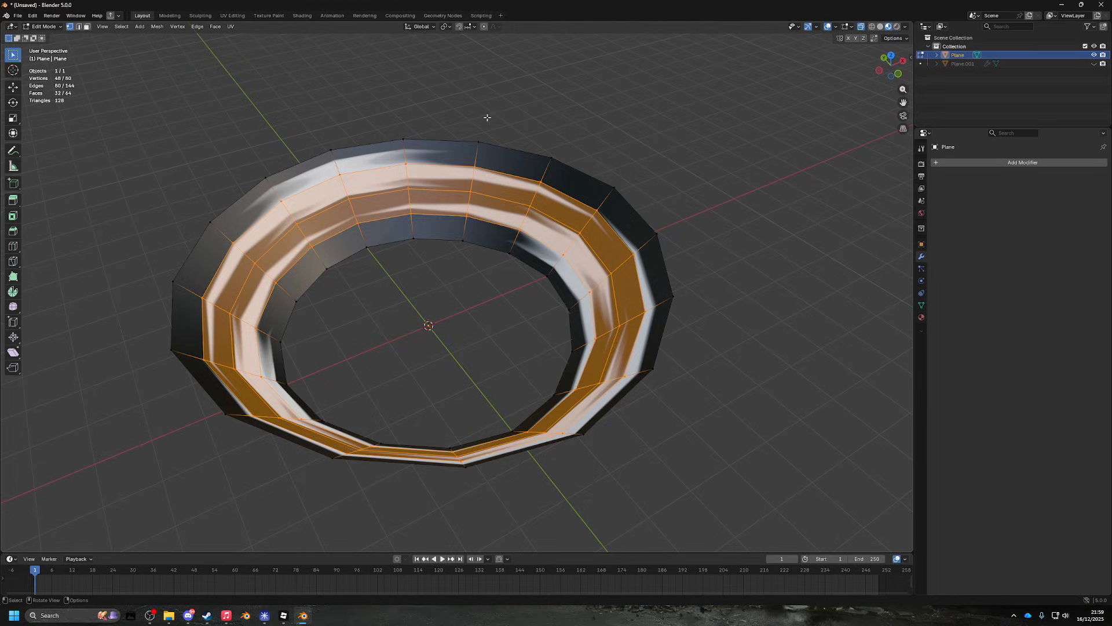
{"action": "left_click_drag", "start_coordinate": [487, 118], "coordinate": [388, 124]}
{"action": "key", "text": "a"}
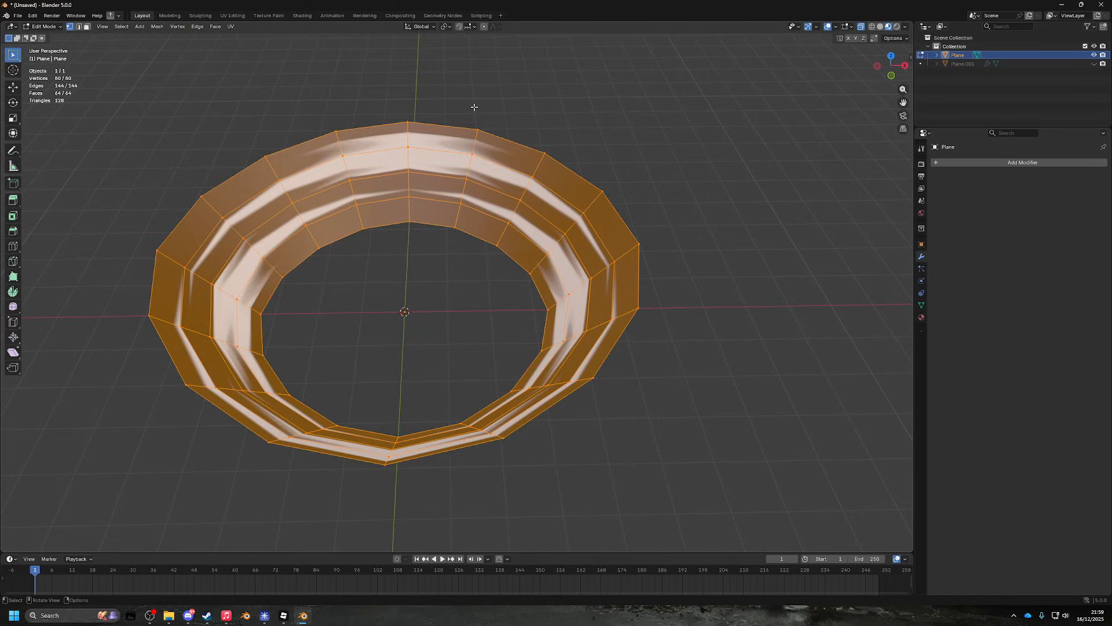
{"action": "left_click", "coordinate": [574, 124]}
{"action": "left_click_drag", "start_coordinate": [574, 124], "coordinate": [766, 150]}
- From the back view, select the middle band and apply Smooth Vertices
{"action": "left_click", "coordinate": [890, 66]}
{"action": "left_click_drag", "start_coordinate": [305, 218], "coordinate": [724, 281]}
{"action": "right_click", "coordinate": [612, 239]}
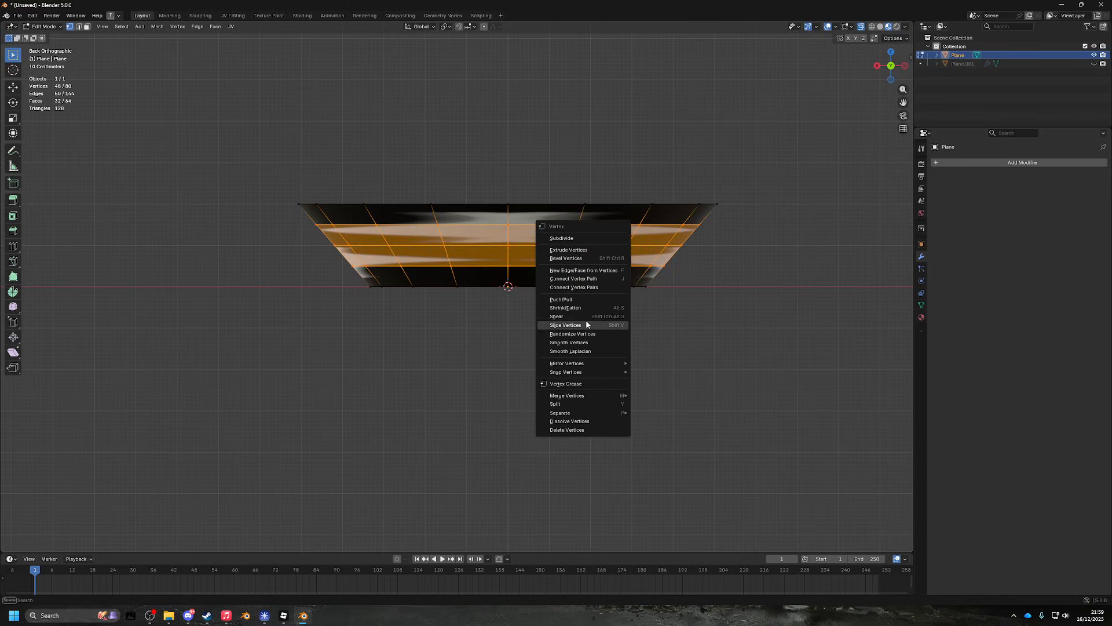
{"action": "left_click", "coordinate": [596, 343]}
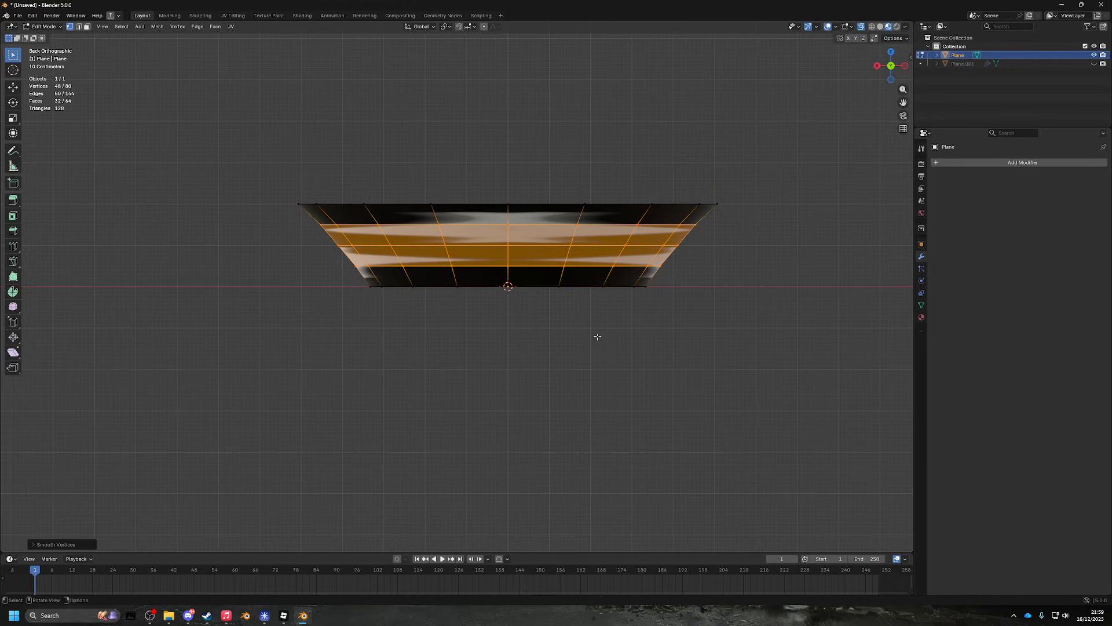
{"action": "left_click_drag", "start_coordinate": [580, 280], "coordinate": [593, 290]}
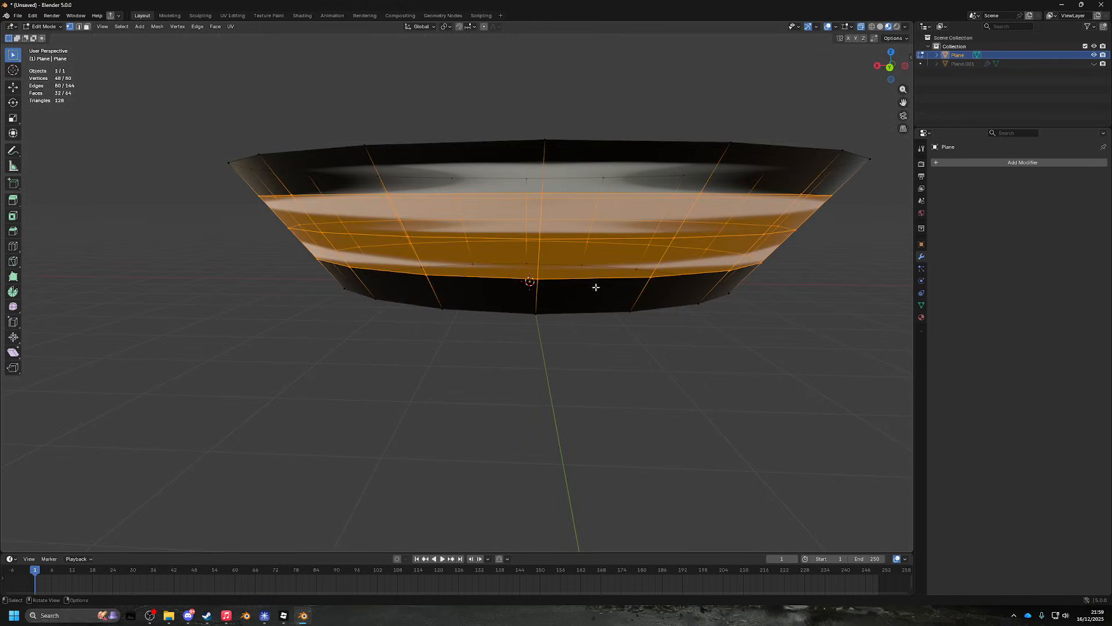
- Try Dissolve Vertices on the middle band, then undo it
{"action": "right_click", "coordinate": [591, 249]}
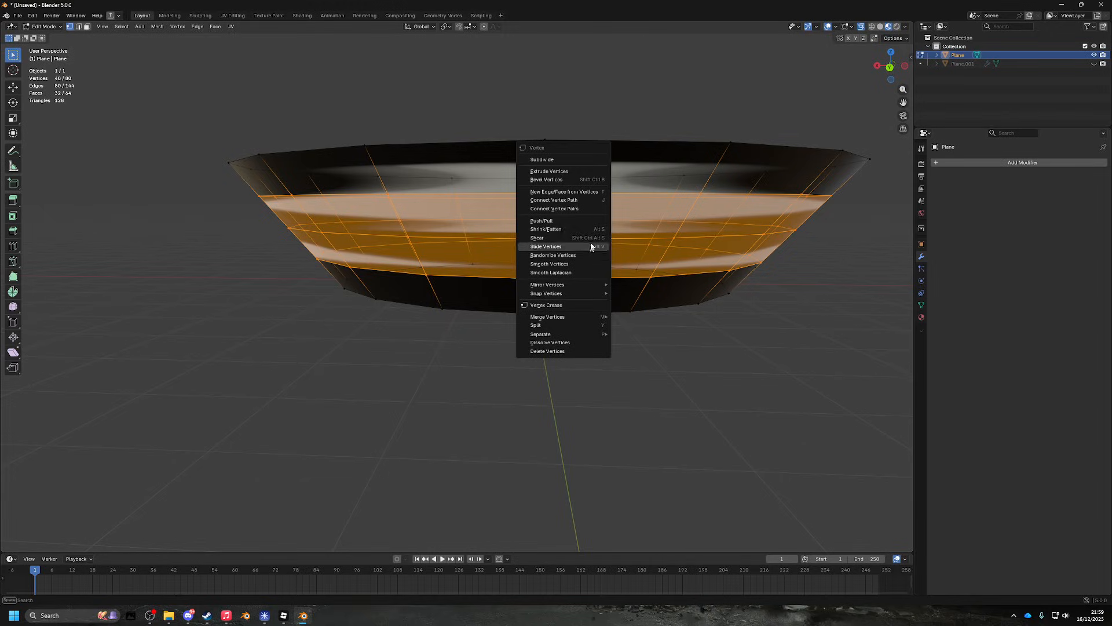
{"action": "left_click", "coordinate": [572, 343]}
{"action": "left_click_drag", "start_coordinate": [571, 342], "coordinate": [590, 330]}
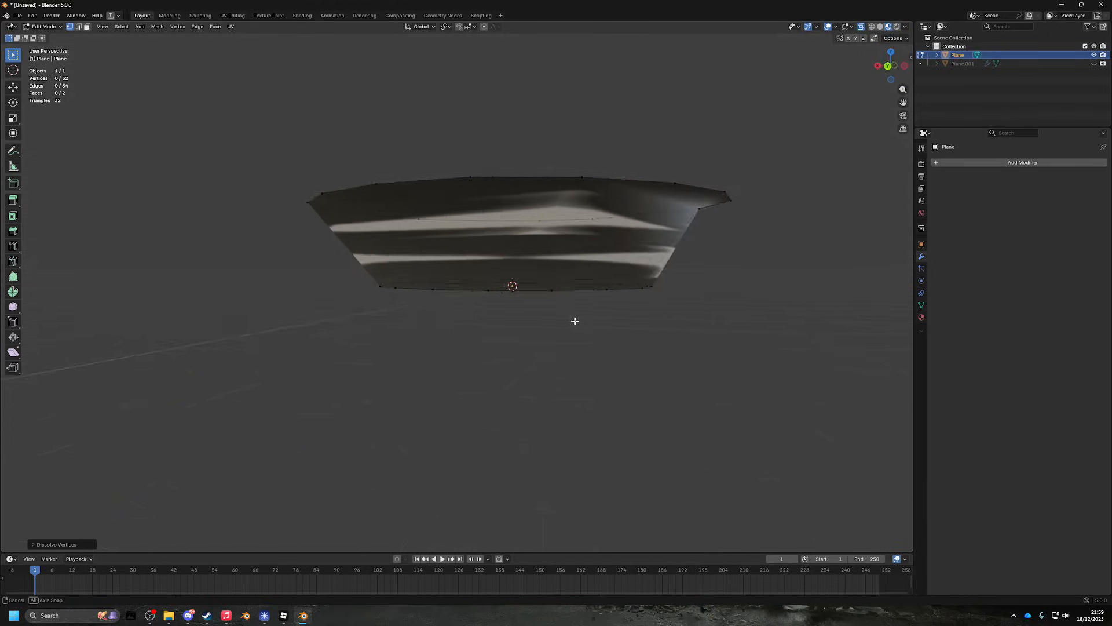
{"action": "key", "text": "ctrl+z"}
{"action": "scroll", "coordinate": [591, 331], "scroll_direction": "down", "scroll_amount": 2}
{"action": "left_click", "coordinate": [889, 66]}
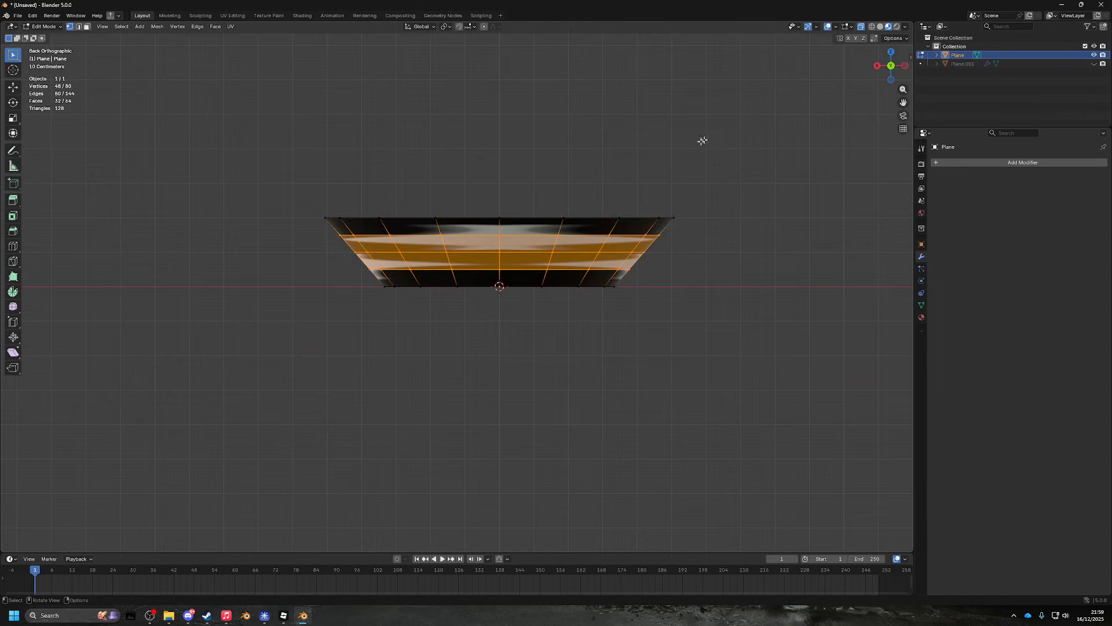
{"action": "scroll", "coordinate": [666, 151], "scroll_direction": "up", "scroll_amount": 4}
- Dissolve the upper vertex row, cancel a move, and undo the dissolve
{"action": "left_click_drag", "start_coordinate": [184, 171], "coordinate": [904, 202]}
{"action": "right_click", "coordinate": [855, 194]}
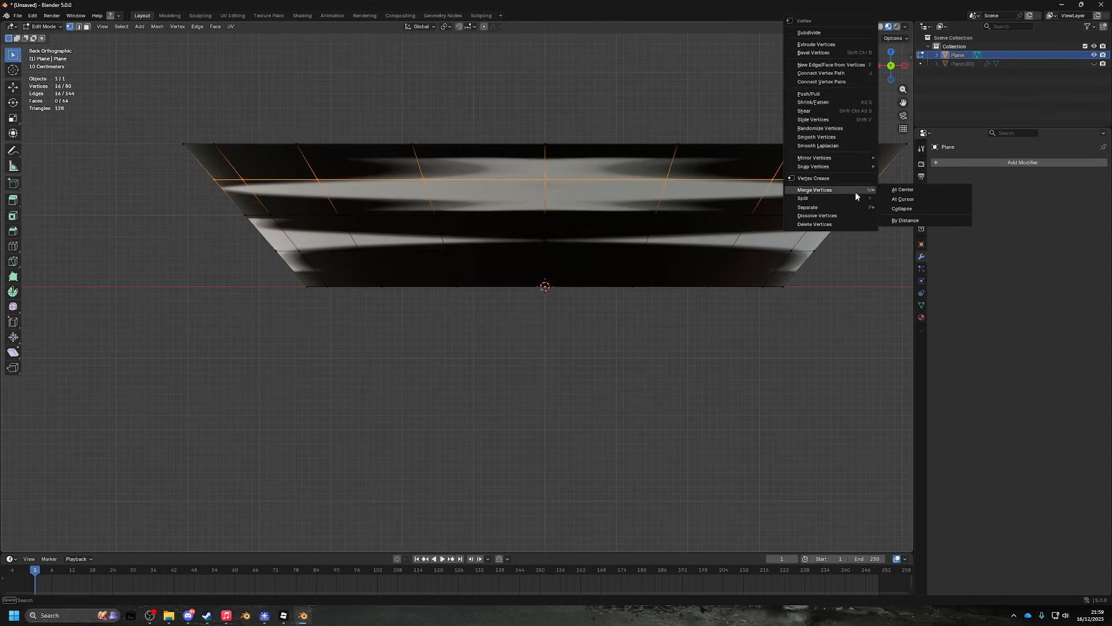
{"action": "left_click", "coordinate": [836, 215]}
{"action": "left_click_drag", "start_coordinate": [836, 215], "coordinate": [610, 274]}
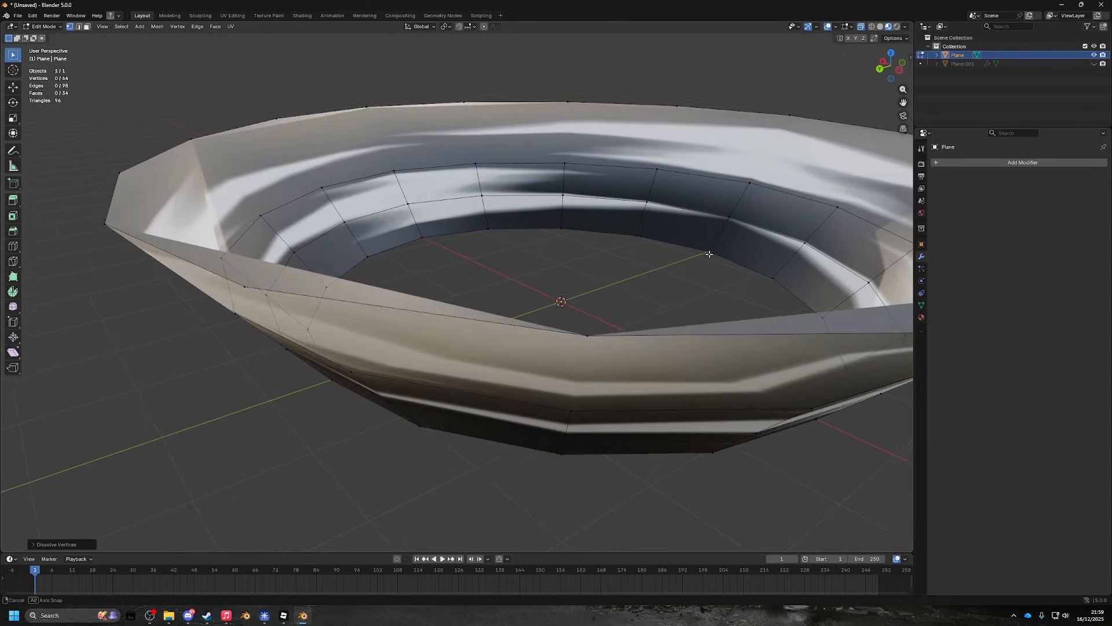
{"action": "scroll", "coordinate": [610, 275], "scroll_direction": "down", "scroll_amount": 3}
{"action": "left_click_drag", "start_coordinate": [511, 311], "coordinate": [622, 264]}
{"action": "right_click", "coordinate": [515, 296]}
{"action": "key", "text": "ctrl+z"}
{"action": "key", "text": "ctrl+z"}
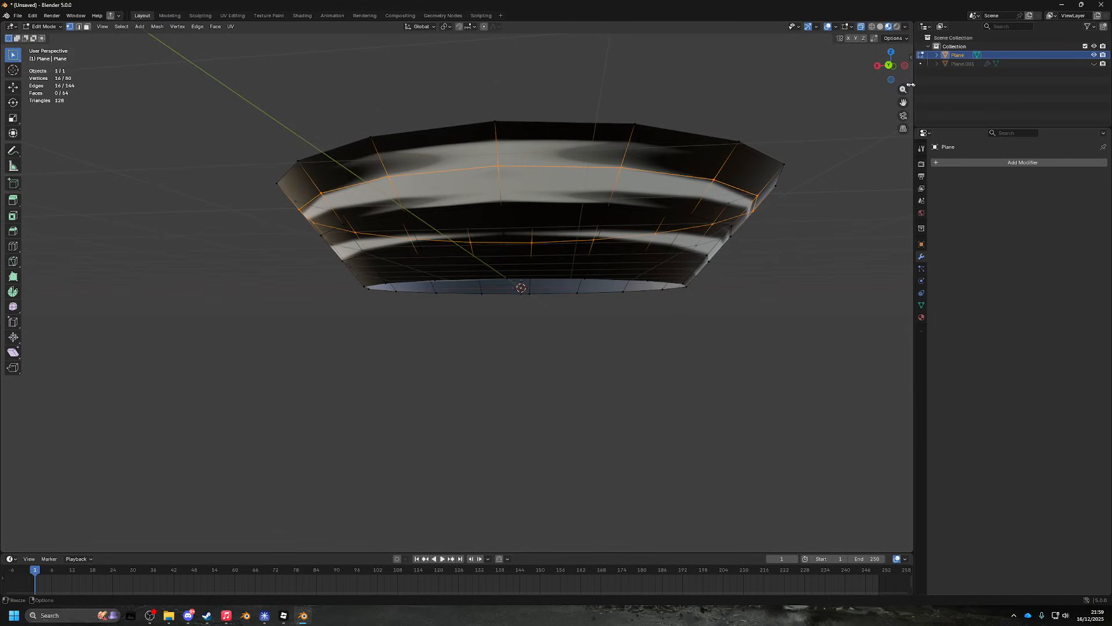
- Dissolve the second vertex ring with X, then undo it and return to front view
{"action": "left_click", "coordinate": [898, 65]}
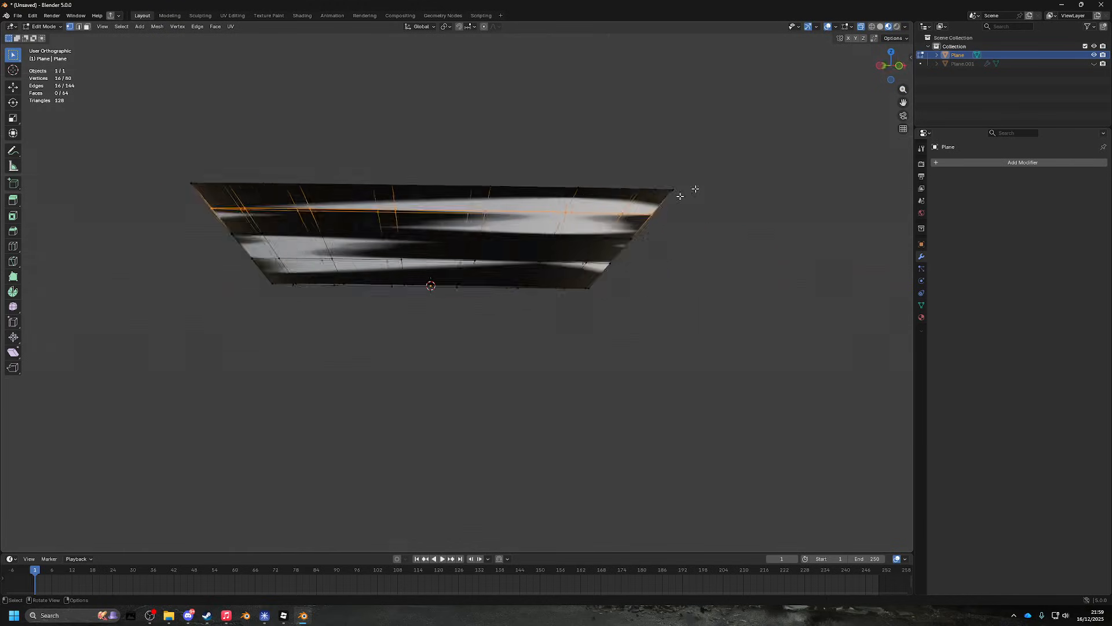
{"action": "left_click_drag", "start_coordinate": [157, 235], "coordinate": [631, 254]}
{"action": "key", "text": "x"}
{"action": "left_click", "coordinate": [571, 248]}
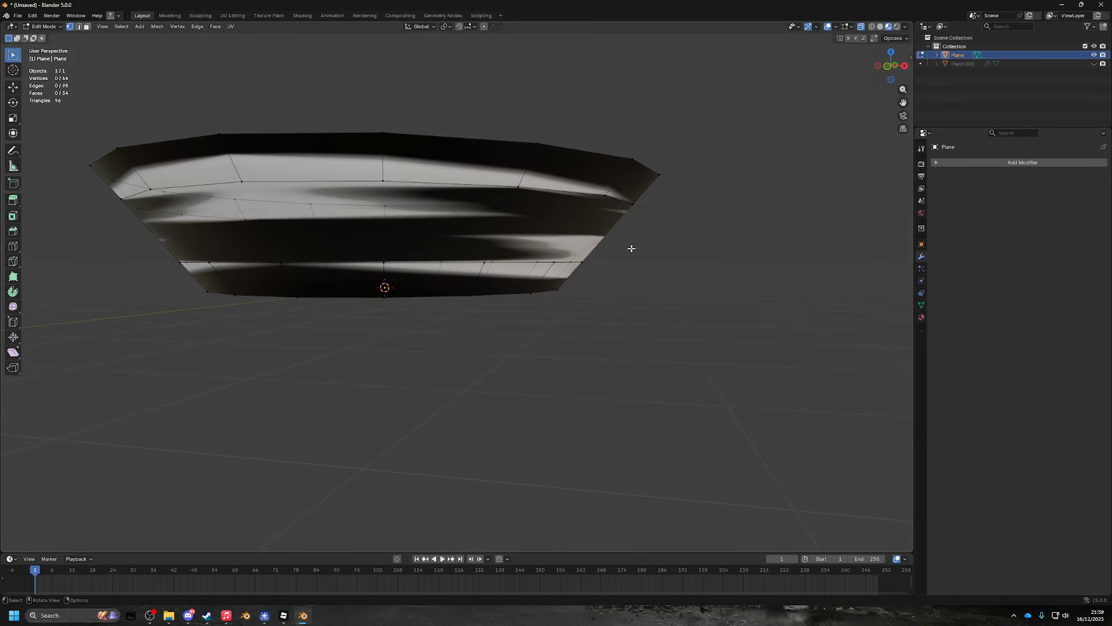
{"action": "key", "text": "ctrl+z"}
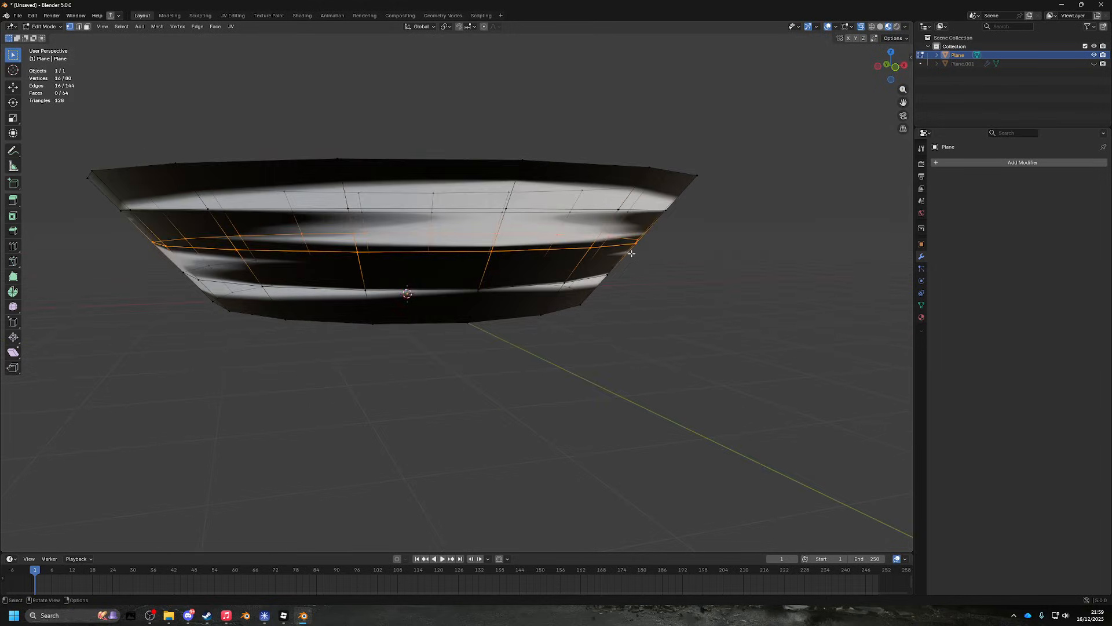
{"action": "scroll", "coordinate": [657, 264], "scroll_direction": "down", "scroll_amount": 2}
{"action": "left_click", "coordinate": [896, 67]}
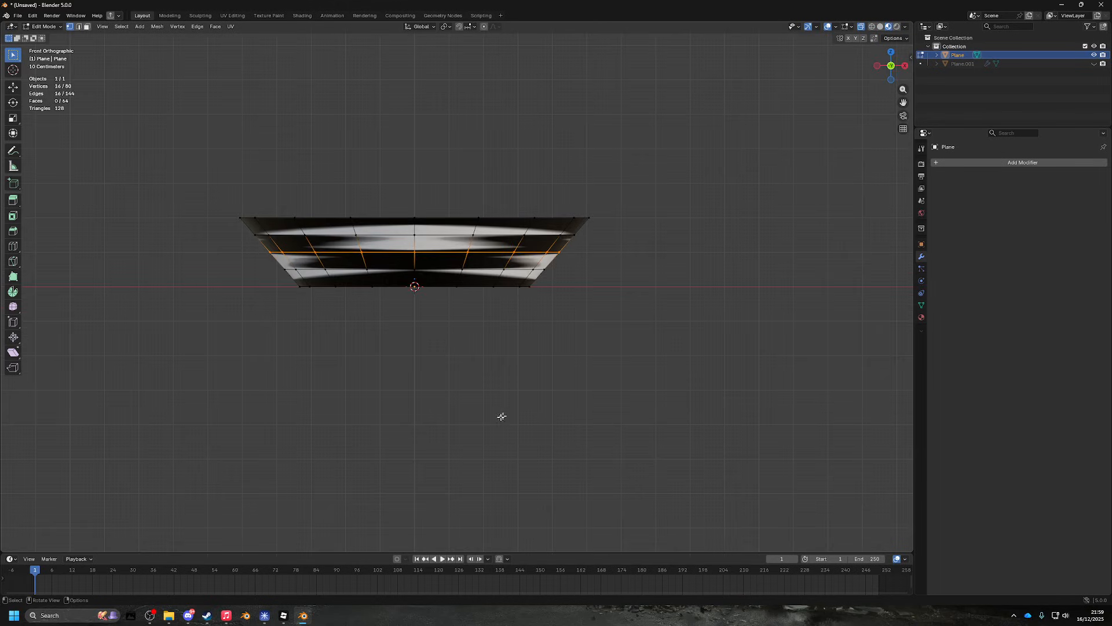
{"action": "left_click", "coordinate": [153, 615]}
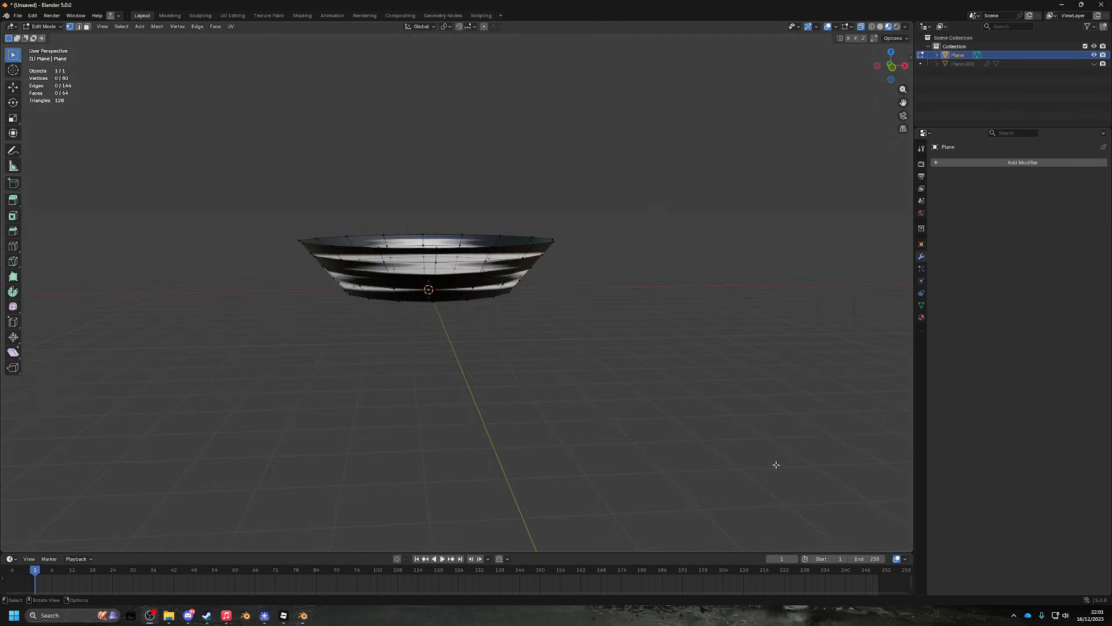
{"action": "left_click_drag", "start_coordinate": [777, 462], "coordinate": [464, 220]}
{"action": "left_click", "coordinate": [893, 68]}
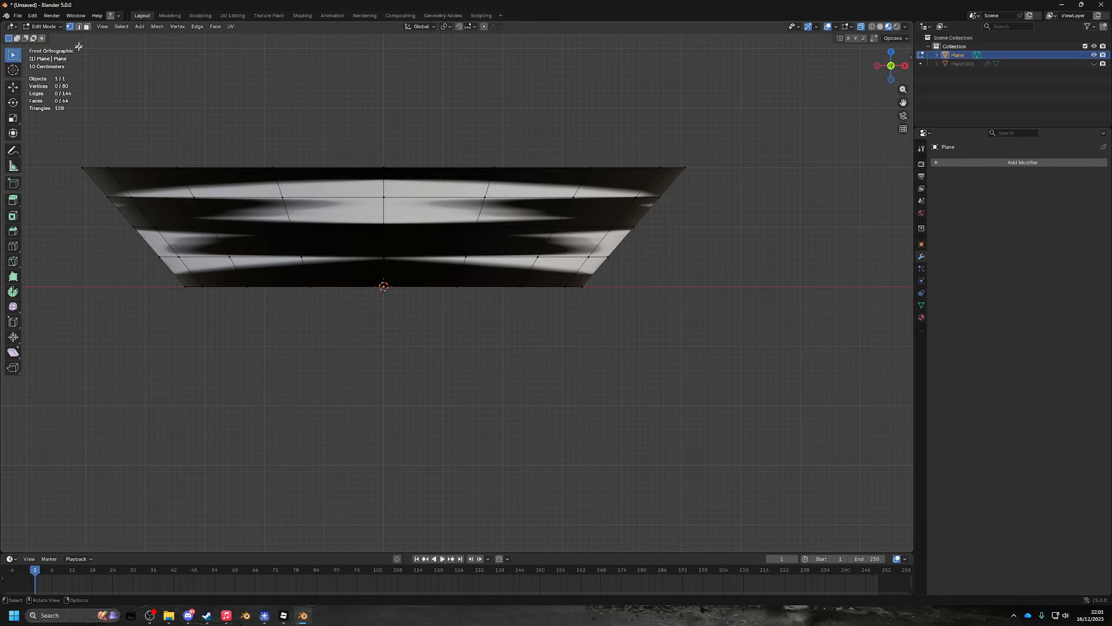
{"action": "left_click", "coordinate": [96, 189], "text": "alt"}
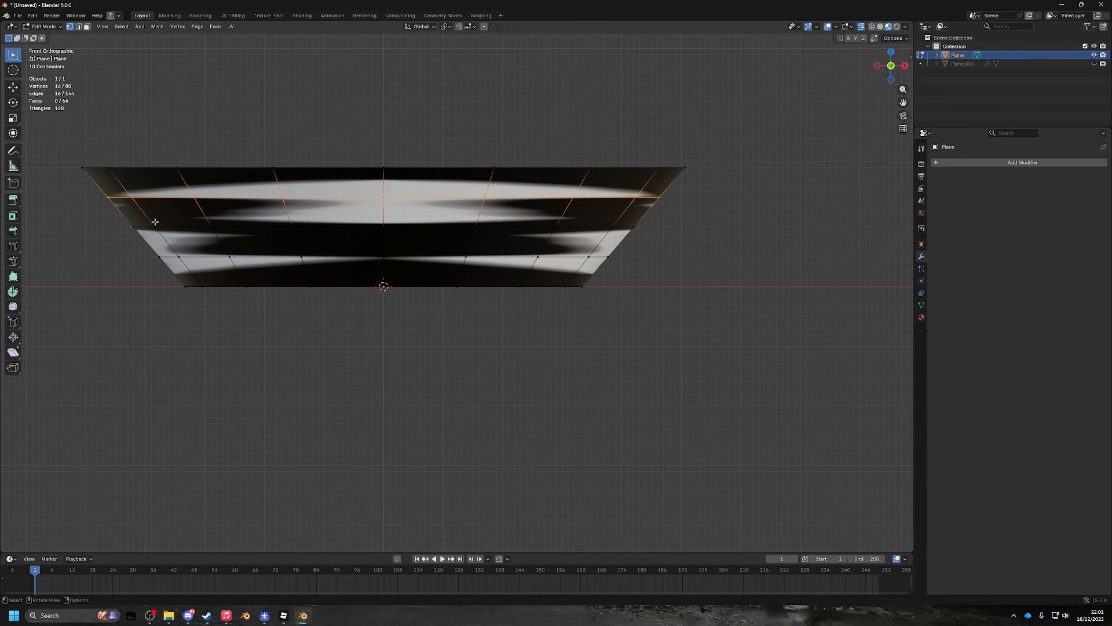
{"action": "left_click_drag", "start_coordinate": [113, 219], "coordinate": [707, 243]}
{"action": "left_click_drag", "start_coordinate": [140, 239], "coordinate": [724, 258]}
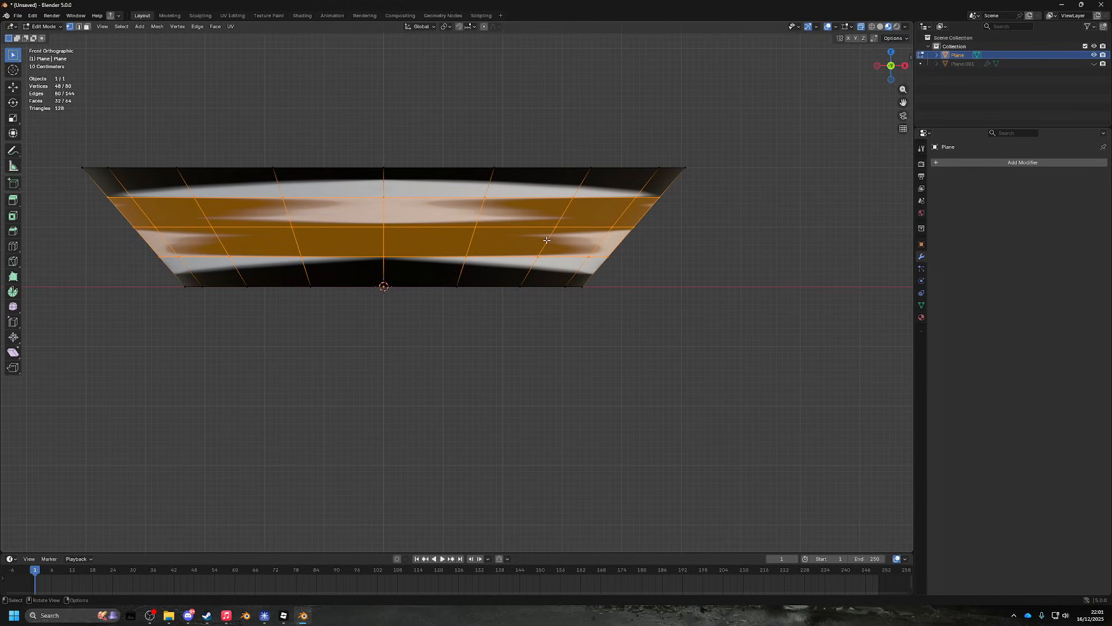
{"action": "key", "text": "x"}
{"action": "key", "text": "ctrl+v"}
{"action": "left_click", "coordinate": [531, 346]}
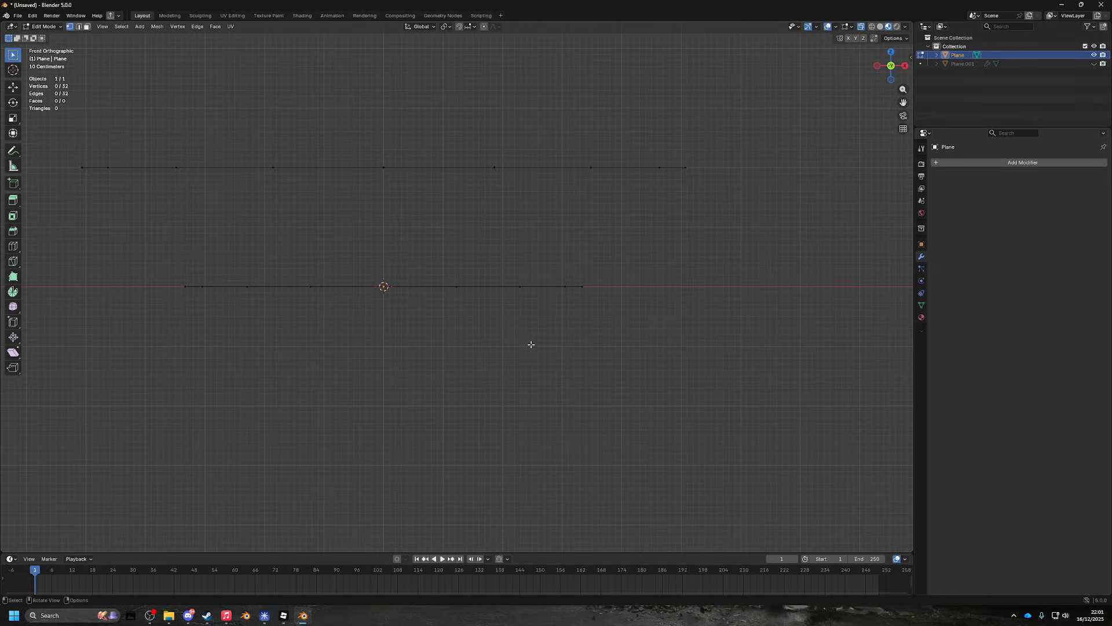
{"action": "key", "text": "ctrl+z"}
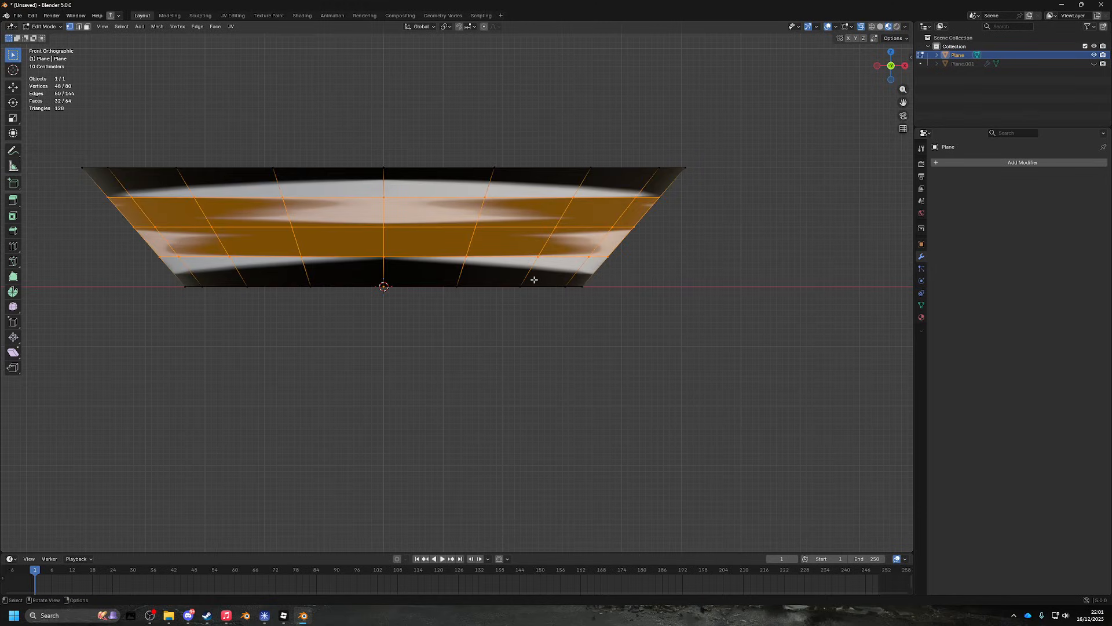
{"action": "key", "text": "x"}
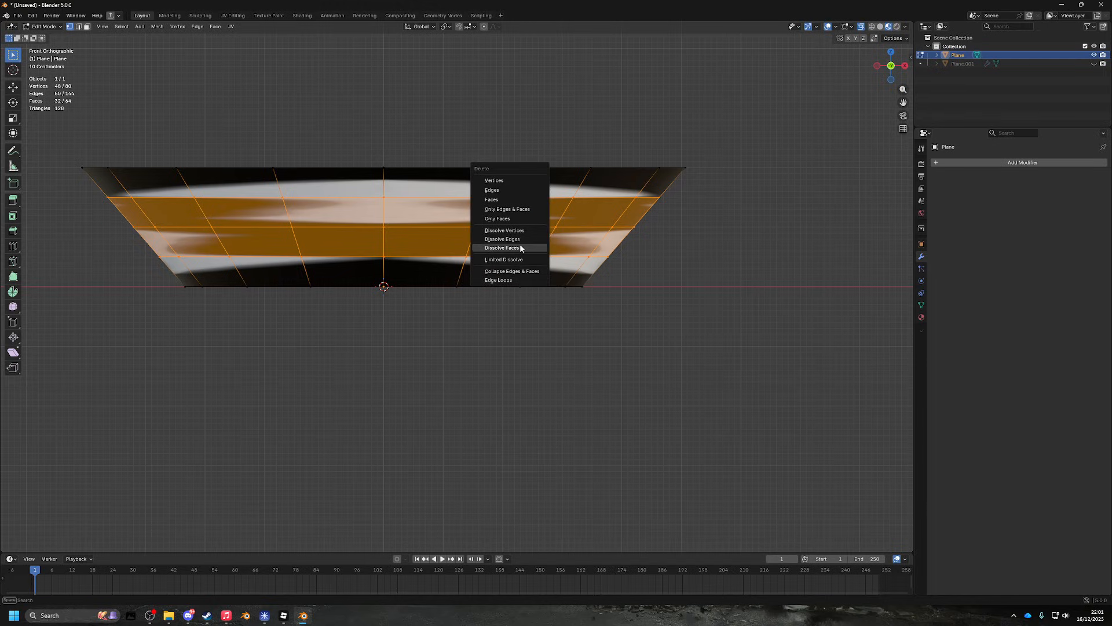
{"action": "left_click", "coordinate": [507, 281]}
{"action": "left_click_drag", "start_coordinate": [519, 264], "coordinate": [712, 189]}
{"action": "key", "text": "ctrl+z"}
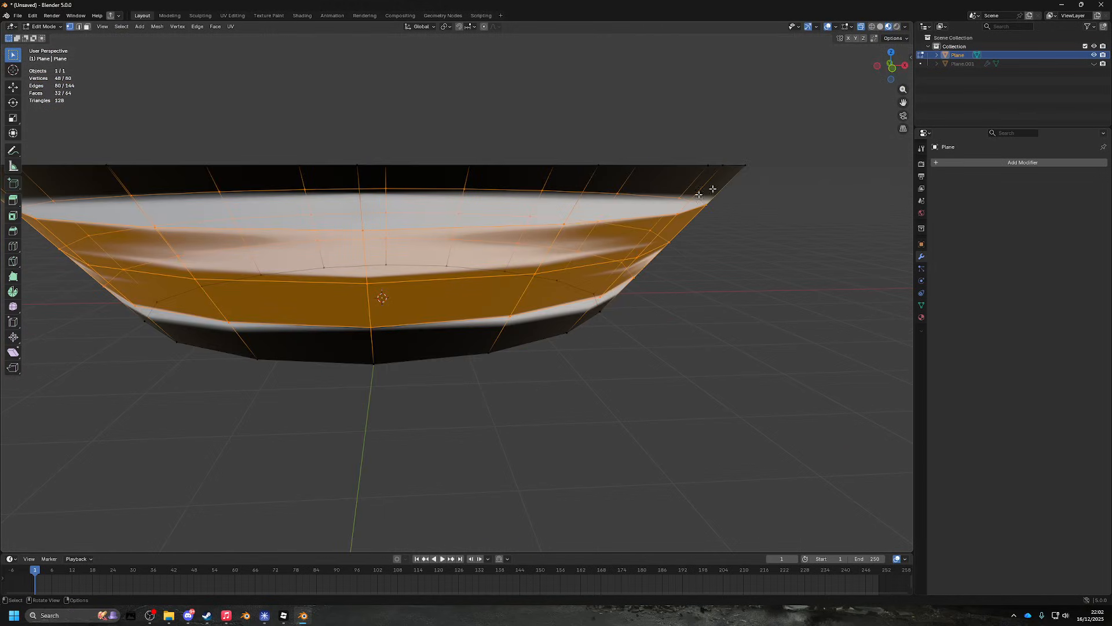
{"action": "left_click", "coordinate": [895, 69]}
{"action": "left_click", "coordinate": [726, 166]}
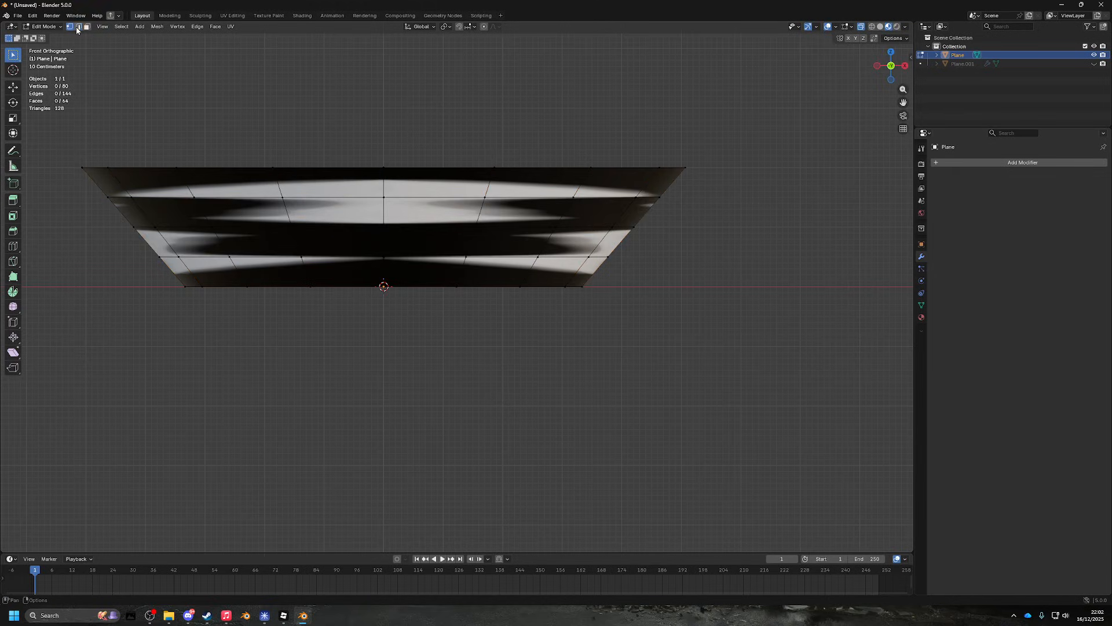
- Remove the upper horizontal edge loop with X > Edge Loops after undoing a plain edge delete
{"action": "left_click_drag", "start_coordinate": [701, 201], "coordinate": [701, 201]}
{"action": "key", "text": "ctrl+e"}
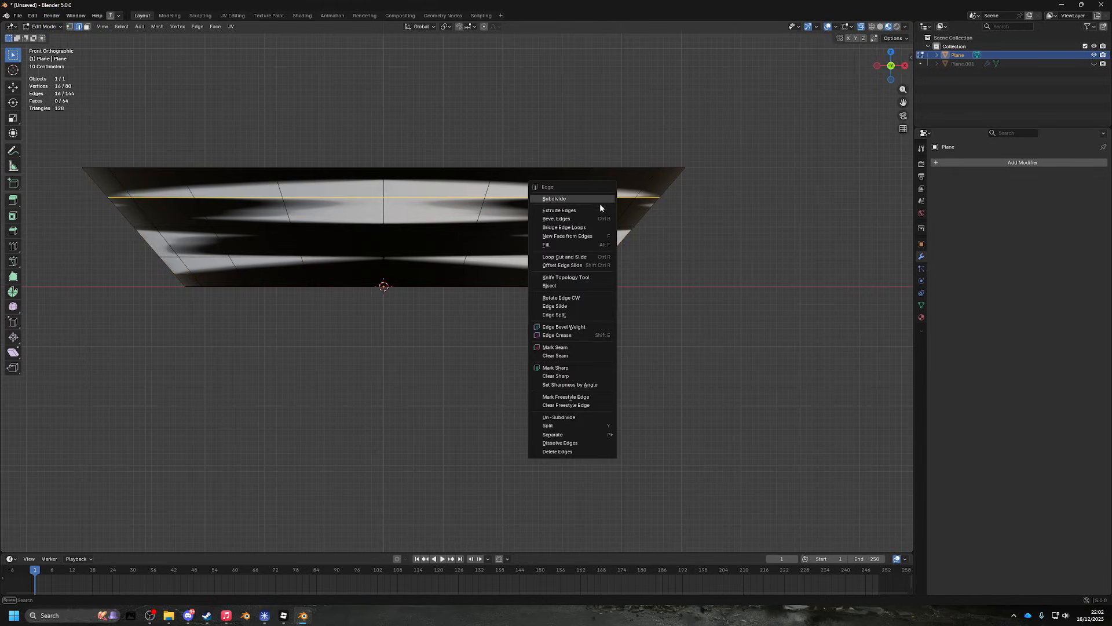
{"action": "left_click", "coordinate": [582, 452]}
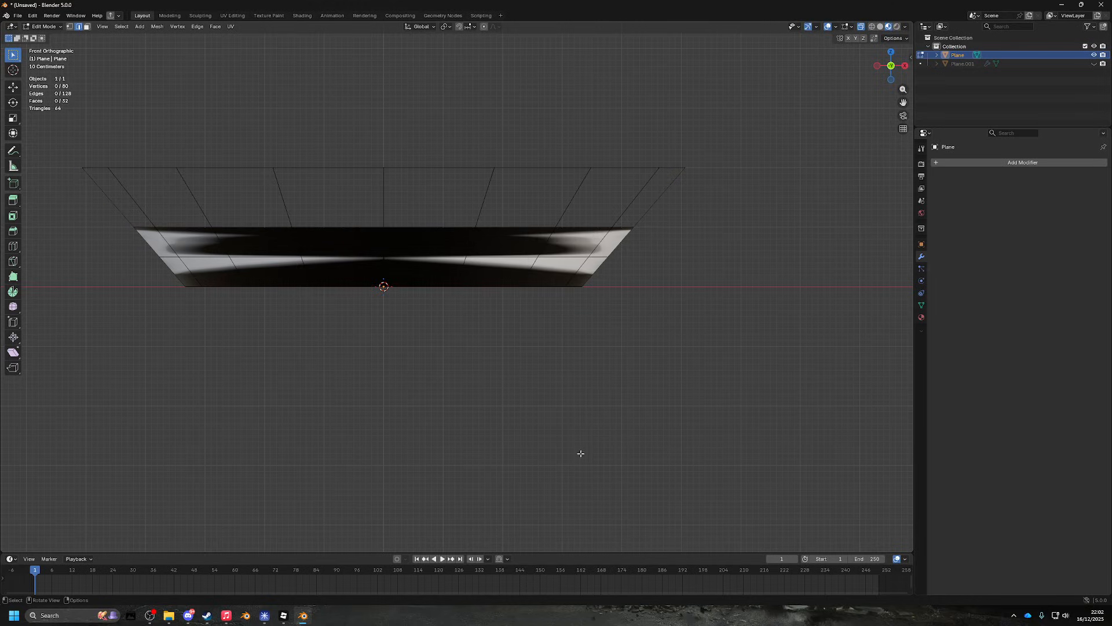
{"action": "key", "text": "ctrl+z"}
{"action": "key", "text": "x"}
{"action": "left_click", "coordinate": [574, 271]}
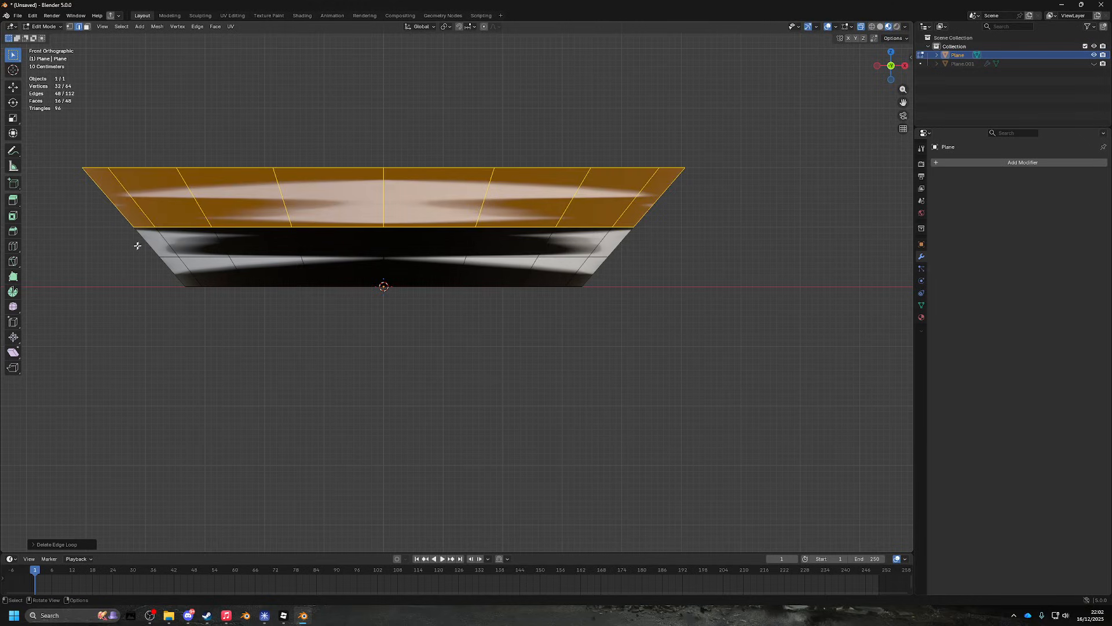
- Remove the middle and remaining edge loops, leaving a single 16-face band
{"action": "left_click_drag", "start_coordinate": [138, 246], "coordinate": [721, 254]}
{"action": "key", "text": "x"}
{"action": "left_click", "coordinate": [677, 269]}
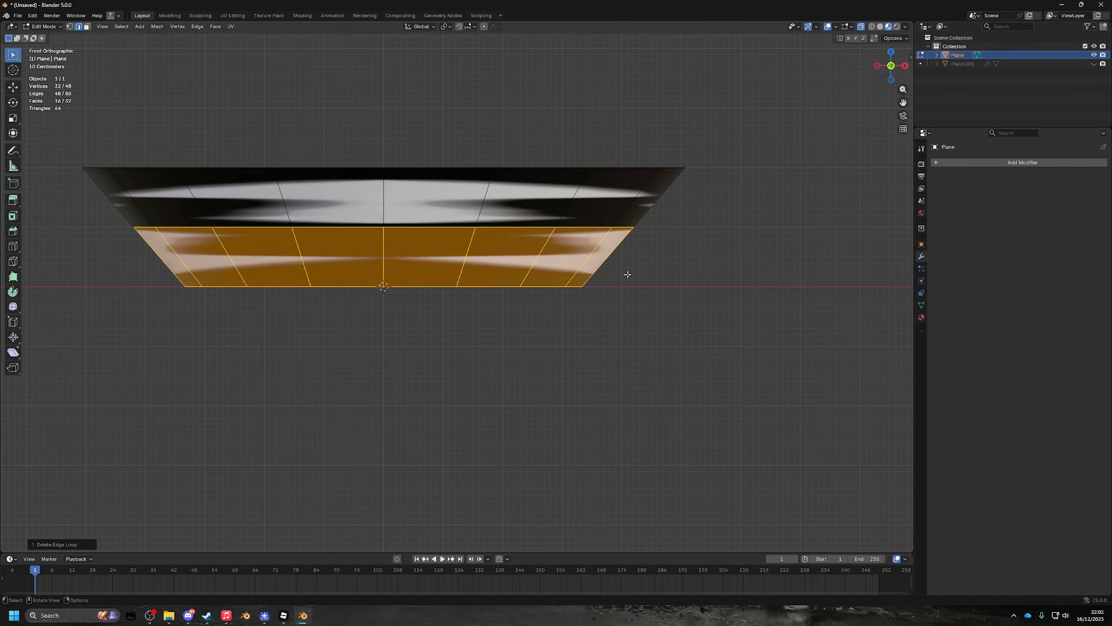
{"action": "left_click_drag", "start_coordinate": [109, 210], "coordinate": [71, 127]}
{"action": "key", "text": "x"}
{"action": "left_click", "coordinate": [736, 243]}
- Return the ring to Object Mode
{"action": "key", "text": "Tab"}
{"action": "key", "text": "Tab"}
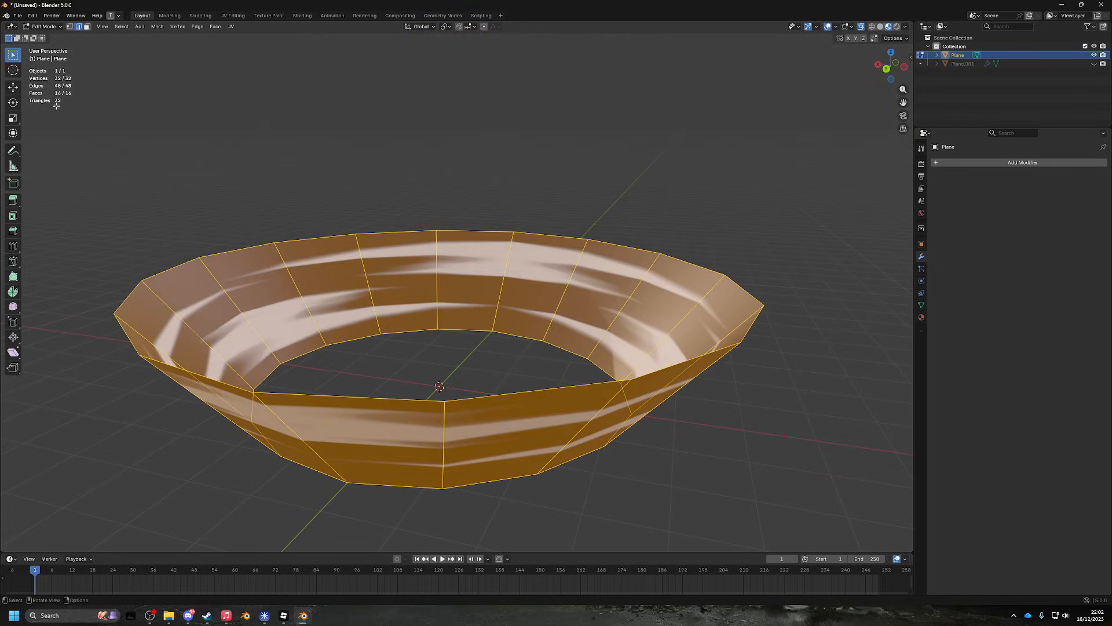
{"action": "left_click_drag", "start_coordinate": [580, 227], "coordinate": [540, 306]}
{"action": "key", "text": "Tab"}
{"action": "scroll", "coordinate": [533, 318], "scroll_direction": "down", "scroll_amount": 6}
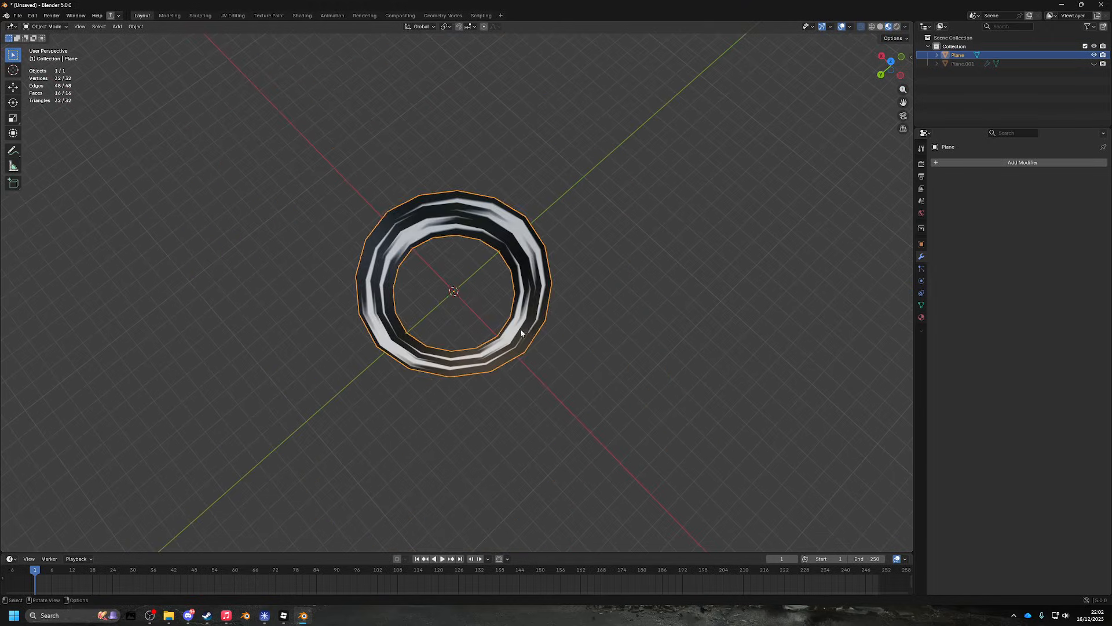
- Apply Shade Smooth to the ring
{"action": "scroll", "coordinate": [520, 333], "scroll_direction": "up", "scroll_amount": 6}
{"action": "right_click", "coordinate": [548, 272]}
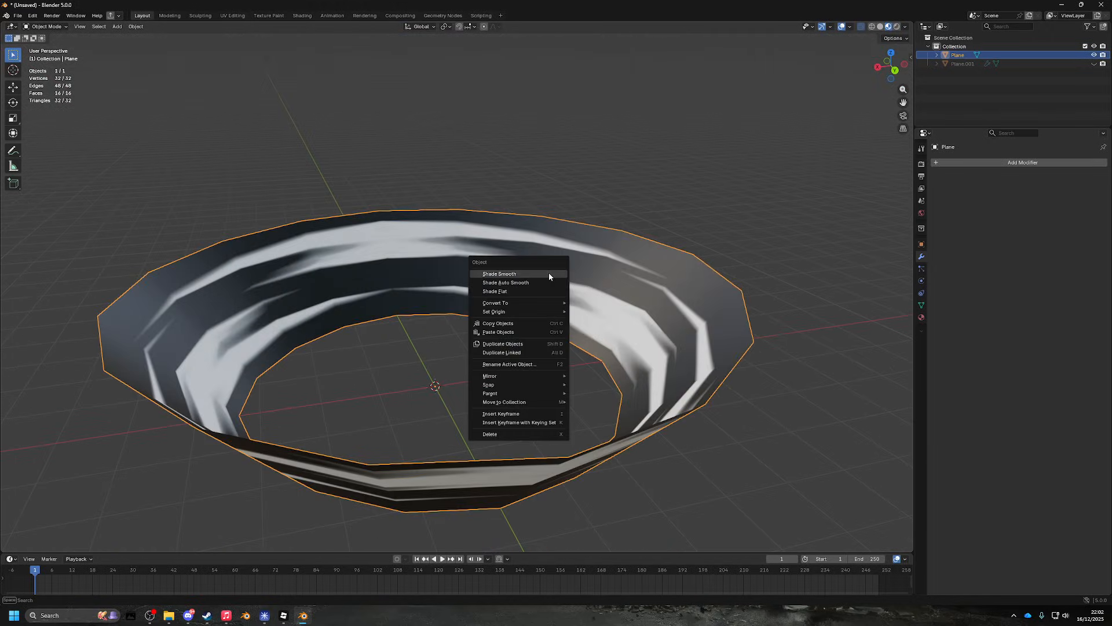
{"action": "left_click", "coordinate": [548, 272]}
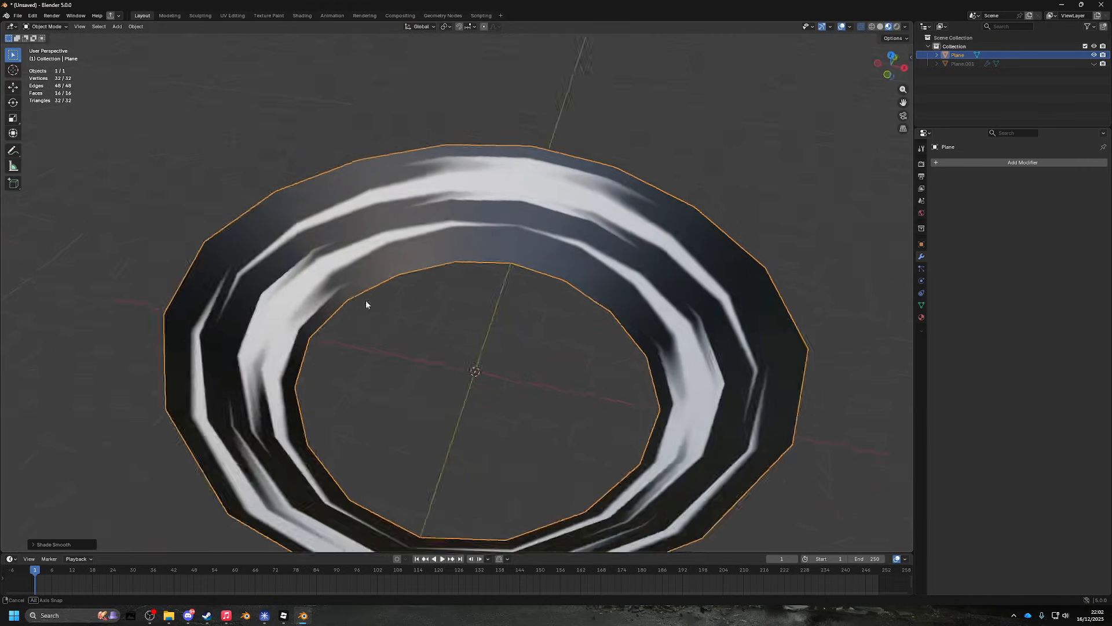
- Enter Edit Mode with all faces and switch to the UV Editing workspace
{"action": "scroll", "coordinate": [464, 295], "scroll_direction": "down", "scroll_amount": 6}
{"action": "scroll", "coordinate": [481, 273], "scroll_direction": "up", "scroll_amount": 5}
{"action": "key", "text": "Tab"}
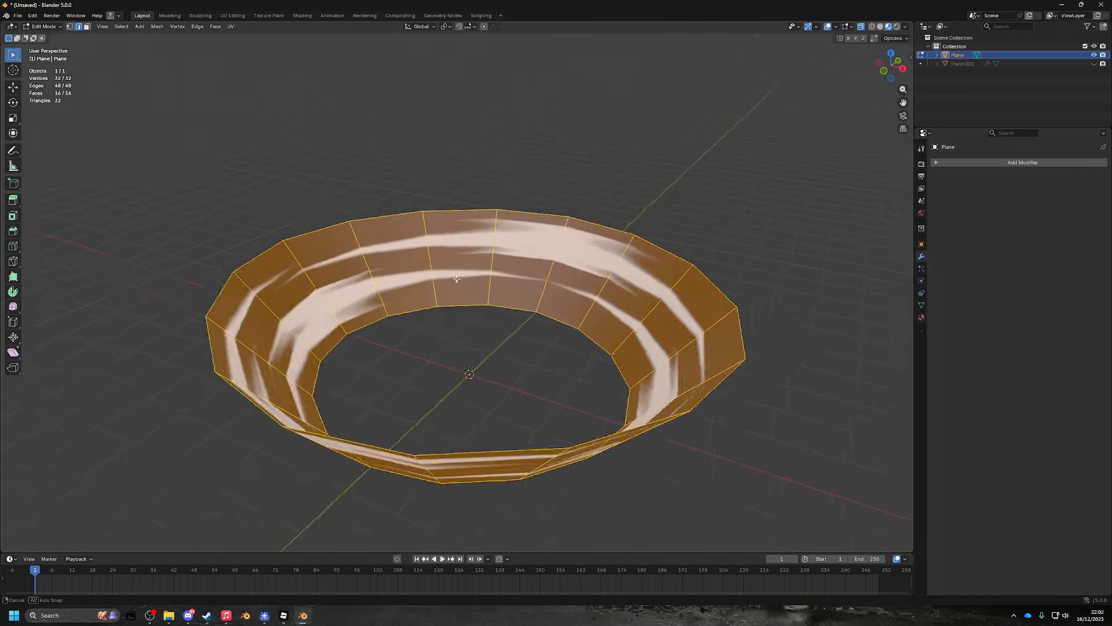
{"action": "key", "text": "Tab"}
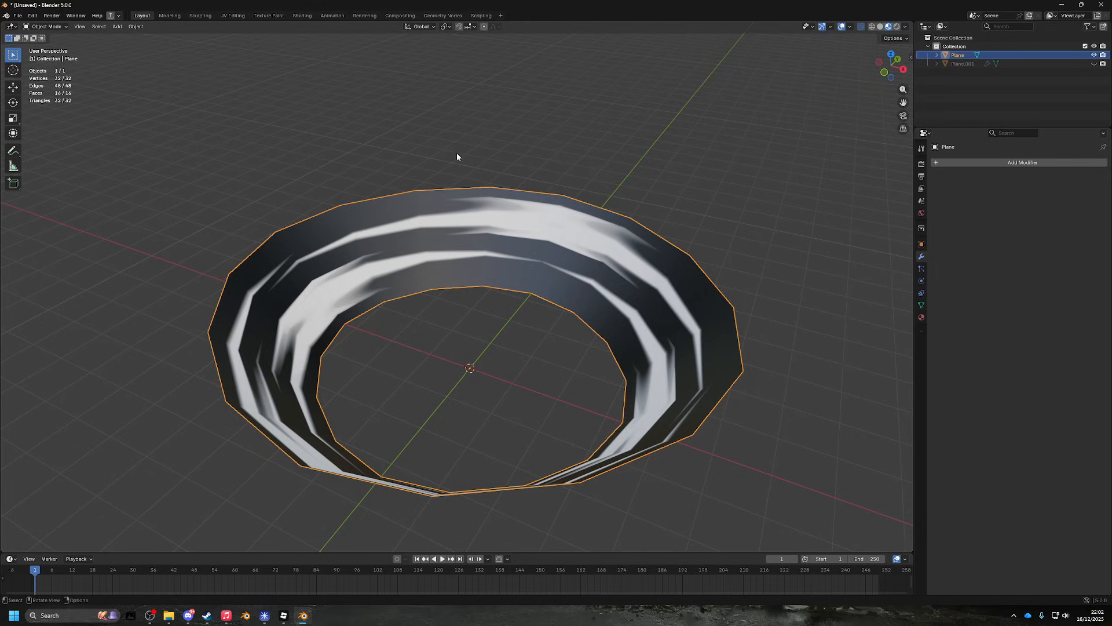
{"action": "key", "text": "Tab"}
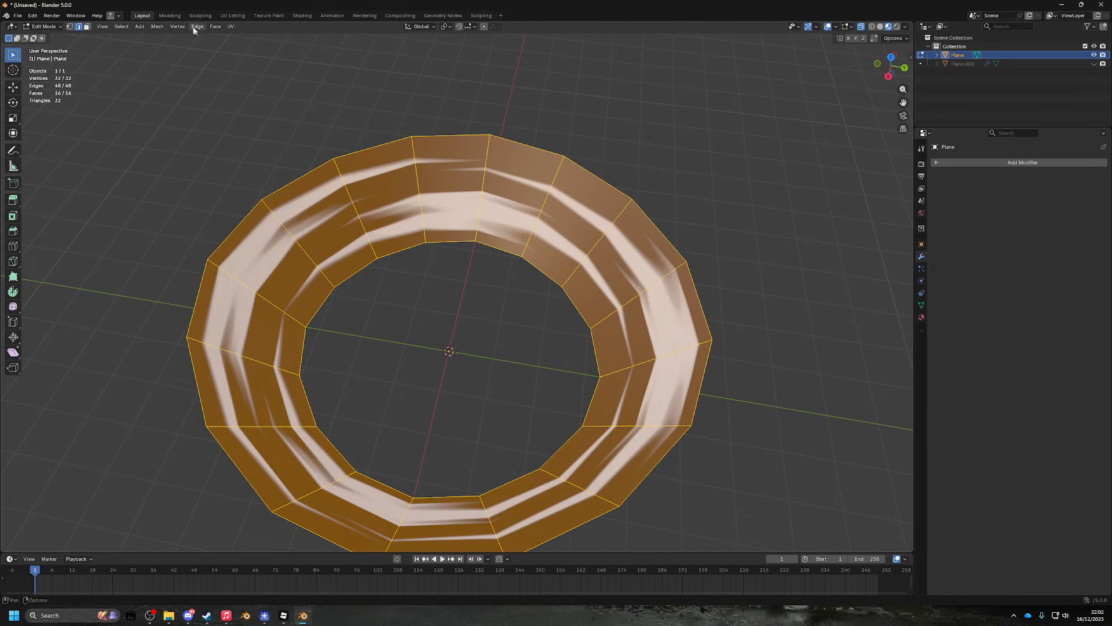
{"action": "left_click", "coordinate": [232, 16]}
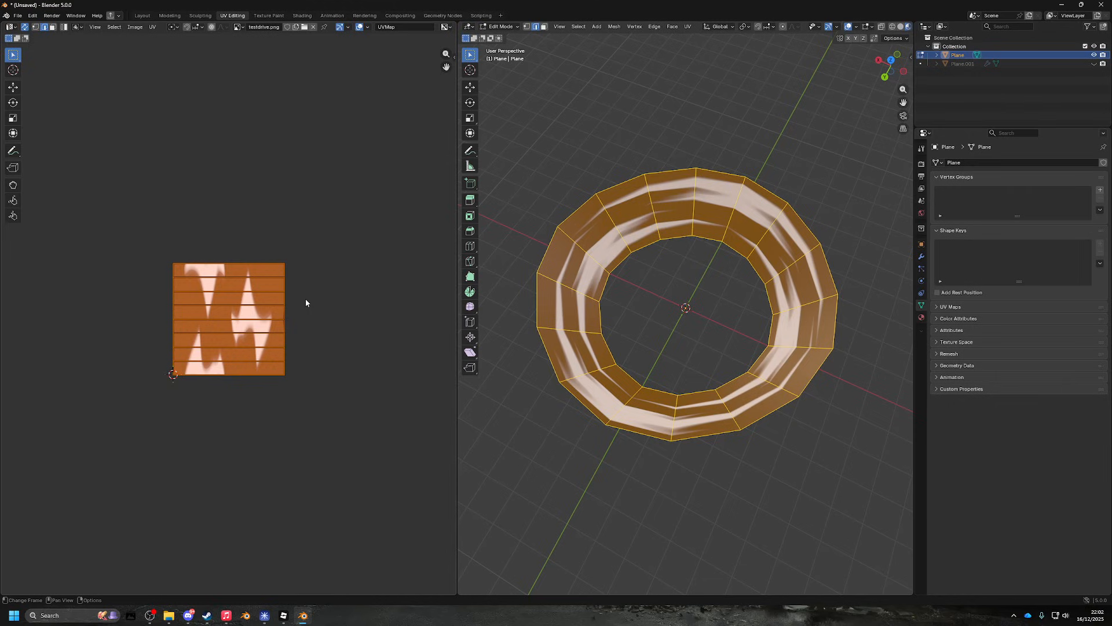
- Try stretching the UV island vertically twice, cancelling both times so it stays square
{"action": "key", "text": "s"}
{"action": "key", "text": "y"}
{"action": "right_click", "coordinate": [376, 273]}
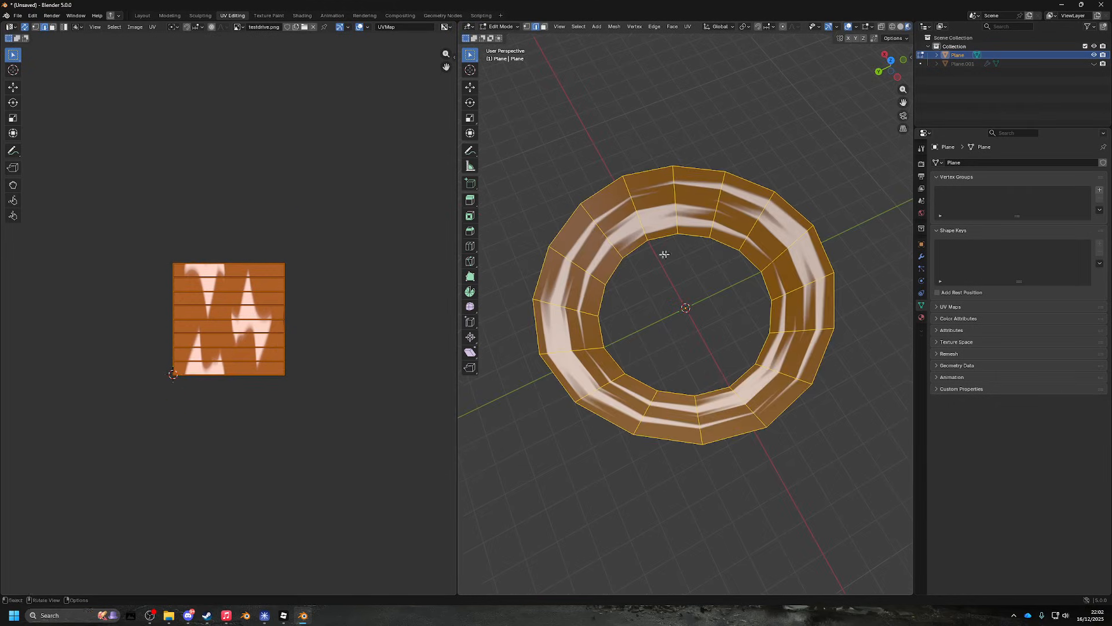
{"action": "key", "text": "s"}
{"action": "key", "text": "y"}
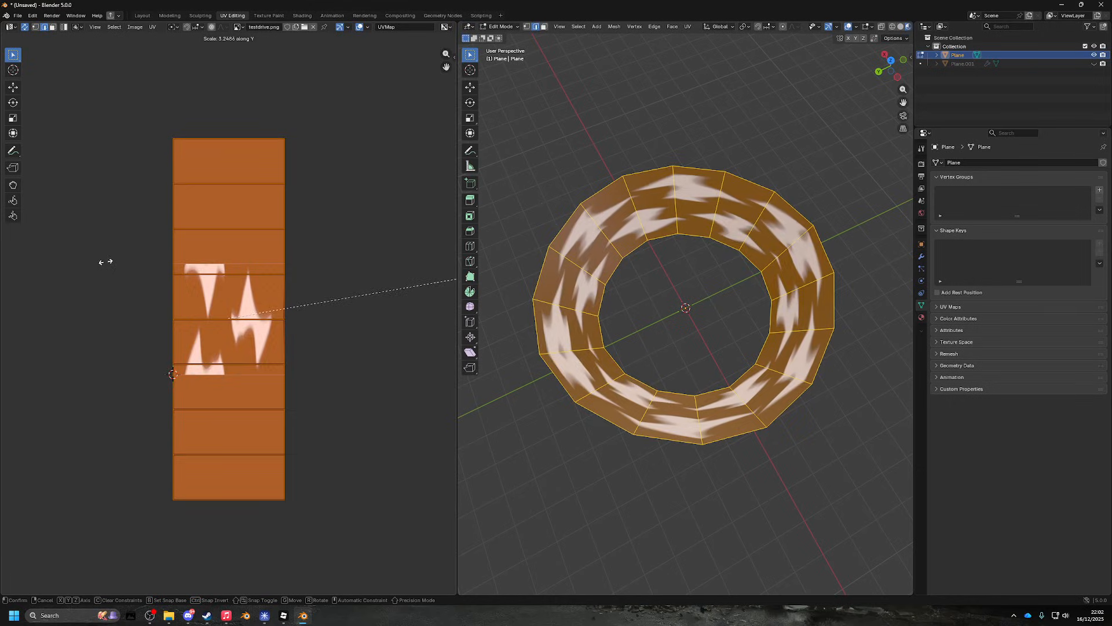
{"action": "right_click", "coordinate": [144, 265]}
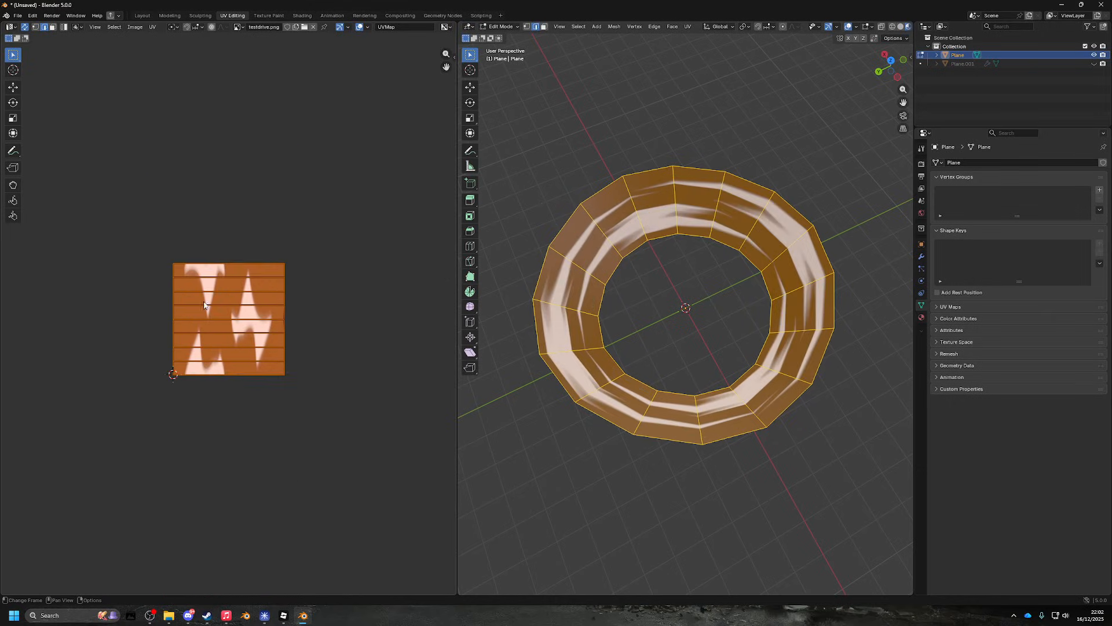
{"action": "left_click_drag", "start_coordinate": [303, 255], "coordinate": [333, 273]}
{"action": "left_click_drag", "start_coordinate": [782, 314], "coordinate": [646, 304]}
- Test typed vertical UV scale factors from 2 up to 12, then cancel the scaling
{"action": "type", "text": "sy2"}
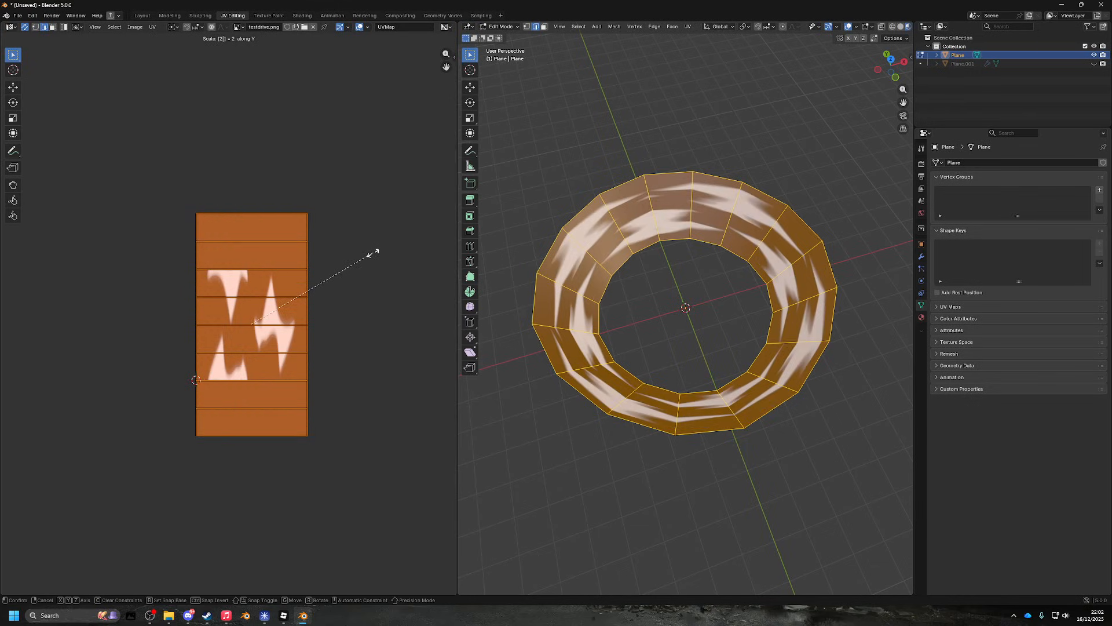
{"action": "key", "text": "BackSpace"}
{"action": "type", "text": "3"}
{"action": "key", "text": "BackSpace"}
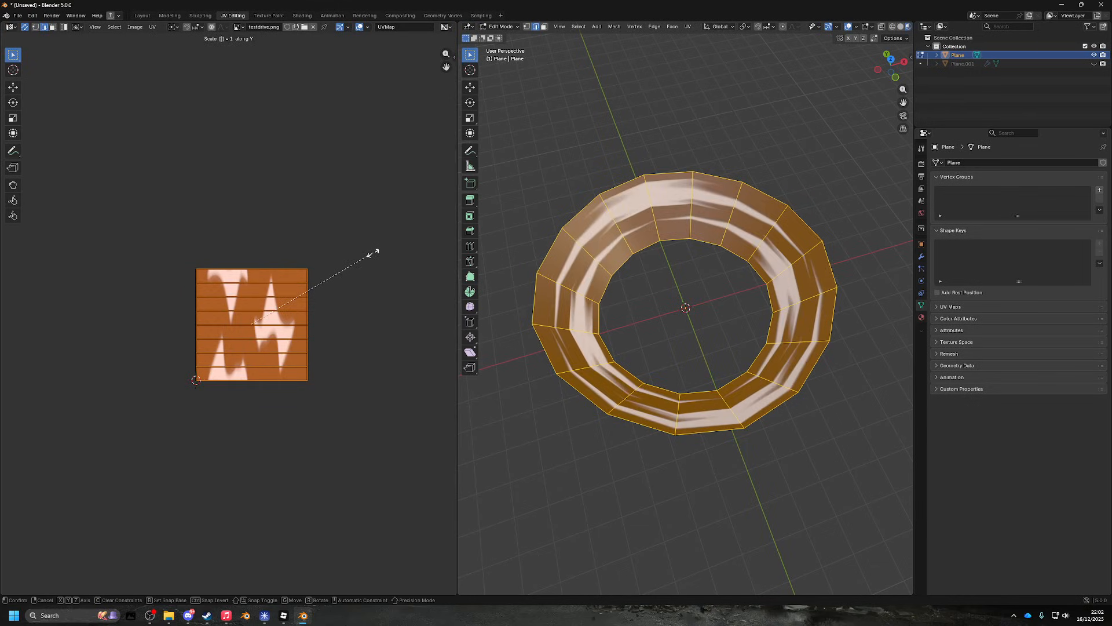
{"action": "type", "text": "1"}
{"action": "key", "text": "BackSpace"}
{"action": "type", "text": "2"}
{"action": "key", "text": "BackSpace"}
{"action": "type", "text": "12"}
{"action": "key", "text": "BackSpace"}
{"action": "key", "text": "BackSpace"}
{"action": "type", "text": "2"}
{"action": "key", "text": "BackSpace"}
{"action": "type", "text": "3"}
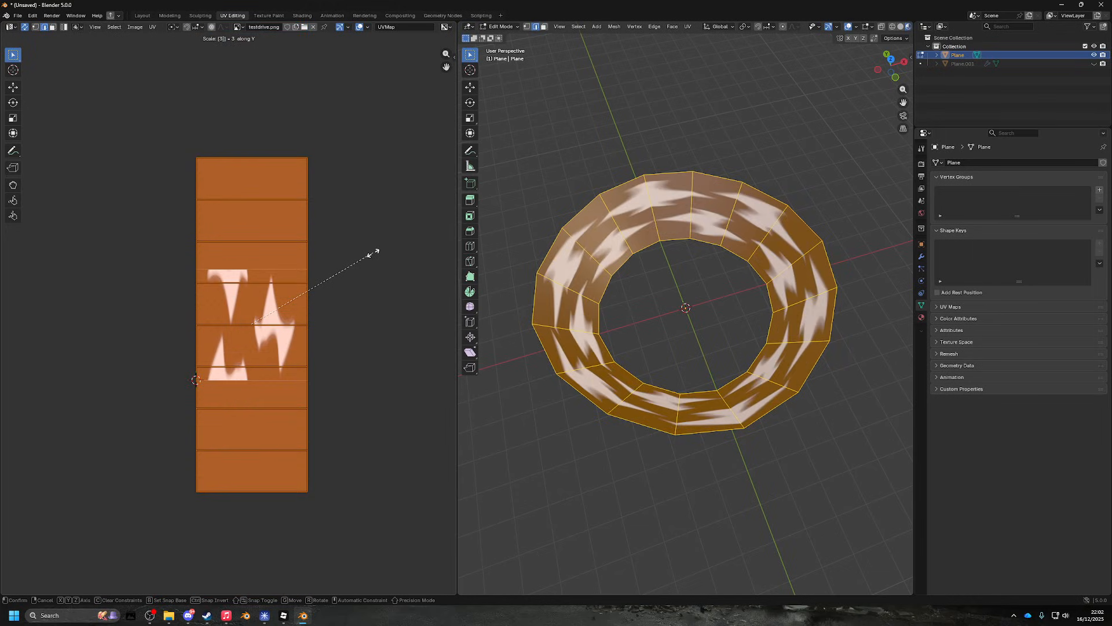
{"action": "key", "text": "BackSpace"}
{"action": "type", "text": "4"}
{"action": "key", "text": "BackSpace"}
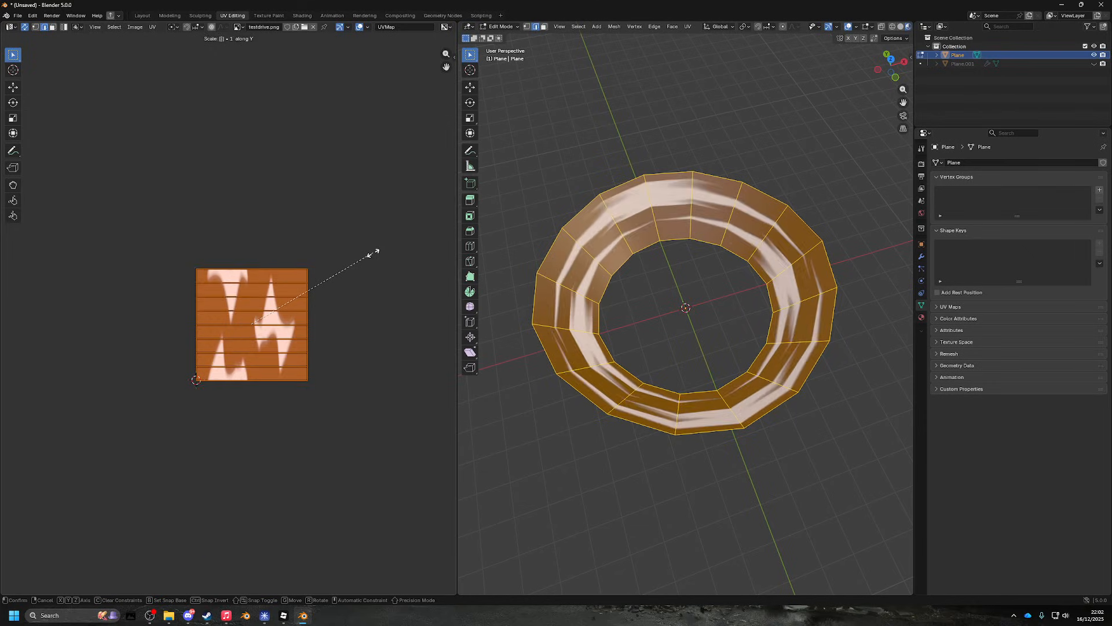
{"action": "type", "text": "5"}
{"action": "key", "text": "BackSpace"}
{"action": "type", "text": "2"}
{"action": "key", "text": "BackSpace"}
{"action": "type", "text": "4"}
{"action": "key", "text": "BackSpace"}
{"action": "type", "text": "5"}
{"action": "key", "text": "BackSpace"}
{"action": "type", "text": "5"}
{"action": "key", "text": "BackSpace"}
{"action": "key", "text": "Escape"}
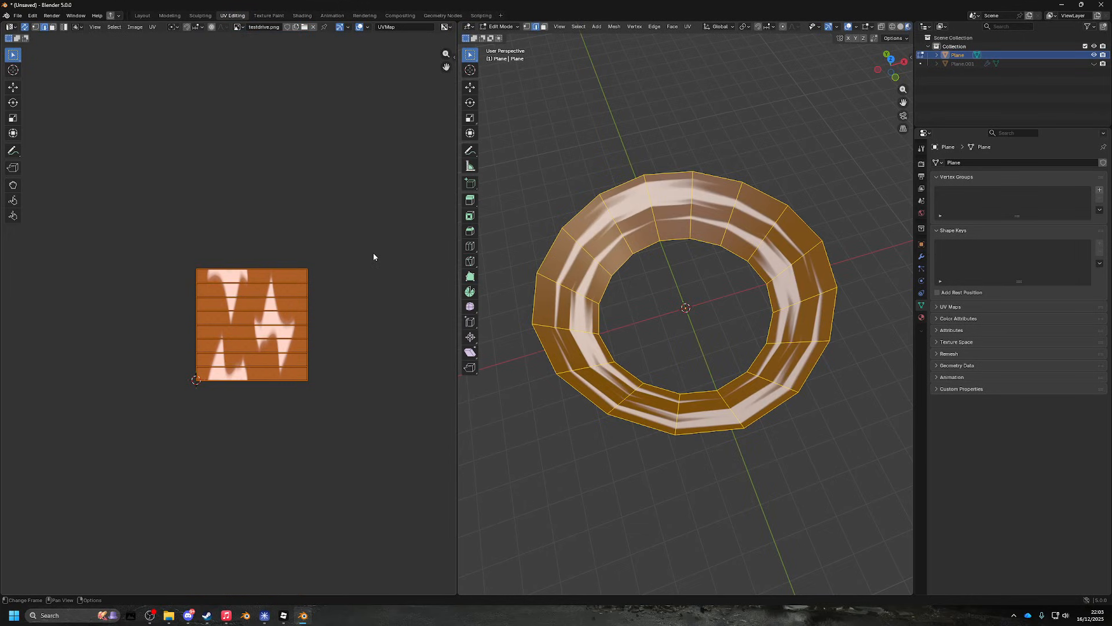
- Try horizontal UV scale factors of 2, 3 and 10, finally confirming at factor 1
{"action": "key", "text": "s"}
{"action": "key", "text": "x"}
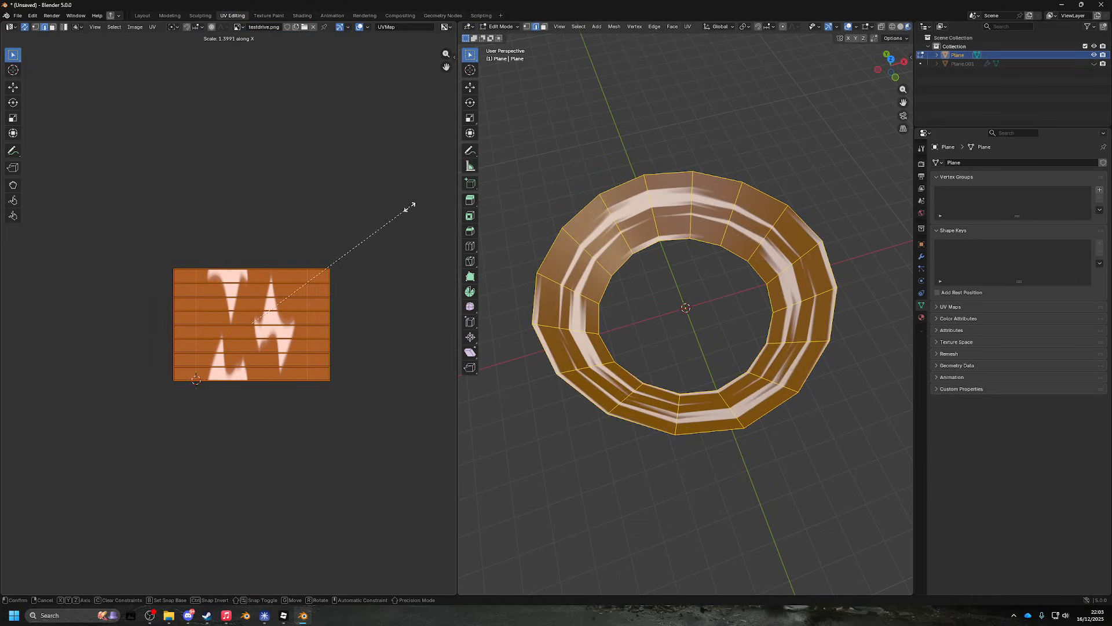
{"action": "key", "text": "y"}
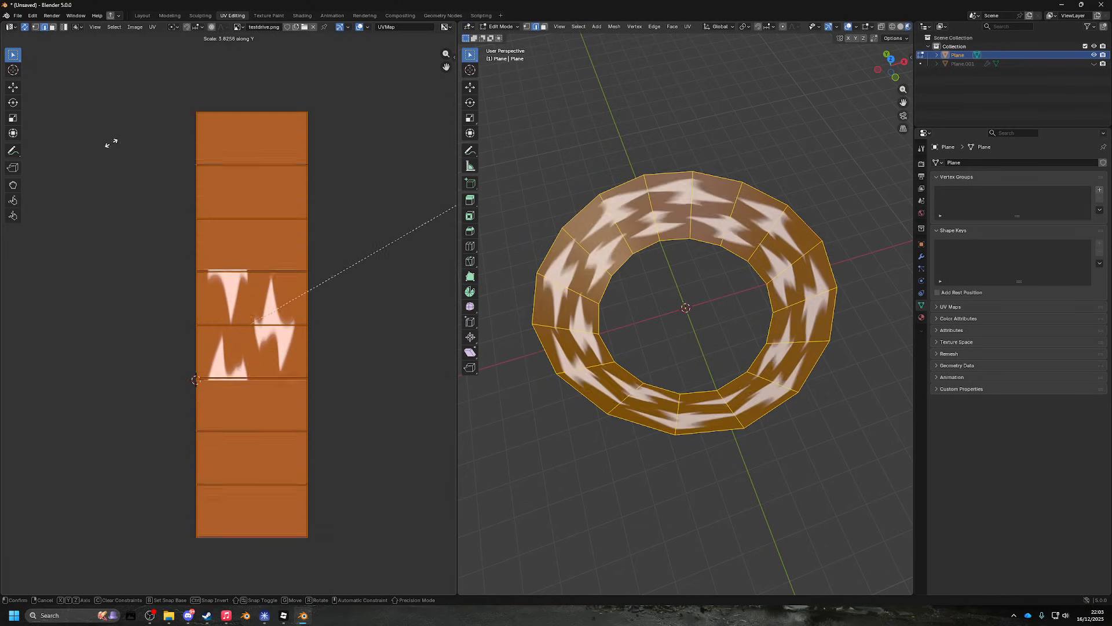
{"action": "right_click", "coordinate": [165, 183]}
{"action": "key", "text": "s"}
{"action": "key", "text": "x"}
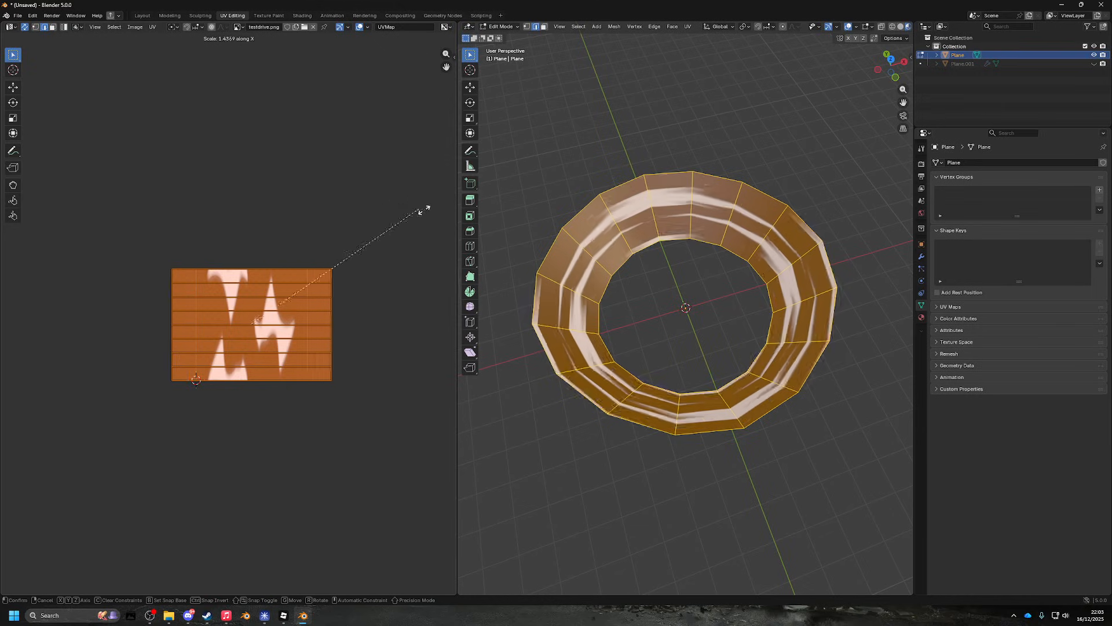
{"action": "right_click", "coordinate": [15, 223]}
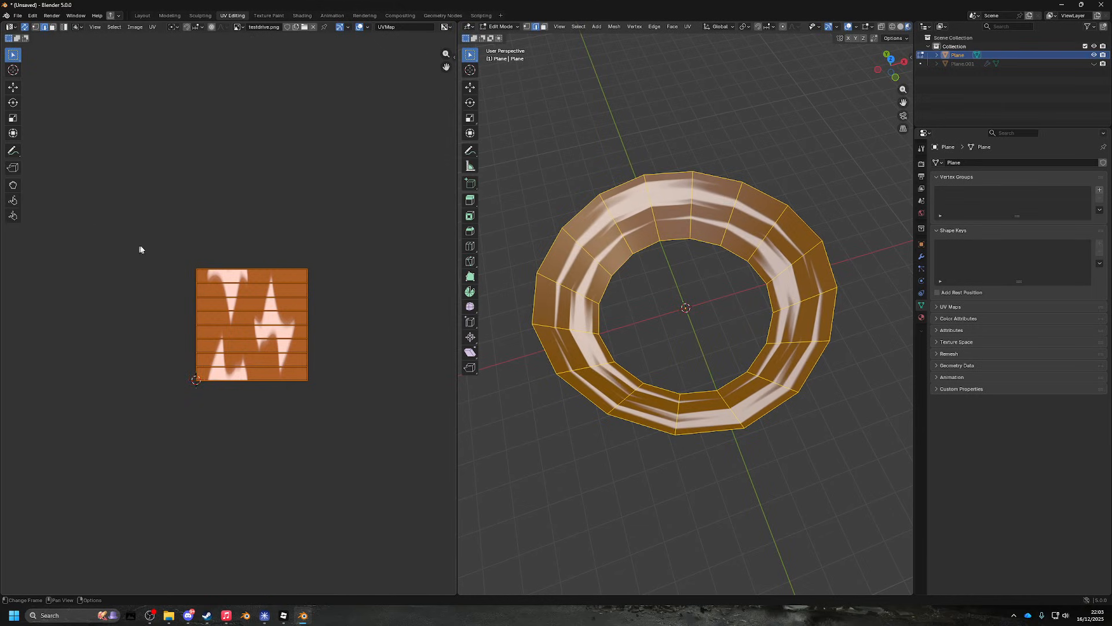
{"action": "key", "text": "s"}
{"action": "key", "text": "x"}
{"action": "key", "text": "2"}
{"action": "key", "text": "BackSpace"}
{"action": "key", "text": "3"}
{"action": "key", "text": "BackSpace"}
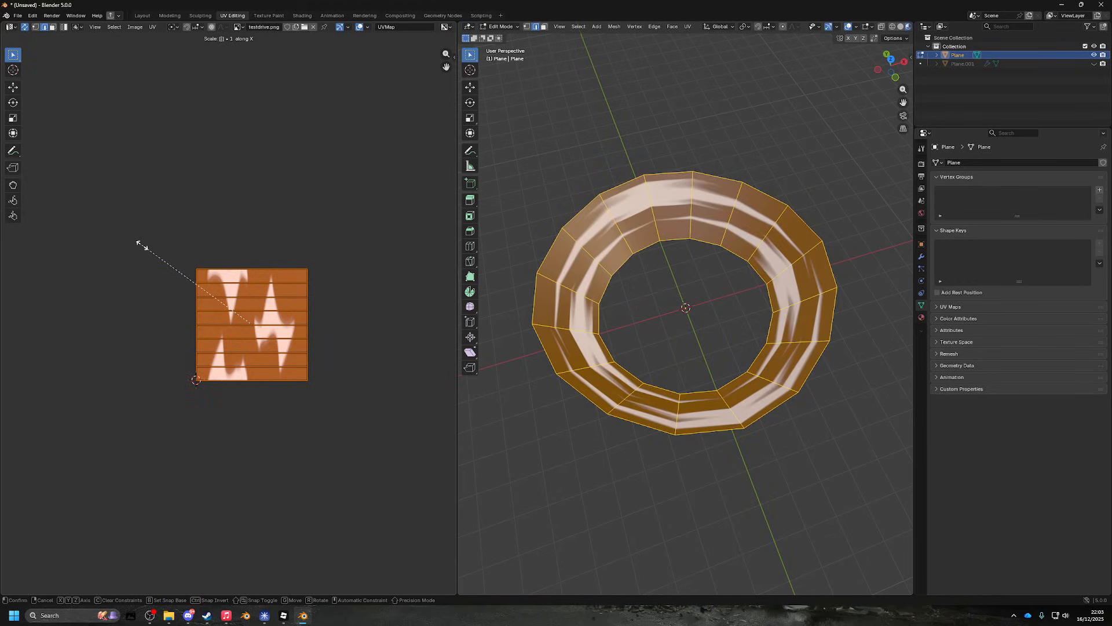
{"action": "key", "text": "1"}
{"action": "key", "text": "0"}
{"action": "key", "text": "BackSpace"}
{"action": "key", "text": "Return"}
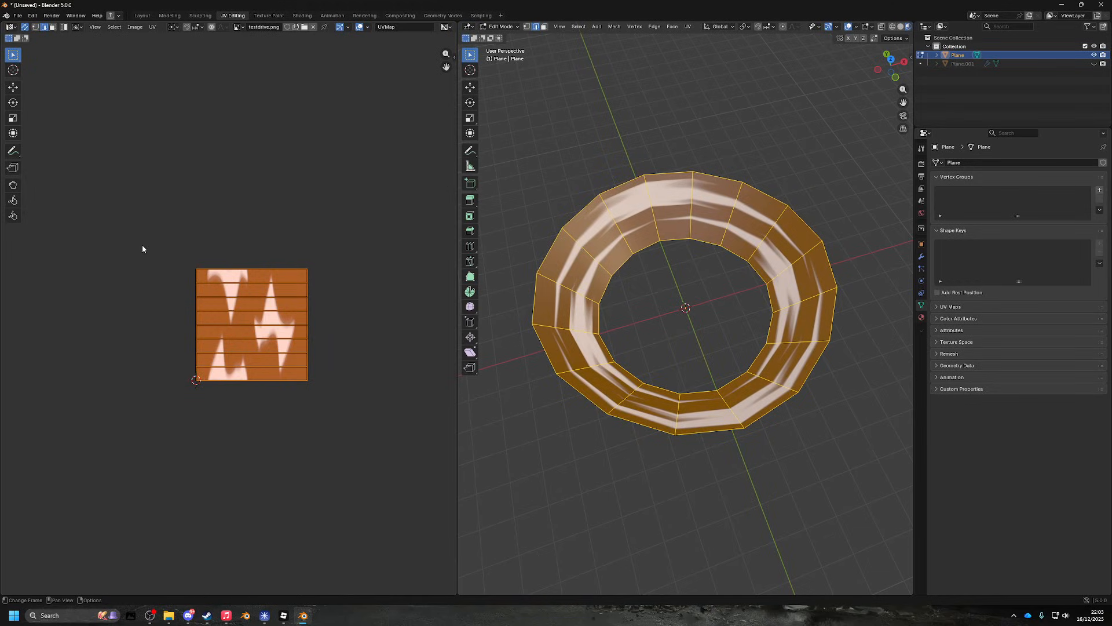
- Return the ring to object mode and switch back to the Layout workspace
{"action": "left_click_drag", "start_coordinate": [646, 358], "coordinate": [604, 293]}
{"action": "key", "text": "Tab"}
{"action": "left_click", "coordinate": [142, 16]}
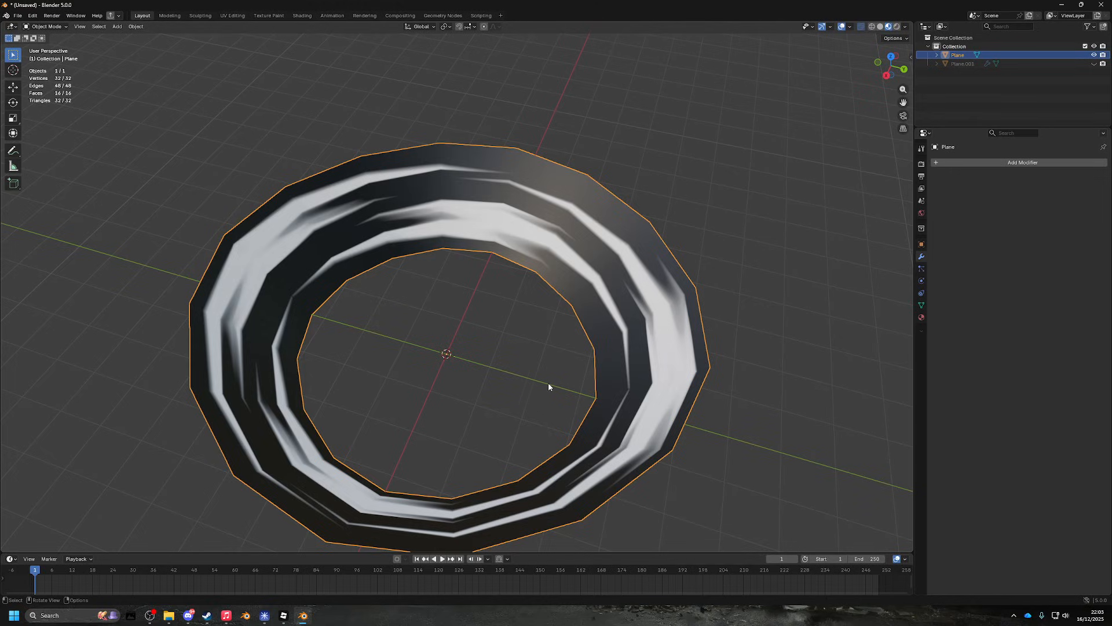
{"action": "left_click_drag", "start_coordinate": [549, 387], "coordinate": [477, 333]}
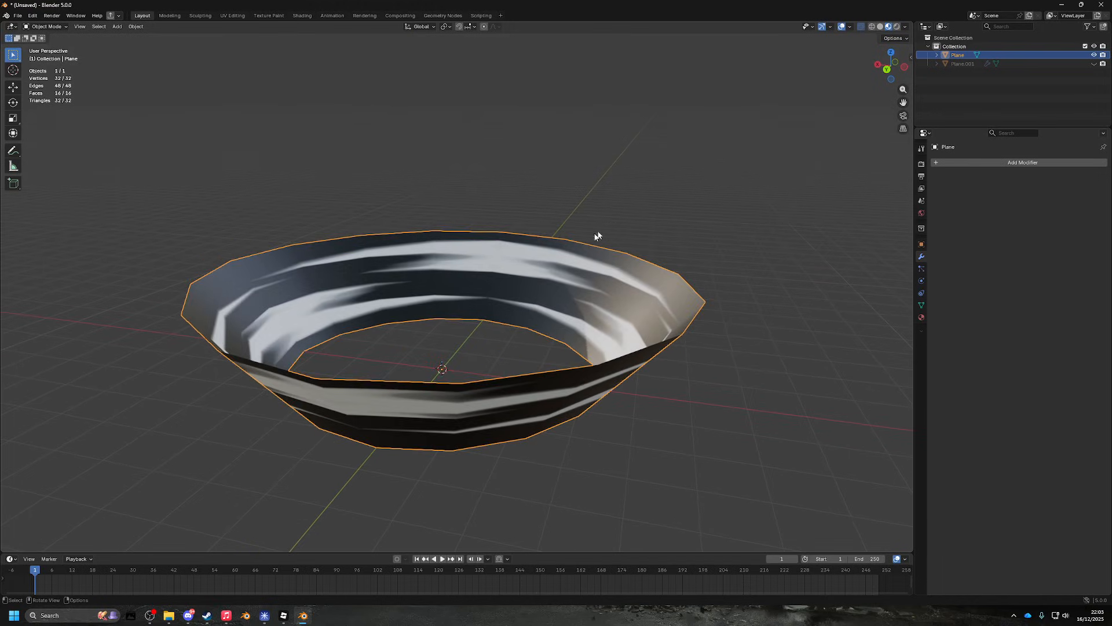
{"action": "left_click_drag", "start_coordinate": [515, 297], "coordinate": [585, 240]}
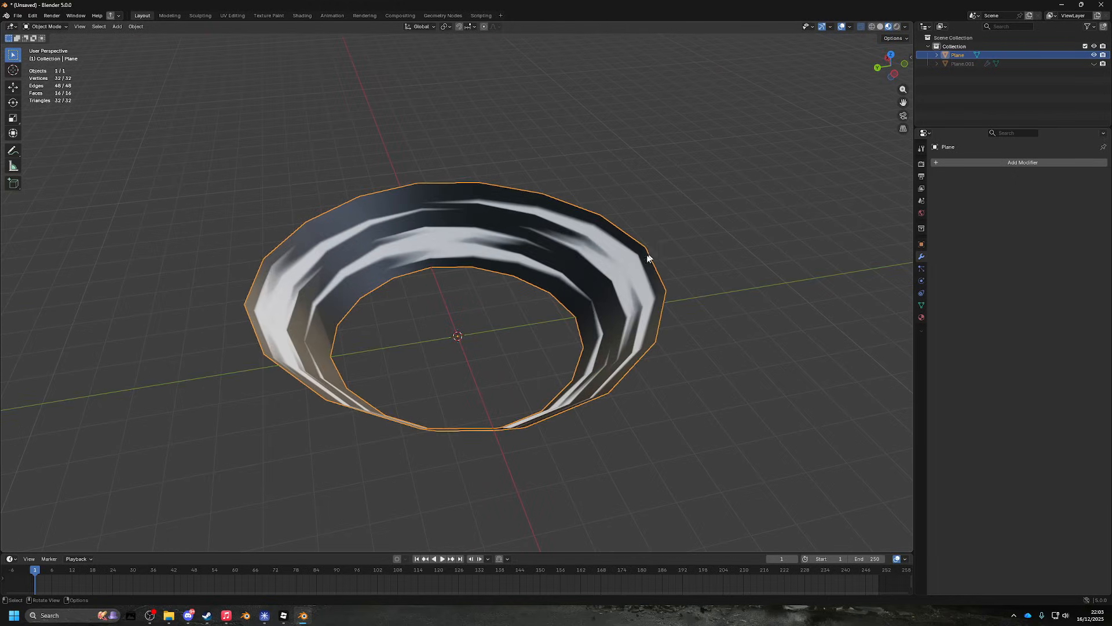
{"action": "left_click_drag", "start_coordinate": [530, 272], "coordinate": [516, 235]}
{"action": "key", "text": "Tab"}
{"action": "key", "text": "Tab"}
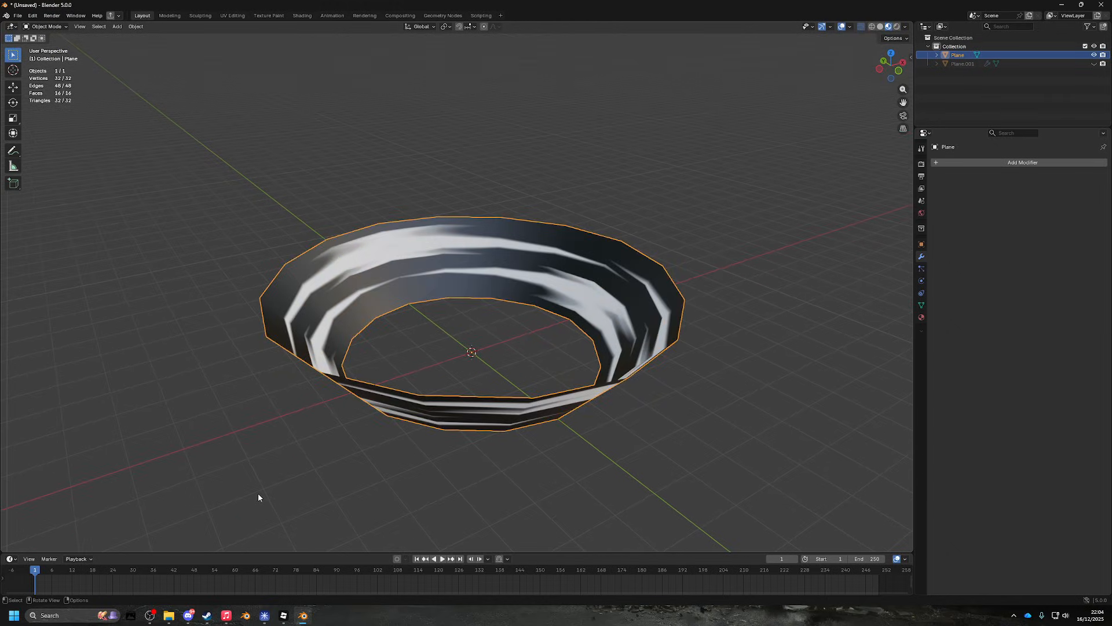
- Search 'aft' to launch After Effects 2025 and bring its welcome screen forward
{"action": "left_click", "coordinate": [57, 614]}
{"action": "type", "text": "after"}
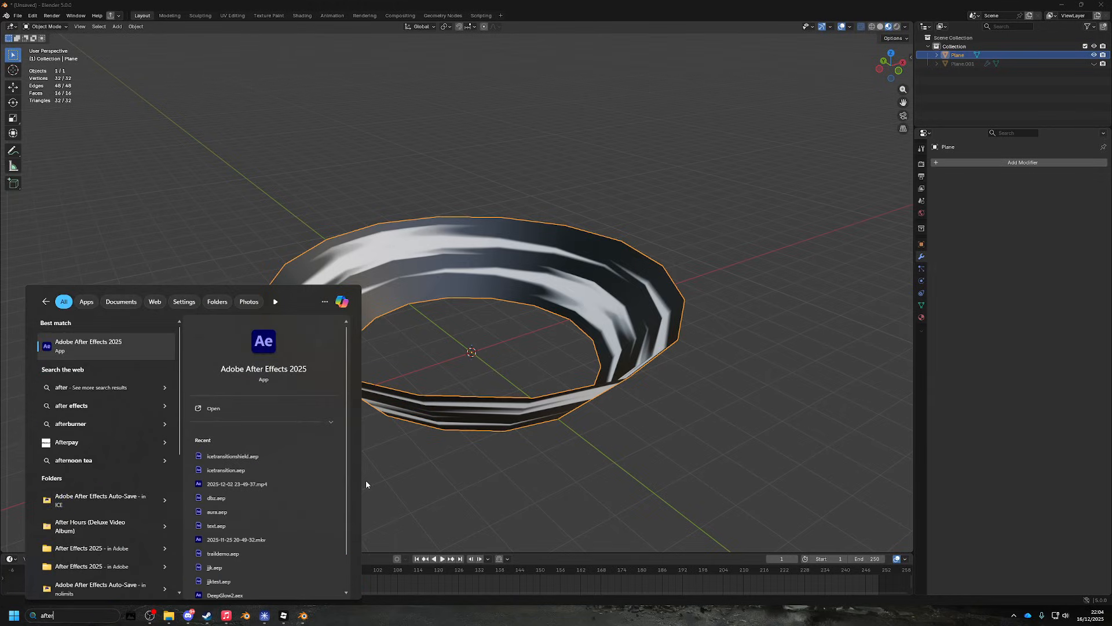
{"action": "key", "text": "Return"}
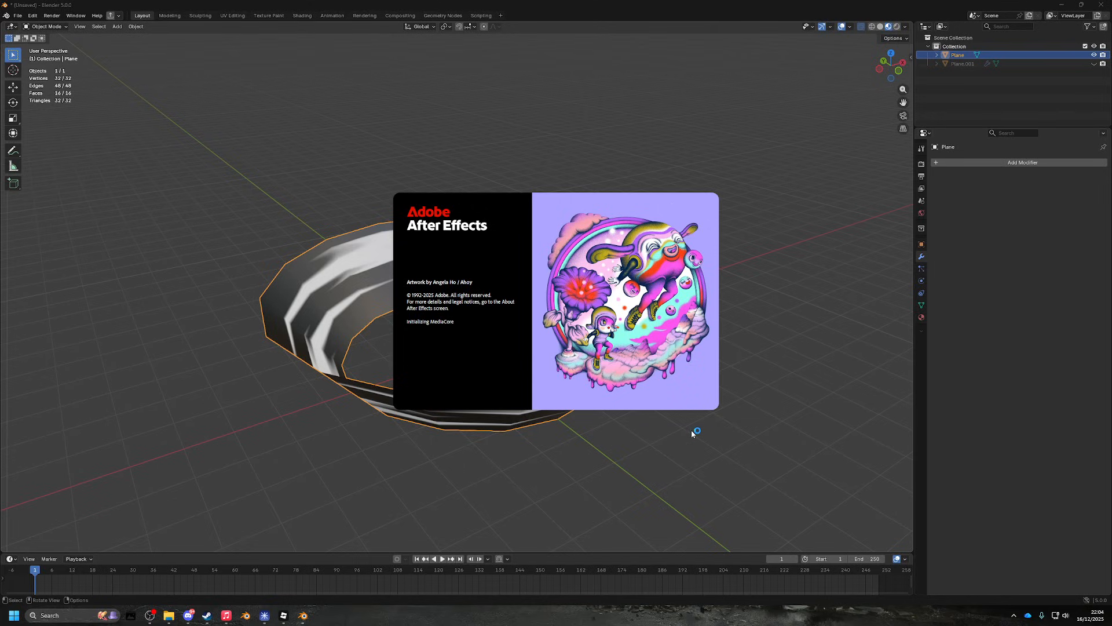
{"action": "left_click_drag", "start_coordinate": [687, 487], "coordinate": [625, 475]}
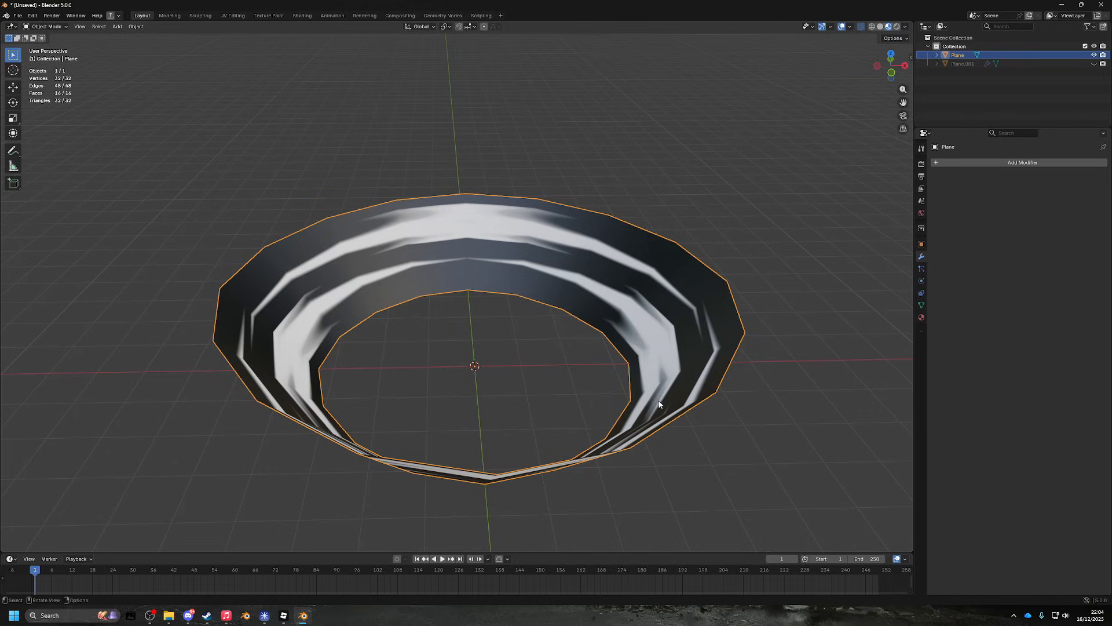
{"action": "left_click_drag", "start_coordinate": [659, 404], "coordinate": [374, 624]}
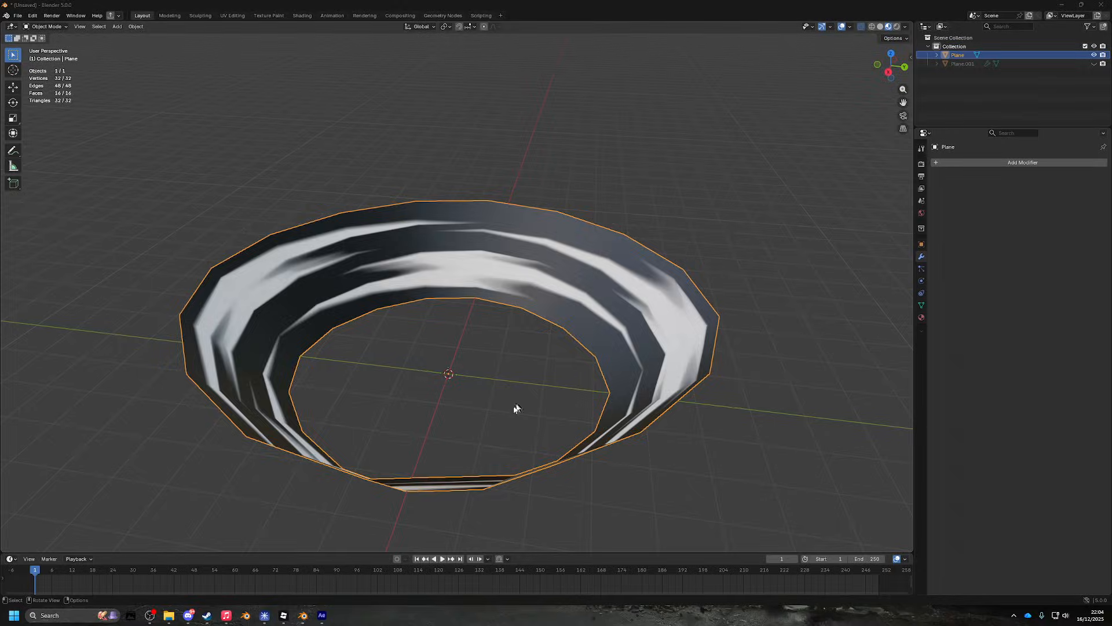
{"action": "mouse_move", "coordinate": [322, 615]}
{"action": "left_click", "coordinate": [310, 551]}
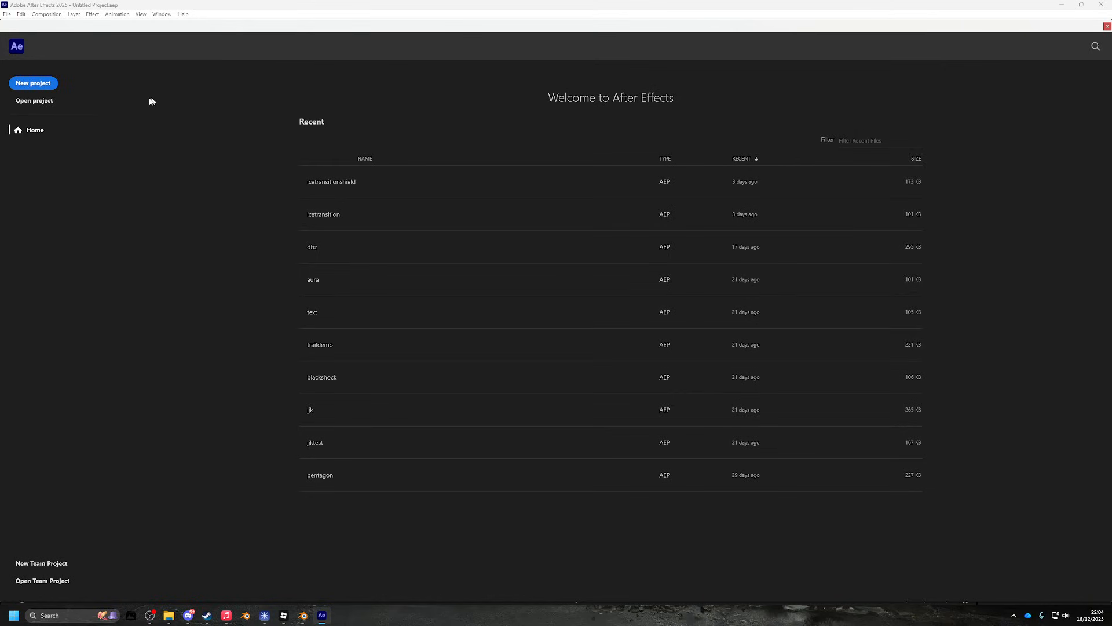
- Start a new project with Comp 1 at 512 × 512 px, 60 fps, black background
{"action": "left_click", "coordinate": [48, 84]}
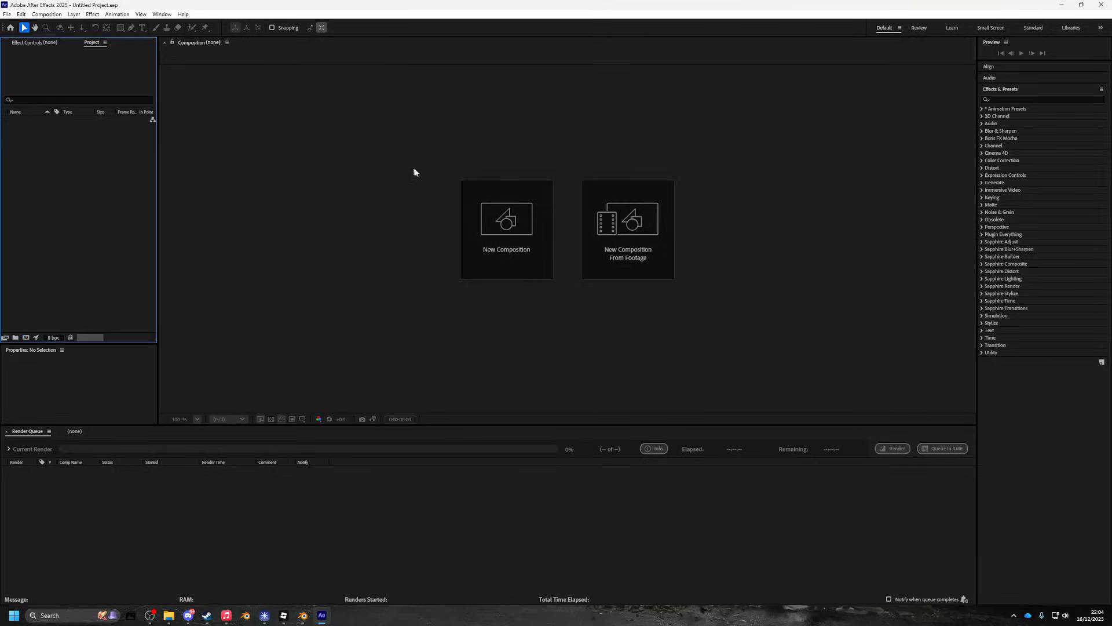
{"action": "left_click", "coordinate": [504, 211]}
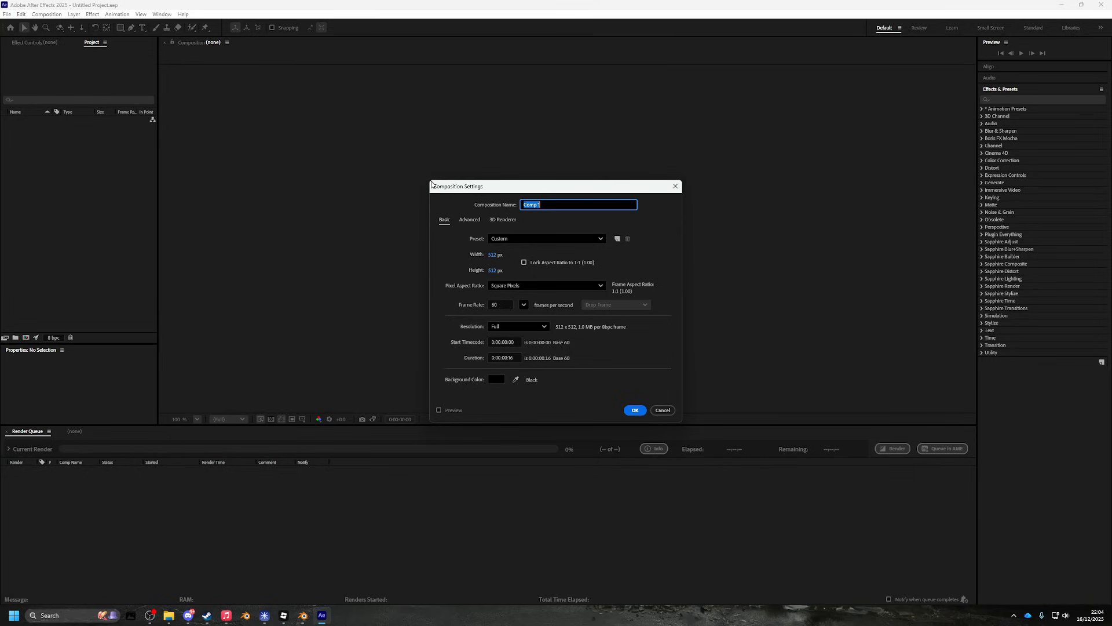
{"action": "left_click_drag", "start_coordinate": [459, 189], "coordinate": [338, 156]}
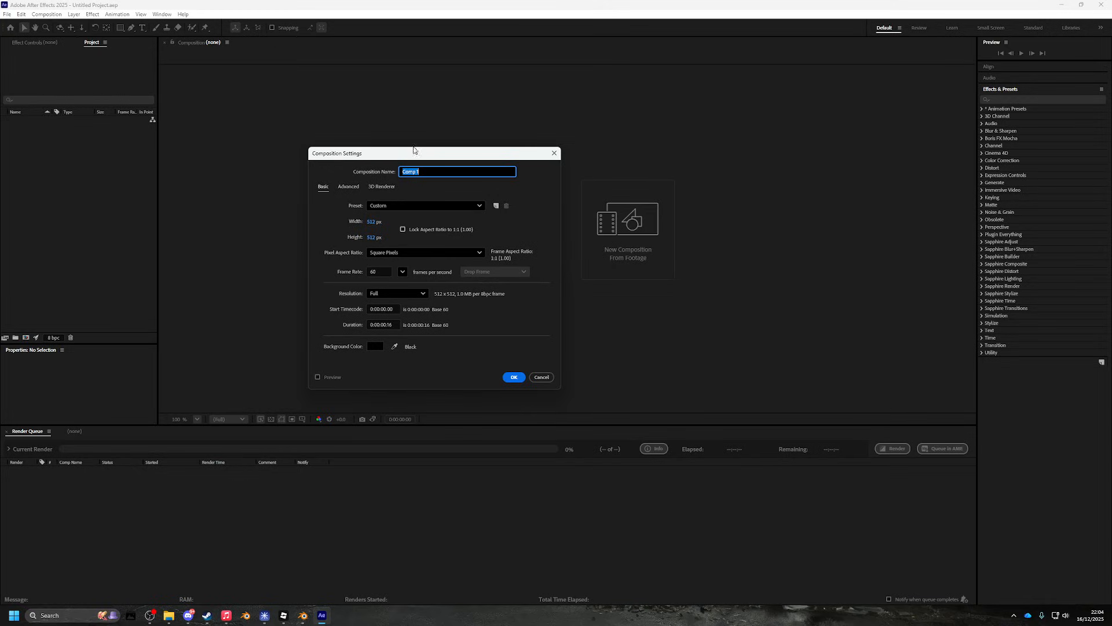
{"action": "left_click", "coordinate": [510, 377]}
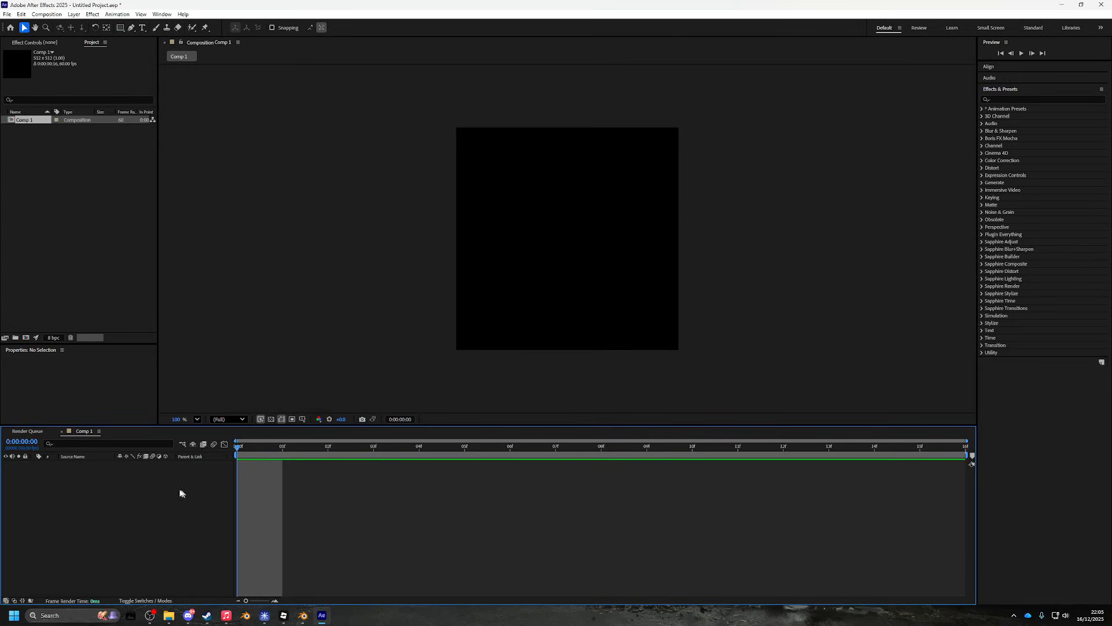
- Add a new white solid layer, White Solid 1, to Comp 1
{"action": "right_click", "coordinate": [160, 482]}
{"action": "mouse_move", "coordinate": [203, 490]}
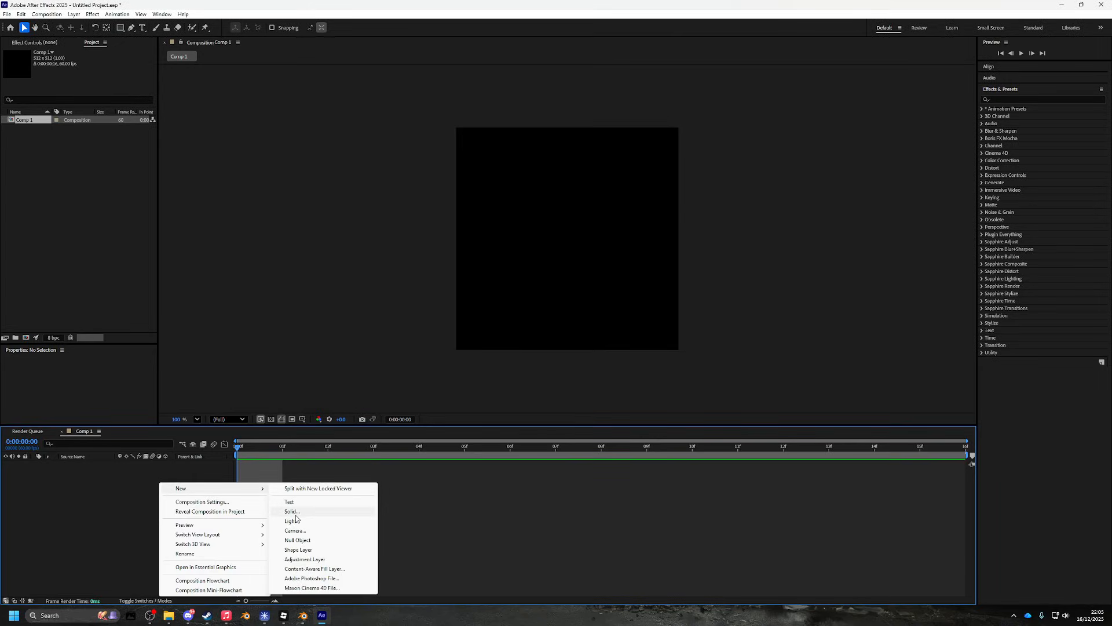
{"action": "left_click", "coordinate": [293, 514]}
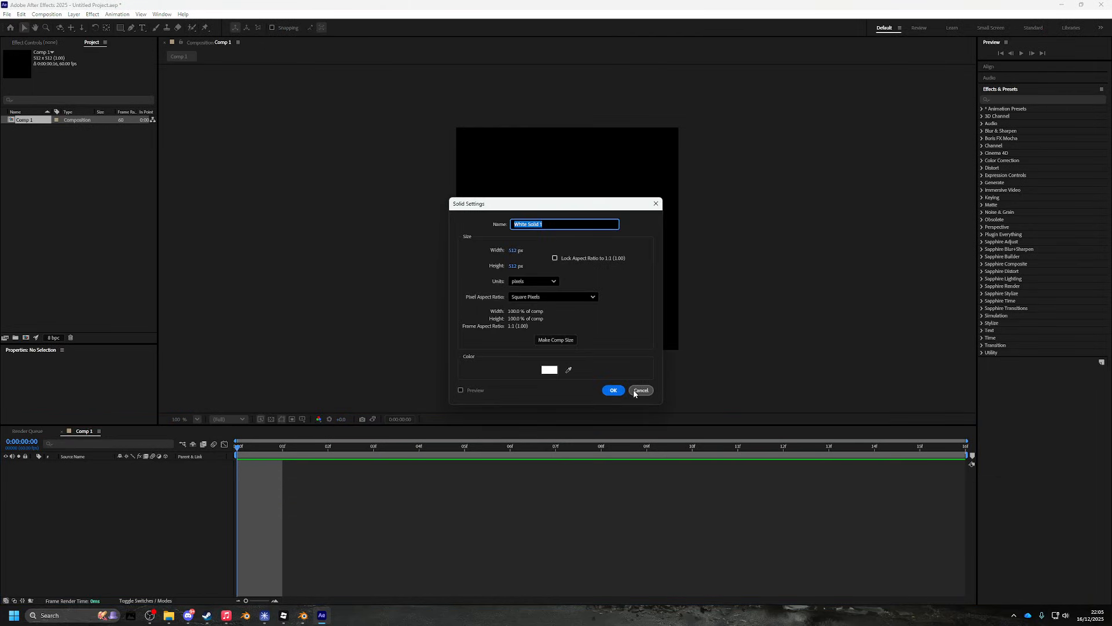
{"action": "left_click", "coordinate": [613, 391]}
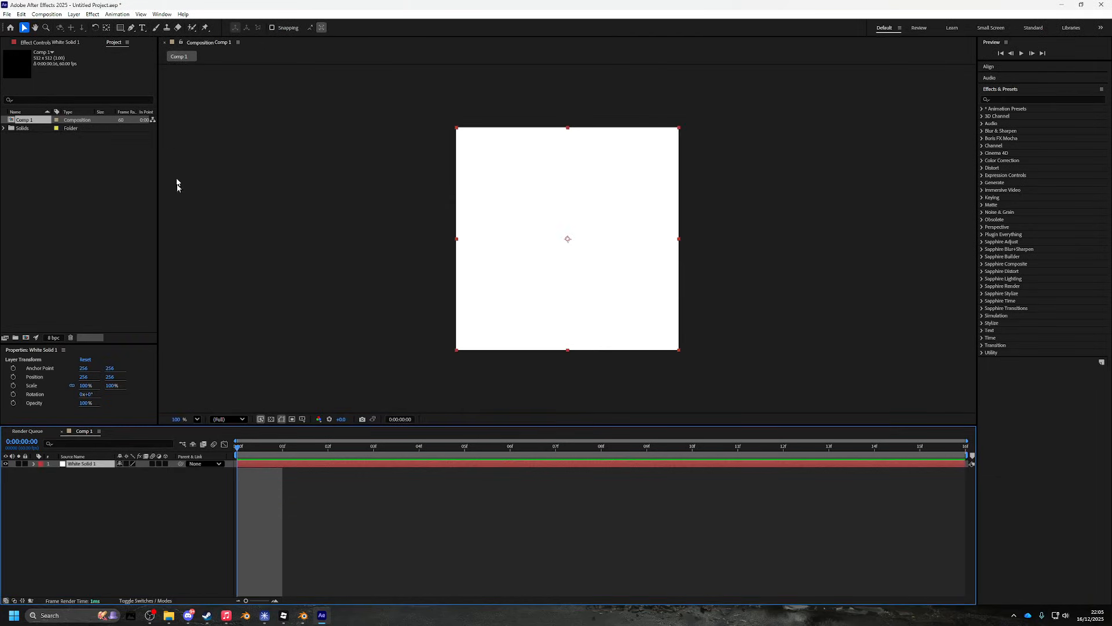
- Unlink the solid's Scale and set it to 74% wide by 558% tall
{"action": "left_click", "coordinate": [34, 464]}
{"action": "left_click", "coordinate": [42, 471]}
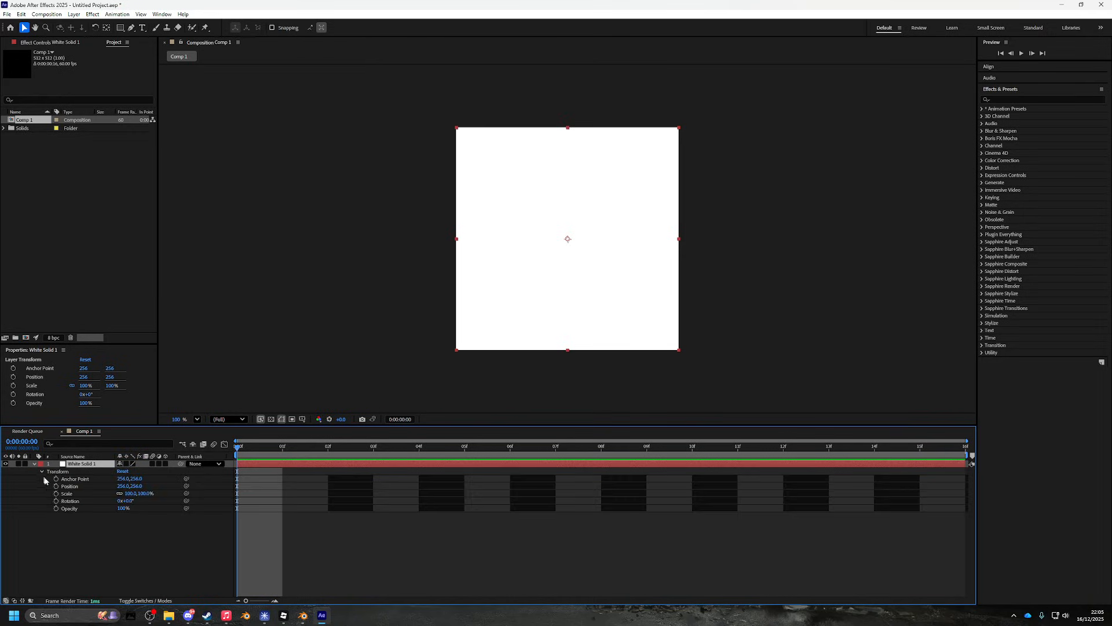
{"action": "left_click", "coordinate": [119, 493]}
{"action": "left_click_drag", "start_coordinate": [145, 493], "coordinate": [294, 487]}
{"action": "key", "text": "ctrl+z"}
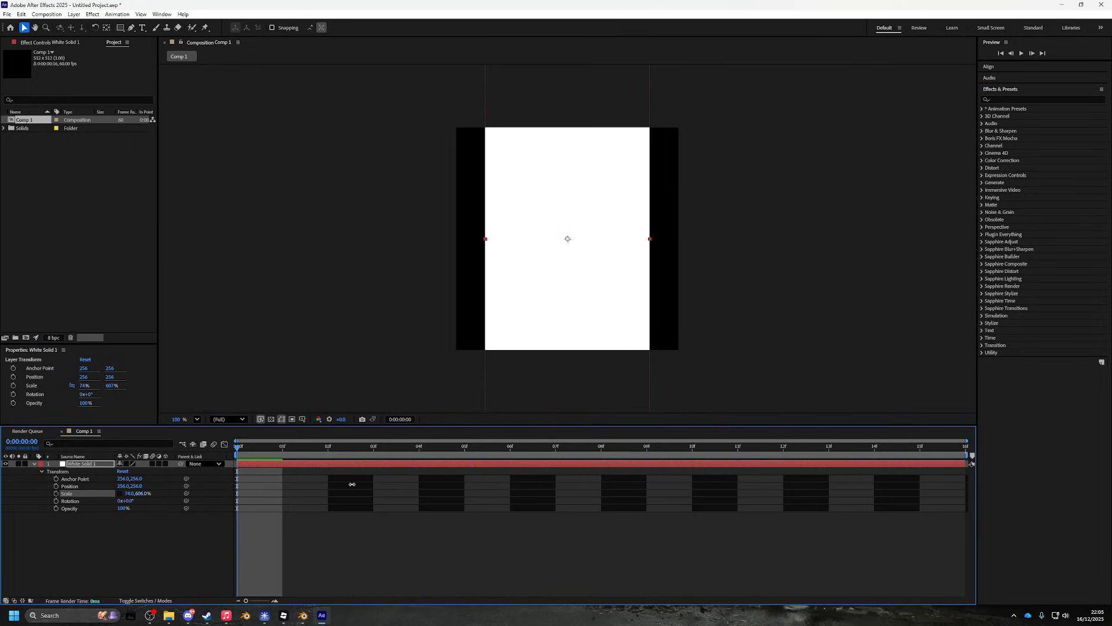
{"action": "left_click_drag", "start_coordinate": [237, 486], "coordinate": [335, 486]}
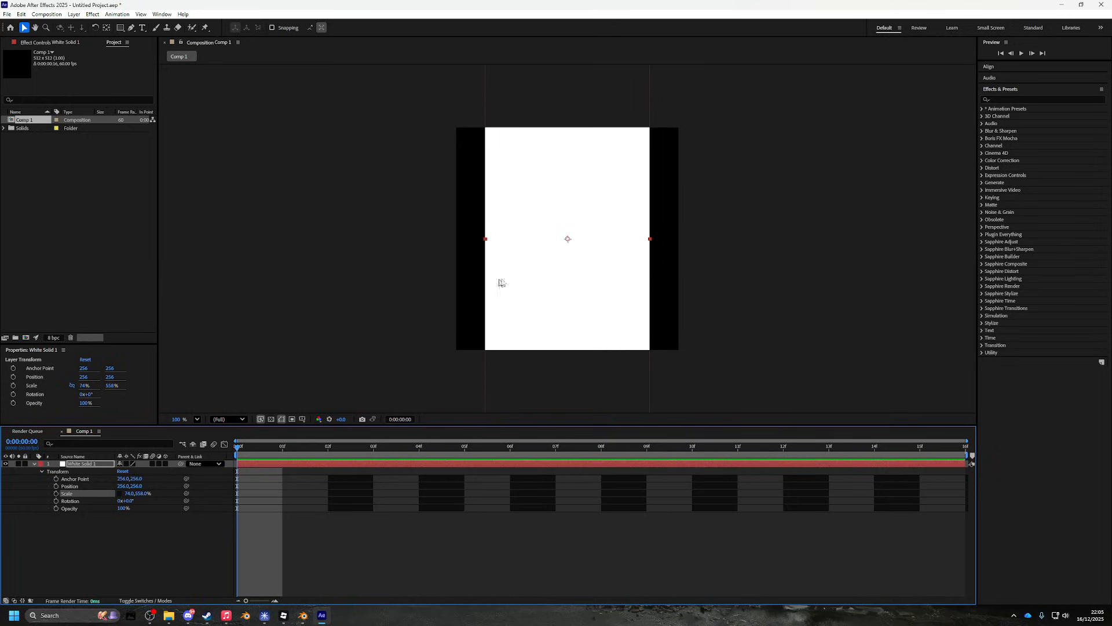
- Apply Turbulent Displace to White Solid 1, raising Amount and adjusting Size
{"action": "left_click", "coordinate": [1037, 100]}
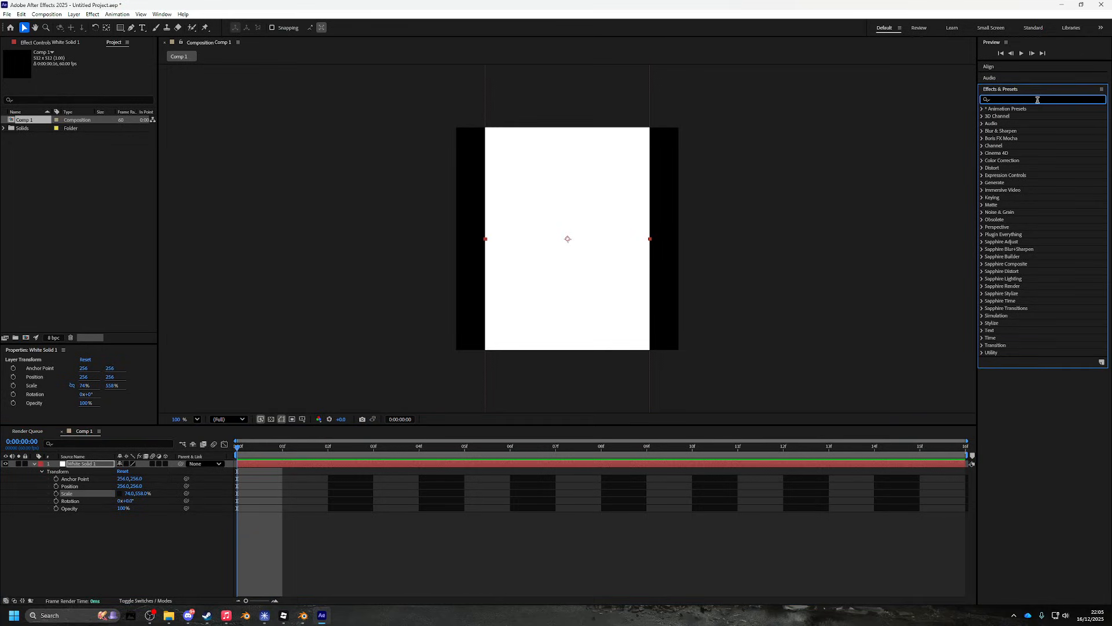
{"action": "type", "text": "roughe"}
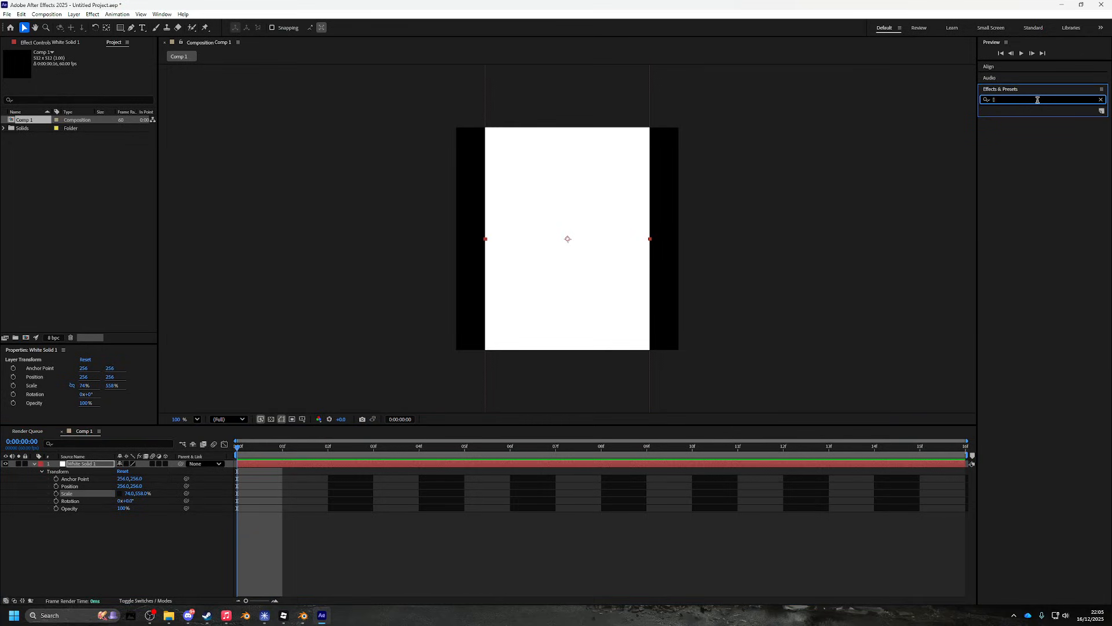
{"action": "type", "text": "turbu"}
{"action": "left_click_drag", "start_coordinate": [1021, 116], "coordinate": [588, 189]}
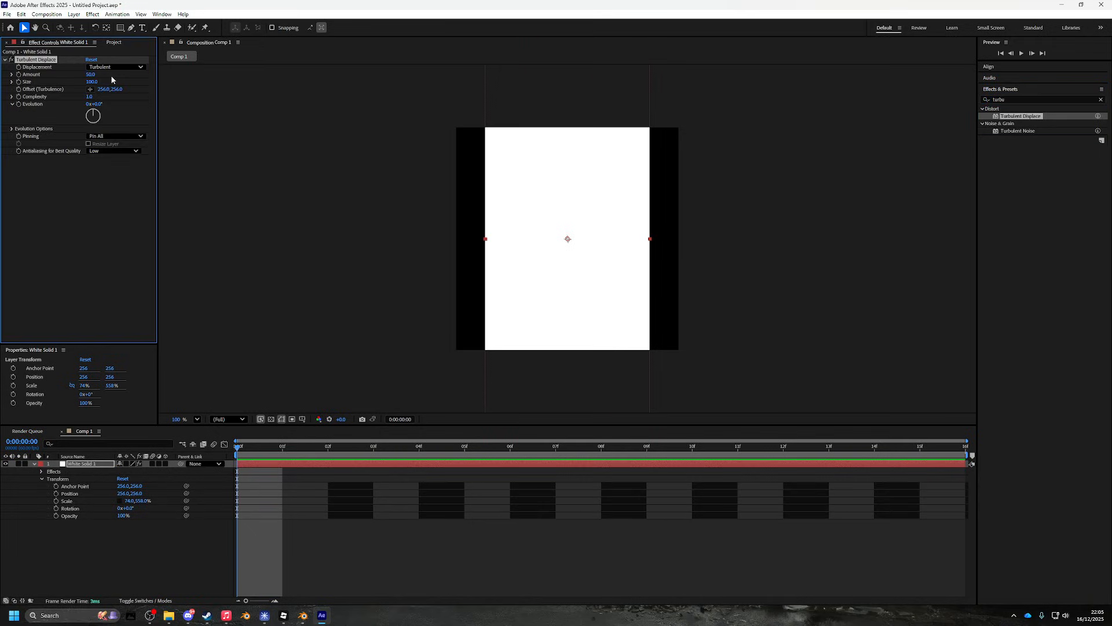
{"action": "left_click_drag", "start_coordinate": [91, 74], "coordinate": [430, 128]}
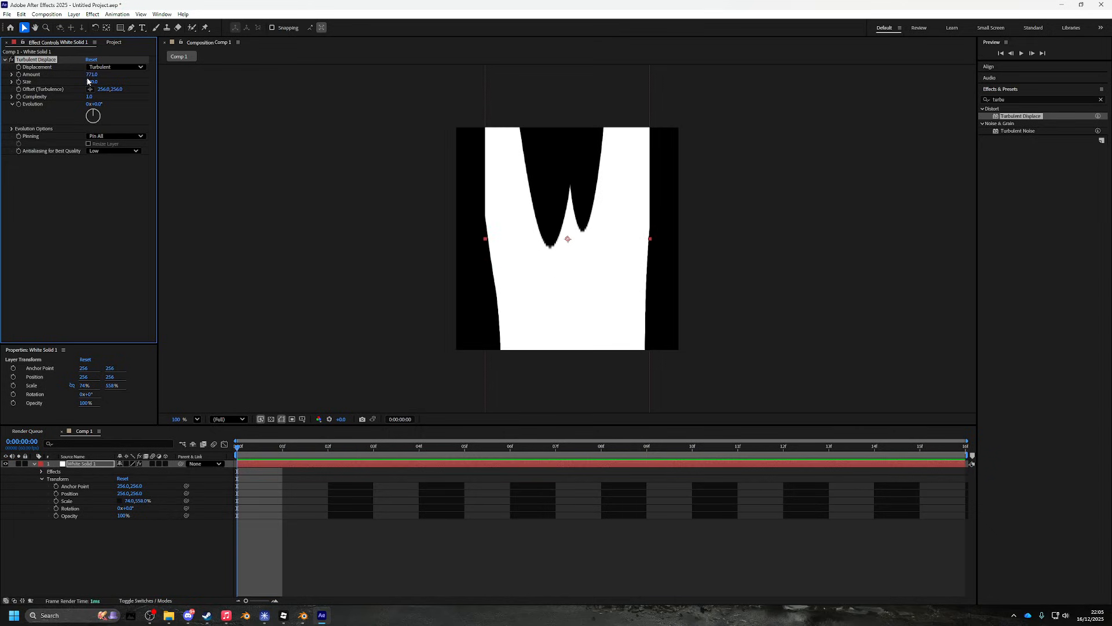
{"action": "left_click_drag", "start_coordinate": [93, 82], "coordinate": [128, 97]}
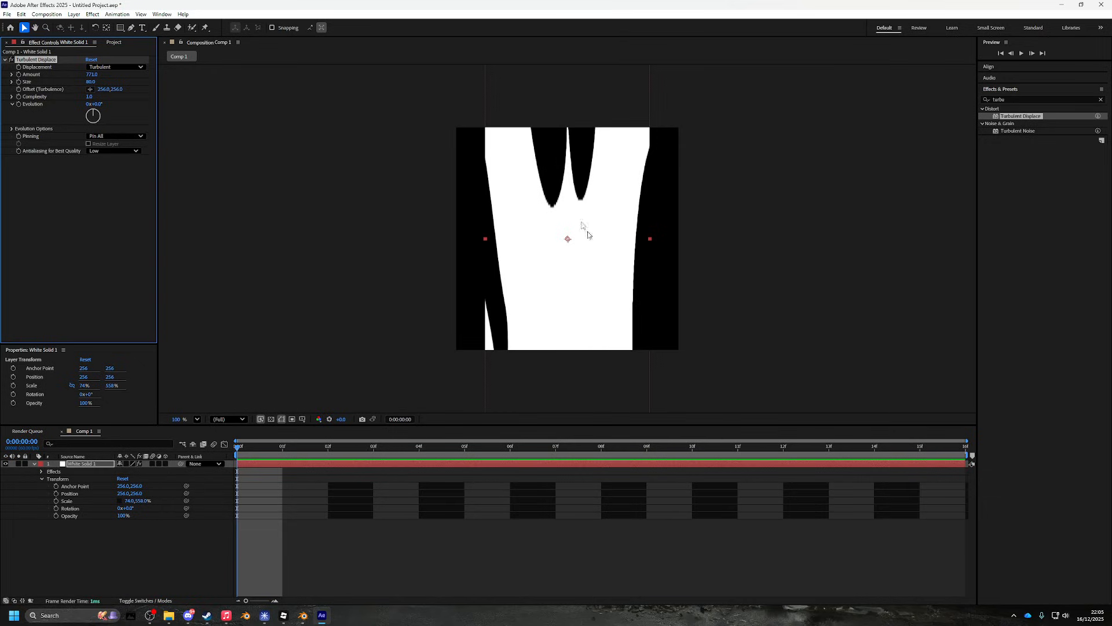
- Tweak the solid's height scale and the displacement Size, Complexity and Amount toward 771
{"action": "left_click_drag", "start_coordinate": [140, 501], "coordinate": [138, 341]}
{"action": "left_click_drag", "start_coordinate": [91, 86], "coordinate": [728, 280]}
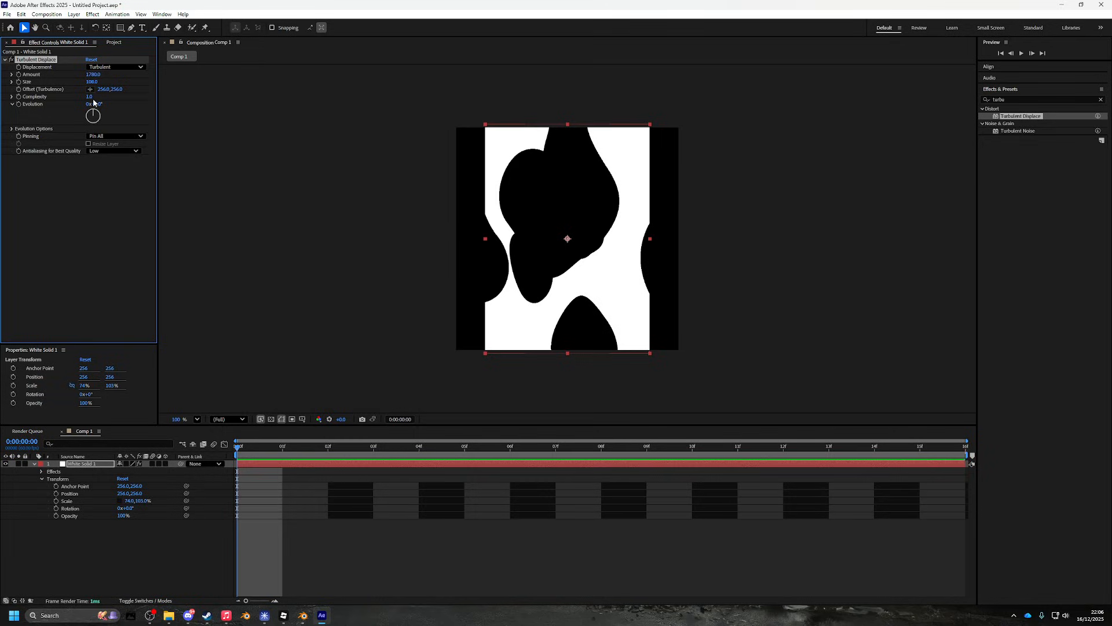
{"action": "left_click_drag", "start_coordinate": [90, 97], "coordinate": [165, 84]}
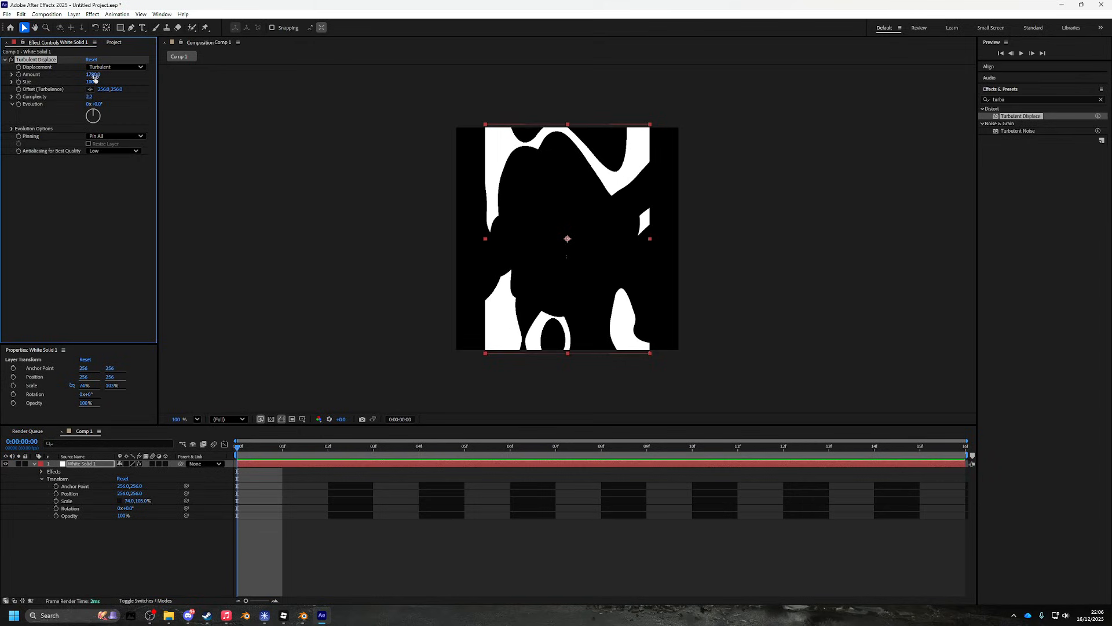
{"action": "left_click_drag", "start_coordinate": [92, 82], "coordinate": [676, 192]}
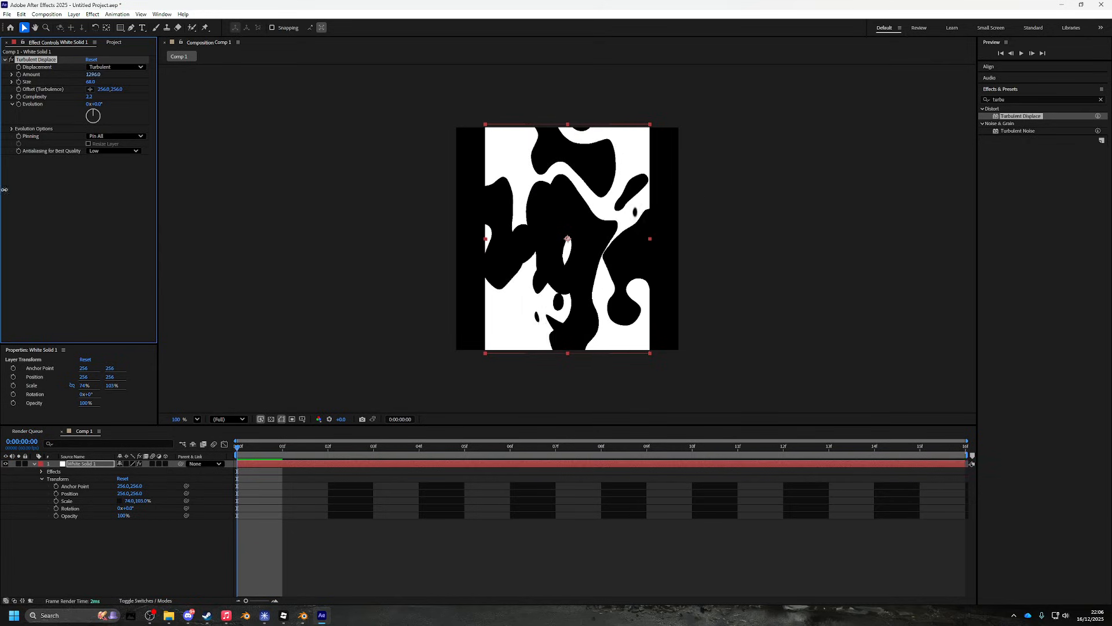
{"action": "mouse_move", "coordinate": [49, 195]}
{"action": "left_mouse_down"}
{"action": "mouse_move", "coordinate": [120, 182]}
{"action": "mouse_move", "coordinate": [244, 189]}
{"action": "mouse_move", "coordinate": [89, 176]}
{"action": "mouse_move", "coordinate": [118, 197]}
{"action": "mouse_move", "coordinate": [37, 195]}
{"action": "left_mouse_up"}
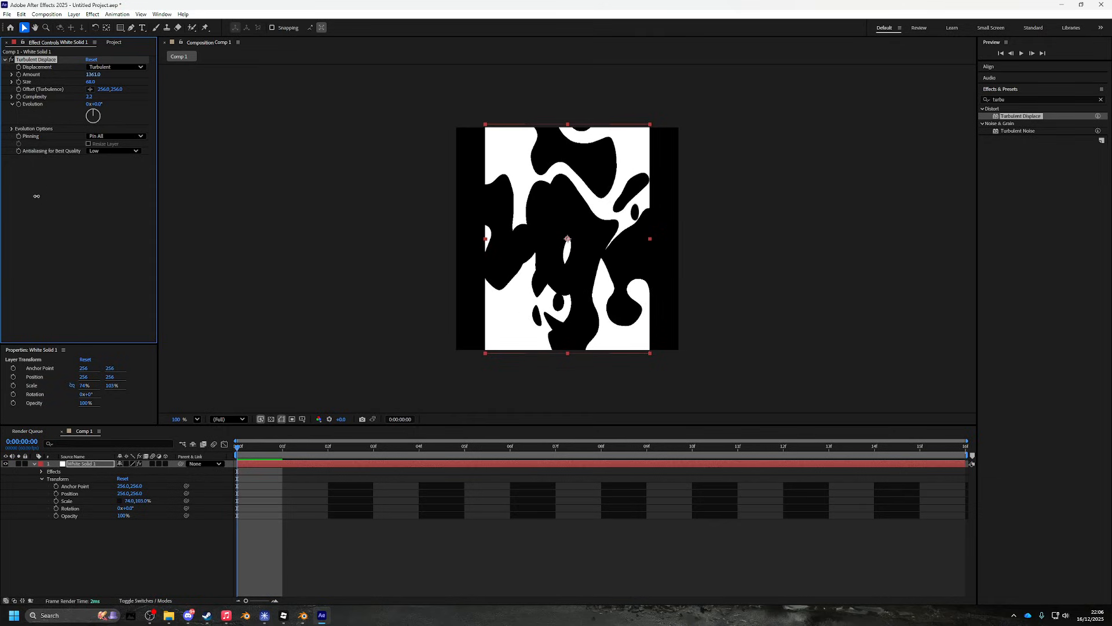
- Inspect Turbulent Displace in the timeline, undo the last change and reselect White Solid 1
{"action": "left_click", "coordinate": [41, 472]}
{"action": "left_click", "coordinate": [49, 479]}
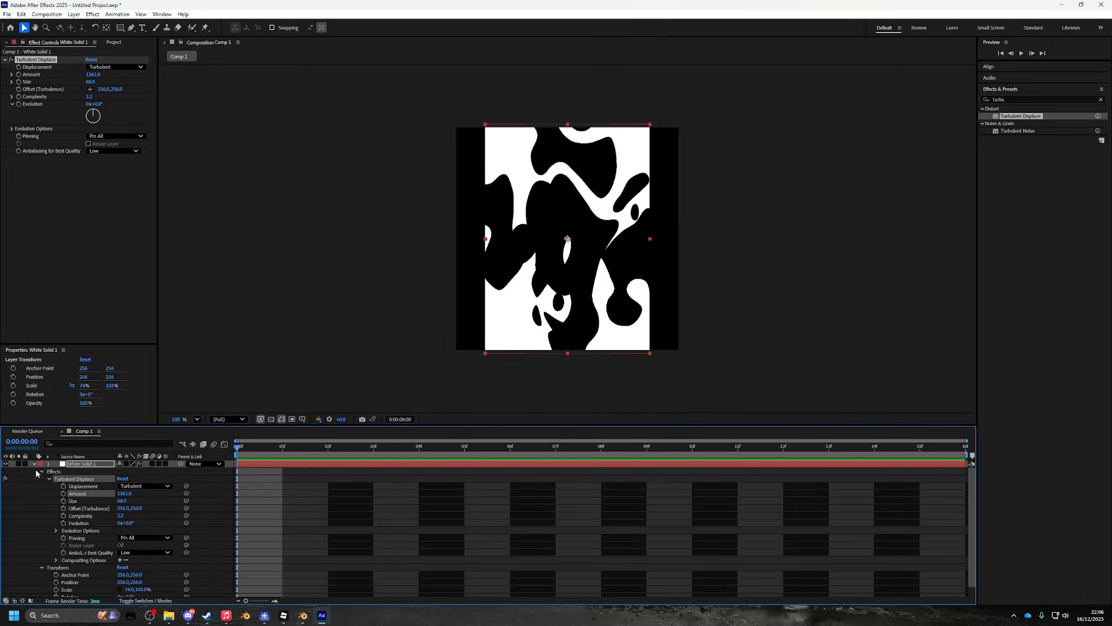
{"action": "left_click", "coordinate": [35, 465]}
{"action": "key", "text": "ctrl+z"}
{"action": "key", "text": "ctrl+z"}
{"action": "key", "text": "ctrl+z"}
{"action": "key", "text": "ctrl+z"}
{"action": "key", "text": "ctrl+z"}
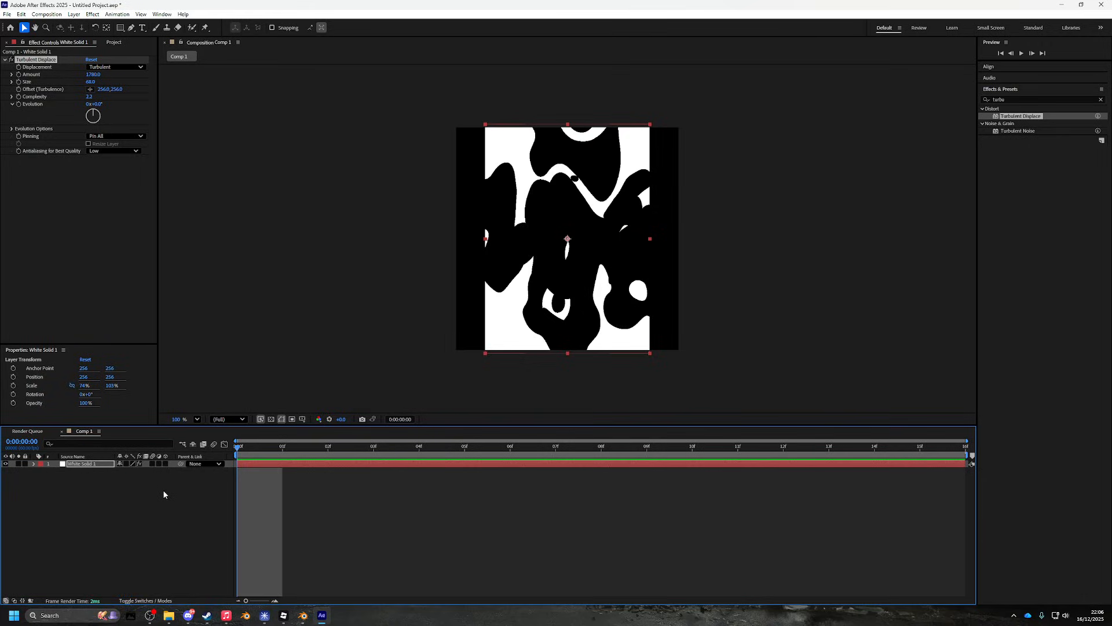
{"action": "left_click", "coordinate": [159, 491]}
{"action": "left_click", "coordinate": [96, 467]}
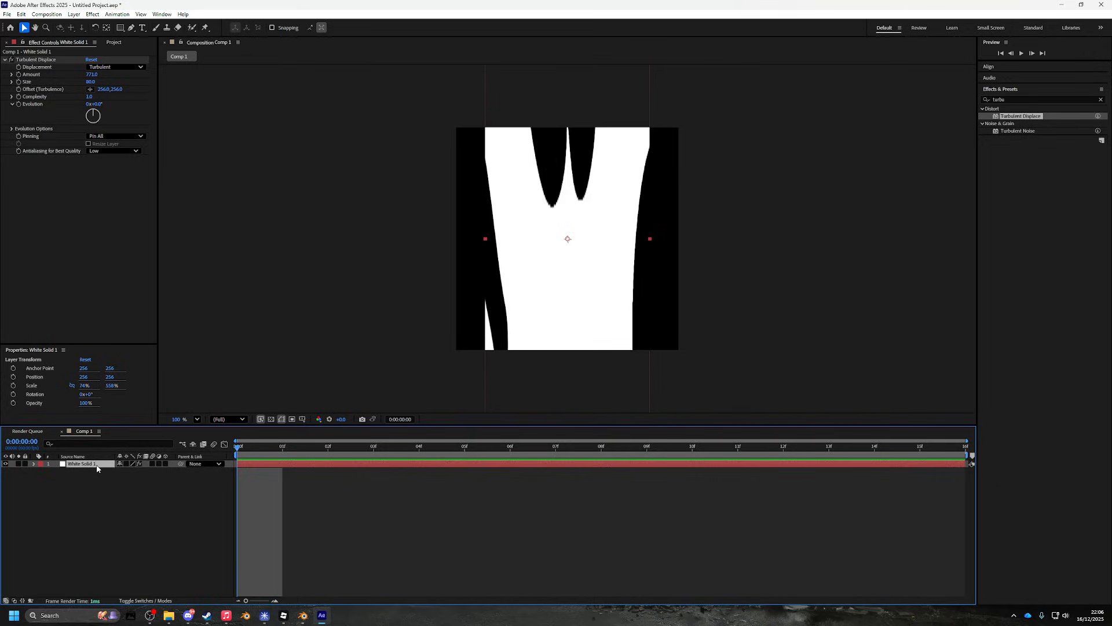
- Replace White Solid 1 with a new white solid, White Solid 2
{"action": "key", "text": "Delete"}
{"action": "right_click", "coordinate": [97, 474]}
{"action": "mouse_move", "coordinate": [133, 485]}
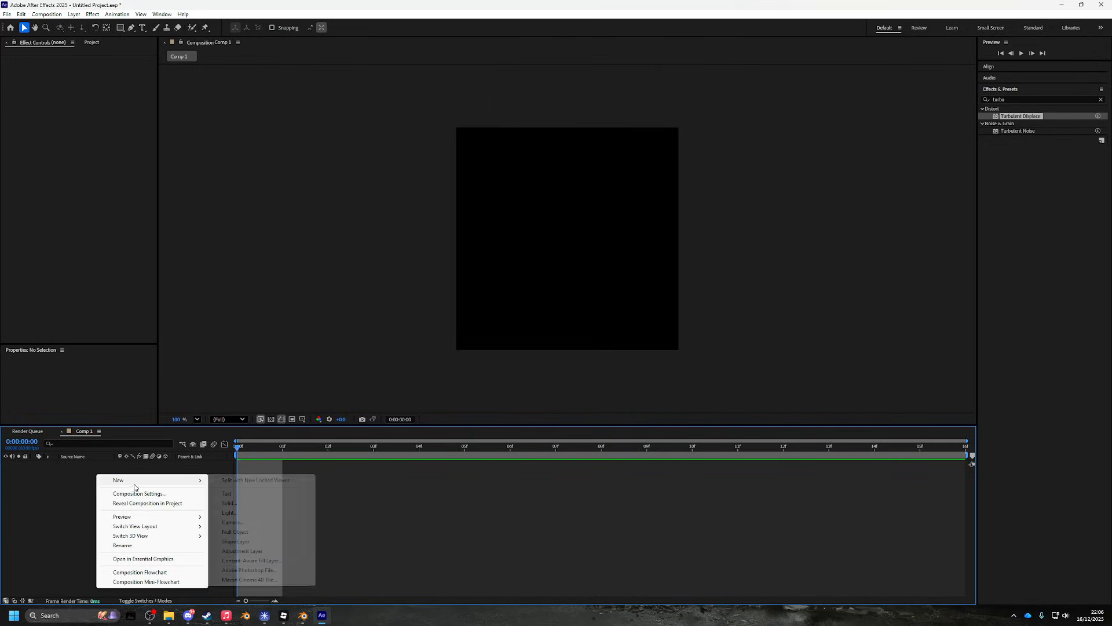
{"action": "left_click", "coordinate": [242, 505]}
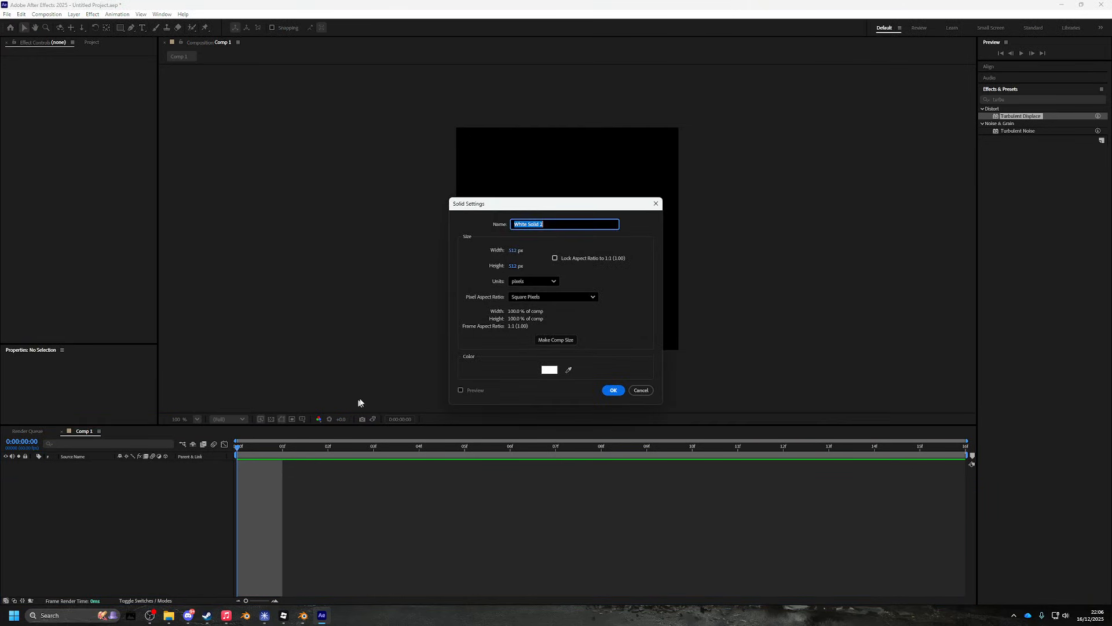
{"action": "left_click", "coordinate": [614, 389]}
- Draw a tall rectangular mask over the central strip of White Solid 2
{"action": "left_click", "coordinate": [120, 28]}
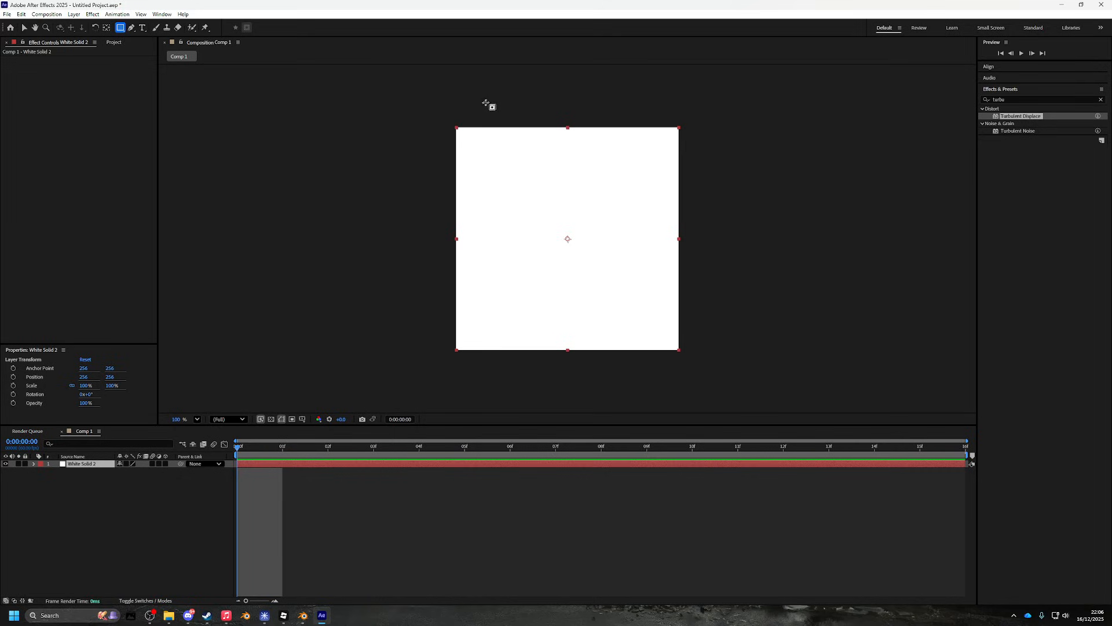
{"action": "left_click_drag", "start_coordinate": [478, 99], "coordinate": [651, 397]}
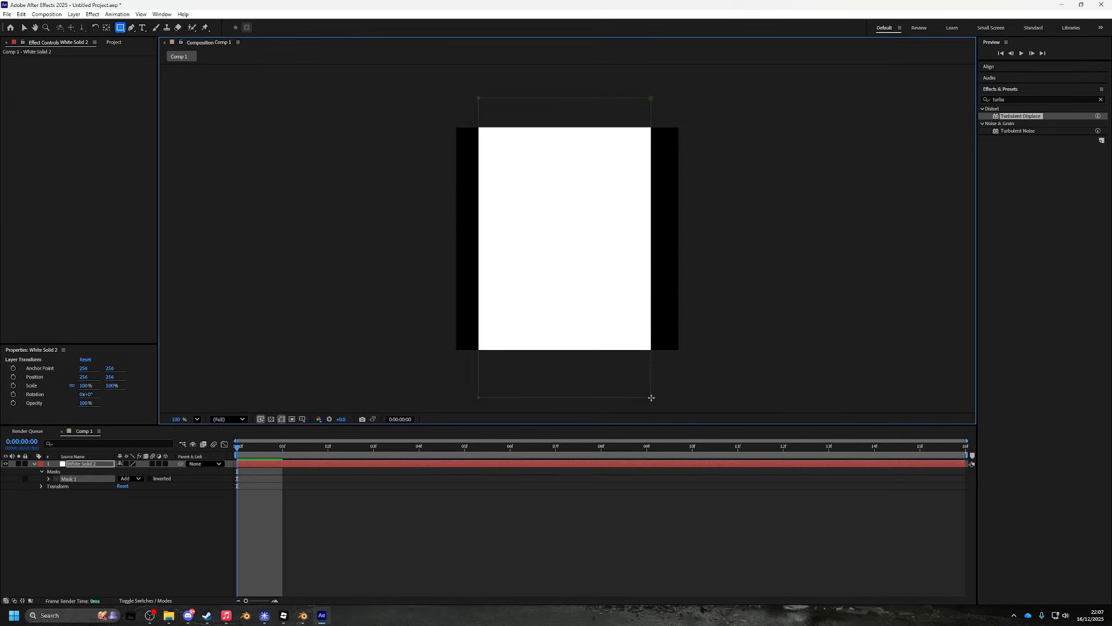
{"action": "key", "text": "ctrl+z"}
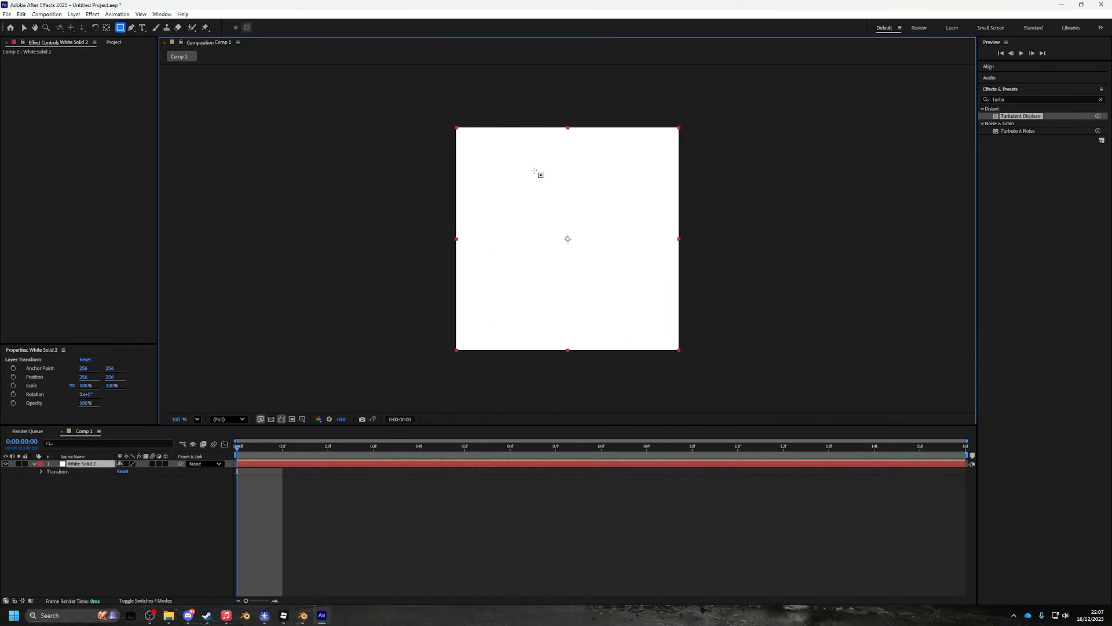
{"action": "left_click_drag", "start_coordinate": [567, 239], "coordinate": [476, 152]}
{"action": "key", "text": "ctrl+z"}
{"action": "left_click_drag", "start_coordinate": [568, 239], "coordinate": [668, 338]}
{"action": "key", "text": "ctrl+z"}
{"action": "left_click_drag", "start_coordinate": [492, 92], "coordinate": [640, 376]}
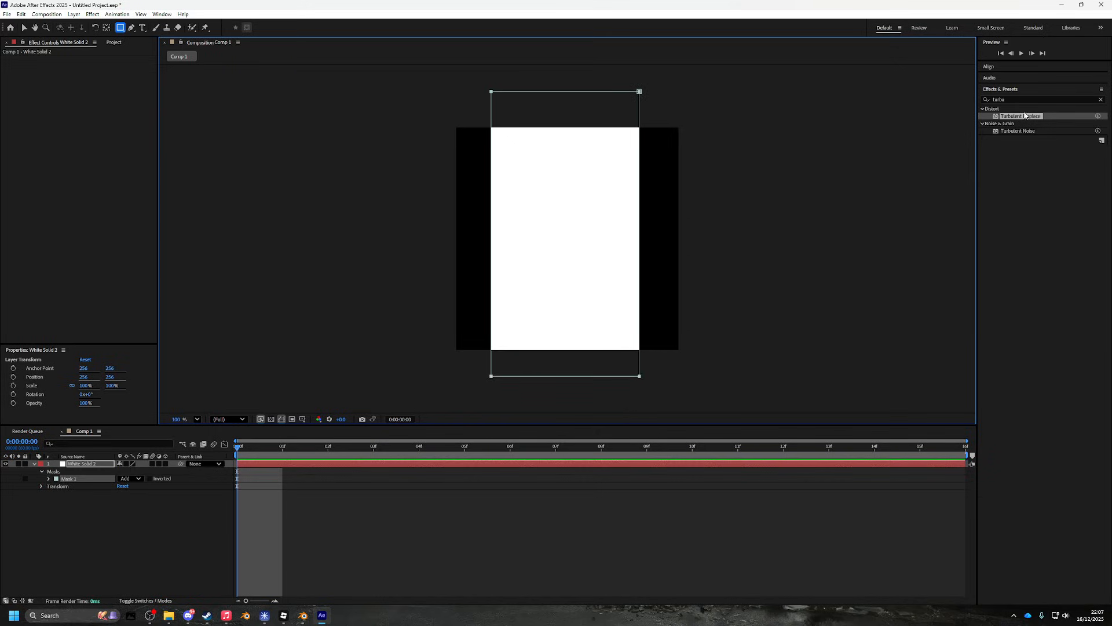
- Apply Turbulent Displace to White Solid 2, shrink Size, raise Complexity to 2.8, and test mask feather
{"action": "left_click_drag", "start_coordinate": [1024, 119], "coordinate": [556, 211]}
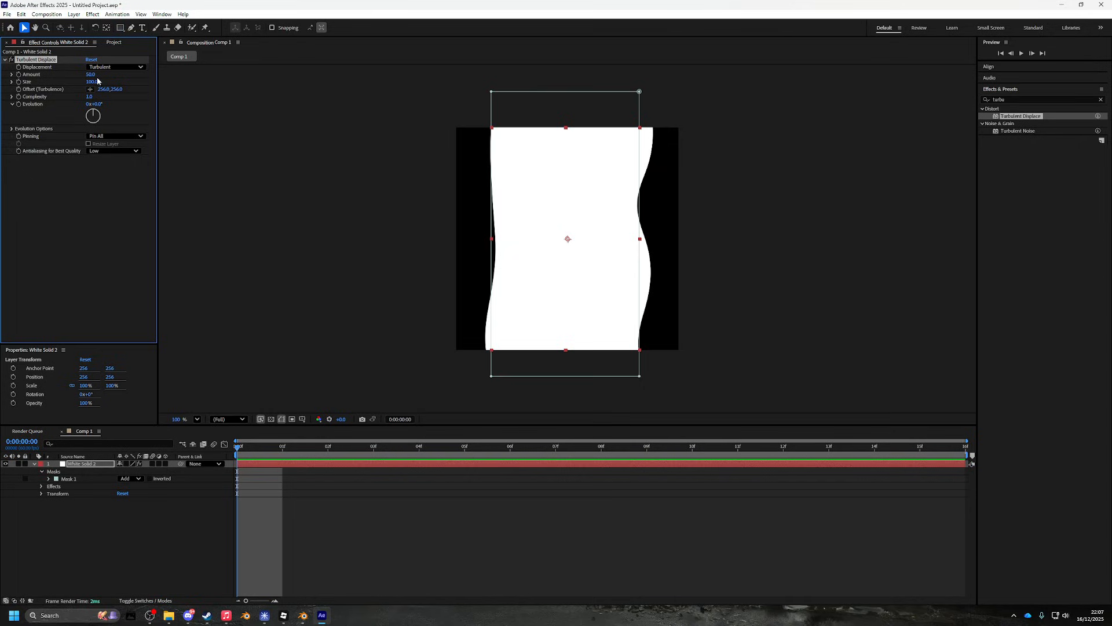
{"action": "mouse_move", "coordinate": [93, 82]}
{"action": "left_mouse_down"}
{"action": "mouse_move", "coordinate": [57, 88]}
{"action": "mouse_move", "coordinate": [417, 94]}
{"action": "mouse_move", "coordinate": [718, 134]}
{"action": "mouse_move", "coordinate": [683, 137]}
{"action": "left_mouse_up"}
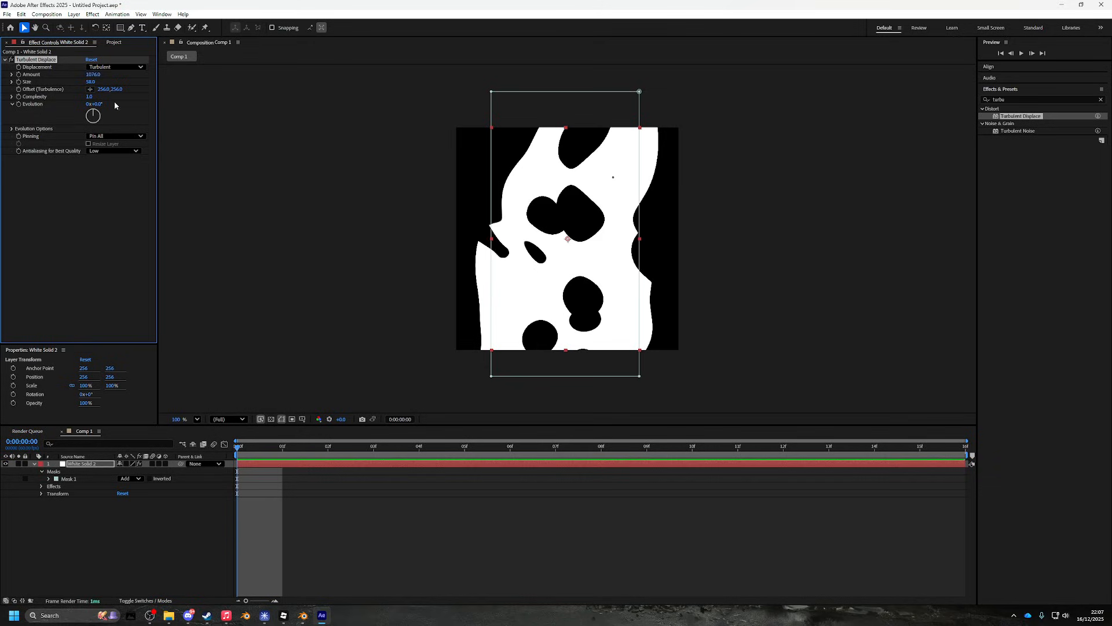
{"action": "mouse_move", "coordinate": [94, 84]}
{"action": "left_mouse_down"}
{"action": "mouse_move", "coordinate": [83, 95]}
{"action": "mouse_move", "coordinate": [108, 95]}
{"action": "left_mouse_up"}
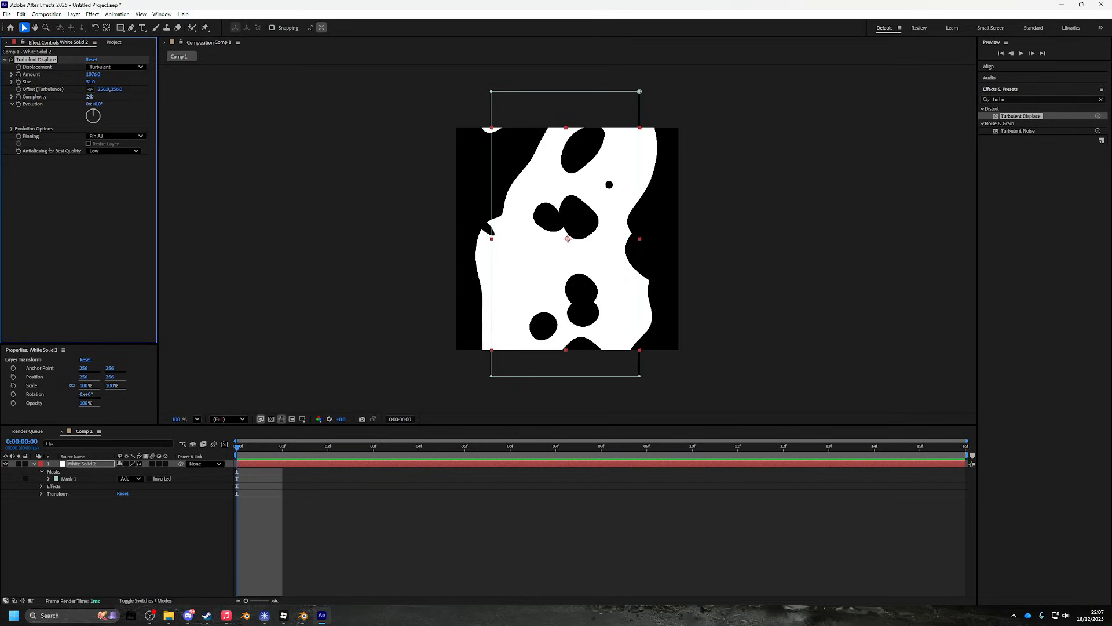
{"action": "left_click_drag", "start_coordinate": [89, 96], "coordinate": [176, 93]}
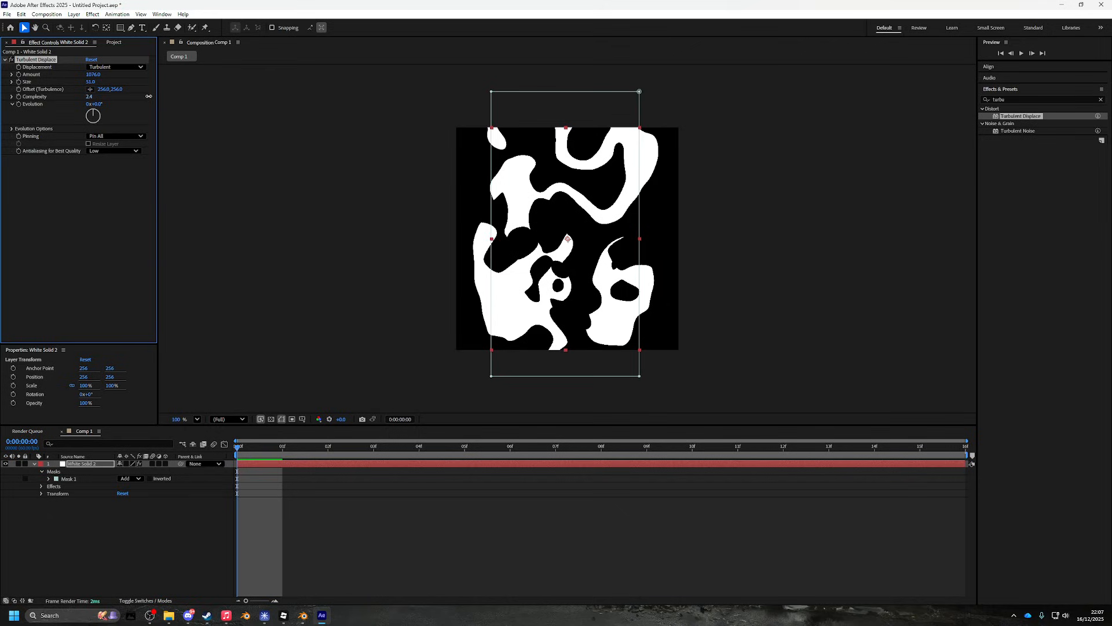
{"action": "left_click", "coordinate": [49, 478]}
{"action": "left_click_drag", "start_coordinate": [133, 493], "coordinate": [167, 479]}
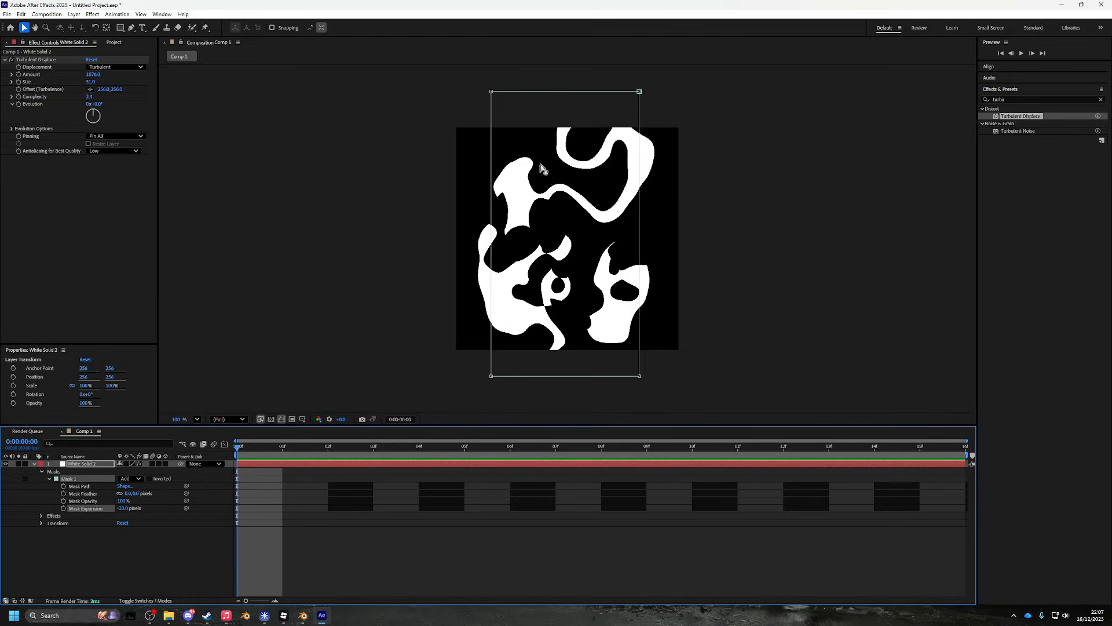
- Try Horizontal and Vertical displacement types, keep Turbulent, and fine-tune Size to about 40
{"action": "left_click", "coordinate": [127, 67]}
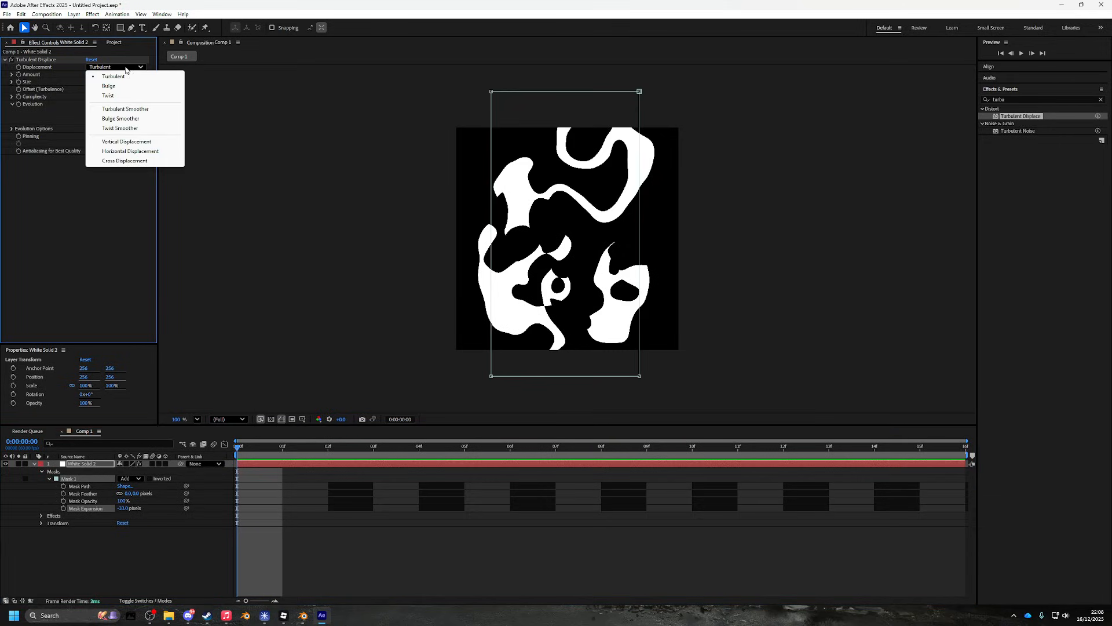
{"action": "left_click", "coordinate": [145, 151]}
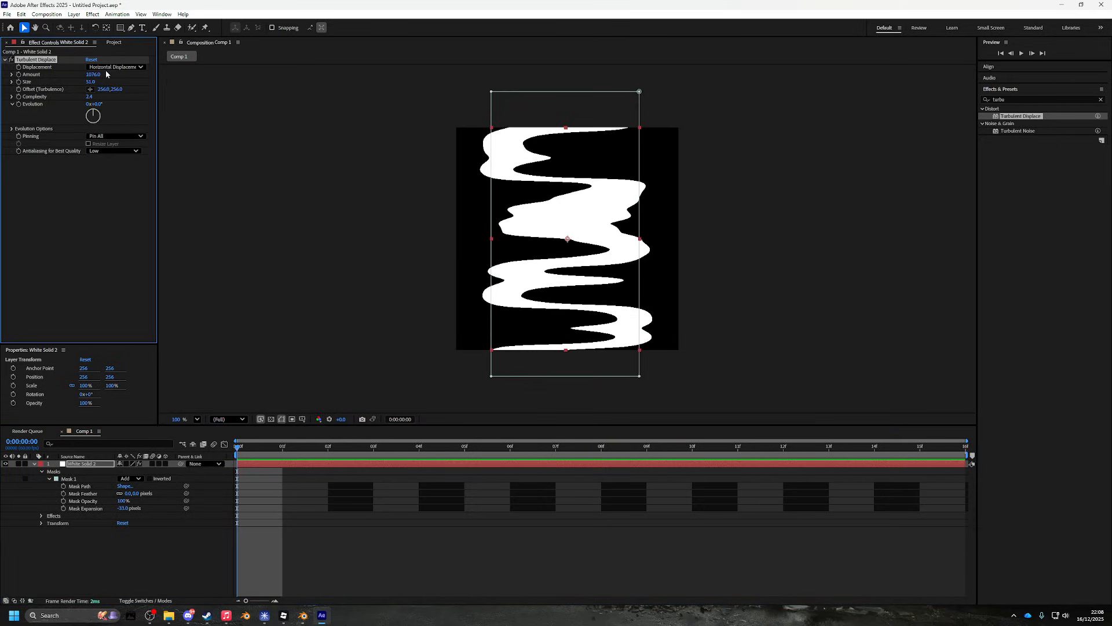
{"action": "left_click", "coordinate": [110, 67]}
{"action": "left_click", "coordinate": [129, 146]}
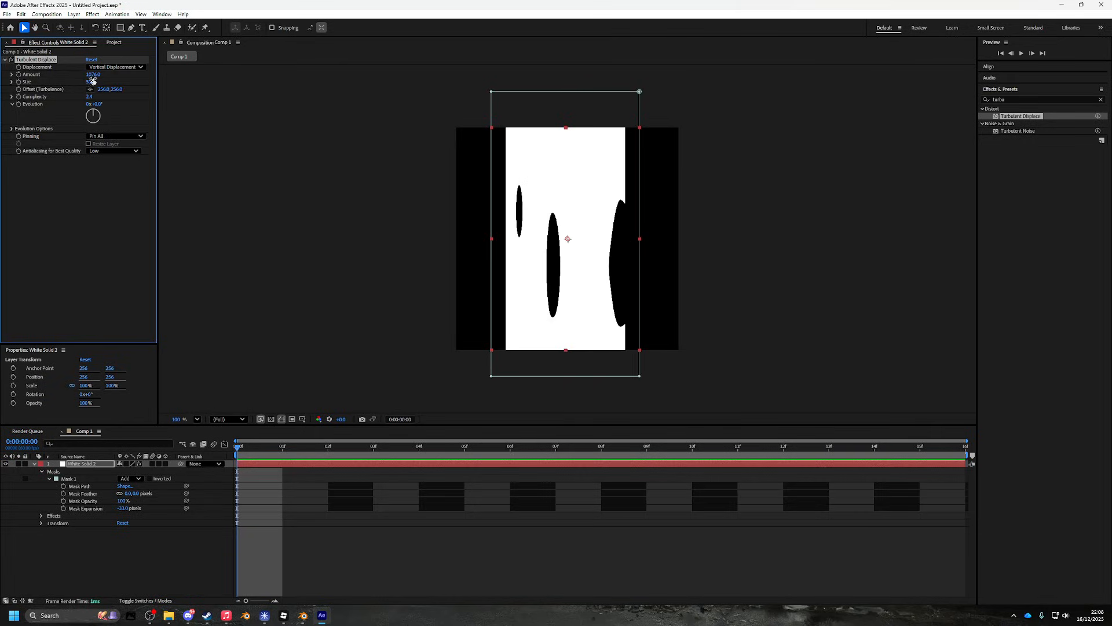
{"action": "left_click_drag", "start_coordinate": [93, 75], "coordinate": [80, 131]}
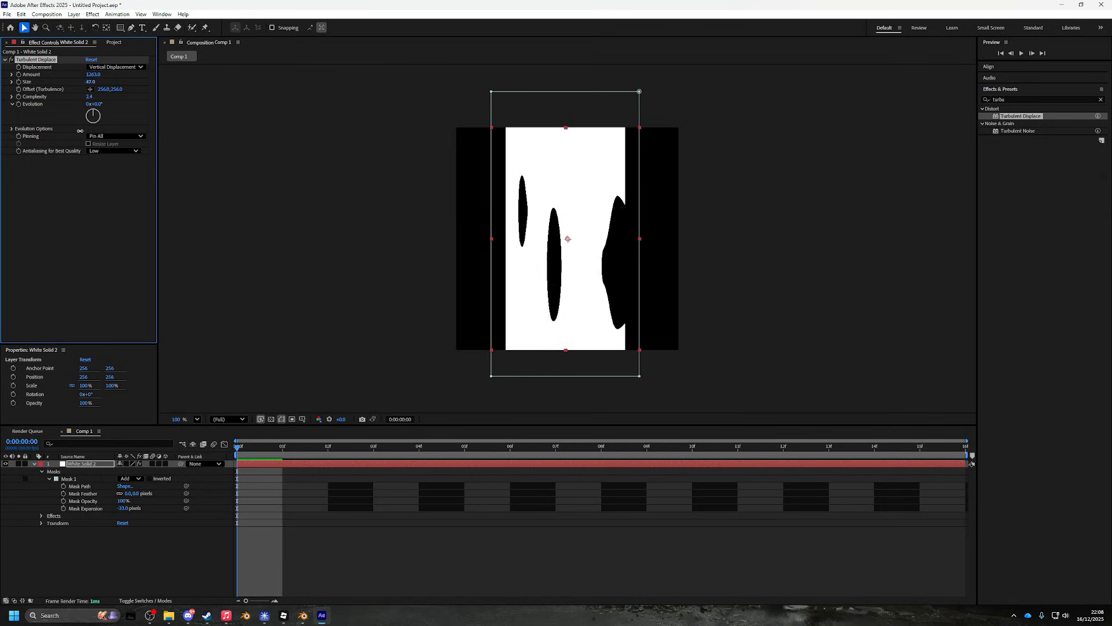
{"action": "key", "text": "ctrl+z"}
{"action": "key", "text": "ctrl+z"}
{"action": "key", "text": "ctrl+z"}
{"action": "key", "text": "ctrl+z"}
{"action": "key", "text": "ctrl+z"}
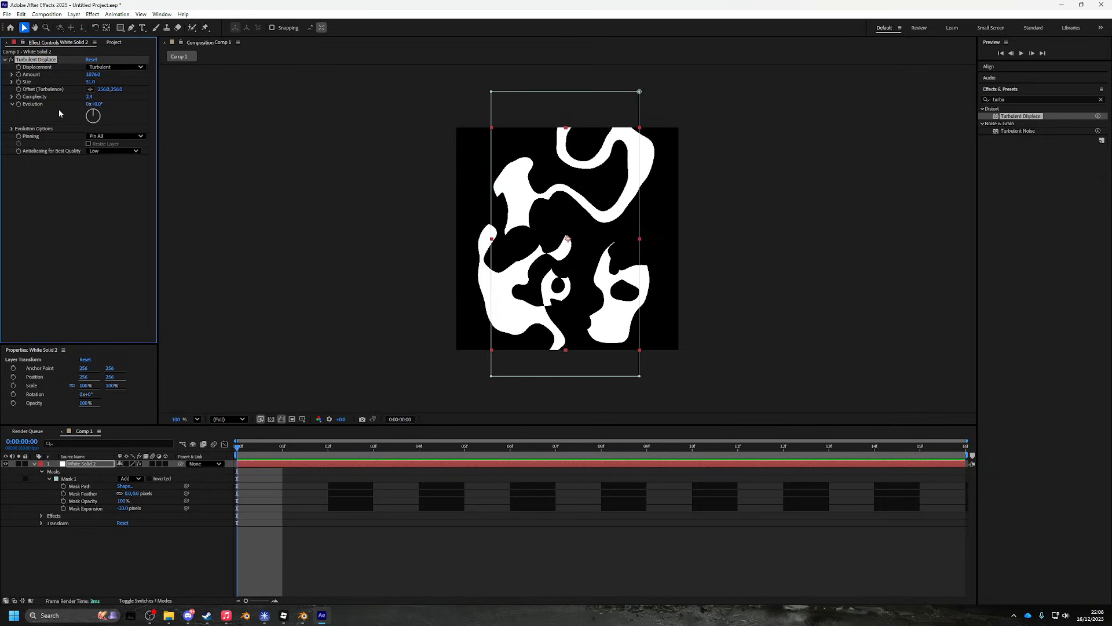
{"action": "left_click", "coordinate": [104, 67]}
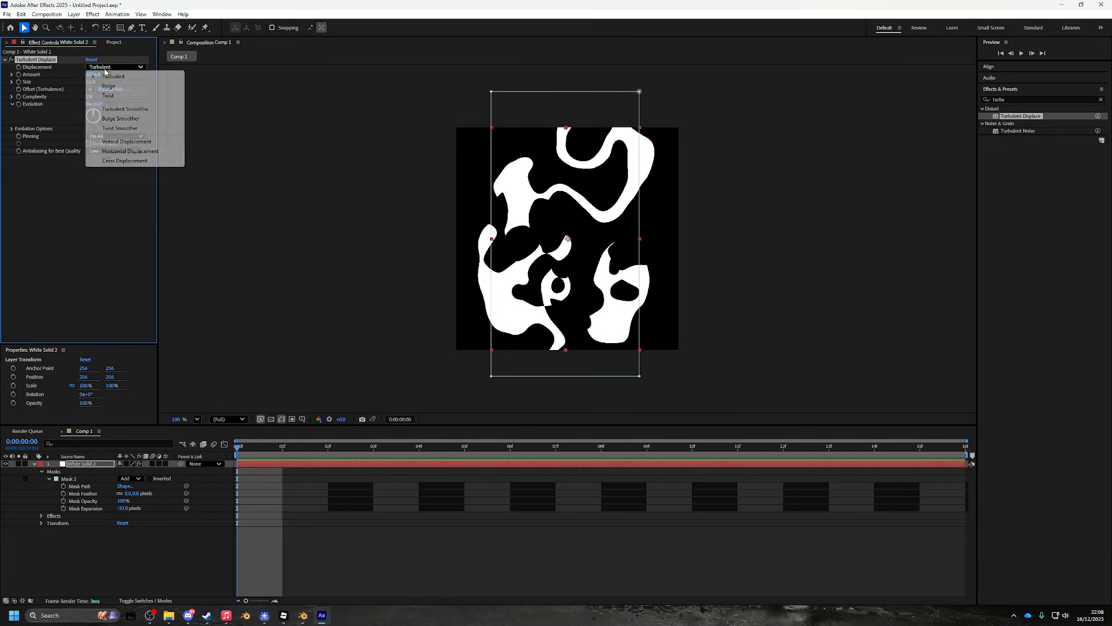
{"action": "left_click", "coordinate": [204, 81]}
{"action": "left_click_drag", "start_coordinate": [91, 83], "coordinate": [232, 147]}
{"action": "mouse_move", "coordinate": [91, 81]}
{"action": "left_mouse_down"}
{"action": "mouse_move", "coordinate": [104, 83]}
{"action": "mouse_move", "coordinate": [70, 82]}
{"action": "mouse_move", "coordinate": [93, 82]}
{"action": "left_mouse_up"}
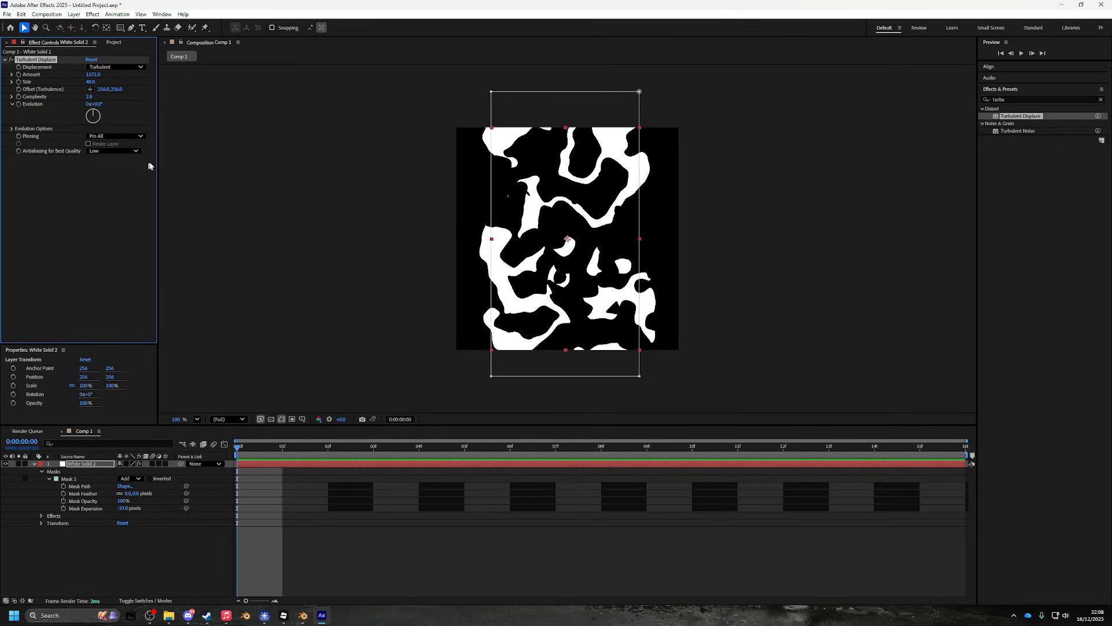
{"action": "left_click_drag", "start_coordinate": [1012, 116], "coordinate": [68, 60]}
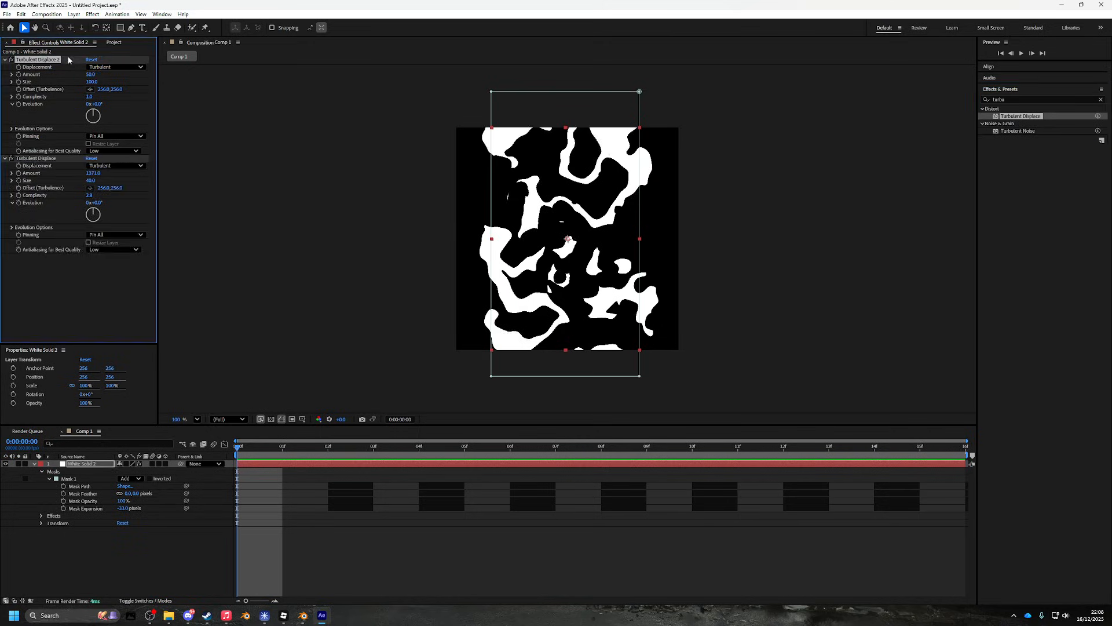
{"action": "left_click", "coordinate": [116, 66]}
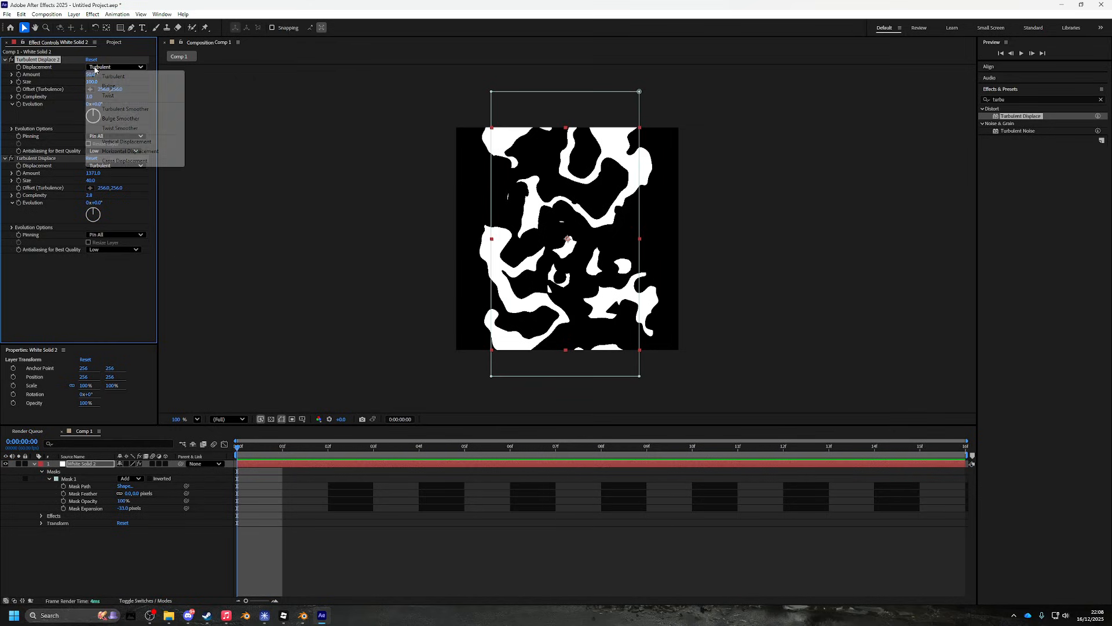
{"action": "left_click", "coordinate": [110, 141]}
{"action": "left_click_drag", "start_coordinate": [92, 82], "coordinate": [294, 103]}
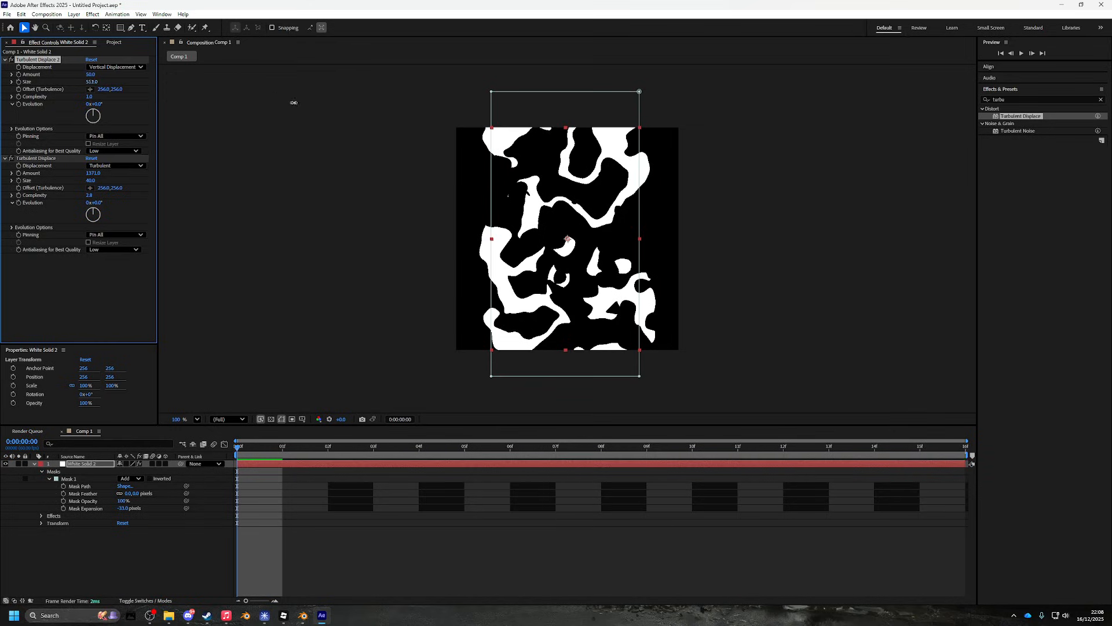
{"action": "left_click_drag", "start_coordinate": [88, 74], "coordinate": [429, 123]}
{"action": "left_click_drag", "start_coordinate": [41, 63], "coordinate": [89, 250]}
{"action": "left_click_drag", "start_coordinate": [98, 180], "coordinate": [10, 195]}
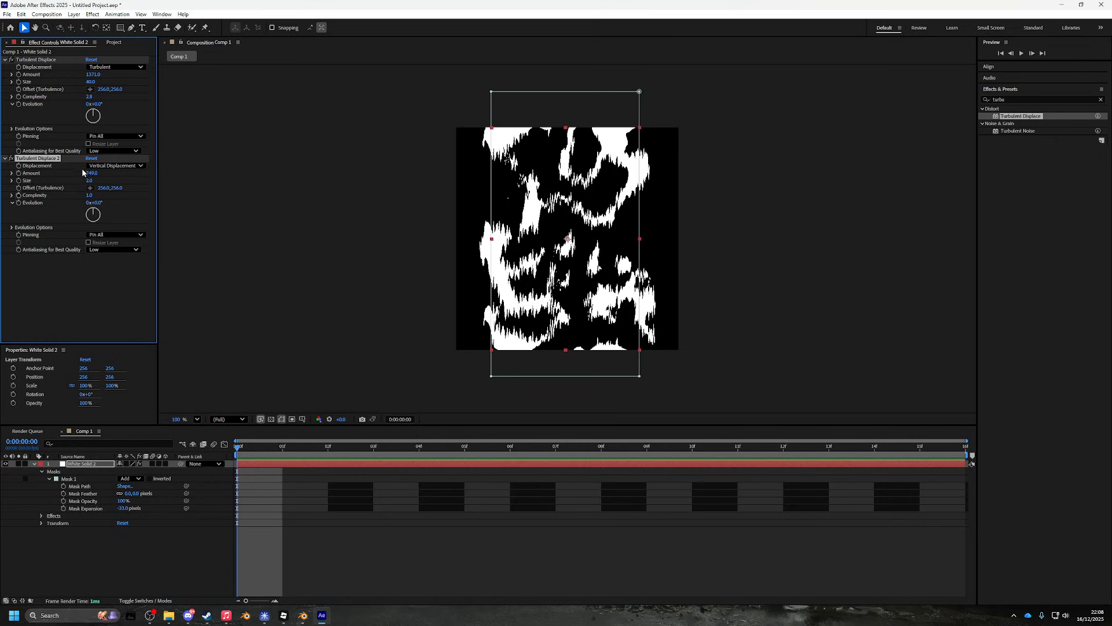
{"action": "left_click_drag", "start_coordinate": [93, 173], "coordinate": [186, 177]}
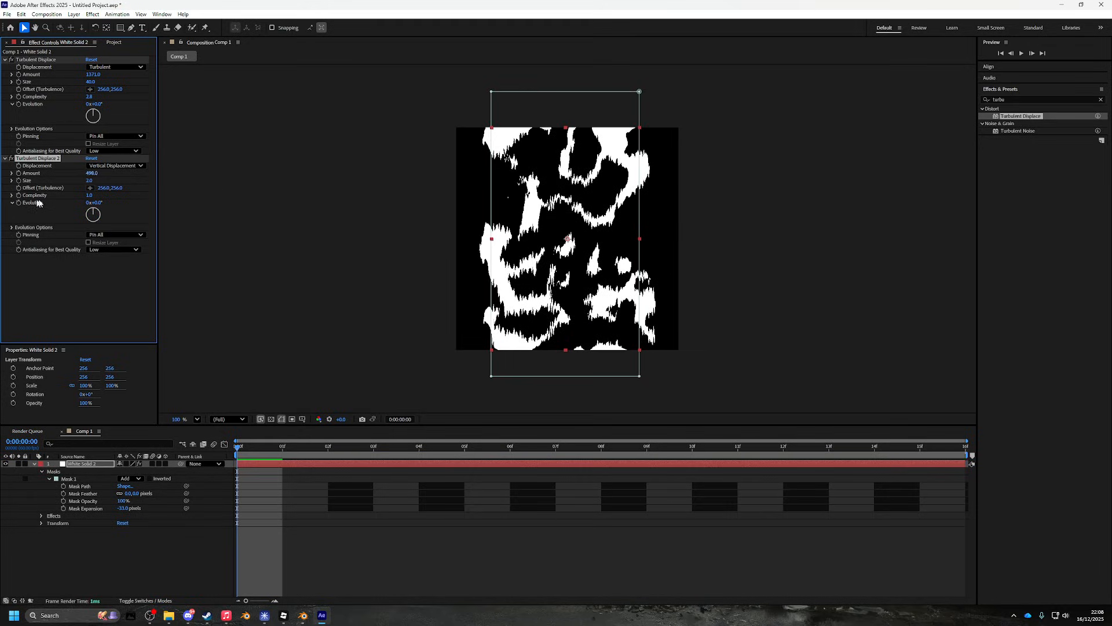
{"action": "mouse_move", "coordinate": [89, 181]}
{"action": "left_mouse_down"}
{"action": "mouse_move", "coordinate": [99, 179]}
{"action": "mouse_move", "coordinate": [75, 174]}
{"action": "left_mouse_up"}
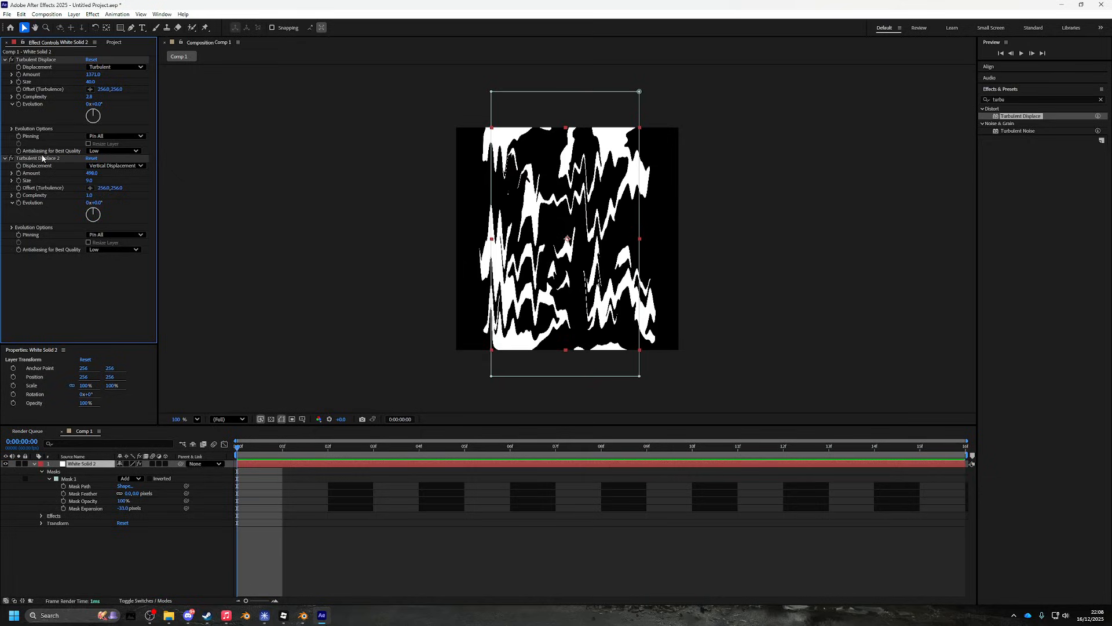
{"action": "key", "text": "Delete"}
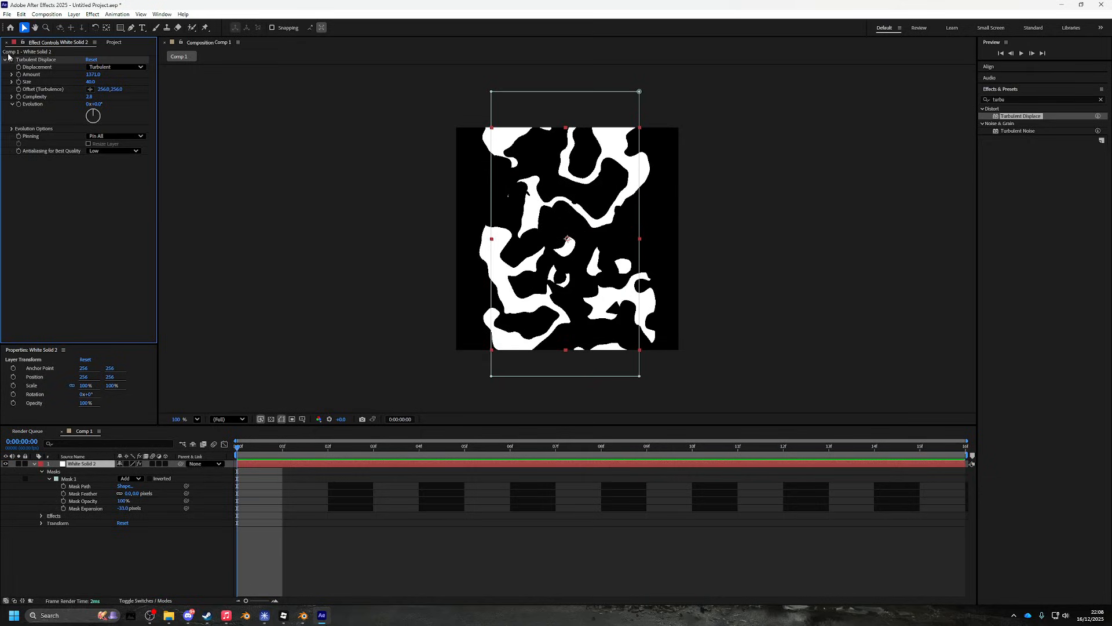
- Disable Turbulent Displace and add Roughen Edges with Spiky edges and Border 176.30
{"action": "left_click", "coordinate": [11, 60]}
{"action": "left_click", "coordinate": [1020, 99]}
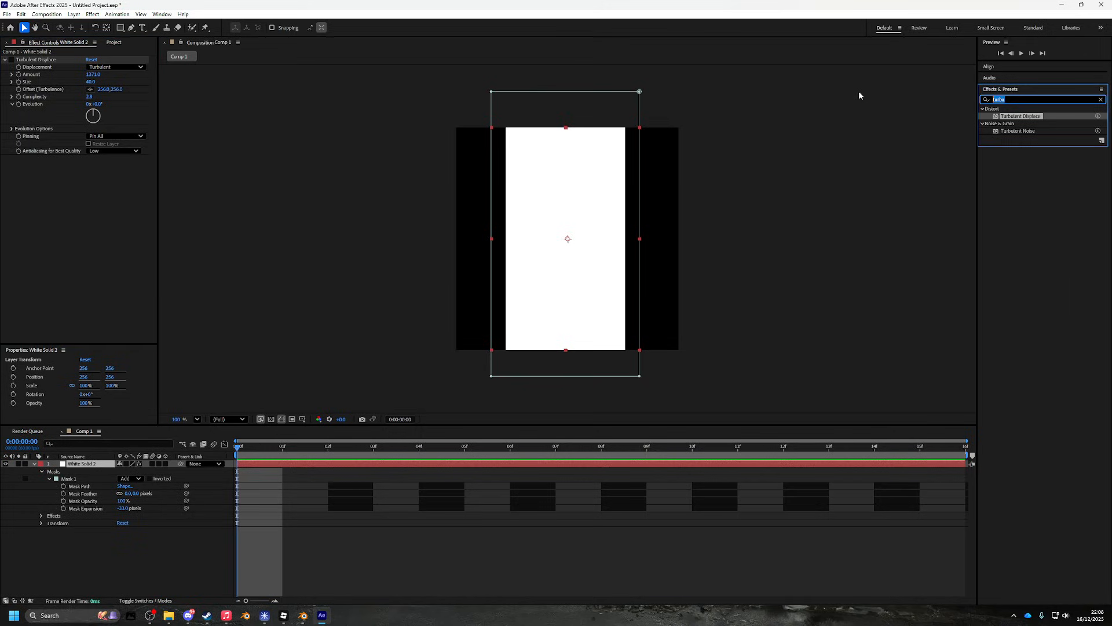
{"action": "type", "text": "roughe"}
{"action": "left_click_drag", "start_coordinate": [1013, 118], "coordinate": [533, 145]}
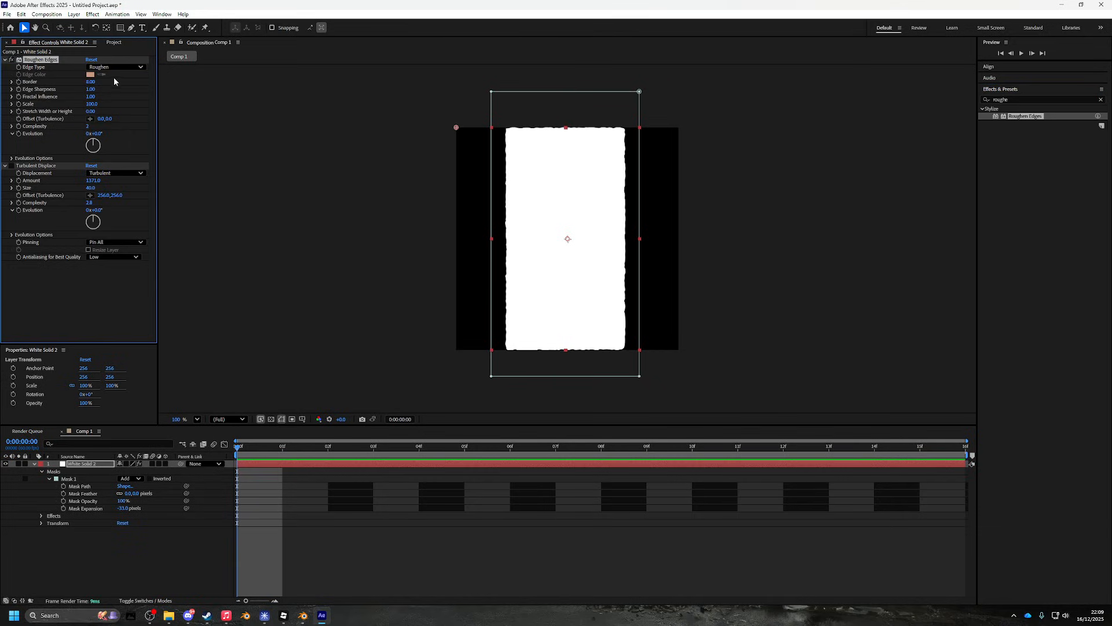
{"action": "left_click_drag", "start_coordinate": [93, 83], "coordinate": [950, 292]}
{"action": "left_click", "coordinate": [116, 67]}
{"action": "left_click", "coordinate": [117, 104]}
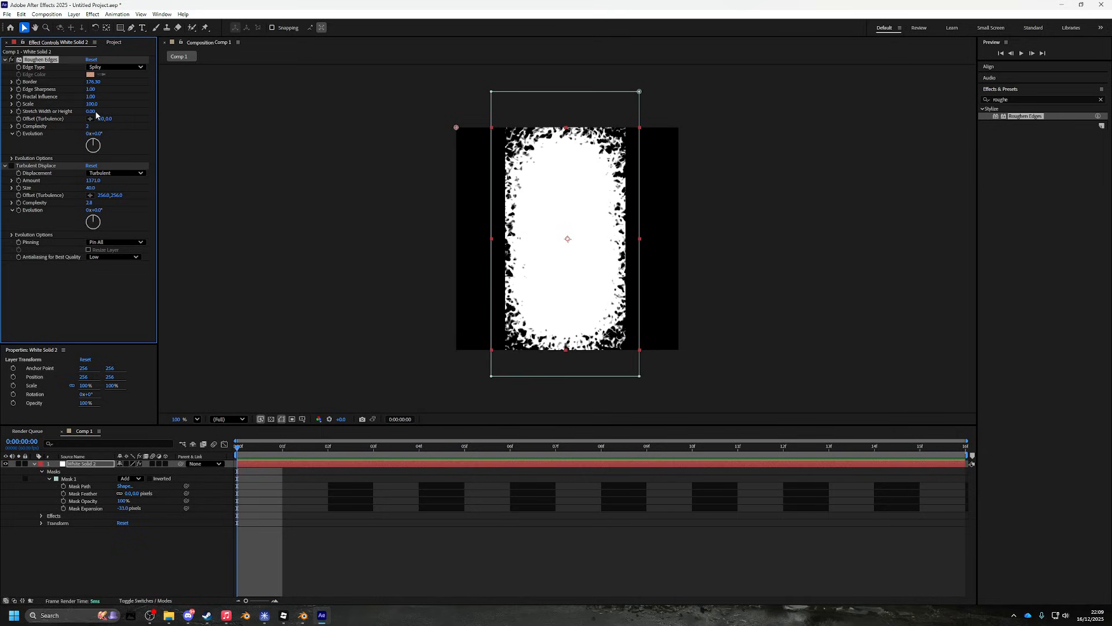
- Set Stretch to -19.70, contract mask expansion to -17 px, and drag the mask's bottom-left corner down
{"action": "mouse_move", "coordinate": [95, 114]}
{"action": "left_mouse_down"}
{"action": "mouse_move", "coordinate": [2, 122]}
{"action": "mouse_move", "coordinate": [22, 120]}
{"action": "left_mouse_up"}
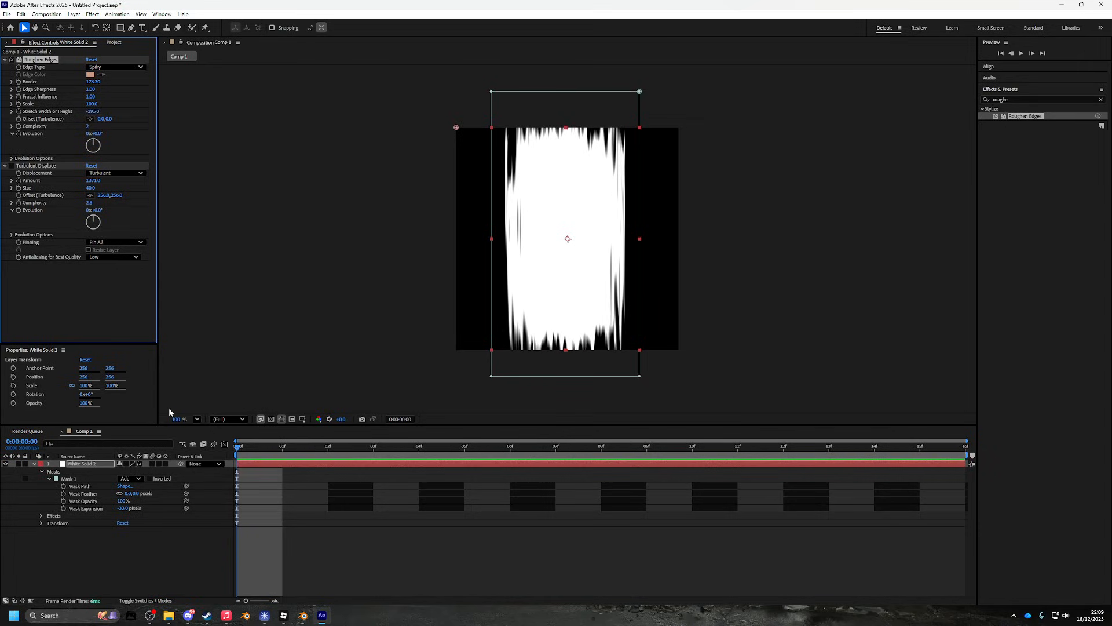
{"action": "mouse_move", "coordinate": [123, 510]}
{"action": "left_mouse_down"}
{"action": "mouse_move", "coordinate": [145, 508]}
{"action": "mouse_move", "coordinate": [122, 506]}
{"action": "mouse_move", "coordinate": [130, 502]}
{"action": "left_mouse_up"}
{"action": "left_click_drag", "start_coordinate": [491, 377], "coordinate": [489, 399]}
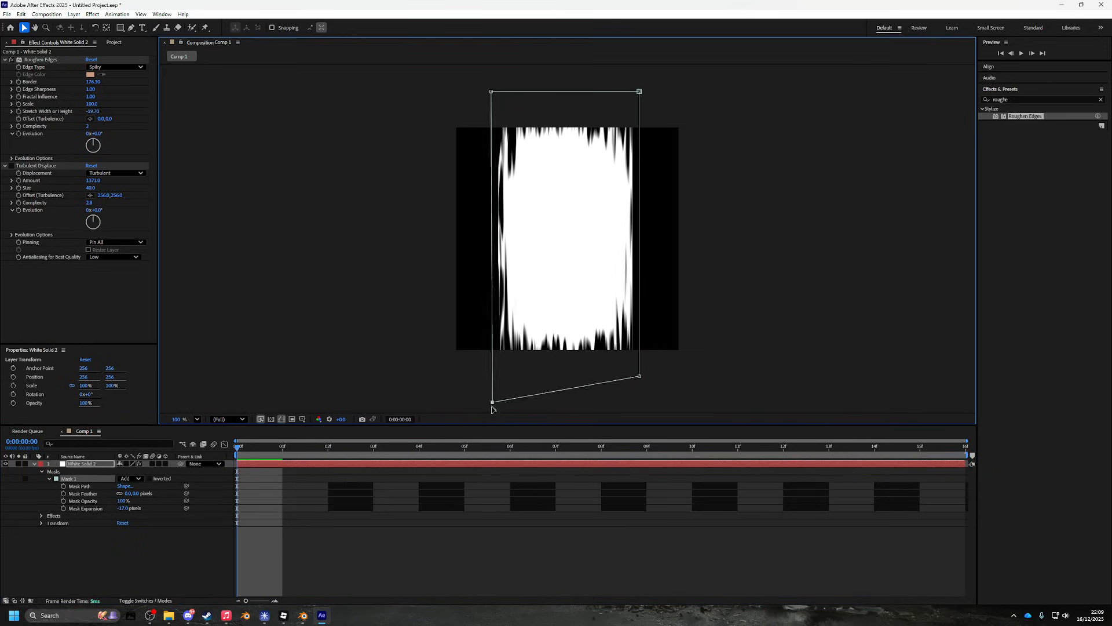
- Undo the mask corner move and stretch the solid to 125% height
{"action": "key", "text": "ctrl+z"}
{"action": "left_click", "coordinate": [41, 523]}
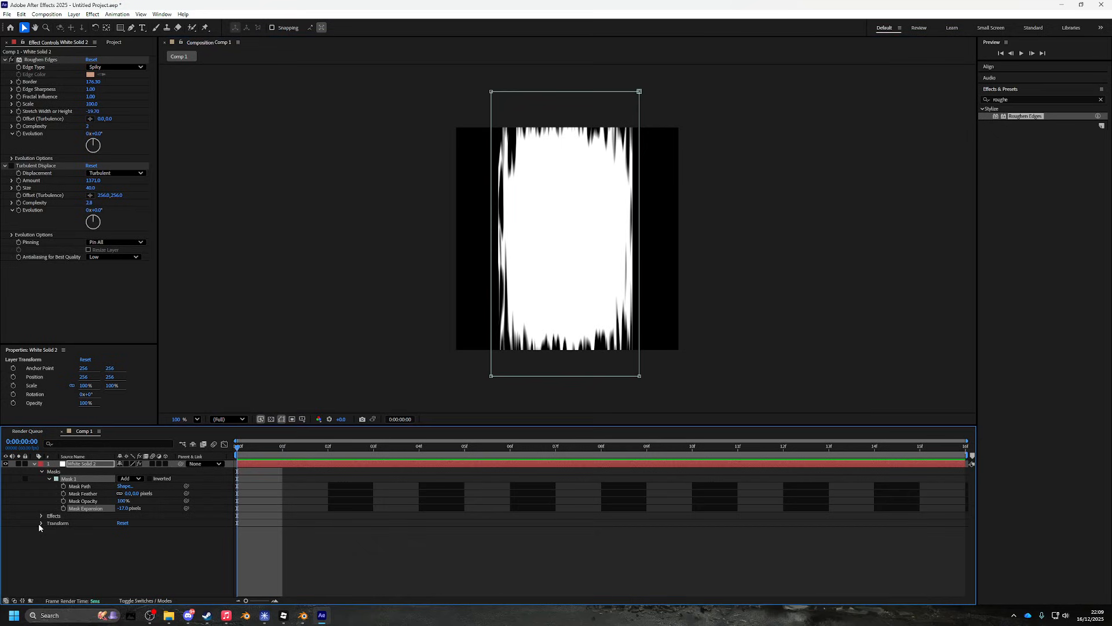
{"action": "left_click_drag", "start_coordinate": [147, 547], "coordinate": [152, 524]}
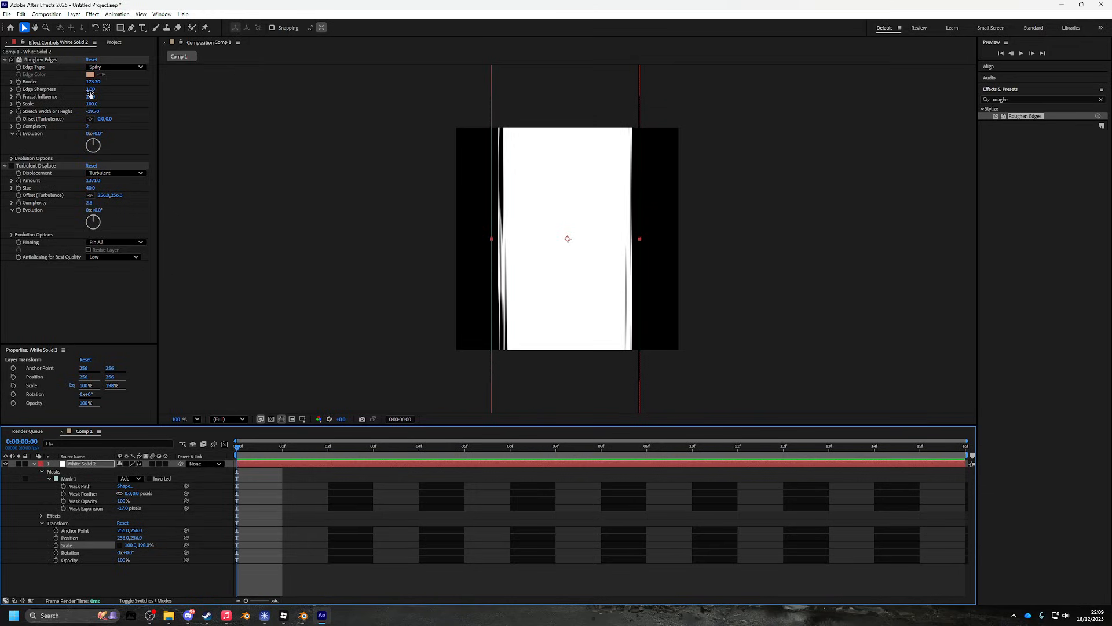
{"action": "left_click_drag", "start_coordinate": [93, 106], "coordinate": [57, 169]}
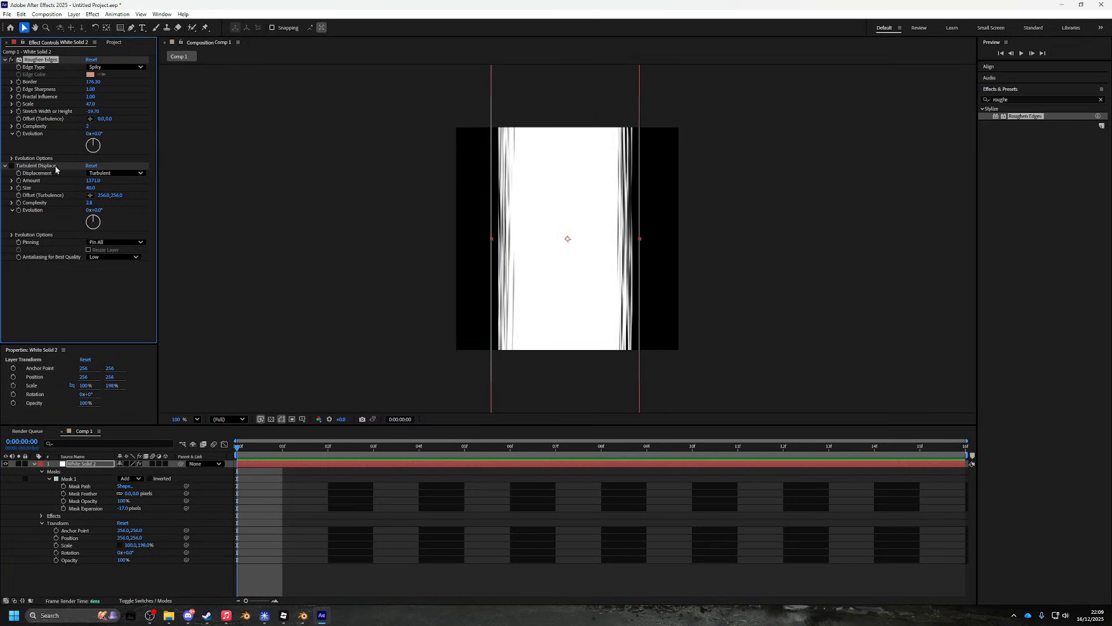
{"action": "key", "text": "ctrl+z"}
- Widen the Roughen Edges Border to 400
{"action": "left_click_drag", "start_coordinate": [93, 82], "coordinate": [676, 178]}
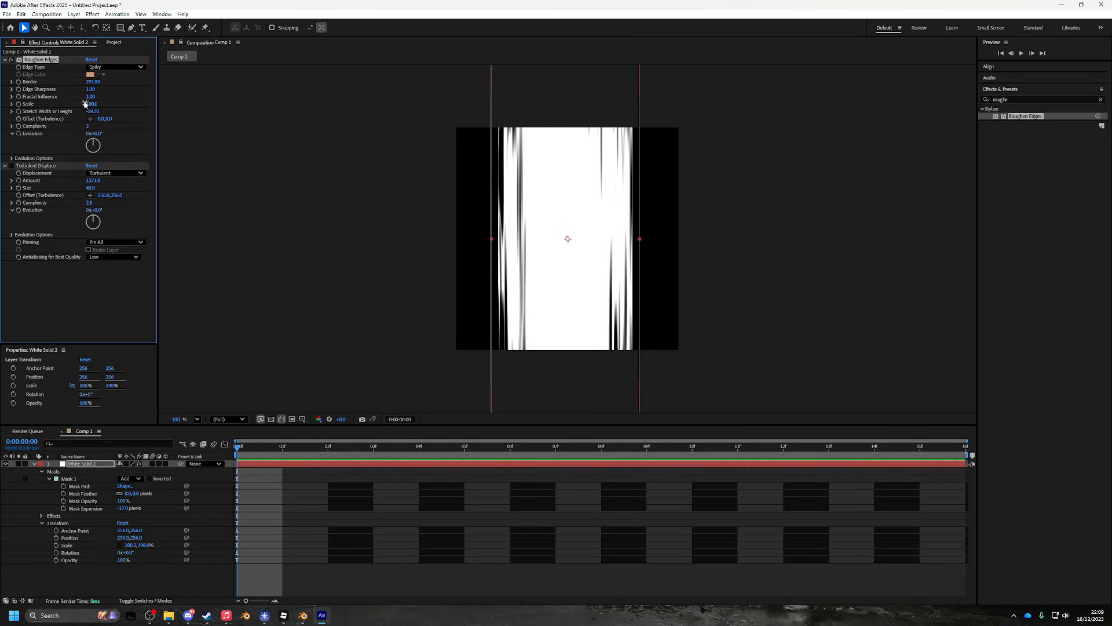
{"action": "left_click", "coordinate": [94, 81]}
{"action": "key", "text": "Return"}
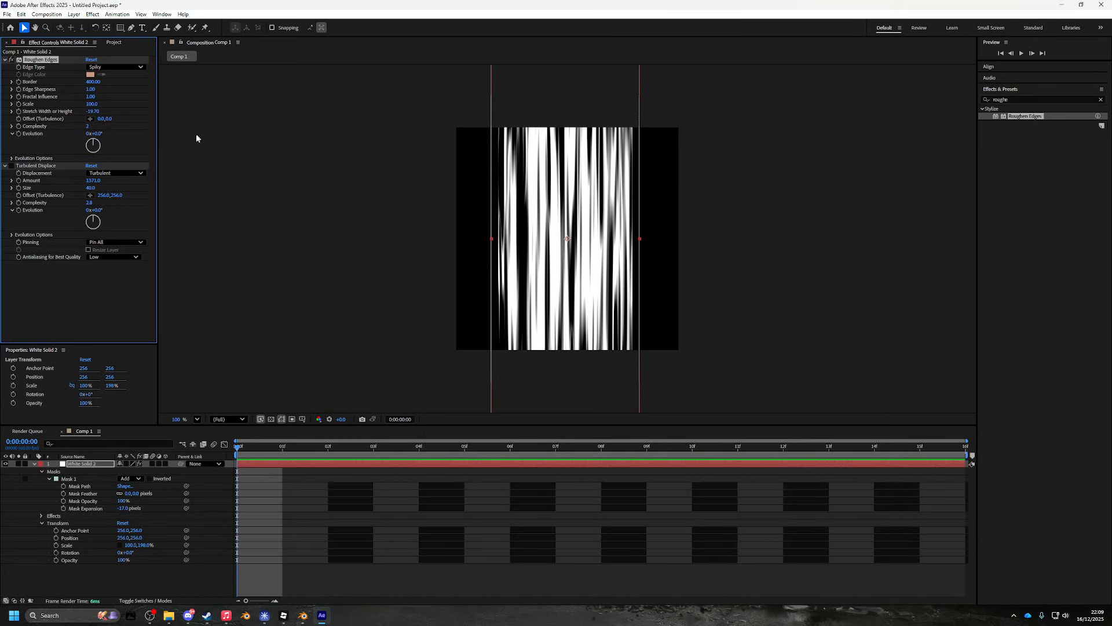
- Set Roughen Edges Complexity to 2 and Edge Sharpness to 0.53, and scale the solid to 200% height
{"action": "left_click_drag", "start_coordinate": [88, 126], "coordinate": [72, 124]}
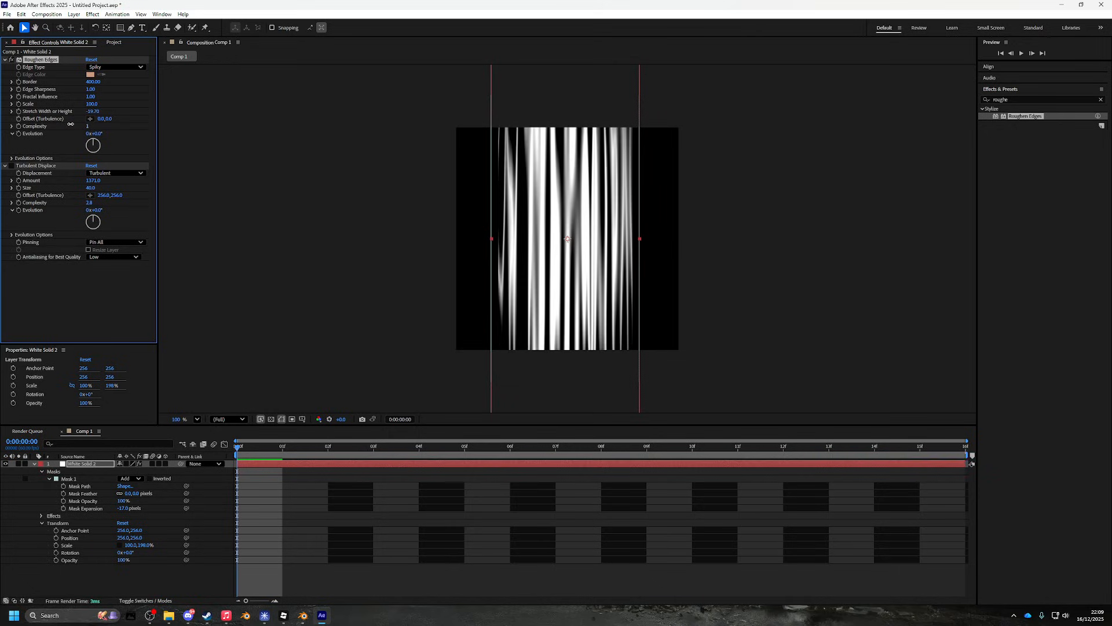
{"action": "mouse_move", "coordinate": [89, 129]}
{"action": "left_mouse_down"}
{"action": "mouse_move", "coordinate": [103, 132]}
{"action": "mouse_move", "coordinate": [69, 98]}
{"action": "mouse_move", "coordinate": [34, 99]}
{"action": "mouse_move", "coordinate": [232, 110]}
{"action": "left_mouse_up"}
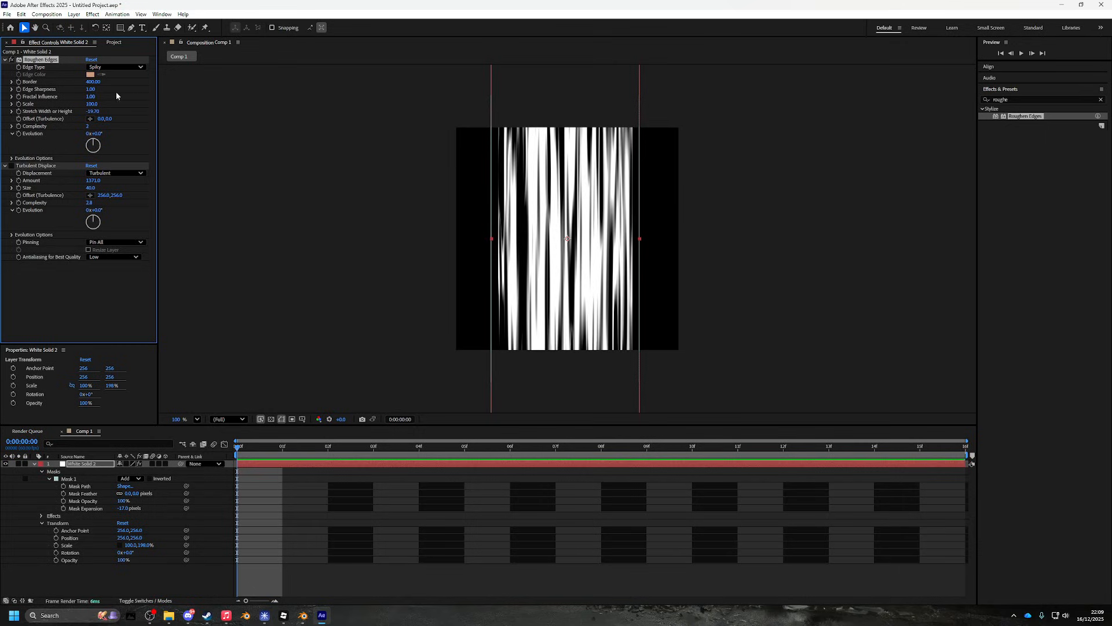
{"action": "mouse_move", "coordinate": [93, 92]}
{"action": "left_mouse_down"}
{"action": "mouse_move", "coordinate": [400, 110]}
{"action": "mouse_move", "coordinate": [291, 114]}
{"action": "mouse_move", "coordinate": [114, 150]}
{"action": "mouse_move", "coordinate": [116, 136]}
{"action": "left_mouse_up"}
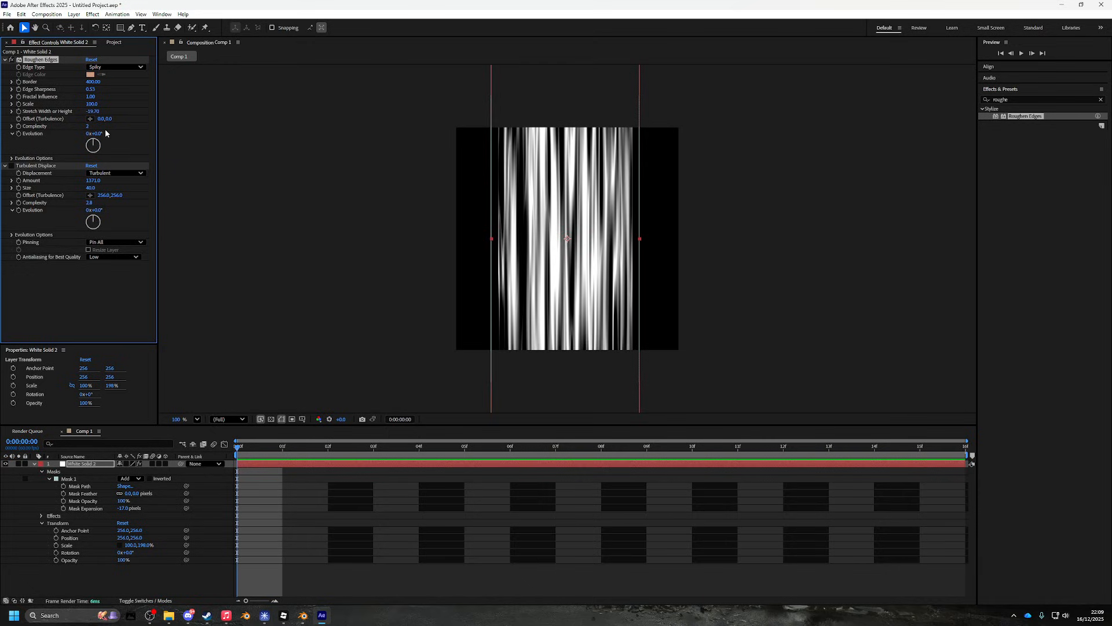
{"action": "mouse_move", "coordinate": [146, 544]}
{"action": "left_mouse_down"}
{"action": "mouse_move", "coordinate": [115, 530]}
{"action": "mouse_move", "coordinate": [147, 529]}
{"action": "left_mouse_up"}
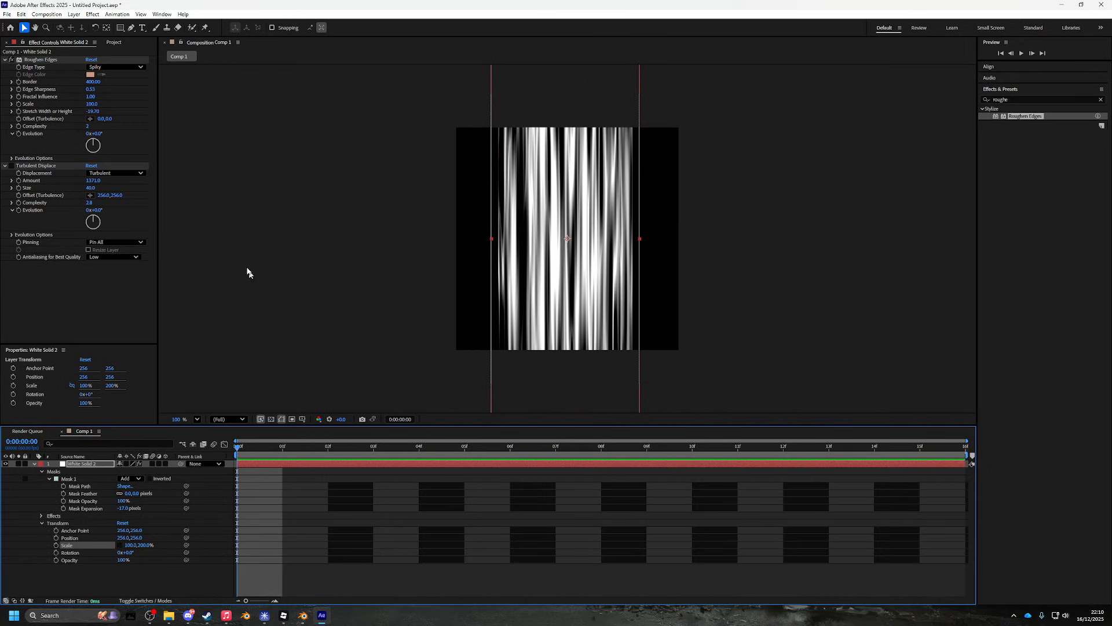
- Set Roughen Edges Stretch to -1.10, enlarge its Scale, and feather Mask 1
{"action": "left_click_drag", "start_coordinate": [91, 112], "coordinate": [189, 75]}
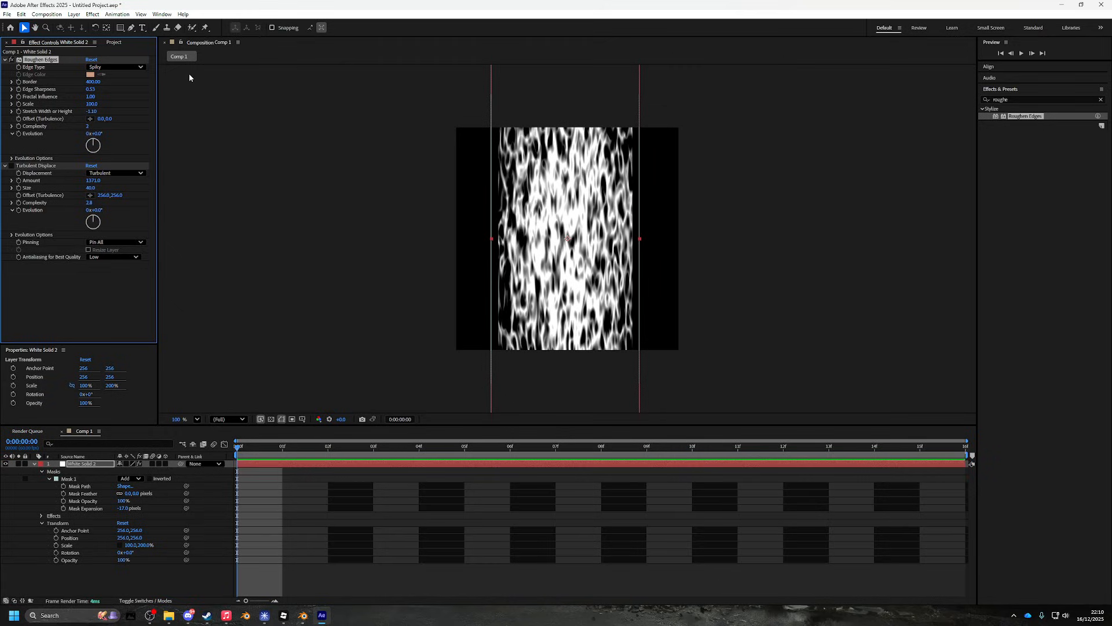
{"action": "left_click_drag", "start_coordinate": [92, 104], "coordinate": [278, 114]}
{"action": "left_click_drag", "start_coordinate": [134, 493], "coordinate": [158, 480]}
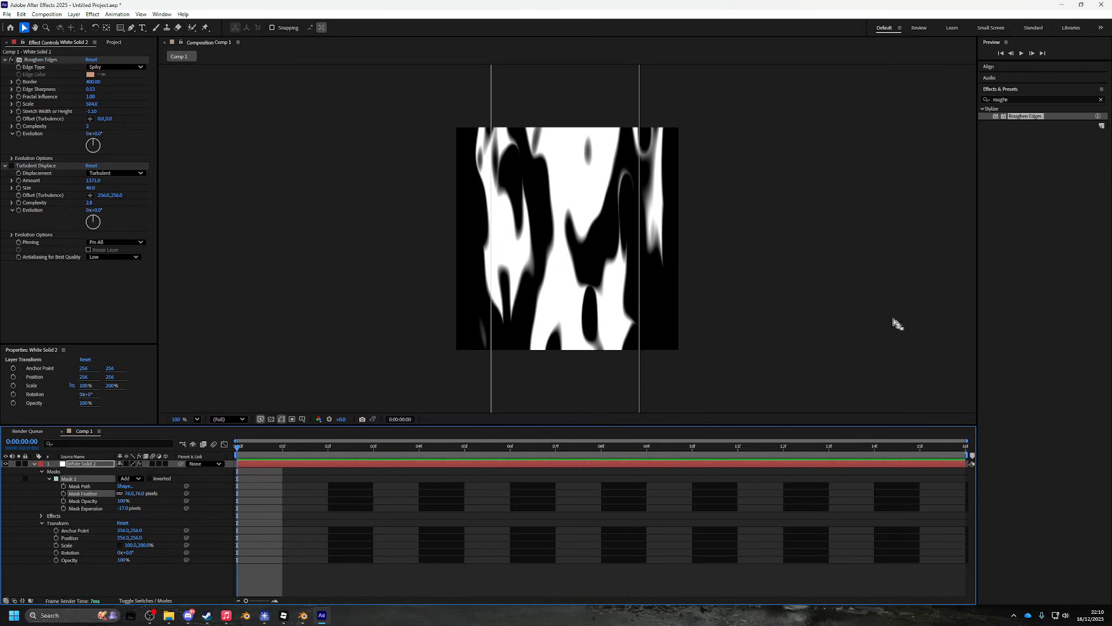
- Raise Edge Sharpness to 0.84 and re-enable Turbulent Displace
{"action": "scroll", "coordinate": [557, 269], "scroll_direction": "up", "scroll_amount": 1}
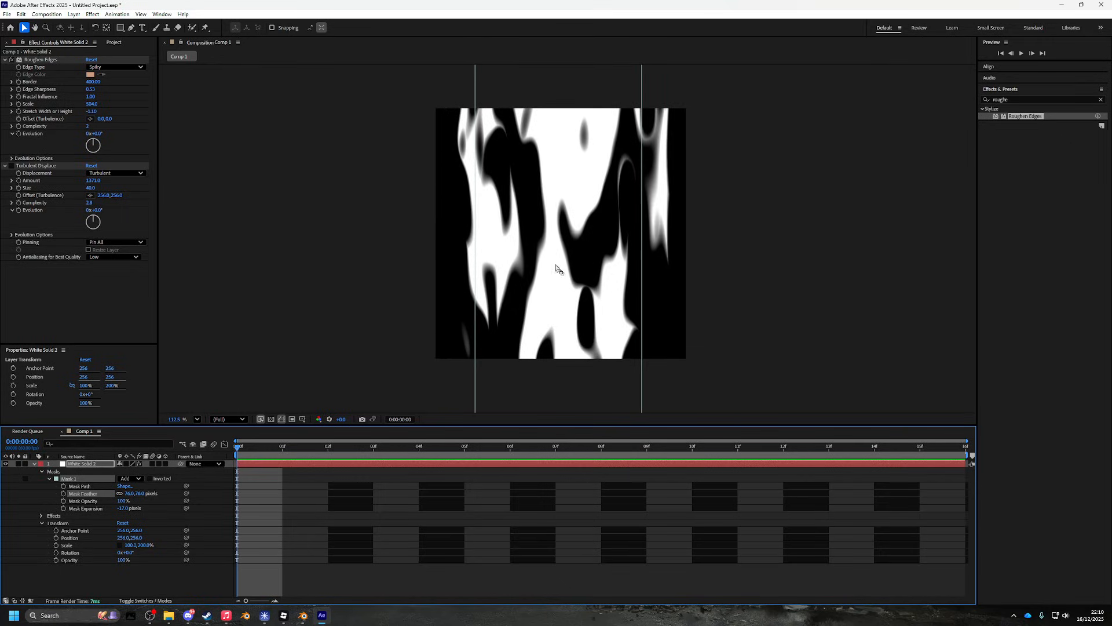
{"action": "mouse_move", "coordinate": [94, 89]}
{"action": "left_mouse_down"}
{"action": "mouse_move", "coordinate": [123, 89]}
{"action": "mouse_move", "coordinate": [110, 91]}
{"action": "left_mouse_up"}
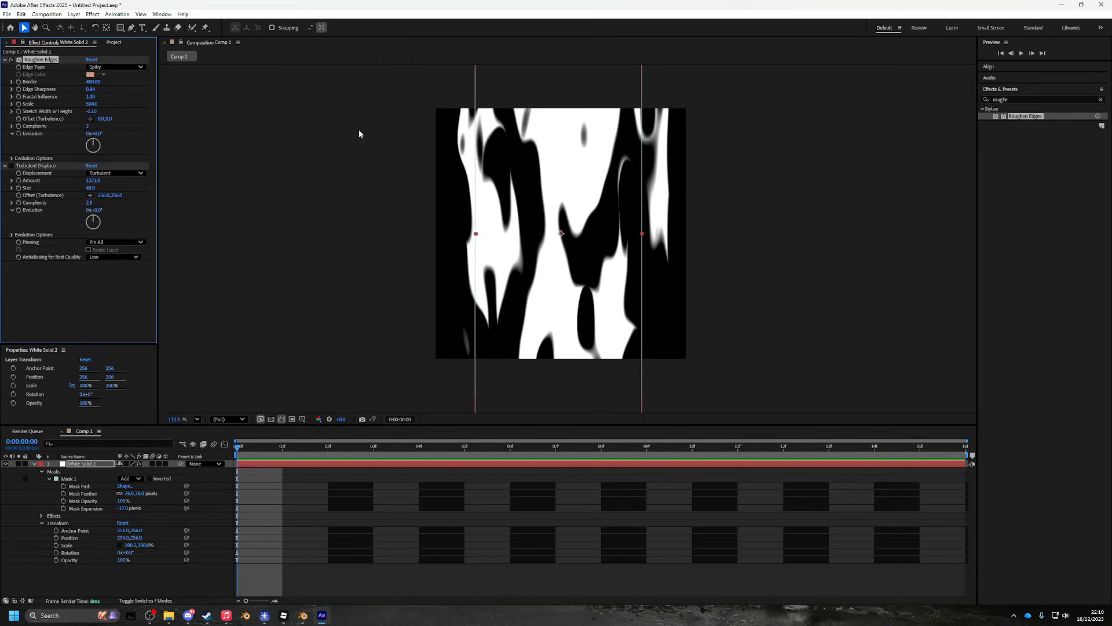
{"action": "left_click", "coordinate": [12, 167]}
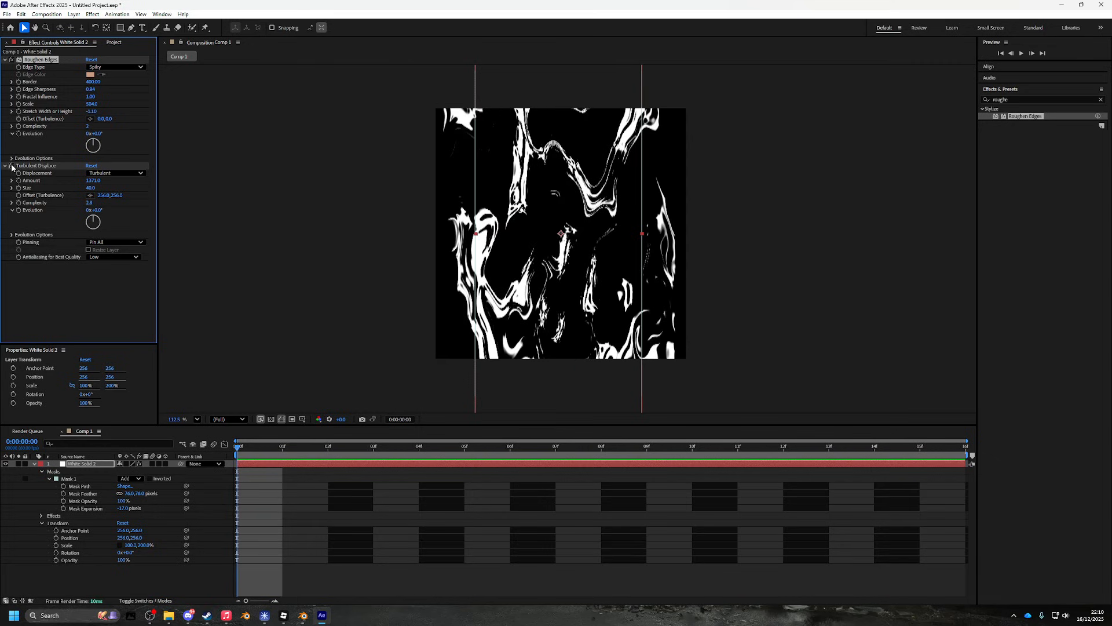
- Shrink the Turbulent Displace Size, move it after Roughen Edges, and lower its Amount
{"action": "left_click_drag", "start_coordinate": [93, 191], "coordinate": [36, 58]}
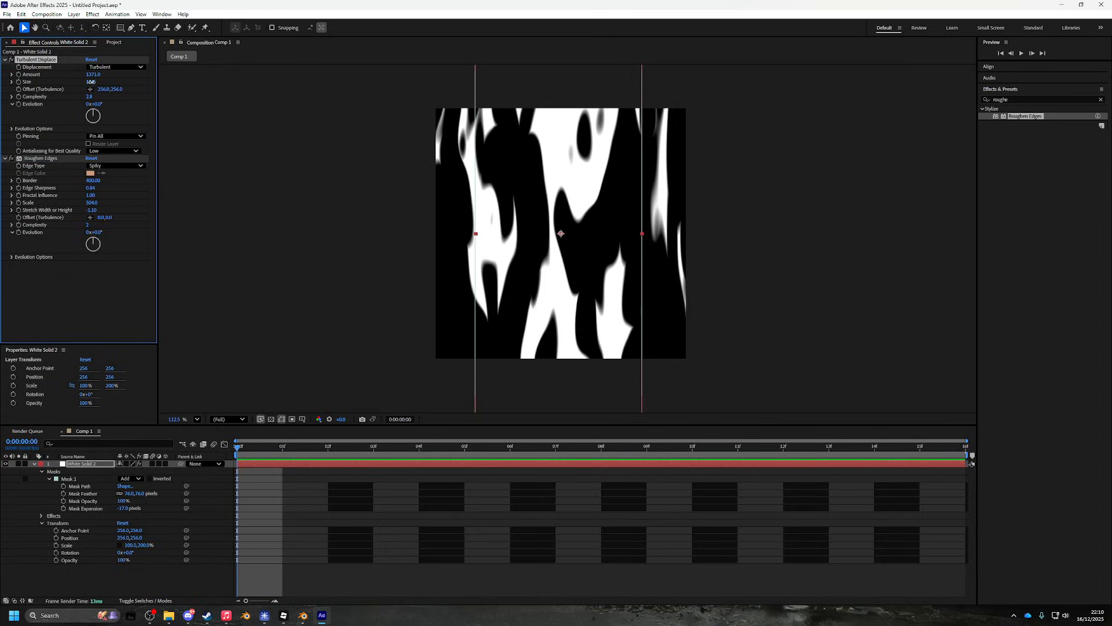
{"action": "left_click_drag", "start_coordinate": [92, 82], "coordinate": [1, 121]}
{"action": "left_click_drag", "start_coordinate": [36, 60], "coordinate": [73, 258]}
{"action": "left_click_drag", "start_coordinate": [90, 189], "coordinate": [2, 243]}
{"action": "mouse_move", "coordinate": [95, 180]}
{"action": "left_mouse_down"}
{"action": "mouse_move", "coordinate": [18, 192]}
{"action": "mouse_move", "coordinate": [77, 198]}
{"action": "mouse_move", "coordinate": [116, 185]}
{"action": "left_mouse_up"}
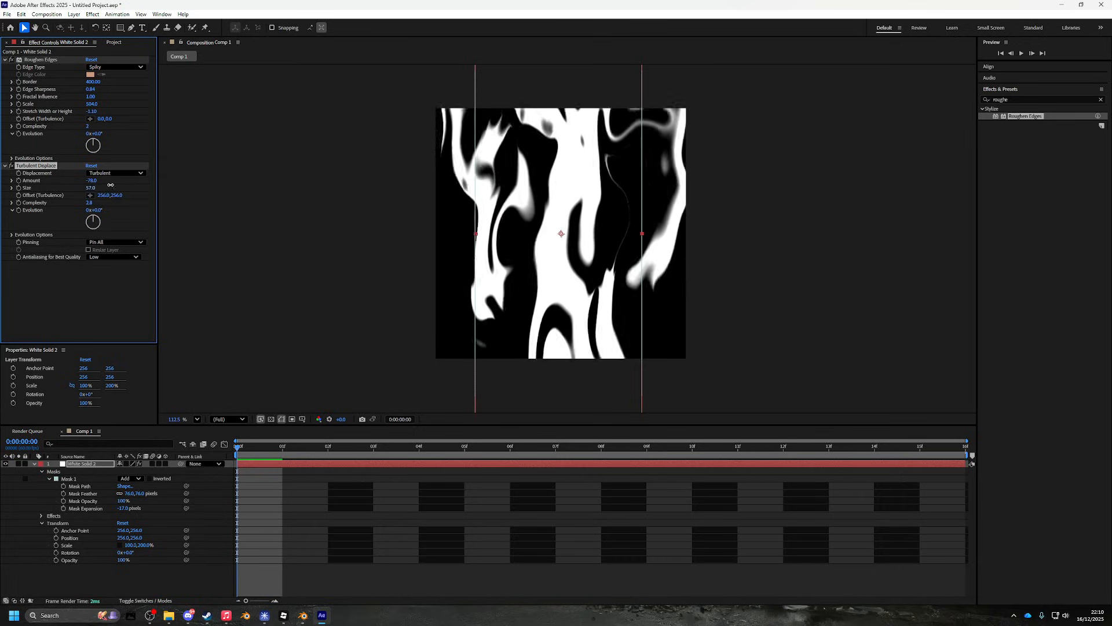
- Switch Turbulent Displace to Vertical Displacement with Size 35 and Amount 143
{"action": "left_click", "coordinate": [115, 172]}
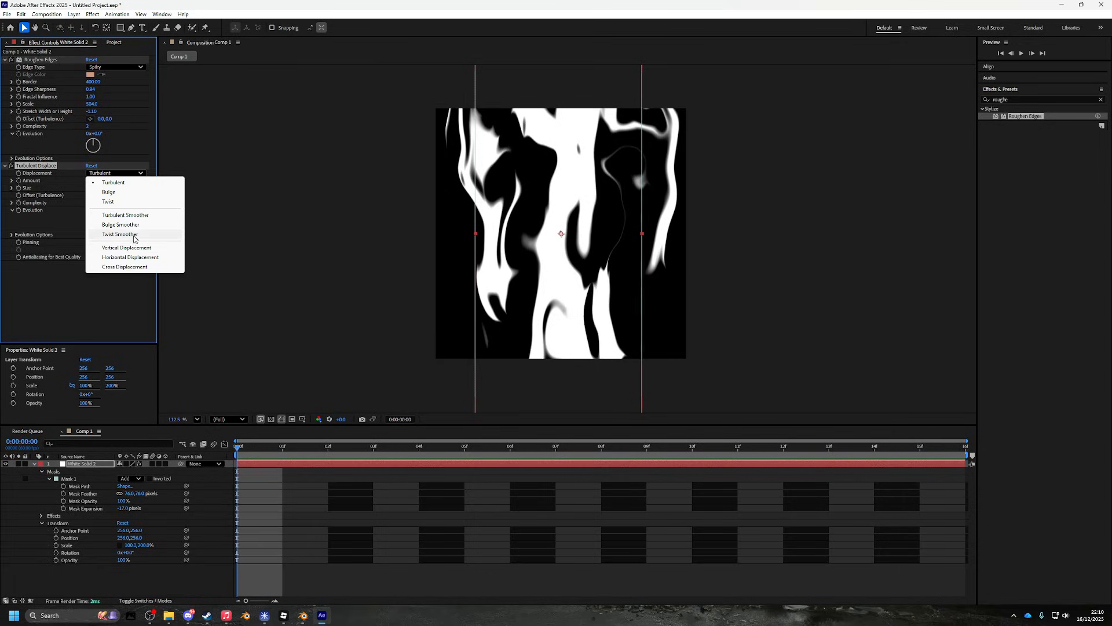
{"action": "left_click", "coordinate": [116, 245]}
{"action": "left_click_drag", "start_coordinate": [90, 187], "coordinate": [297, 245]}
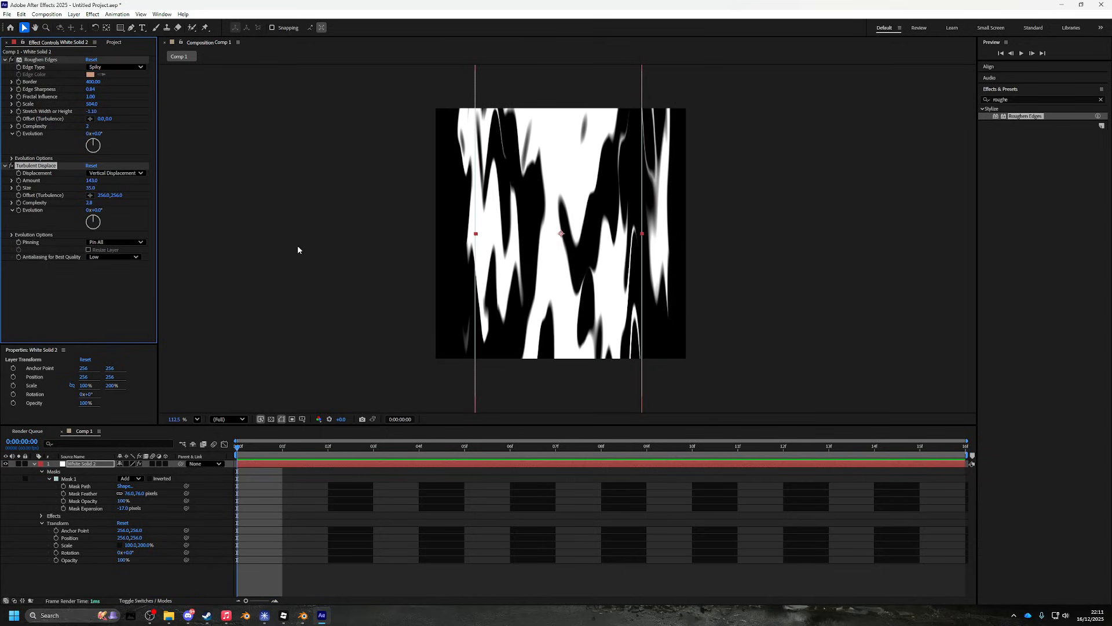
{"action": "left_click", "coordinate": [631, 493]}
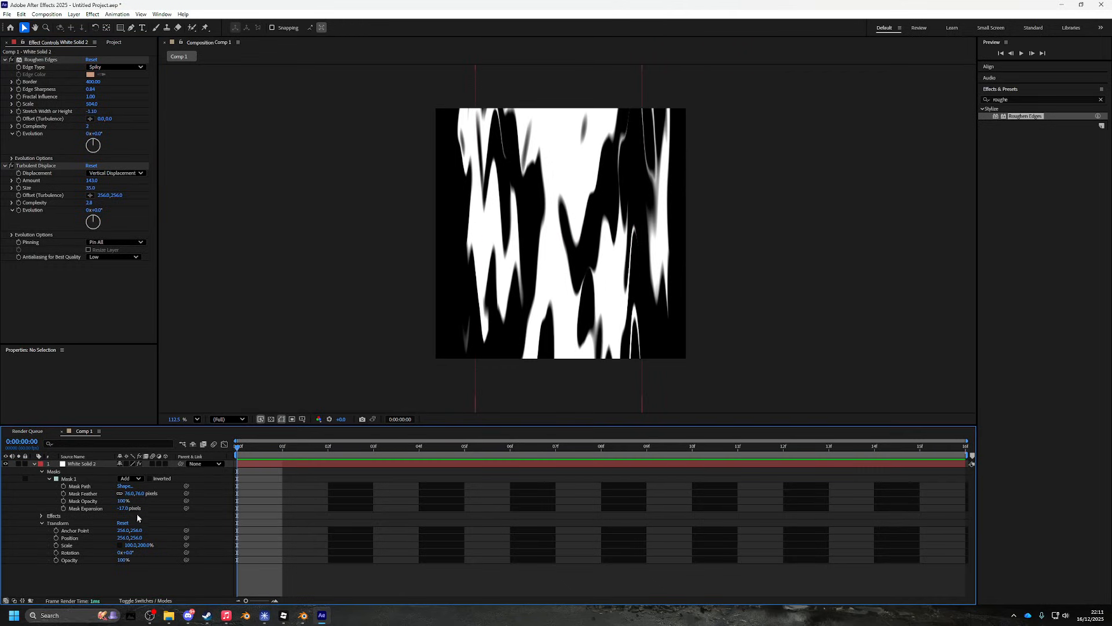
- Contract Mask Expansion to -71 pixels and rotate Roughen Edges Evolution to 0x+62°
{"action": "left_click_drag", "start_coordinate": [123, 508], "coordinate": [90, 499]}
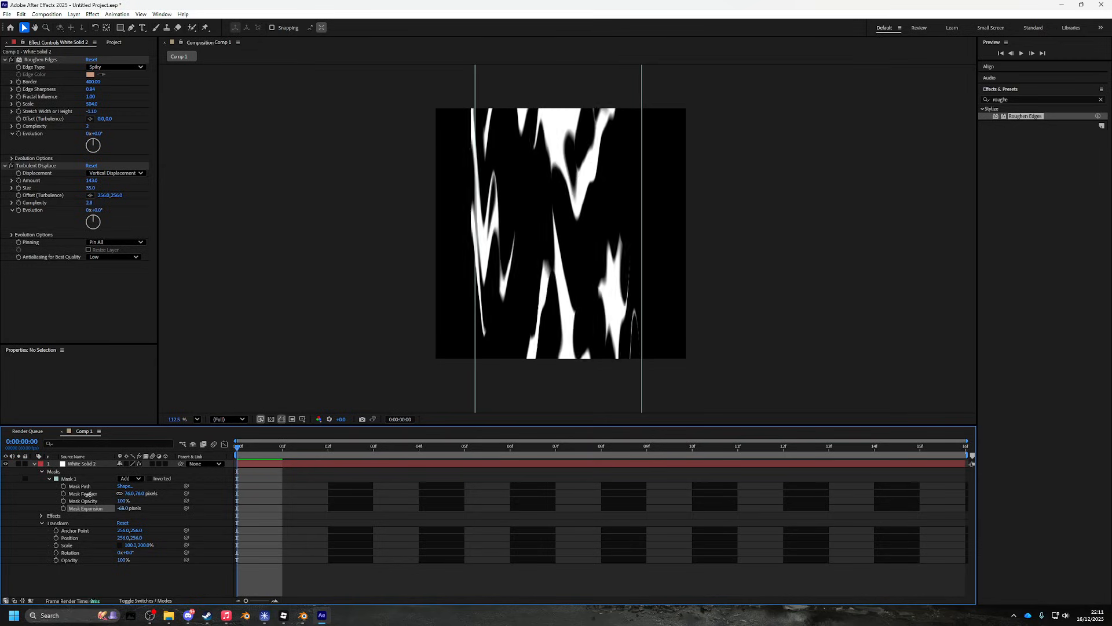
{"action": "left_click_drag", "start_coordinate": [85, 493], "coordinate": [83, 493]}
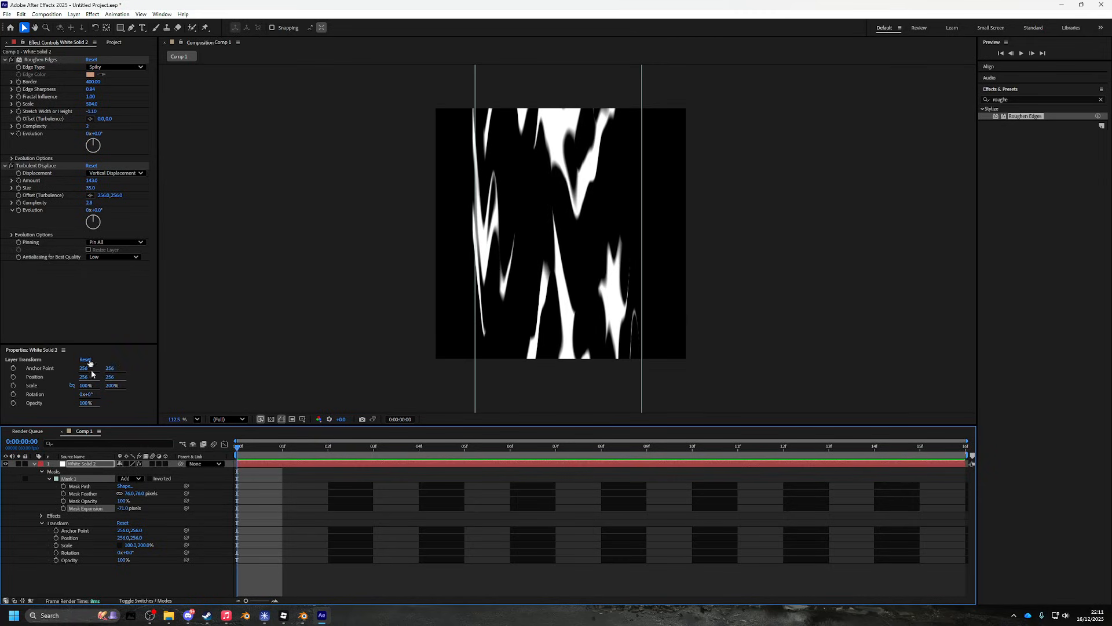
{"action": "left_click_drag", "start_coordinate": [99, 217], "coordinate": [95, 225]}
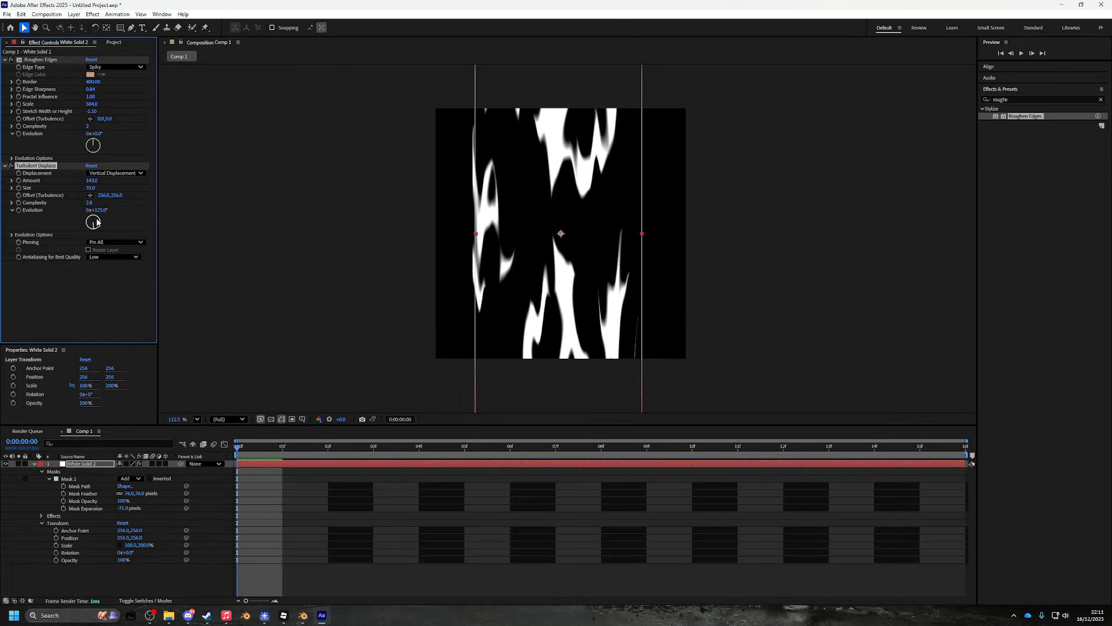
{"action": "key", "text": "ctrl+z"}
{"action": "mouse_move", "coordinate": [94, 142]}
{"action": "left_mouse_down"}
{"action": "mouse_move", "coordinate": [77, 146]}
{"action": "mouse_move", "coordinate": [102, 180]}
{"action": "mouse_move", "coordinate": [75, 134]}
{"action": "left_mouse_up"}
- Deselect the layer and select the existing Effects & Presets search text
{"action": "left_click", "coordinate": [410, 335]}
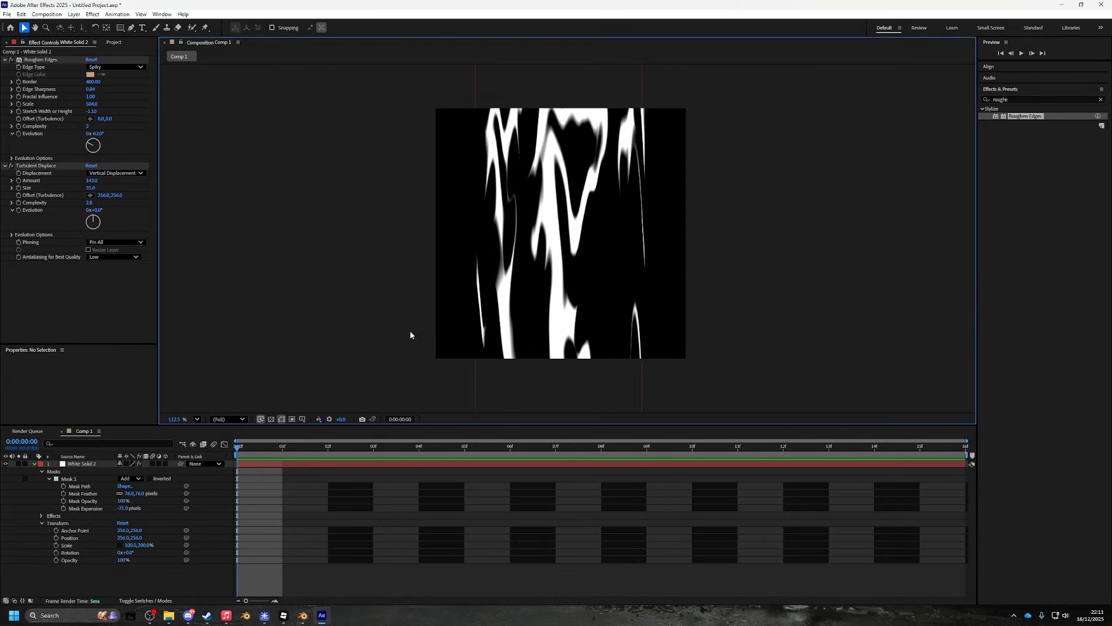
{"action": "left_click", "coordinate": [609, 535]}
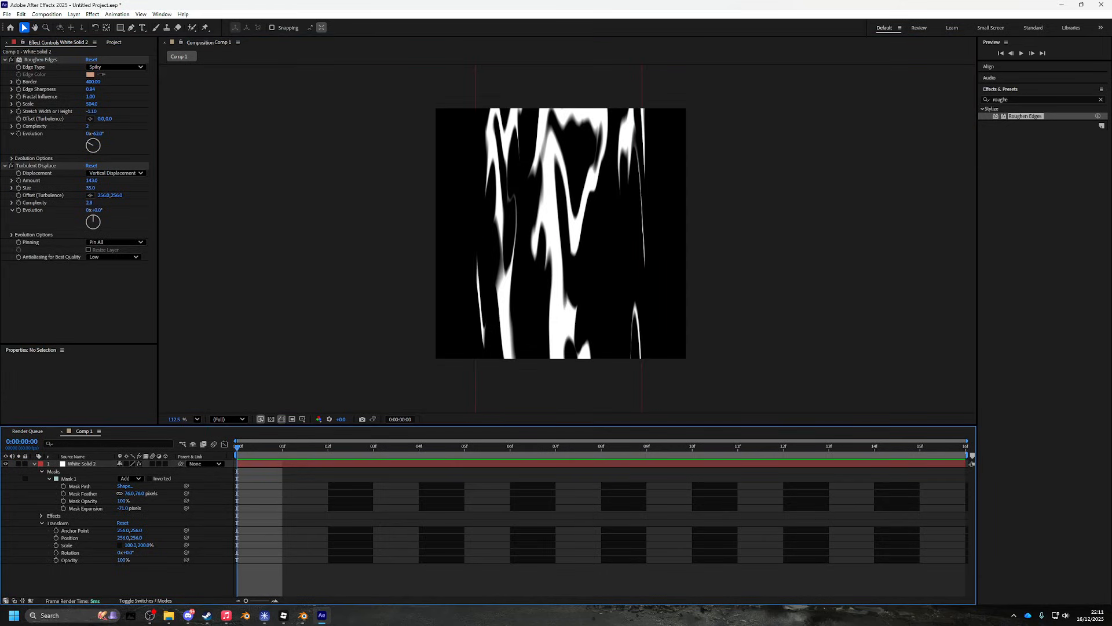
{"action": "left_click_drag", "start_coordinate": [1019, 99], "coordinate": [939, 101]}
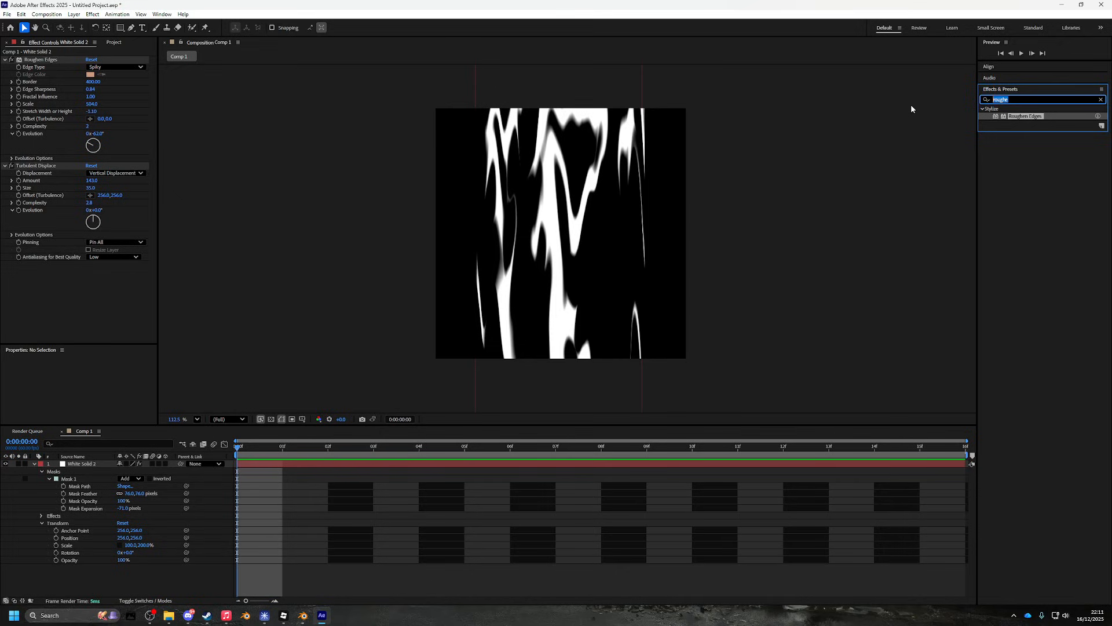
- Search 'poster', try Posterize at level 3 on the solid, then delete it
{"action": "type", "text": "poster"}
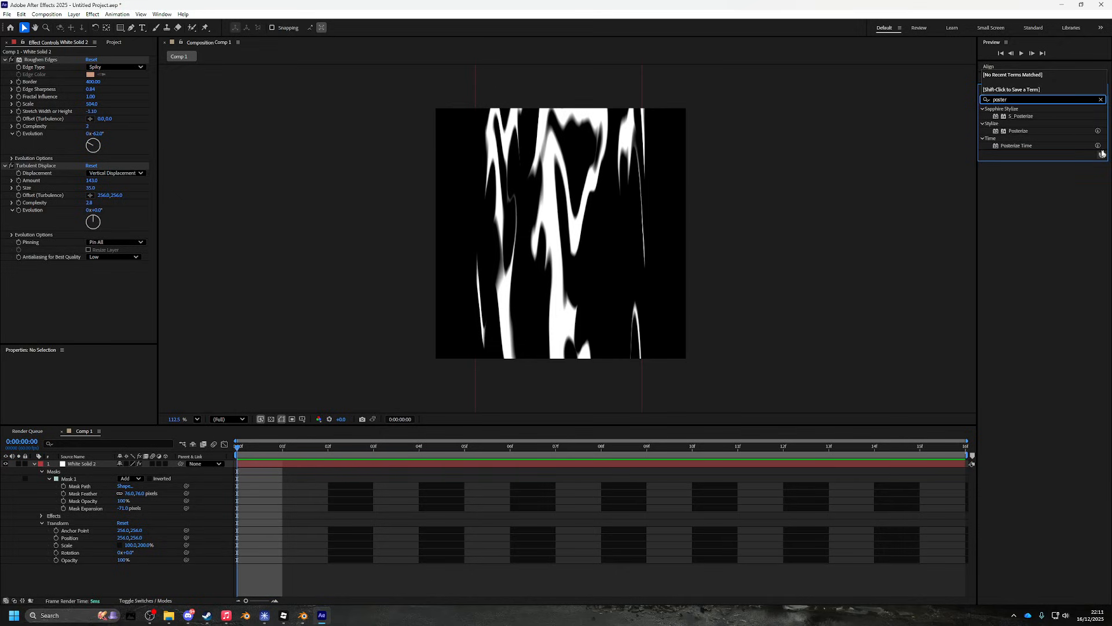
{"action": "left_click_drag", "start_coordinate": [1019, 130], "coordinate": [542, 136]}
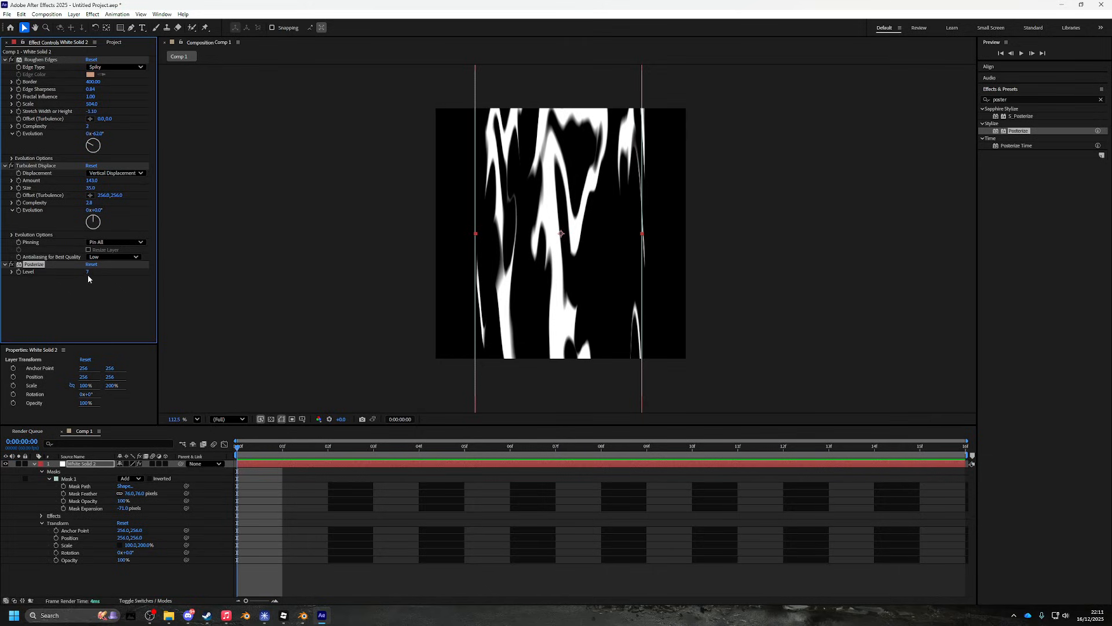
{"action": "left_click_drag", "start_coordinate": [89, 272], "coordinate": [28, 64]}
{"action": "key", "text": "Delete"}
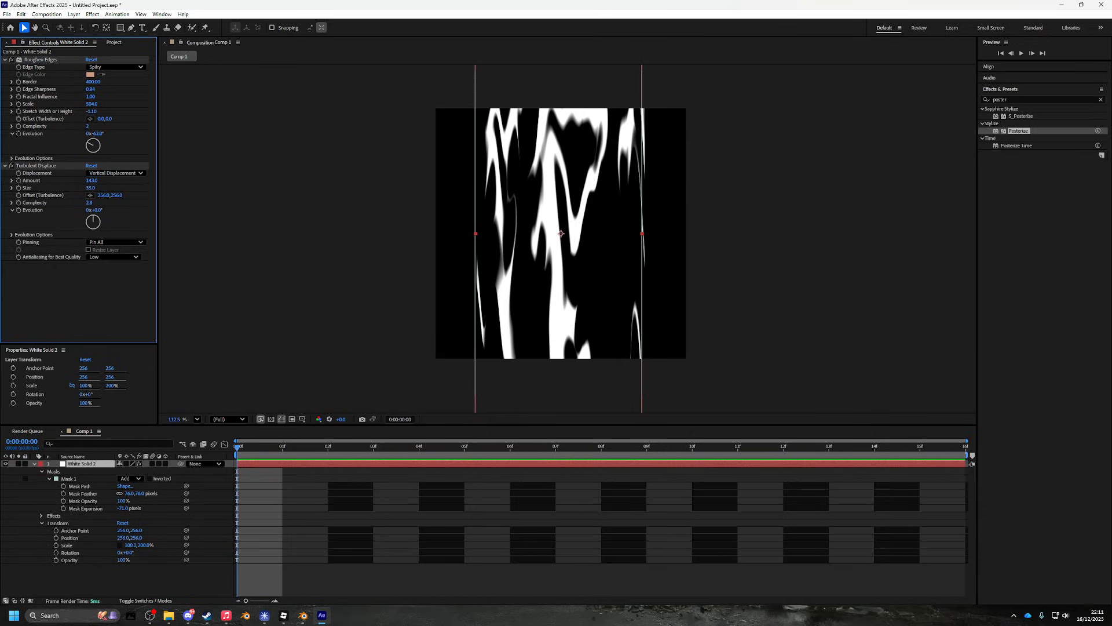
- Apply S_Posterize, move it last in the effect stack, and set Amount to 0.64
{"action": "left_click_drag", "start_coordinate": [1024, 116], "coordinate": [72, 59]}
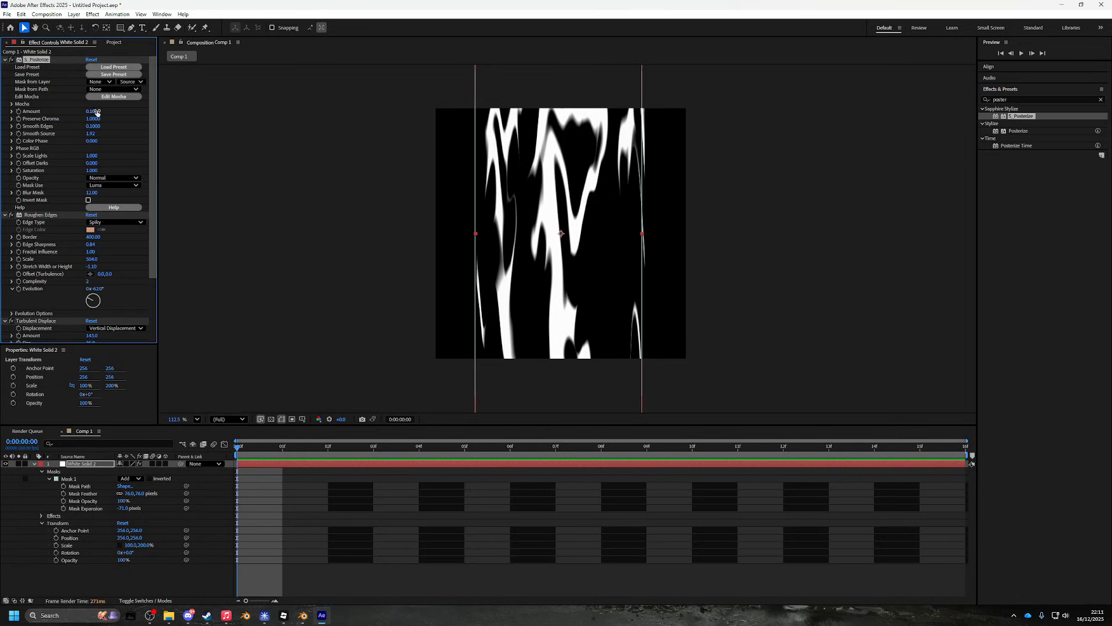
{"action": "left_click_drag", "start_coordinate": [97, 112], "coordinate": [60, 119]}
{"action": "left_click", "coordinate": [4, 215]}
{"action": "left_click", "coordinate": [5, 223]}
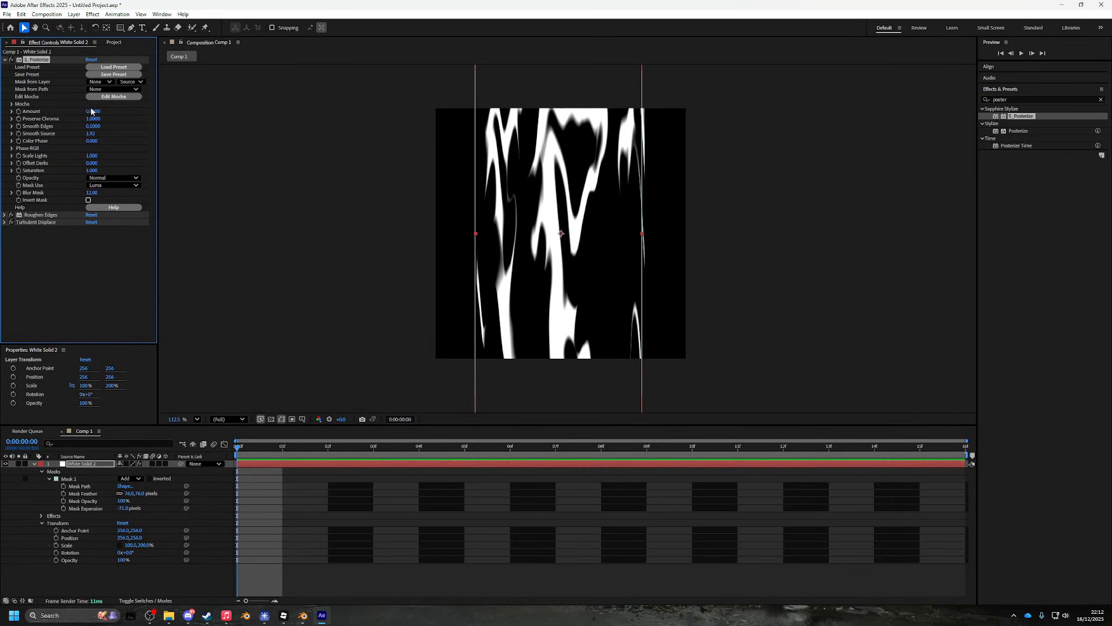
{"action": "left_click_drag", "start_coordinate": [95, 111], "coordinate": [129, 106]}
{"action": "left_click_drag", "start_coordinate": [38, 60], "coordinate": [58, 224]}
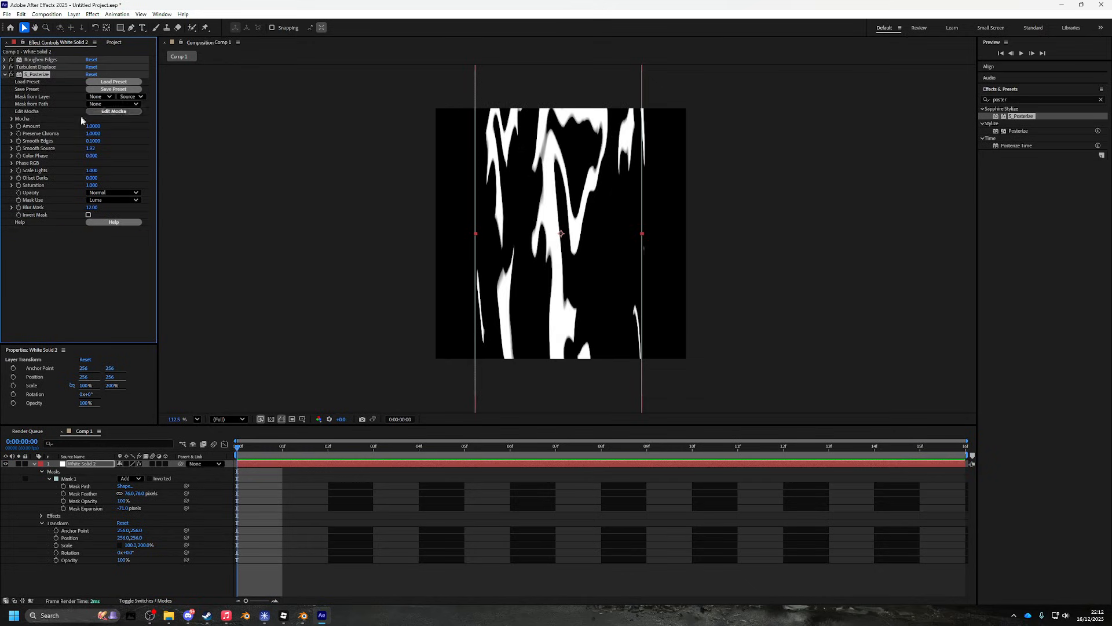
{"action": "left_click_drag", "start_coordinate": [96, 127], "coordinate": [112, 132]}
- Deselect the layer, frame the whole texture in the viewer, and collapse S_Posterize
{"action": "left_click", "coordinate": [548, 499]}
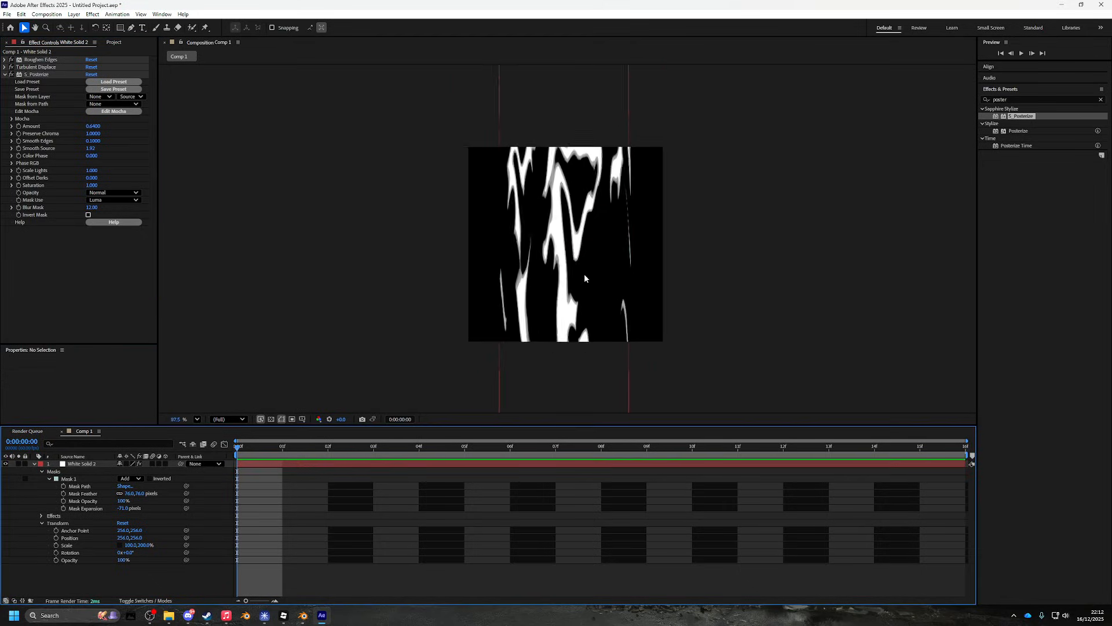
{"action": "scroll", "coordinate": [582, 273], "scroll_direction": "down", "scroll_amount": 2}
{"action": "scroll", "coordinate": [582, 273], "scroll_direction": "up", "scroll_amount": 4}
{"action": "scroll", "coordinate": [564, 260], "scroll_direction": "up", "scroll_amount": 2}
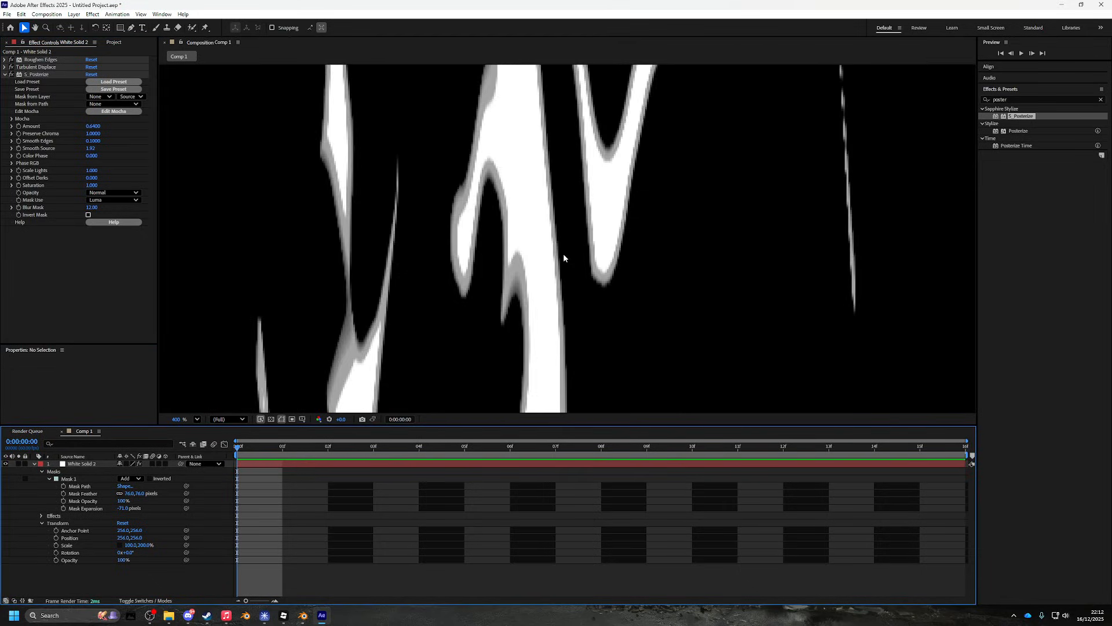
{"action": "scroll", "coordinate": [563, 252], "scroll_direction": "down", "scroll_amount": 5}
{"action": "scroll", "coordinate": [581, 239], "scroll_direction": "up", "scroll_amount": 2}
{"action": "mouse_move", "coordinate": [582, 239]}
{"action": "left_mouse_down"}
{"action": "mouse_move", "coordinate": [576, 328]}
{"action": "mouse_move", "coordinate": [583, 241]}
{"action": "left_mouse_up"}
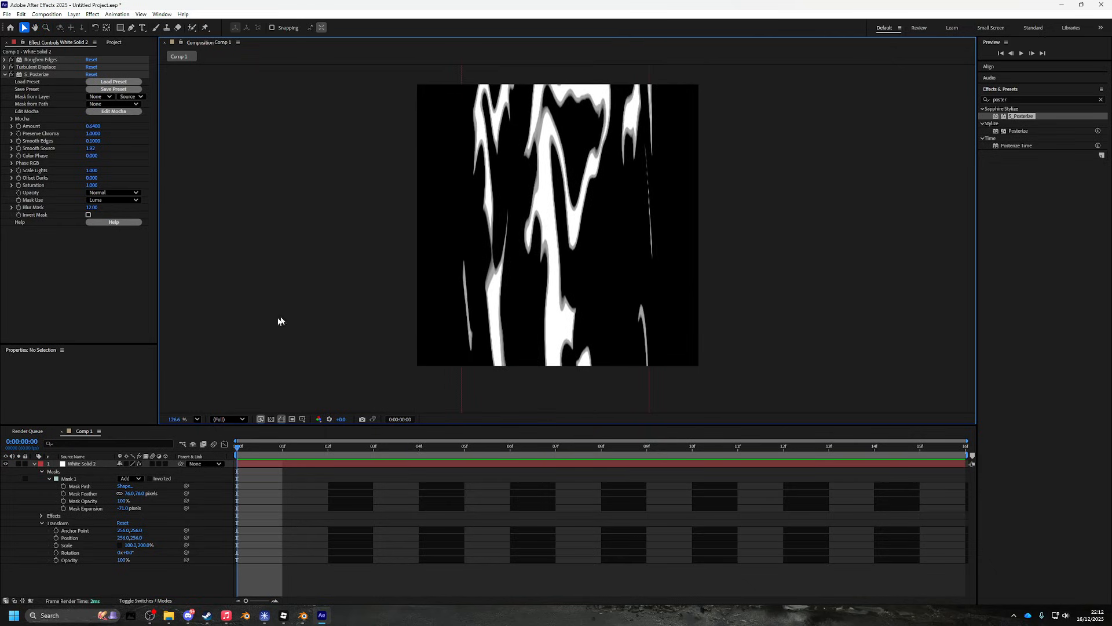
{"action": "left_click", "coordinate": [35, 67]}
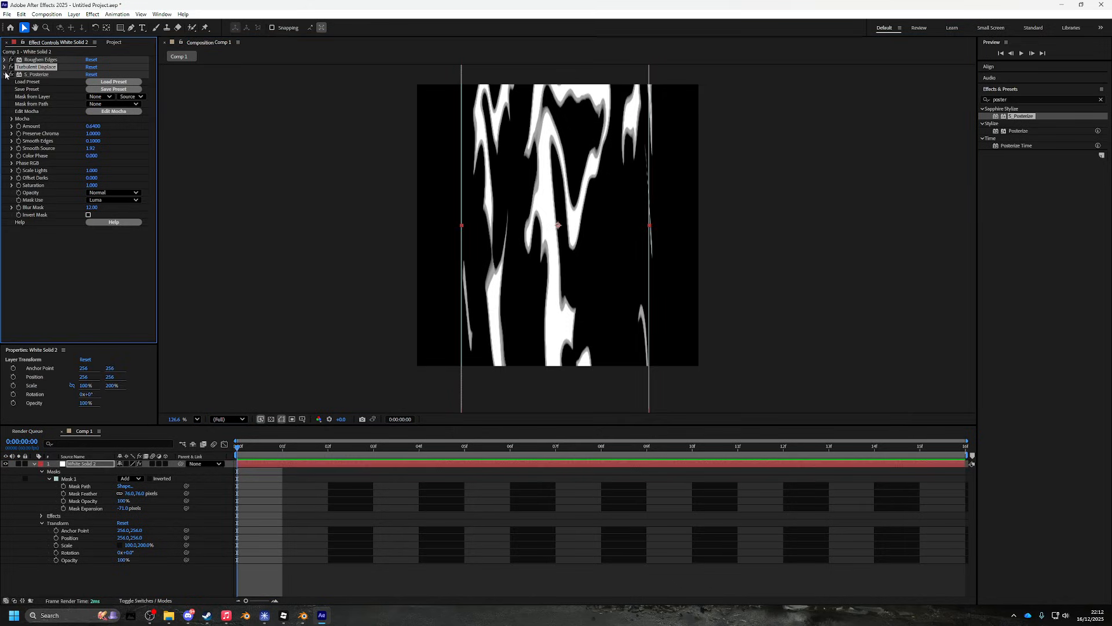
{"action": "left_click", "coordinate": [5, 74]}
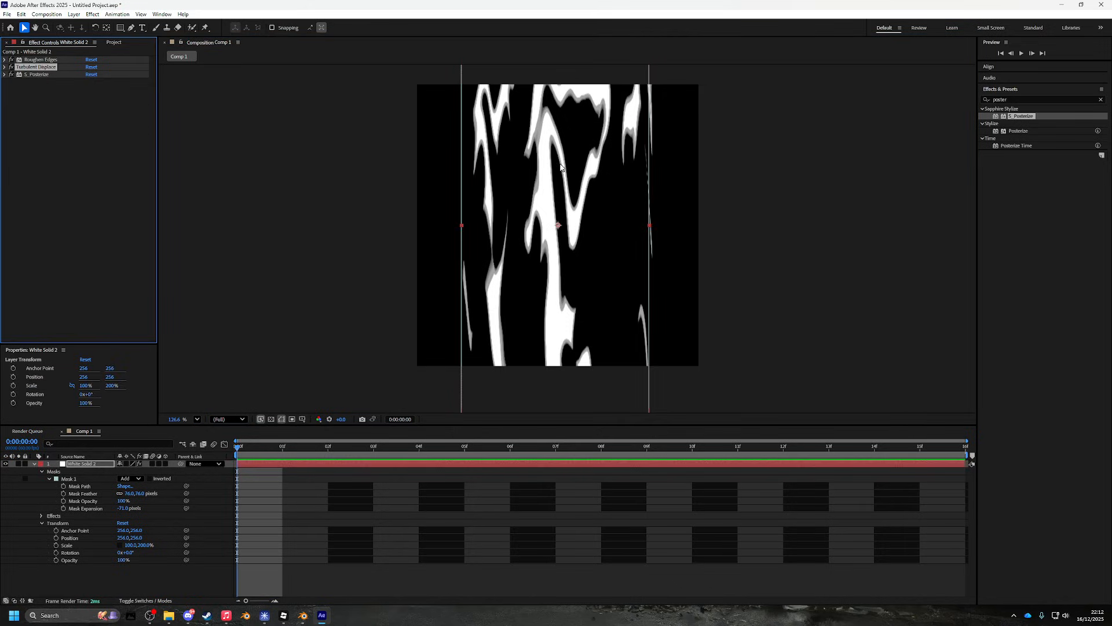
- Adjust Roughen Edges Stretch Width or Height and widen Mask Expansion to about -7 pixels
{"action": "left_click", "coordinate": [4, 67]}
{"action": "left_click", "coordinate": [5, 60]}
{"action": "left_click_drag", "start_coordinate": [93, 114], "coordinate": [88, 108]}
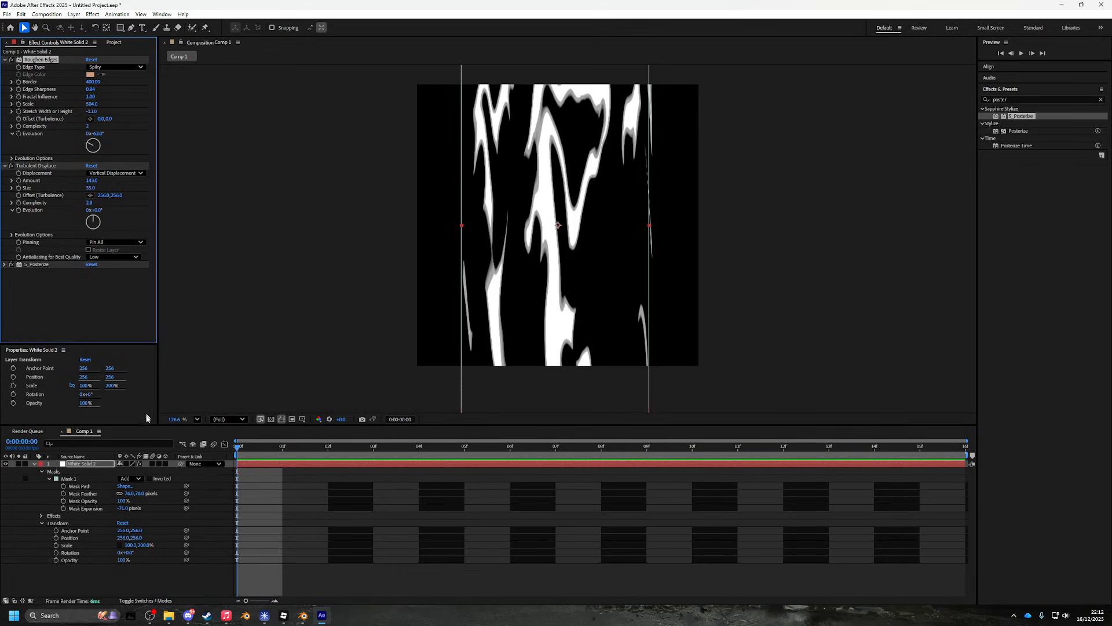
{"action": "left_click_drag", "start_coordinate": [123, 508], "coordinate": [69, 487]}
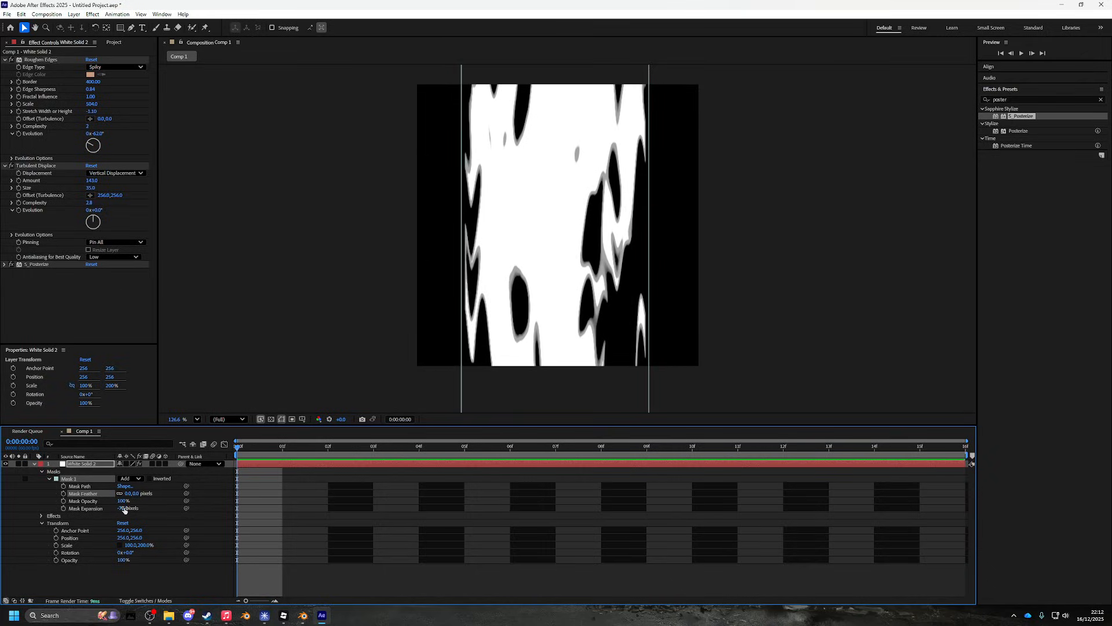
- Keyframe Mask Expansion from -46 pixels at frame 0 to -132 pixels at frame 15
{"action": "left_click_drag", "start_coordinate": [124, 509], "coordinate": [101, 501]}
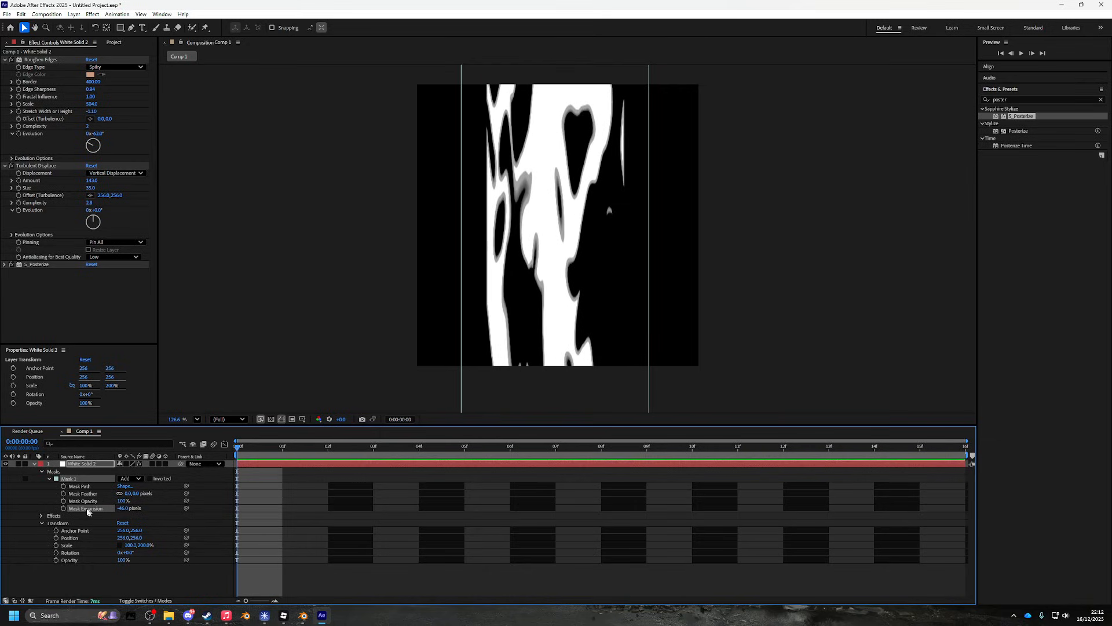
{"action": "left_click", "coordinate": [64, 508]}
{"action": "left_click_drag", "start_coordinate": [277, 457], "coordinate": [890, 453]}
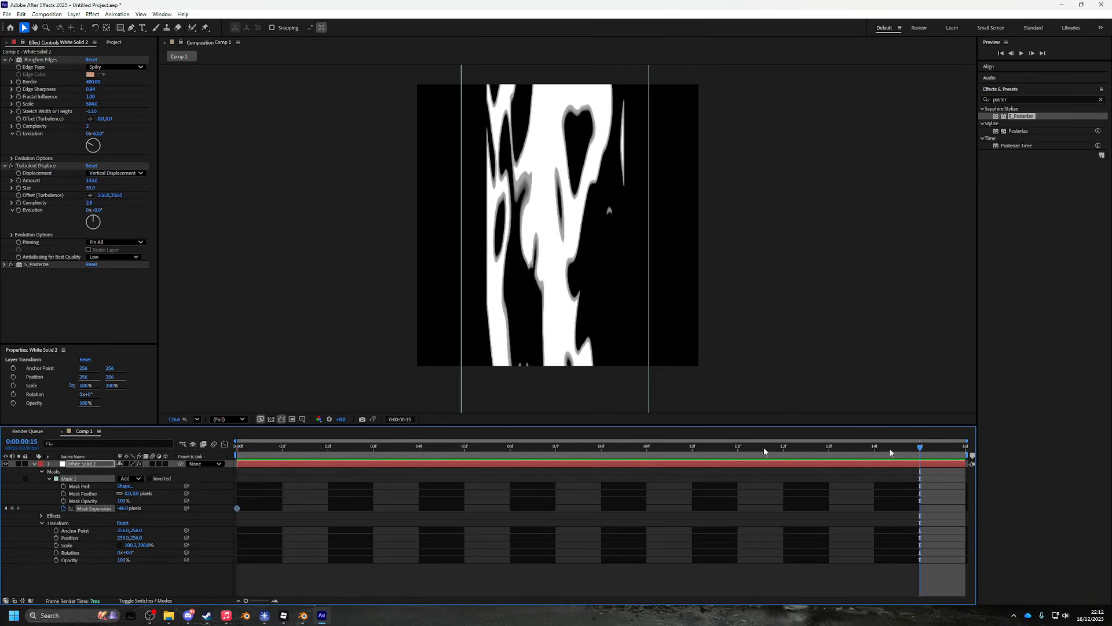
{"action": "left_click_drag", "start_coordinate": [122, 508], "coordinate": [81, 509]}
- Preview the mask contraction animation, checking frame 9
{"action": "key", "text": "space"}
{"action": "key", "text": "space"}
{"action": "left_click_drag", "start_coordinate": [239, 448], "coordinate": [641, 472]}
{"action": "key", "text": "space"}
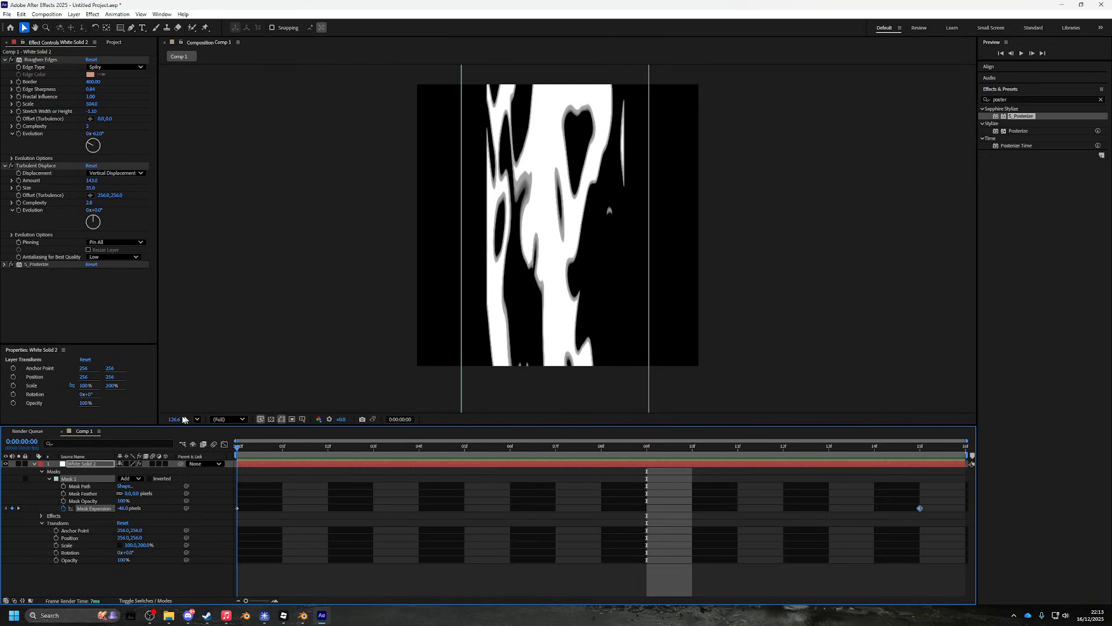
{"action": "key", "text": "space"}
{"action": "left_click", "coordinate": [303, 615]}
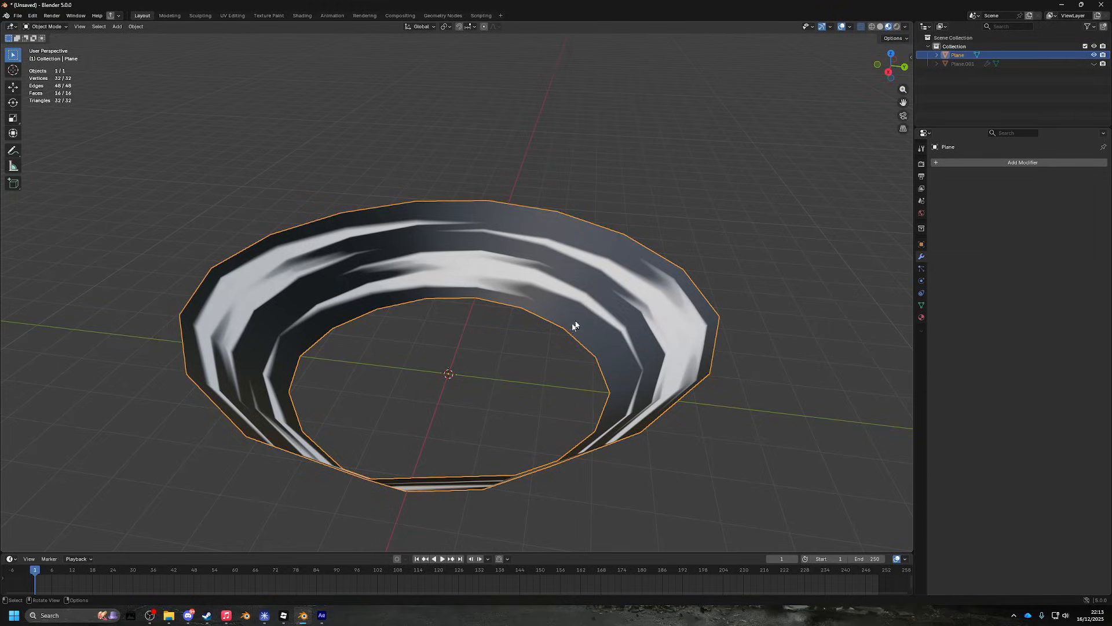
{"action": "left_click_drag", "start_coordinate": [588, 349], "coordinate": [566, 364]}
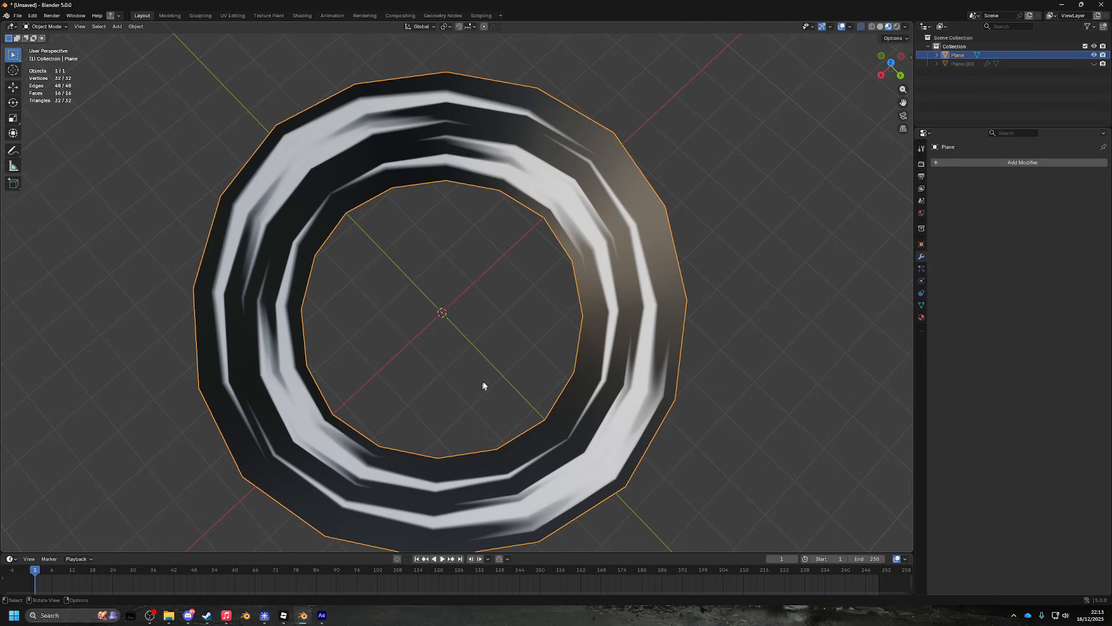
{"action": "left_click_drag", "start_coordinate": [509, 386], "coordinate": [393, 399]}
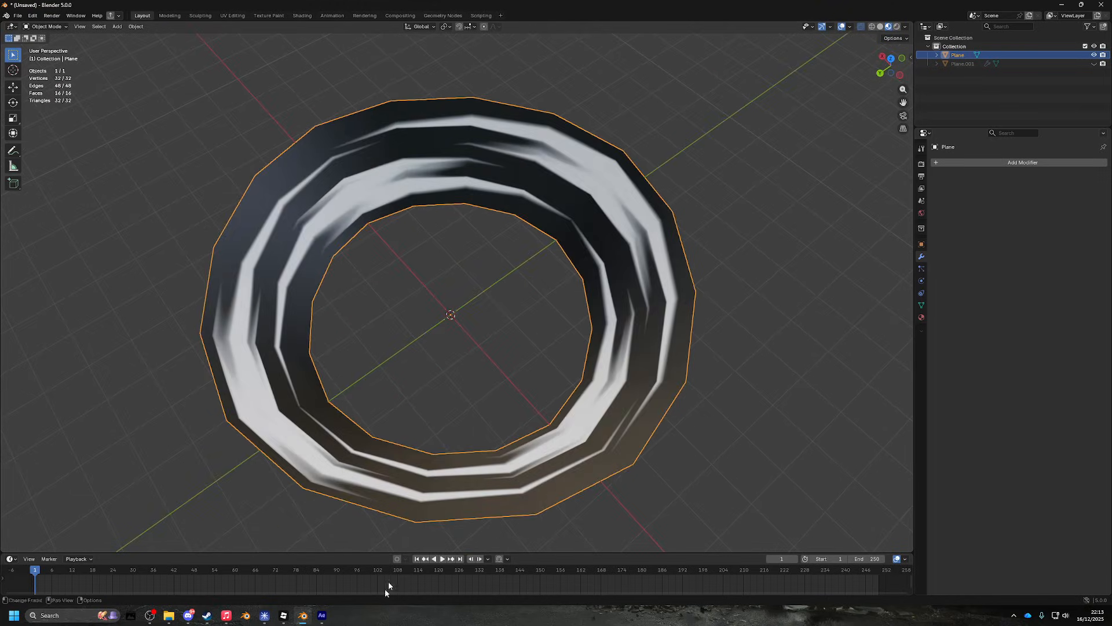
{"action": "left_click", "coordinate": [322, 617]}
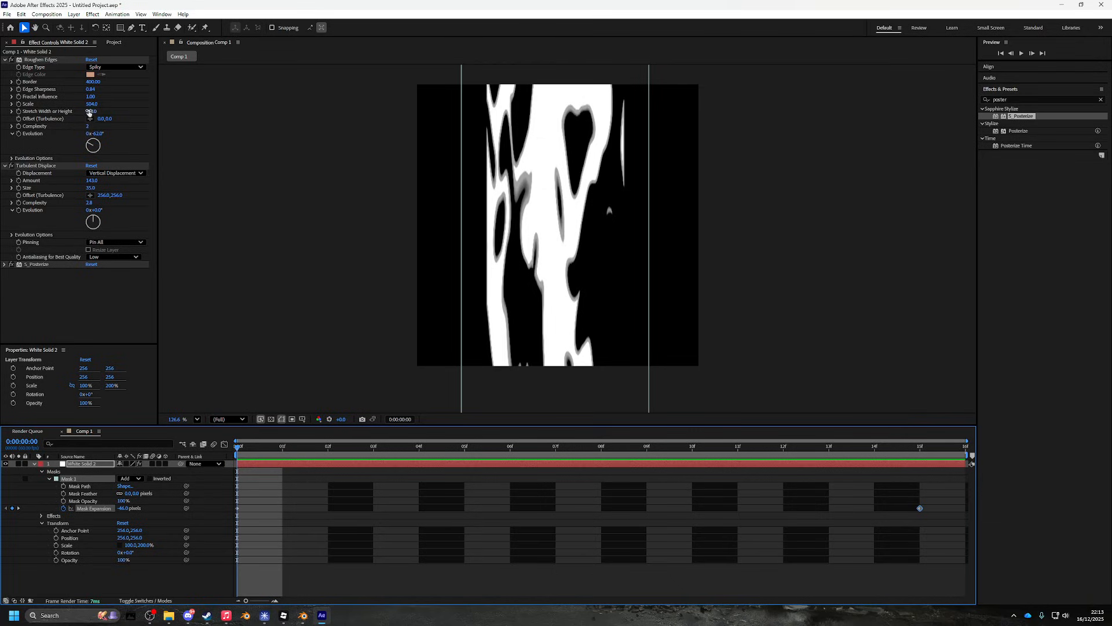
- Change Roughen Edges Stretch Width or Height to -2.40 and preview the comp
{"action": "left_click_drag", "start_coordinate": [88, 112], "coordinate": [83, 107]}
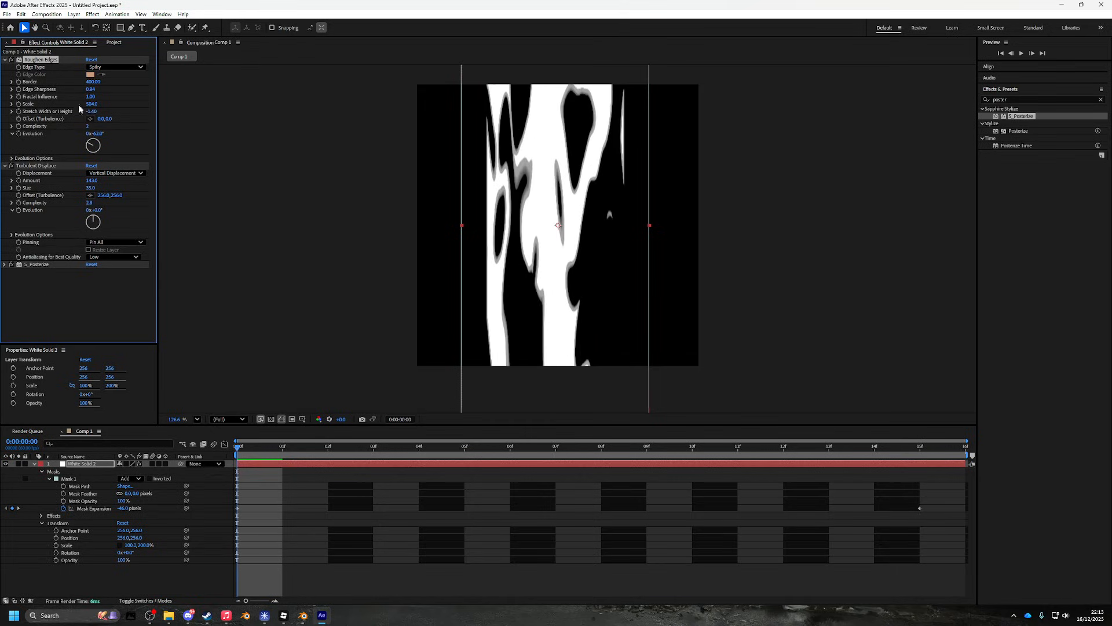
{"action": "left_click", "coordinate": [255, 448]}
{"action": "key", "text": "space"}
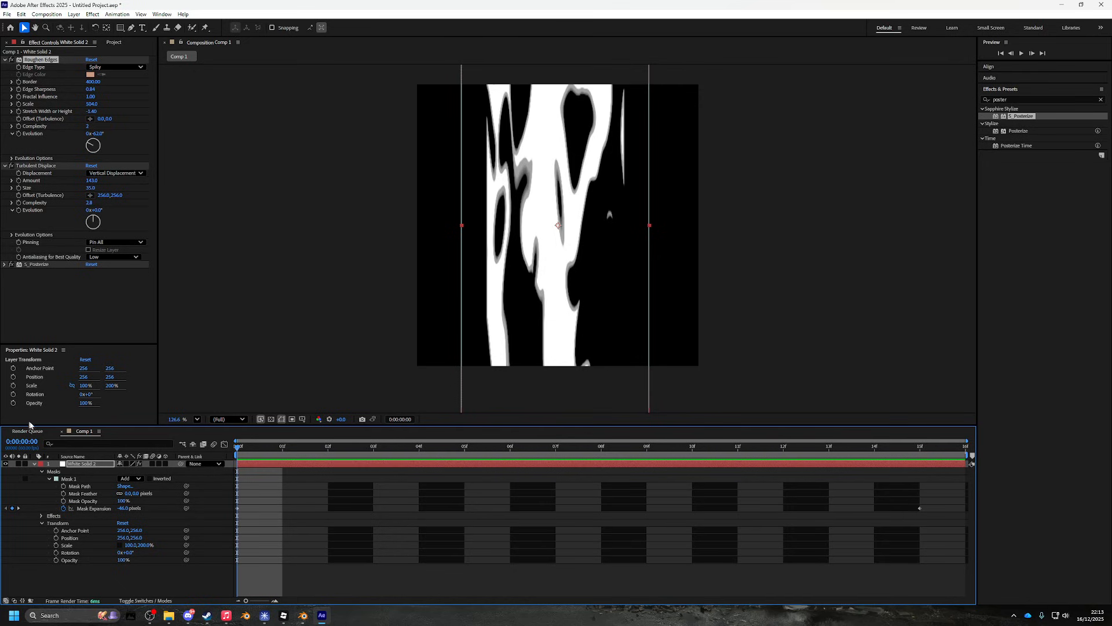
{"action": "left_click", "coordinate": [150, 615]}
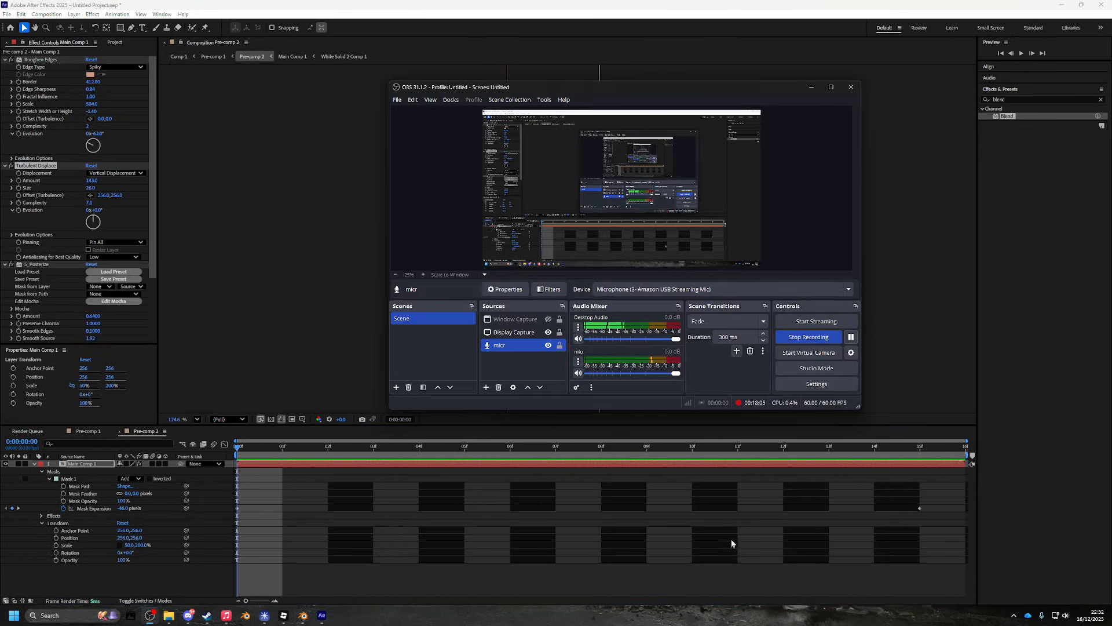
- Select Main Comp 1 in Pre-comp 2 and switch off its S_Posterize effect
{"action": "left_click", "coordinate": [754, 511]}
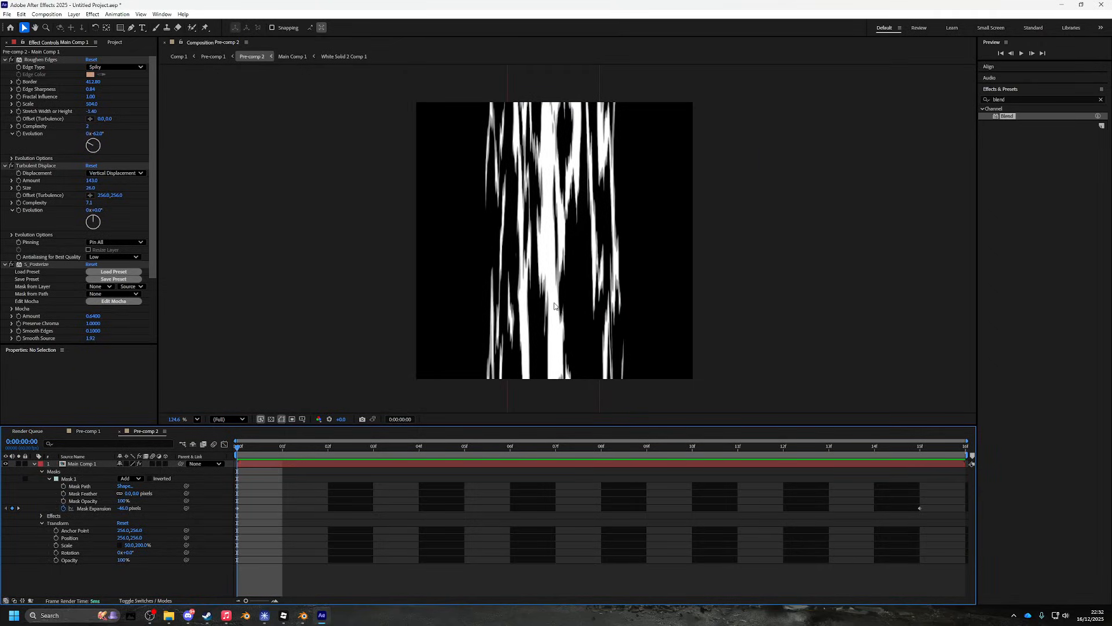
{"action": "left_click", "coordinate": [87, 463]}
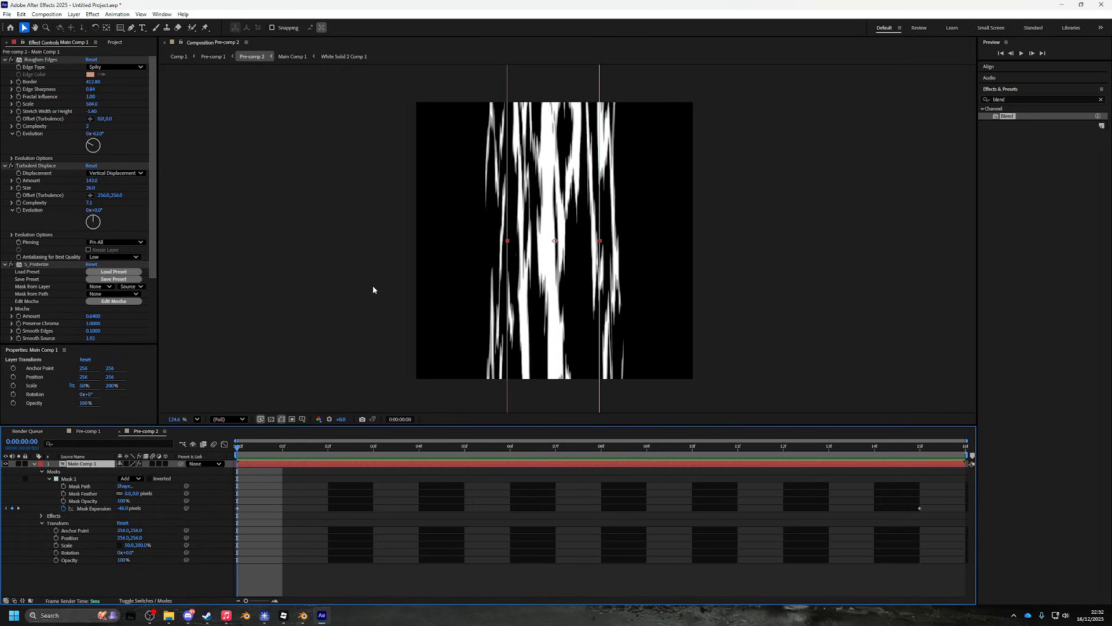
{"action": "left_click", "coordinate": [14, 265]}
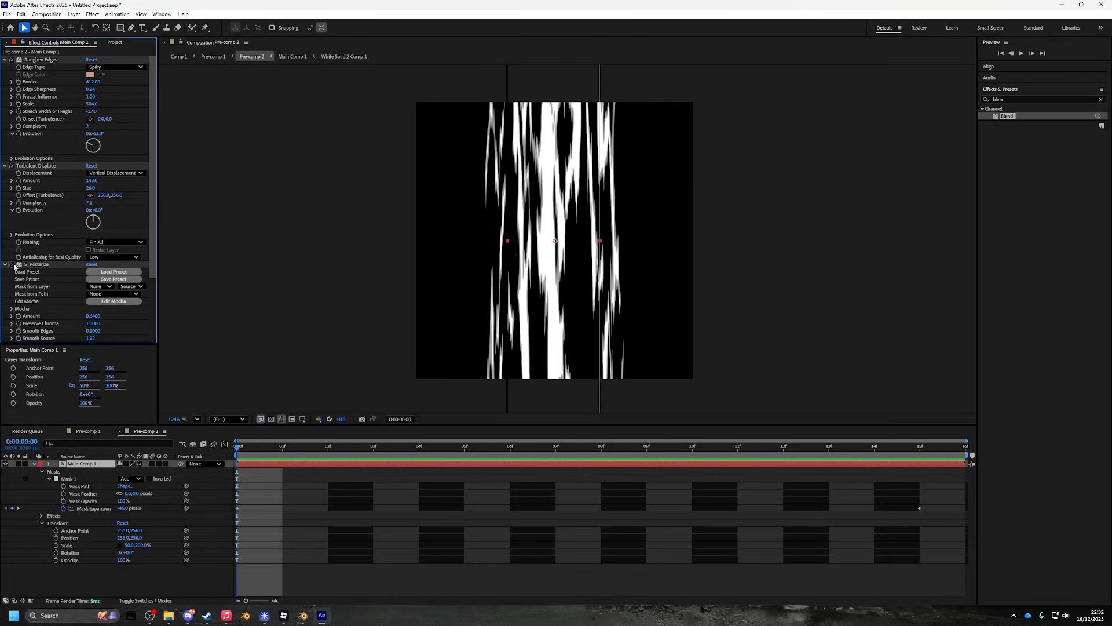
{"action": "left_click", "coordinate": [27, 265]}
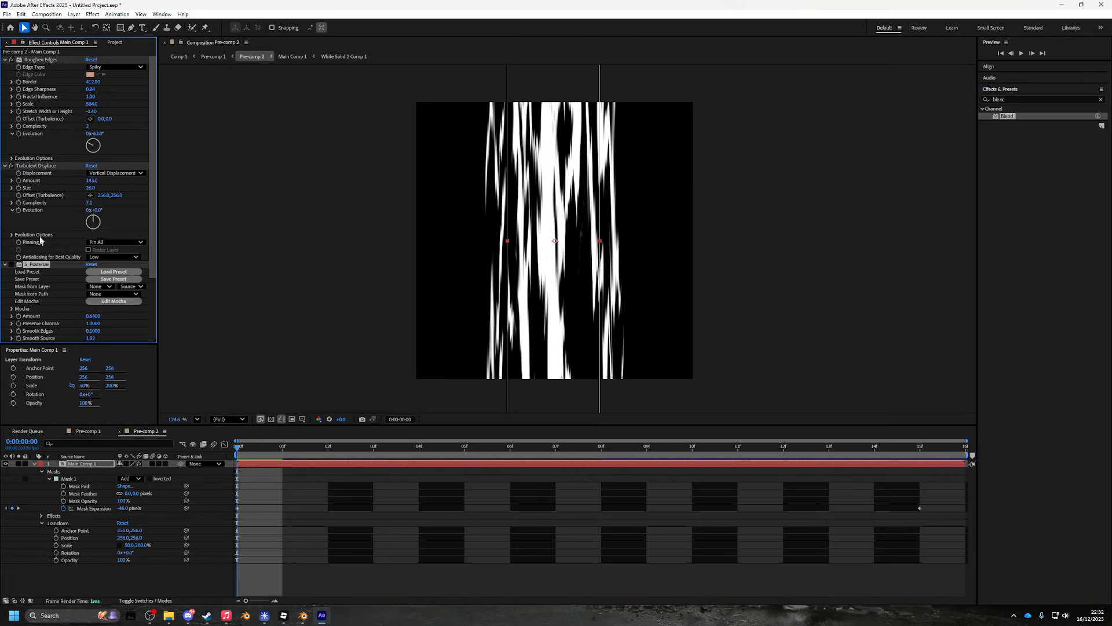
- Lower Roughen Edges Edge Sharpness to 0.11 and inspect the softened streaks
{"action": "left_click_drag", "start_coordinate": [91, 89], "coordinate": [43, 91]}
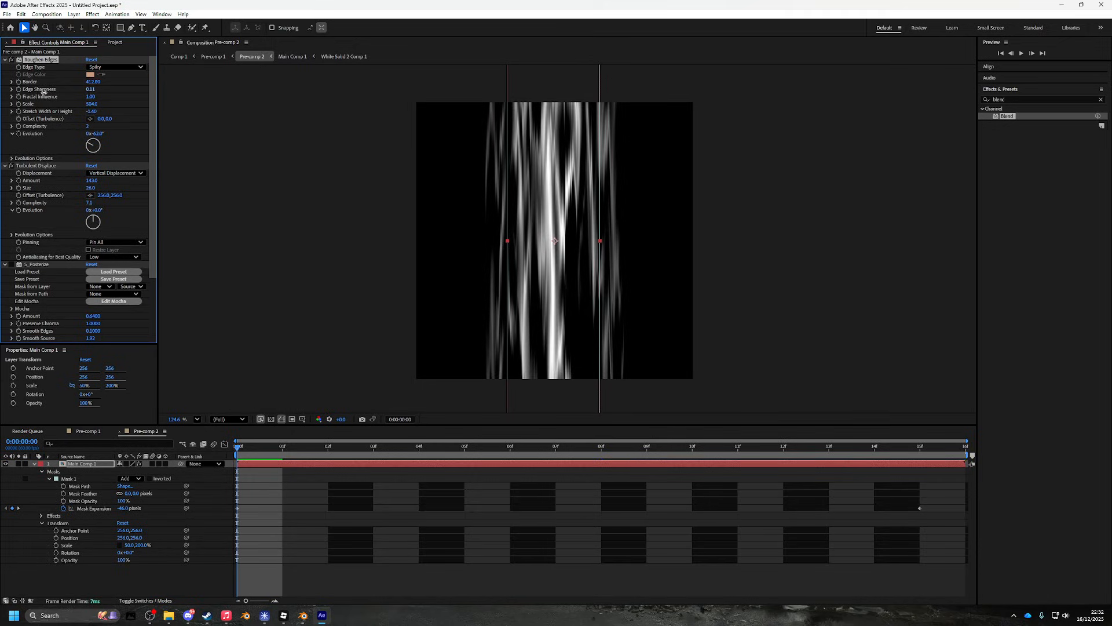
{"action": "scroll", "coordinate": [582, 240], "scroll_direction": "up", "scroll_amount": 2}
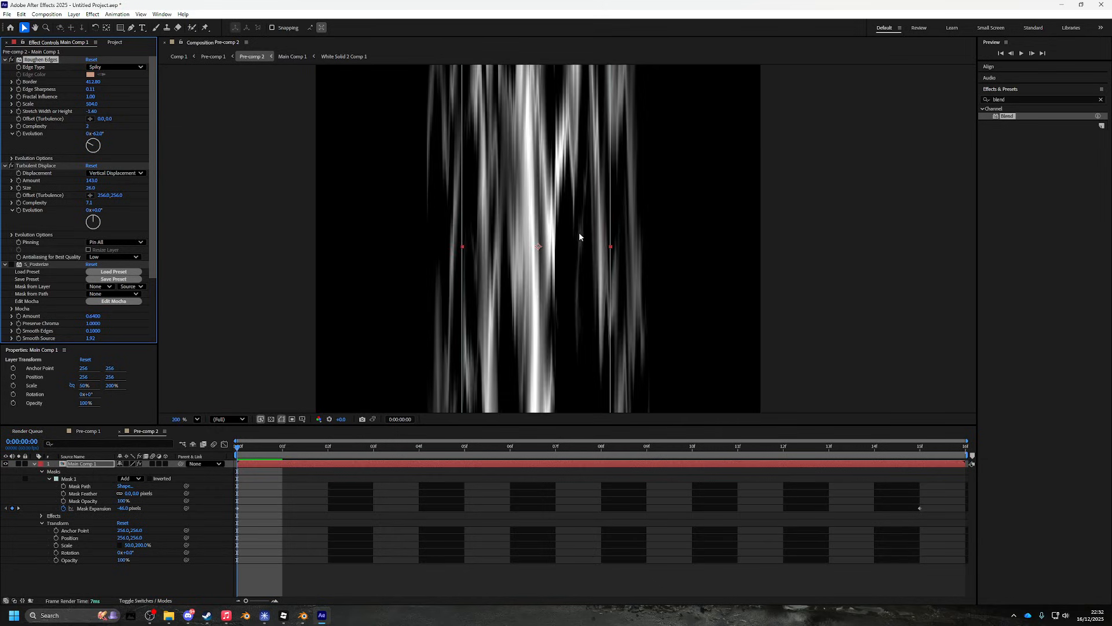
{"action": "scroll", "coordinate": [578, 231], "scroll_direction": "down", "scroll_amount": 3}
{"action": "scroll", "coordinate": [591, 255], "scroll_direction": "up", "scroll_amount": 3}
{"action": "scroll", "coordinate": [579, 243], "scroll_direction": "down", "scroll_amount": 4}
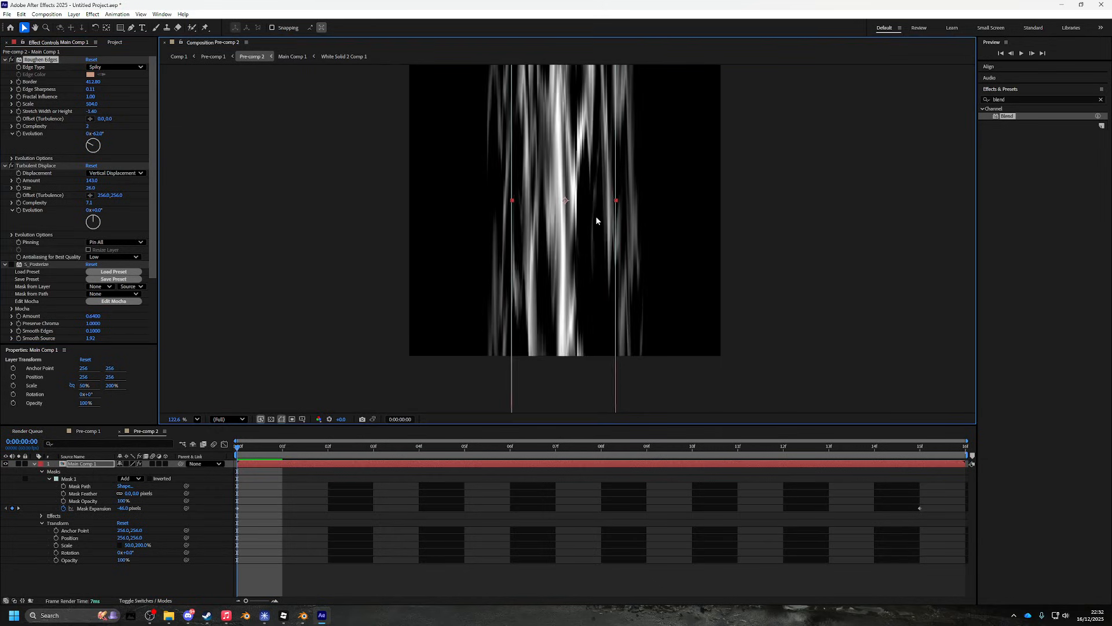
{"action": "scroll", "coordinate": [591, 273], "scroll_direction": "up", "scroll_amount": 3}
{"action": "left_click_drag", "start_coordinate": [592, 189], "coordinate": [591, 235]}
{"action": "scroll", "coordinate": [596, 260], "scroll_direction": "down", "scroll_amount": 2}
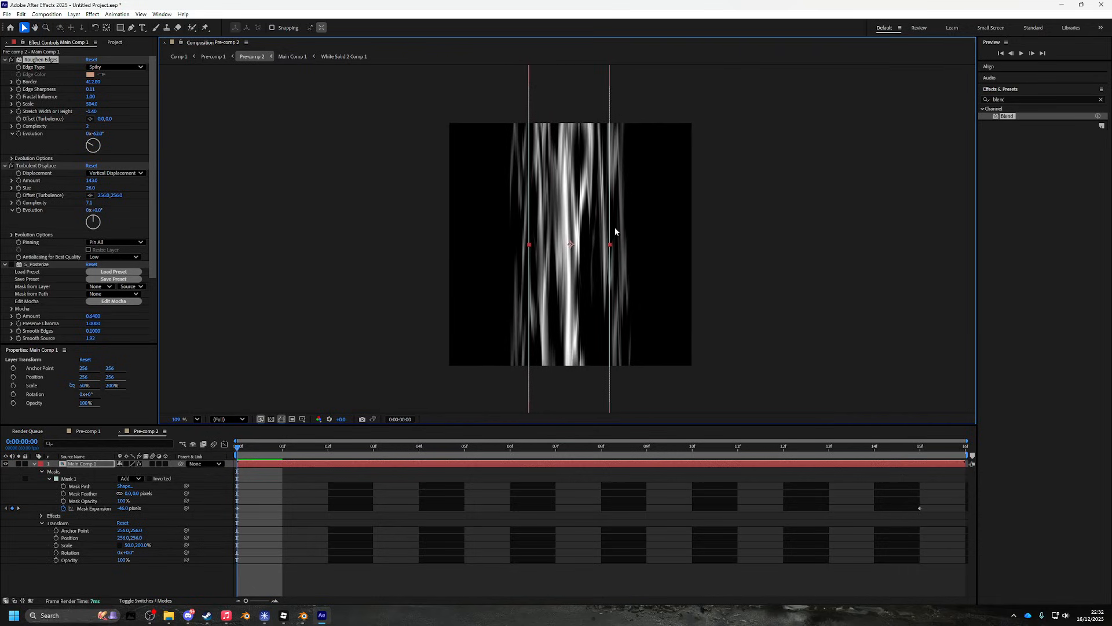
- Open Pre-comp 1 and scrub through its frames, checking frame 14
{"action": "left_click", "coordinate": [92, 432]}
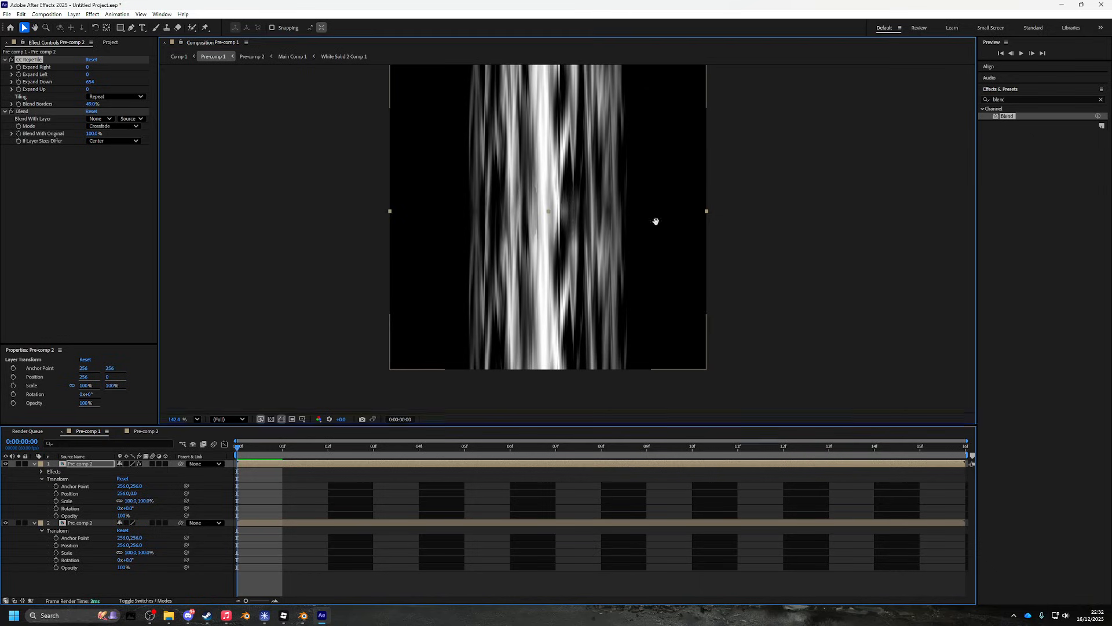
{"action": "scroll", "coordinate": [637, 299], "scroll_direction": "up", "scroll_amount": 2}
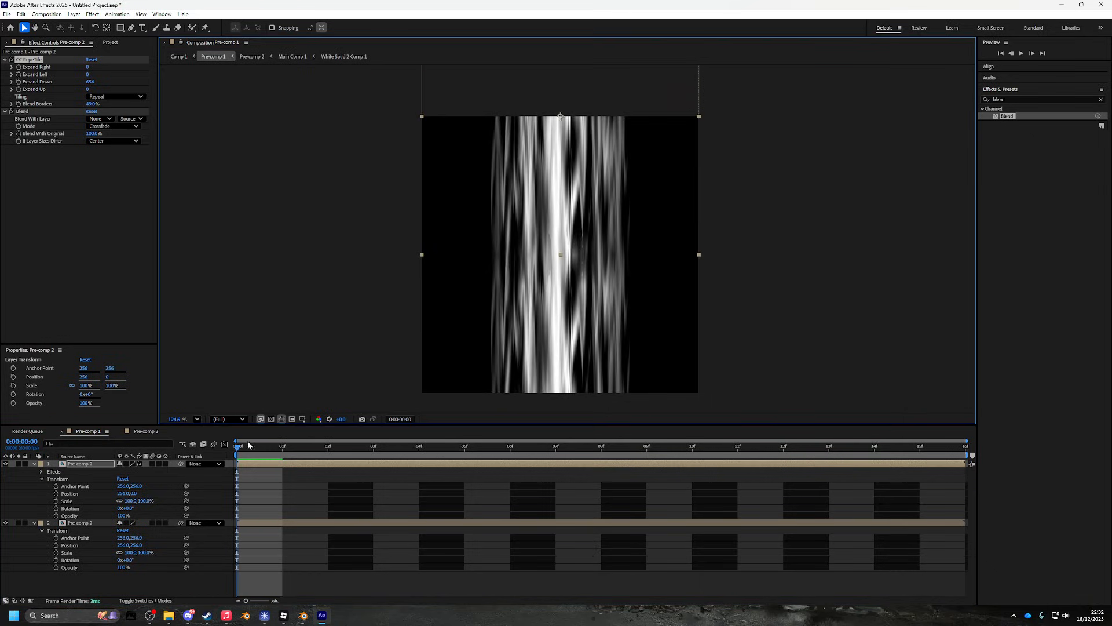
{"action": "left_click_drag", "start_coordinate": [249, 446], "coordinate": [87, 470]}
{"action": "scroll", "coordinate": [664, 264], "scroll_direction": "down", "scroll_amount": 2}
{"action": "left_click_drag", "start_coordinate": [629, 279], "coordinate": [613, 241]}
{"action": "key", "text": "v"}
{"action": "scroll", "coordinate": [612, 240], "scroll_direction": "up", "scroll_amount": 2}
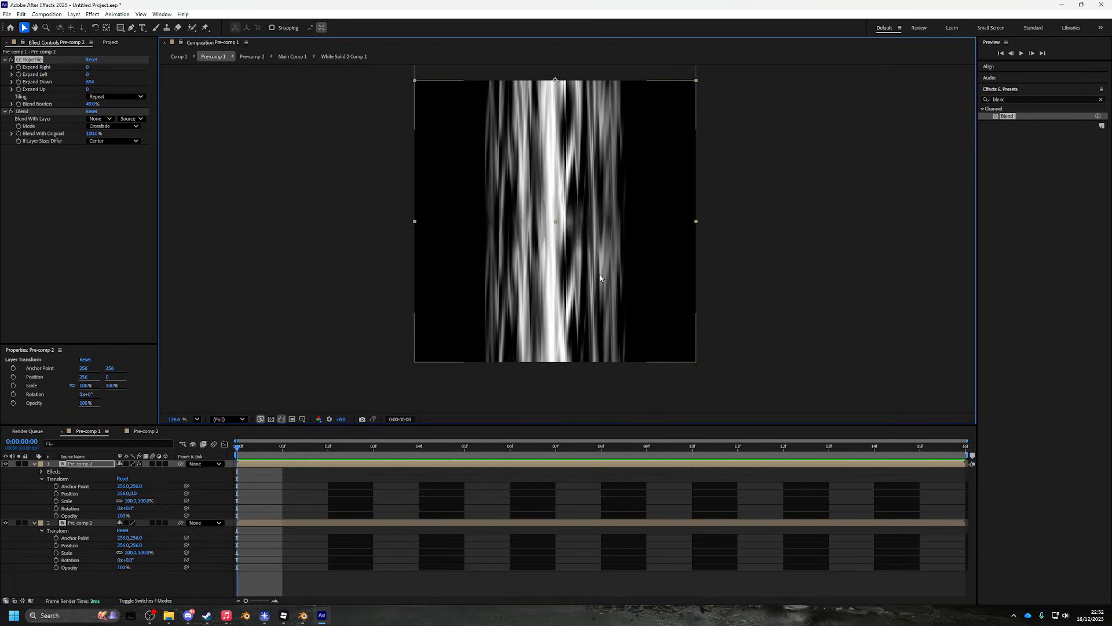
{"action": "left_click_drag", "start_coordinate": [293, 455], "coordinate": [149, 451]}
- Turn S_Posterize back on in Pre-comp 2 and return to Pre-comp 1
{"action": "left_click", "coordinate": [141, 432]}
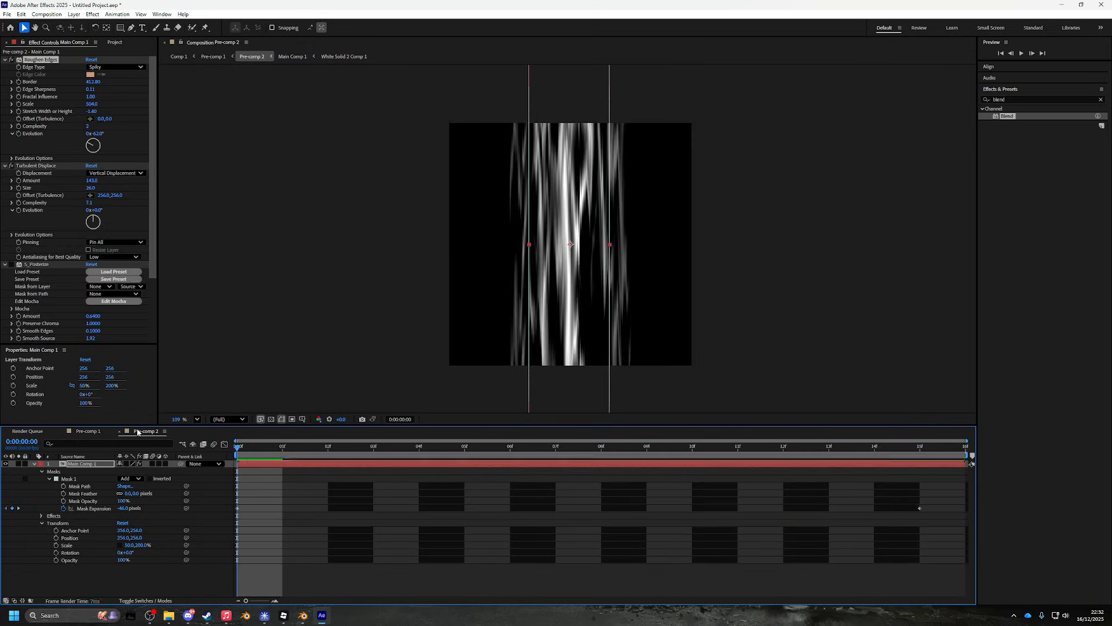
{"action": "left_click", "coordinate": [16, 264]}
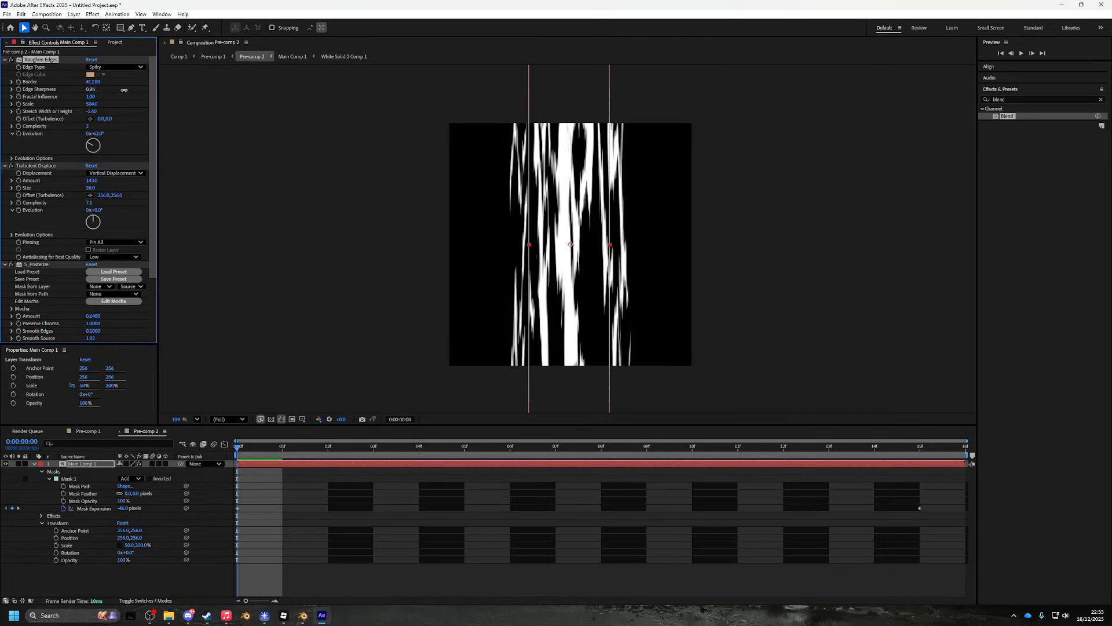
{"action": "left_click", "coordinate": [93, 431]}
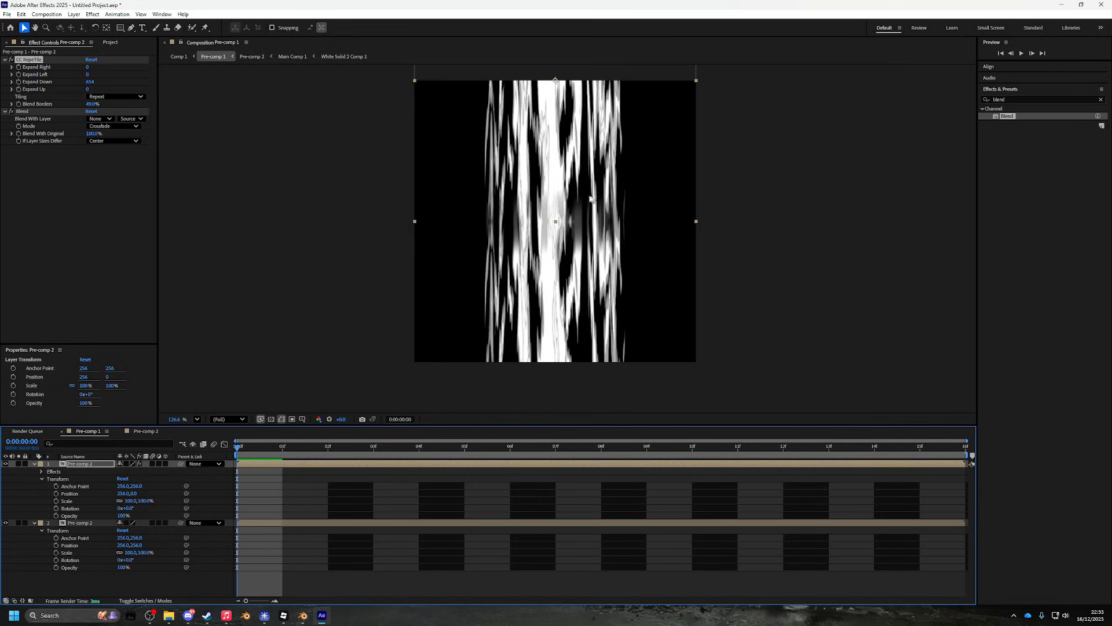
- Compare with the top layer hidden and shown, then preview Pre-comp 1
{"action": "left_click", "coordinate": [6, 464]}
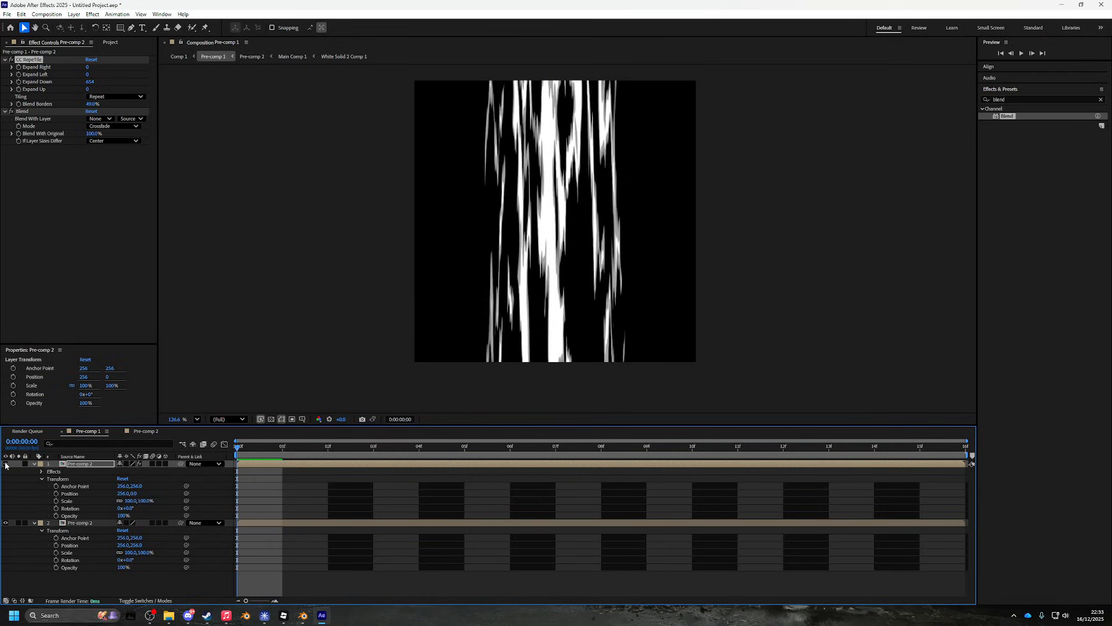
{"action": "left_click", "coordinate": [6, 464]}
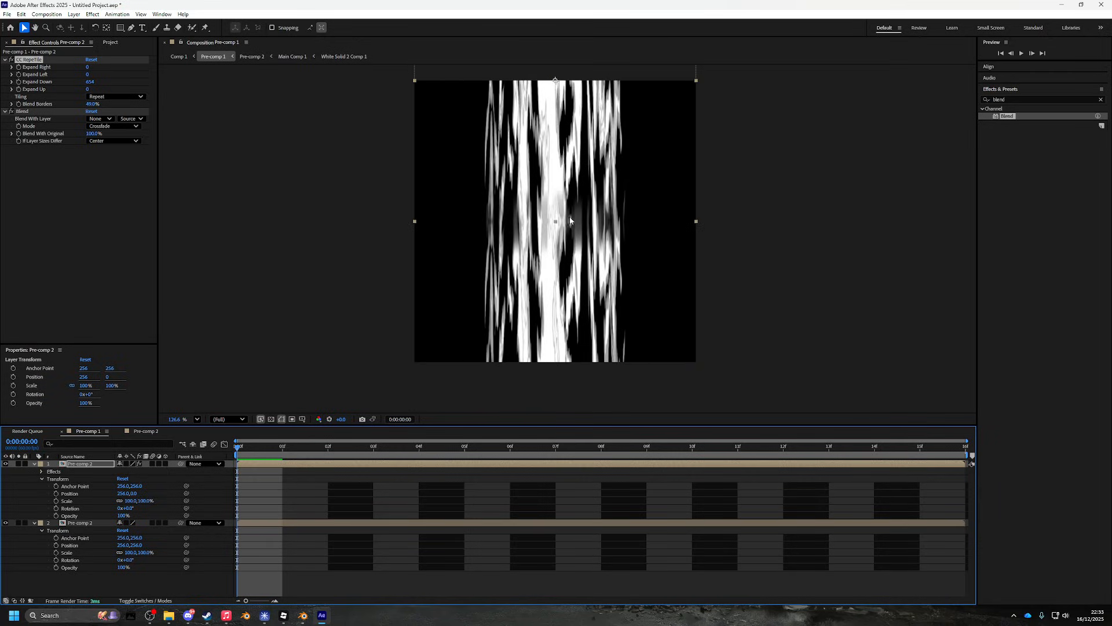
{"action": "key", "text": "space"}
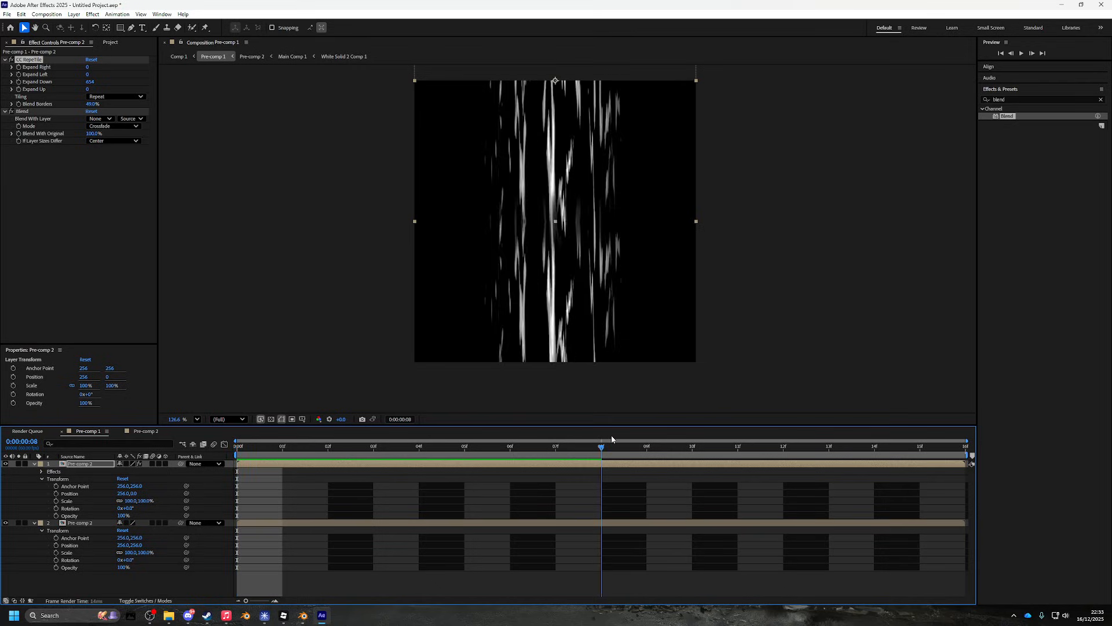
{"action": "key", "text": "space"}
{"action": "mouse_move", "coordinate": [238, 446]}
{"action": "left_mouse_down"}
{"action": "mouse_move", "coordinate": [538, 439]}
{"action": "mouse_move", "coordinate": [247, 456]}
{"action": "left_mouse_up"}
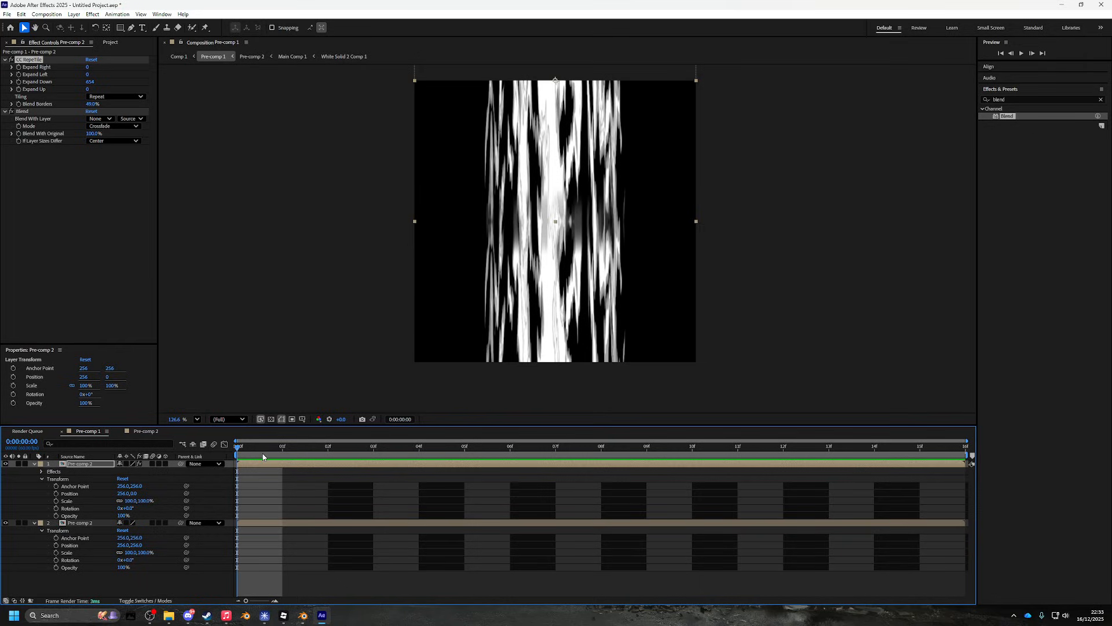
- Bring up Pre-comp 2 to view Main Comp 1's Roughen Edges and Turbulent Displace streaks
{"action": "left_click", "coordinate": [148, 434]}
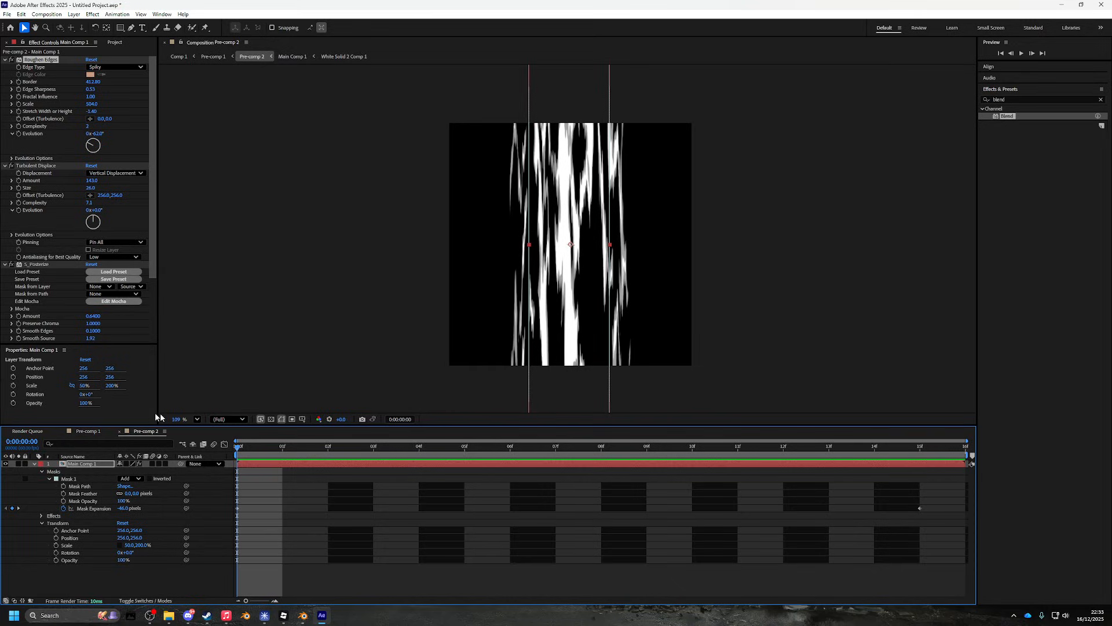
- Remove S_Posterize and set Roughen Edges edge sharpness to 0.11 and scale to 910
{"action": "left_click", "coordinate": [43, 266]}
{"action": "key", "text": "Delete"}
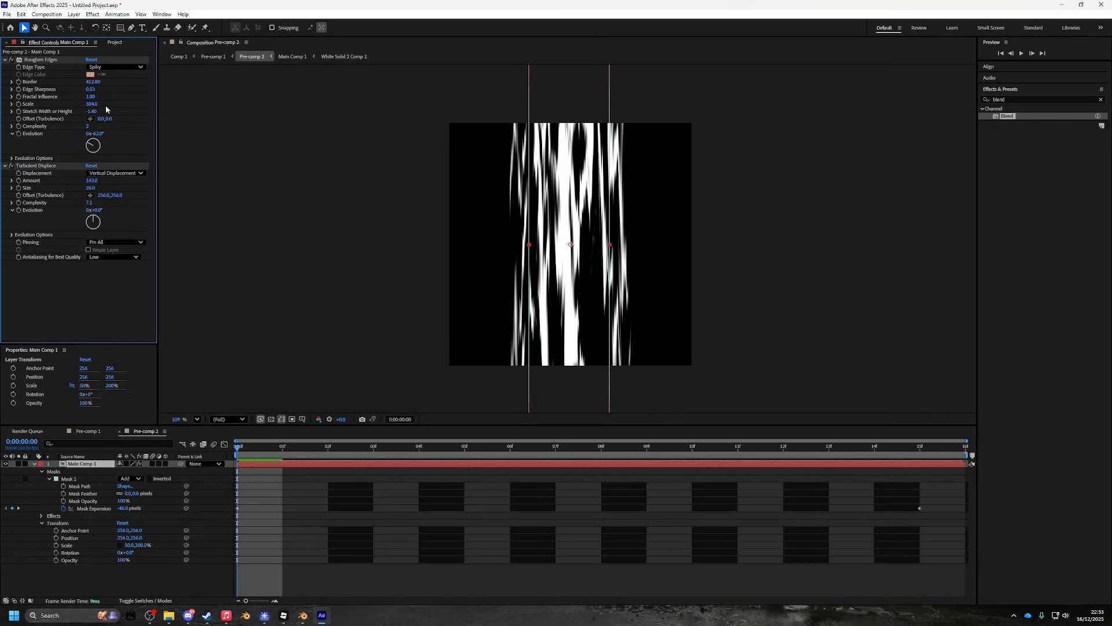
{"action": "left_click_drag", "start_coordinate": [92, 91], "coordinate": [13, 93]}
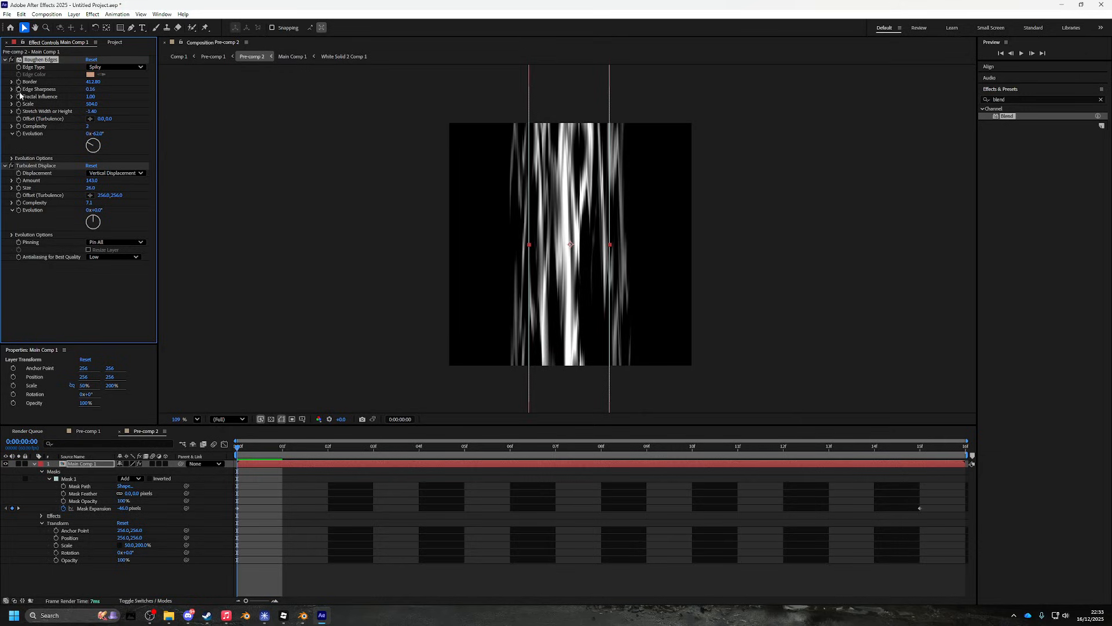
{"action": "mouse_move", "coordinate": [92, 104]}
{"action": "left_mouse_down"}
{"action": "mouse_move", "coordinate": [241, 112]}
{"action": "mouse_move", "coordinate": [514, 161]}
{"action": "mouse_move", "coordinate": [366, 151]}
{"action": "mouse_move", "coordinate": [565, 164]}
{"action": "left_mouse_up"}
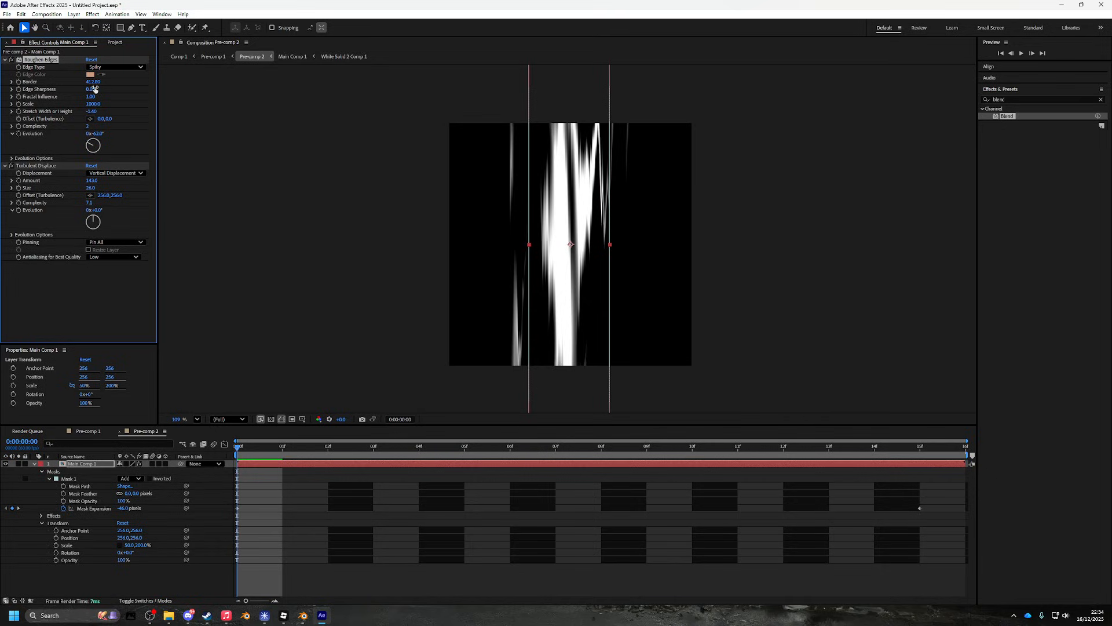
{"action": "mouse_move", "coordinate": [91, 91]}
{"action": "left_mouse_down"}
{"action": "mouse_move", "coordinate": [75, 86]}
{"action": "mouse_move", "coordinate": [124, 99]}
{"action": "mouse_move", "coordinate": [212, 156]}
{"action": "mouse_move", "coordinate": [174, 156]}
{"action": "left_mouse_up"}
{"action": "mouse_move", "coordinate": [92, 104]}
{"action": "left_mouse_down"}
{"action": "mouse_move", "coordinate": [174, 143]}
{"action": "mouse_move", "coordinate": [238, 145]}
{"action": "mouse_move", "coordinate": [252, 157]}
{"action": "mouse_move", "coordinate": [338, 154]}
{"action": "mouse_move", "coordinate": [322, 155]}
{"action": "left_mouse_up"}
- Deselect the layer, recenter the viewer, and collapse Main Comp 1's property list
{"action": "left_click", "coordinate": [640, 541]}
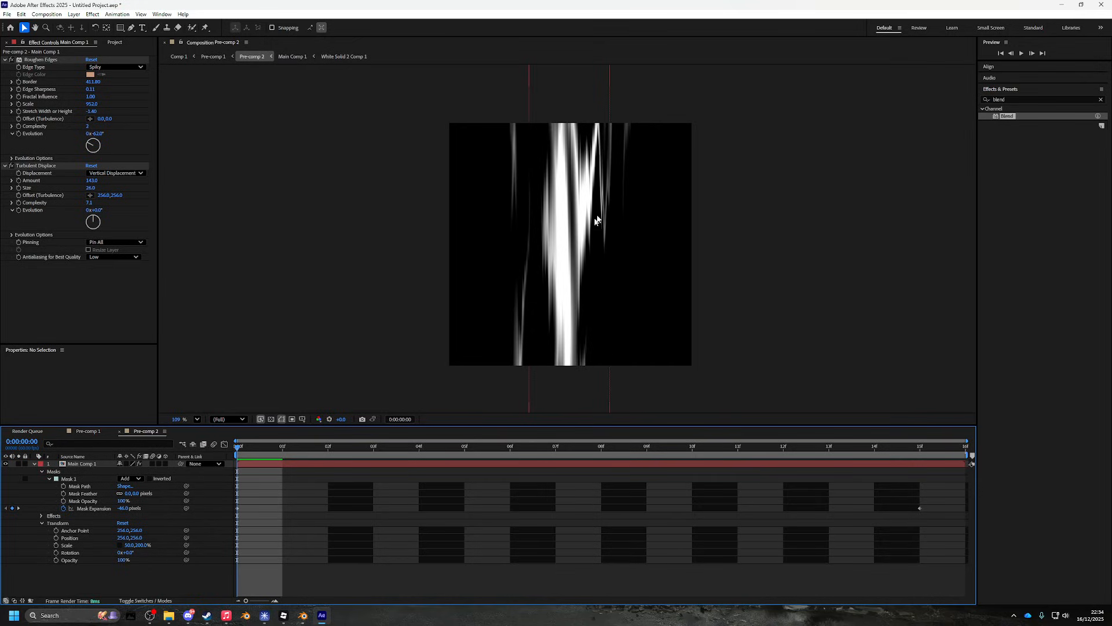
{"action": "scroll", "coordinate": [584, 277], "scroll_direction": "up", "scroll_amount": 1}
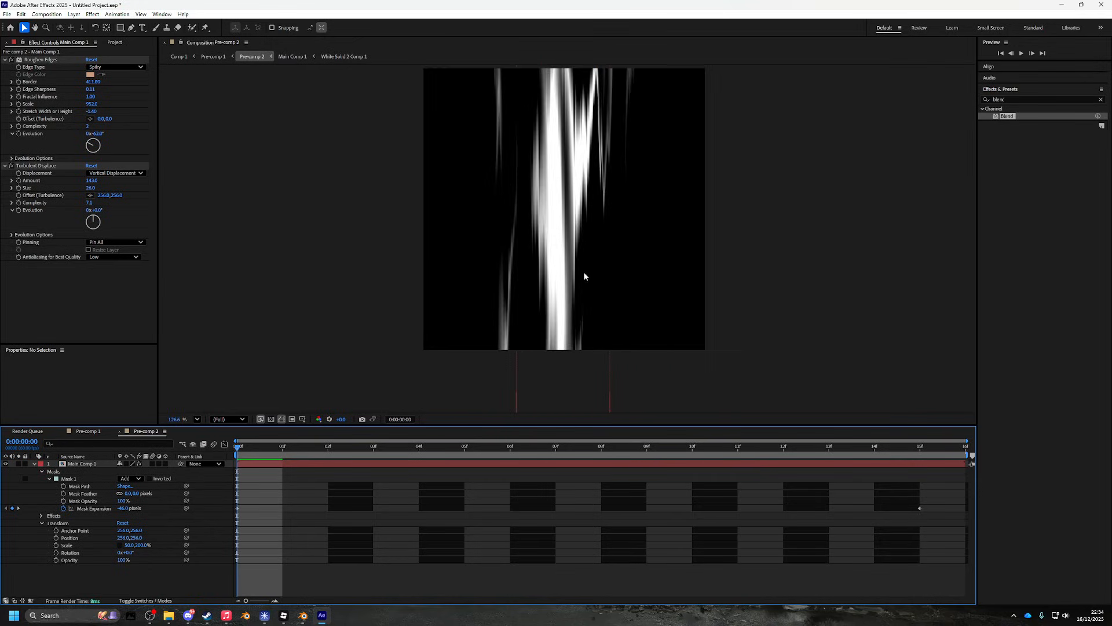
{"action": "scroll", "coordinate": [581, 266], "scroll_direction": "down", "scroll_amount": 2}
{"action": "scroll", "coordinate": [581, 263], "scroll_direction": "up", "scroll_amount": 4}
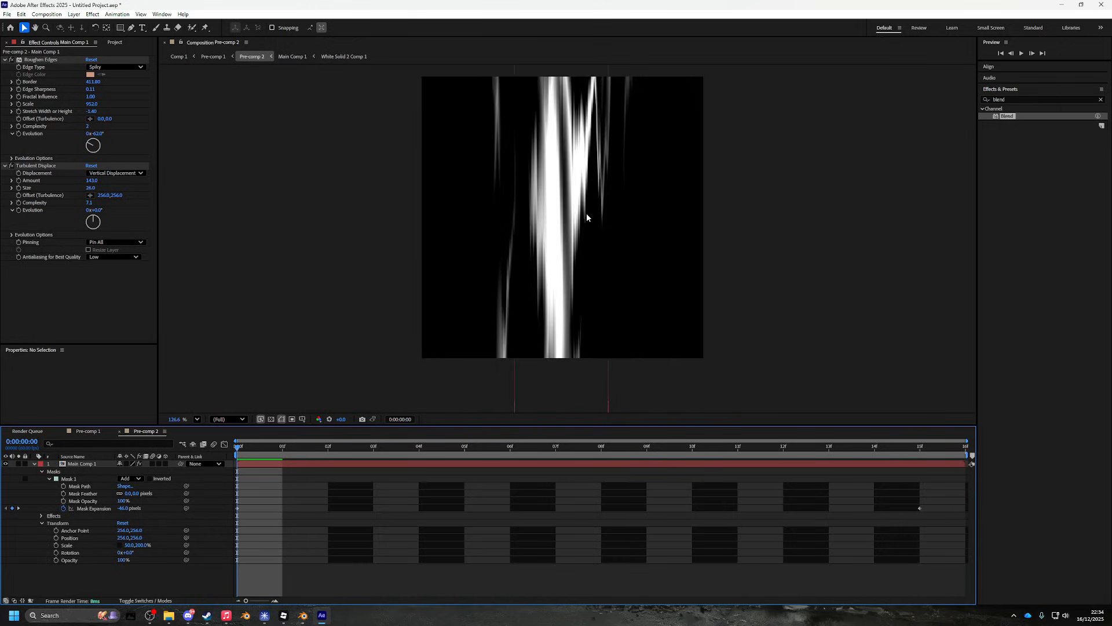
{"action": "scroll", "coordinate": [563, 264], "scroll_direction": "down", "scroll_amount": 4}
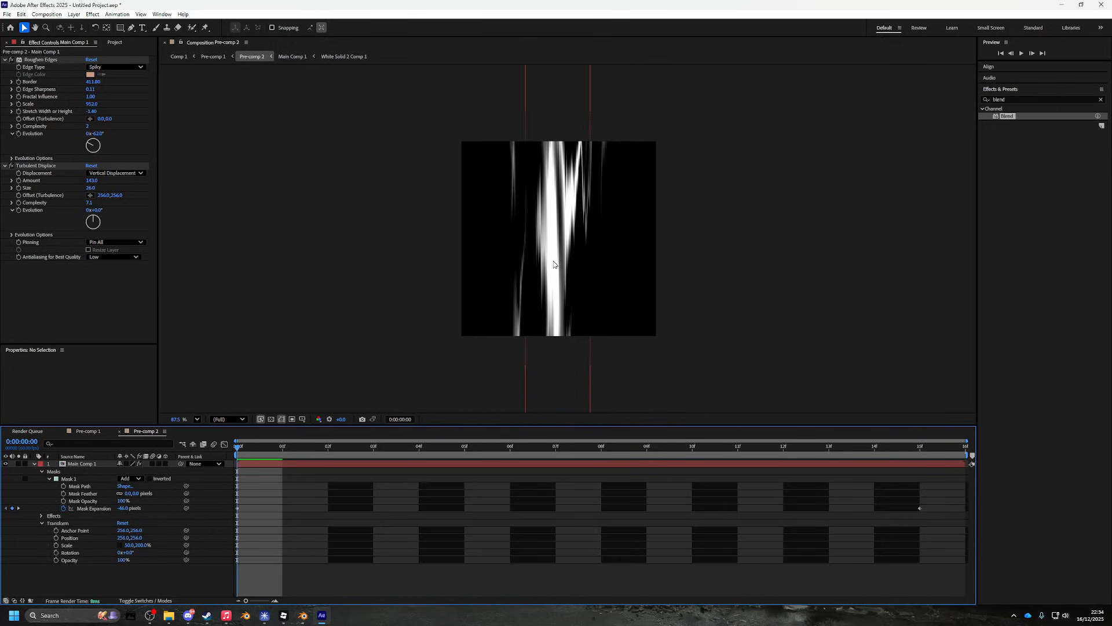
{"action": "scroll", "coordinate": [554, 264], "scroll_direction": "up", "scroll_amount": 2}
{"action": "left_click_drag", "start_coordinate": [556, 238], "coordinate": [562, 261]}
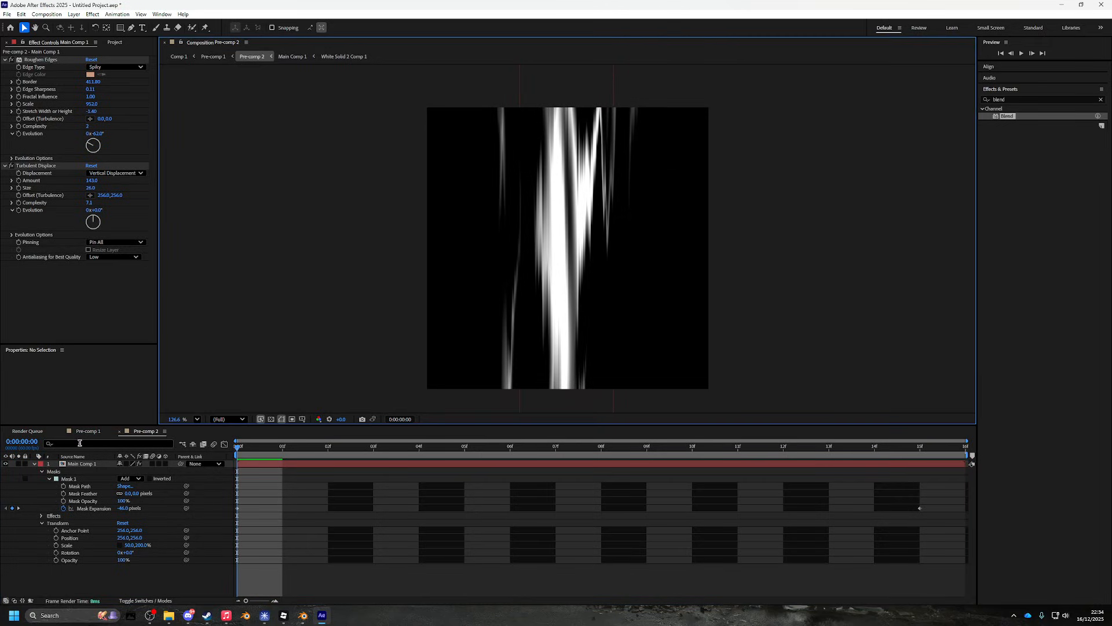
{"action": "left_click", "coordinate": [33, 463]}
- Switch between the two pre-comps, then close the Pre-comp 1 timeline
{"action": "left_click", "coordinate": [101, 431]}
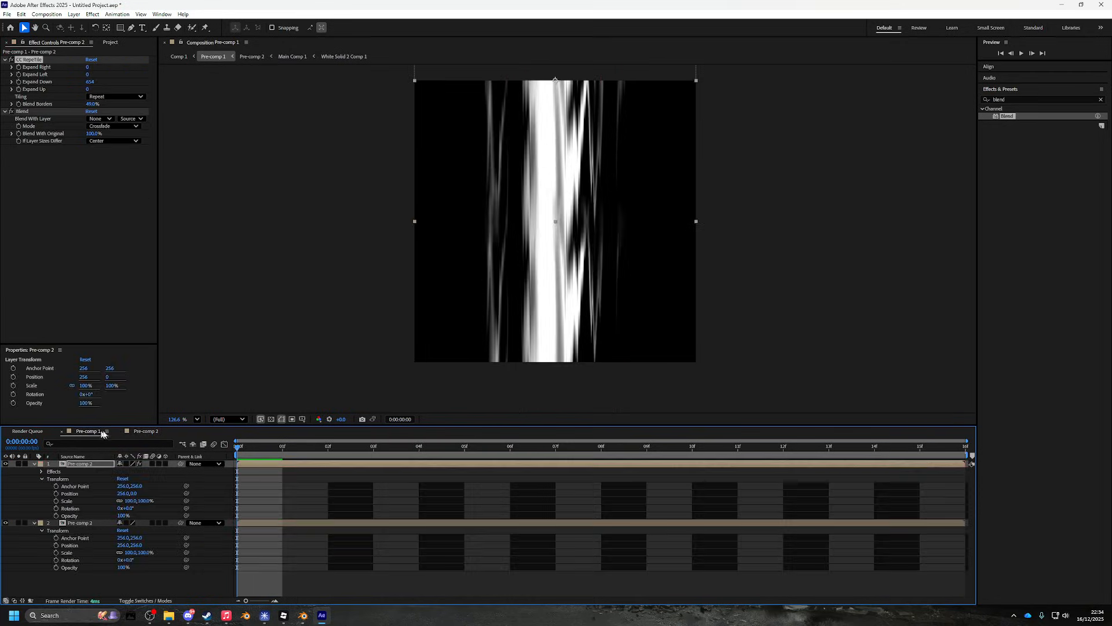
{"action": "left_click", "coordinate": [142, 432]}
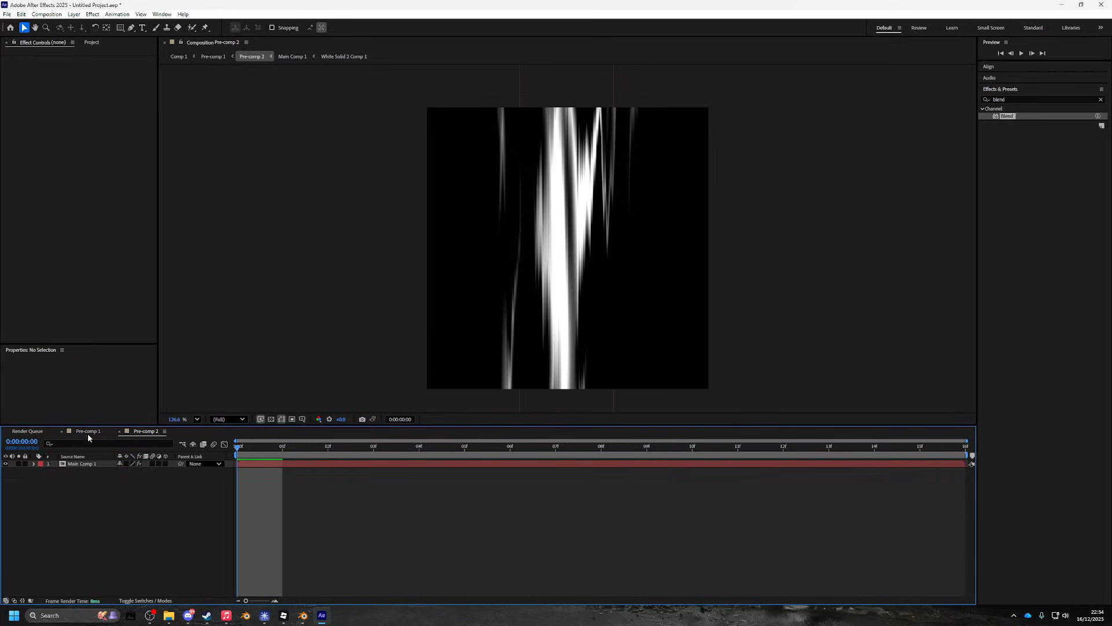
{"action": "left_click", "coordinate": [72, 434]}
{"action": "left_click", "coordinate": [62, 431]}
- Add a new white solid layer, White Solid 4, and hide it
{"action": "right_click", "coordinate": [82, 478]}
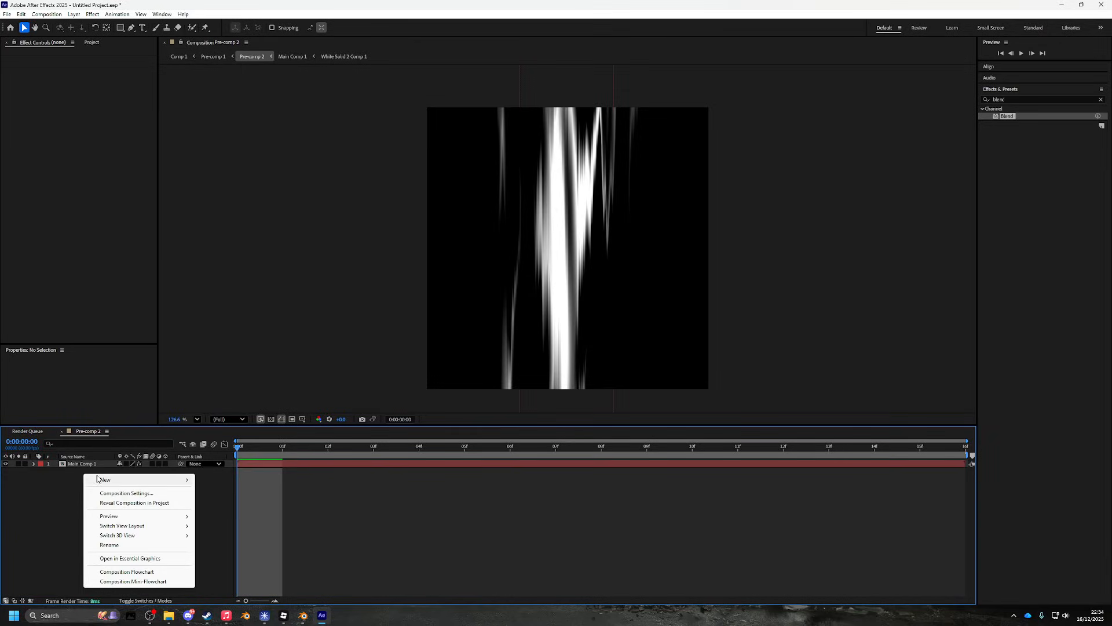
{"action": "mouse_move", "coordinate": [109, 480]}
{"action": "left_click", "coordinate": [216, 502]}
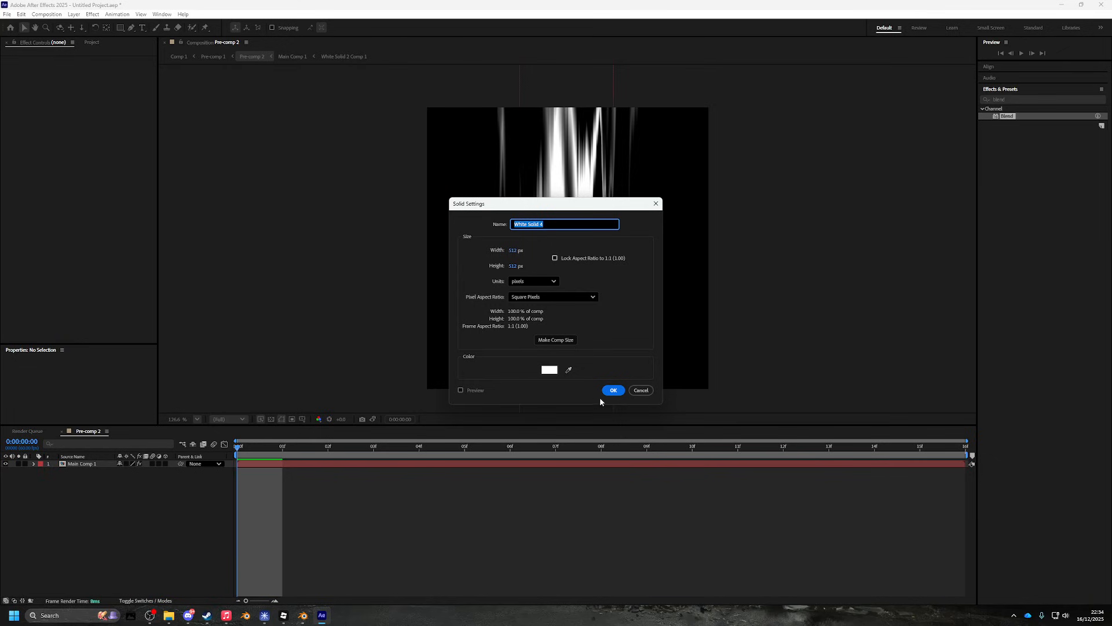
{"action": "key", "text": "Return"}
{"action": "left_click", "coordinate": [5, 464]}
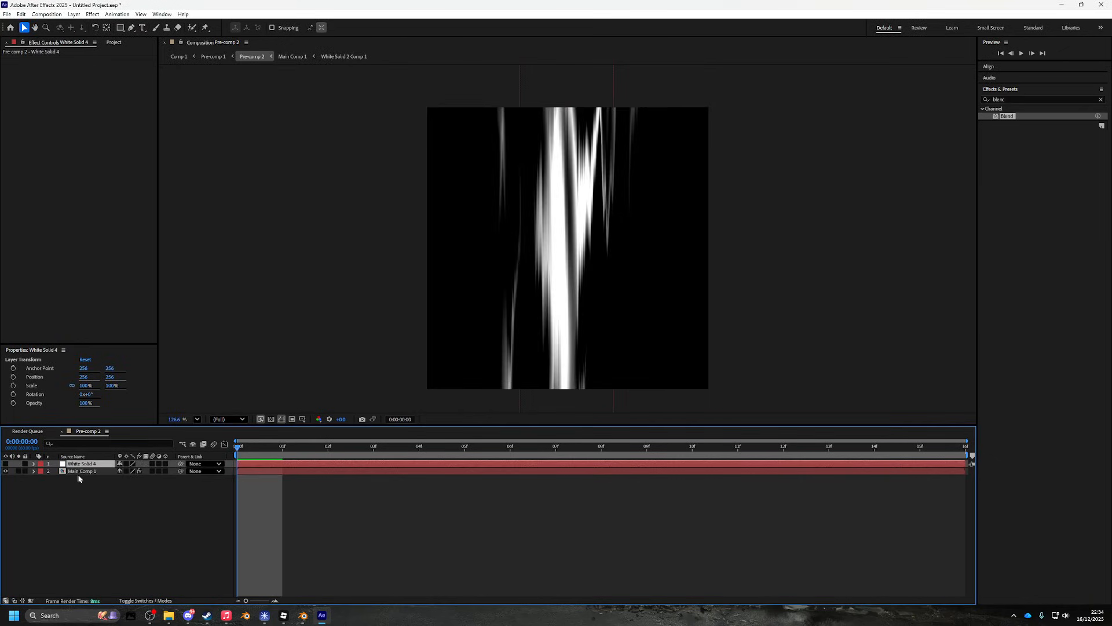
- Select White Solid 4 with Main Comp 1, browse their layer options, then deselect both
{"action": "left_click", "coordinate": [80, 471], "text": "shift"}
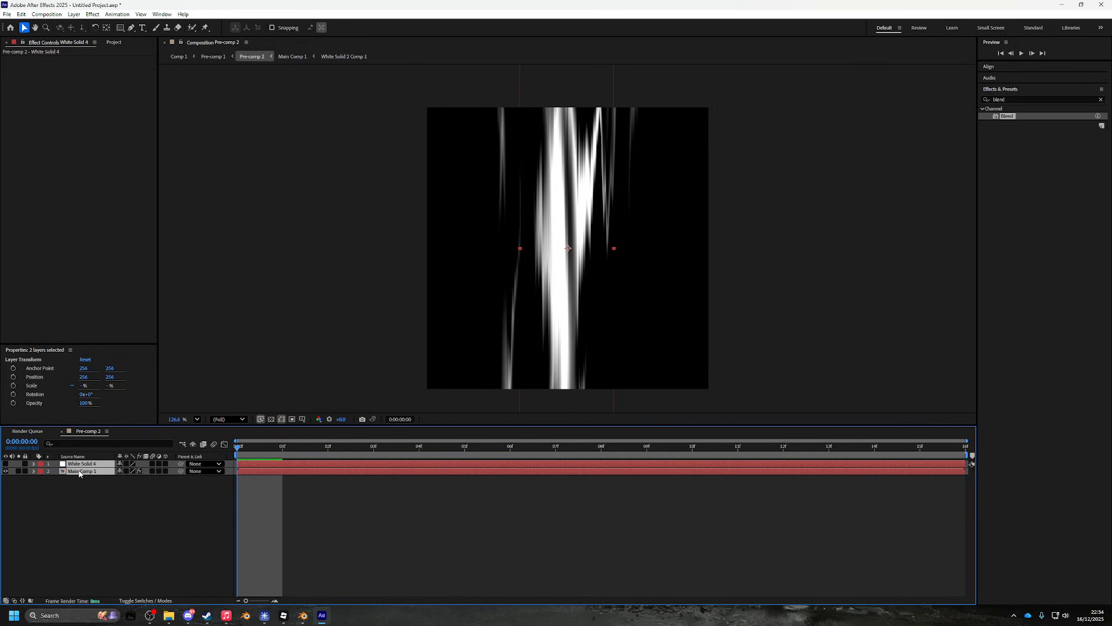
{"action": "right_click", "coordinate": [80, 470]}
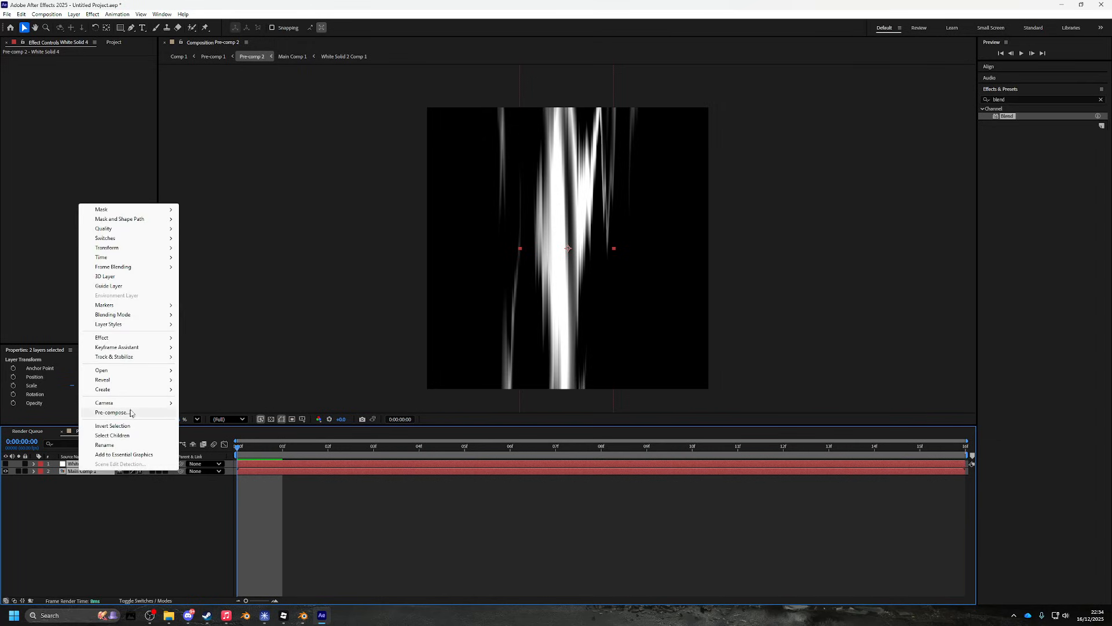
{"action": "left_click", "coordinate": [150, 615]}
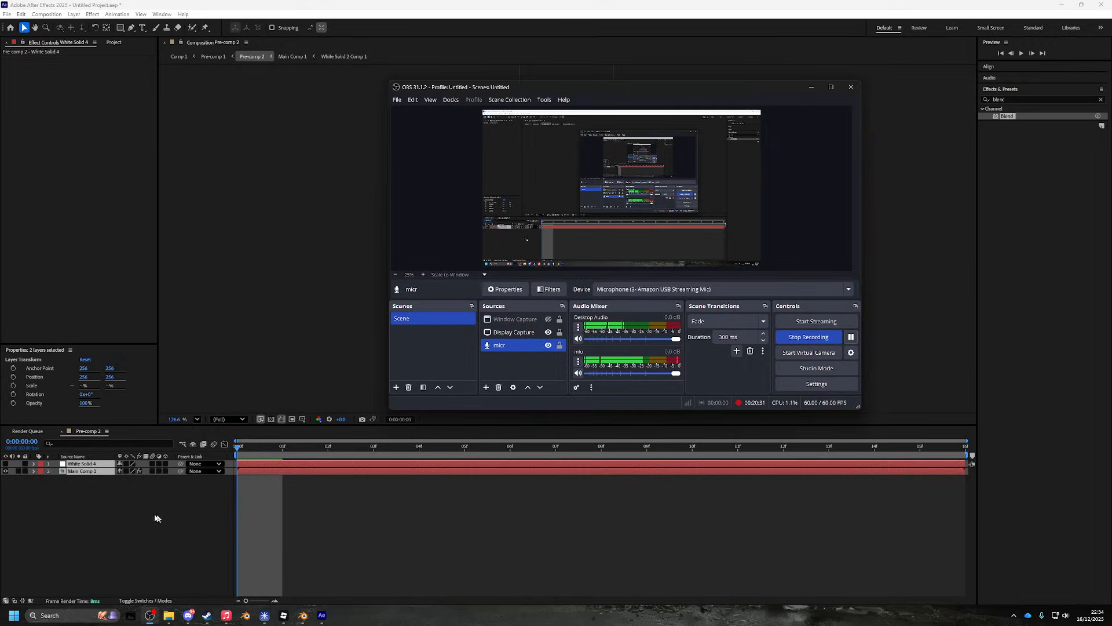
{"action": "right_click", "coordinate": [82, 470]}
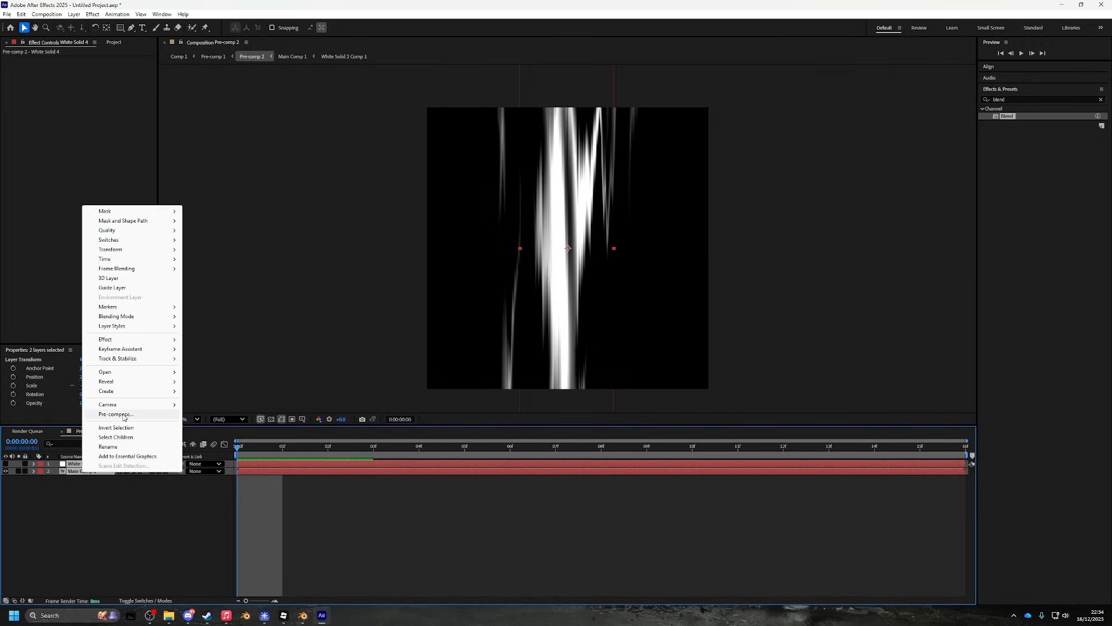
{"action": "left_click", "coordinate": [296, 514]}
{"action": "left_click", "coordinate": [296, 514]}
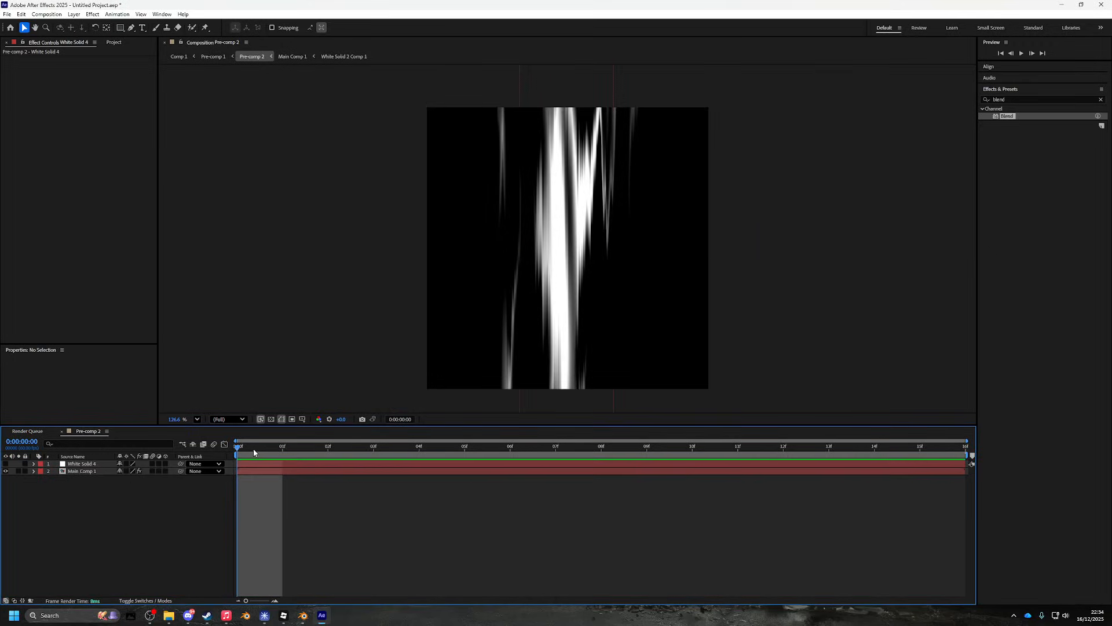
- Keyframe Main Comp 1's Mask Expansion at frame 15 and at frame 0 (-62 px), previewing the animation
{"action": "left_click_drag", "start_coordinate": [253, 450], "coordinate": [211, 346]}
{"action": "key", "text": "space"}
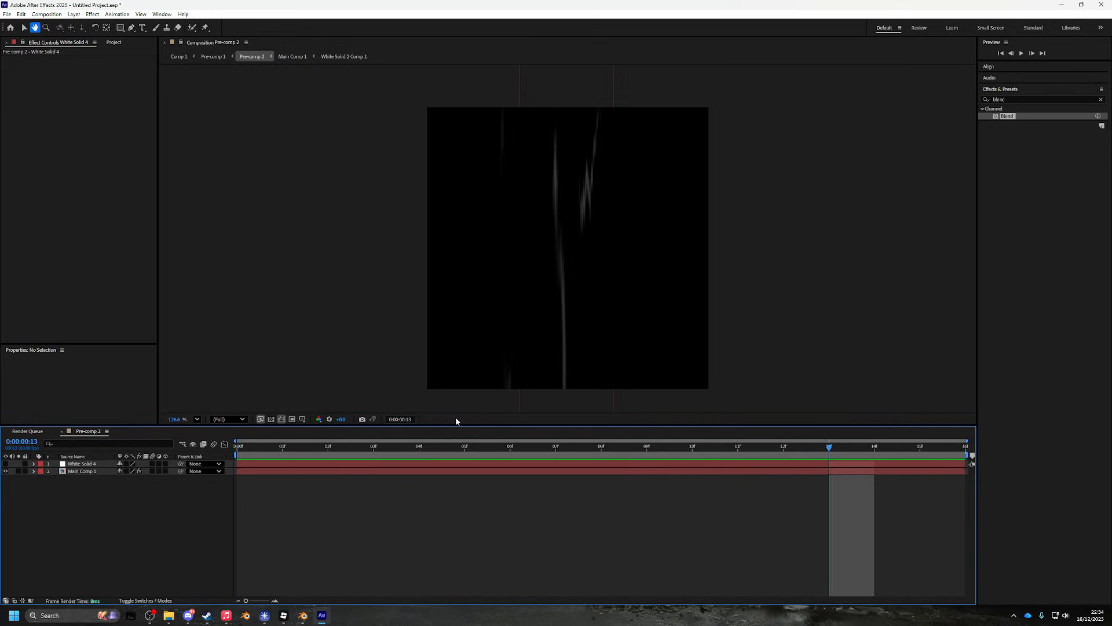
{"action": "left_click", "coordinate": [34, 471]}
{"action": "left_click_drag", "start_coordinate": [140, 516], "coordinate": [120, 514]}
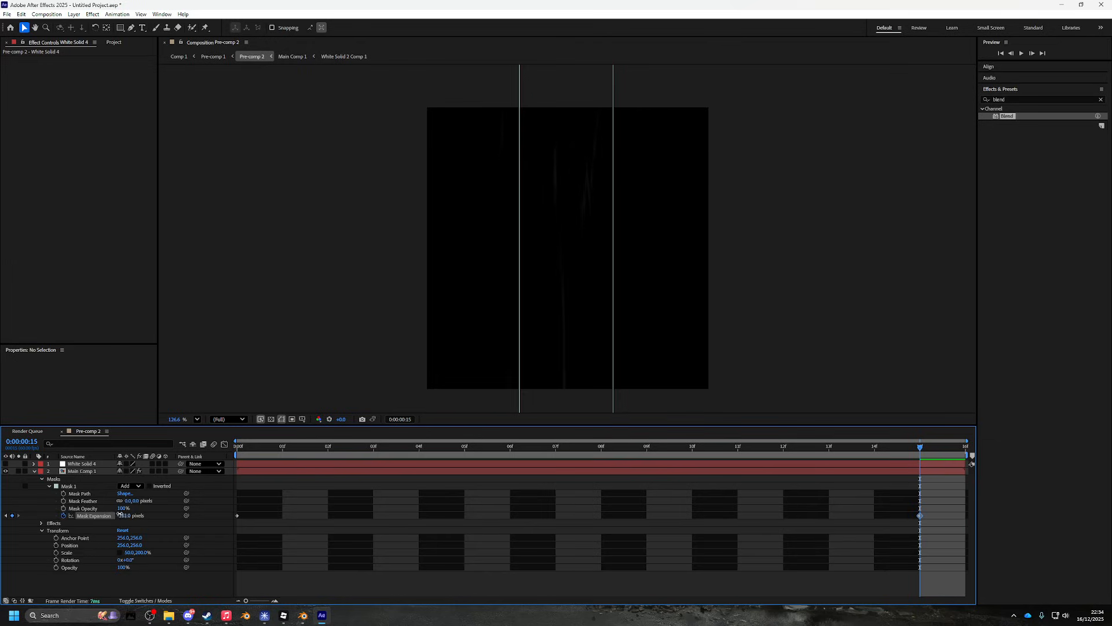
{"action": "left_click", "coordinate": [112, 514]}
{"action": "key", "text": "Home"}
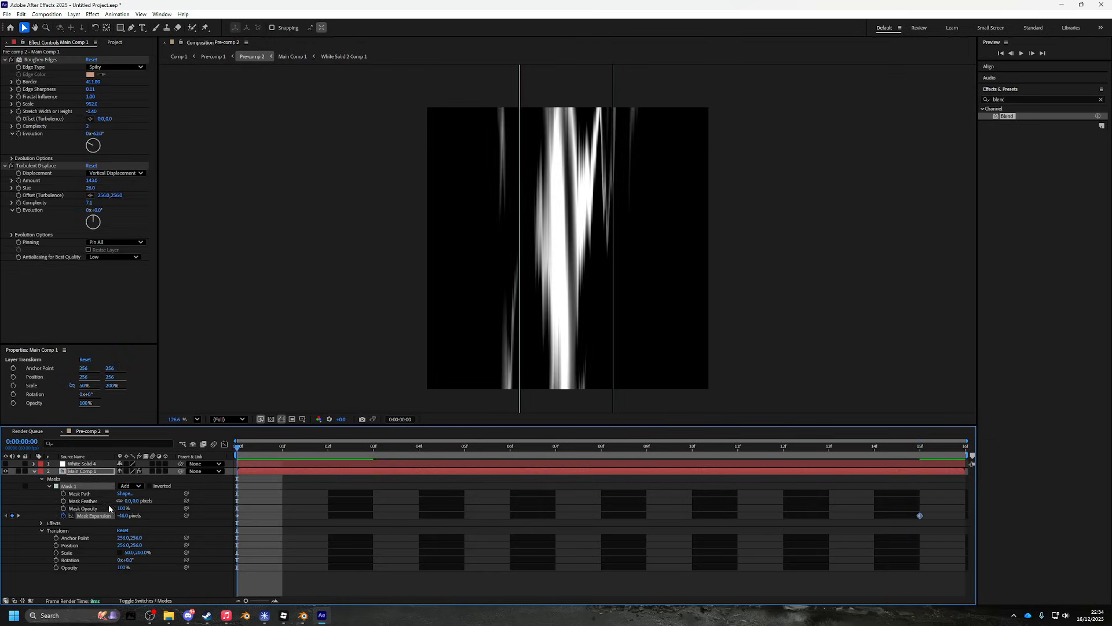
{"action": "left_click_drag", "start_coordinate": [128, 514], "coordinate": [109, 509]}
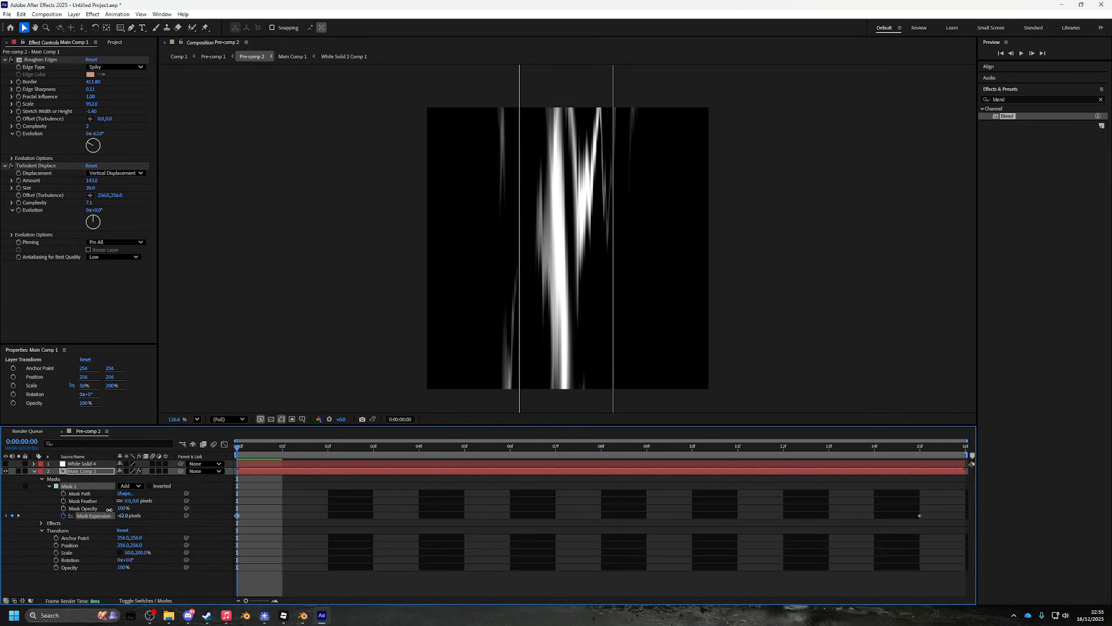
{"action": "key", "text": "space"}
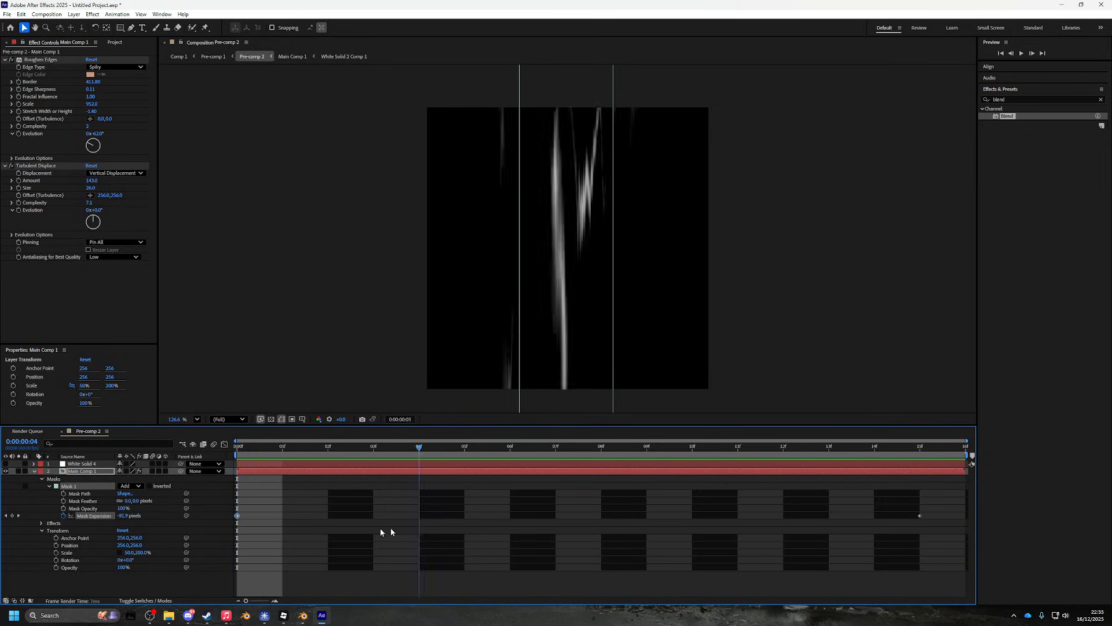
{"action": "key", "text": "space"}
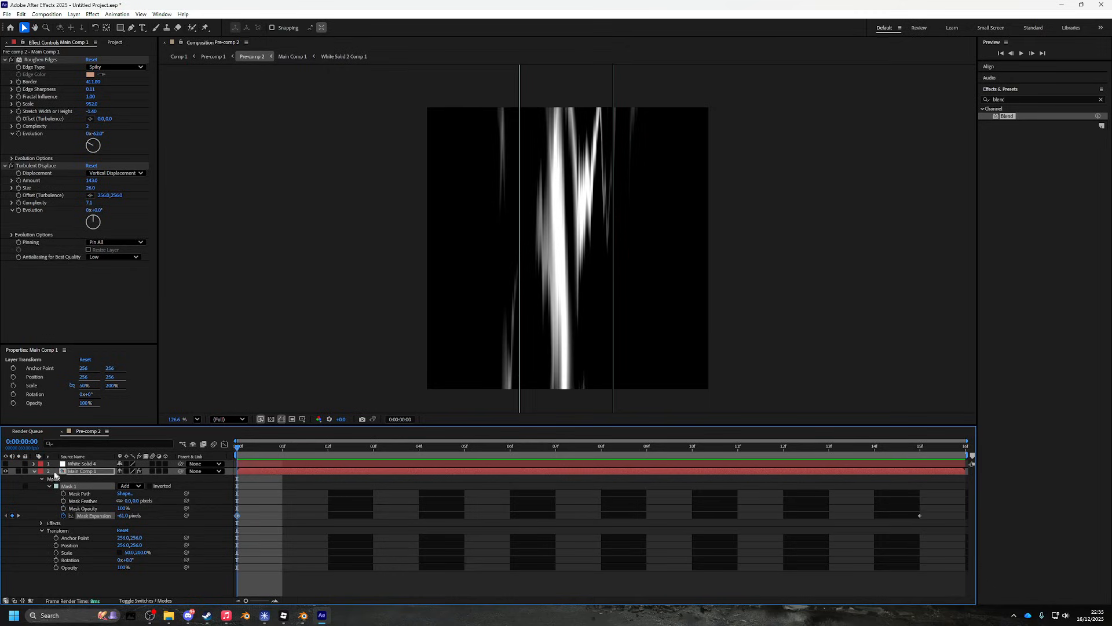
{"action": "left_click", "coordinate": [34, 471]}
- Nest White Solid 4 and Main Comp 1 into a composition named 'preeee', then duplicate it with Ctrl+D
{"action": "left_click", "coordinate": [76, 463], "text": "shift"}
{"action": "right_click", "coordinate": [75, 464]}
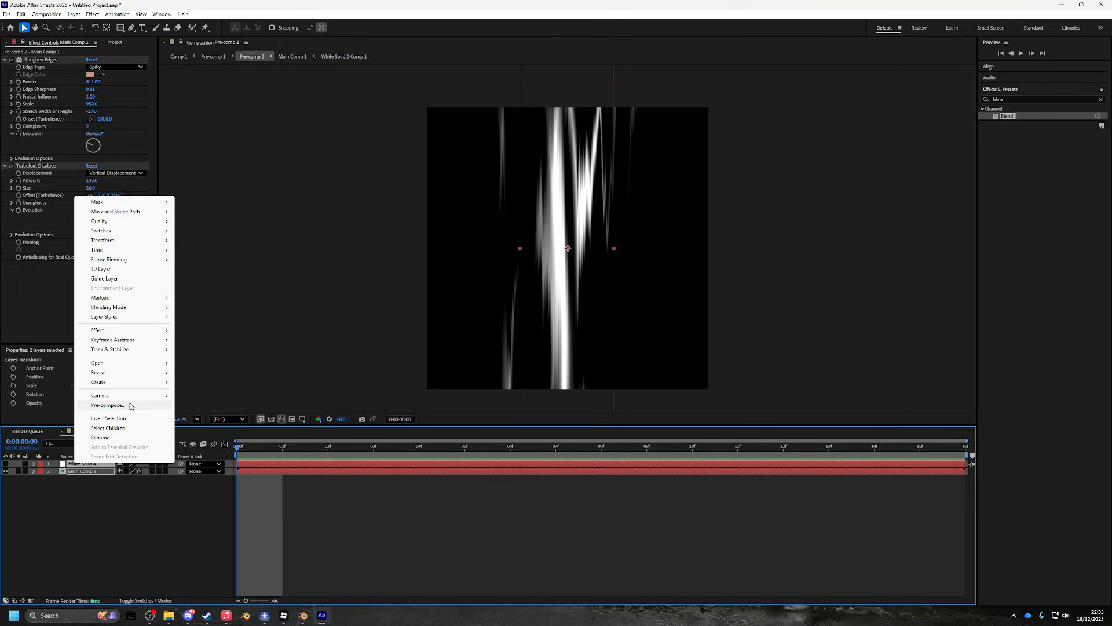
{"action": "left_click", "coordinate": [108, 405]}
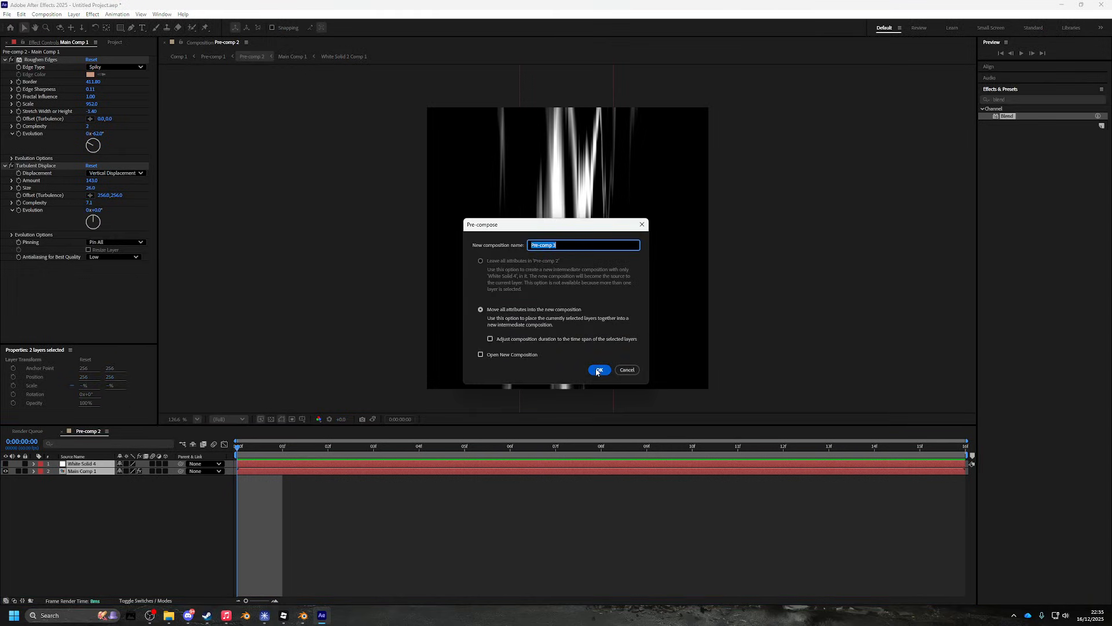
{"action": "type", "text": "preeee"}
{"action": "left_click", "coordinate": [590, 369]}
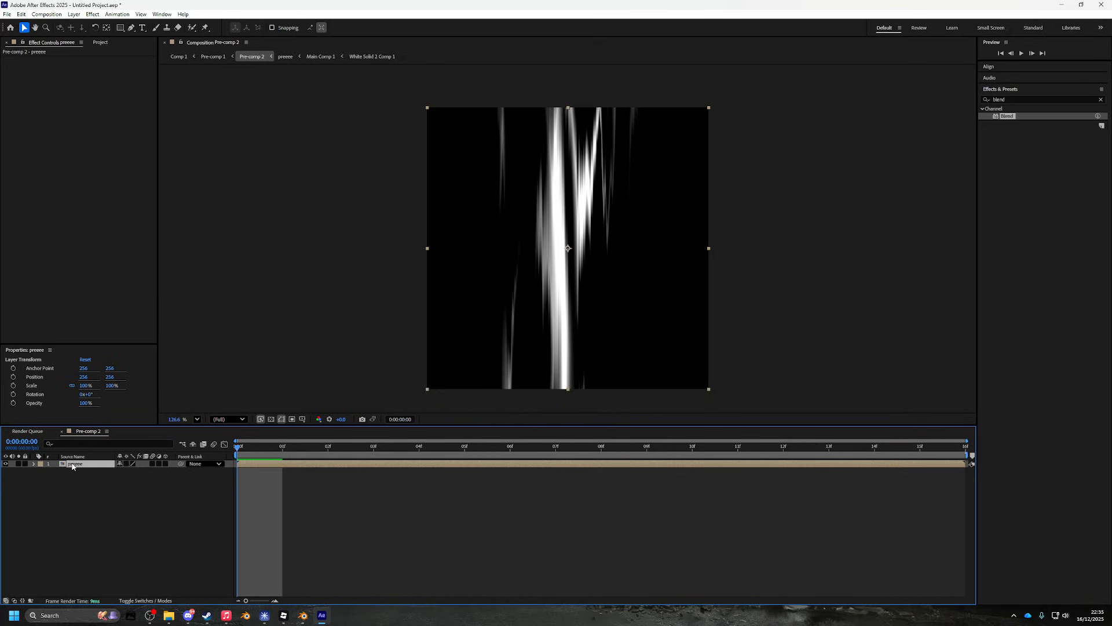
{"action": "key", "text": "ctrl+d"}
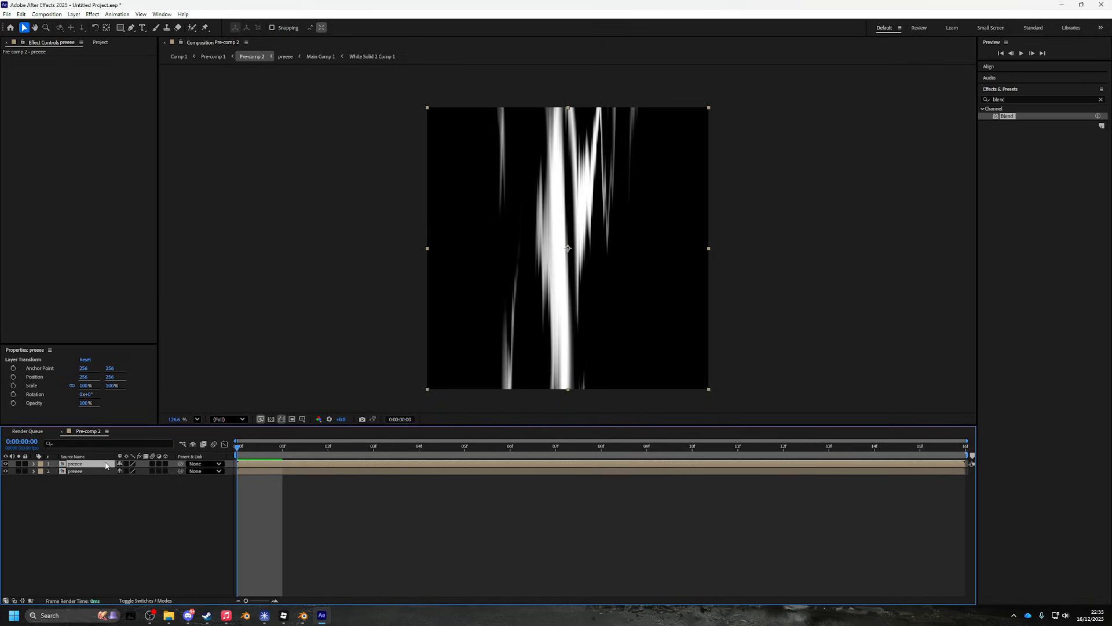
- Rename the top layer 'Tile' and the second layer 'Base'
{"action": "right_click", "coordinate": [87, 463]}
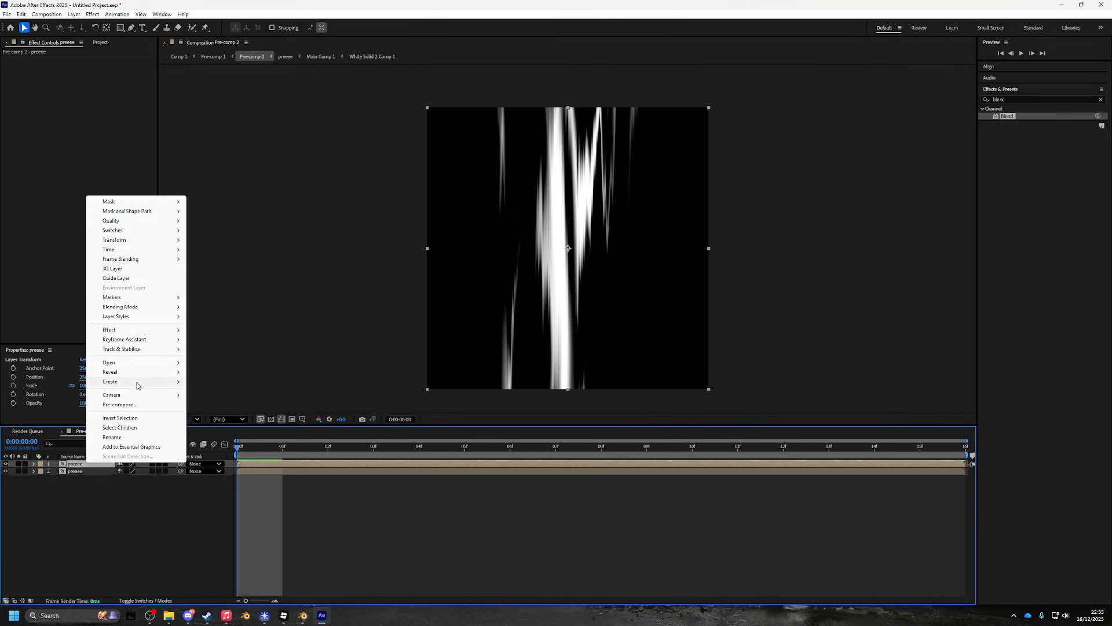
{"action": "left_click", "coordinate": [118, 438]}
{"action": "type", "text": "Tile"}
{"action": "key", "text": "Return"}
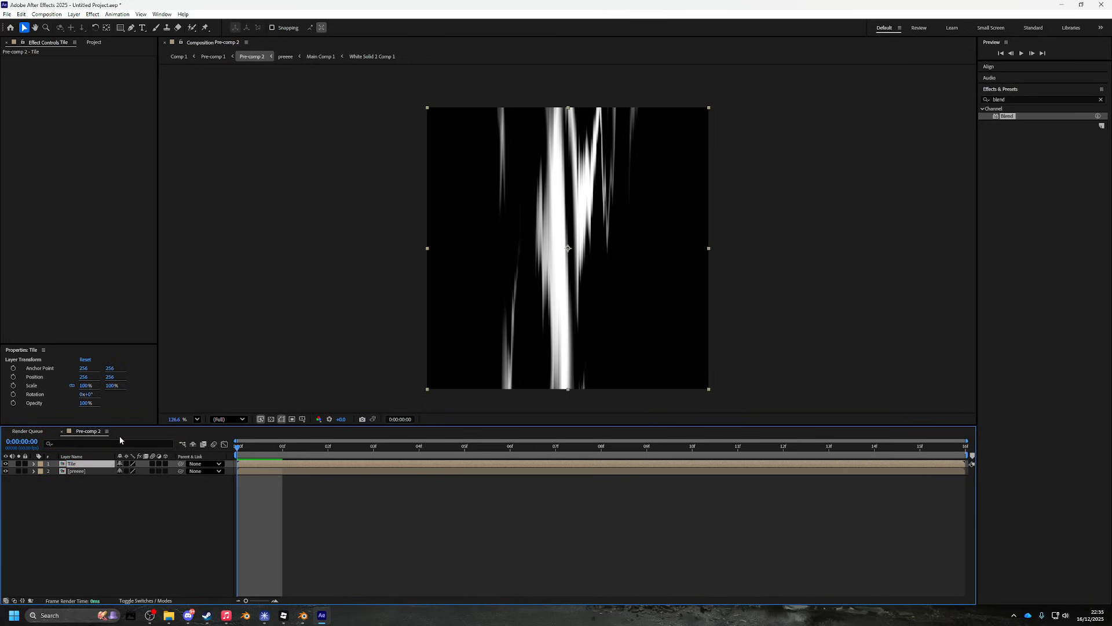
{"action": "right_click", "coordinate": [81, 464]}
{"action": "left_click", "coordinate": [105, 442]}
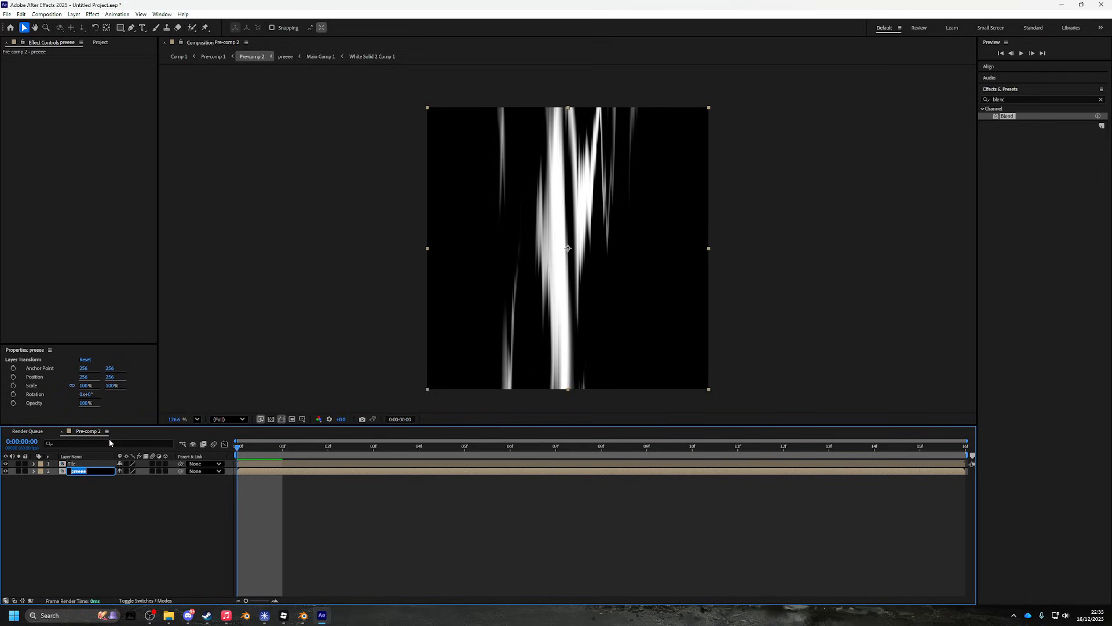
{"action": "type", "text": "Base"}
{"action": "key", "text": "Return"}
- Set the Tile layer's Position to 256, 0
{"action": "left_click", "coordinate": [50, 465]}
{"action": "left_click", "coordinate": [33, 464]}
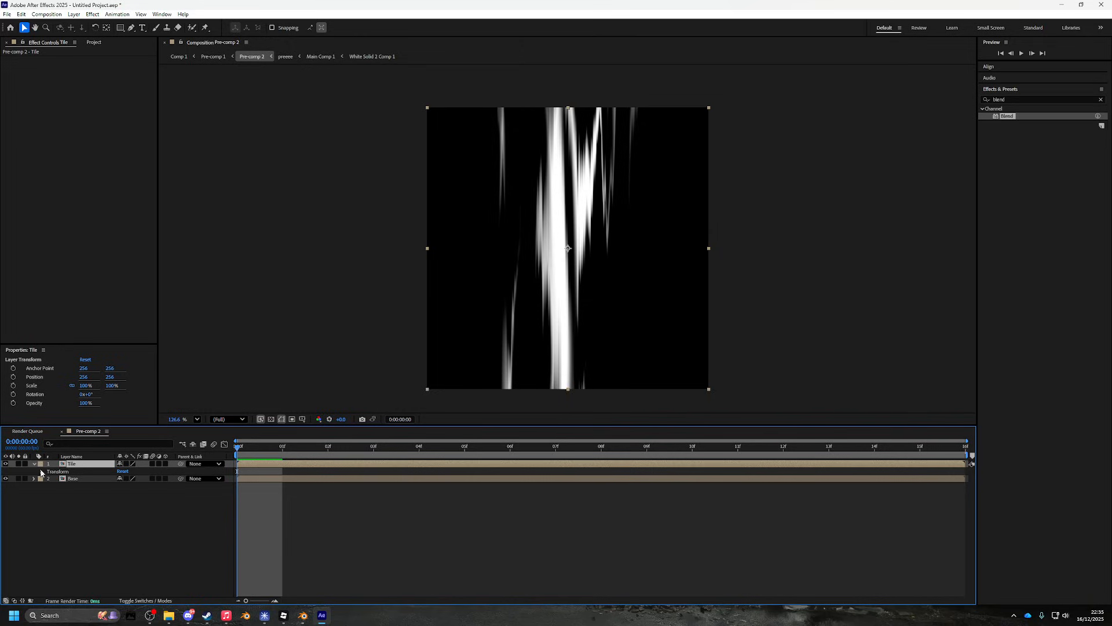
{"action": "left_click", "coordinate": [41, 472]}
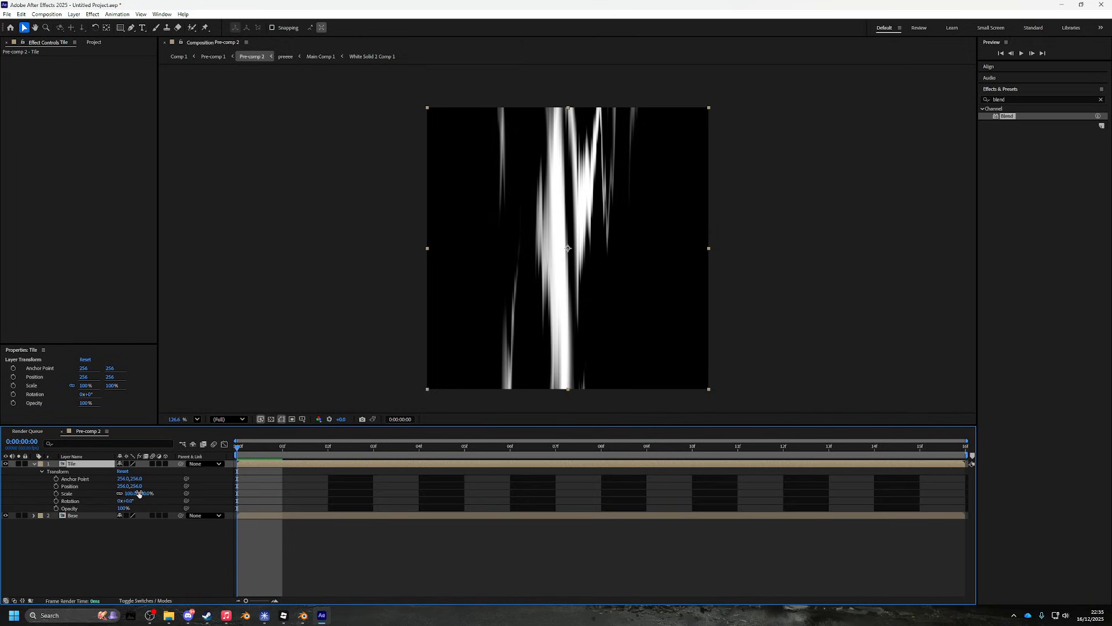
{"action": "left_click_drag", "start_coordinate": [137, 490], "coordinate": [120, 483]}
{"action": "left_click", "coordinate": [133, 486]}
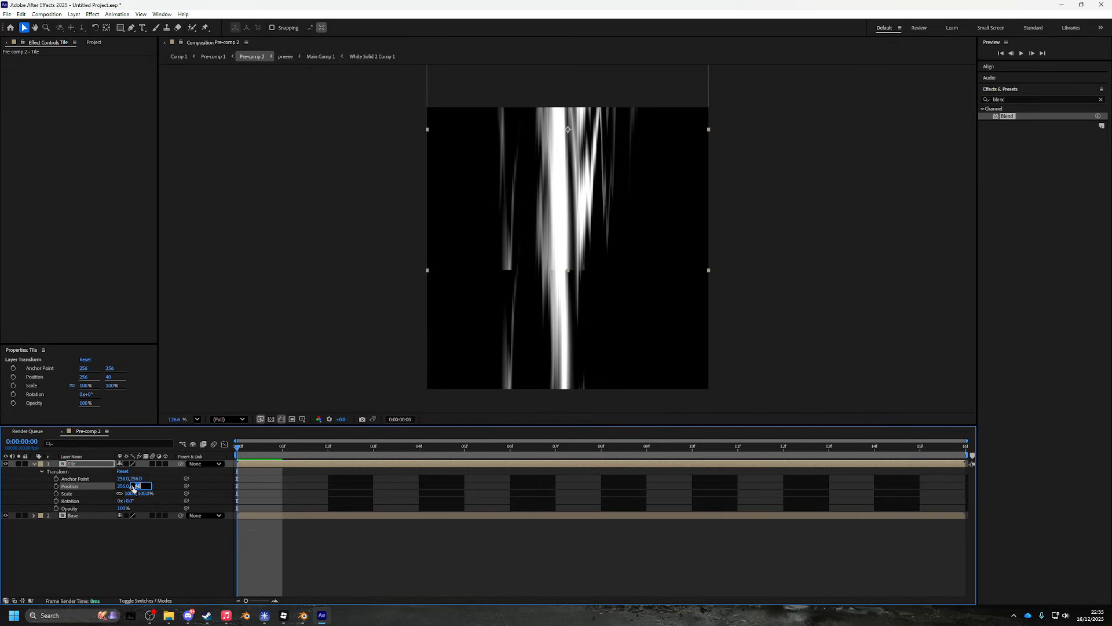
{"action": "key", "text": "Return"}
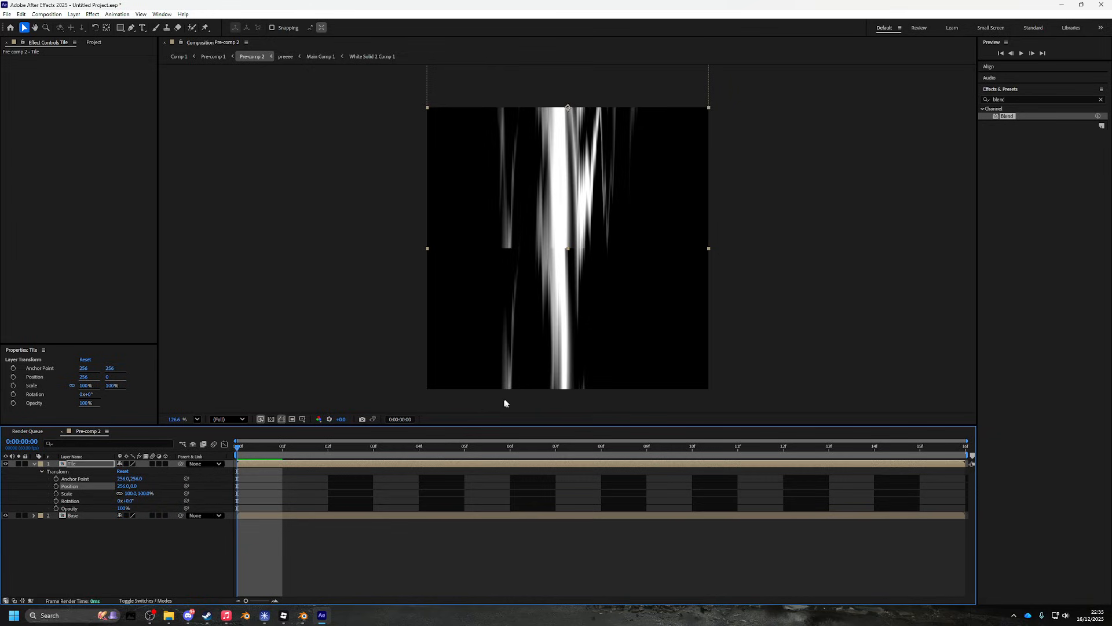
- Find CC RepeTile in Effects & Presets and apply it to the Tile layer
{"action": "left_click", "coordinate": [1032, 113]}
{"action": "key", "text": "ctrl+f"}
{"action": "type", "text": "restile"}
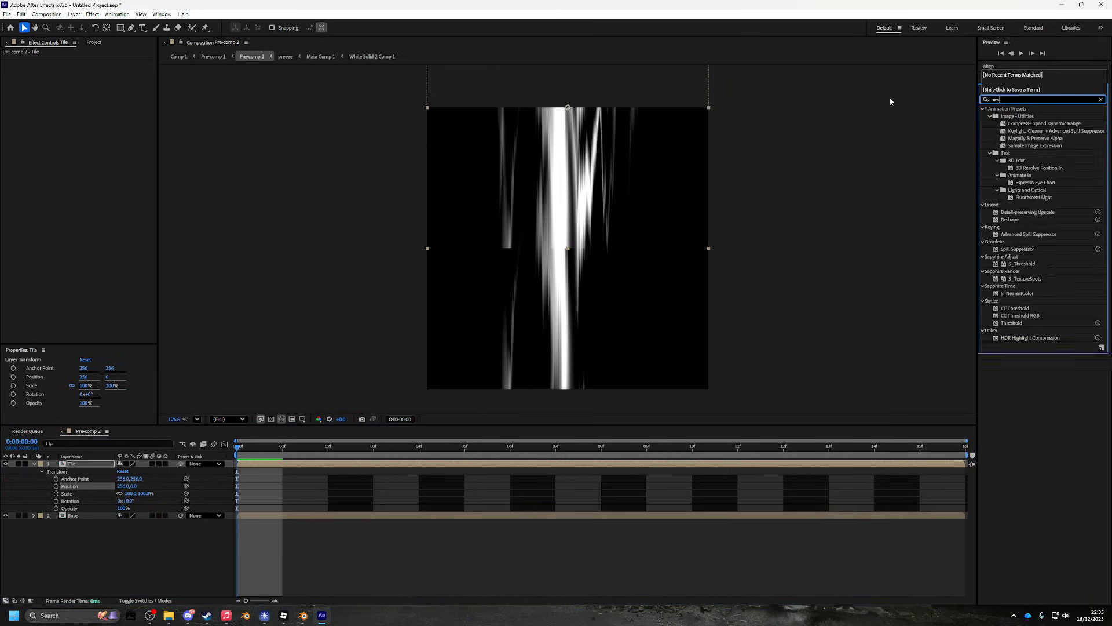
{"action": "key", "text": "BackSpace"}
{"action": "key", "text": "BackSpace"}
{"action": "type", "text": "repe"}
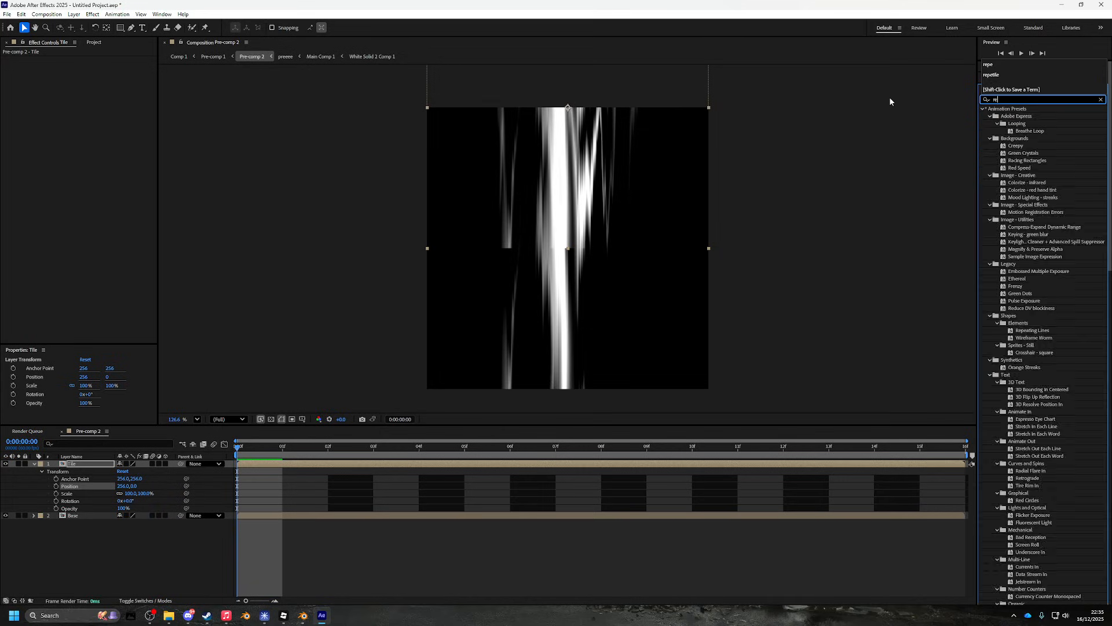
{"action": "key", "text": "ctrl+a"}
{"action": "key", "text": "BackSpace"}
{"action": "type", "text": "tile"}
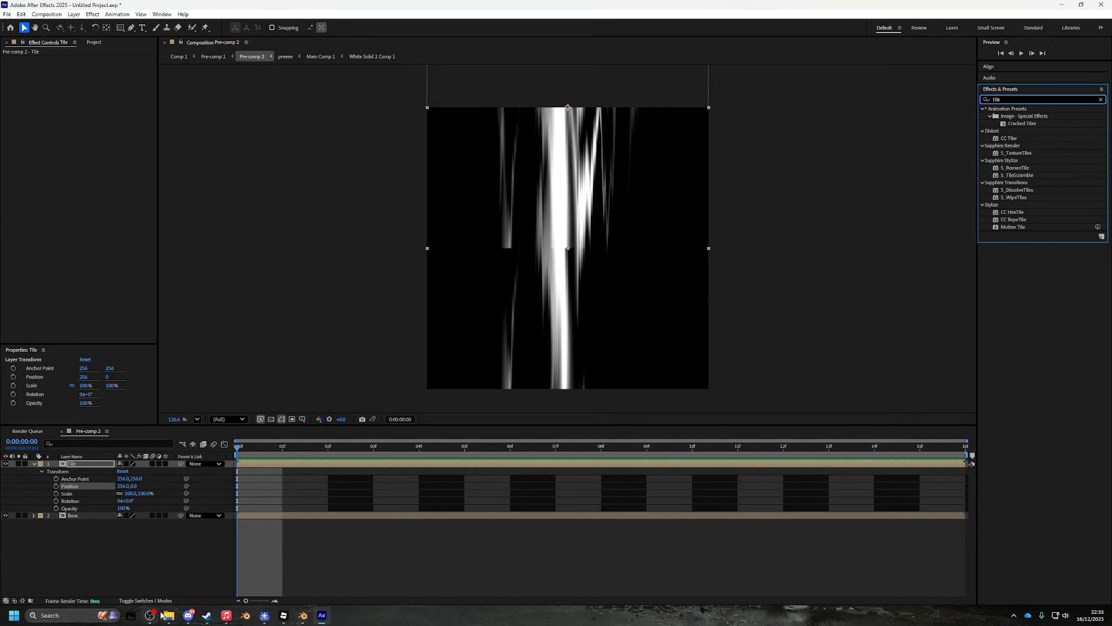
{"action": "left_click", "coordinate": [151, 615]}
{"action": "left_click", "coordinate": [851, 338]}
{"action": "left_click", "coordinate": [857, 528]}
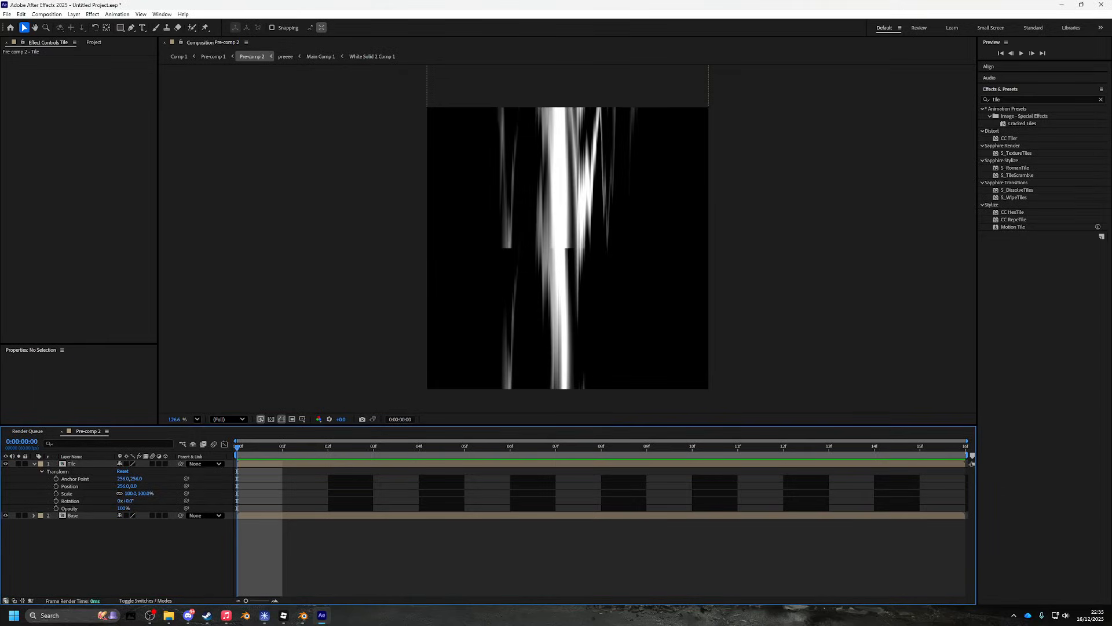
{"action": "left_click_drag", "start_coordinate": [1006, 100], "coordinate": [936, 106]}
{"action": "type", "text": "repetil"}
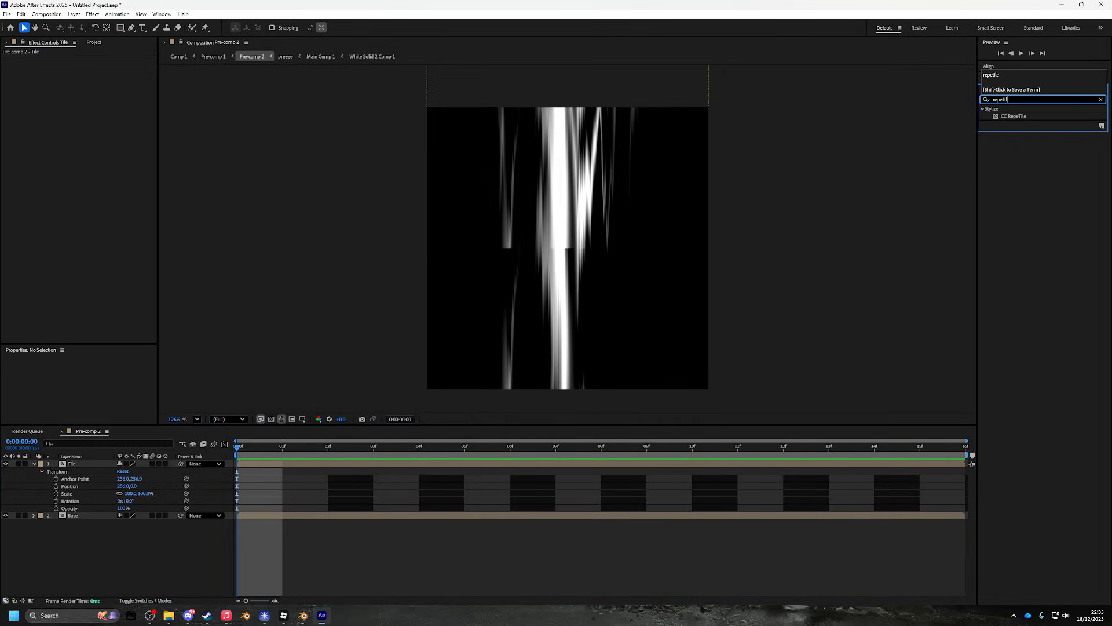
{"action": "type", "text": "e"}
{"action": "left_click_drag", "start_coordinate": [1014, 116], "coordinate": [75, 463]}
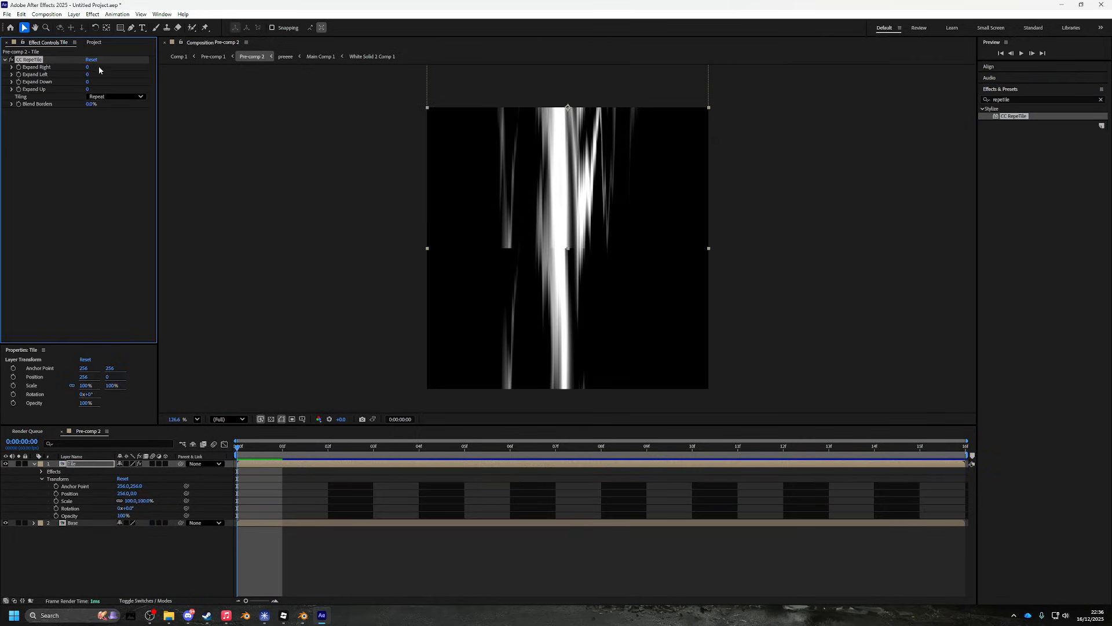
- Set CC RepeTile's Expand Down to 335 and Blend Borders to 100%
{"action": "left_click_drag", "start_coordinate": [90, 84], "coordinate": [231, 87]}
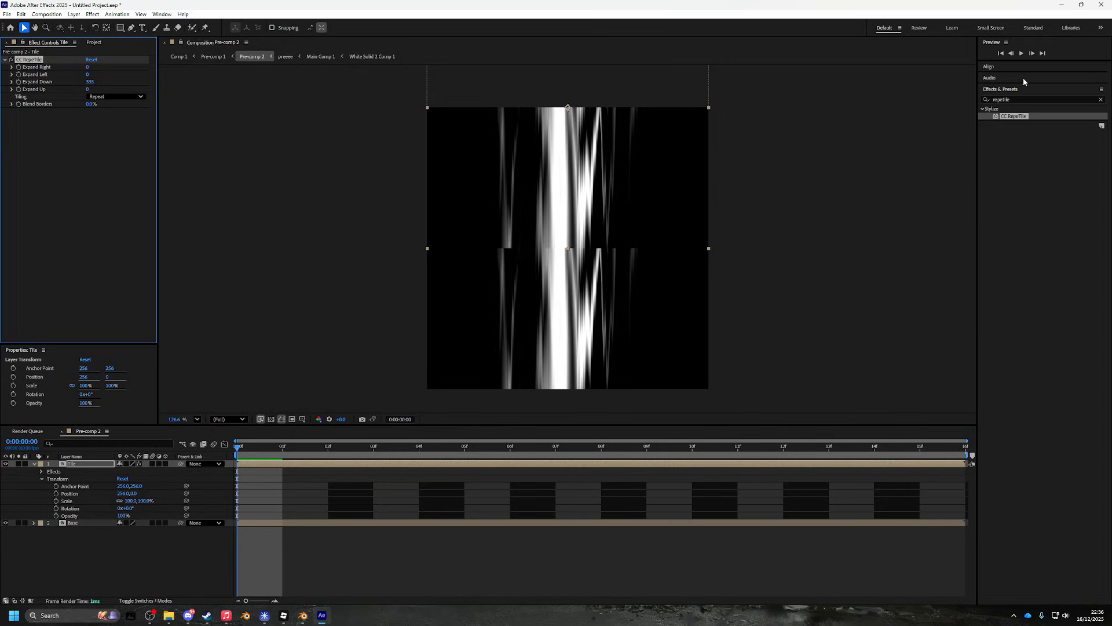
{"action": "left_click_drag", "start_coordinate": [87, 105], "coordinate": [177, 103]}
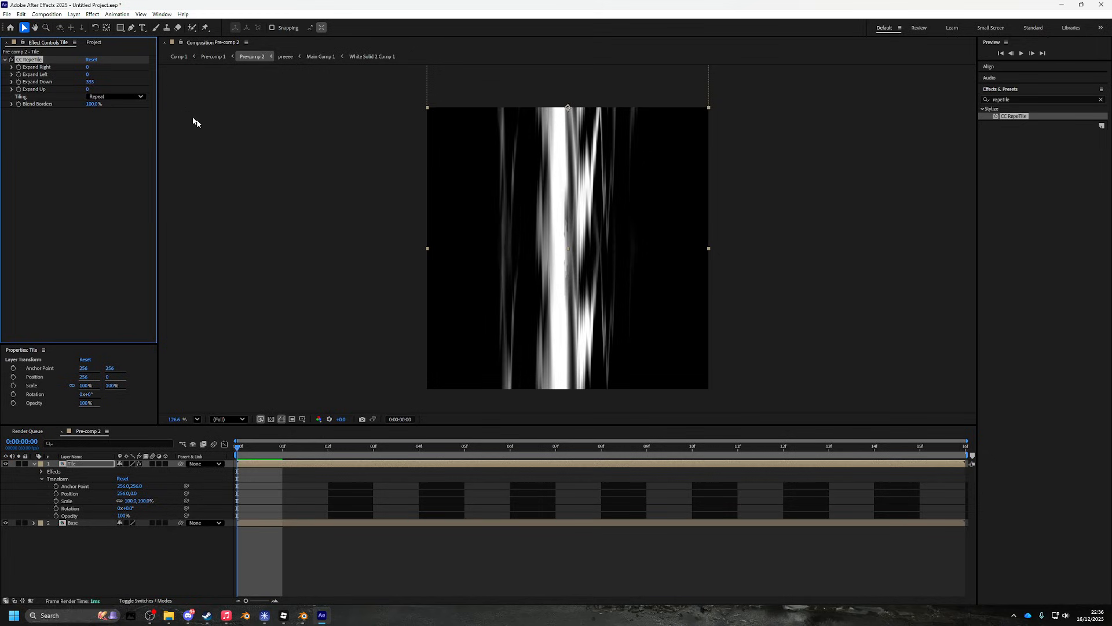
{"action": "scroll", "coordinate": [579, 220], "scroll_direction": "up", "scroll_amount": 4}
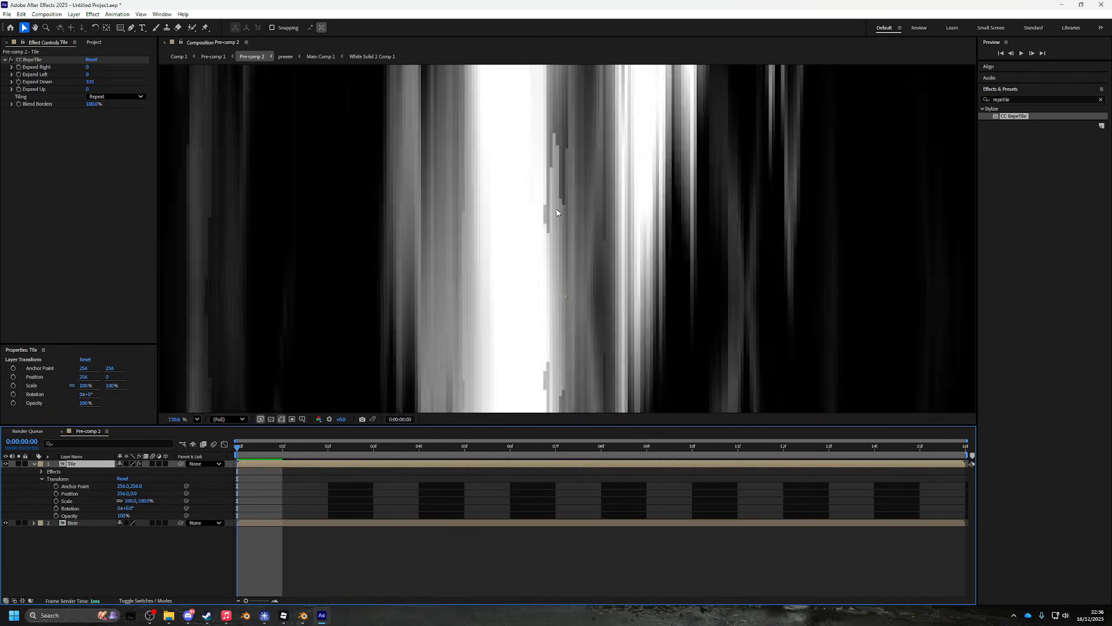
{"action": "scroll", "coordinate": [558, 206], "scroll_direction": "down", "scroll_amount": 5}
{"action": "scroll", "coordinate": [557, 206], "scroll_direction": "up", "scroll_amount": 3}
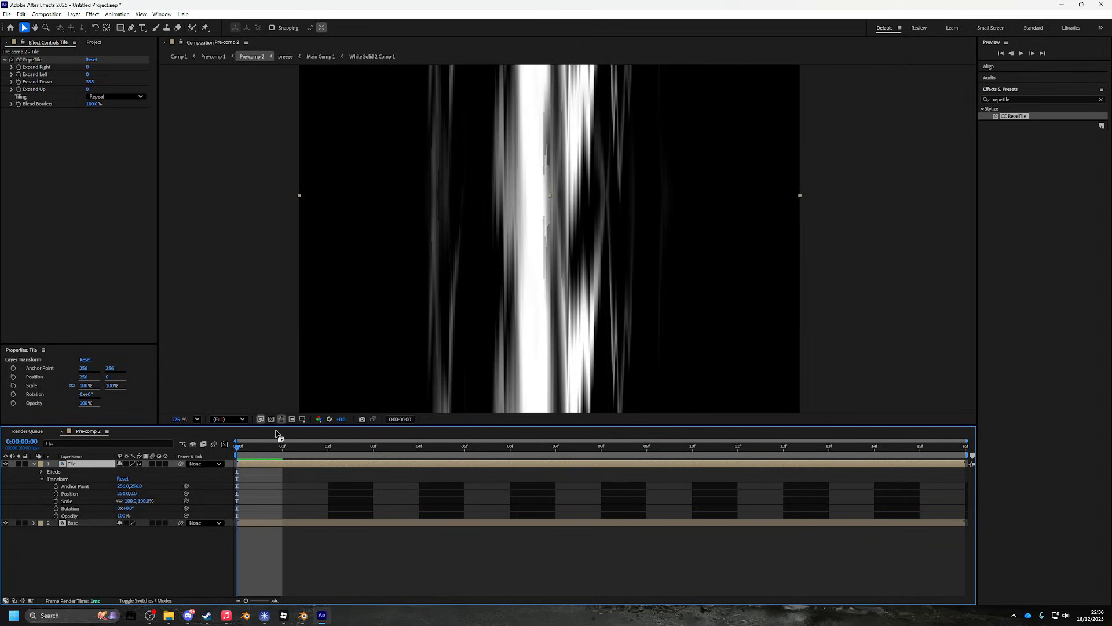
{"action": "double_click", "coordinate": [74, 465]}
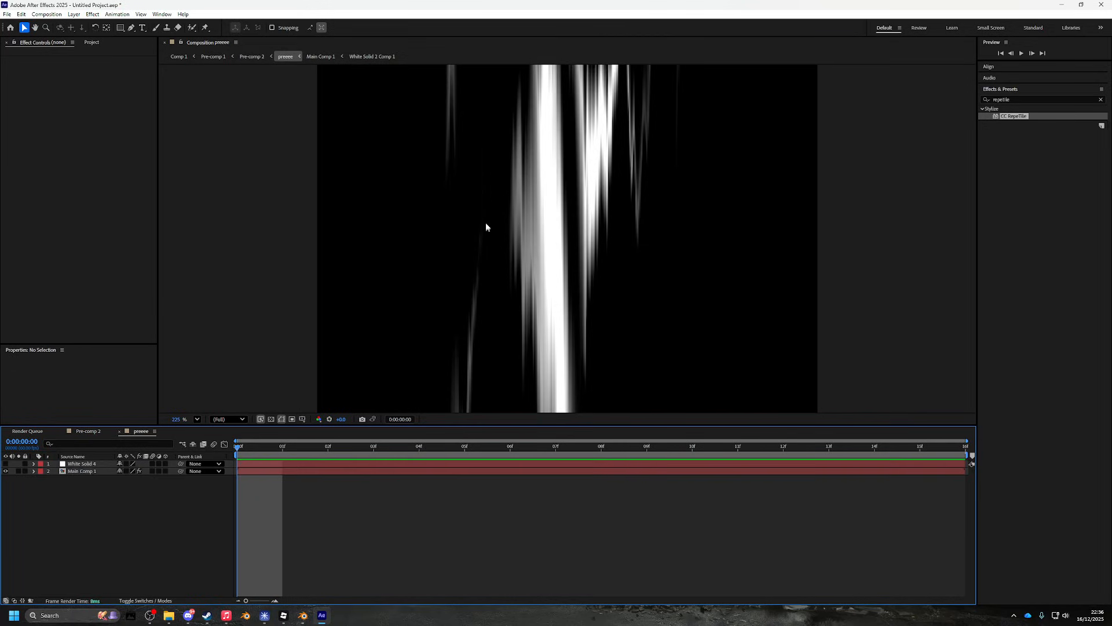
{"action": "scroll", "coordinate": [494, 280], "scroll_direction": "down", "scroll_amount": 2}
{"action": "left_click", "coordinate": [88, 433]}
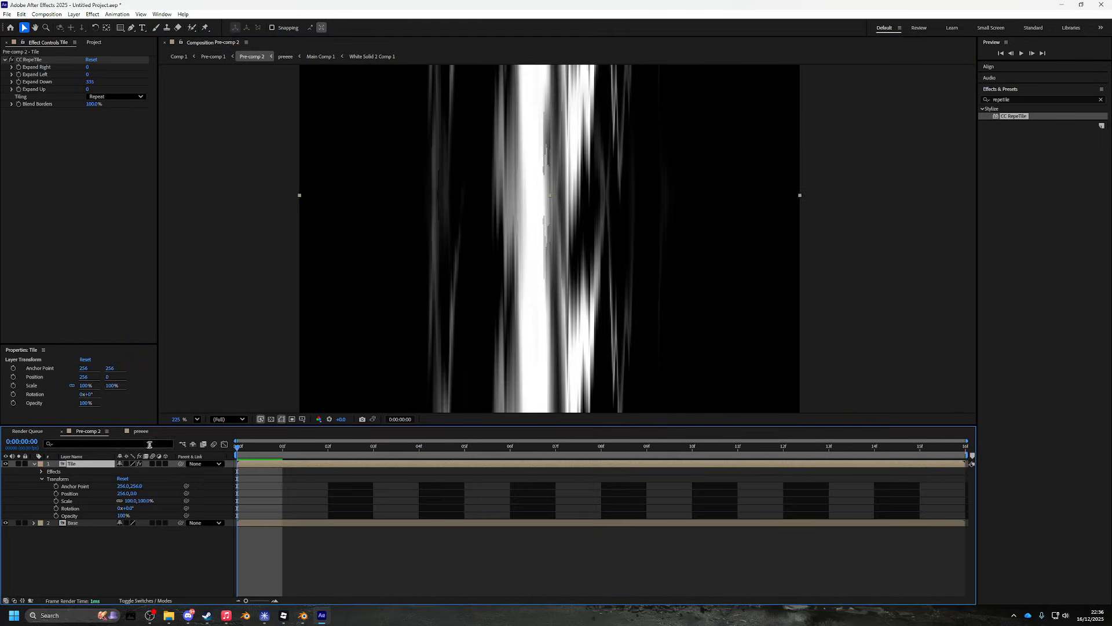
{"action": "scroll", "coordinate": [596, 236], "scroll_direction": "down", "scroll_amount": 4}
{"action": "left_click", "coordinate": [1019, 99]}
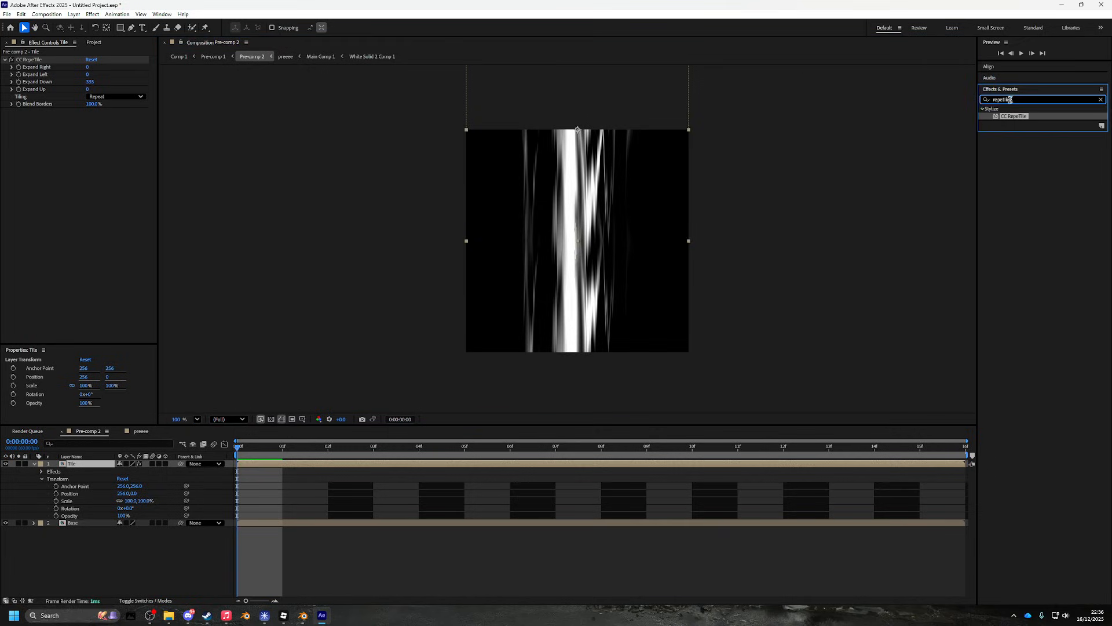
{"action": "type", "text": "blend"}
{"action": "left_click_drag", "start_coordinate": [1007, 116], "coordinate": [90, 141]}
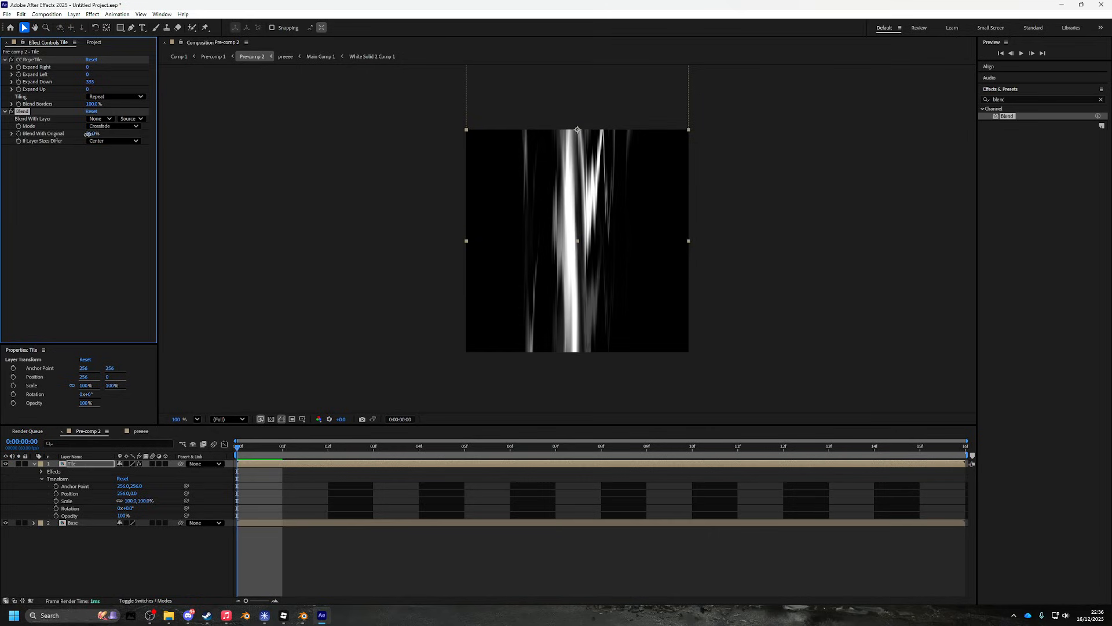
{"action": "left_click", "coordinate": [100, 118]}
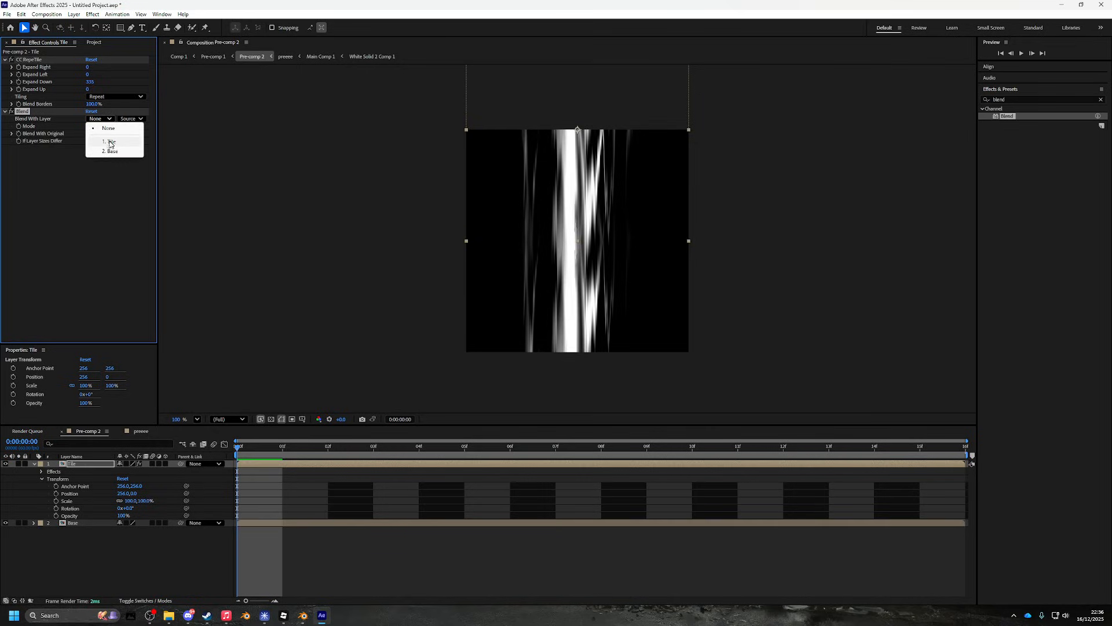
{"action": "left_click", "coordinate": [109, 152]}
{"action": "left_click", "coordinate": [127, 118]}
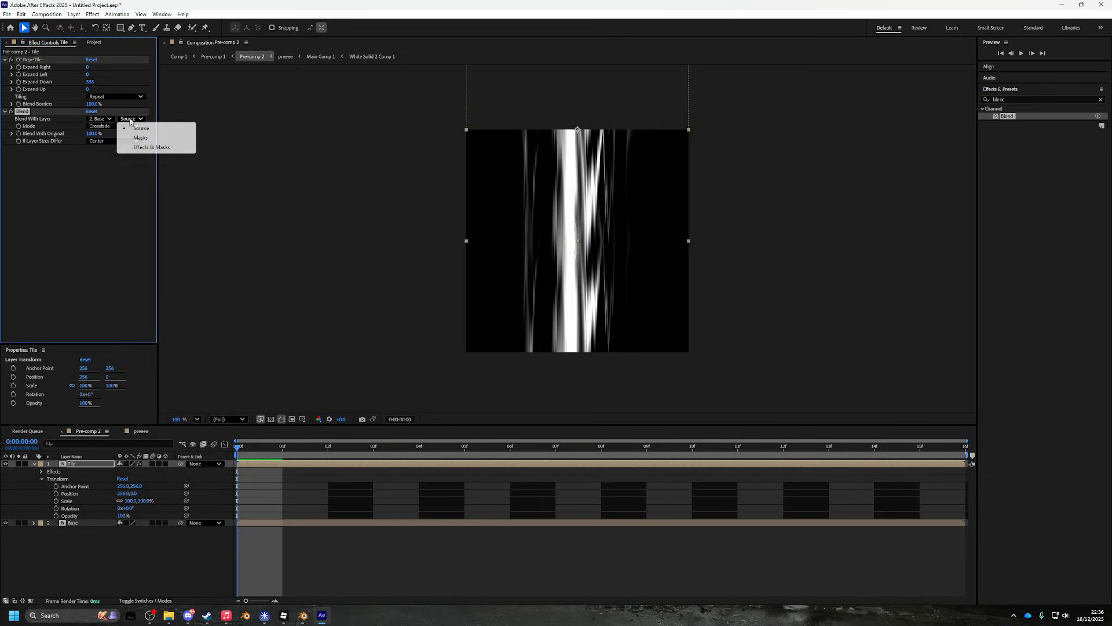
{"action": "left_click", "coordinate": [104, 126]}
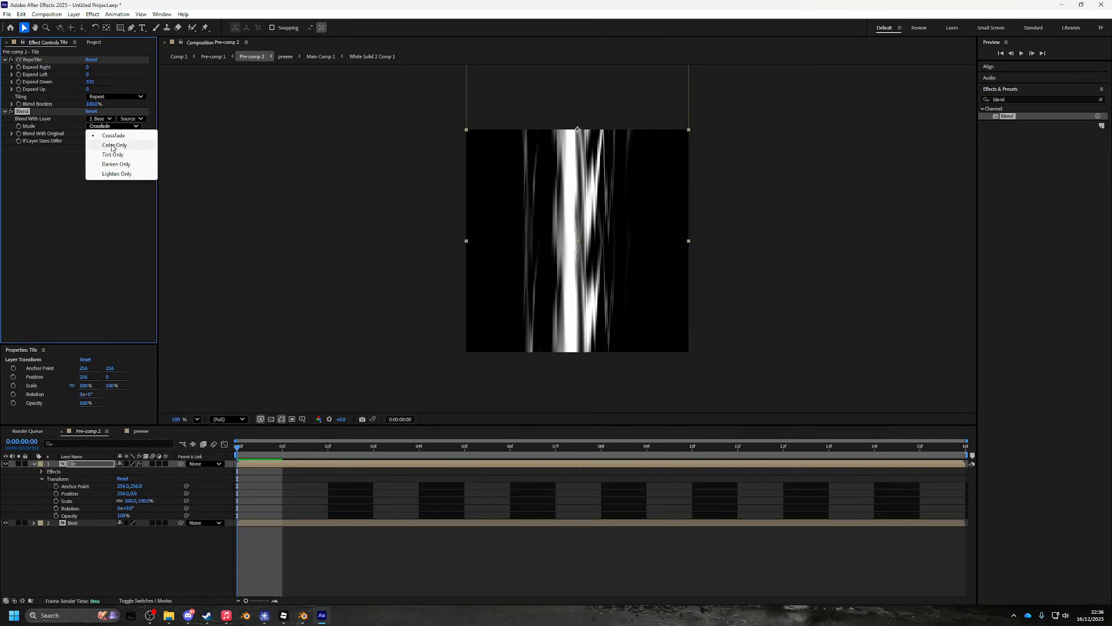
{"action": "left_click", "coordinate": [114, 164]}
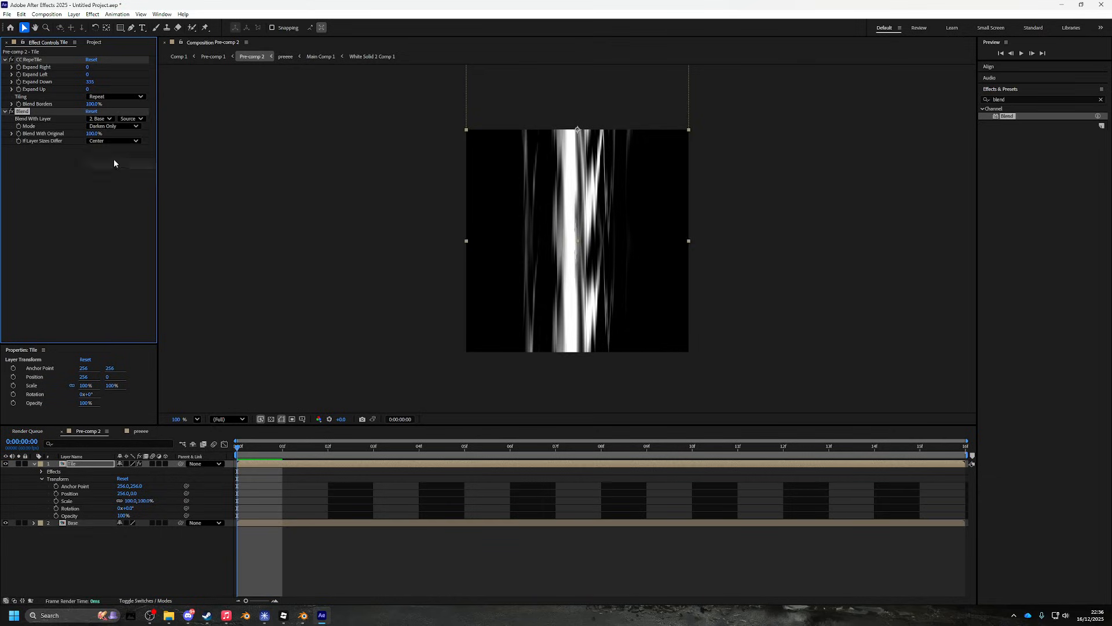
{"action": "mouse_move", "coordinate": [94, 133]}
{"action": "left_mouse_down"}
{"action": "mouse_move", "coordinate": [6, 141]}
{"action": "mouse_move", "coordinate": [114, 135]}
{"action": "left_mouse_up"}
{"action": "key", "text": "Delete"}
{"action": "scroll", "coordinate": [608, 208], "scroll_direction": "up", "scroll_amount": 3}
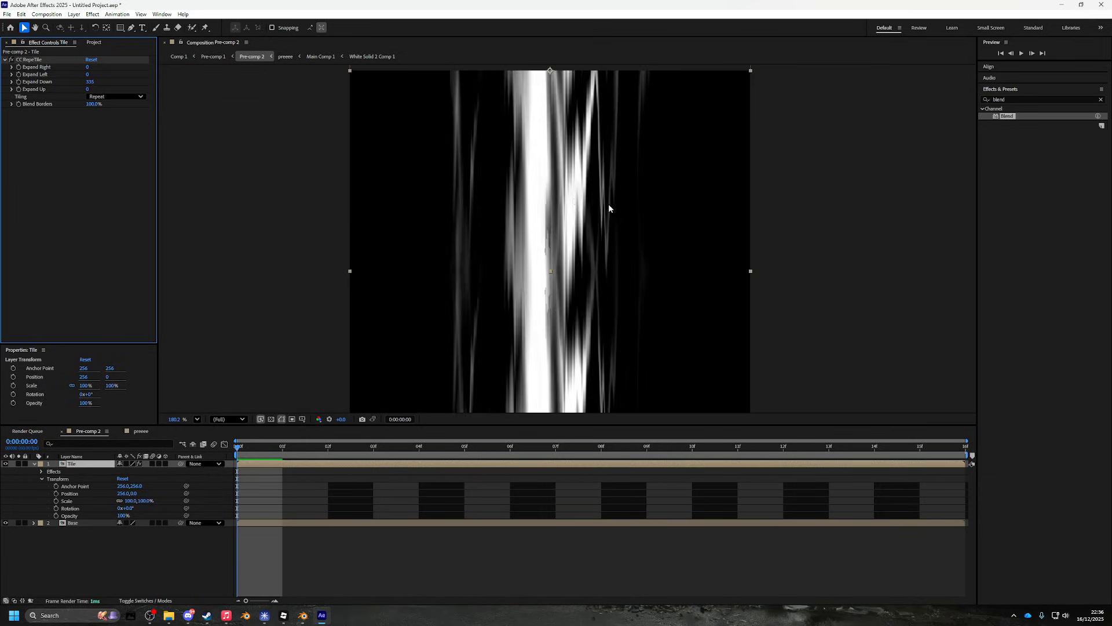
- Preview and scrub the tiled streaks in Pre-comp 2, then return to the first frame
{"action": "mouse_move", "coordinate": [565, 255]}
{"action": "left_mouse_down"}
{"action": "mouse_move", "coordinate": [570, 188]}
{"action": "mouse_move", "coordinate": [575, 260]}
{"action": "left_mouse_up"}
{"action": "scroll", "coordinate": [547, 206], "scroll_direction": "down", "scroll_amount": 8}
{"action": "scroll", "coordinate": [576, 259], "scroll_direction": "up", "scroll_amount": 5}
{"action": "key", "text": "space"}
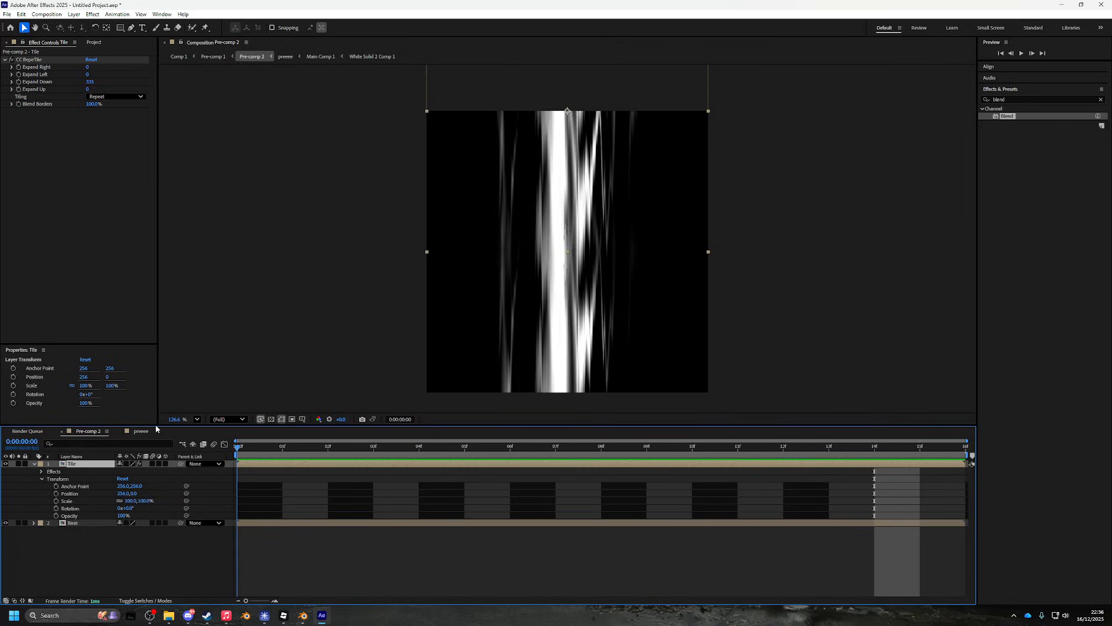
{"action": "key", "text": "space"}
{"action": "scroll", "coordinate": [613, 350], "scroll_direction": "down", "scroll_amount": 2}
{"action": "scroll", "coordinate": [609, 352], "scroll_direction": "up", "scroll_amount": 5}
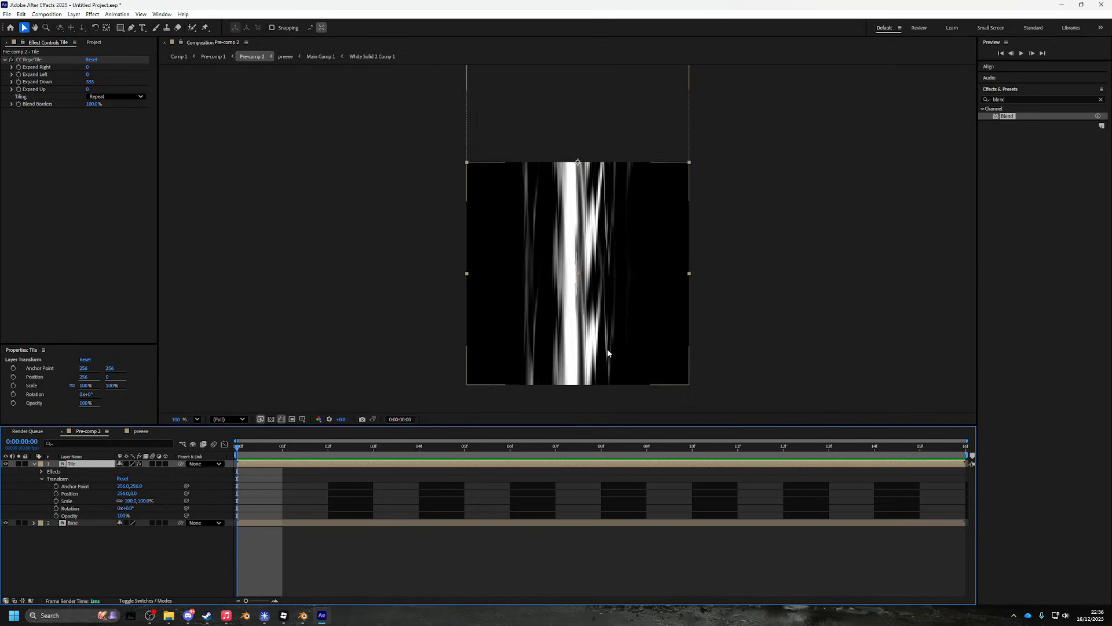
{"action": "scroll", "coordinate": [606, 353], "scroll_direction": "down", "scroll_amount": 4}
{"action": "scroll", "coordinate": [585, 353], "scroll_direction": "up", "scroll_amount": 3}
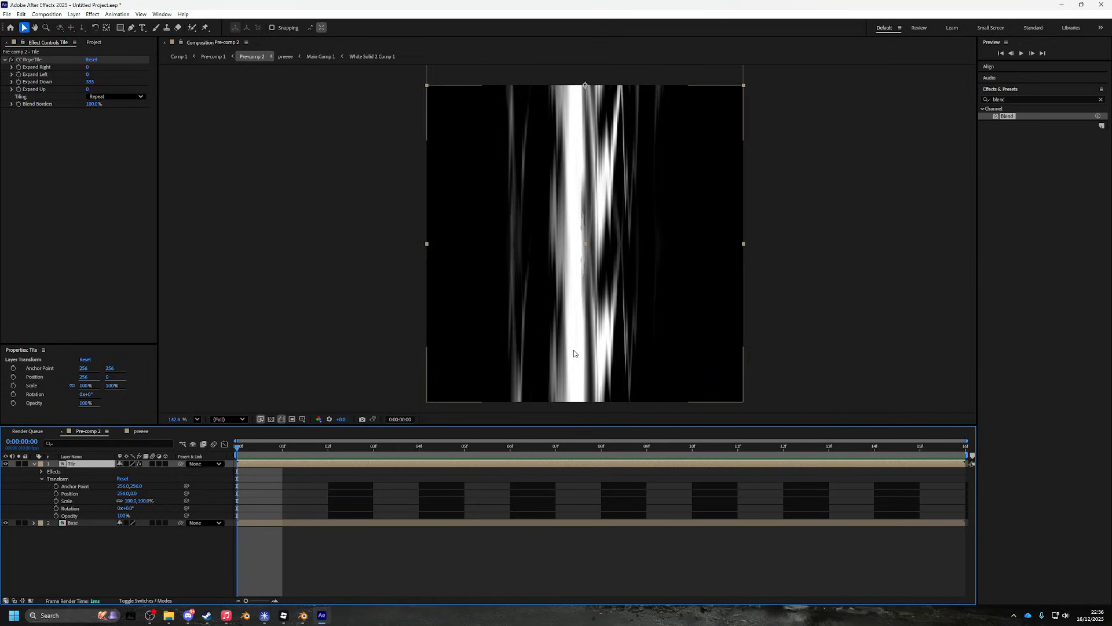
{"action": "left_click_drag", "start_coordinate": [632, 347], "coordinate": [598, 329]}
{"action": "left_click_drag", "start_coordinate": [240, 447], "coordinate": [760, 493]}
{"action": "key", "text": "Home"}
{"action": "scroll", "coordinate": [603, 283], "scroll_direction": "down", "scroll_amount": 2}
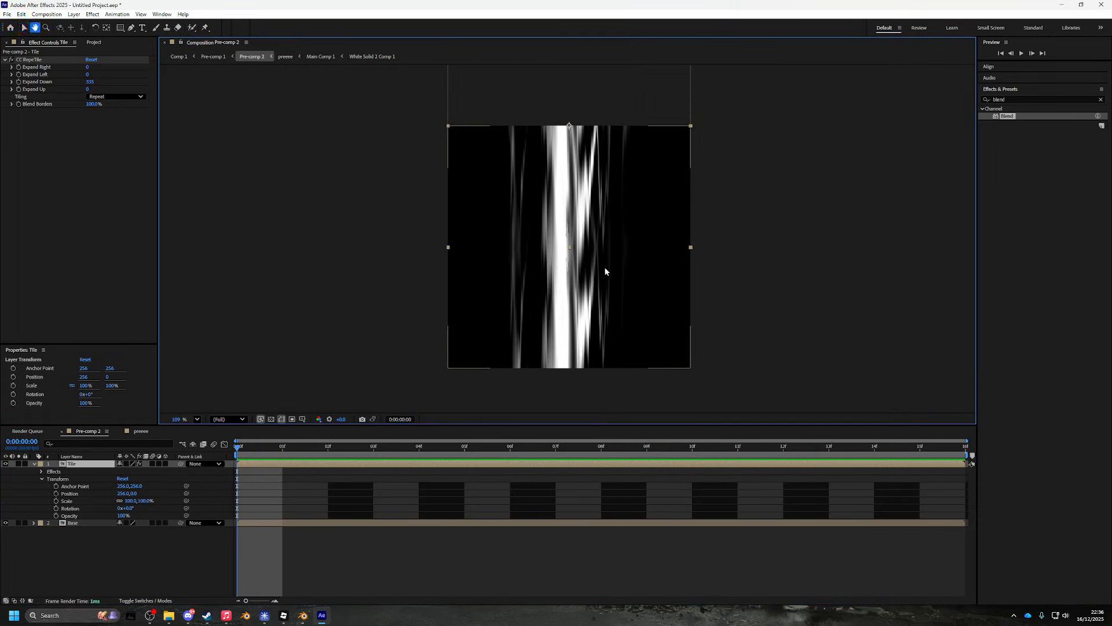
- Add Pre-comp 2 to the render queue via File > Export
{"action": "left_click", "coordinate": [7, 14]}
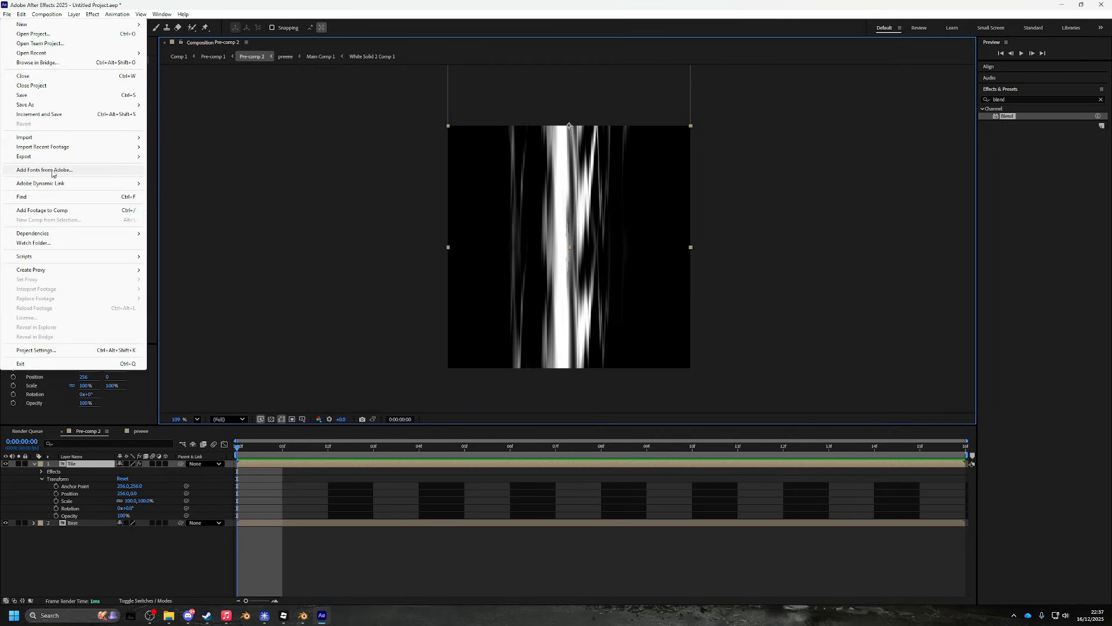
{"action": "mouse_move", "coordinate": [87, 156]}
{"action": "left_click", "coordinate": [199, 168]}
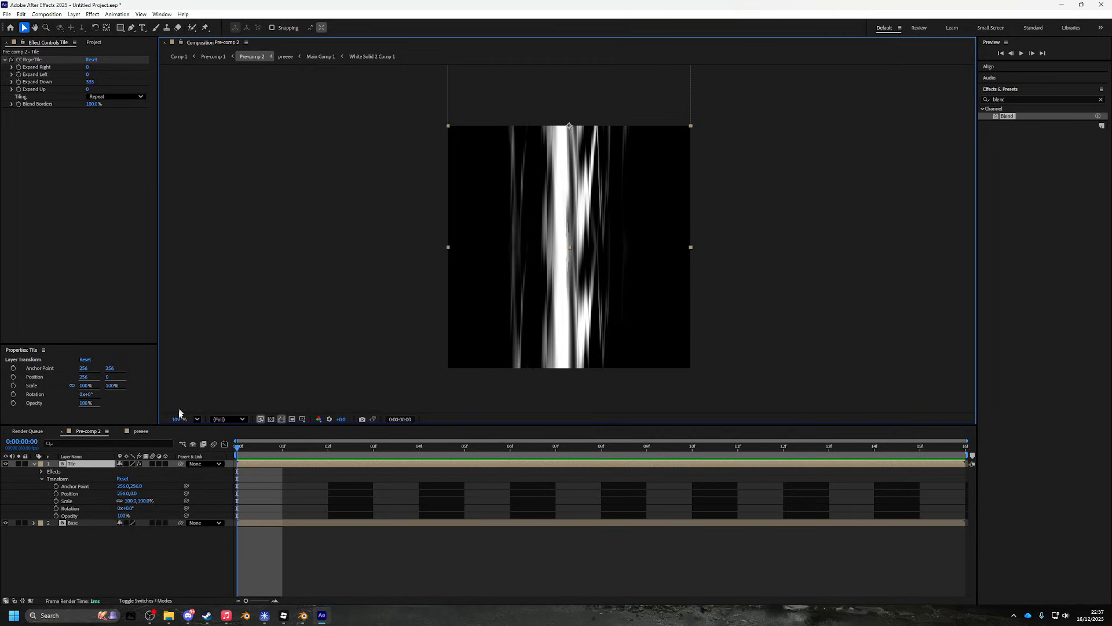
- Set the output module to PNG Sequence with RGB + Alpha channels
{"action": "left_click", "coordinate": [100, 484]}
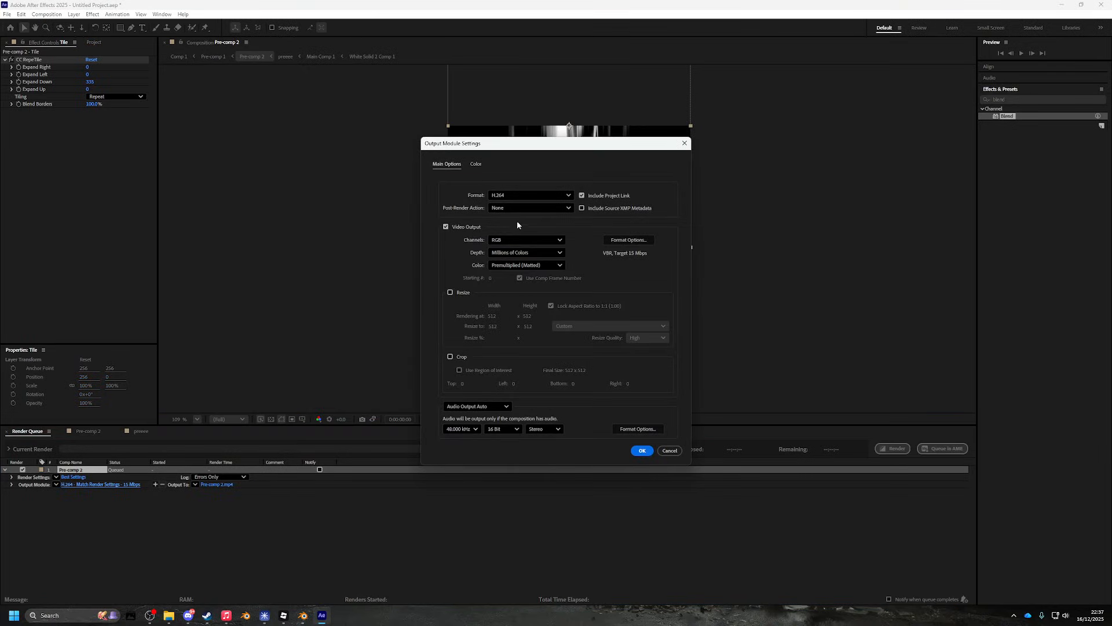
{"action": "left_click", "coordinate": [520, 240]}
{"action": "left_click", "coordinate": [517, 251]}
{"action": "left_click", "coordinate": [500, 196]}
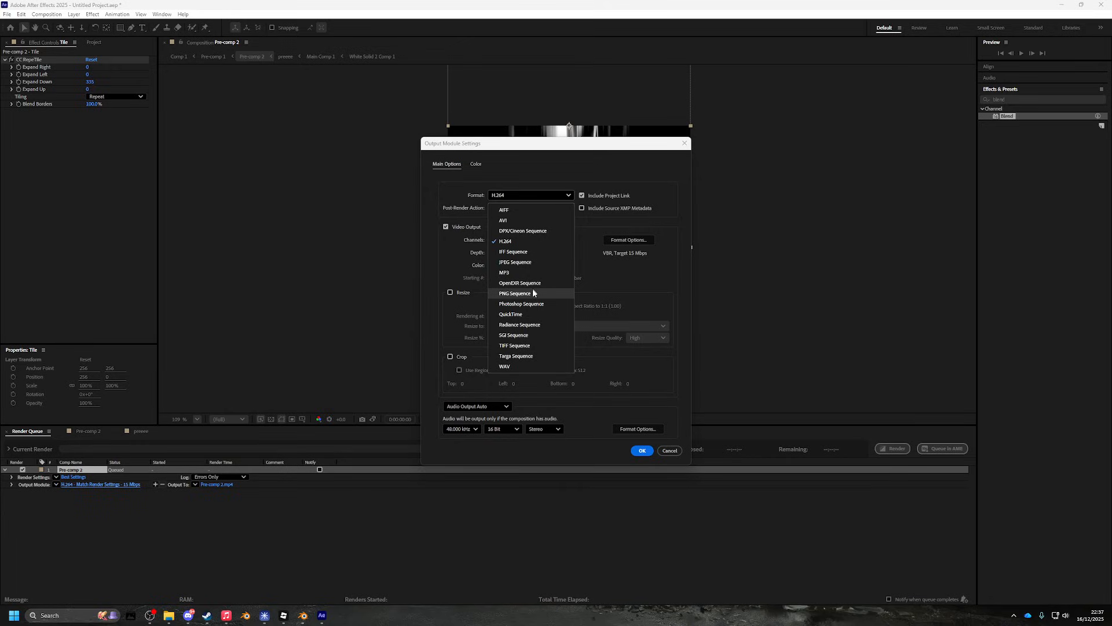
{"action": "left_click", "coordinate": [514, 293]}
{"action": "left_click", "coordinate": [511, 243]}
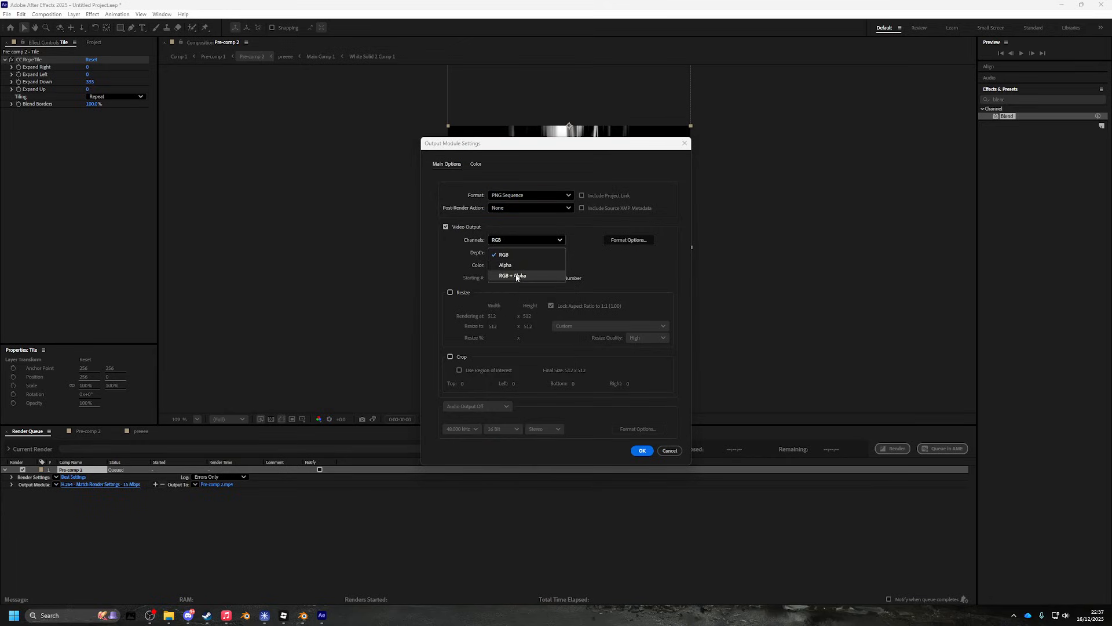
{"action": "left_click", "coordinate": [519, 276]}
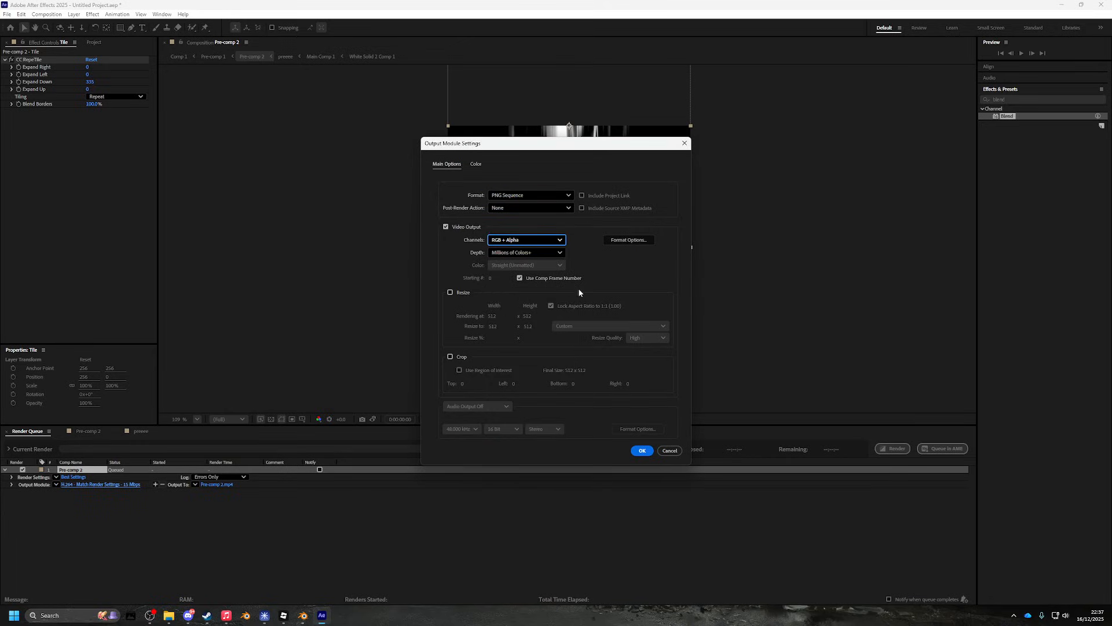
{"action": "left_click", "coordinate": [641, 451]}
- Set the render output to a new Downloads folder named 'meshfliptest'
{"action": "left_click", "coordinate": [236, 484]}
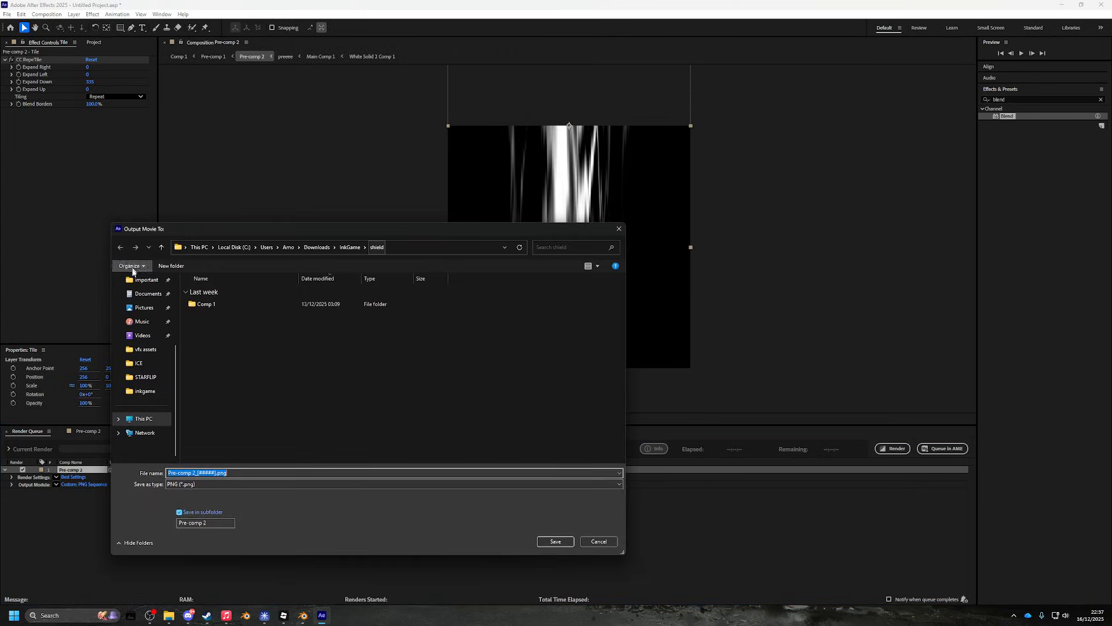
{"action": "left_click", "coordinate": [148, 352]}
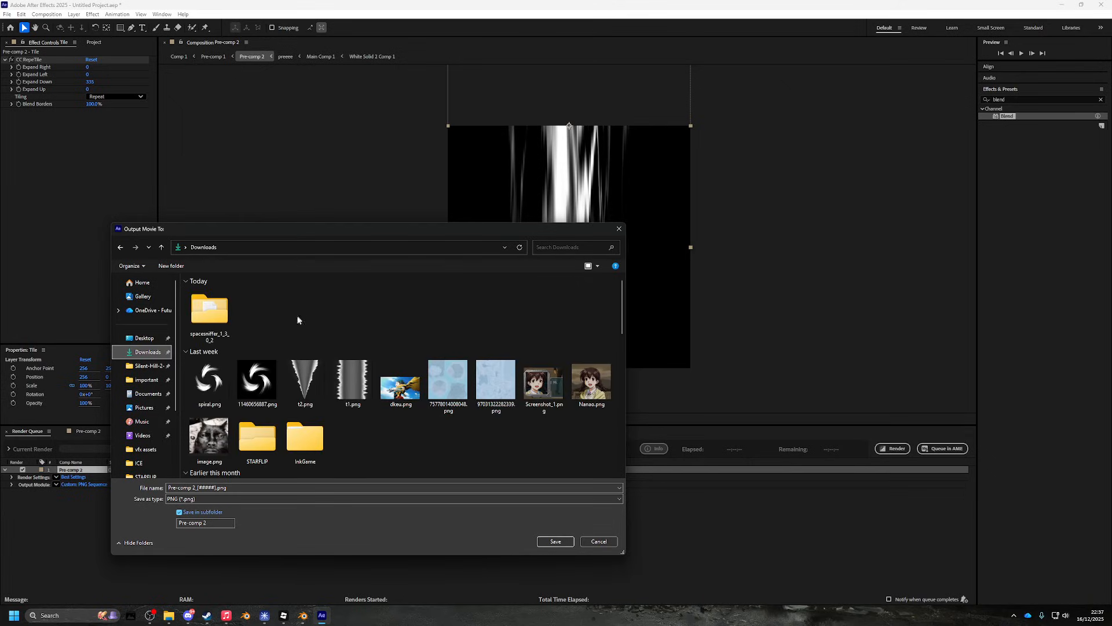
{"action": "right_click", "coordinate": [286, 316]}
{"action": "mouse_move", "coordinate": [344, 393]}
{"action": "left_click", "coordinate": [427, 390]}
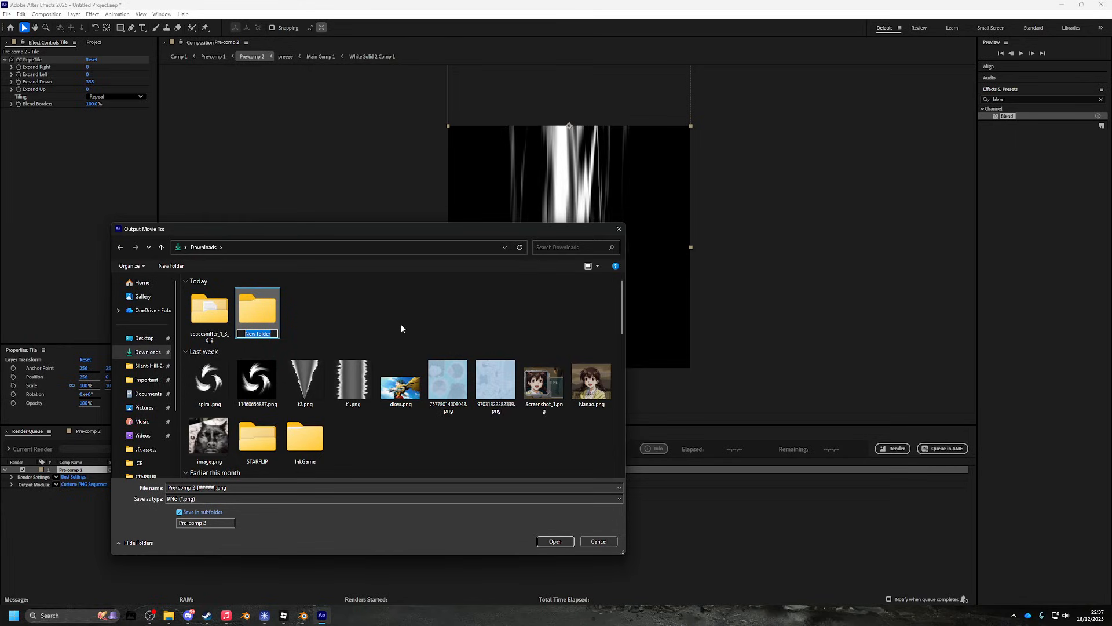
{"action": "type", "text": "beams"}
{"action": "key", "text": "ctrl+BackSpace"}
{"action": "type", "text": "meshfliptest"}
{"action": "key", "text": "Return"}
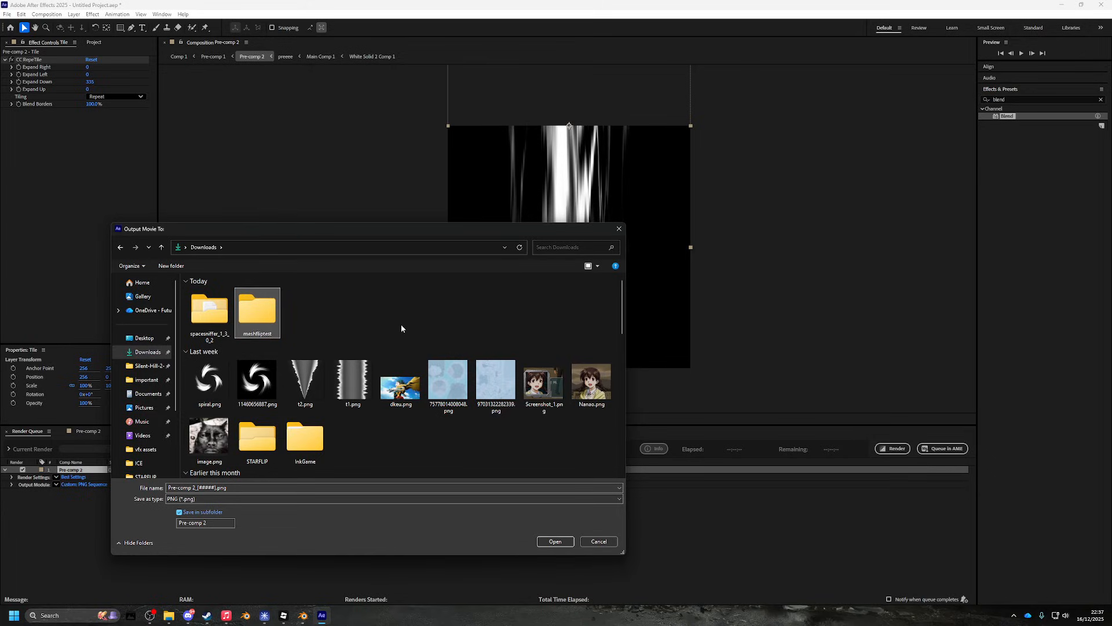
{"action": "double_click", "coordinate": [274, 305]}
{"action": "left_click", "coordinate": [553, 541]}
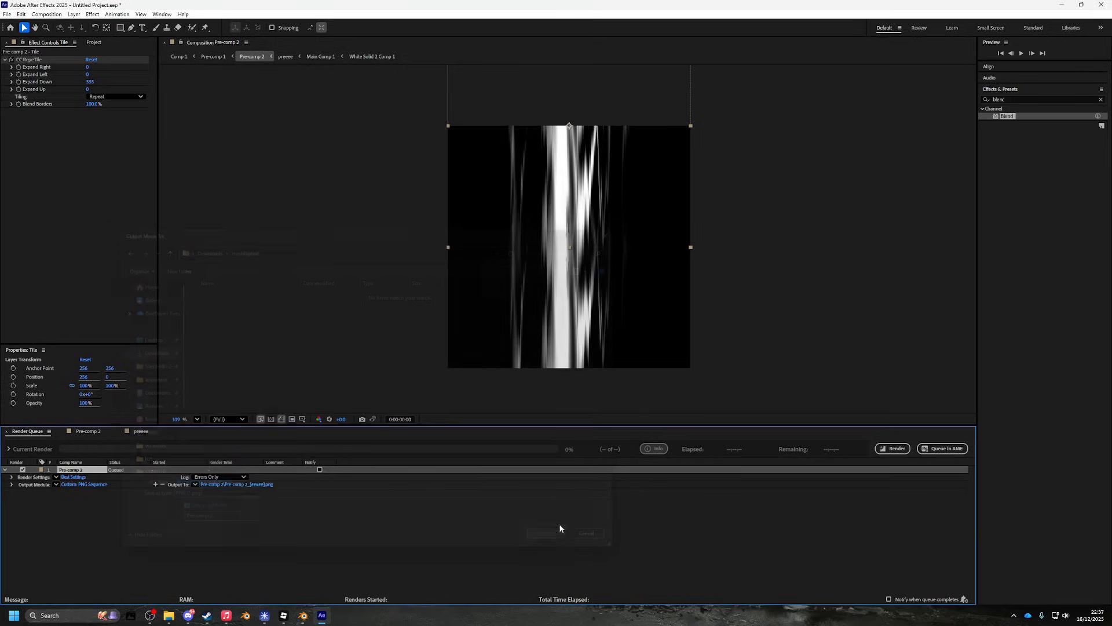
- Render Pre-comp 2 to PNG frames, then view the tilted bowl in Blender
{"action": "left_click", "coordinate": [894, 448]}
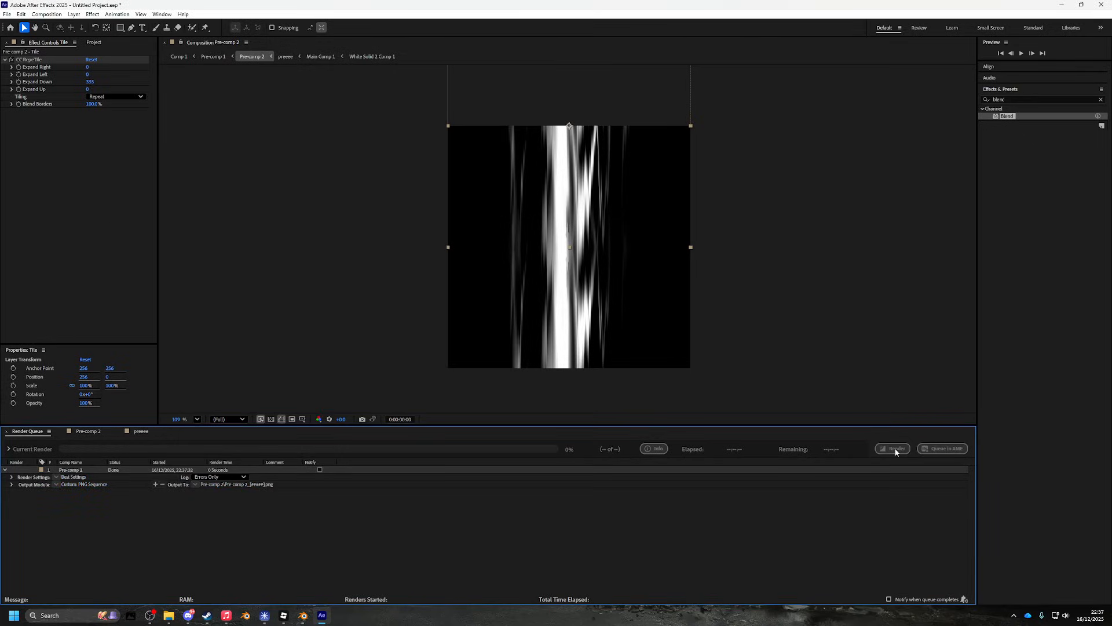
{"action": "left_click", "coordinate": [302, 615]}
{"action": "left_click_drag", "start_coordinate": [575, 388], "coordinate": [795, 286]}
- Load Downloads\meshfliptest\Pre-comp 2\Pre-comp 2_00000.png as the bowl material's Base Color image
{"action": "left_click", "coordinate": [921, 317]}
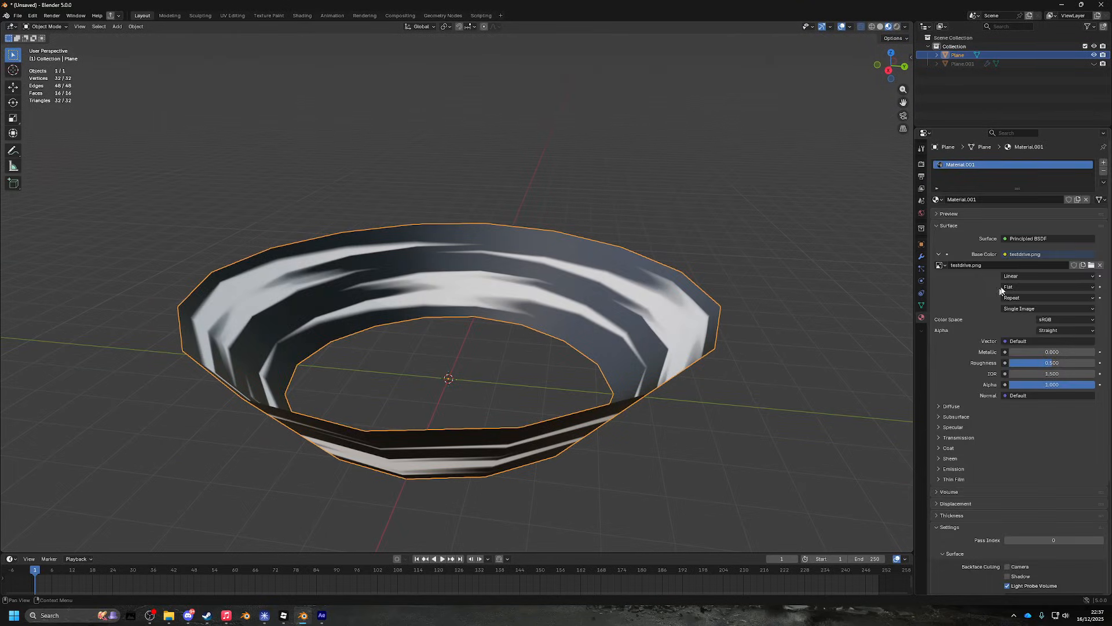
{"action": "left_click", "coordinate": [1091, 265]}
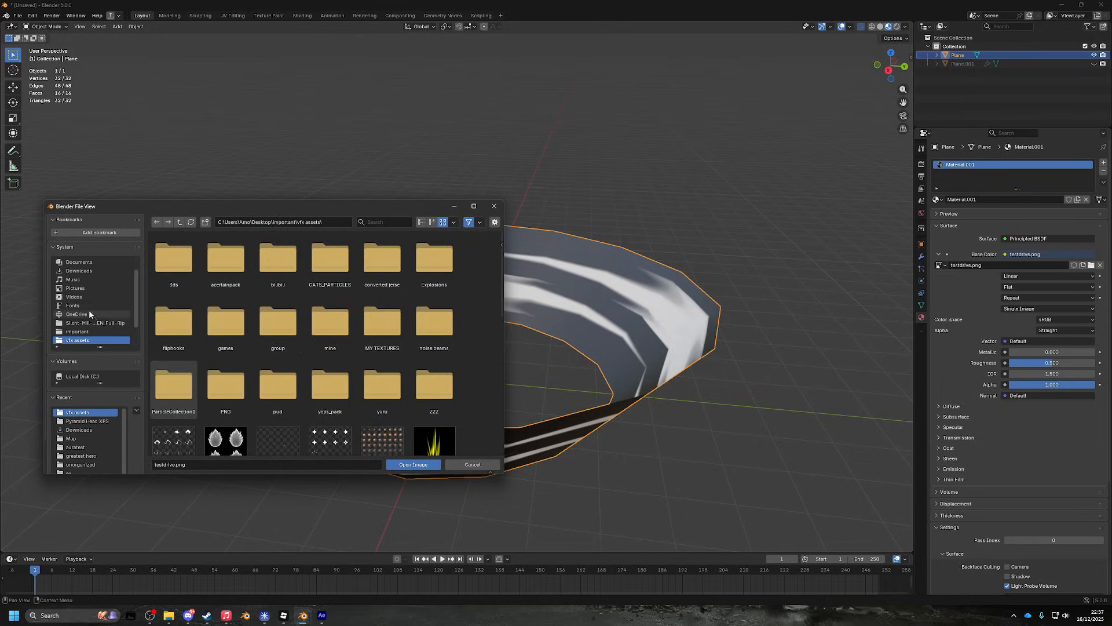
{"action": "left_click", "coordinate": [91, 270]}
{"action": "left_click", "coordinate": [378, 222]}
{"action": "type", "text": "mesh"}
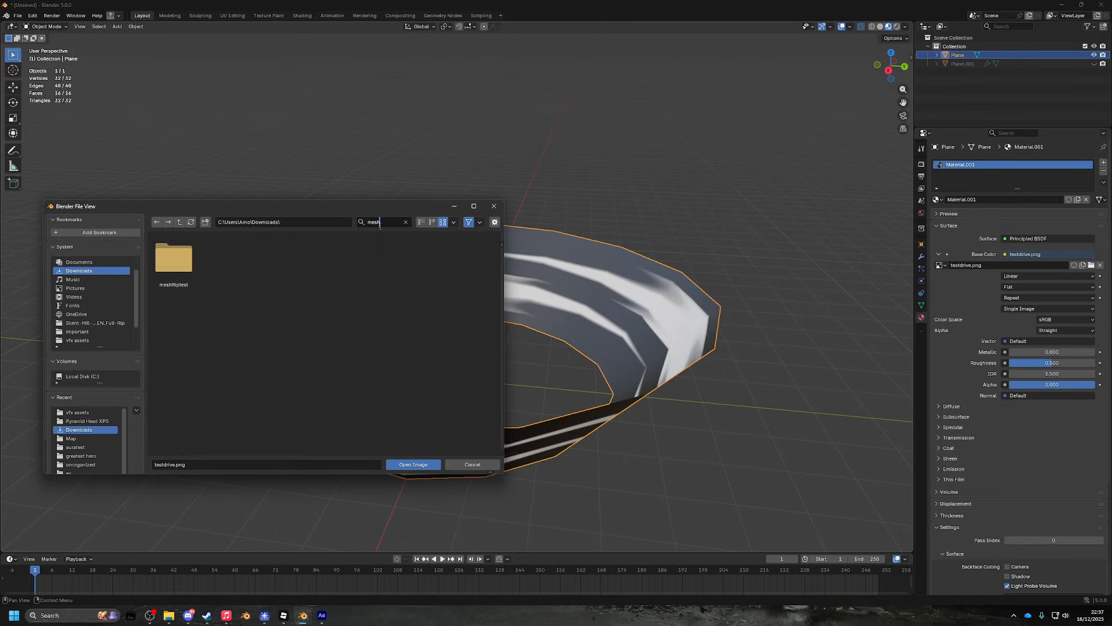
{"action": "double_click", "coordinate": [178, 277]}
{"action": "double_click", "coordinate": [174, 258]}
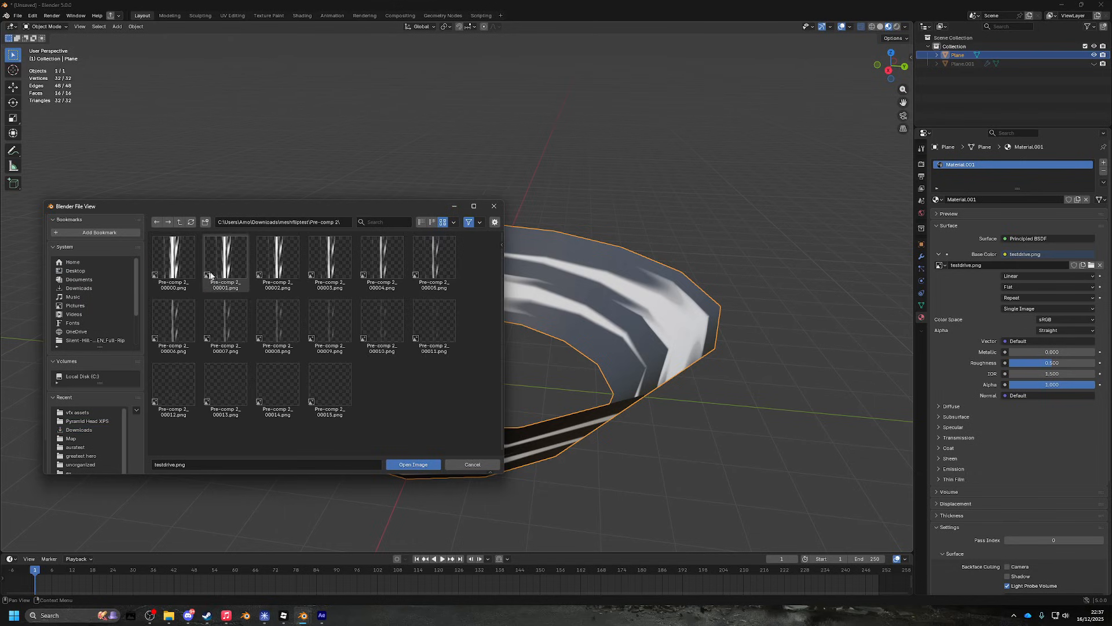
{"action": "double_click", "coordinate": [174, 258]}
- Shade the textured bowl smooth
{"action": "left_click_drag", "start_coordinate": [522, 324], "coordinate": [452, 268]}
{"action": "right_click", "coordinate": [522, 280]}
{"action": "left_click", "coordinate": [508, 282]}
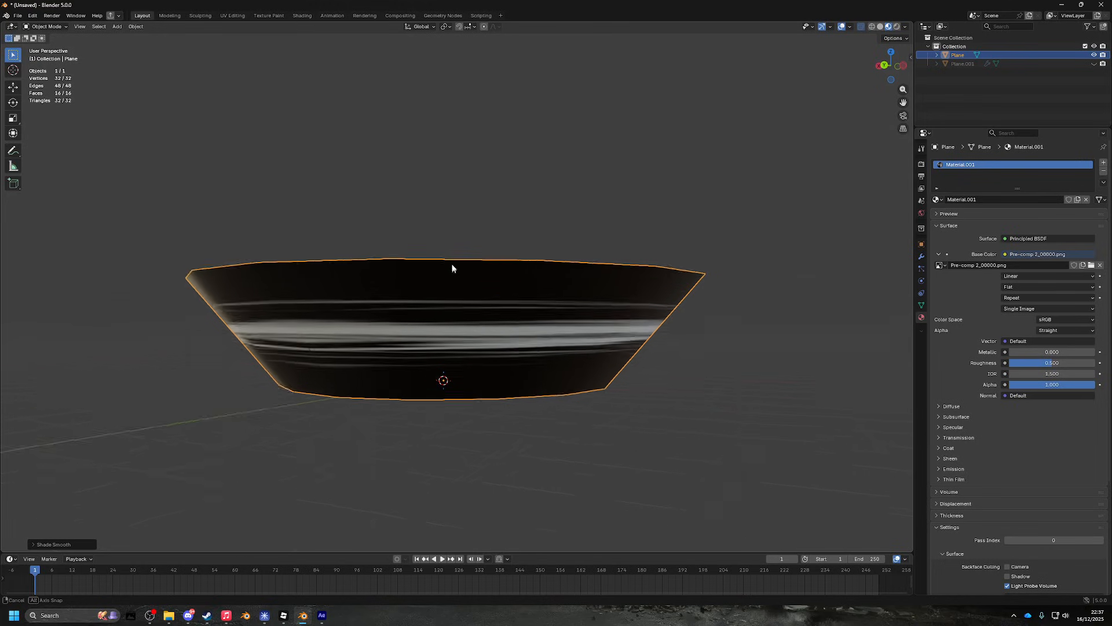
- In UV Editing, scale the bowl's UV island narrower along X
{"action": "left_click", "coordinate": [232, 16]}
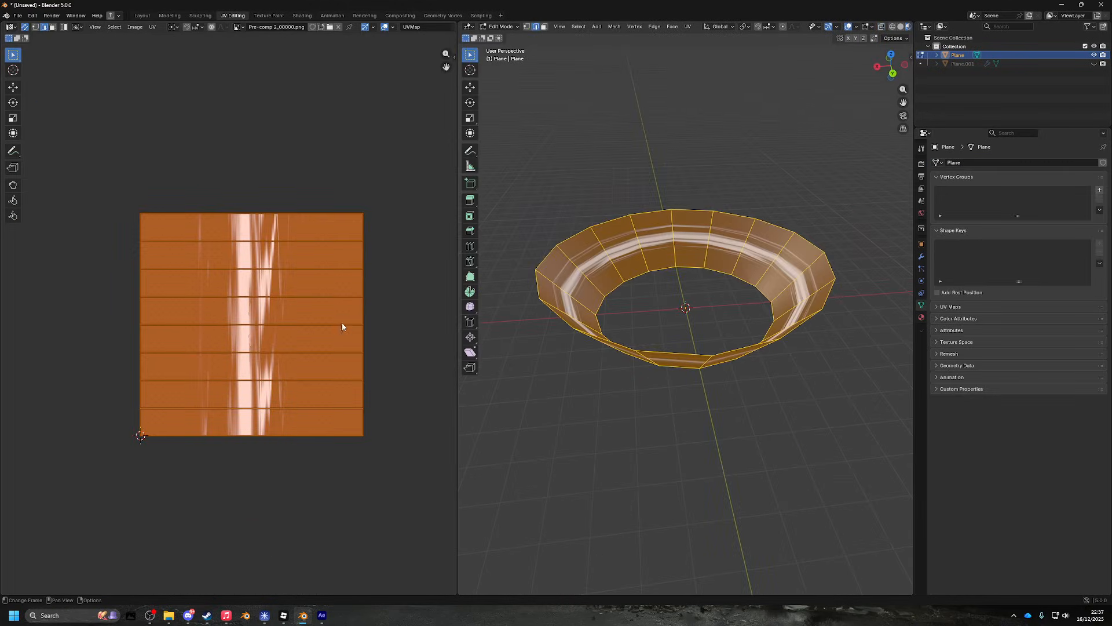
{"action": "key", "text": "x"}
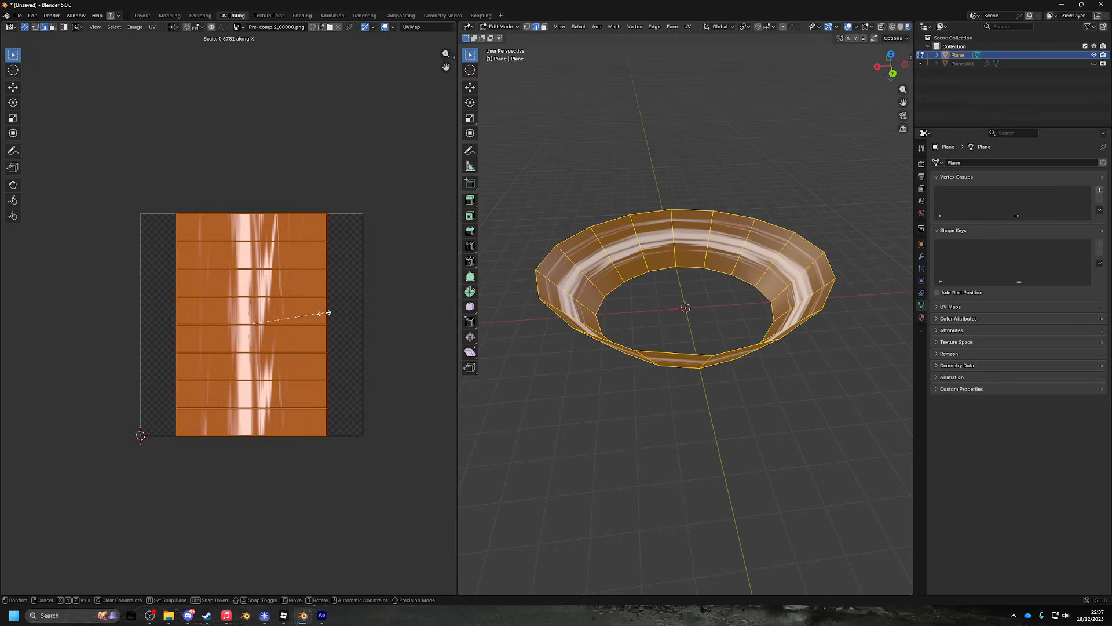
{"action": "left_click", "coordinate": [323, 313]}
- Shade the bowl smooth in Object Mode and view it from above in Layout
{"action": "key", "text": "Tab"}
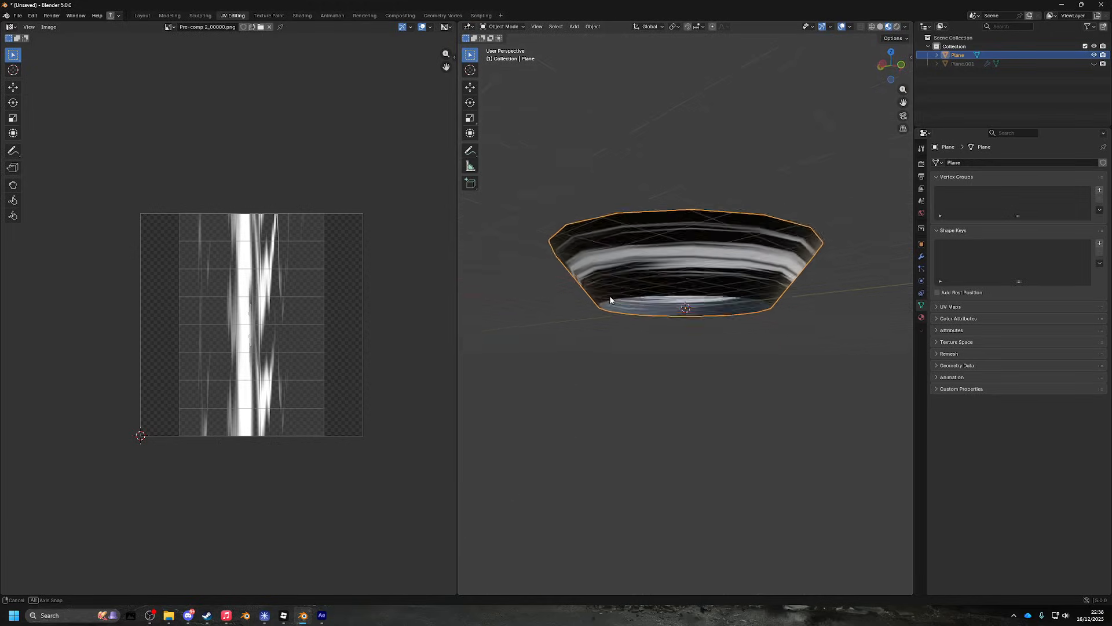
{"action": "scroll", "coordinate": [707, 313], "scroll_direction": "up", "scroll_amount": 4}
{"action": "right_click", "coordinate": [715, 290]}
{"action": "left_click", "coordinate": [716, 292]}
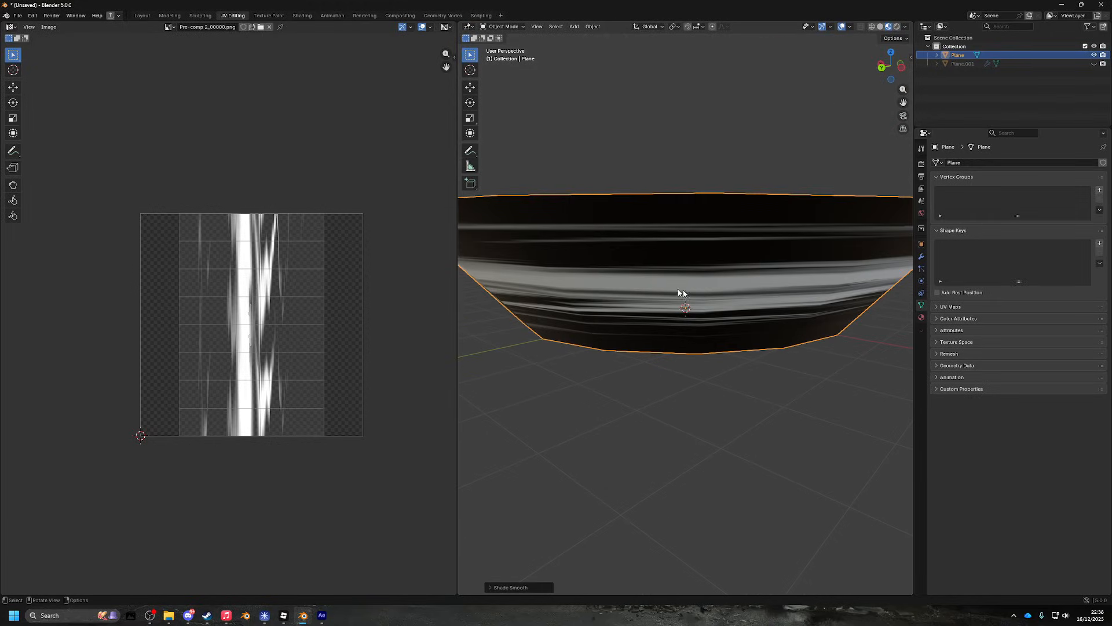
{"action": "left_click", "coordinate": [142, 16]}
{"action": "left_click_drag", "start_coordinate": [613, 268], "coordinate": [417, 271]}
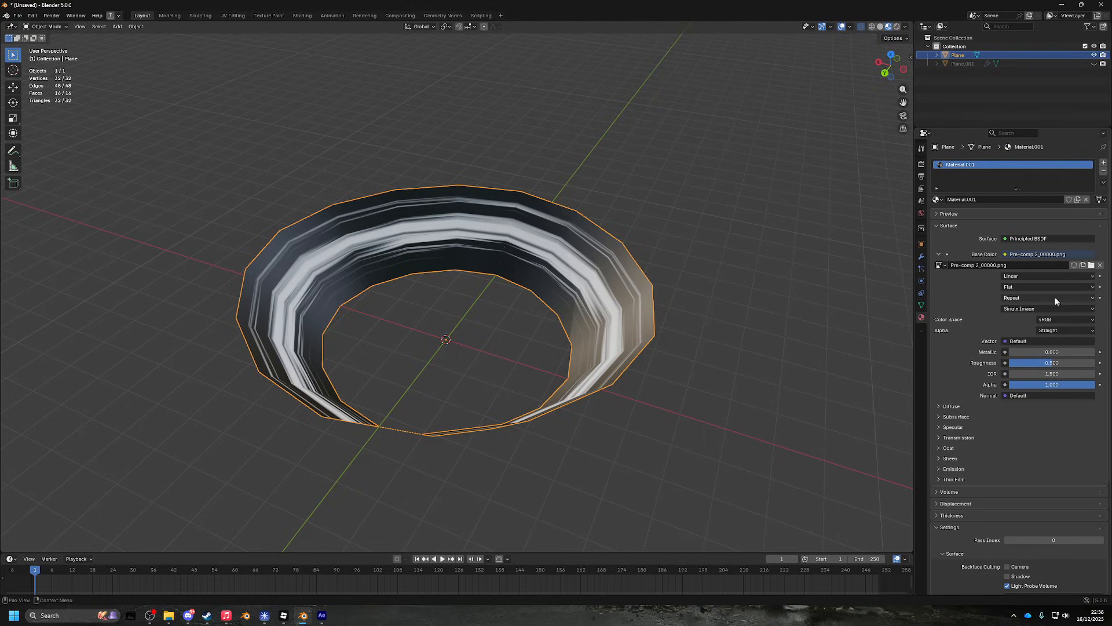
- Keep the texture's Linear interpolation, Flat projection and Repeat extension, and stop the screen recording
{"action": "left_click", "coordinate": [1030, 277]}
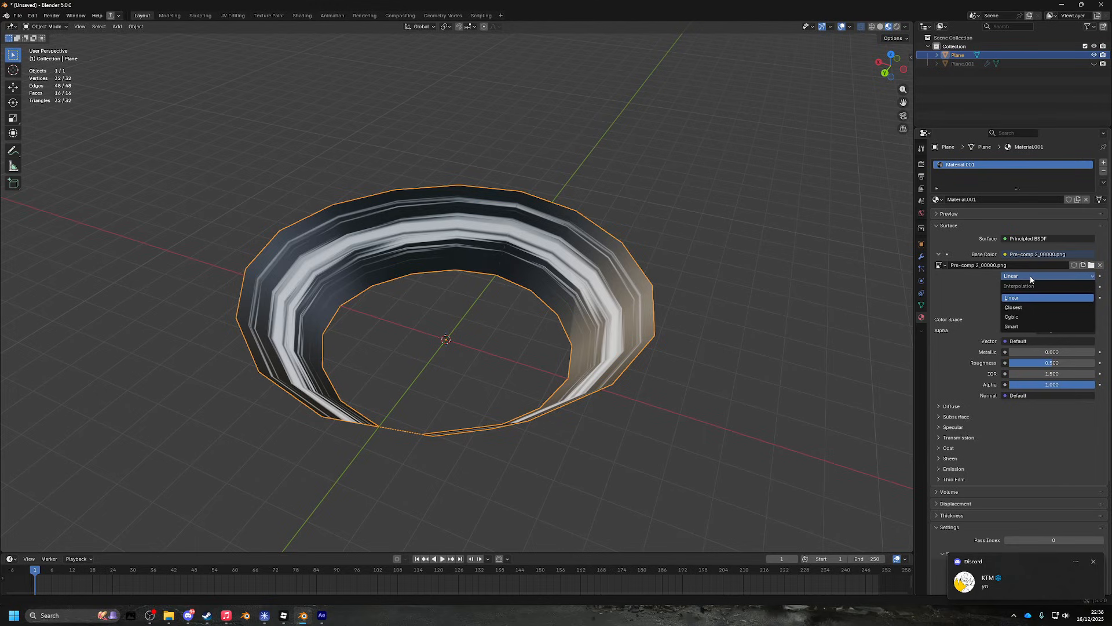
{"action": "left_click", "coordinate": [1030, 275]}
{"action": "left_click", "coordinate": [1026, 286]}
{"action": "left_click", "coordinate": [1024, 287]}
{"action": "left_click", "coordinate": [1022, 297]}
{"action": "left_click", "coordinate": [1021, 303]}
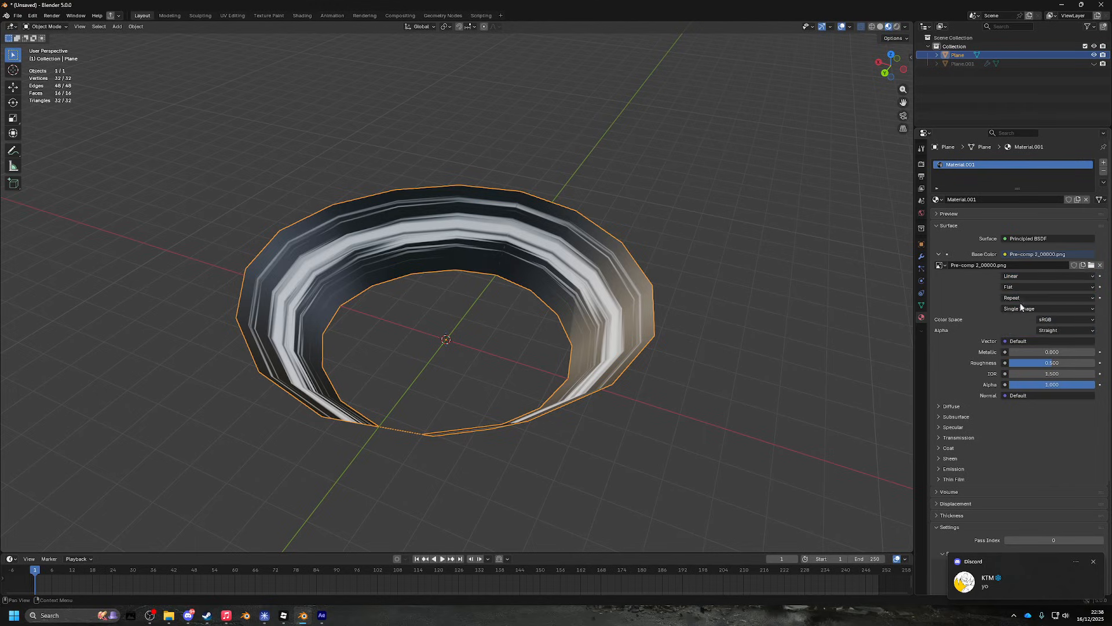
{"action": "left_click", "coordinate": [150, 615]}
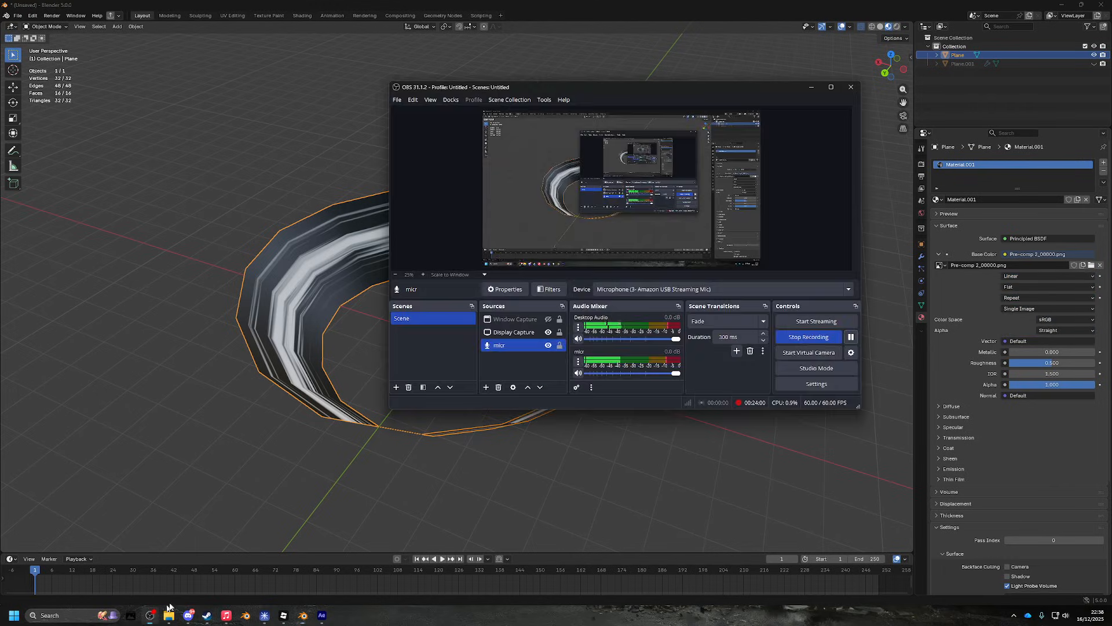
{"action": "left_click", "coordinate": [835, 337]}
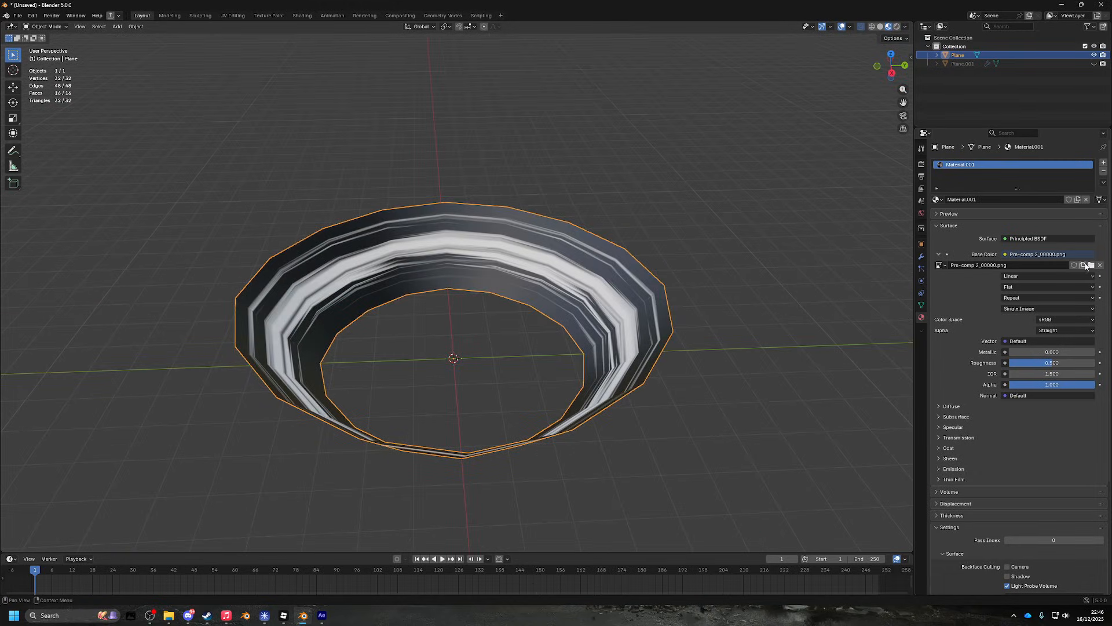
- Set the image texture source to Image Sequence with 16 frames
{"action": "left_click", "coordinate": [1040, 299]}
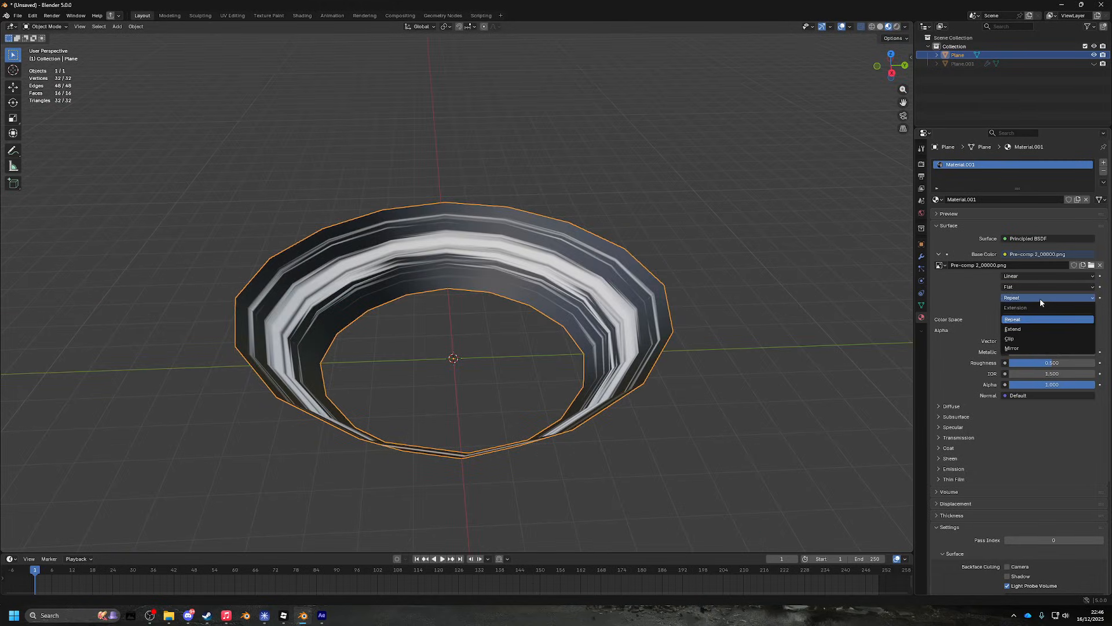
{"action": "left_click", "coordinate": [1041, 297]}
{"action": "left_click", "coordinate": [1040, 308]}
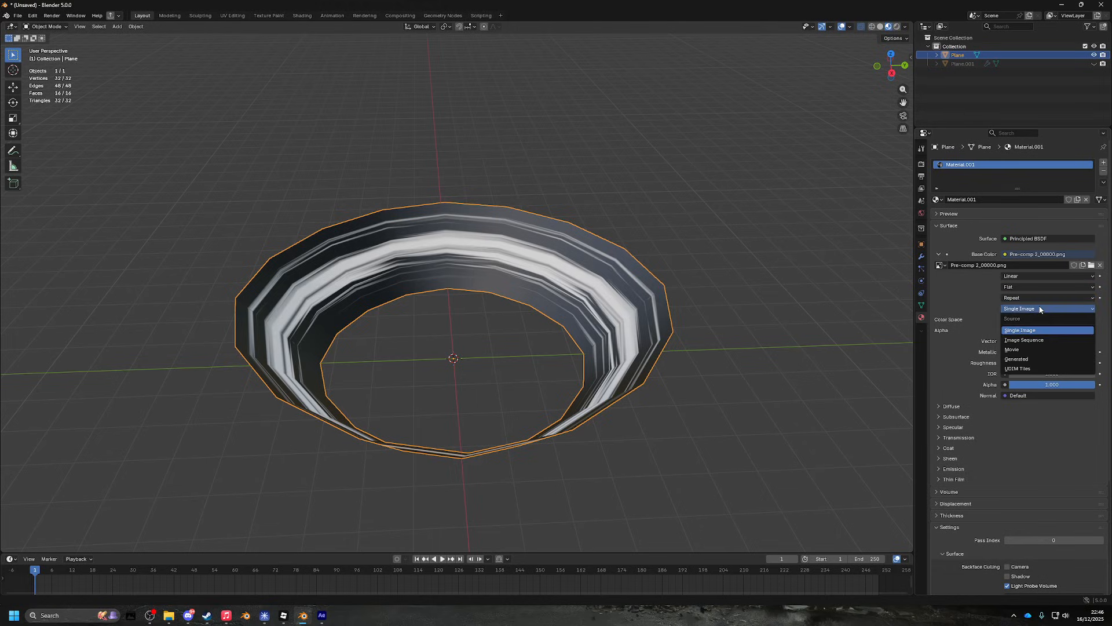
{"action": "left_click", "coordinate": [1040, 342]}
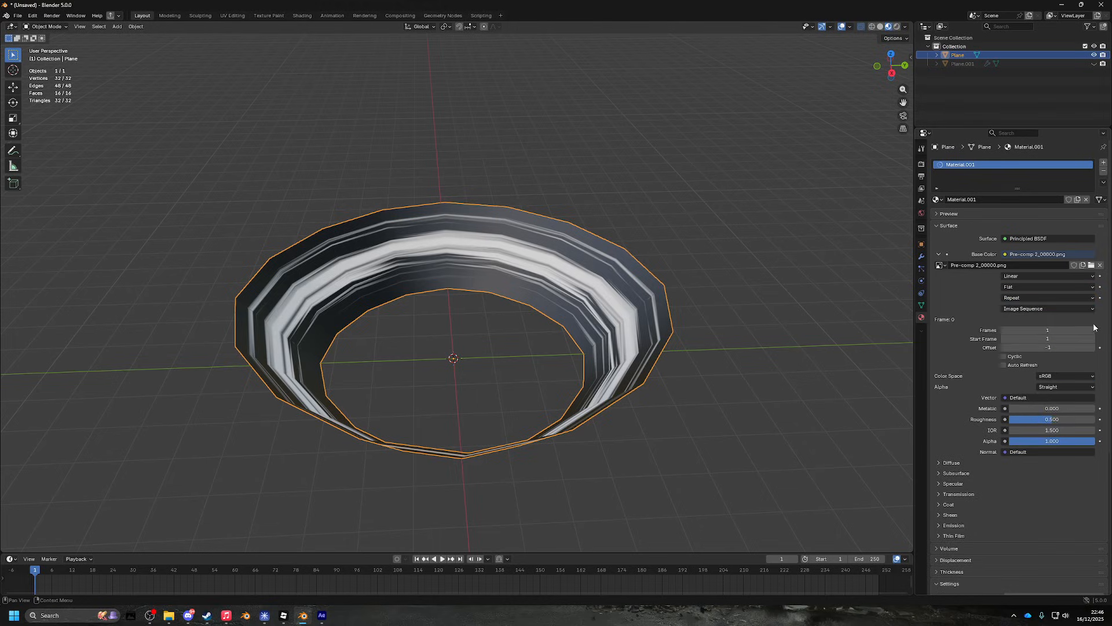
{"action": "left_click", "coordinate": [1057, 330]}
- Reload all sixteen Pre-comp 2 frame images into the texture
{"action": "left_click", "coordinate": [1093, 266]}
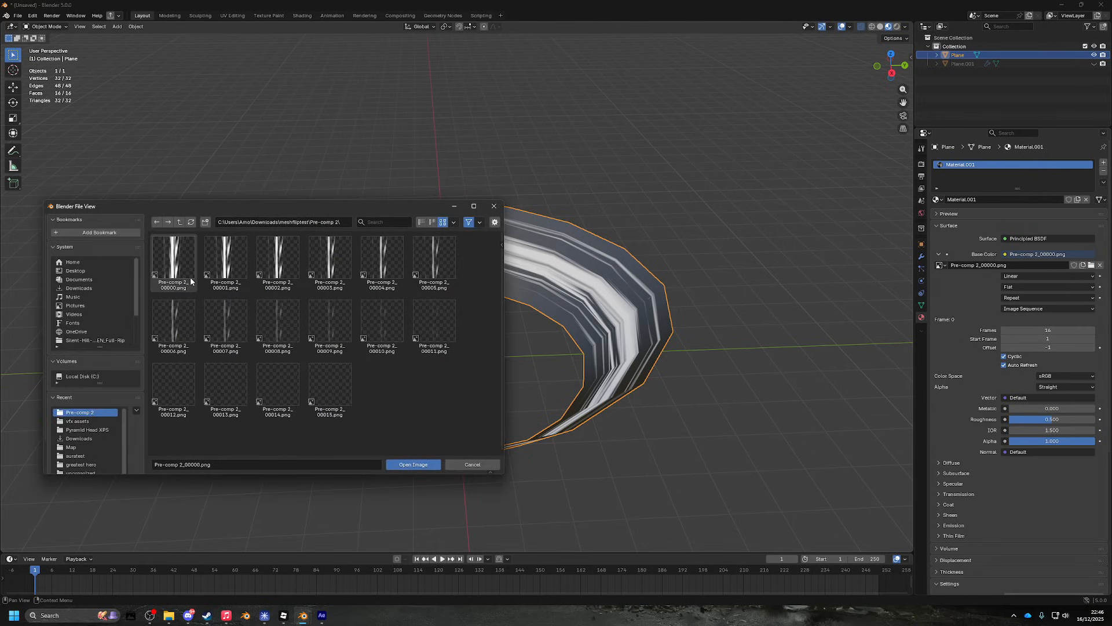
{"action": "left_click", "coordinate": [323, 378], "text": "shift"}
{"action": "left_click", "coordinate": [413, 464]}
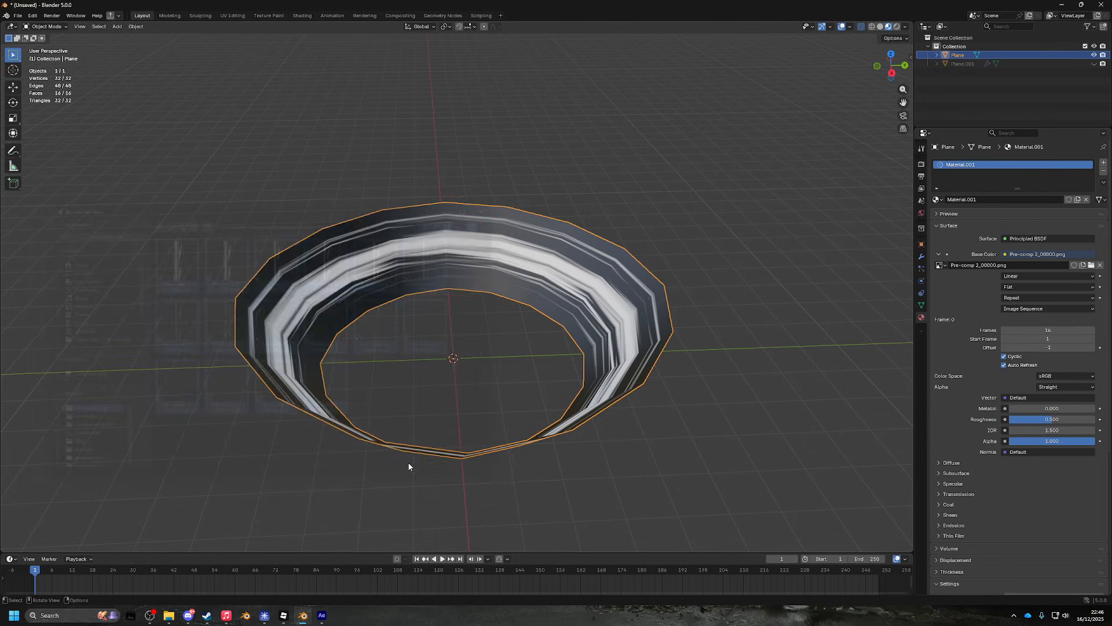
- Play the animation to preview the streaks and scale the bowl up
{"action": "scroll", "coordinate": [488, 325], "scroll_direction": "up", "scroll_amount": 3}
{"action": "left_click_drag", "start_coordinate": [498, 311], "coordinate": [472, 283]}
{"action": "key", "text": "space"}
{"action": "scroll", "coordinate": [454, 249], "scroll_direction": "down", "scroll_amount": 2}
{"action": "key", "text": "s"}
{"action": "left_click", "coordinate": [509, 75]}
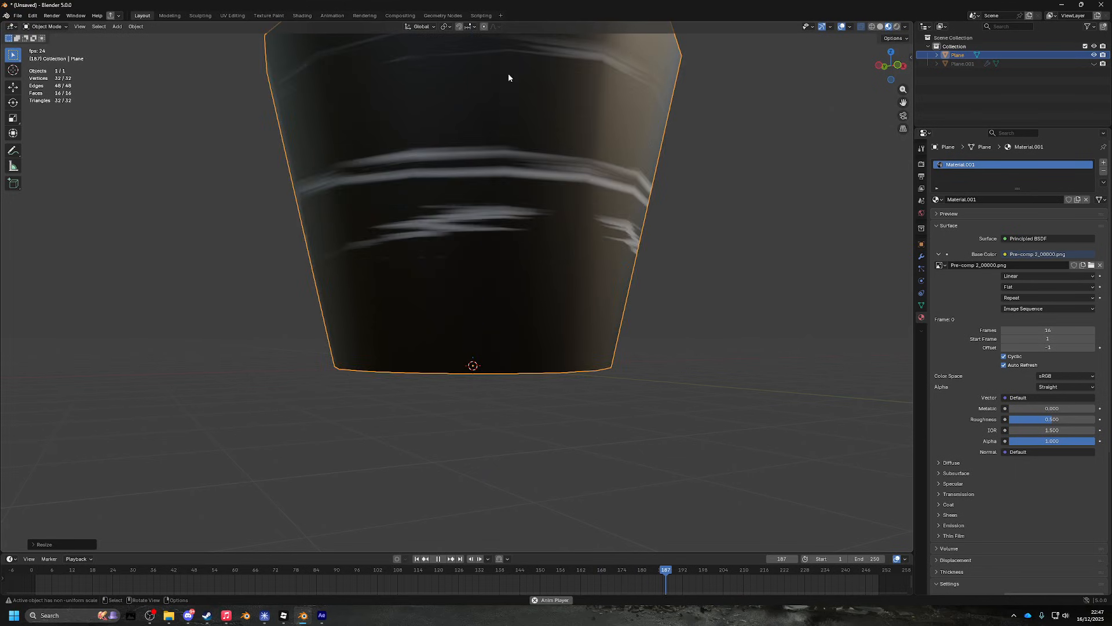
- Flatten the bowl by scaling it along the Z axis only
{"action": "left_click_drag", "start_coordinate": [509, 75], "coordinate": [352, 325]}
{"action": "scroll", "coordinate": [472, 293], "scroll_direction": "up", "scroll_amount": 5}
{"action": "scroll", "coordinate": [504, 201], "scroll_direction": "down", "scroll_amount": 5}
{"action": "left_click_drag", "start_coordinate": [472, 294], "coordinate": [490, 174]}
{"action": "key", "text": "s"}
{"action": "key", "text": "z"}
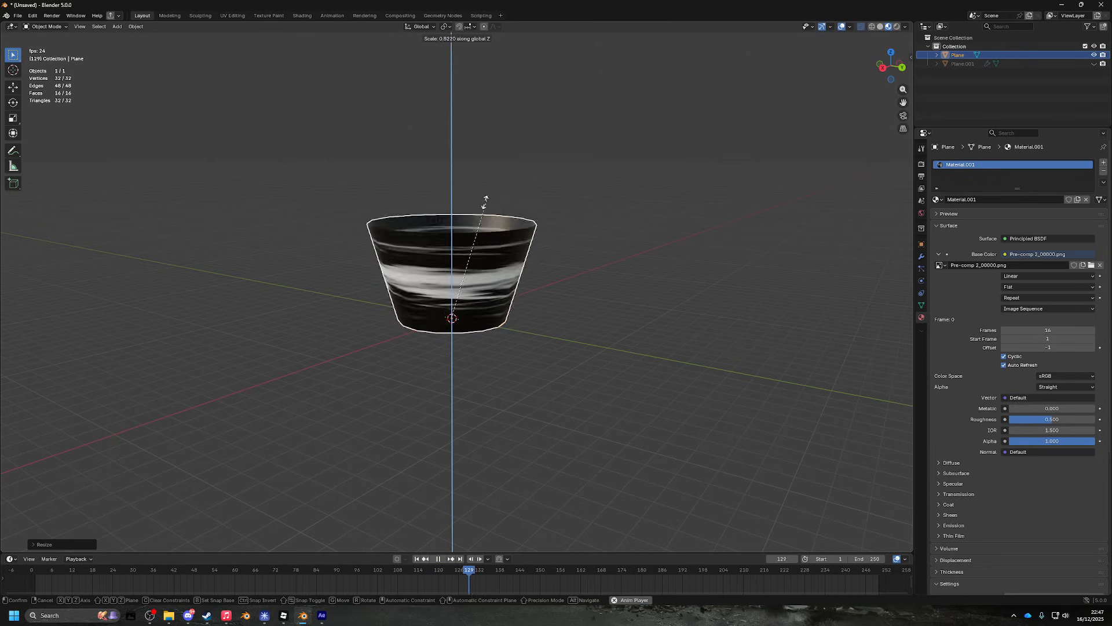
{"action": "left_click", "coordinate": [487, 269]}
- Stop playback, rewind the timeline to frame 1 and deselect the bowl
{"action": "left_click_drag", "start_coordinate": [504, 271], "coordinate": [488, 296]}
{"action": "scroll", "coordinate": [665, 469], "scroll_direction": "up", "scroll_amount": 6}
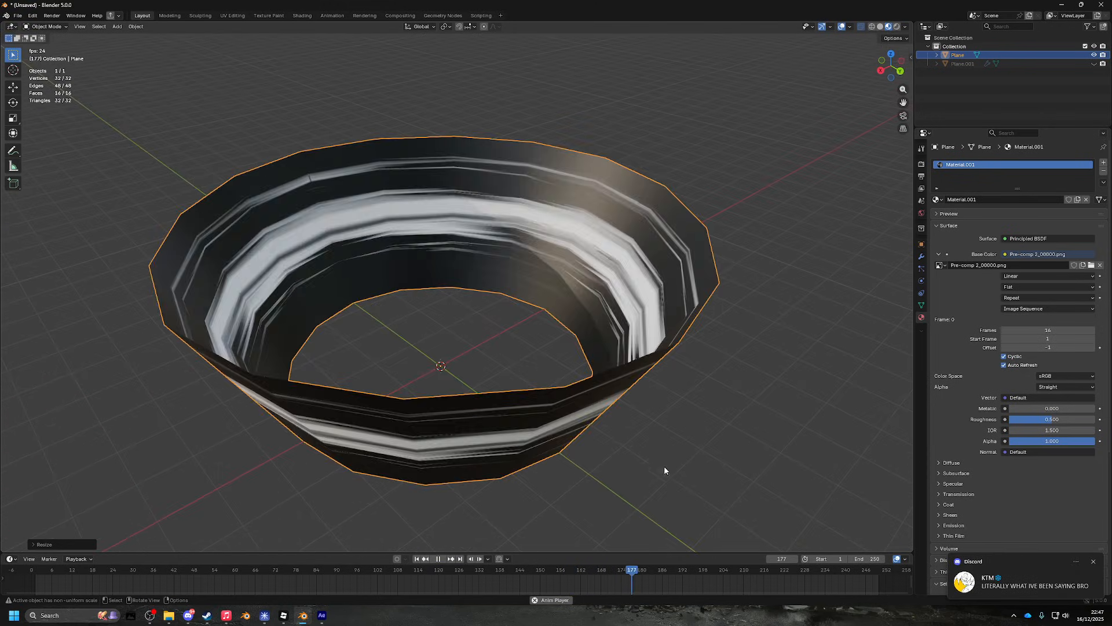
{"action": "left_click", "coordinate": [150, 616]}
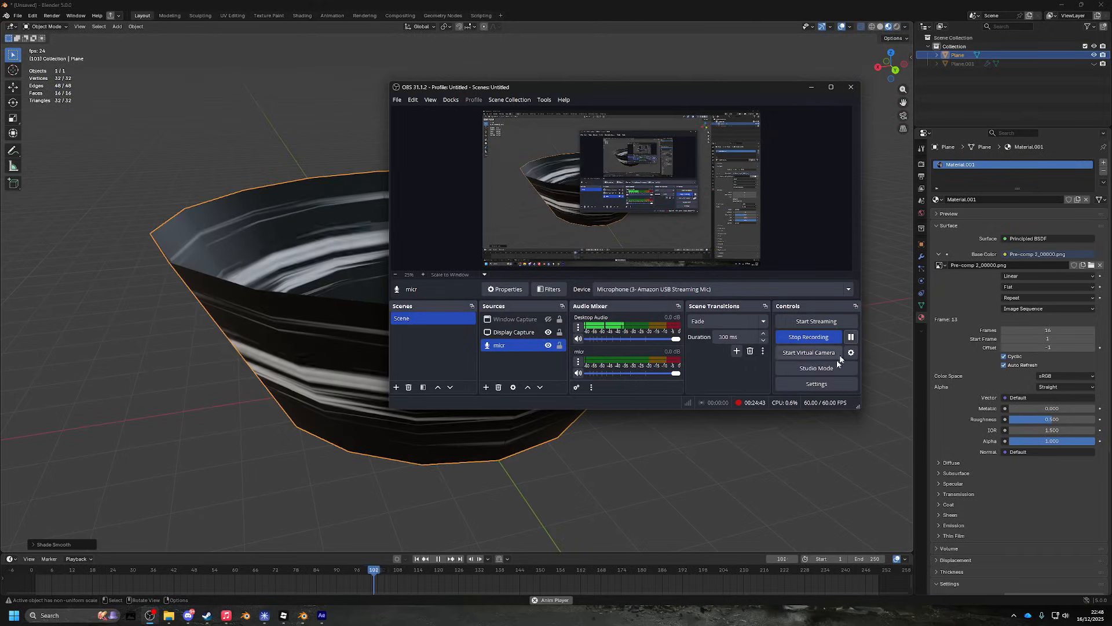
{"action": "left_click_drag", "start_coordinate": [620, 477], "coordinate": [671, 355]}
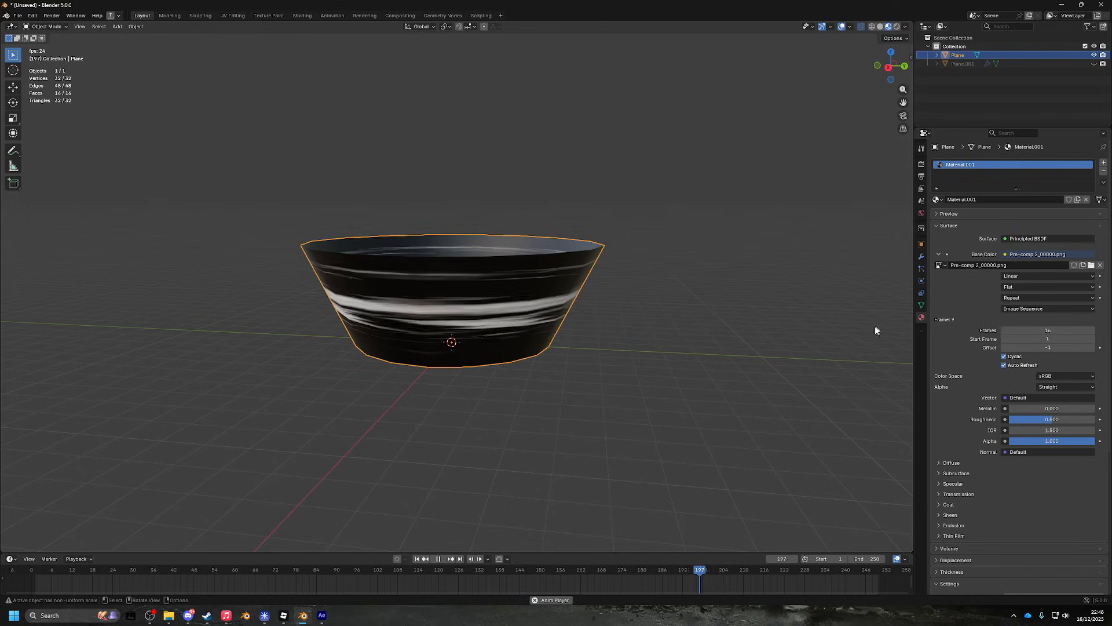
{"action": "key", "text": "space"}
{"action": "left_click_drag", "start_coordinate": [614, 586], "coordinate": [35, 582]}
{"action": "left_click_drag", "start_coordinate": [402, 368], "coordinate": [551, 389]}
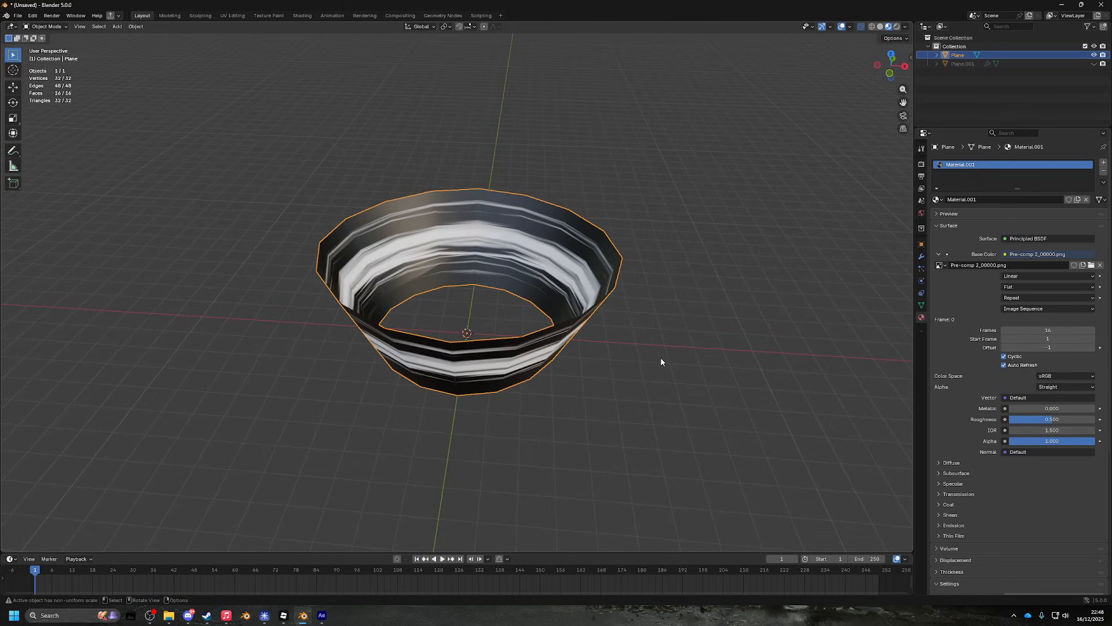
{"action": "left_click", "coordinate": [632, 369]}
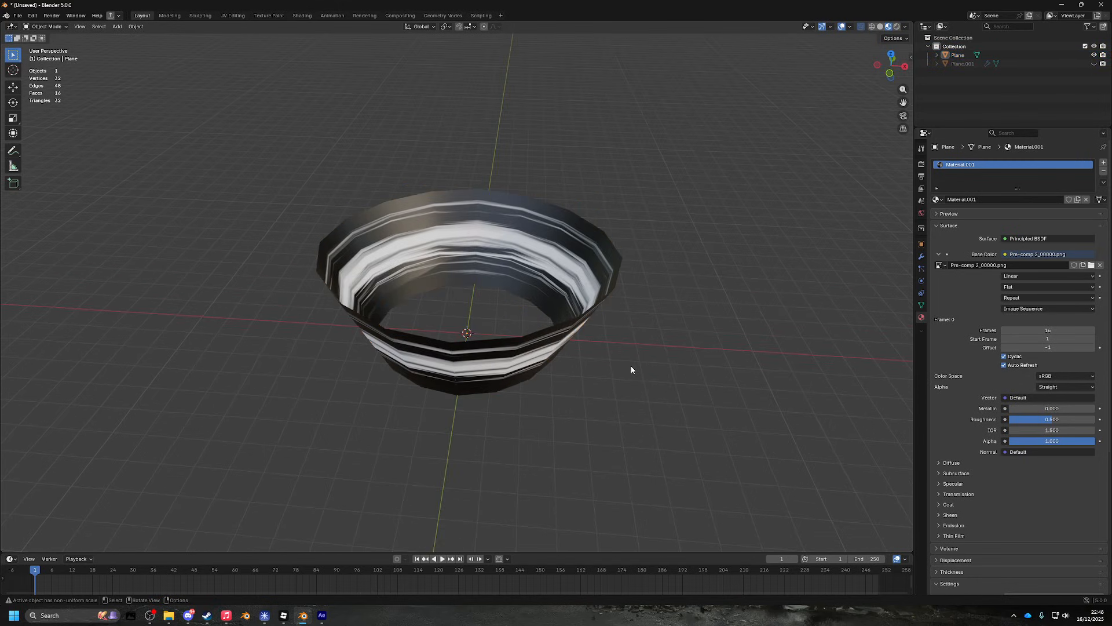
- Add a new plane mesh, Plane.002, to the scene
{"action": "left_click_drag", "start_coordinate": [768, 186], "coordinate": [738, 246]}
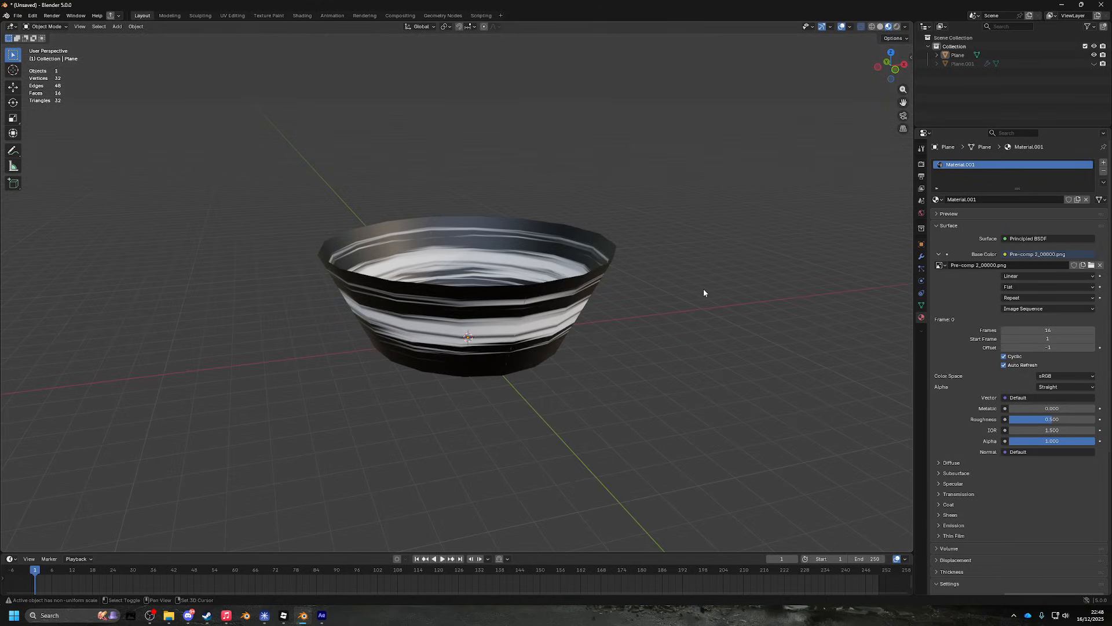
{"action": "key", "text": "shift+a"}
{"action": "left_click", "coordinate": [753, 290]}
- Raise the new plane above the bowl and enlarge it to cover the bowl
{"action": "key", "text": "s"}
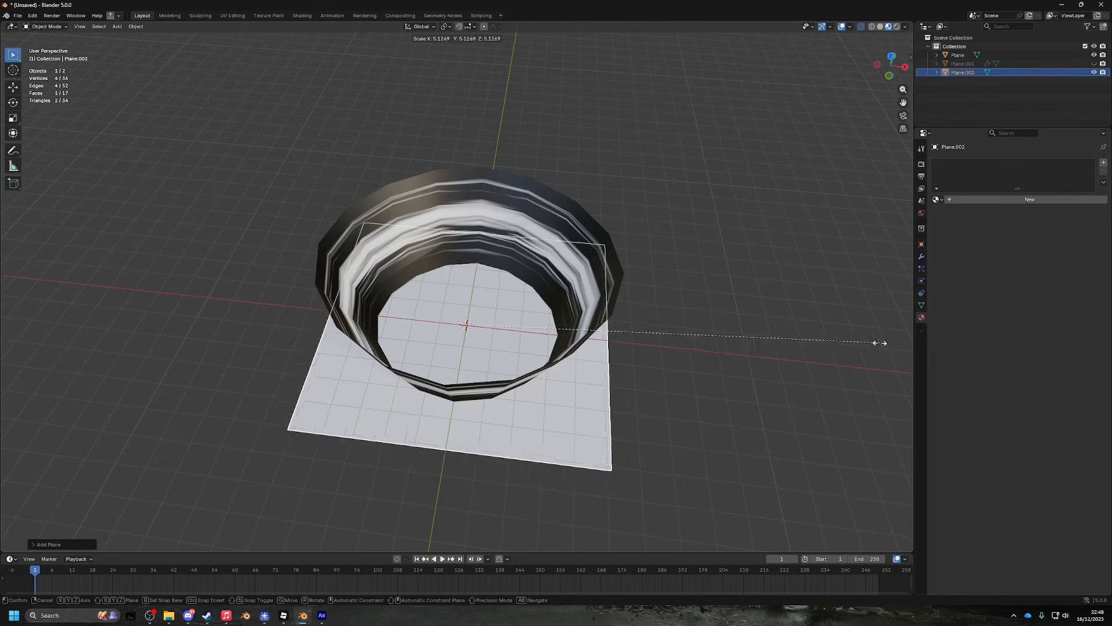
{"action": "left_click", "coordinate": [732, 278]}
{"action": "key", "text": "g"}
{"action": "key", "text": "z"}
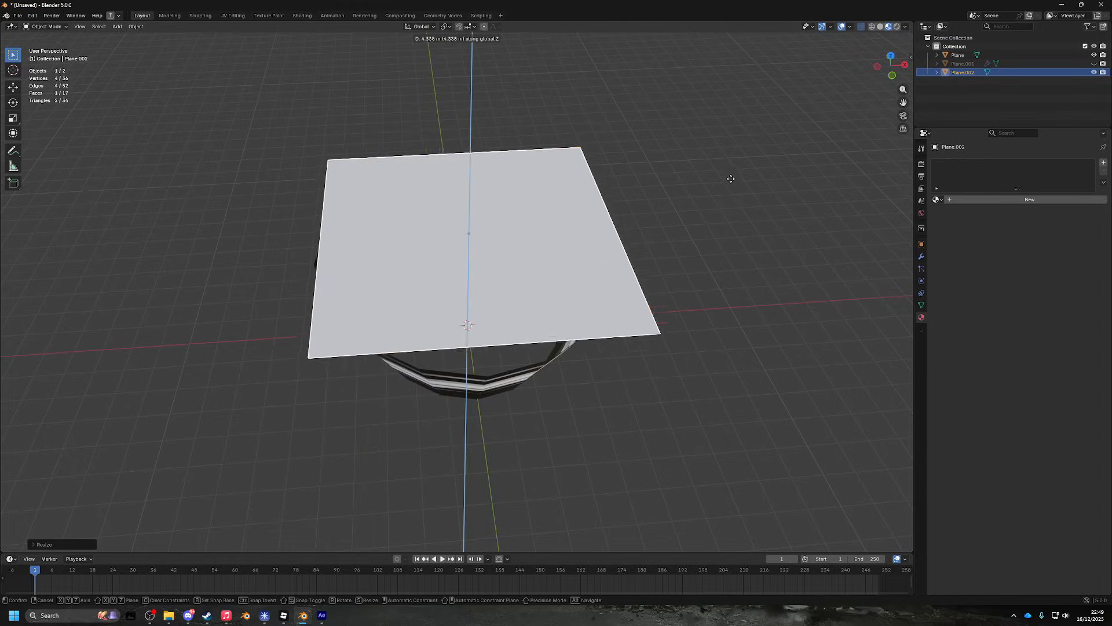
{"action": "left_click", "coordinate": [731, 173]}
{"action": "left_click_drag", "start_coordinate": [731, 174], "coordinate": [728, 288]}
{"action": "scroll", "coordinate": [727, 288], "scroll_direction": "down", "scroll_amount": 2}
{"action": "left_click", "coordinate": [889, 68]}
{"action": "key", "text": "s"}
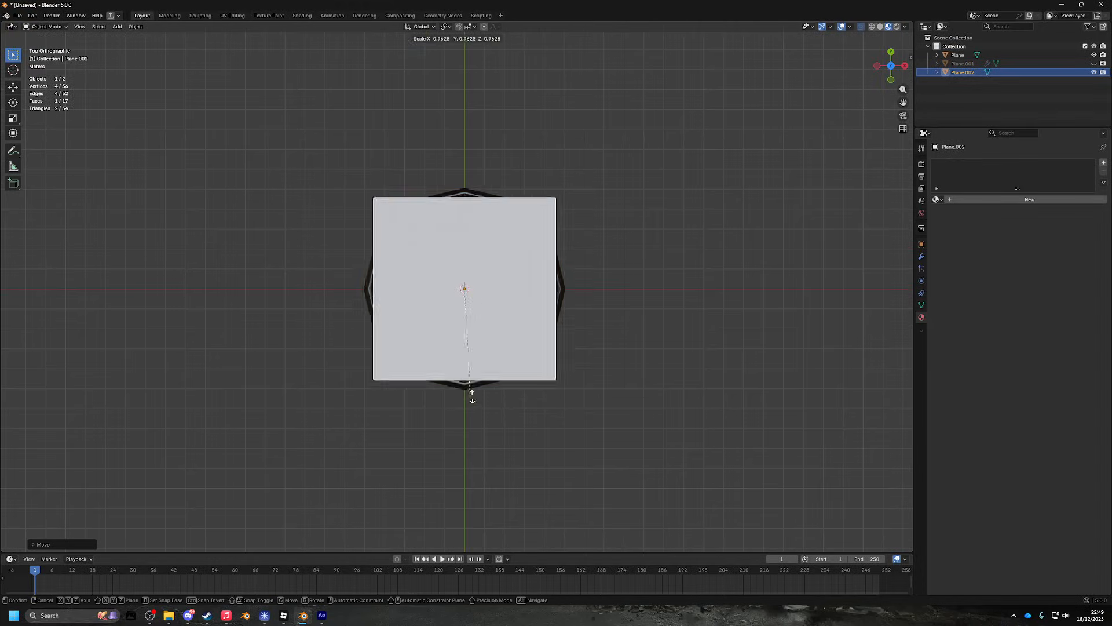
{"action": "left_click", "coordinate": [691, 353]}
{"action": "left_click_drag", "start_coordinate": [691, 353], "coordinate": [709, 312]}
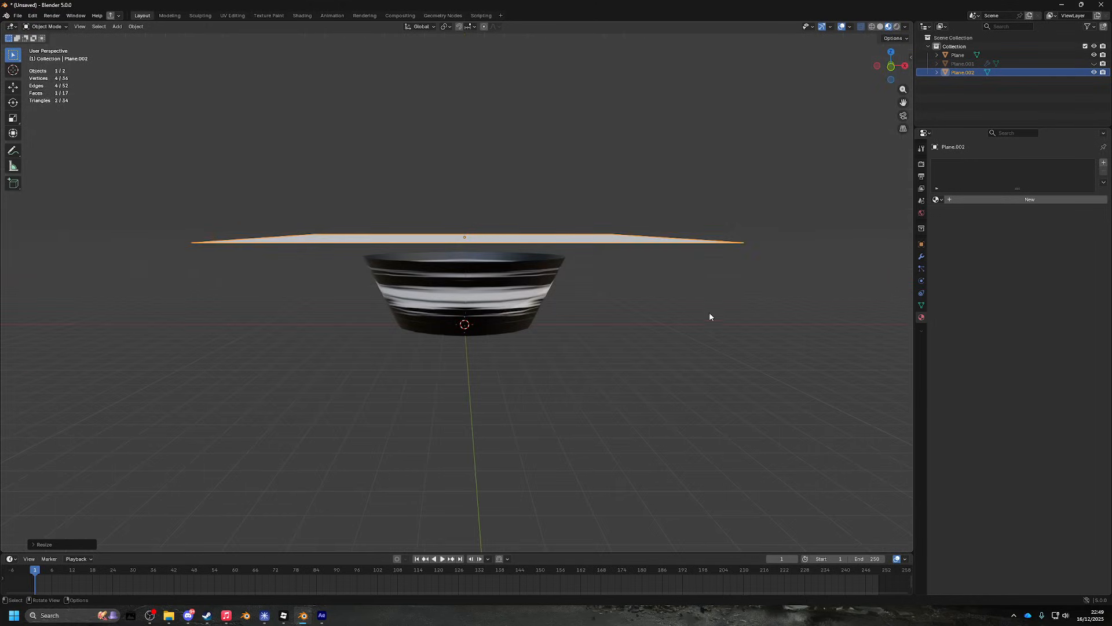
{"action": "left_click", "coordinate": [709, 313]}
{"action": "left_click_drag", "start_coordinate": [631, 294], "coordinate": [618, 291]}
- Add a spot light, raise it vertically and widen its cone to 87.5°
{"action": "key", "text": "shift+s"}
{"action": "key", "text": "Escape"}
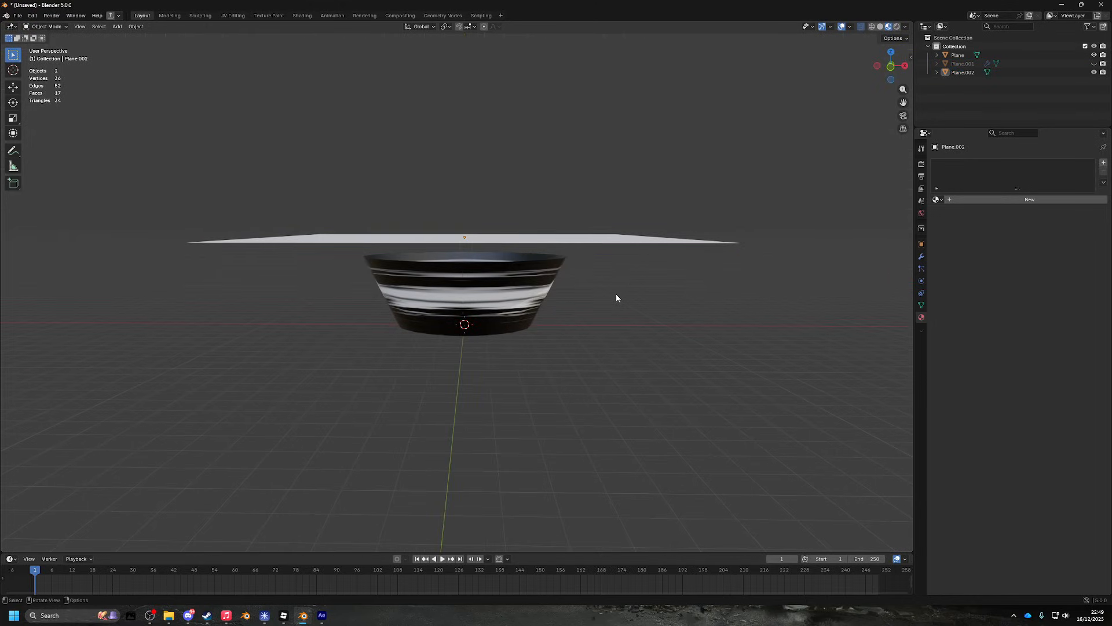
{"action": "key", "text": "shift+a"}
{"action": "left_click", "coordinate": [612, 286]}
{"action": "type", "text": "s"}
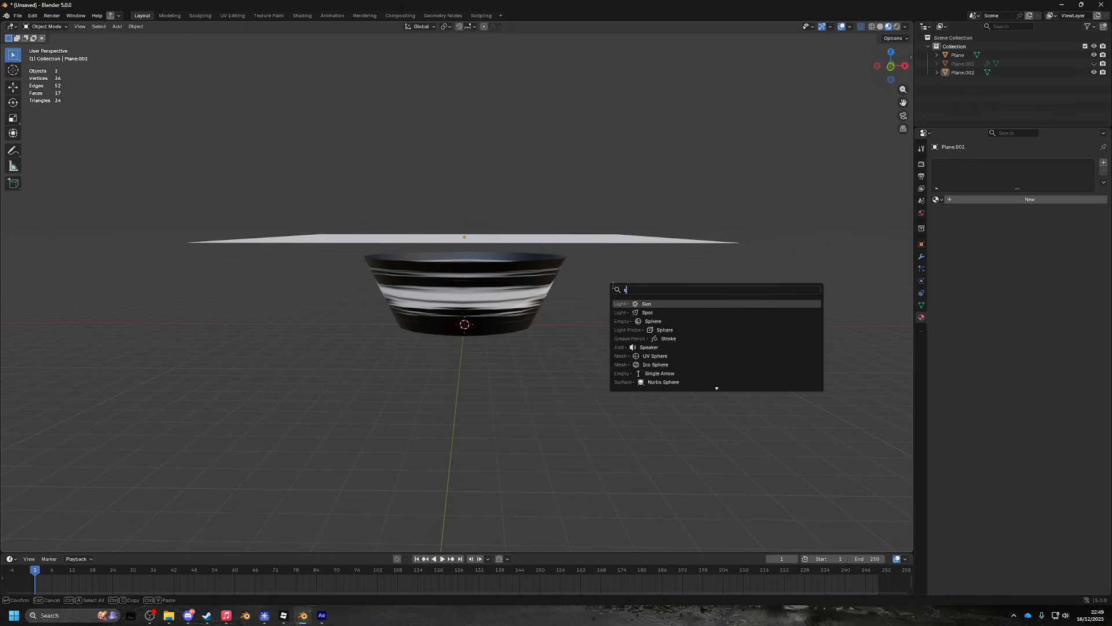
{"action": "key", "text": "Return"}
{"action": "scroll", "coordinate": [451, 391], "scroll_direction": "down", "scroll_amount": 3}
{"action": "key", "text": "g"}
{"action": "key", "text": "z"}
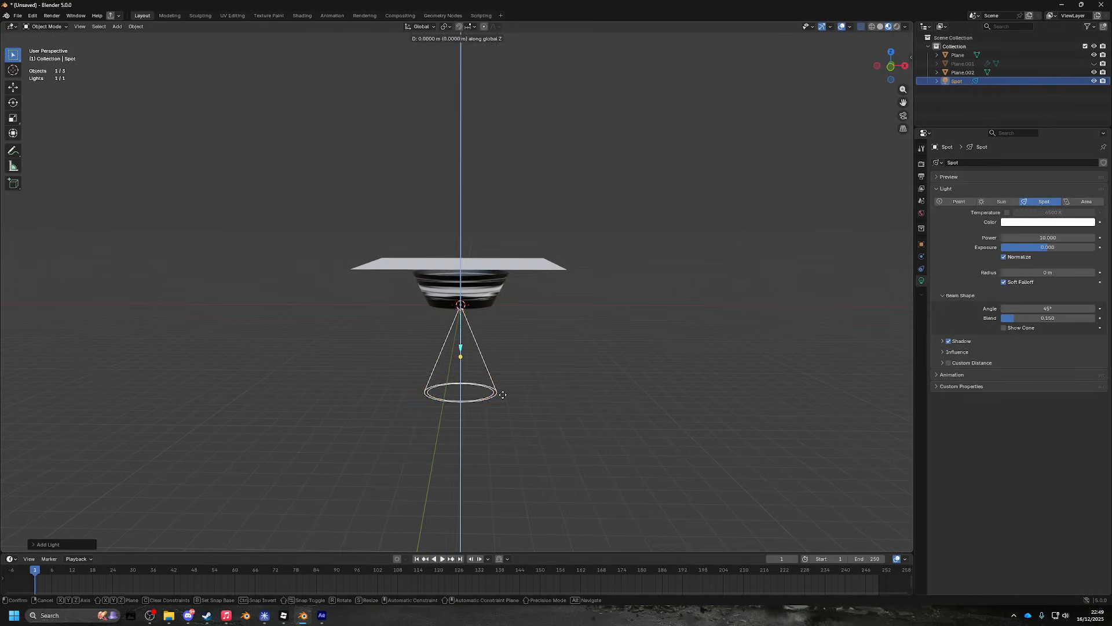
{"action": "left_click", "coordinate": [523, 210]}
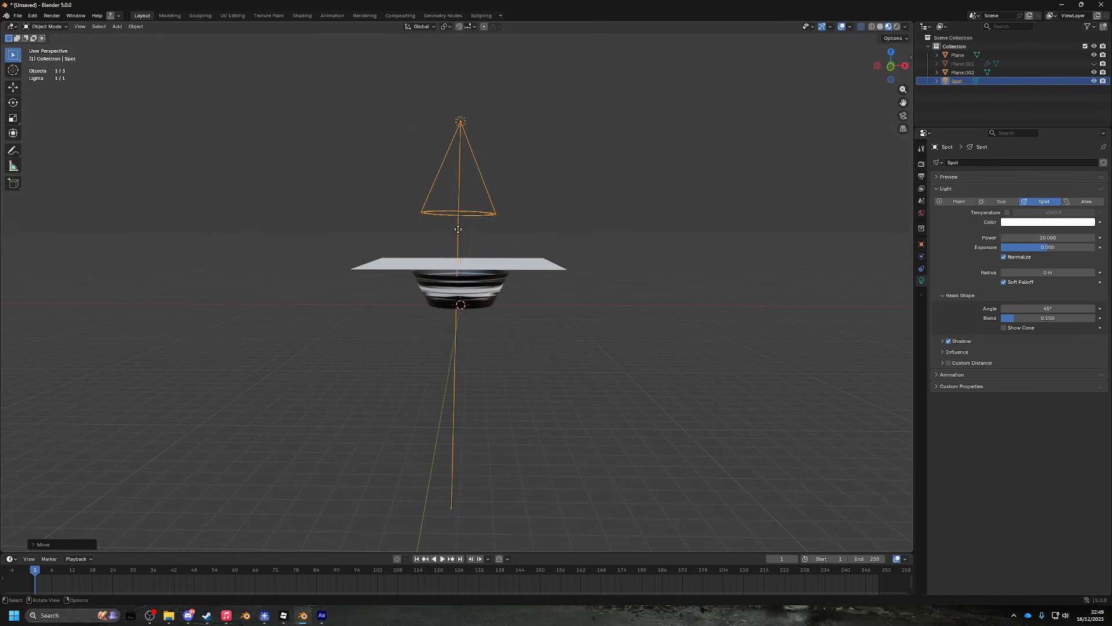
{"action": "mouse_move", "coordinate": [460, 164]}
{"action": "left_mouse_down"}
{"action": "mouse_move", "coordinate": [459, 191]}
{"action": "mouse_move", "coordinate": [460, 172]}
{"action": "left_mouse_up"}
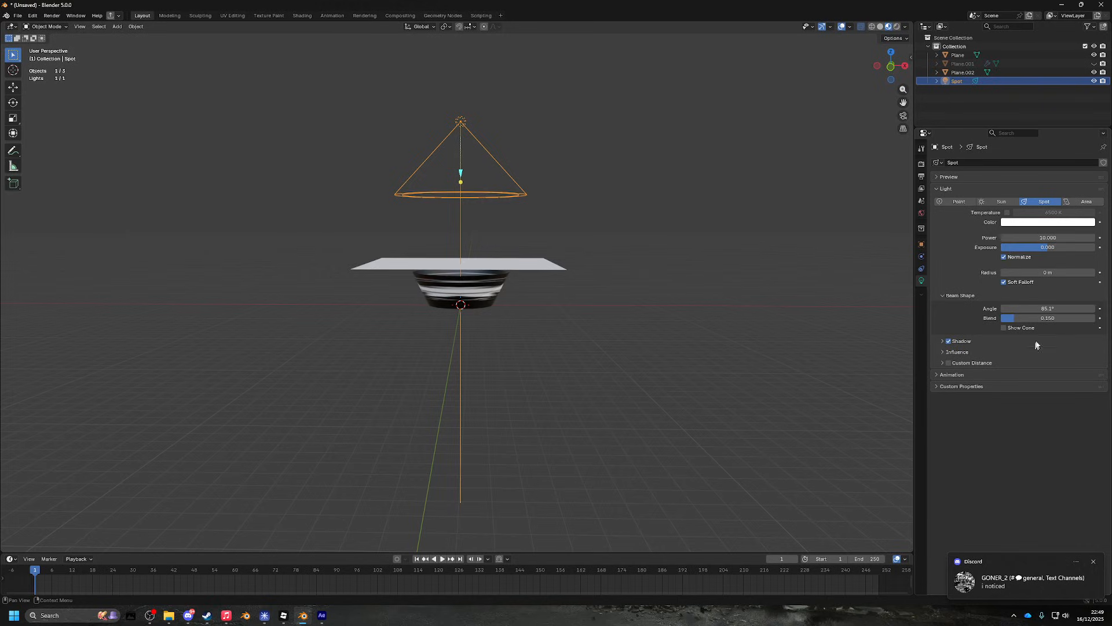
{"action": "left_click", "coordinate": [995, 203]}
- Set the spot light's power to 15000 and adjust its height above the plane
{"action": "left_click_drag", "start_coordinate": [600, 195], "coordinate": [555, 222]}
{"action": "left_click_drag", "start_coordinate": [802, 236], "coordinate": [583, 213]}
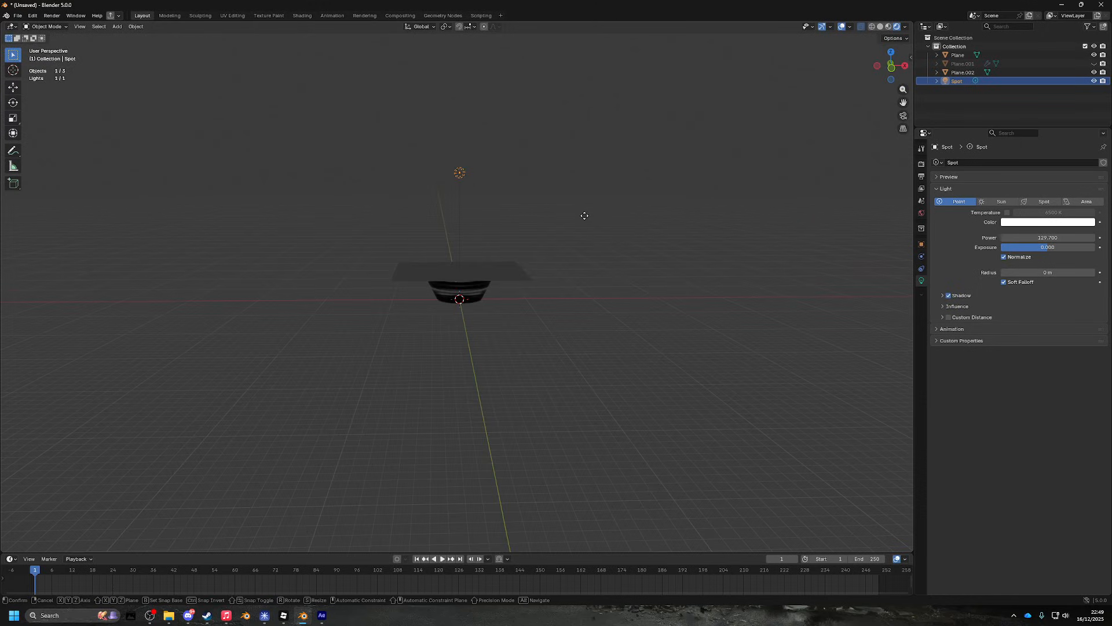
{"action": "key", "text": "g"}
{"action": "key", "text": "z"}
{"action": "left_click", "coordinate": [598, 280]}
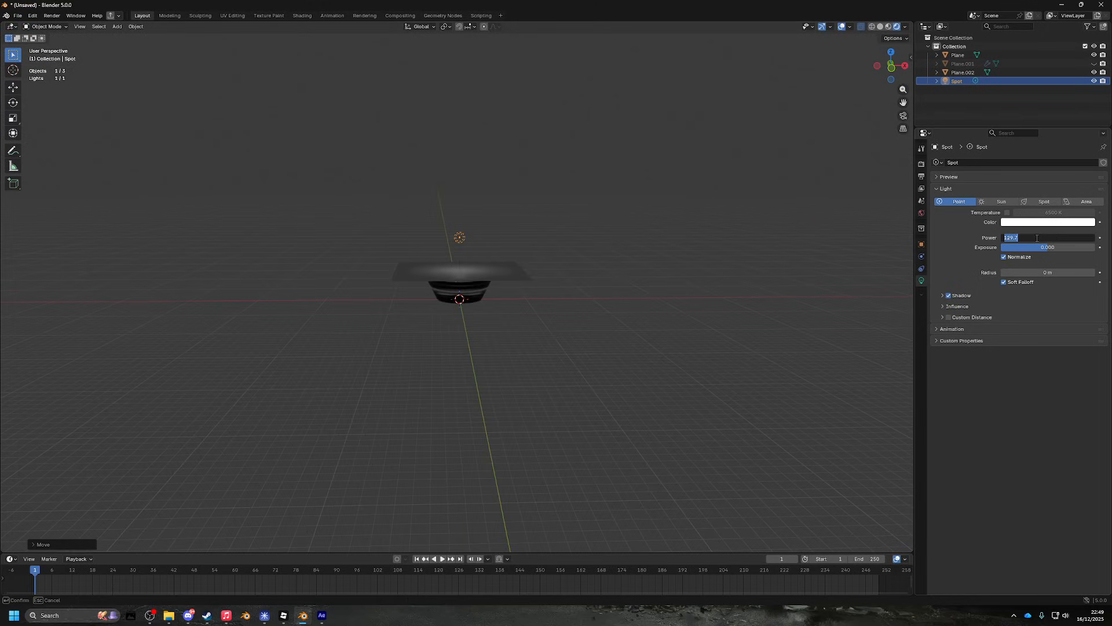
{"action": "key", "text": "Return"}
{"action": "scroll", "coordinate": [655, 243], "scroll_direction": "up", "scroll_amount": 6}
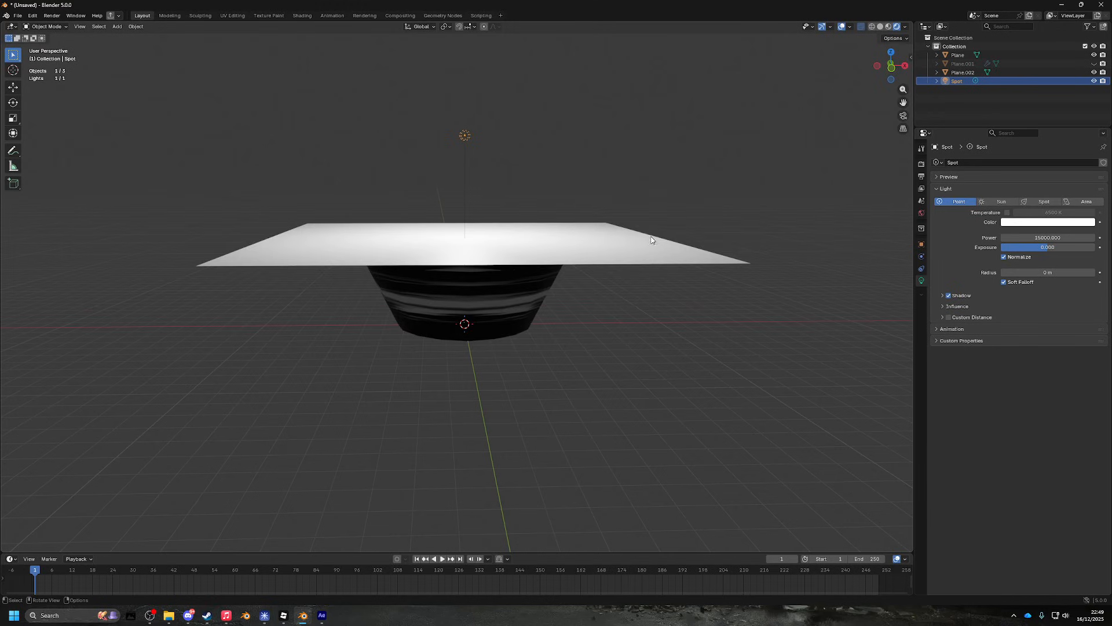
{"action": "left_click_drag", "start_coordinate": [655, 244], "coordinate": [608, 281]}
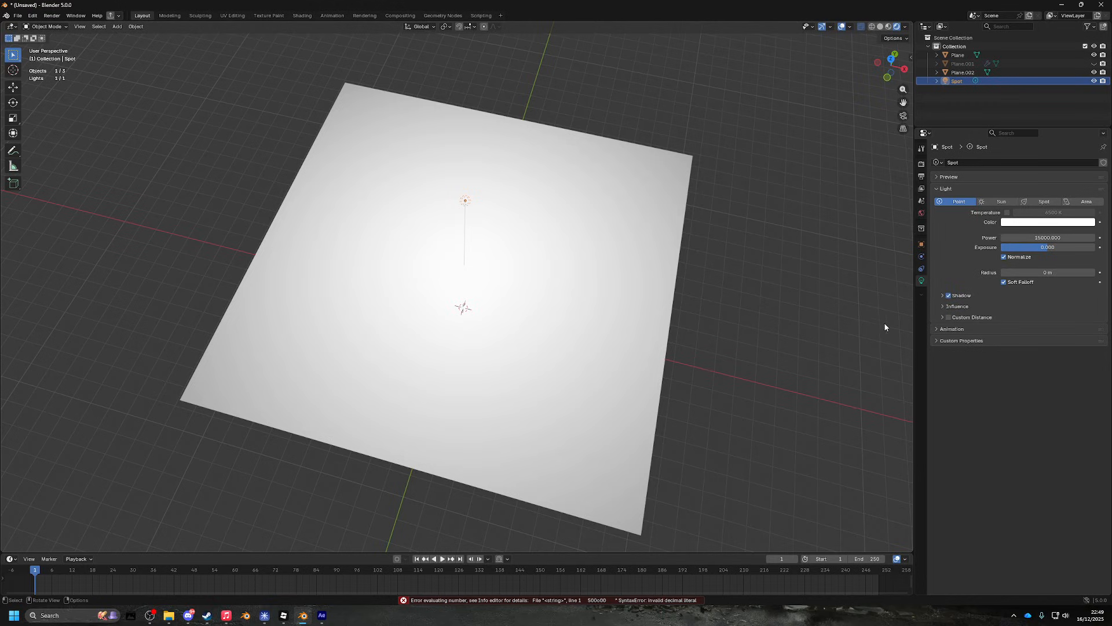
{"action": "key", "text": "g"}
{"action": "key", "text": "z"}
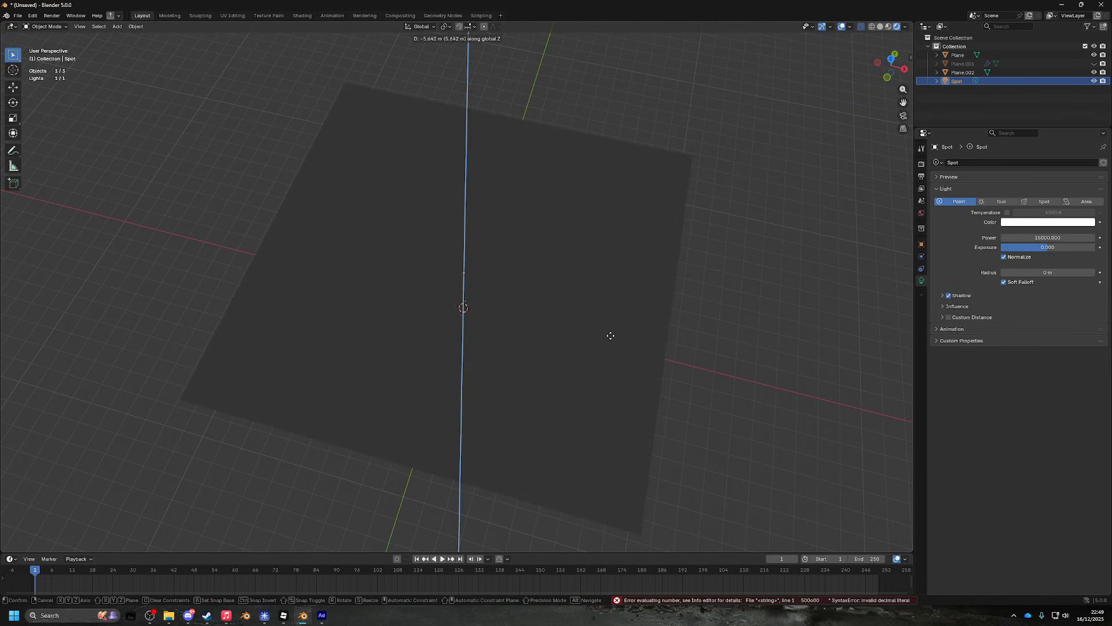
{"action": "left_click", "coordinate": [634, 165]}
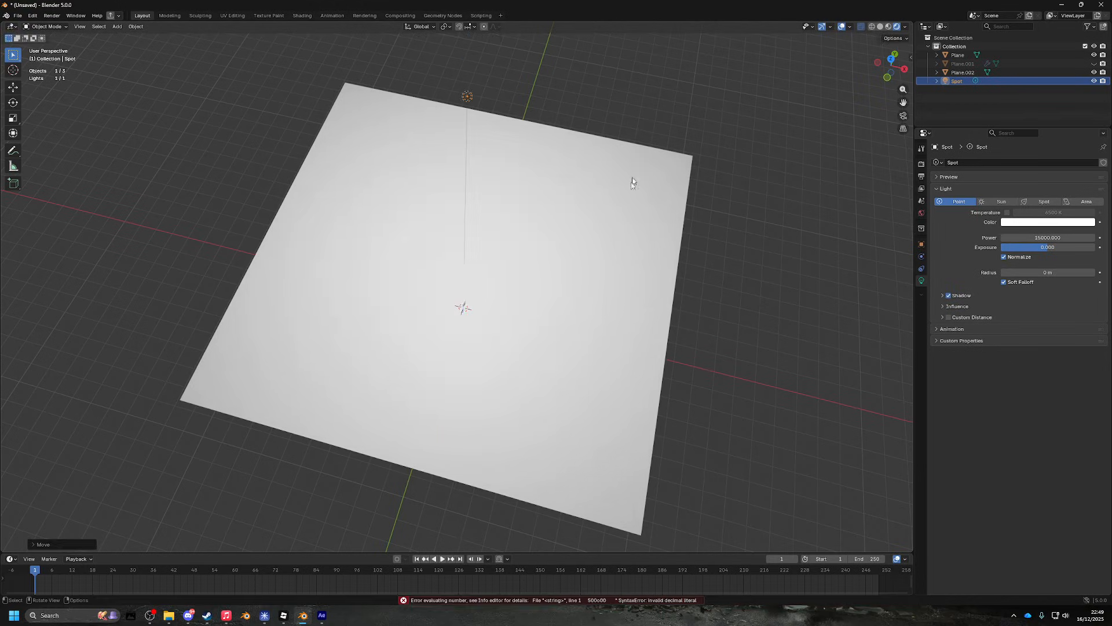
{"action": "left_click_drag", "start_coordinate": [632, 178], "coordinate": [585, 298]}
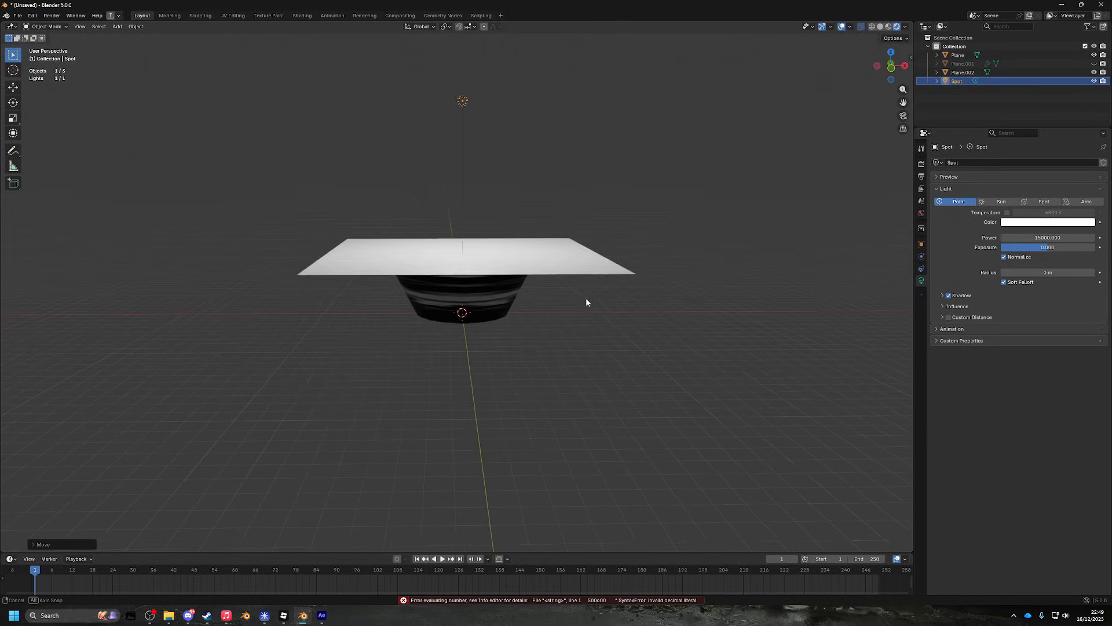
{"action": "scroll", "coordinate": [584, 300], "scroll_direction": "up", "scroll_amount": 4}
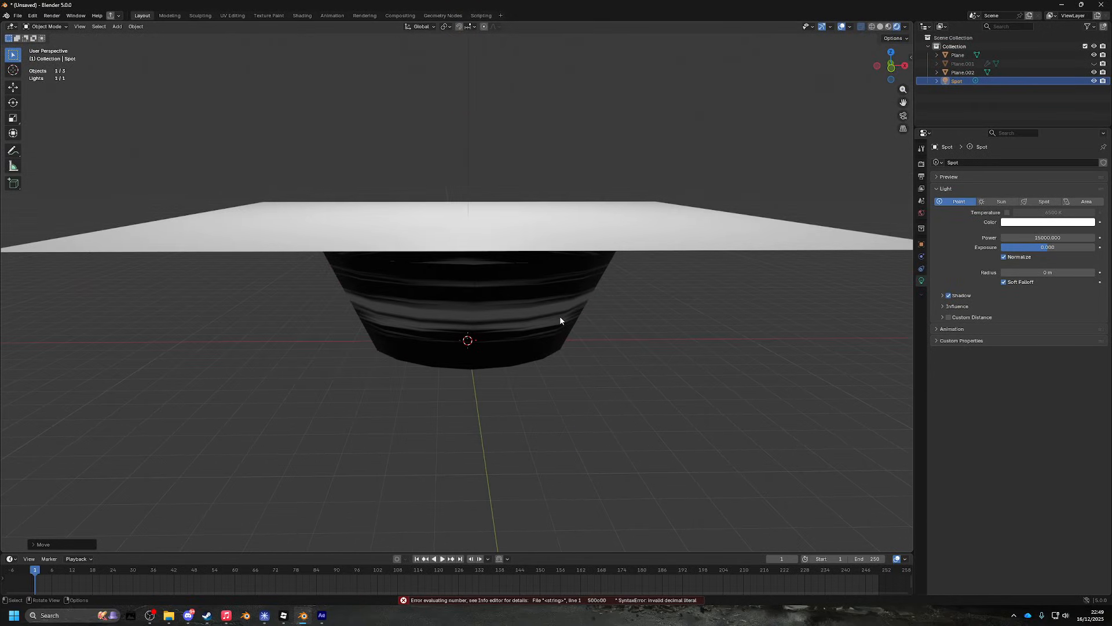
{"action": "left_click", "coordinate": [560, 319]}
- Add a Data Transfer modifier to the bowl
{"action": "left_click", "coordinate": [921, 256]}
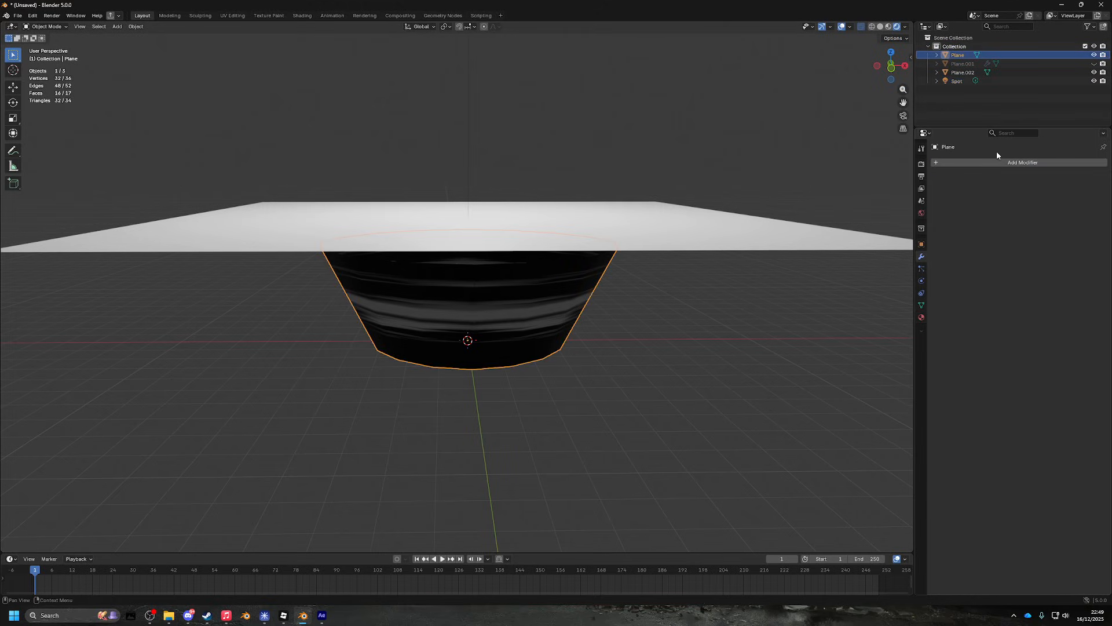
{"action": "left_click", "coordinate": [984, 161]}
{"action": "type", "text": "data"}
{"action": "key", "text": "Return"}
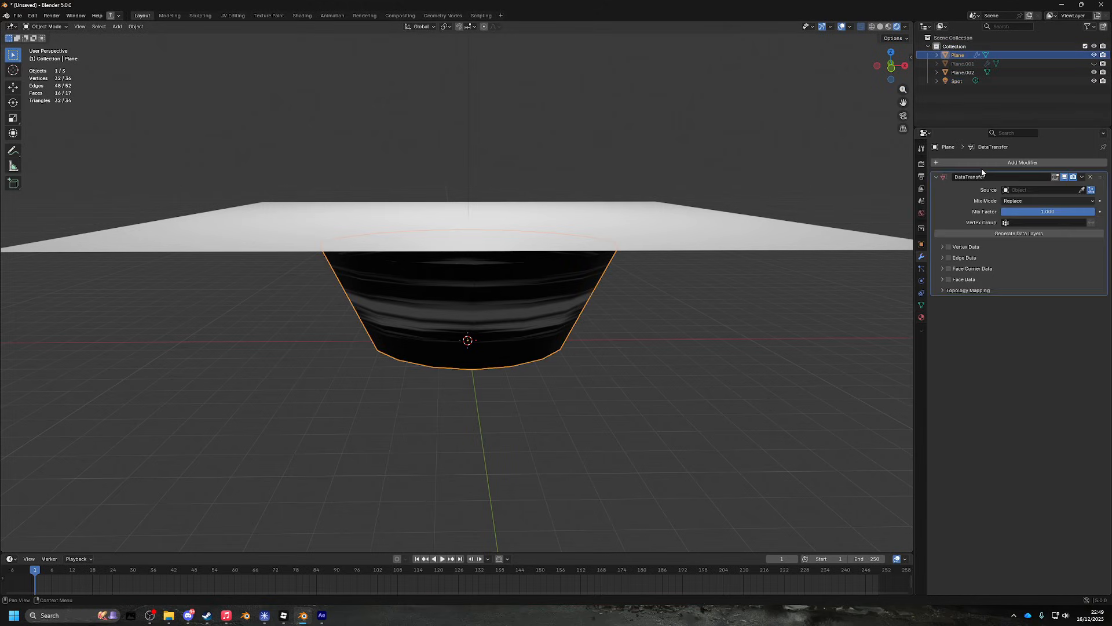
- Inspect the modifier's Face Corner Data and Vertex Data options
{"action": "left_click", "coordinate": [942, 269]}
{"action": "left_click", "coordinate": [942, 269]}
{"action": "left_click", "coordinate": [942, 247]}
{"action": "left_click", "coordinate": [943, 247]}
{"action": "left_click", "coordinate": [151, 615]}
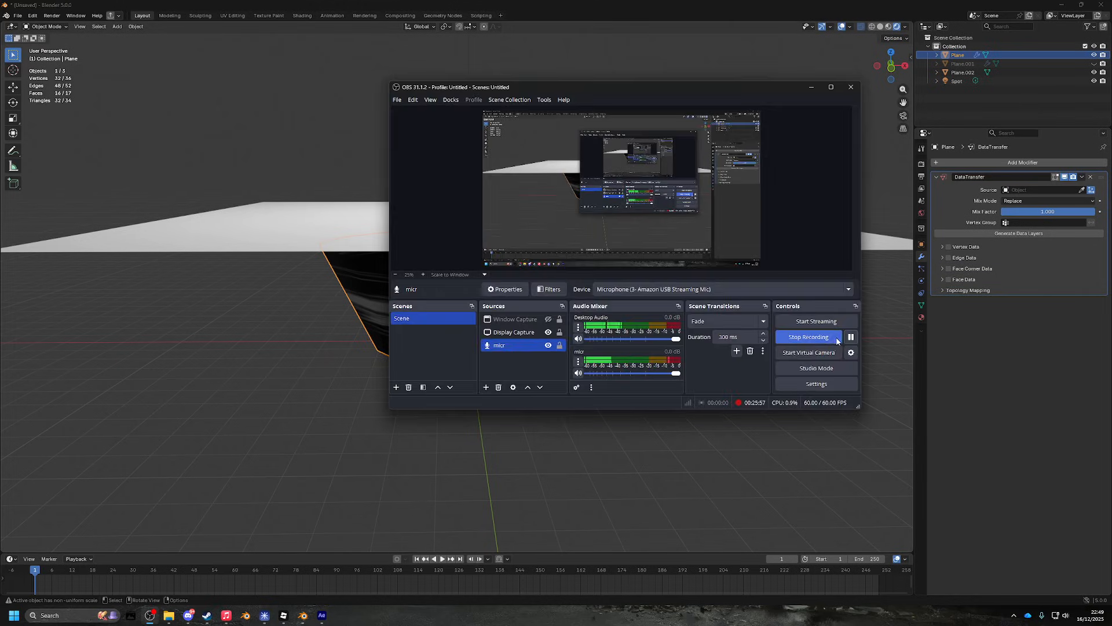
{"action": "left_click_drag", "start_coordinate": [875, 356], "coordinate": [841, 346]}
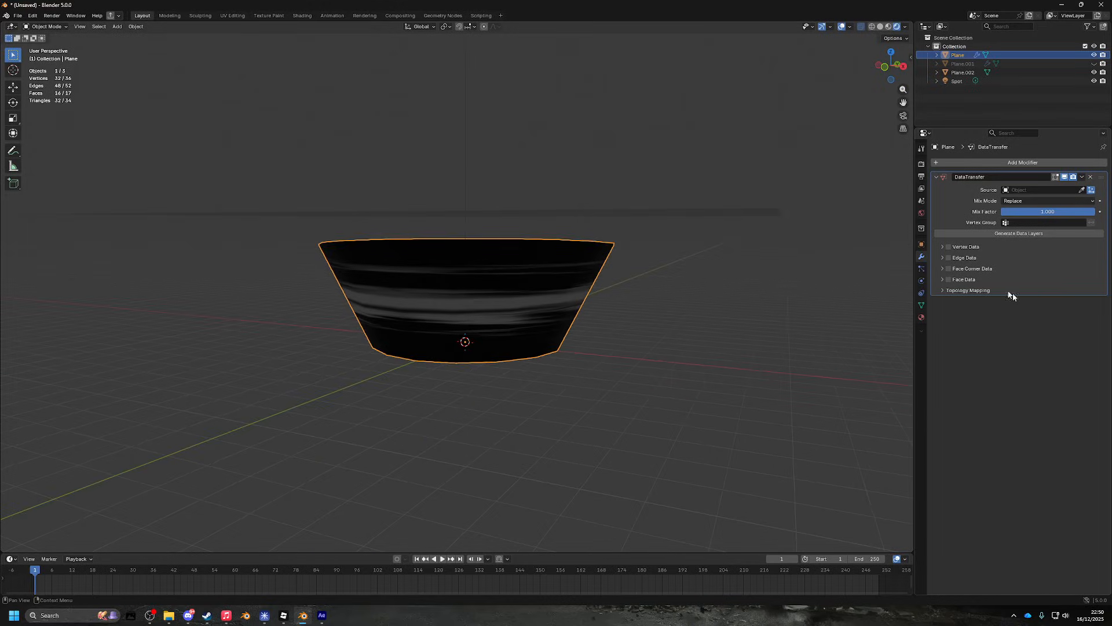
- Enable Face Corner Data and transfer Custom Normals from Plane.002
{"action": "left_click", "coordinate": [948, 269]}
{"action": "left_click", "coordinate": [942, 268]}
{"action": "left_click_drag", "start_coordinate": [724, 306], "coordinate": [762, 312]}
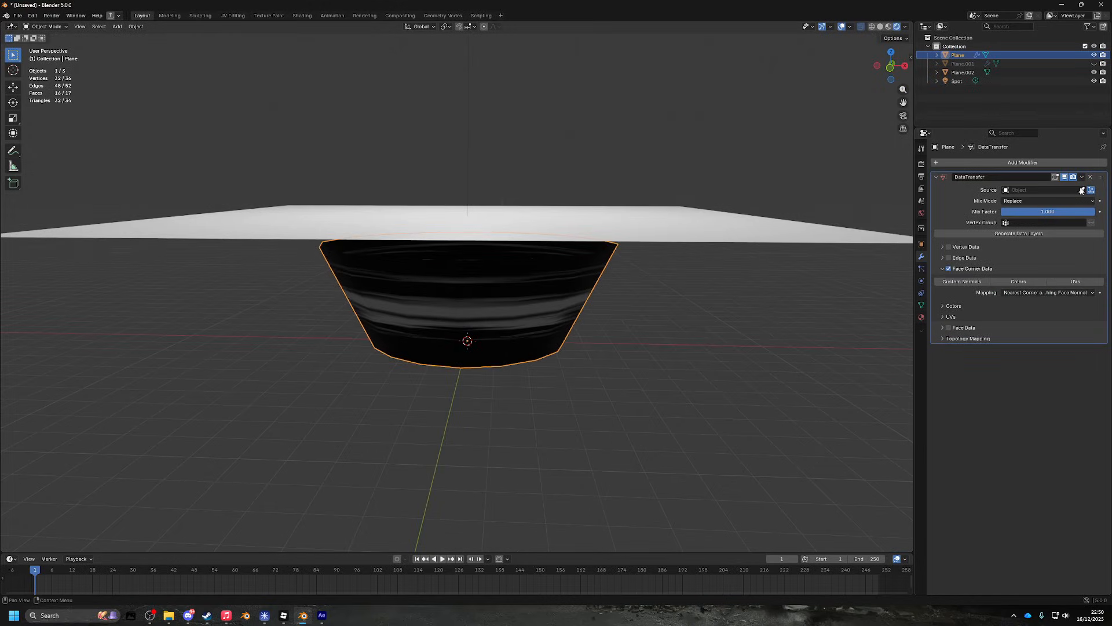
{"action": "left_click_drag", "start_coordinate": [713, 231], "coordinate": [724, 283]}
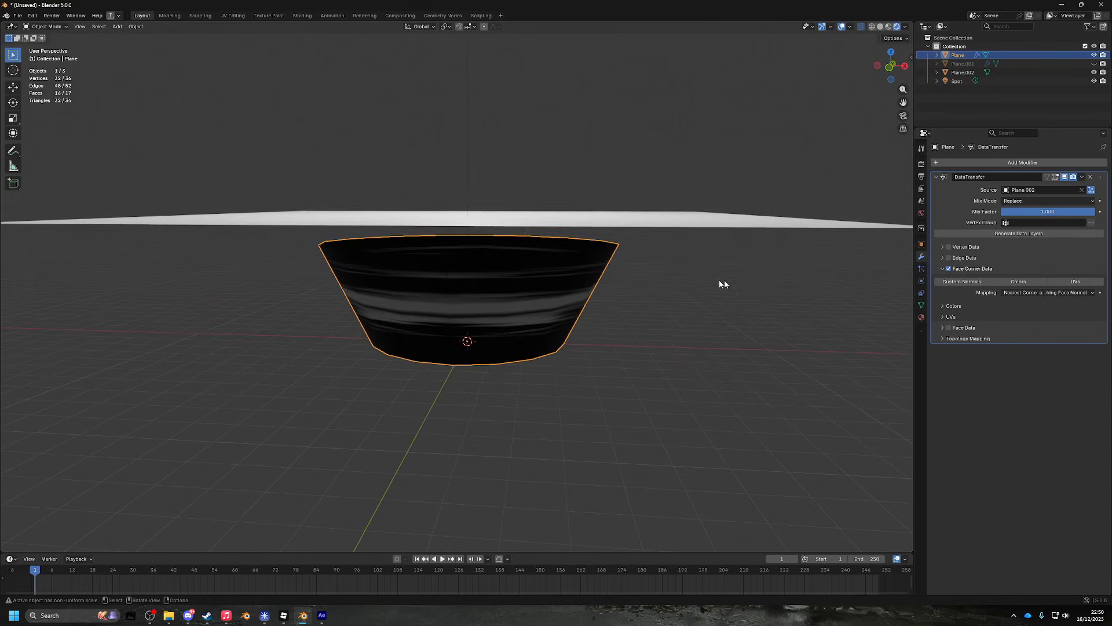
{"action": "left_click", "coordinate": [981, 283]}
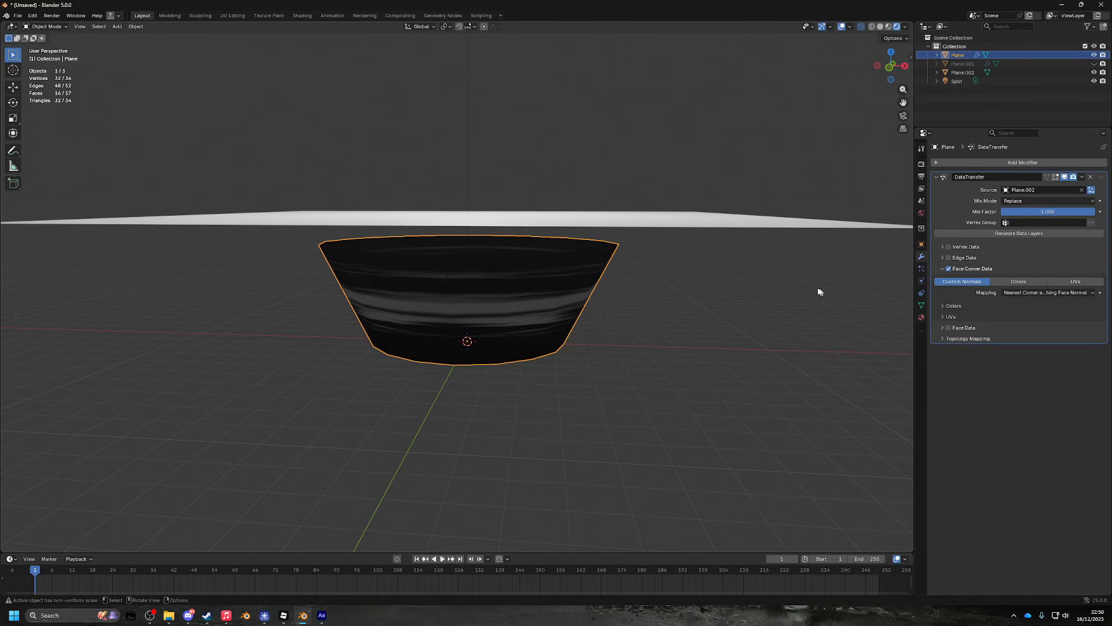
{"action": "right_click", "coordinate": [548, 297]}
- Apply Shade Auto Smooth to the bowl and switch the viewport to opaque solid shading
{"action": "left_click", "coordinate": [544, 304]}
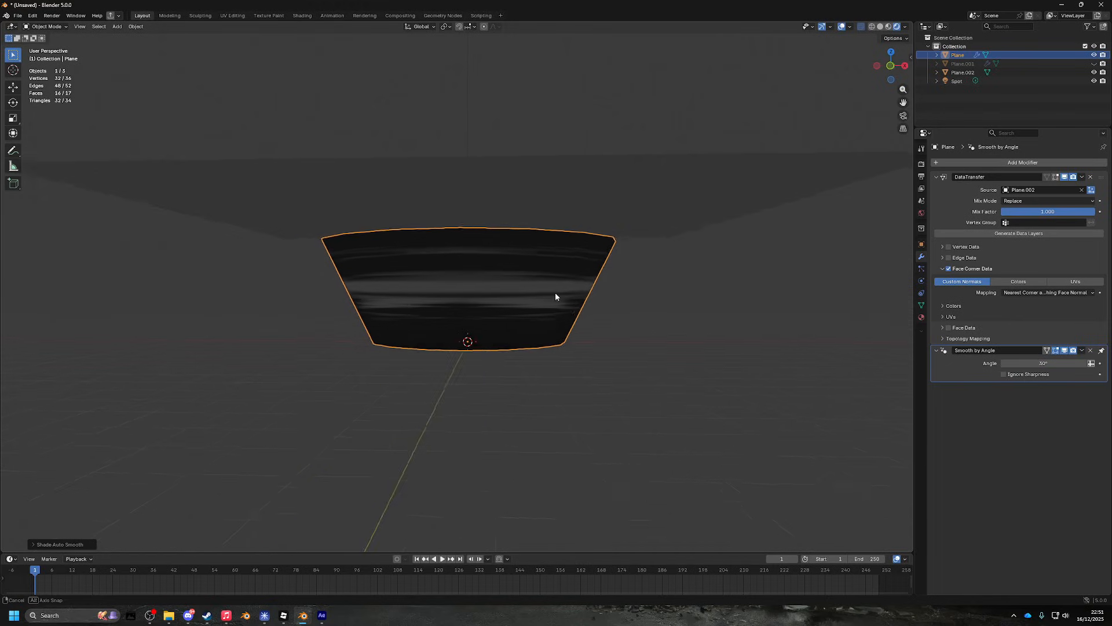
{"action": "left_click_drag", "start_coordinate": [541, 307], "coordinate": [570, 328]}
{"action": "key", "text": "z"}
{"action": "left_click", "coordinate": [633, 325]}
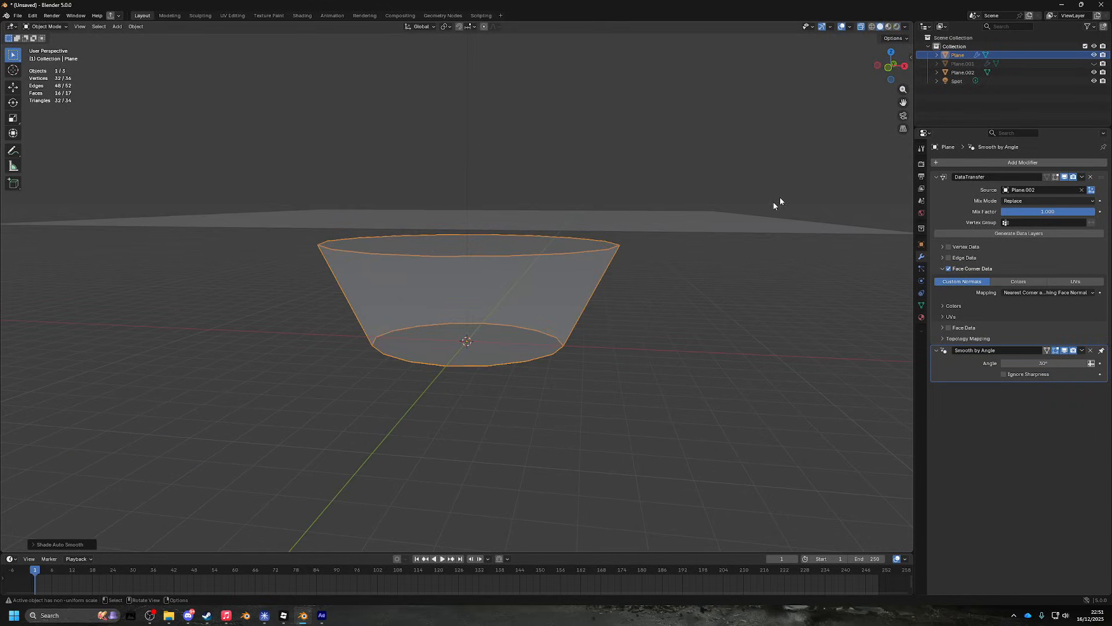
{"action": "left_click", "coordinate": [862, 28]}
{"action": "left_click", "coordinate": [653, 300]}
{"action": "left_click_drag", "start_coordinate": [650, 303], "coordinate": [613, 295]}
- Rotate Plane.002 90° about X and move it down along Z
{"action": "left_click", "coordinate": [584, 233]}
{"action": "key", "text": "r"}
{"action": "key", "text": "x"}
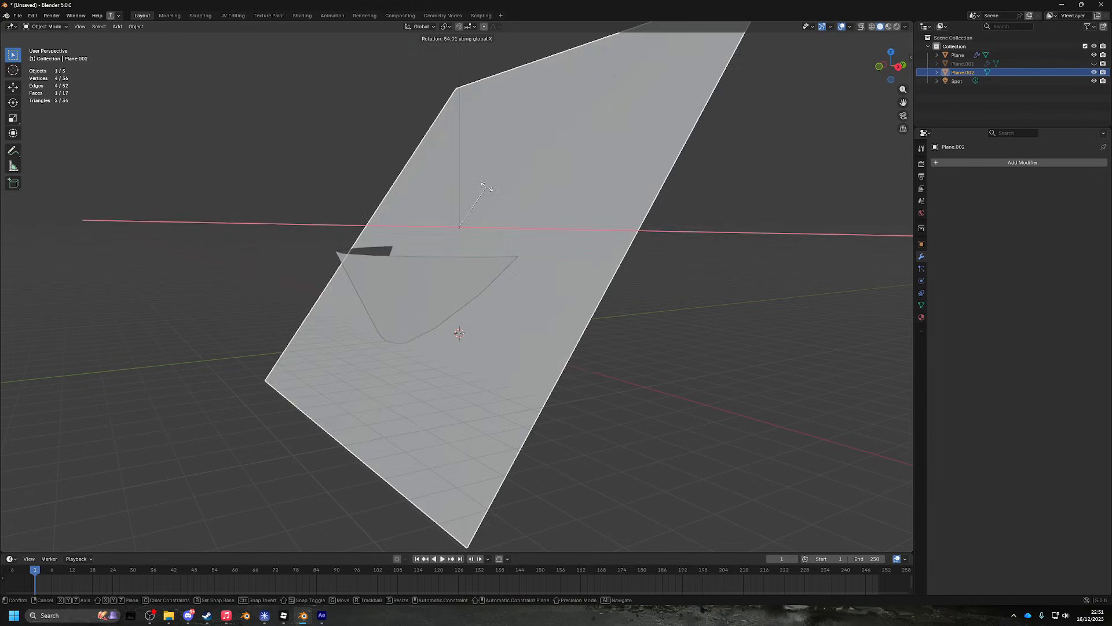
{"action": "key", "text": "Escape"}
{"action": "type", "text": "rx"}
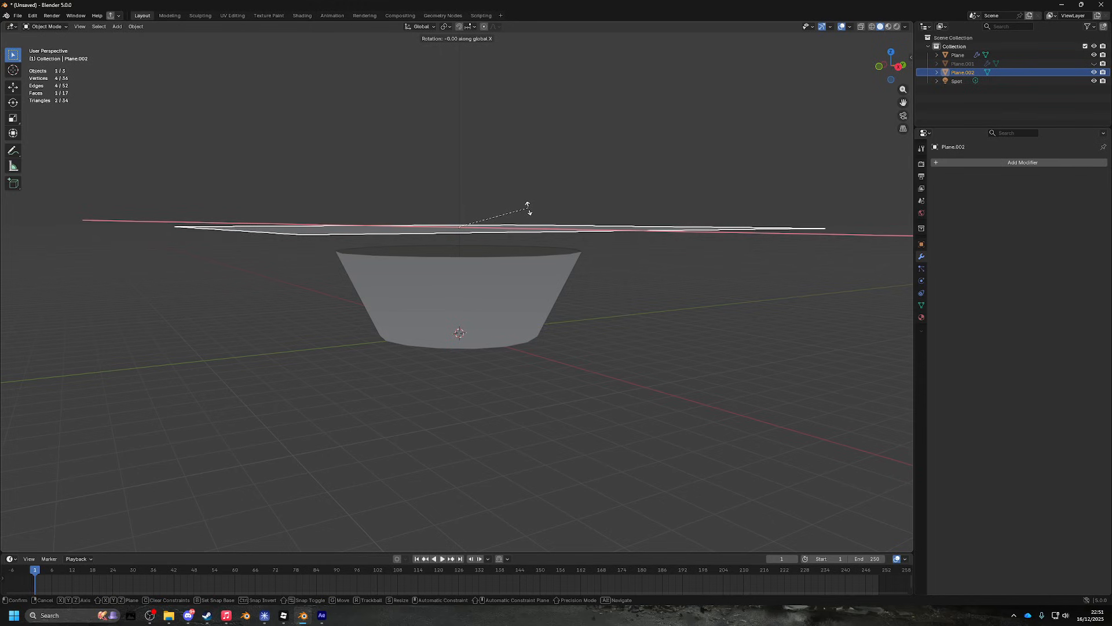
{"action": "type", "text": "90"}
{"action": "key", "text": "Return"}
{"action": "left_click_drag", "start_coordinate": [529, 208], "coordinate": [595, 219]}
{"action": "key", "text": "g"}
{"action": "key", "text": "z"}
{"action": "left_click", "coordinate": [603, 355]}
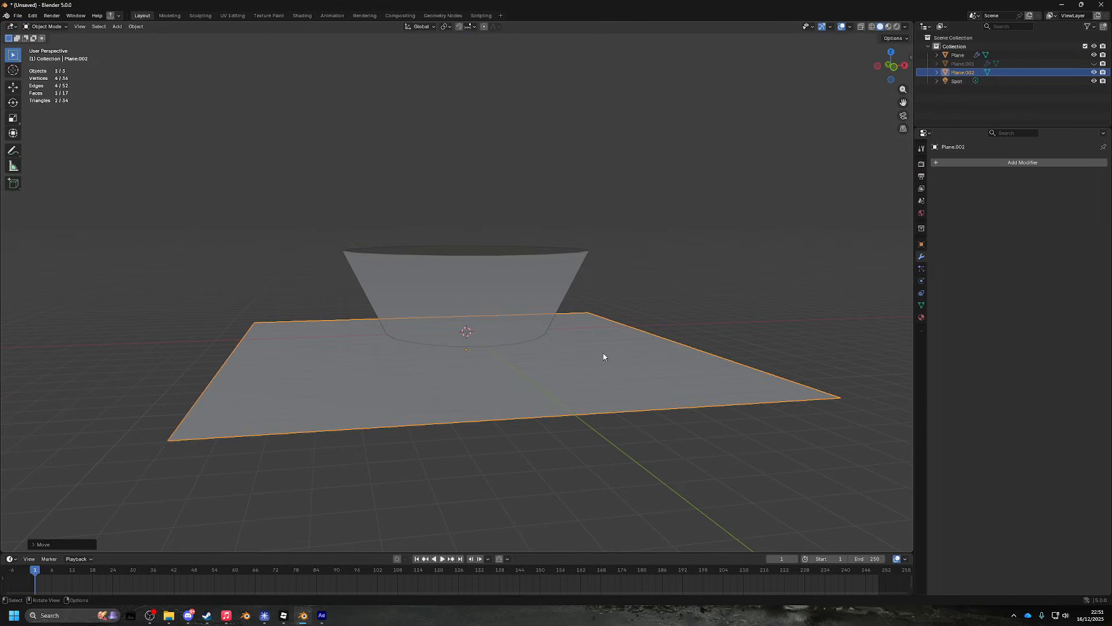
{"action": "left_click_drag", "start_coordinate": [603, 355], "coordinate": [553, 294]}
{"action": "scroll", "coordinate": [585, 286], "scroll_direction": "down", "scroll_amount": 4}
{"action": "scroll", "coordinate": [548, 355], "scroll_direction": "up", "scroll_amount": 5}
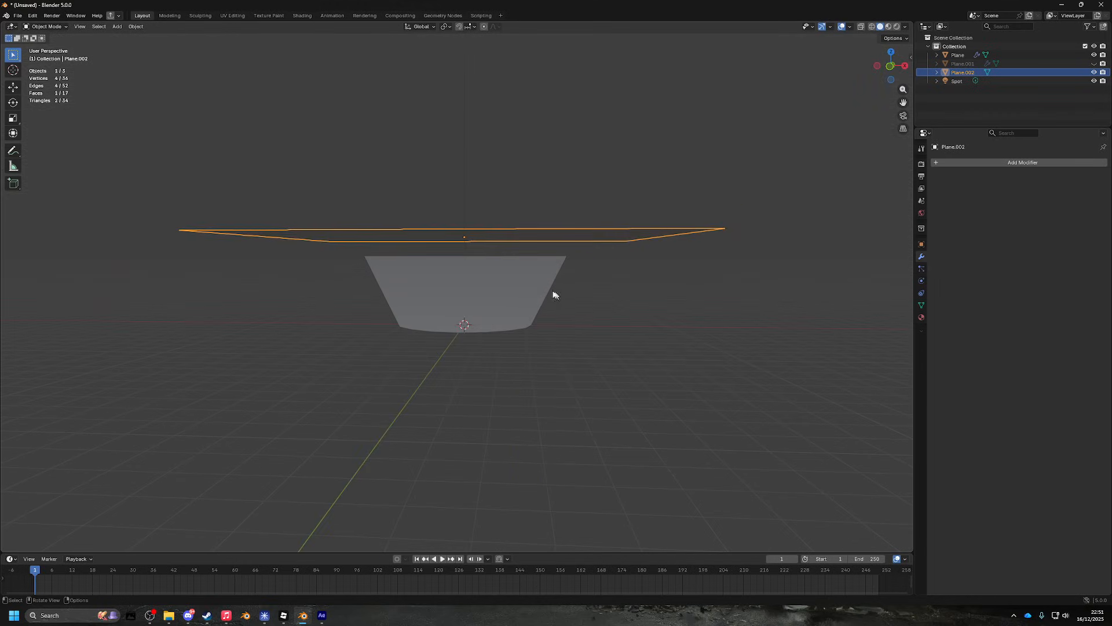
- Apply the modifiers on the bowl
{"action": "left_click", "coordinate": [520, 285]}
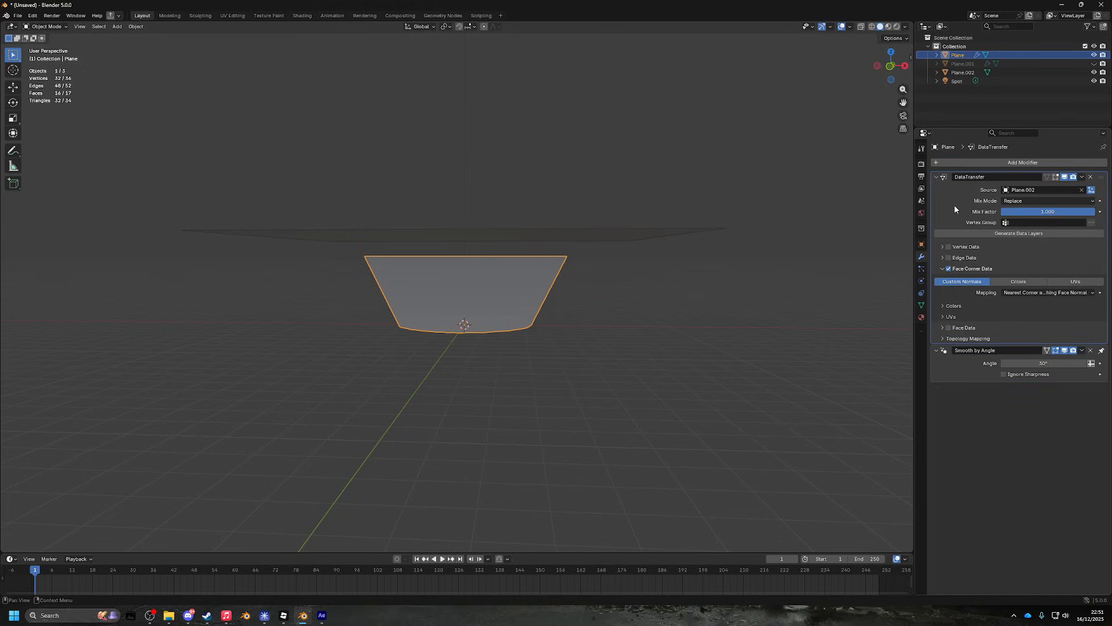
{"action": "key", "text": "ctrl+x"}
{"action": "key", "text": "ctrl+x"}
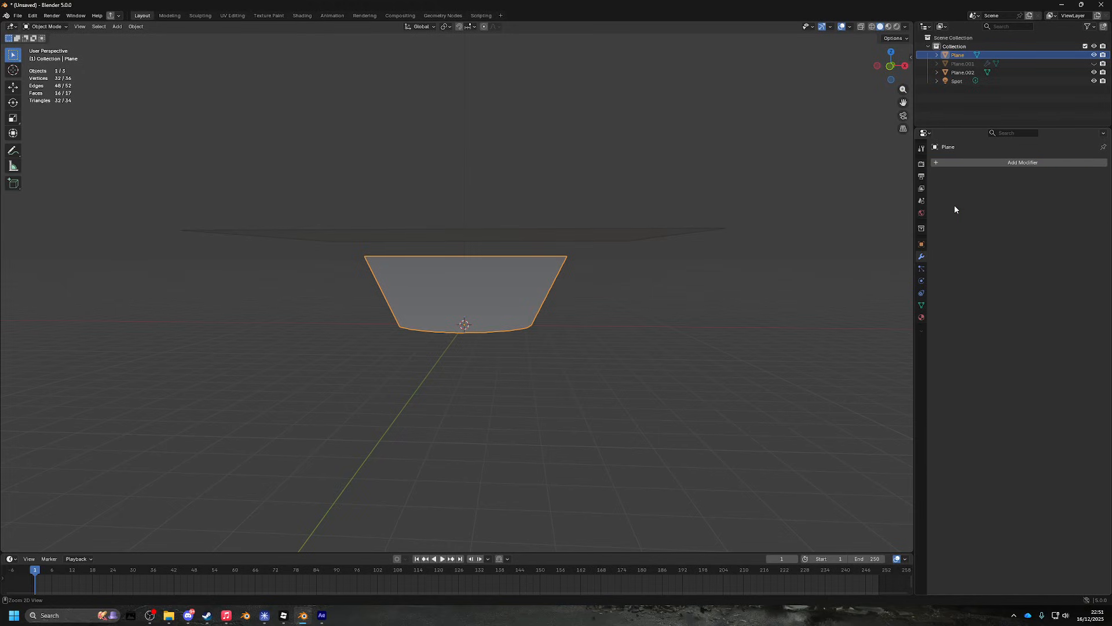
{"action": "left_click_drag", "start_coordinate": [701, 278], "coordinate": [627, 308]}
{"action": "scroll", "coordinate": [627, 308], "scroll_direction": "up", "scroll_amount": 4}
{"action": "key", "text": "Tab"}
{"action": "scroll", "coordinate": [635, 294], "scroll_direction": "down", "scroll_amount": 5}
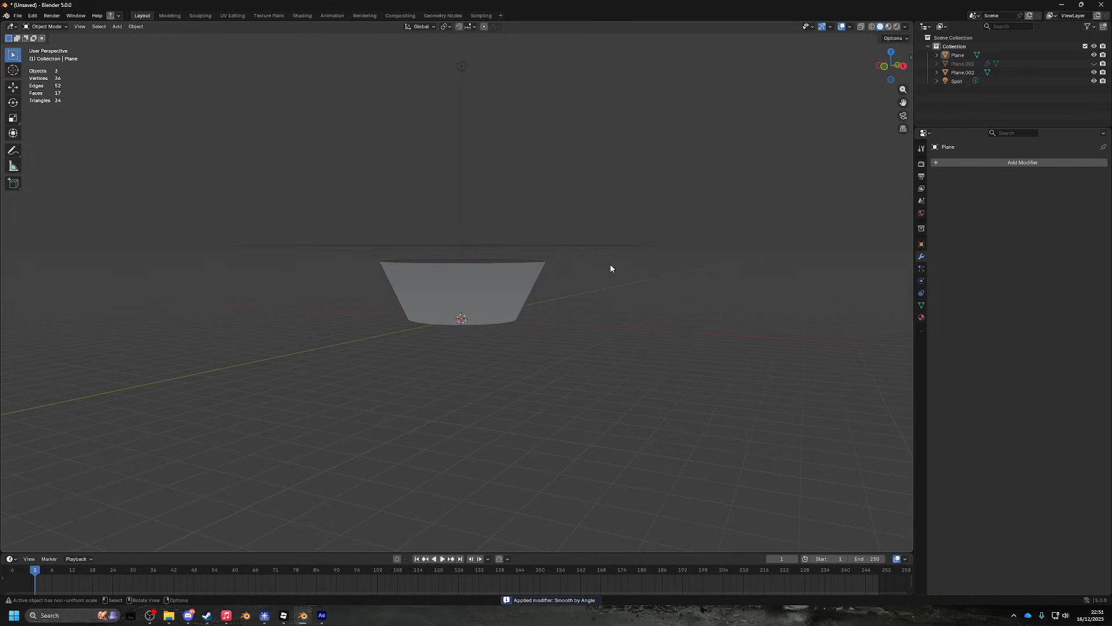
- Delete Plane.002 and the spot light, then view the bowl in Material Preview
{"action": "left_click", "coordinate": [565, 247]}
{"action": "scroll", "coordinate": [566, 248], "scroll_direction": "down", "scroll_amount": 2}
{"action": "key", "text": "b"}
{"action": "mouse_move", "coordinate": [414, 105]}
{"action": "left_mouse_down"}
{"action": "mouse_move", "coordinate": [537, 259]}
{"action": "mouse_move", "coordinate": [526, 259]}
{"action": "left_mouse_up"}
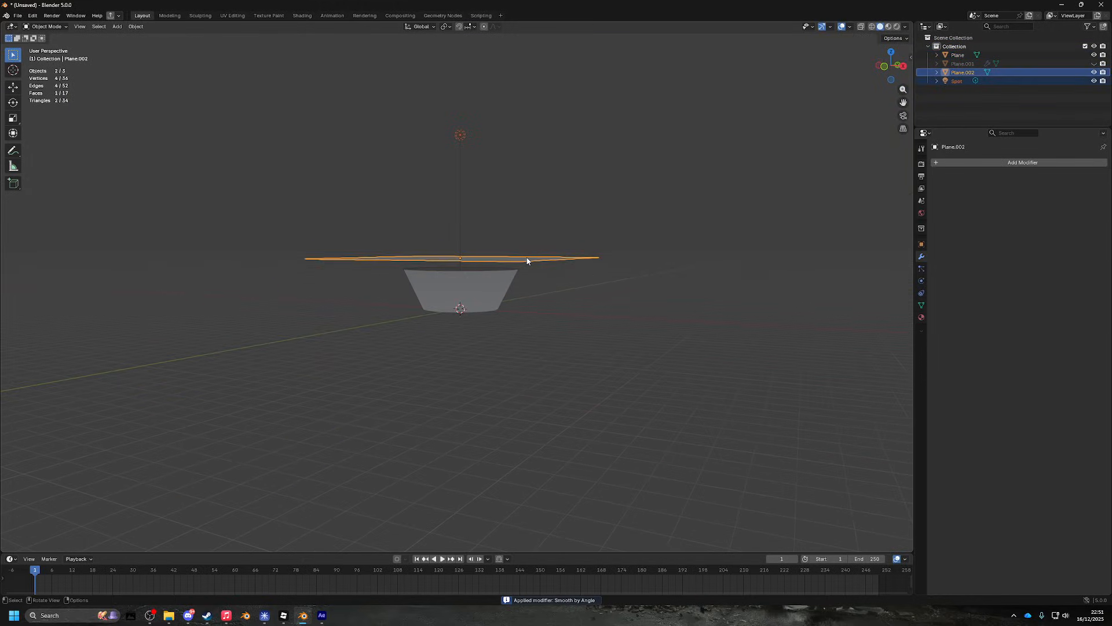
{"action": "key", "text": "Delete"}
{"action": "key", "text": "z"}
{"action": "left_click", "coordinate": [501, 337]}
{"action": "scroll", "coordinate": [502, 337], "scroll_direction": "up", "scroll_amount": 1}
{"action": "left_click", "coordinate": [503, 336]}
{"action": "left_click_drag", "start_coordinate": [502, 336], "coordinate": [526, 328]}
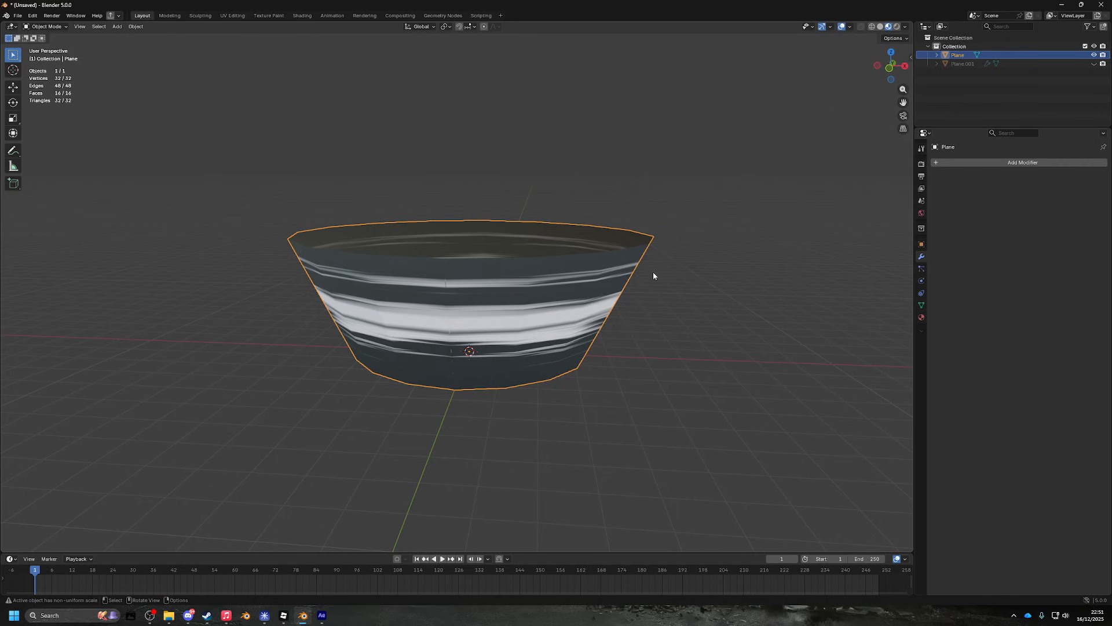
- Turn on Face Orientation in the viewport overlays
{"action": "left_click_drag", "start_coordinate": [653, 275], "coordinate": [630, 293]}
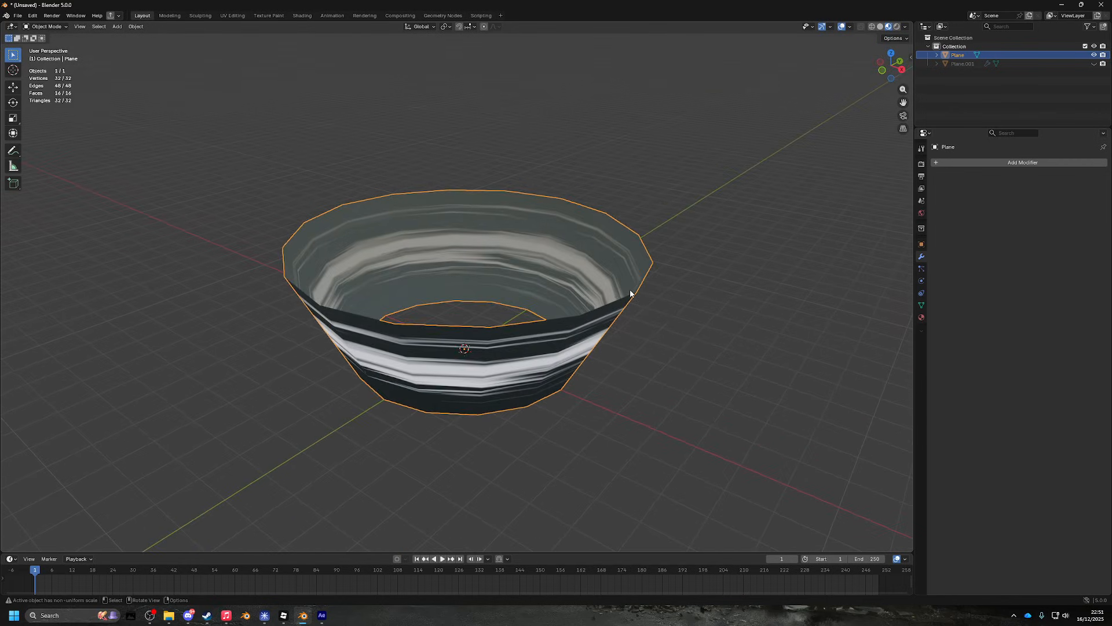
{"action": "left_click", "coordinate": [849, 27]}
{"action": "left_click", "coordinate": [792, 194]}
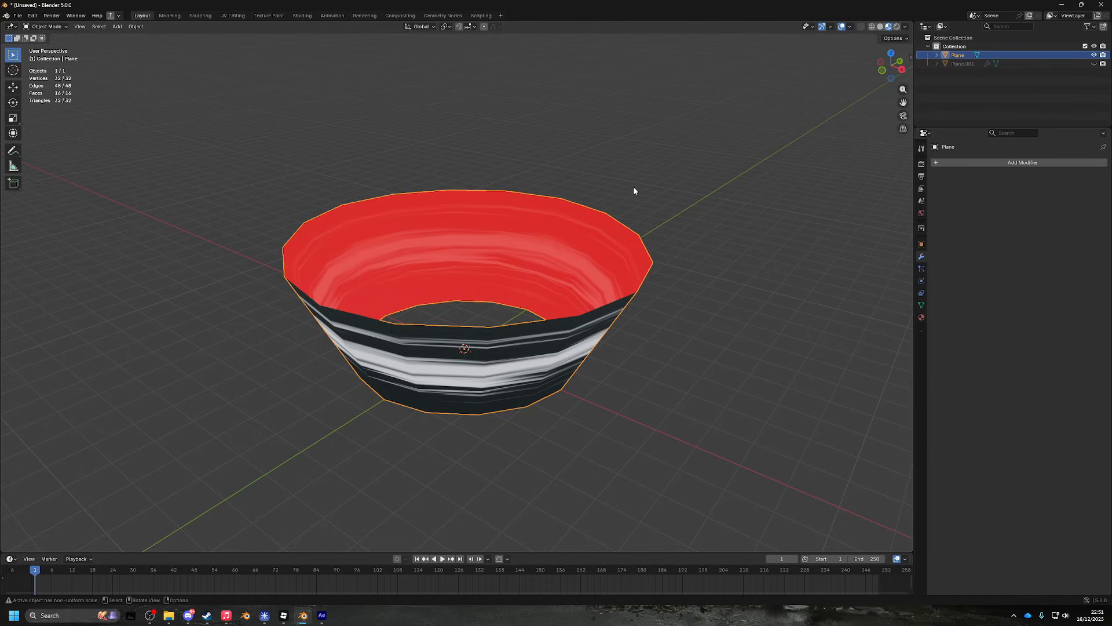
- Orbit and zoom to inspect the bowl's red back-facing inner surface from a low side view
{"action": "left_click_drag", "start_coordinate": [634, 186], "coordinate": [566, 312]}
{"action": "left_click_drag", "start_coordinate": [638, 277], "coordinate": [629, 291]}
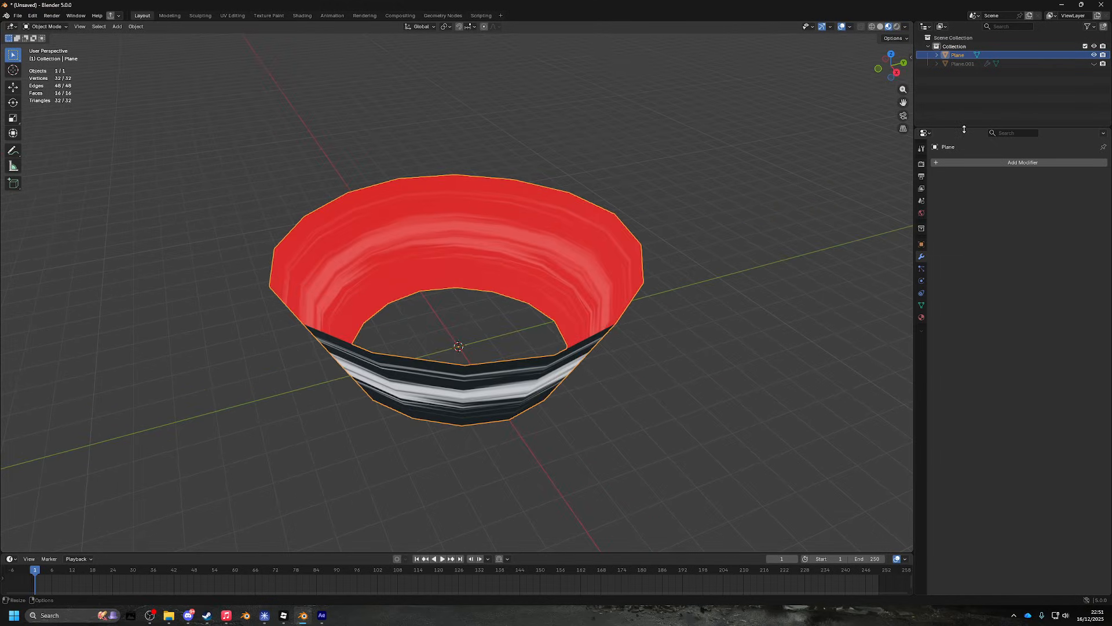
{"action": "left_click_drag", "start_coordinate": [964, 129], "coordinate": [964, 204]}
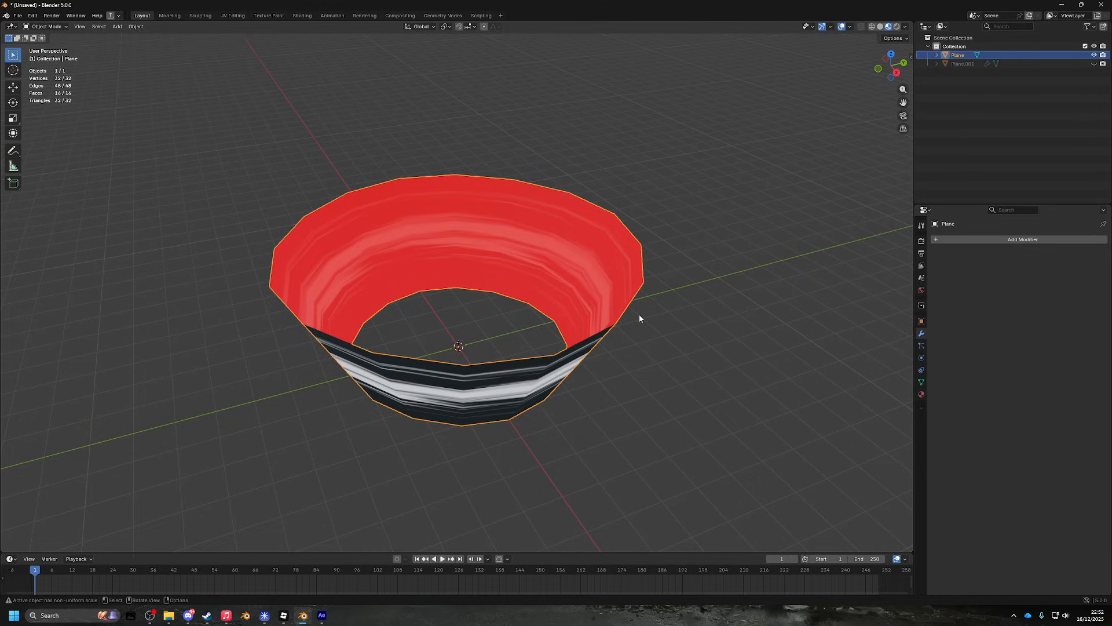
{"action": "left_click_drag", "start_coordinate": [732, 331], "coordinate": [794, 309]}
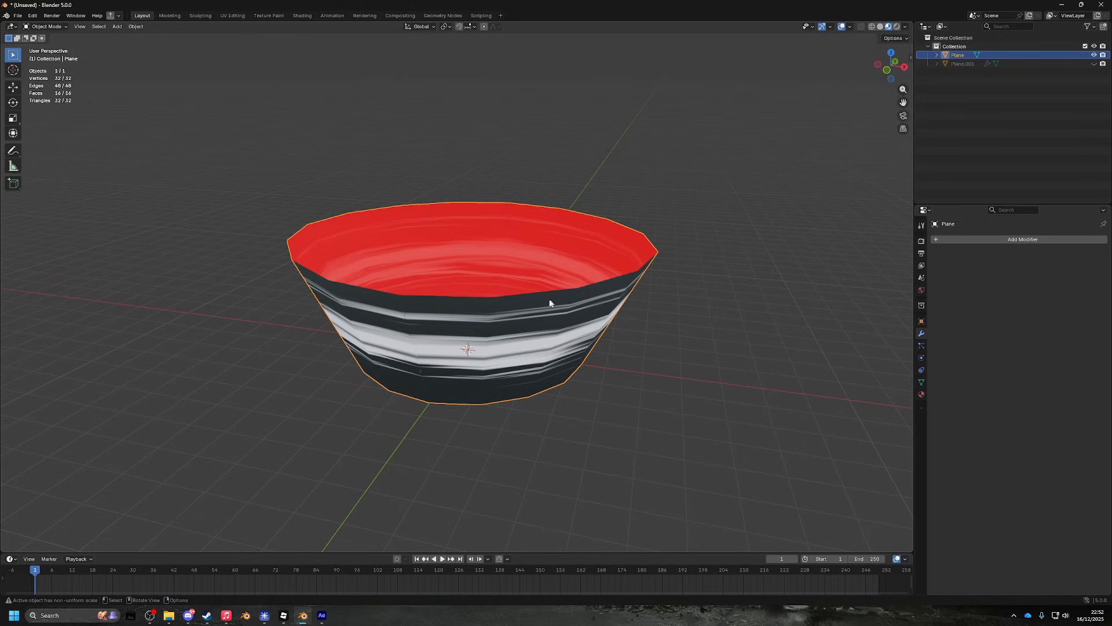
{"action": "left_click_drag", "start_coordinate": [546, 303], "coordinate": [762, 329]}
{"action": "scroll", "coordinate": [747, 313], "scroll_direction": "up", "scroll_amount": 3}
{"action": "scroll", "coordinate": [728, 286], "scroll_direction": "up", "scroll_amount": 2}
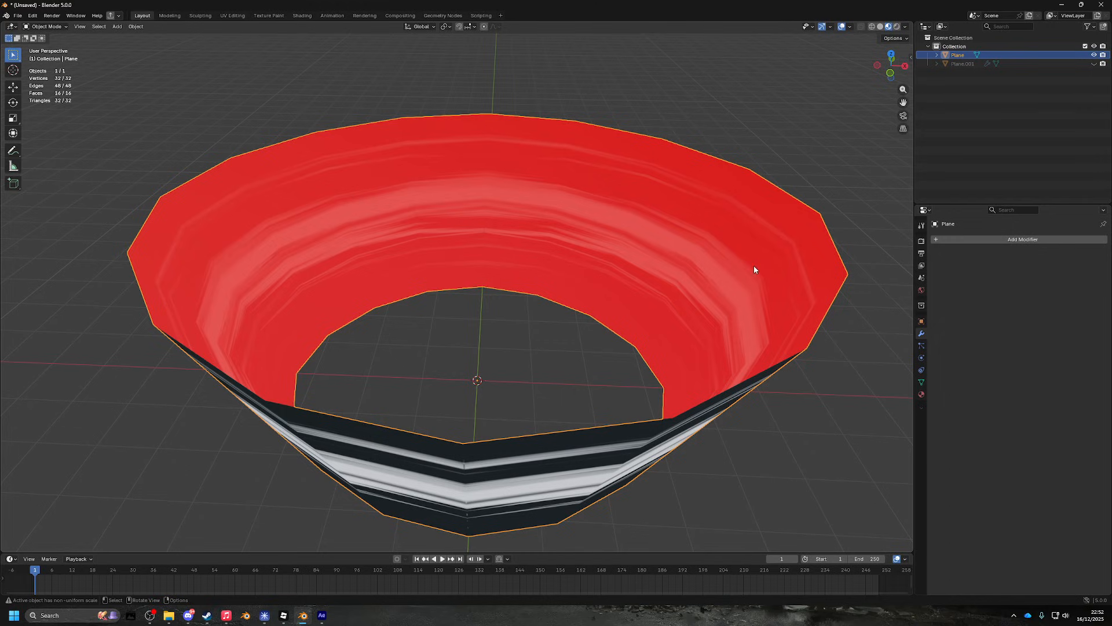
- Enter Edit Mode on the bowl and try Alt+S shrink/fatten, cancelling it twice
{"action": "key", "text": "ctrl+v"}
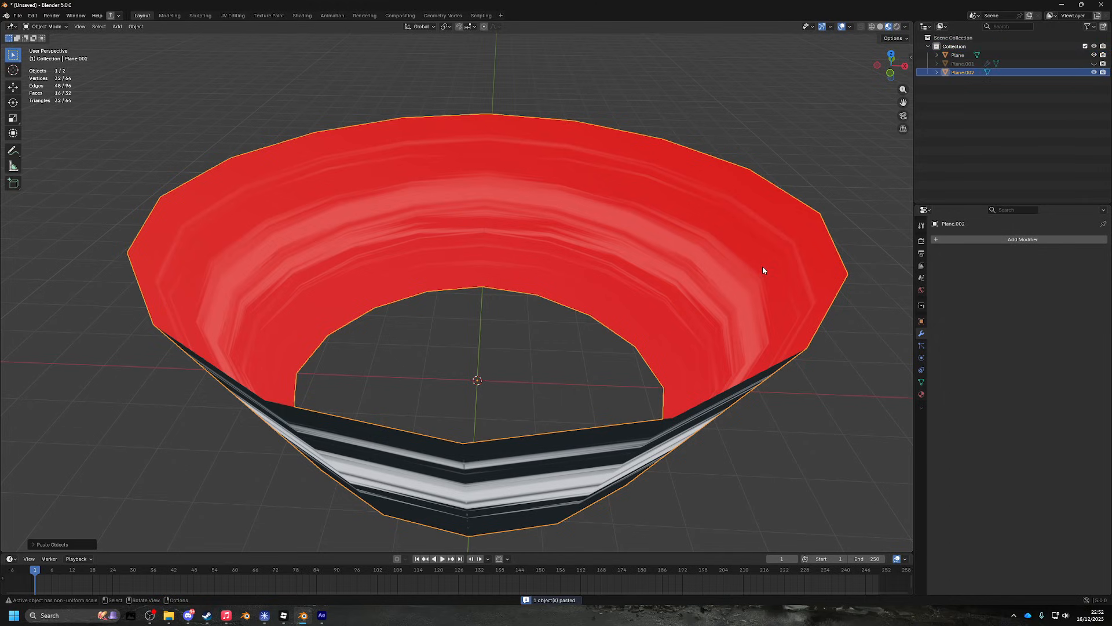
{"action": "key", "text": "Tab"}
{"action": "key", "text": "alt+s"}
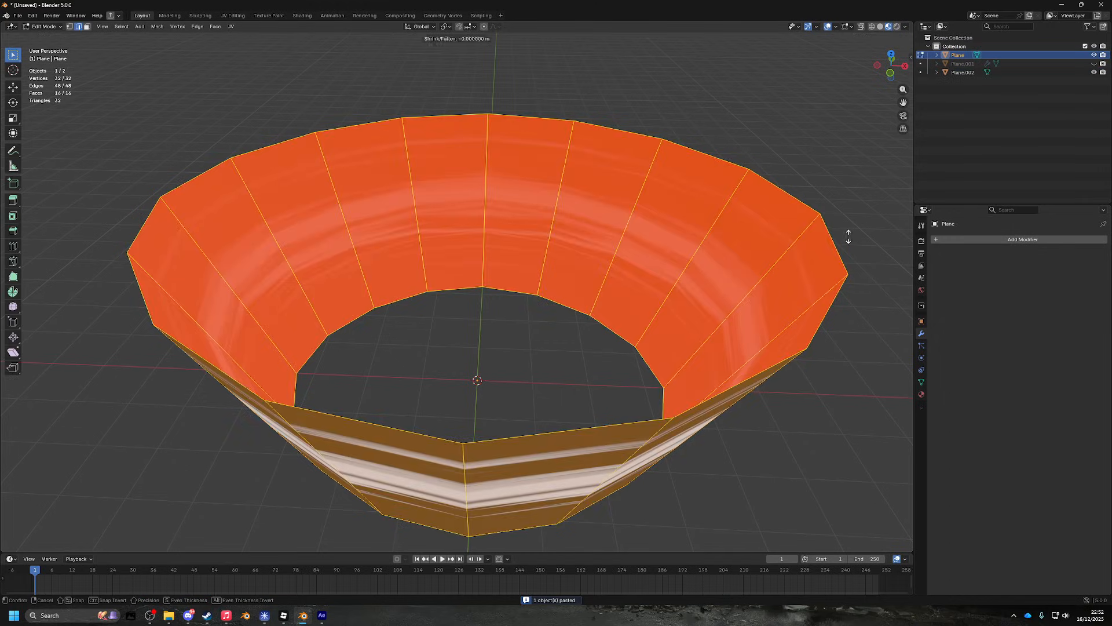
{"action": "right_click", "coordinate": [847, 238]}
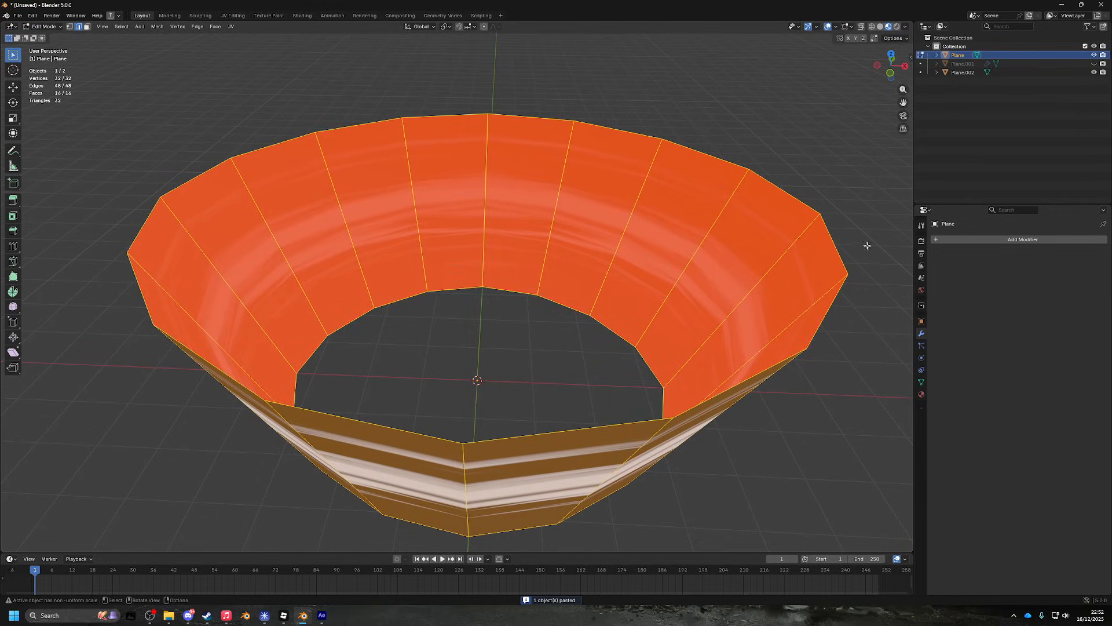
{"action": "key", "text": "alt+s"}
{"action": "right_click", "coordinate": [871, 249]}
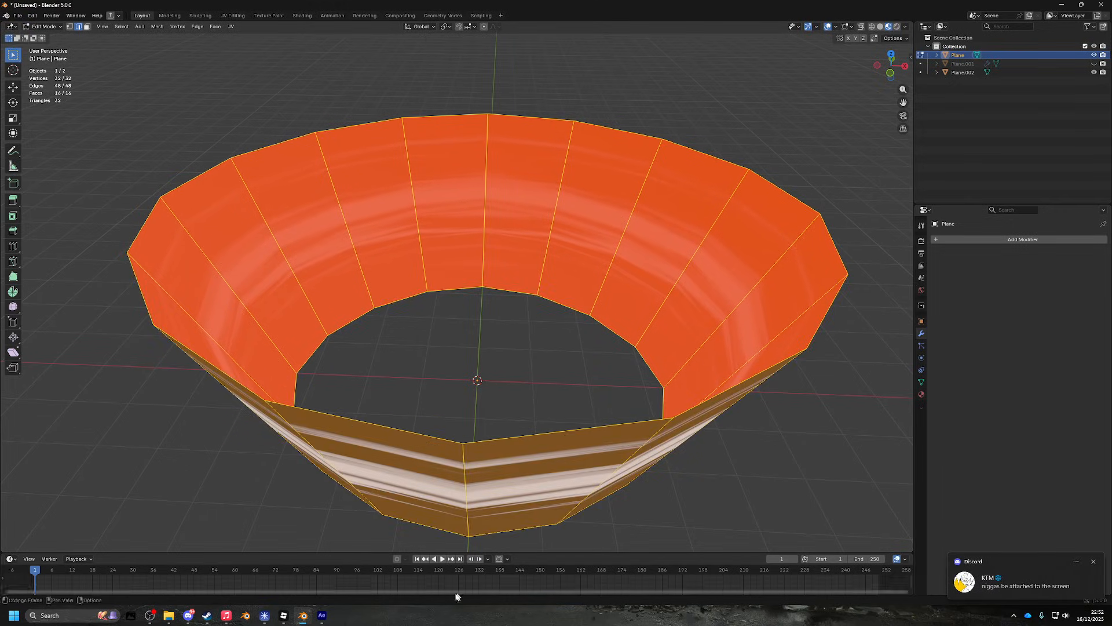
{"action": "left_click", "coordinate": [149, 615]}
{"action": "left_click", "coordinate": [851, 337]}
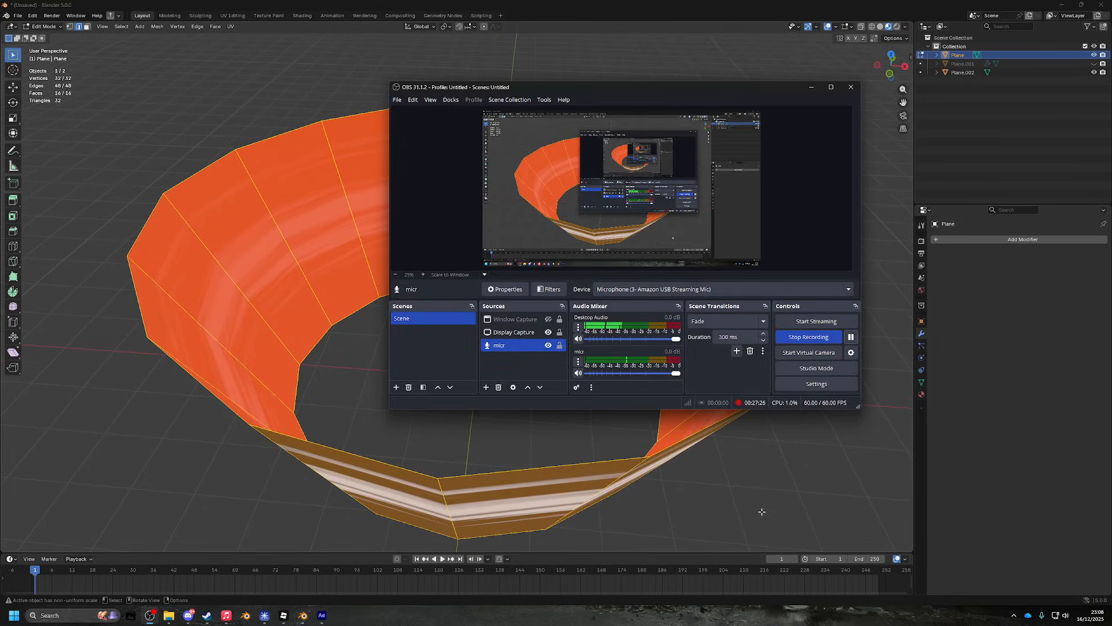
- Scale the selected bowl faces down slightly with S
{"action": "left_click_drag", "start_coordinate": [774, 484], "coordinate": [806, 444]}
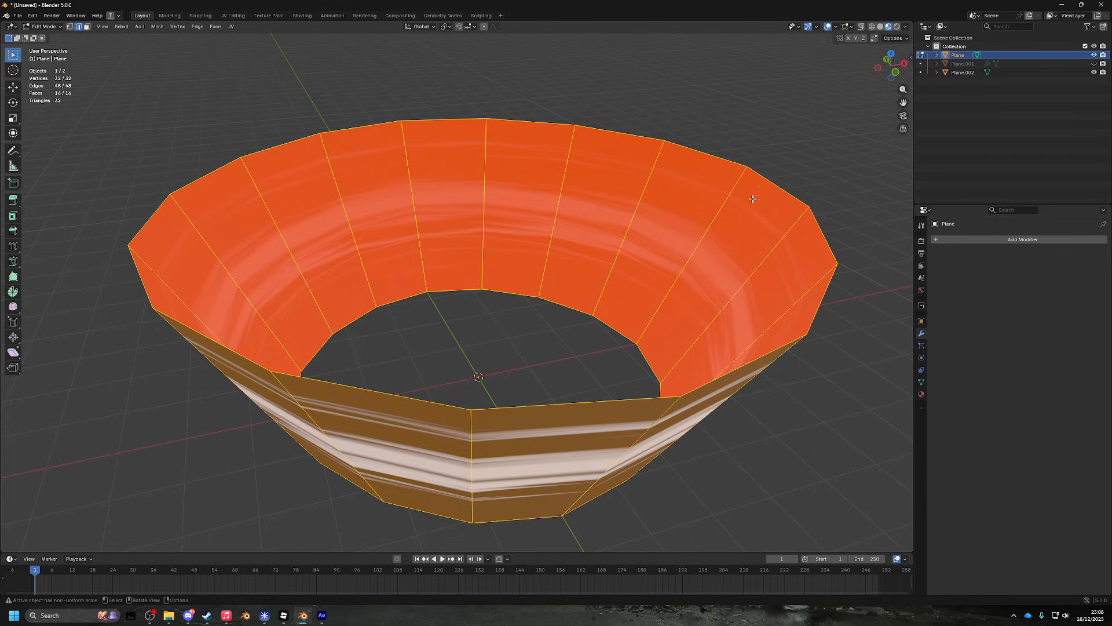
{"action": "left_click_drag", "start_coordinate": [752, 199], "coordinate": [676, 253]}
{"action": "scroll", "coordinate": [715, 230], "scroll_direction": "down", "scroll_amount": 6}
{"action": "scroll", "coordinate": [695, 222], "scroll_direction": "up", "scroll_amount": 3}
{"action": "key", "text": "s"}
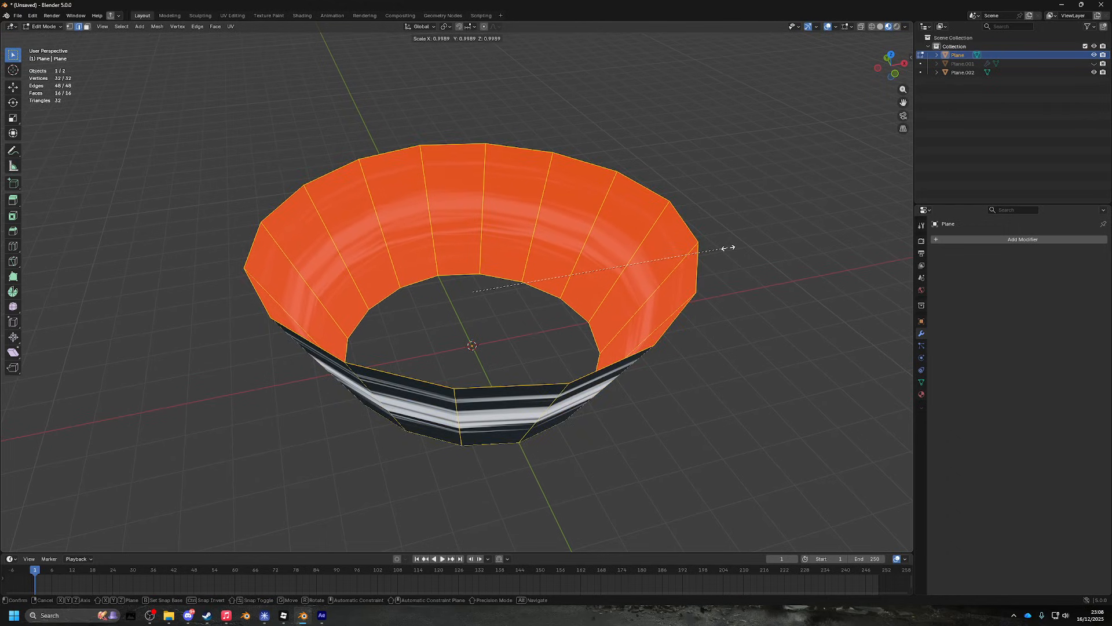
{"action": "left_click", "coordinate": [724, 247]}
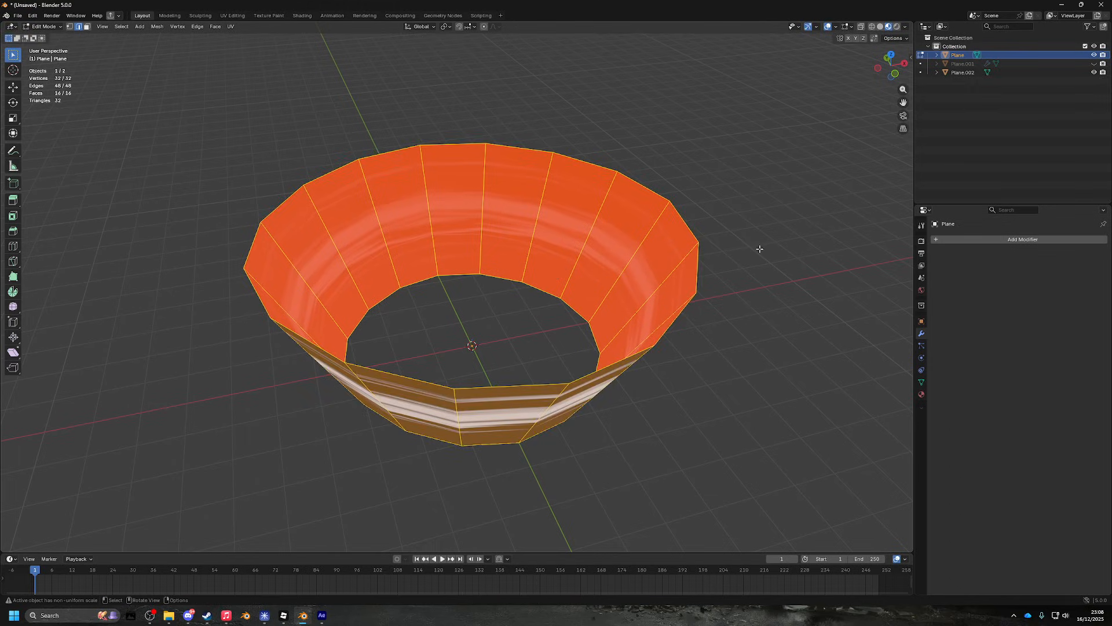
- Try pushing the faces along their normals, cancel it, and dismiss the save window
{"action": "scroll", "coordinate": [765, 246], "scroll_direction": "up", "scroll_amount": 3}
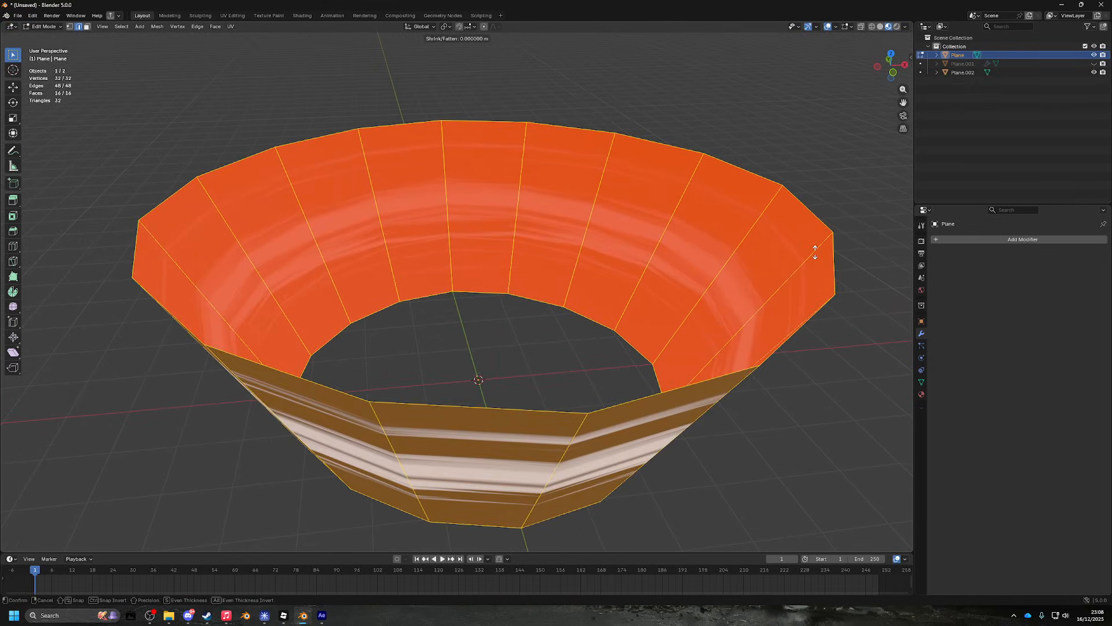
{"action": "key", "text": "alt+s"}
{"action": "scroll", "coordinate": [783, 313], "scroll_direction": "down", "scroll_amount": 5}
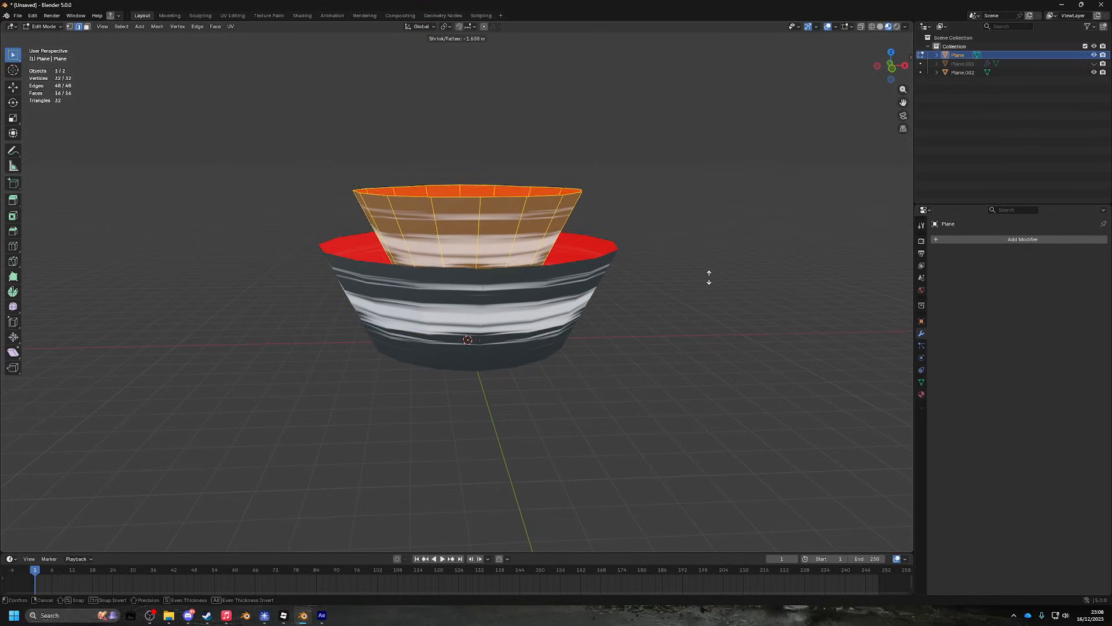
{"action": "right_click", "coordinate": [676, 271]}
{"action": "left_click_drag", "start_coordinate": [449, 210], "coordinate": [788, 285]}
{"action": "key", "text": "ctrl+s"}
{"action": "left_click", "coordinate": [495, 211]}
{"action": "scroll", "coordinate": [739, 274], "scroll_direction": "up", "scroll_amount": 3}
- Scale the bowl faces again to about 0.99 of their size
{"action": "key", "text": "s"}
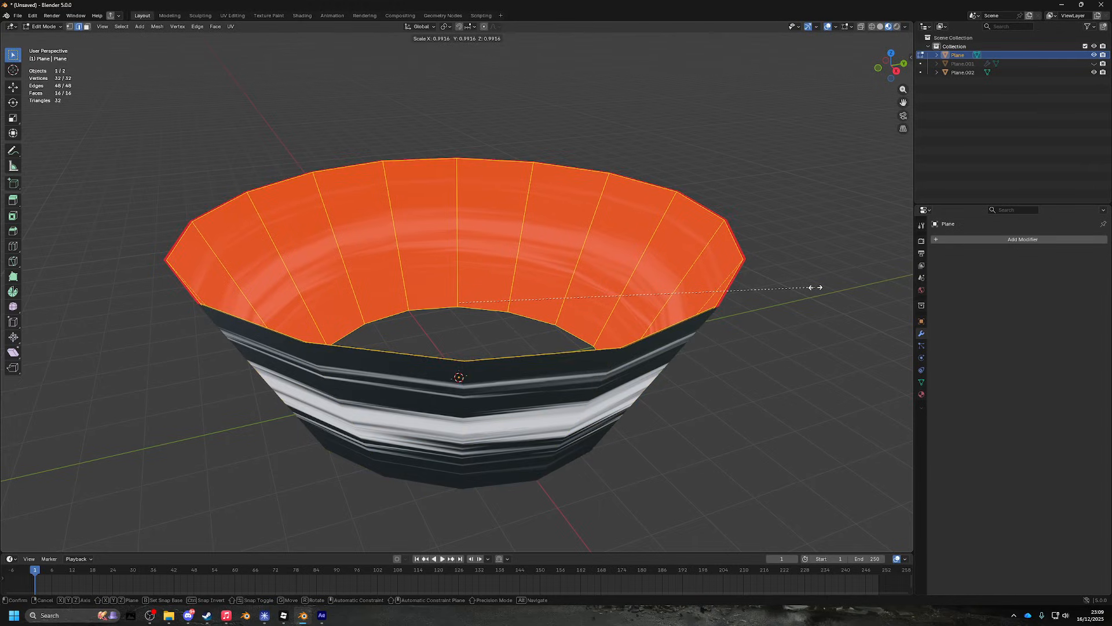
{"action": "left_click", "coordinate": [817, 286]}
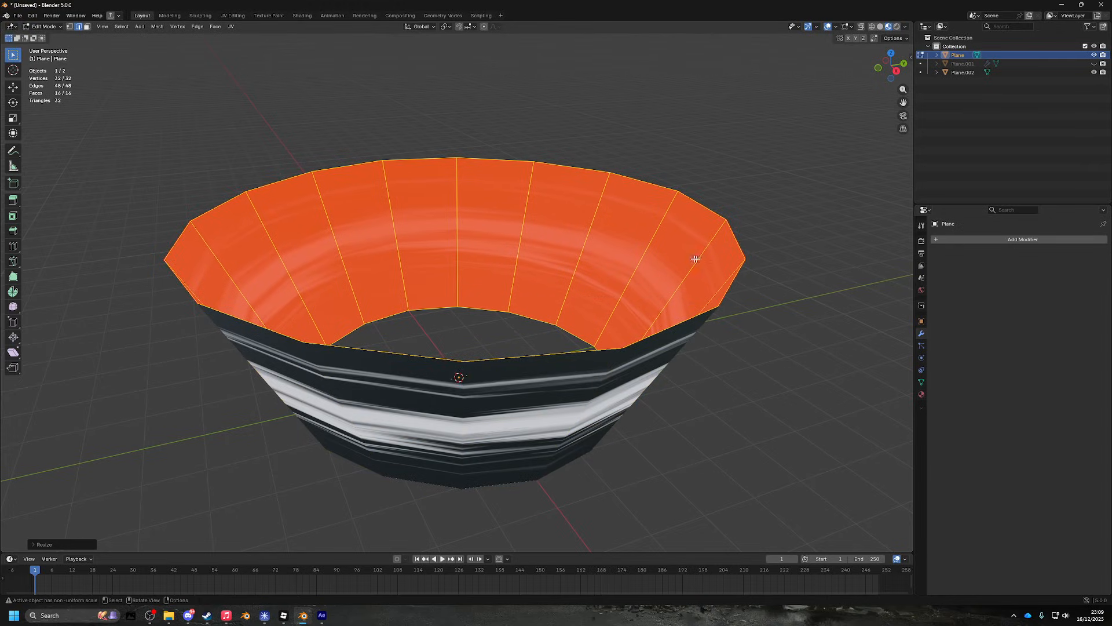
{"action": "scroll", "coordinate": [591, 241], "scroll_direction": "down", "scroll_amount": 7}
{"action": "scroll", "coordinate": [588, 244], "scroll_direction": "up", "scroll_amount": 6}
{"action": "left_click_drag", "start_coordinate": [584, 246], "coordinate": [279, 99]}
{"action": "left_click", "coordinate": [158, 27]}
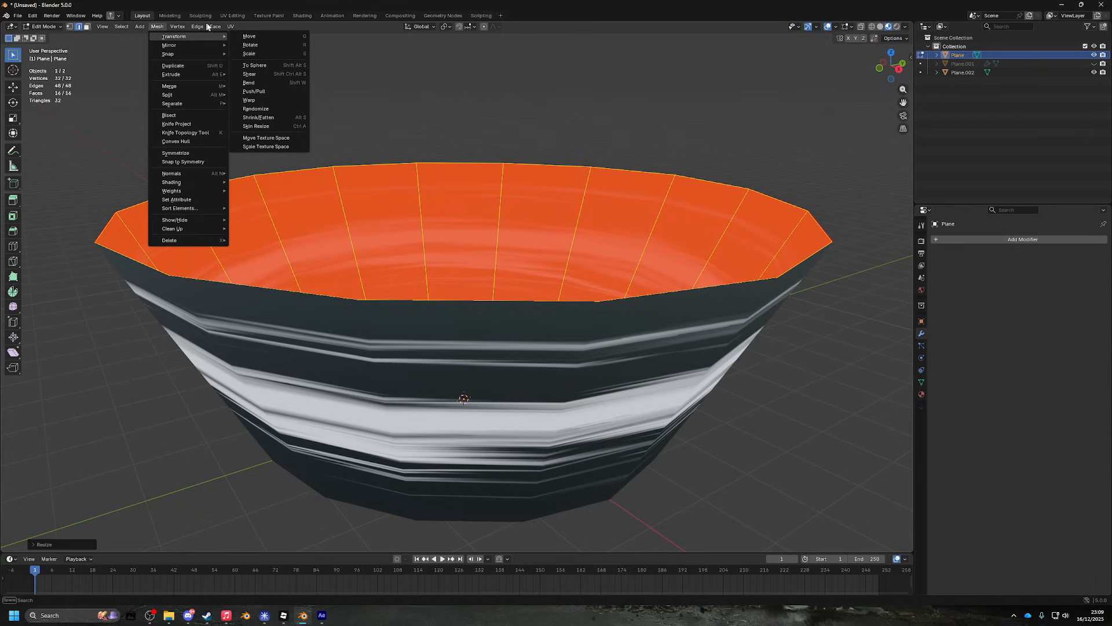
- Browse the Mesh and edge menus while orbiting into the bowl
{"action": "mouse_move", "coordinate": [216, 28]}
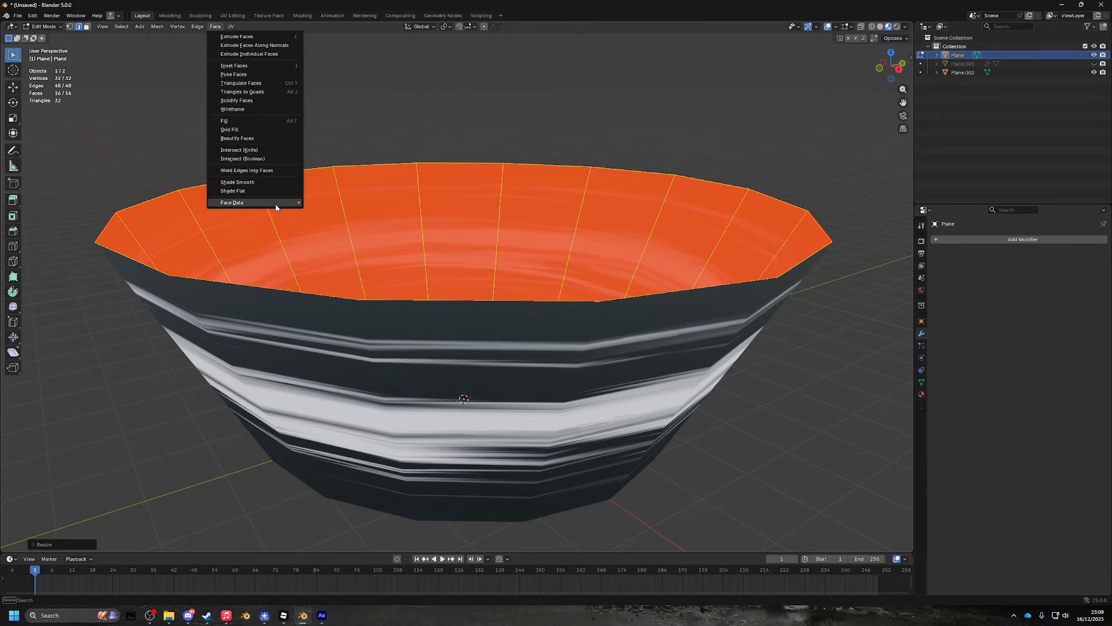
{"action": "mouse_move", "coordinate": [273, 208]}
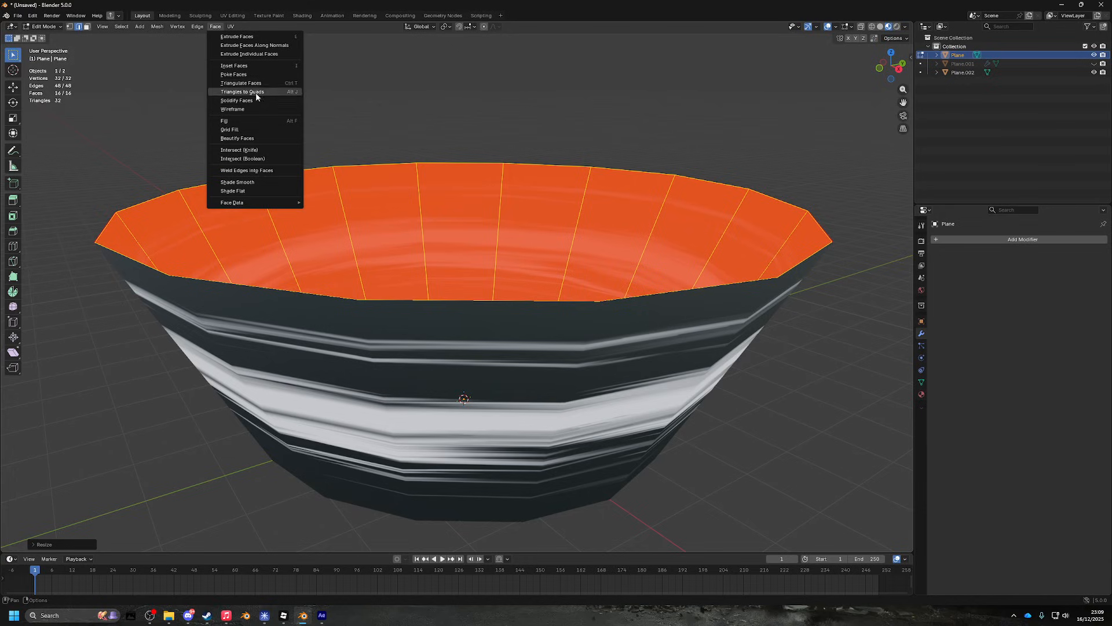
{"action": "scroll", "coordinate": [437, 165], "scroll_direction": "down", "scroll_amount": 1}
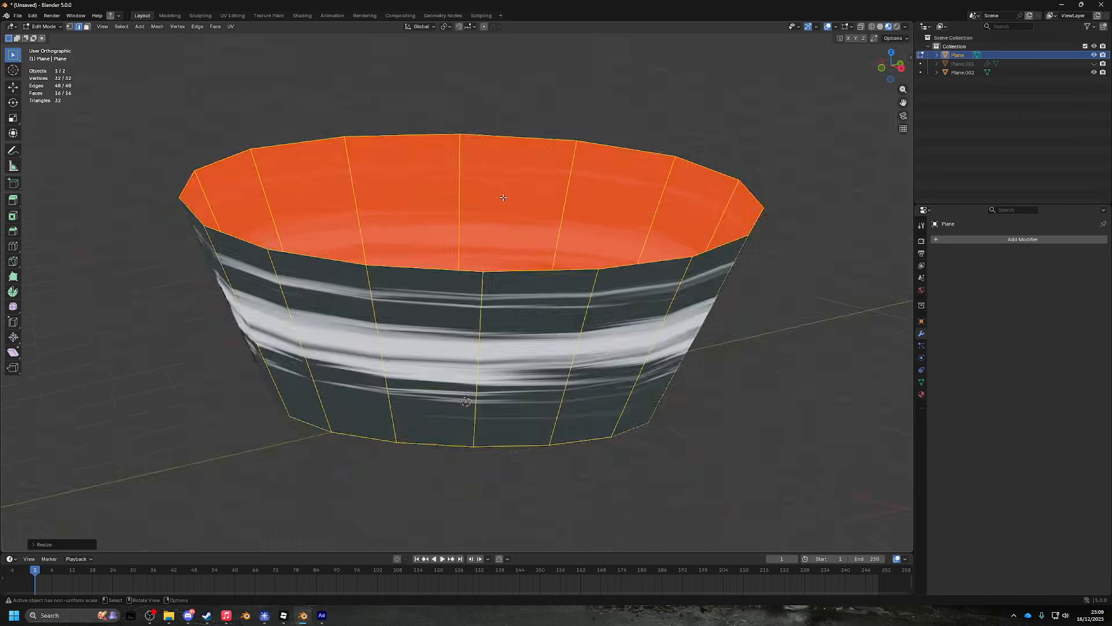
{"action": "left_click_drag", "start_coordinate": [437, 162], "coordinate": [494, 208]}
{"action": "scroll", "coordinate": [494, 207], "scroll_direction": "up", "scroll_amount": 1}
{"action": "right_click", "coordinate": [493, 207]}
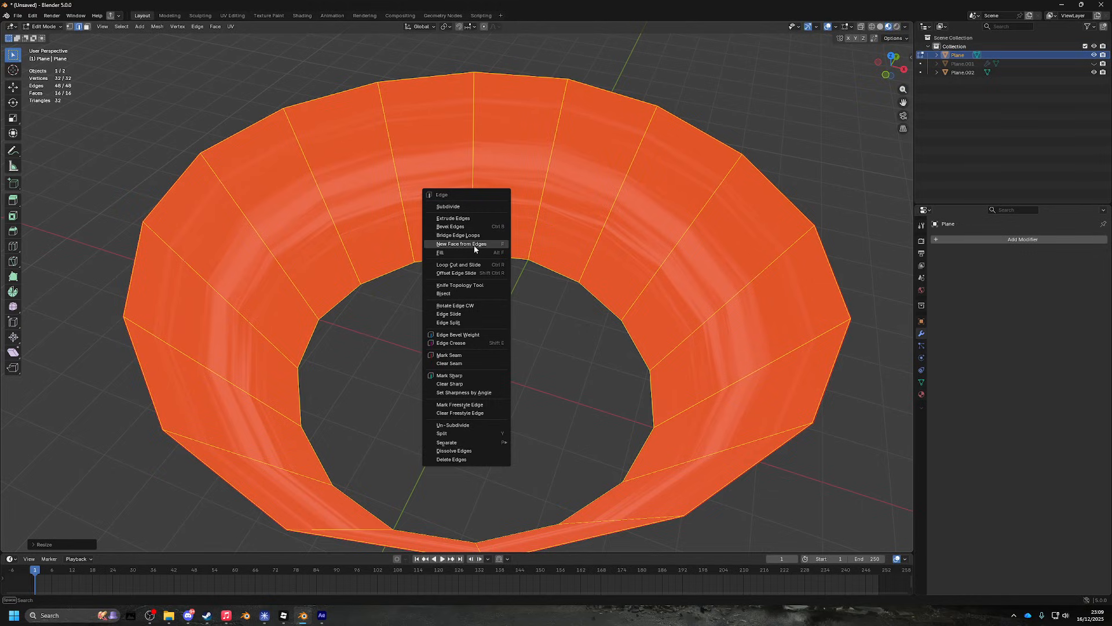
{"action": "left_click_drag", "start_coordinate": [546, 200], "coordinate": [245, 82]}
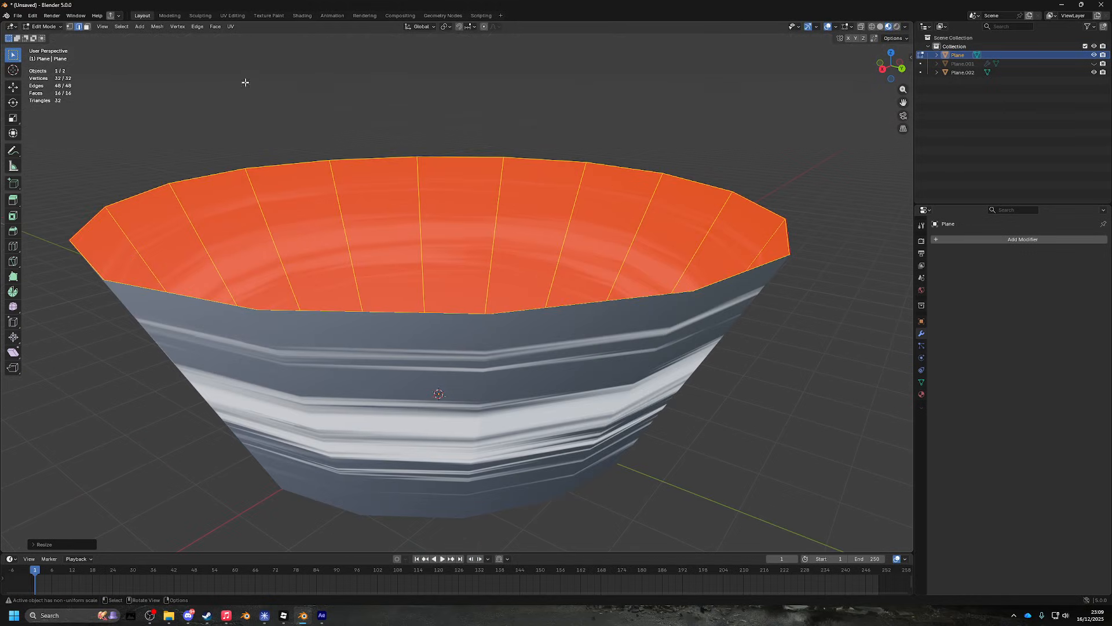
- Flip the selected faces' normals and return to Object Mode
{"action": "left_click", "coordinate": [217, 27]}
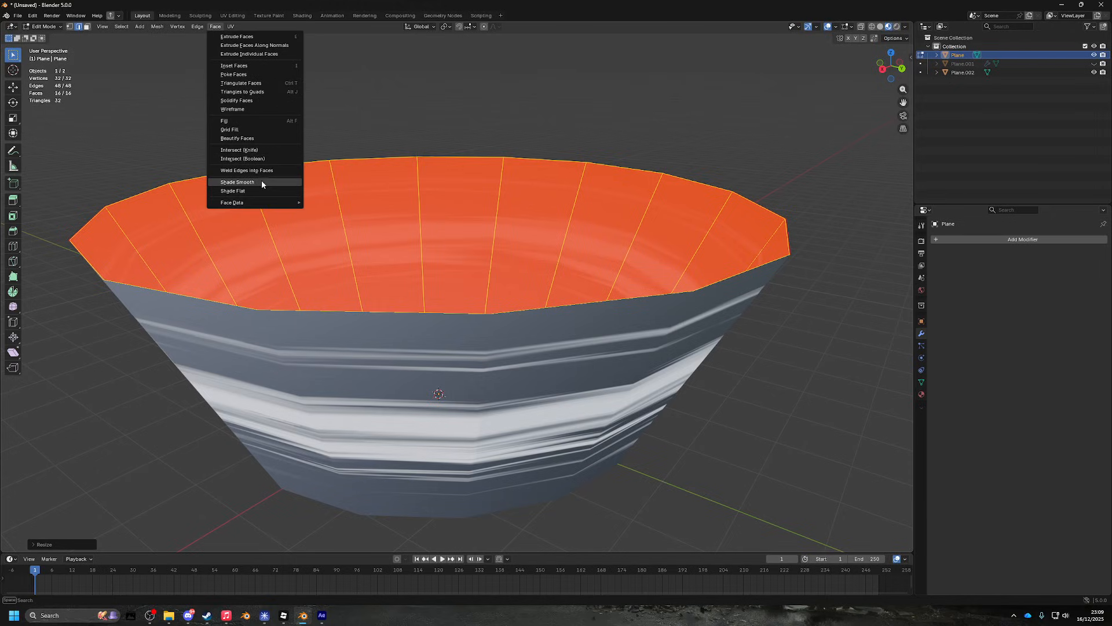
{"action": "mouse_move", "coordinate": [164, 28]}
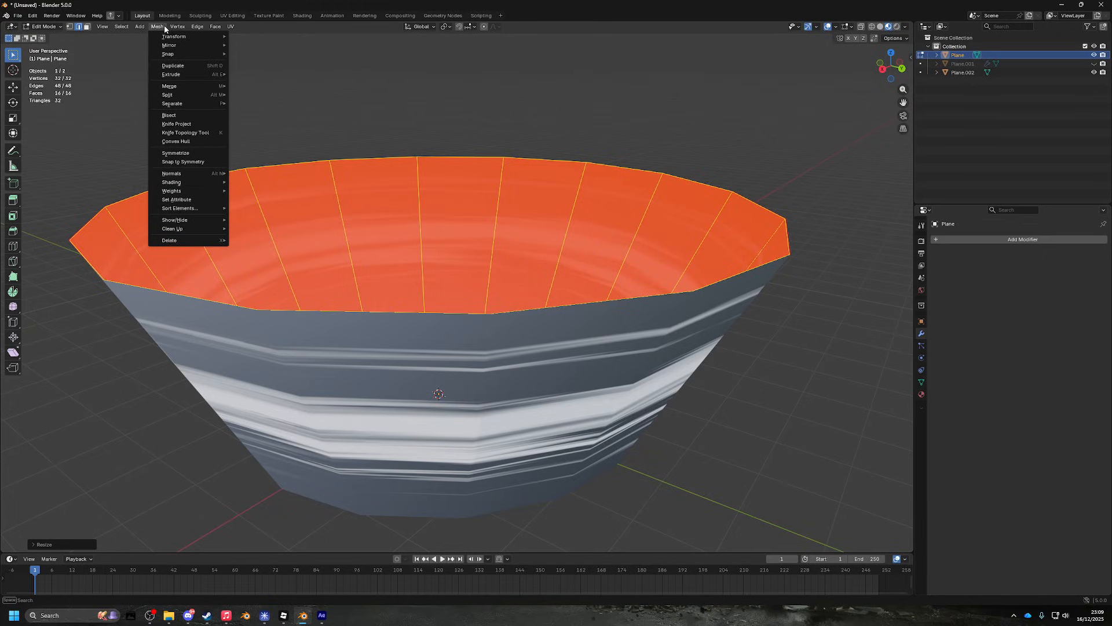
{"action": "mouse_move", "coordinate": [198, 173]}
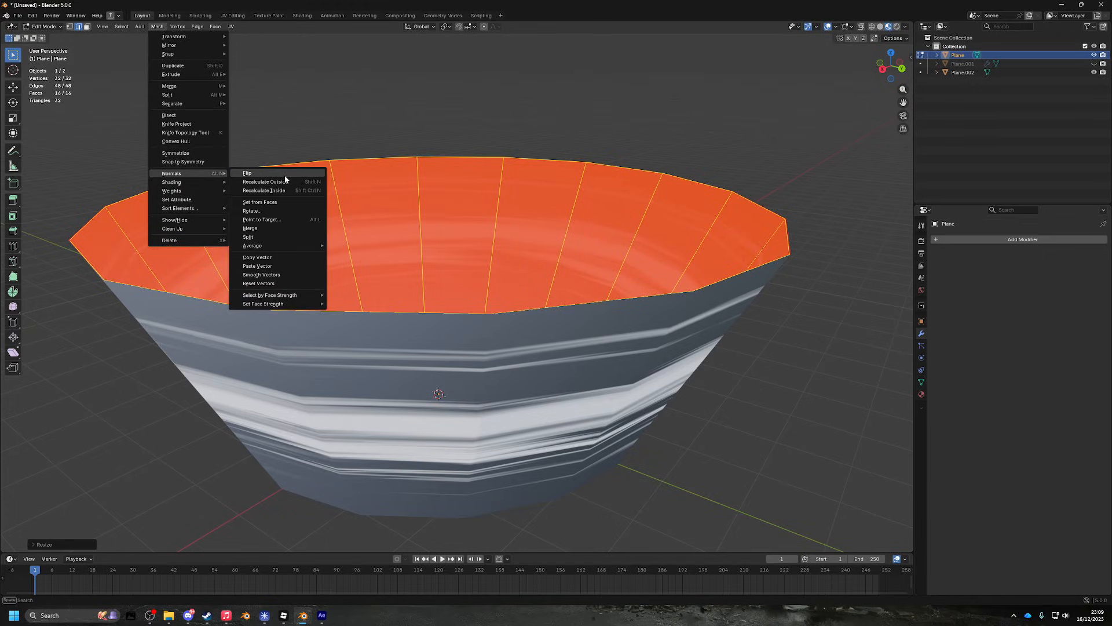
{"action": "left_click", "coordinate": [284, 174]}
{"action": "left_click_drag", "start_coordinate": [458, 136], "coordinate": [468, 159]}
{"action": "scroll", "coordinate": [468, 160], "scroll_direction": "down", "scroll_amount": 4}
{"action": "key", "text": "Tab"}
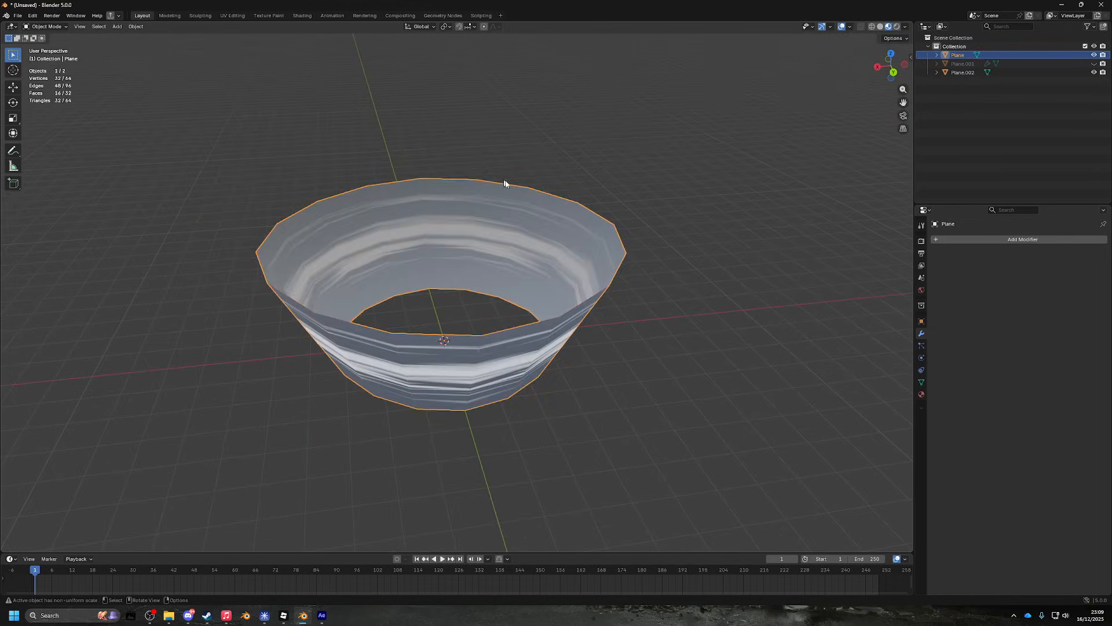
- Select Plane.002 together with Plane and join them into one object
{"action": "scroll", "coordinate": [559, 213], "scroll_direction": "down", "scroll_amount": 2}
{"action": "scroll", "coordinate": [559, 213], "scroll_direction": "up", "scroll_amount": 4}
{"action": "left_click_drag", "start_coordinate": [559, 213], "coordinate": [580, 143]}
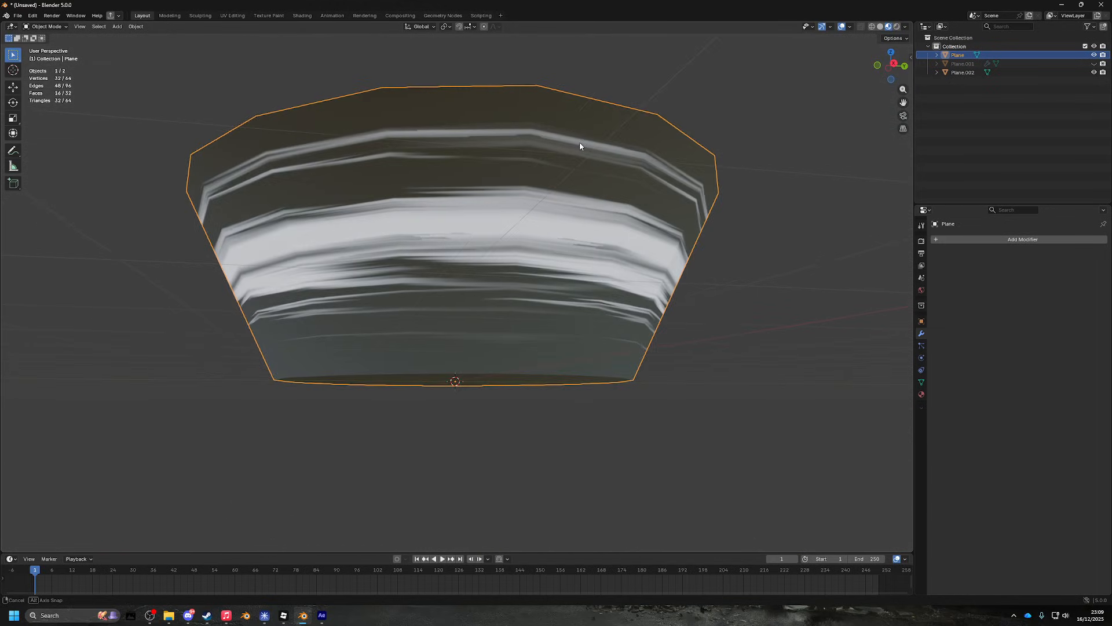
{"action": "scroll", "coordinate": [604, 181], "scroll_direction": "down", "scroll_amount": 5}
{"action": "scroll", "coordinate": [589, 249], "scroll_direction": "up", "scroll_amount": 3}
{"action": "left_click_drag", "start_coordinate": [603, 181], "coordinate": [576, 243]}
{"action": "scroll", "coordinate": [575, 243], "scroll_direction": "up", "scroll_amount": 1}
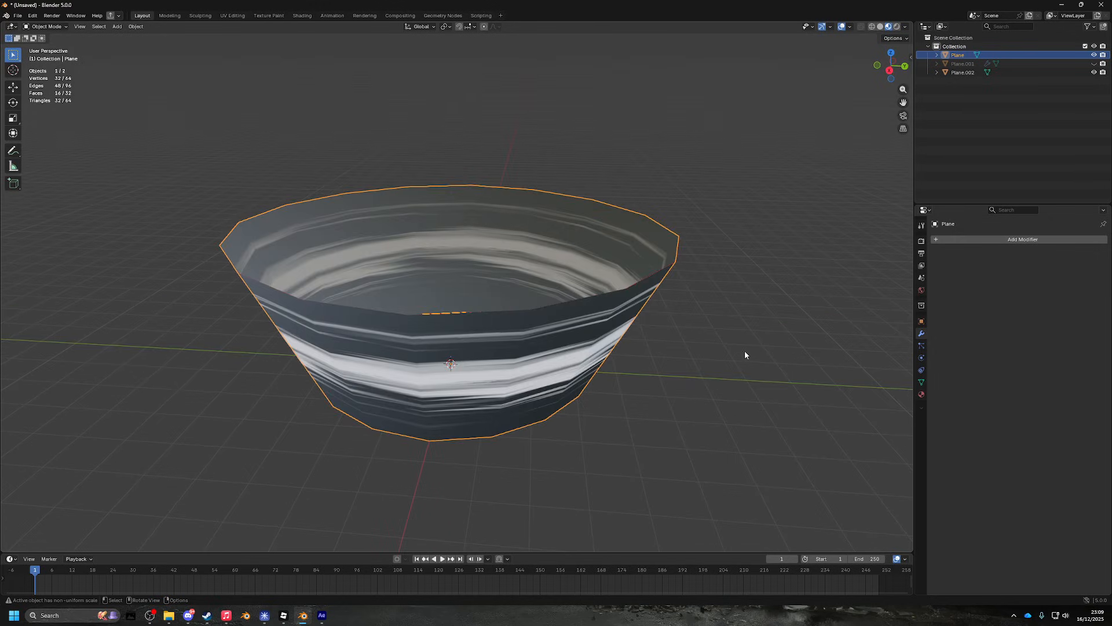
{"action": "key", "text": "a"}
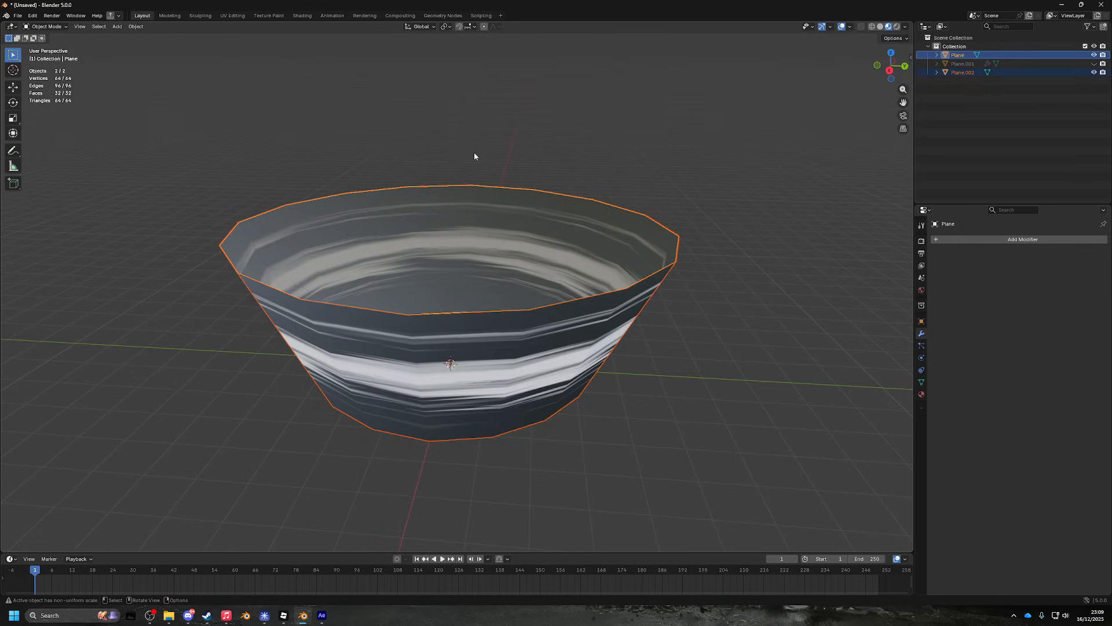
{"action": "right_click", "coordinate": [482, 217]}
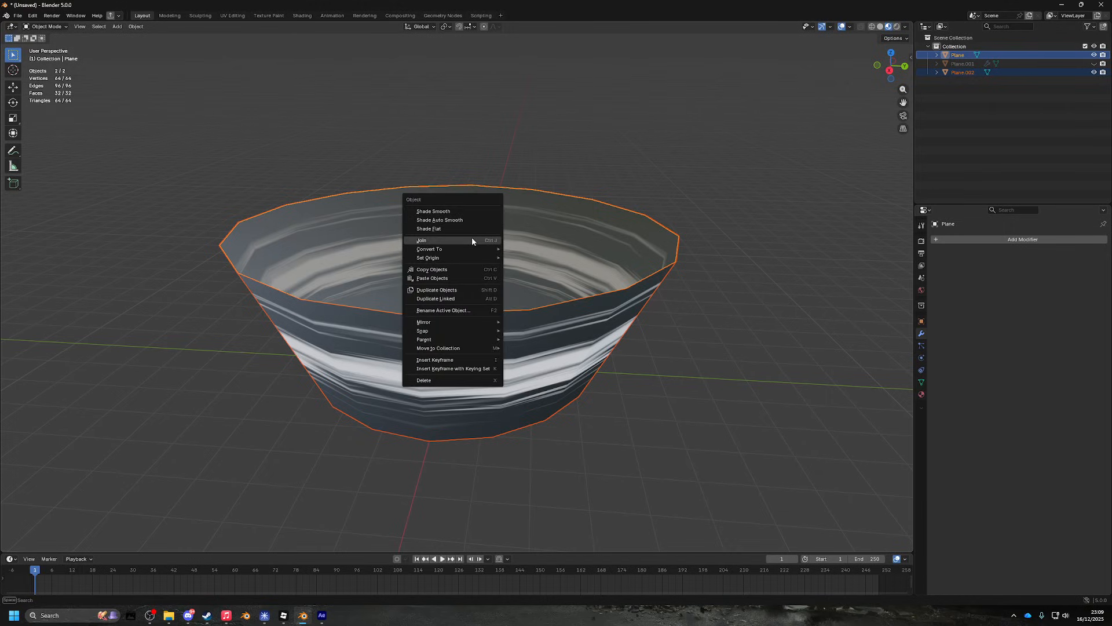
{"action": "left_click", "coordinate": [471, 239]}
- Play the timeline to preview the joined bowl's animated streaks, then stop playback
{"action": "left_click_drag", "start_coordinate": [472, 241], "coordinate": [579, 338]}
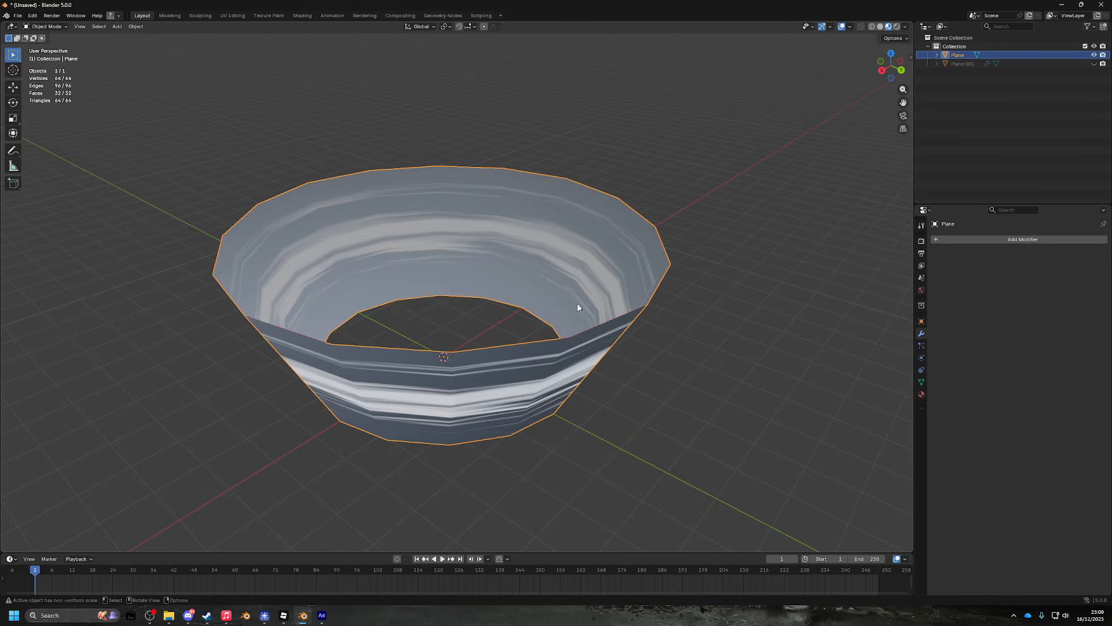
{"action": "key", "text": "Tab"}
{"action": "key", "text": "Tab"}
{"action": "key", "text": "space"}
{"action": "mouse_move", "coordinate": [616, 388]}
{"action": "left_mouse_down"}
{"action": "mouse_move", "coordinate": [670, 330]}
{"action": "mouse_move", "coordinate": [551, 377]}
{"action": "mouse_move", "coordinate": [641, 310]}
{"action": "mouse_move", "coordinate": [747, 323]}
{"action": "mouse_move", "coordinate": [683, 387]}
{"action": "mouse_move", "coordinate": [638, 342]}
{"action": "mouse_move", "coordinate": [669, 324]}
{"action": "mouse_move", "coordinate": [700, 353]}
{"action": "mouse_move", "coordinate": [712, 338]}
{"action": "mouse_move", "coordinate": [673, 348]}
{"action": "left_mouse_up"}
{"action": "scroll", "coordinate": [669, 323], "scroll_direction": "down", "scroll_amount": 3}
{"action": "key", "text": "space"}
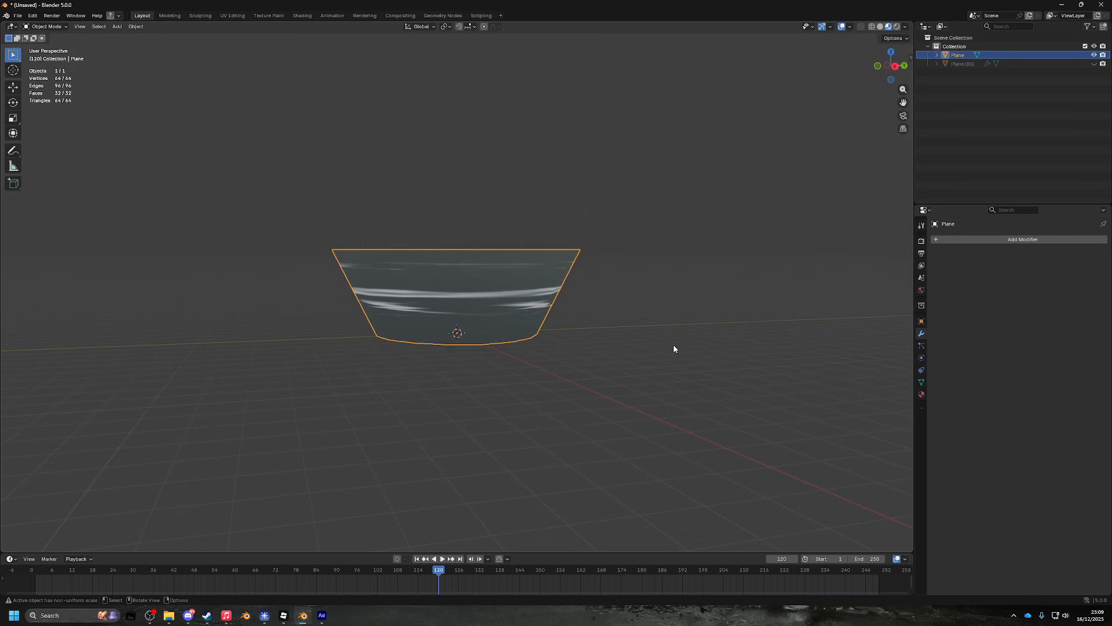
- Export the bowl as Untitled.obj (Wavefront OBJ) into the meshfliptest folder
{"action": "left_click", "coordinate": [18, 16]}
{"action": "mouse_move", "coordinate": [65, 146]}
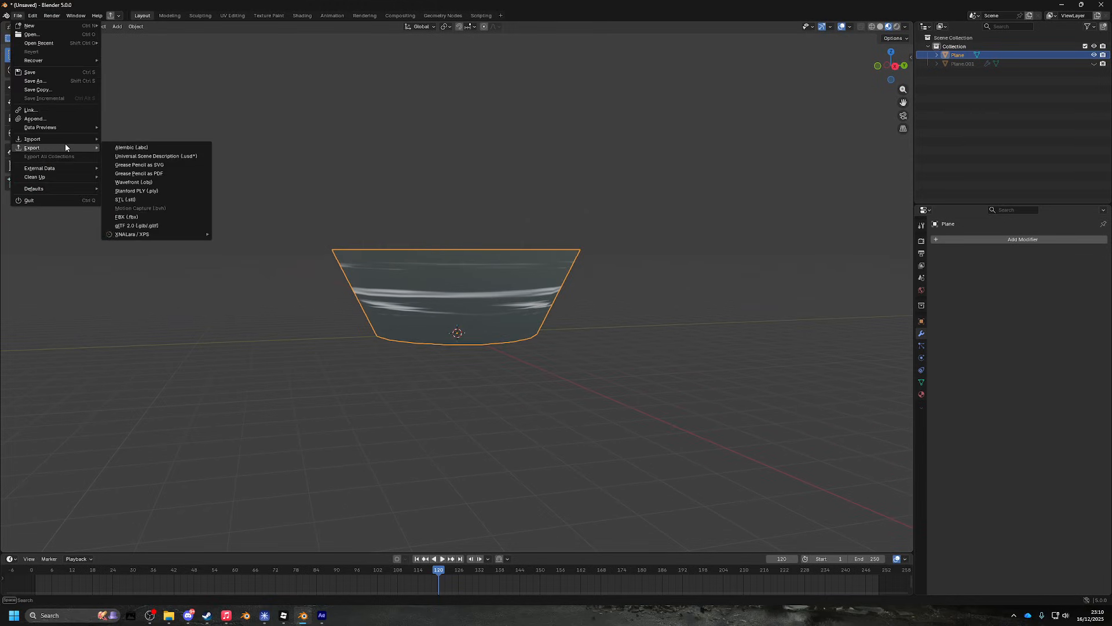
{"action": "left_click", "coordinate": [166, 185]}
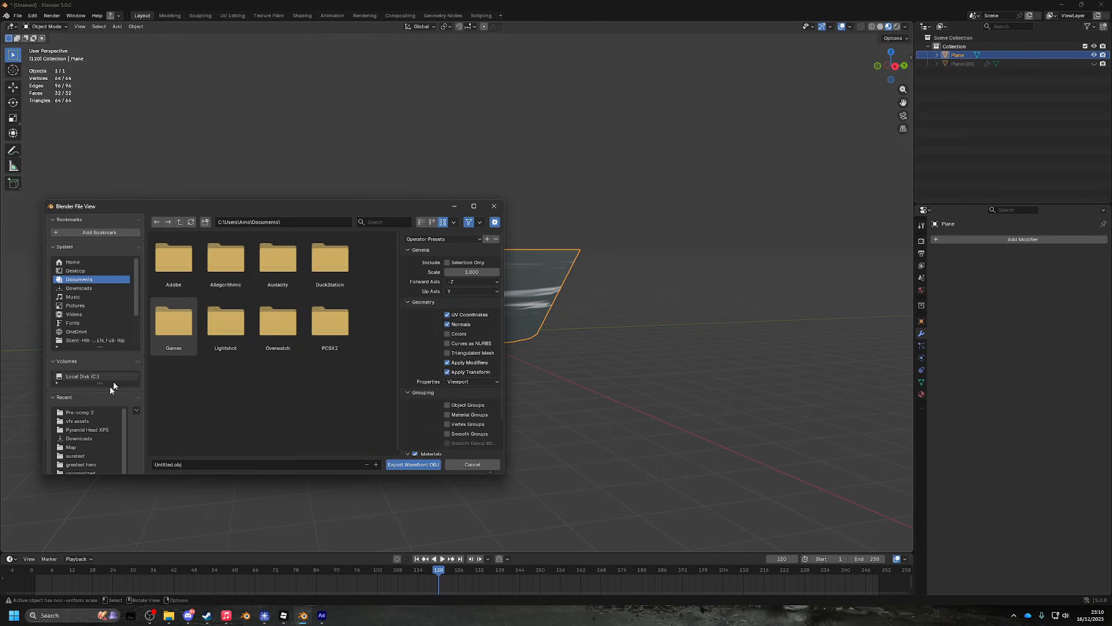
{"action": "left_click", "coordinate": [126, 289]}
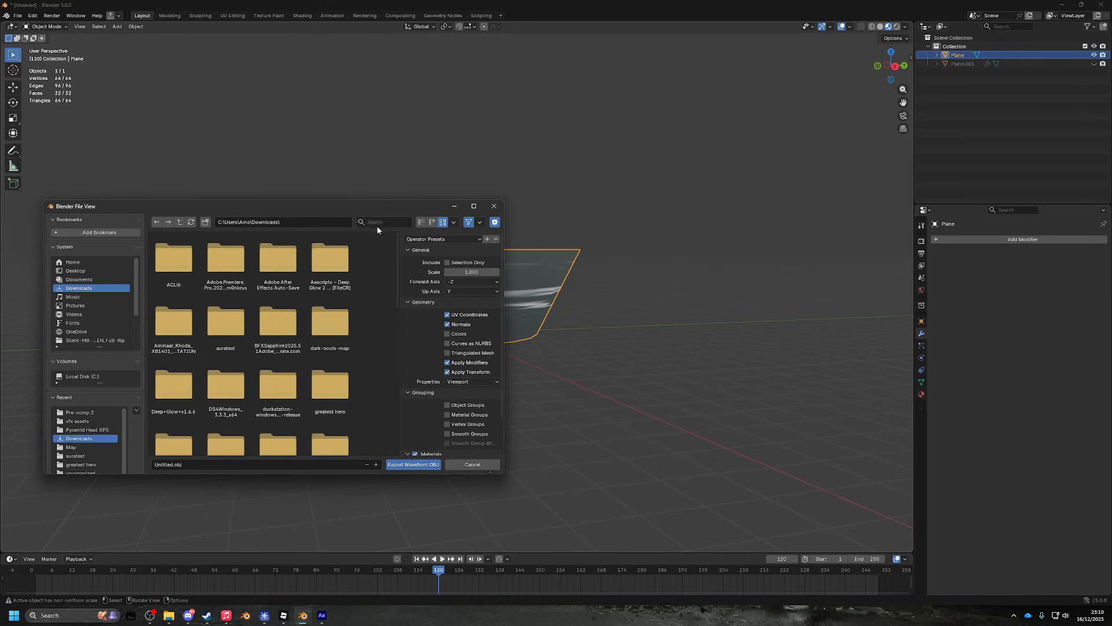
{"action": "type", "text": "meshfliptest\\Pre-comp 2\\"}
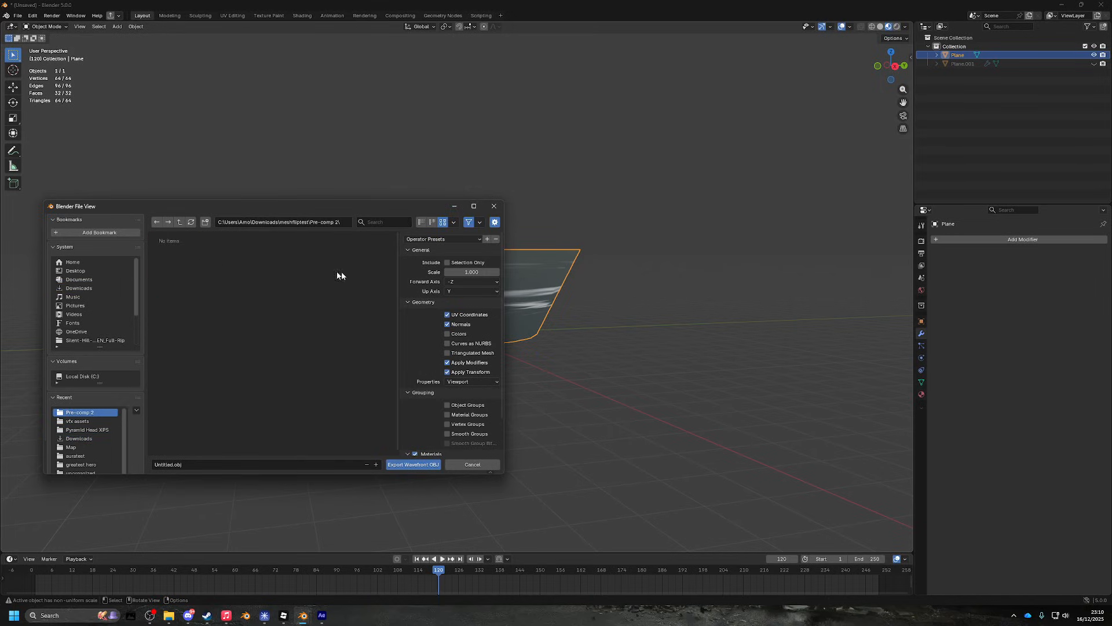
{"action": "key", "text": "BackSpace"}
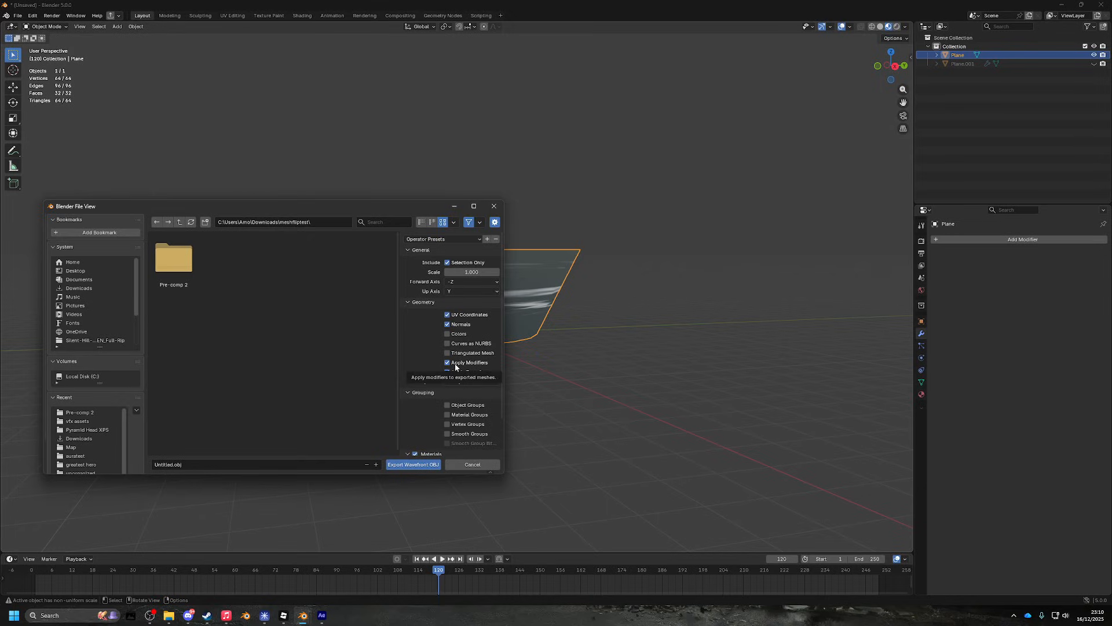
{"action": "left_click", "coordinate": [411, 465]}
{"action": "left_click", "coordinate": [57, 623]}
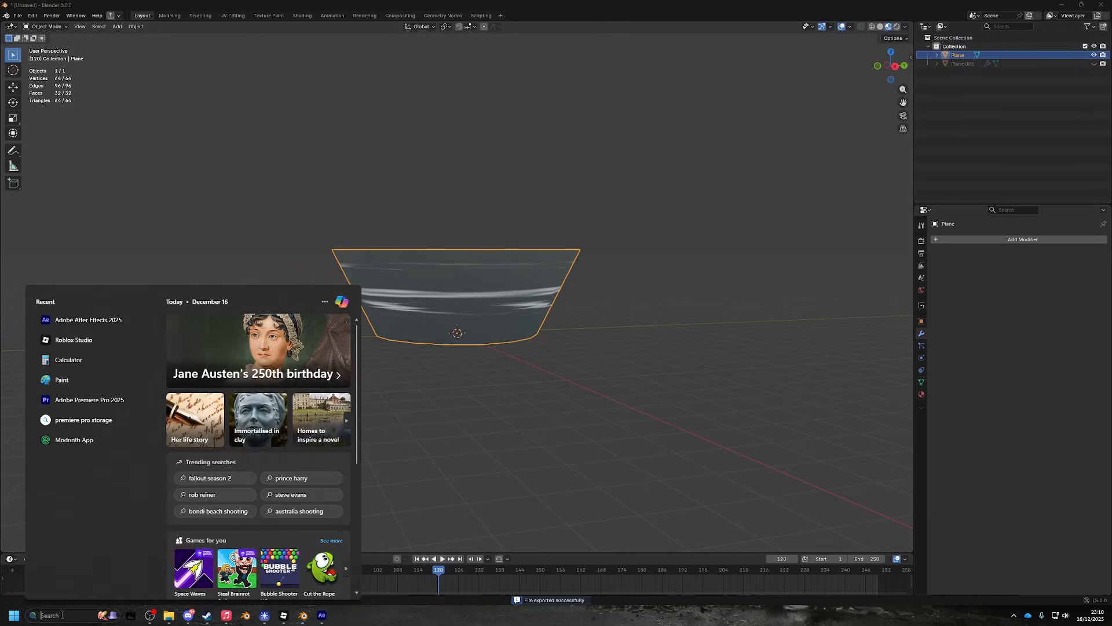
- Launch Roblox Studio via search 'st' and open the Untitled Game place
{"action": "type", "text": "st"}
{"action": "left_click", "coordinate": [89, 353]}
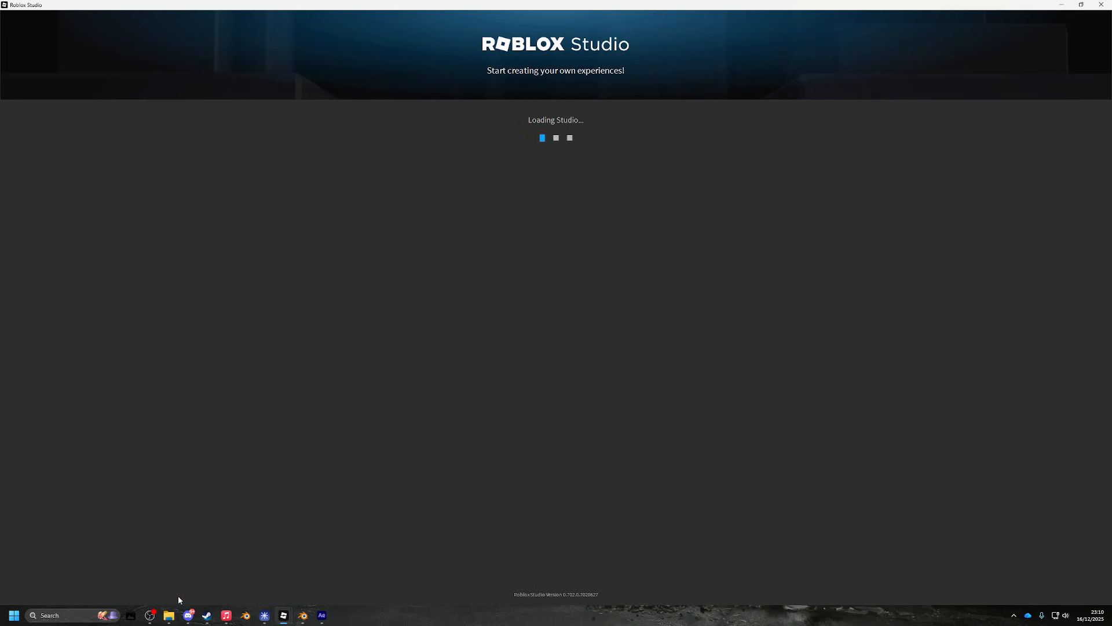
{"action": "left_click", "coordinate": [150, 616]}
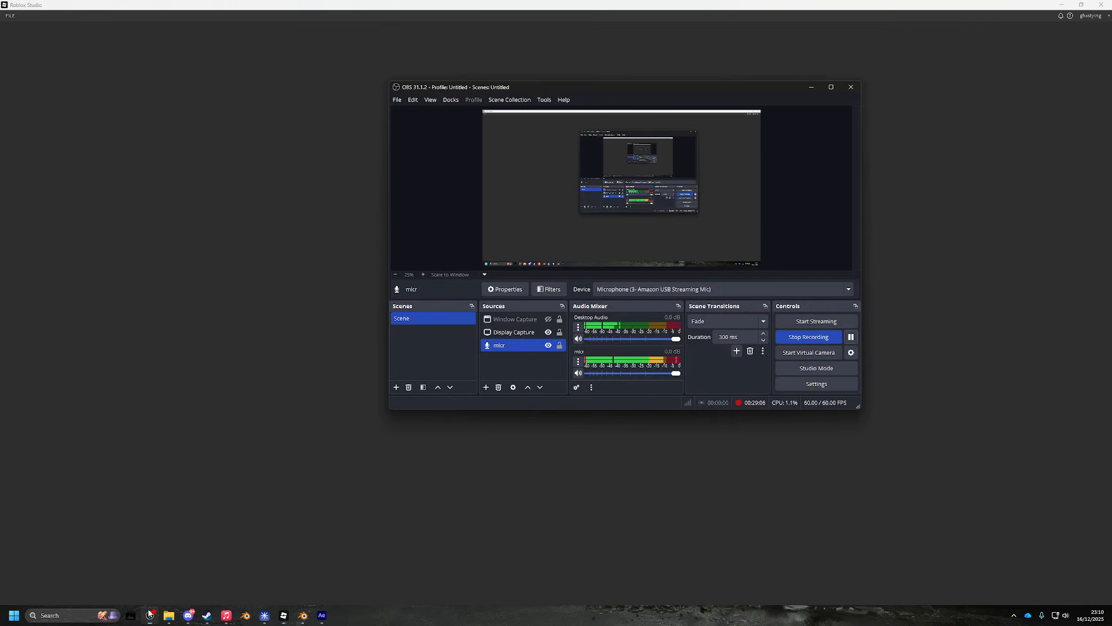
{"action": "left_click", "coordinate": [851, 337]}
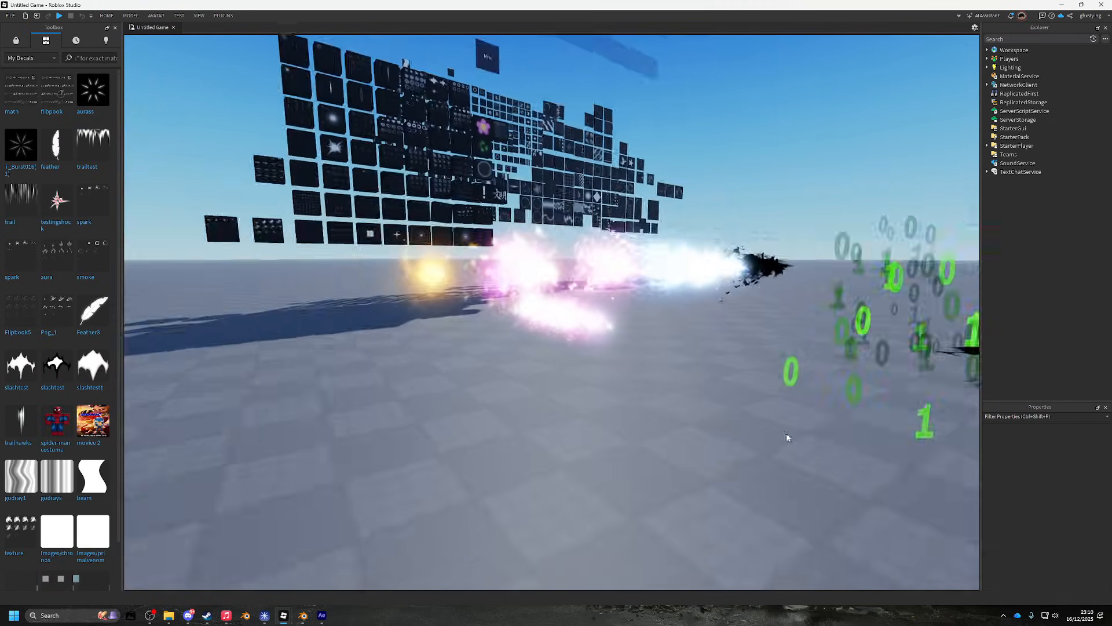
{"action": "key", "text": "w"}
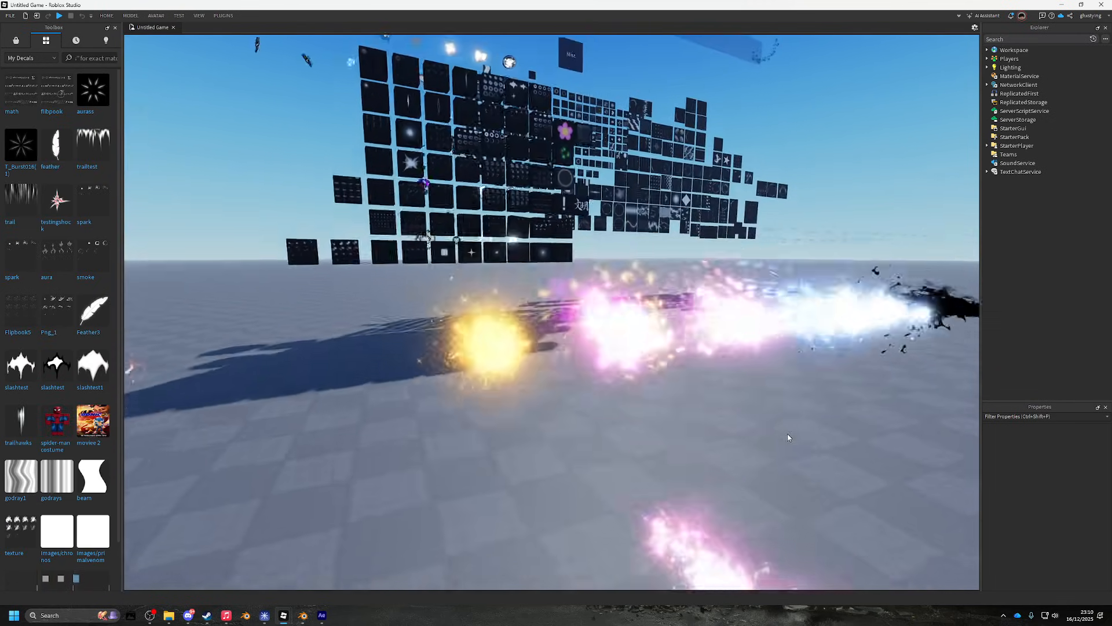
{"action": "key", "text": "w"}
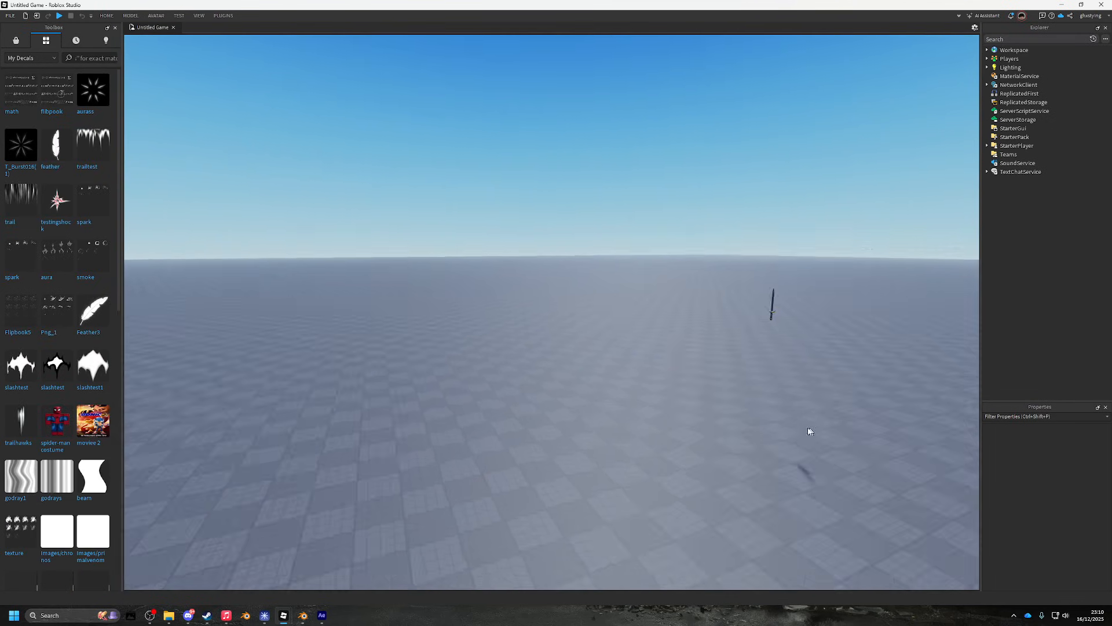
{"action": "key", "text": "s"}
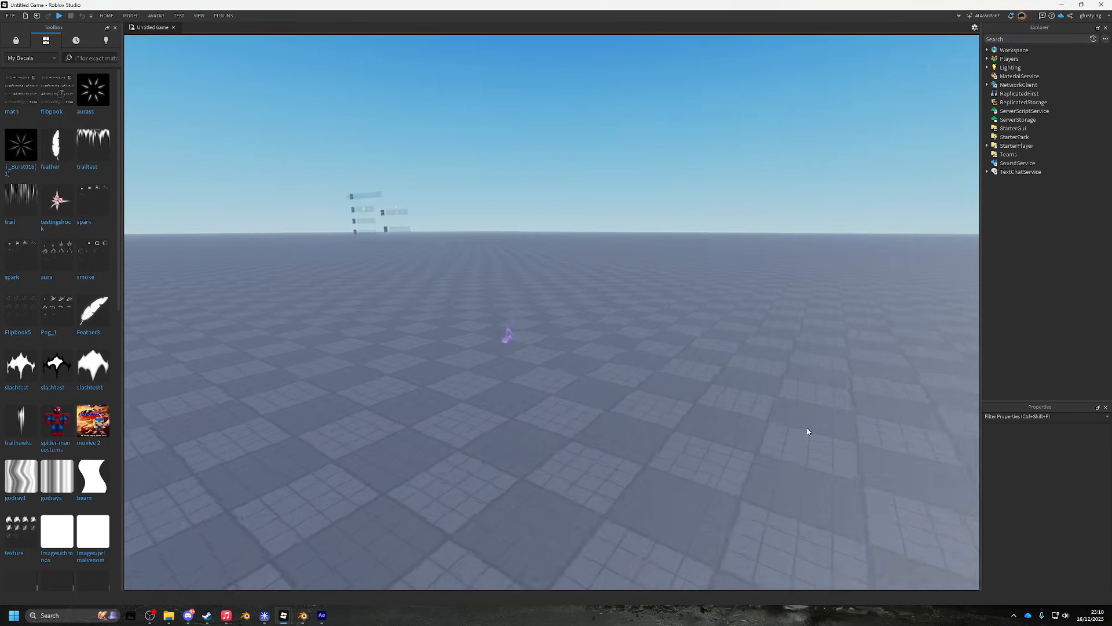
{"action": "key", "text": "q"}
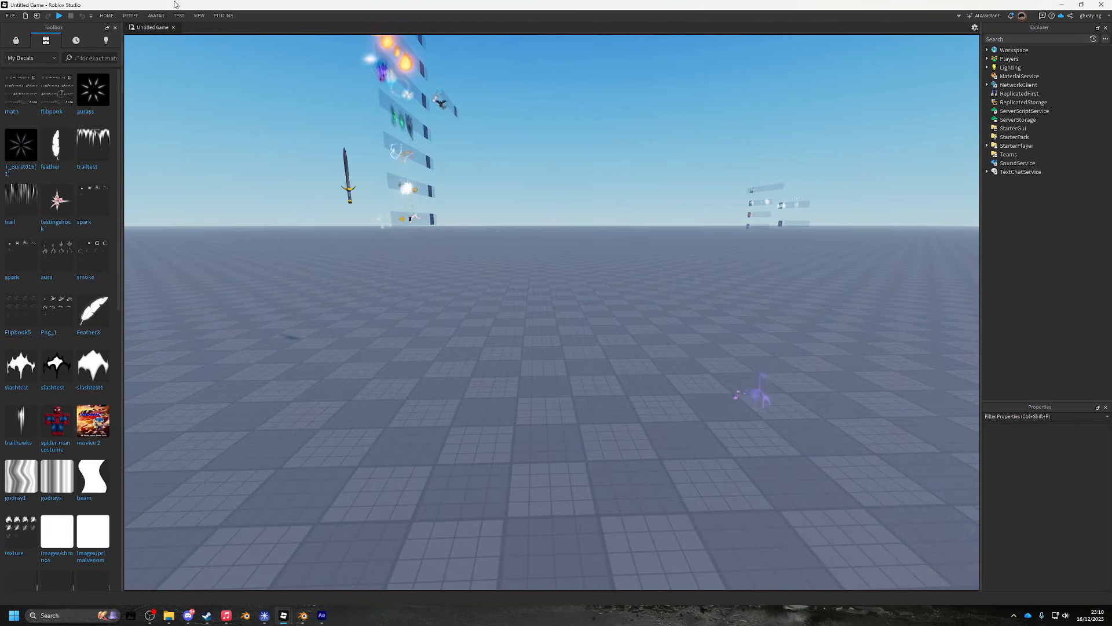
- Open the Asset Manager from the View tab and enter its Meshes folder
{"action": "left_click", "coordinate": [199, 16]}
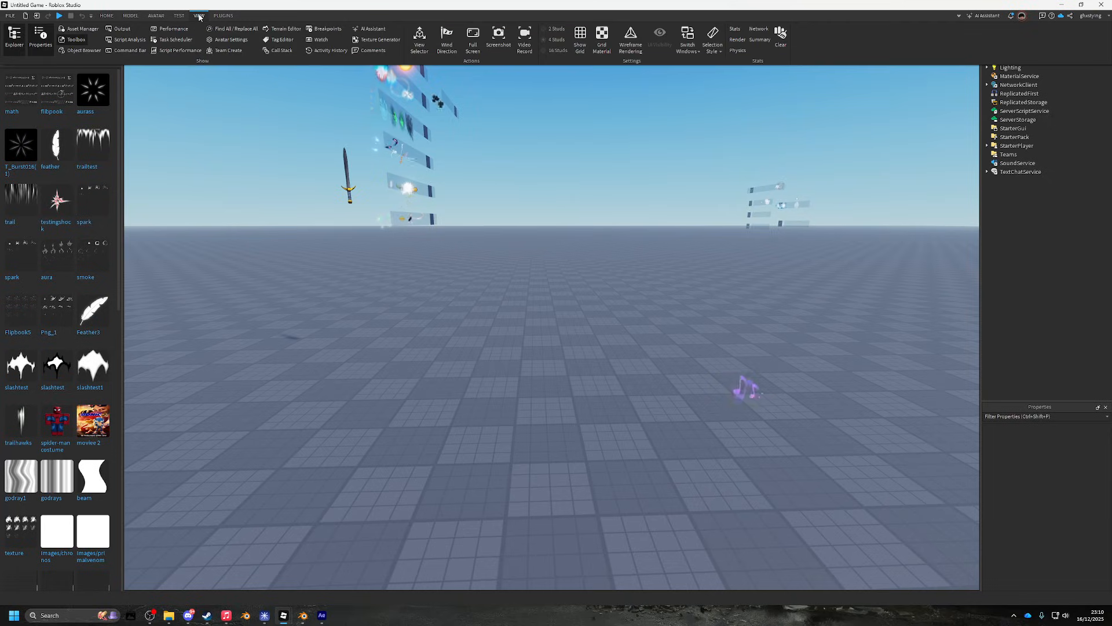
{"action": "left_click", "coordinate": [82, 29]}
{"action": "double_click", "coordinate": [21, 495]}
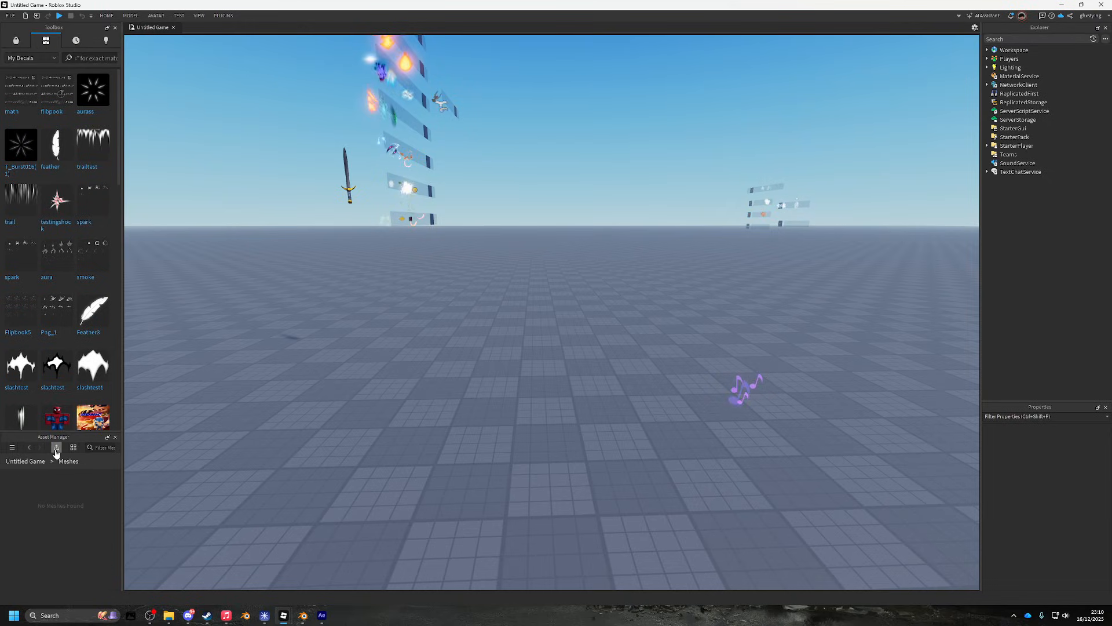
- Import Untitled.obj from the meshfliptest folder into the Meshes assets
{"action": "left_click", "coordinate": [40, 139]}
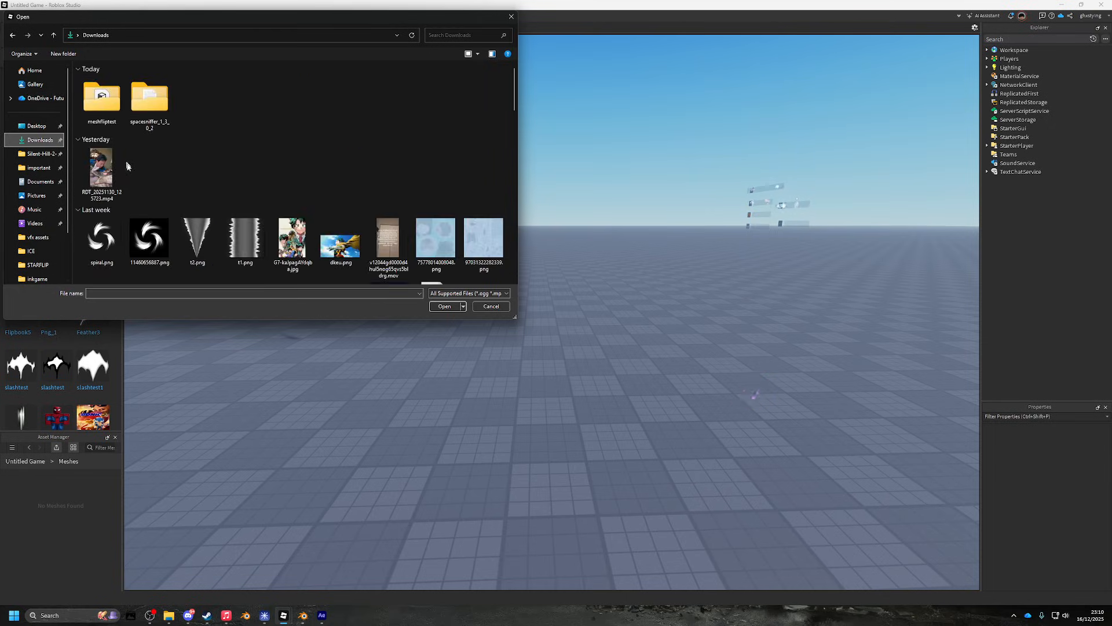
{"action": "double_click", "coordinate": [102, 97]}
{"action": "double_click", "coordinate": [111, 105]}
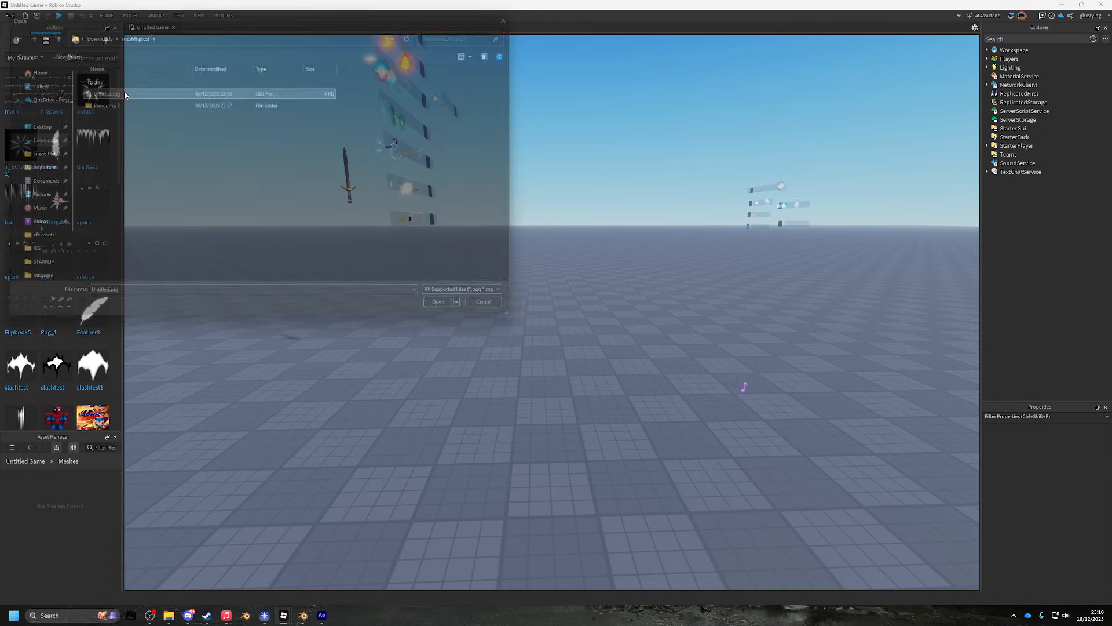
{"action": "left_click", "coordinate": [589, 327]}
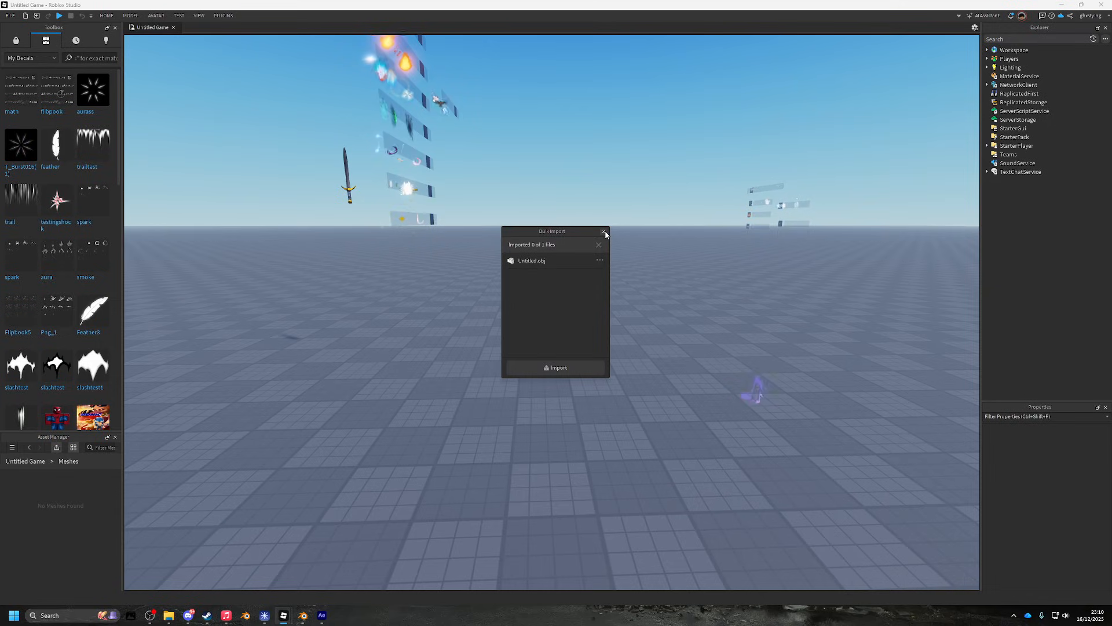
- Insert a new Part into Workspace with Size 1, 1, 1 at Position 0, 0, 0
{"action": "left_click", "coordinate": [1033, 51]}
{"action": "left_click", "coordinate": [949, 83]}
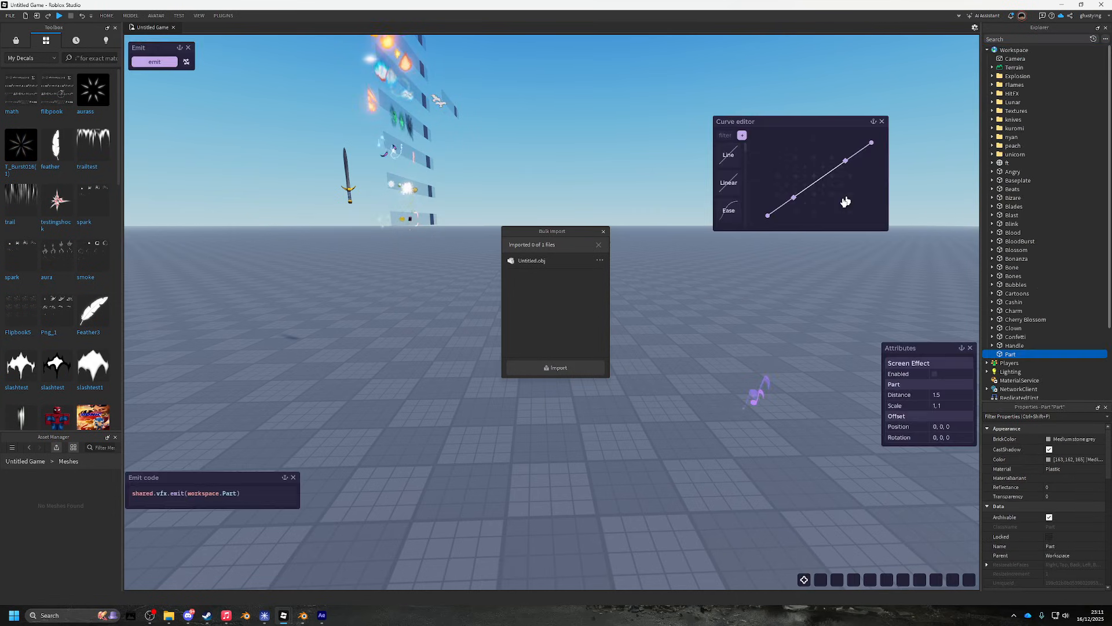
{"action": "scroll", "coordinate": [1051, 450], "scroll_direction": "down", "scroll_amount": 3}
{"action": "left_click", "coordinate": [1051, 466]}
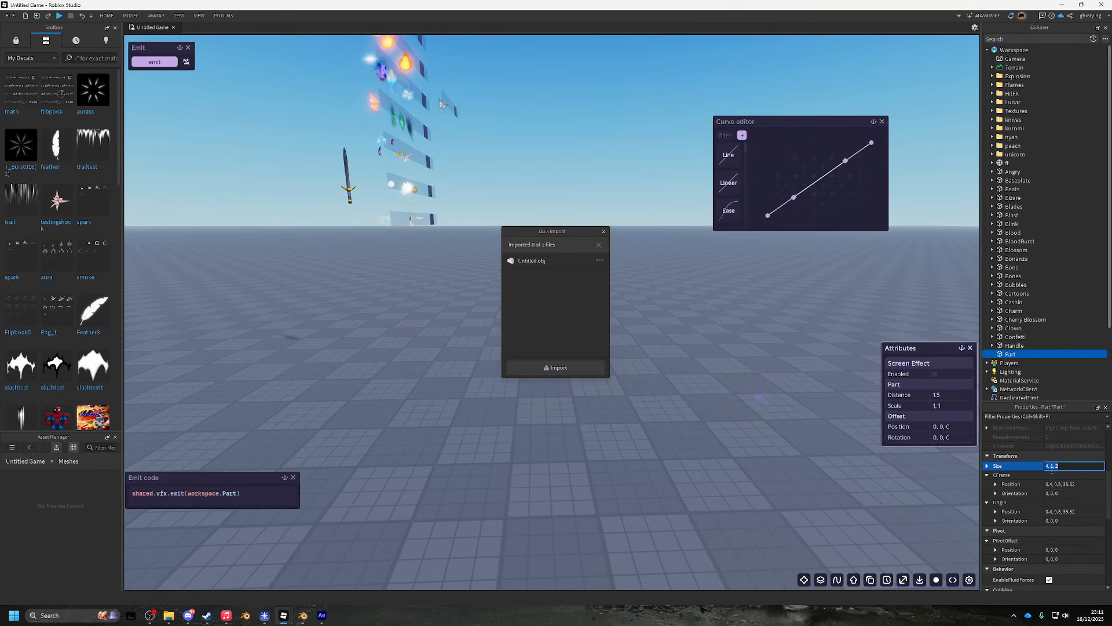
{"action": "type", "text": "1"}
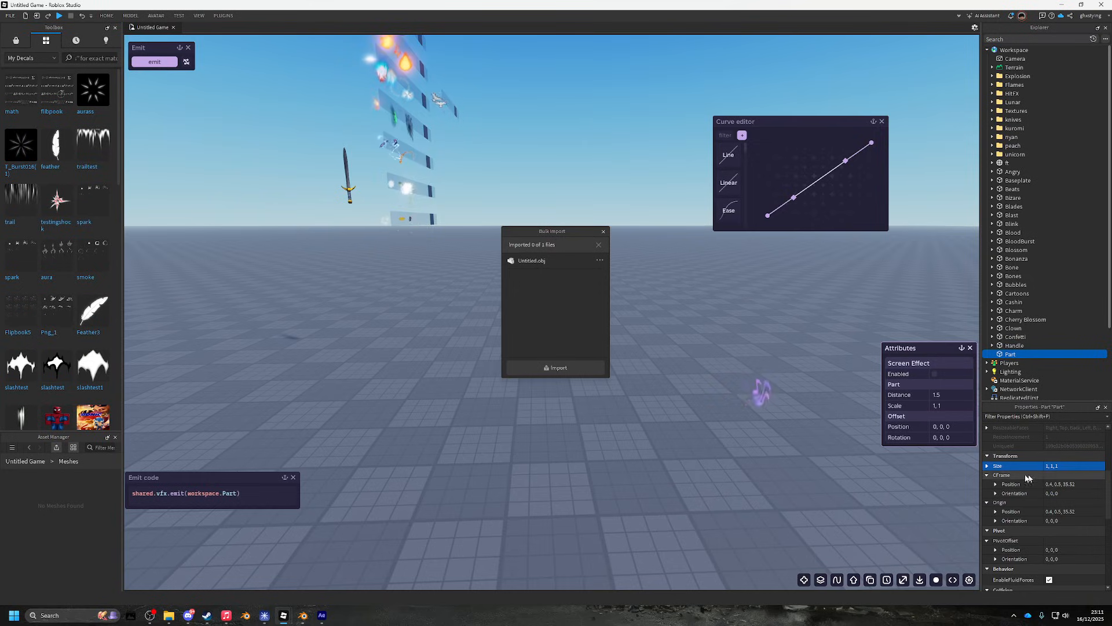
{"action": "left_click", "coordinate": [1062, 484]}
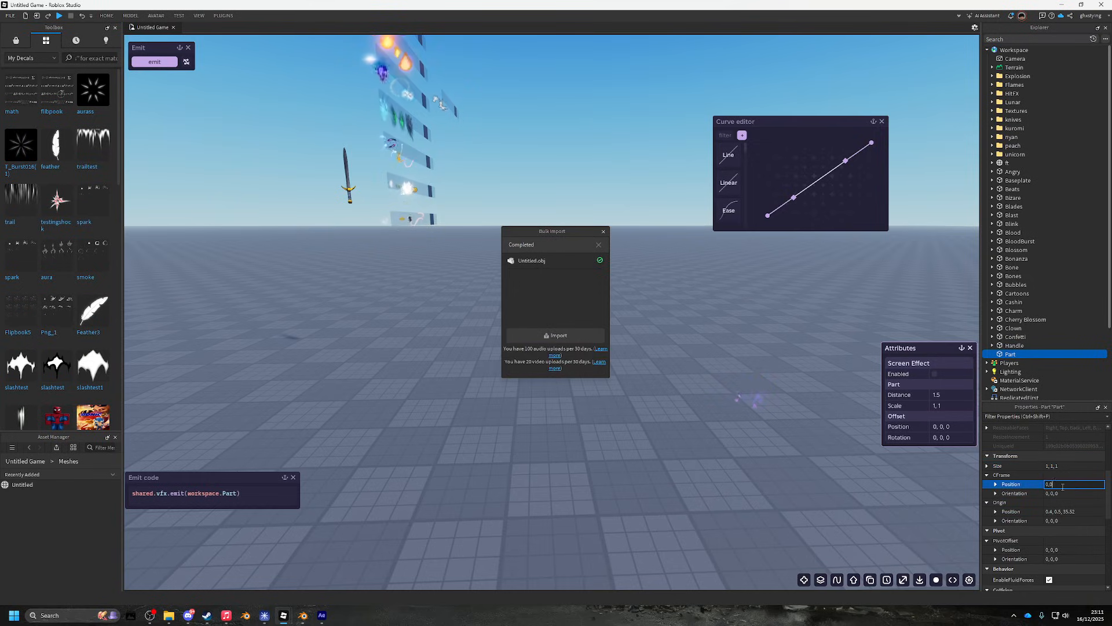
- Raise the Part to a height of 0.6 with the Move tool
{"action": "key", "text": "w"}
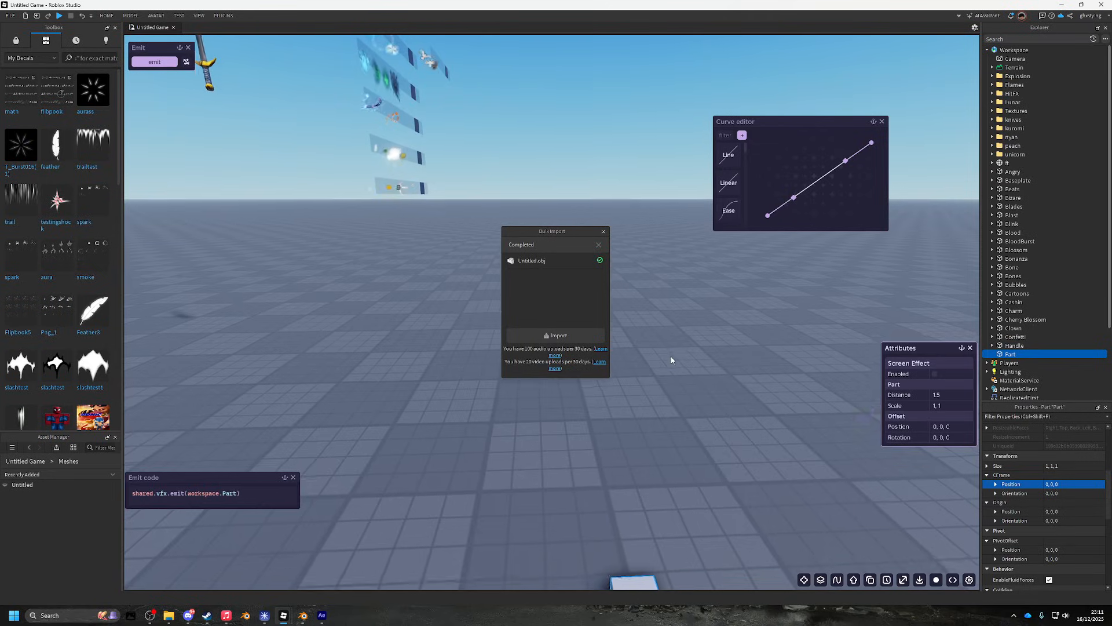
{"action": "key", "text": "d"}
{"action": "key", "text": "s"}
{"action": "left_click", "coordinate": [603, 232]}
{"action": "key", "text": "ctrl+2"}
{"action": "left_click_drag", "start_coordinate": [473, 369], "coordinate": [477, 342]}
{"action": "key", "text": "s"}
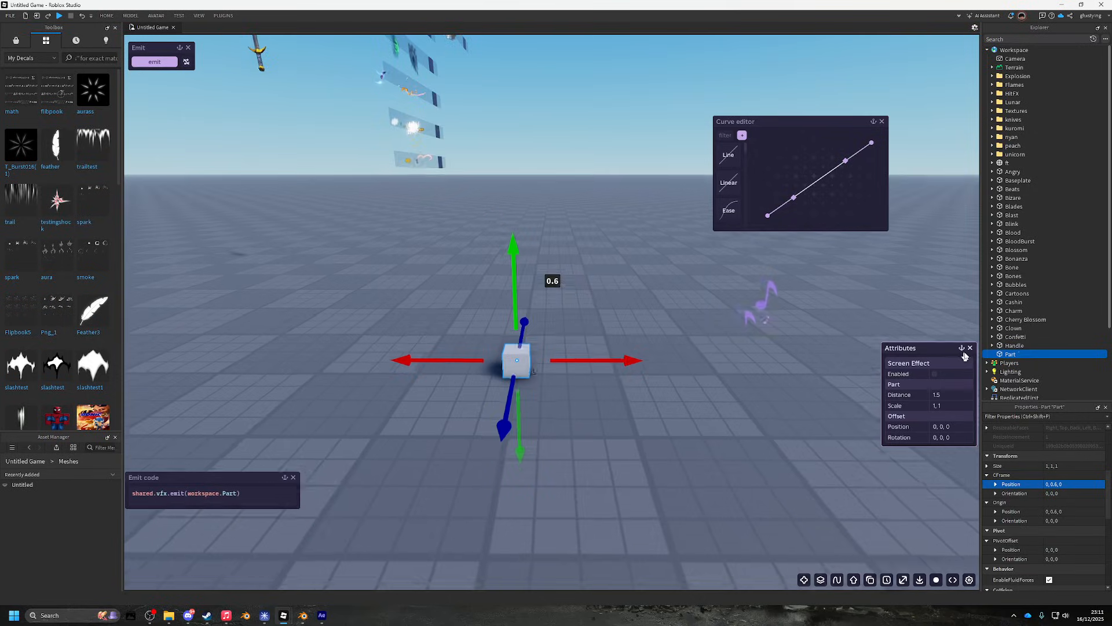
{"action": "key", "text": "e"}
{"action": "left_click", "coordinate": [1020, 354]}
- Add a SpecialMesh to the Part and paste the Untitled mesh's copied ID into MeshId
{"action": "type", "text": "specia"}
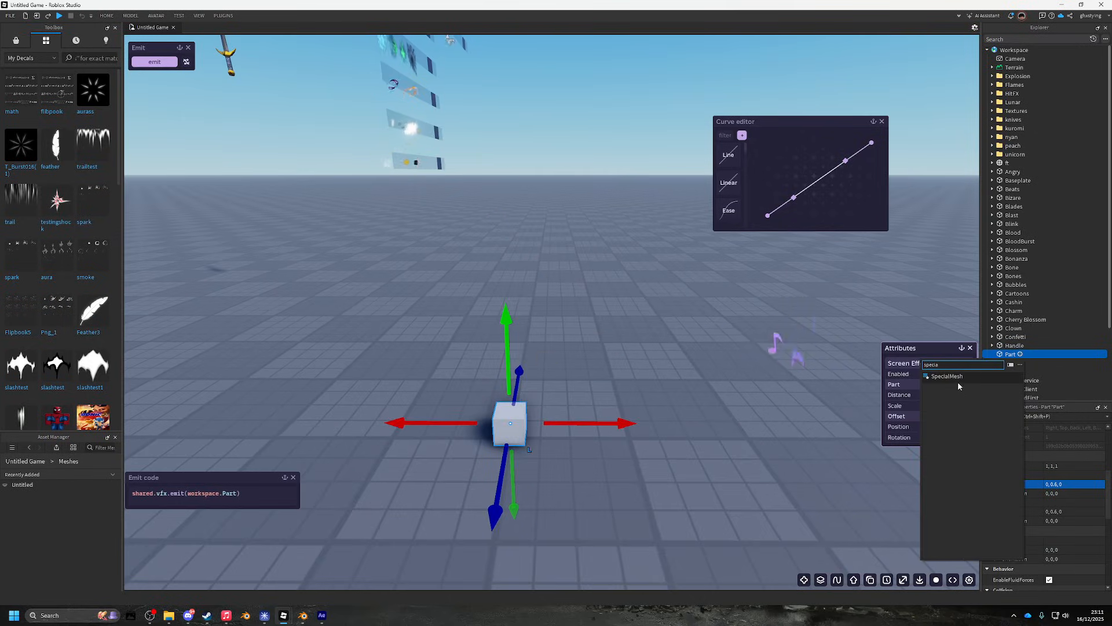
{"action": "left_click", "coordinate": [957, 377]}
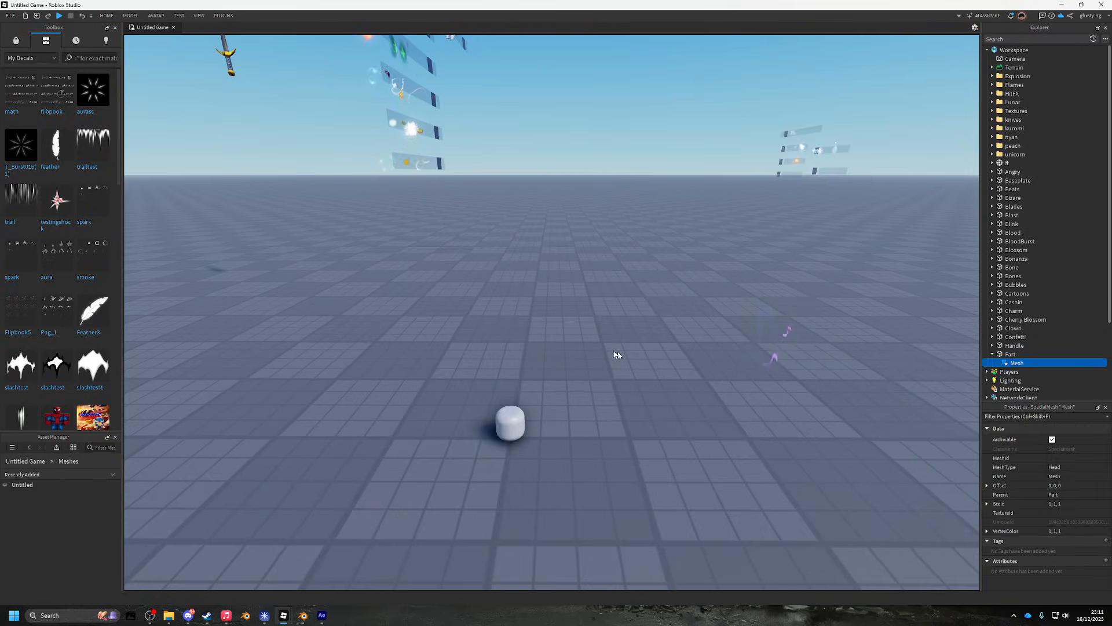
{"action": "right_click", "coordinate": [58, 486]}
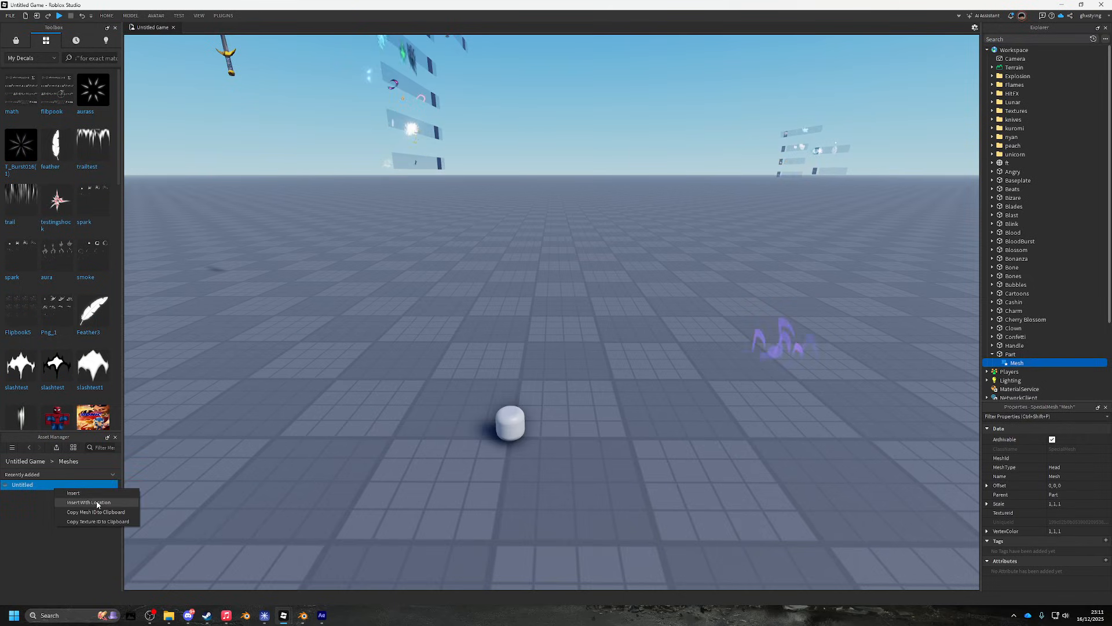
{"action": "left_click", "coordinate": [100, 511]}
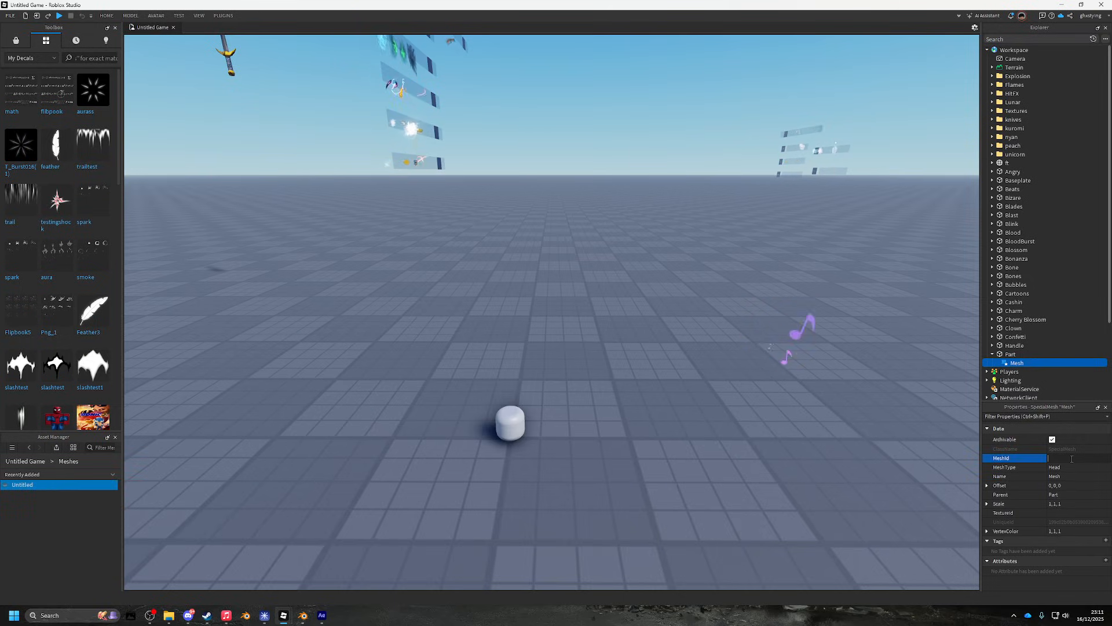
{"action": "right_click", "coordinate": [676, 333]}
{"action": "key", "text": "w"}
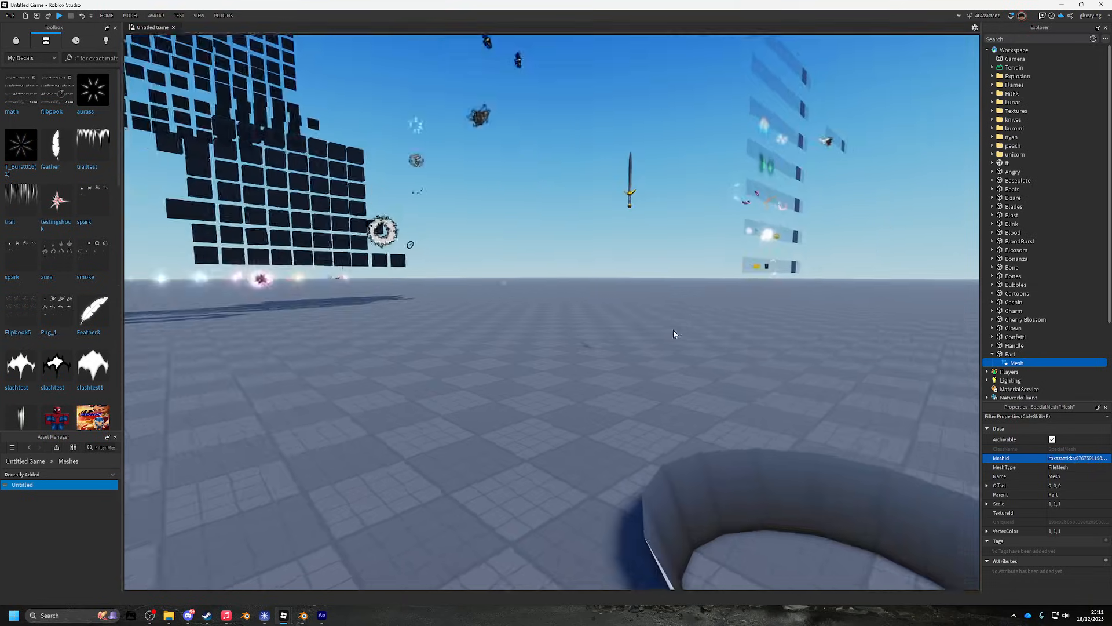
{"action": "key", "text": "s"}
{"action": "left_click", "coordinate": [1010, 354]}
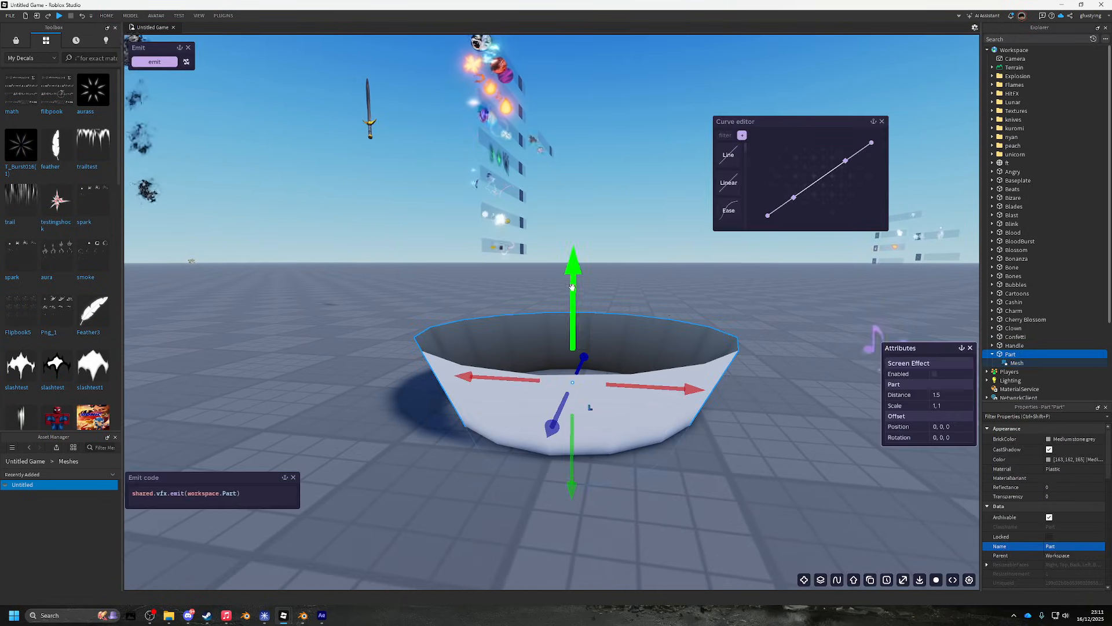
{"action": "left_click_drag", "start_coordinate": [575, 282], "coordinate": [586, 250]}
{"action": "right_click", "coordinate": [658, 253]}
{"action": "key", "text": "a"}
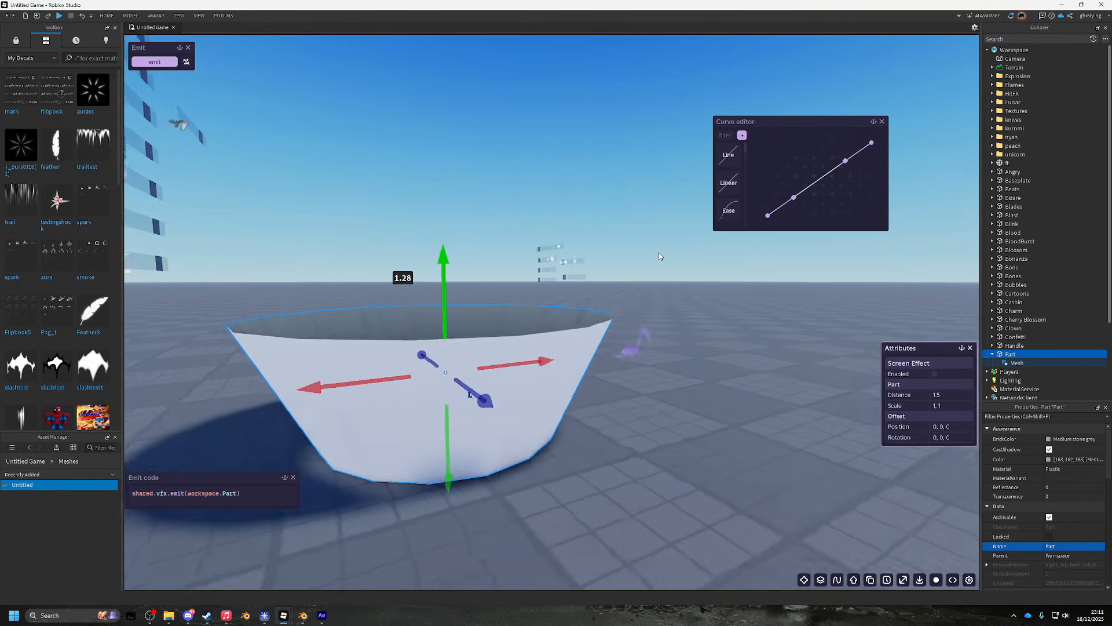
{"action": "key", "text": "d"}
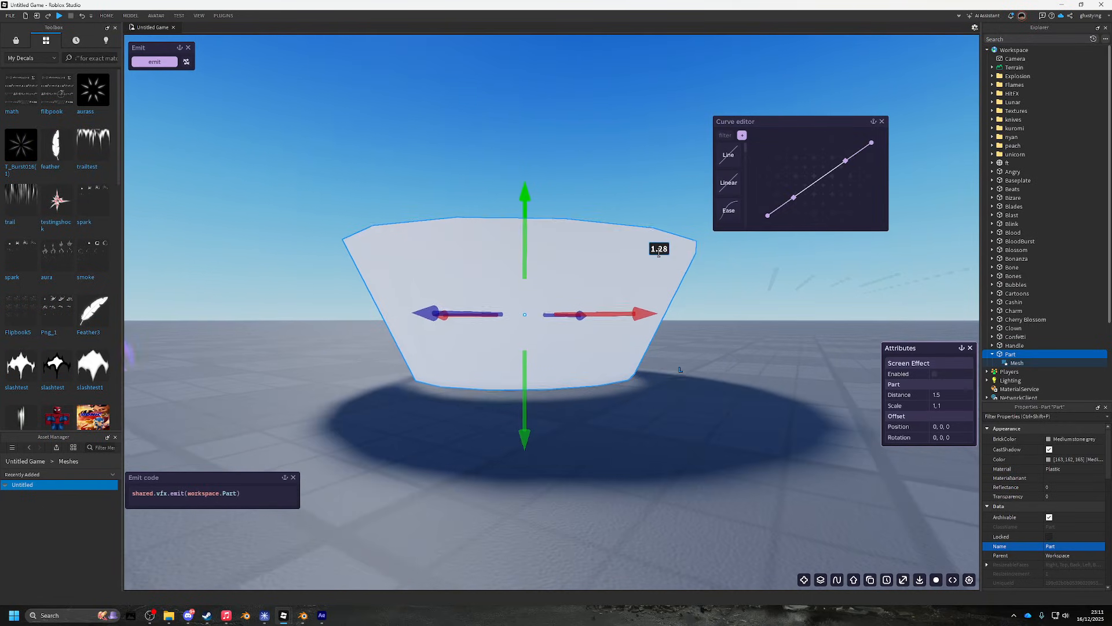
{"action": "right_click", "coordinate": [672, 260]}
{"action": "right_click", "coordinate": [673, 260]}
{"action": "key", "text": "d"}
{"action": "key", "text": "e"}
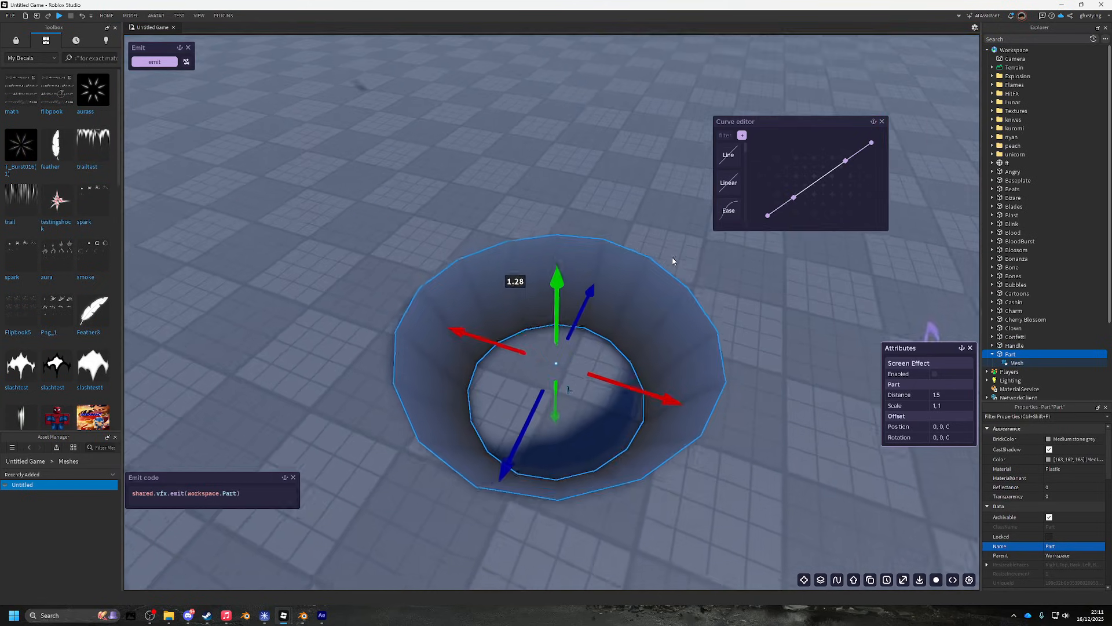
{"action": "right_click", "coordinate": [672, 261]}
{"action": "key", "text": "w"}
{"action": "key", "text": "q"}
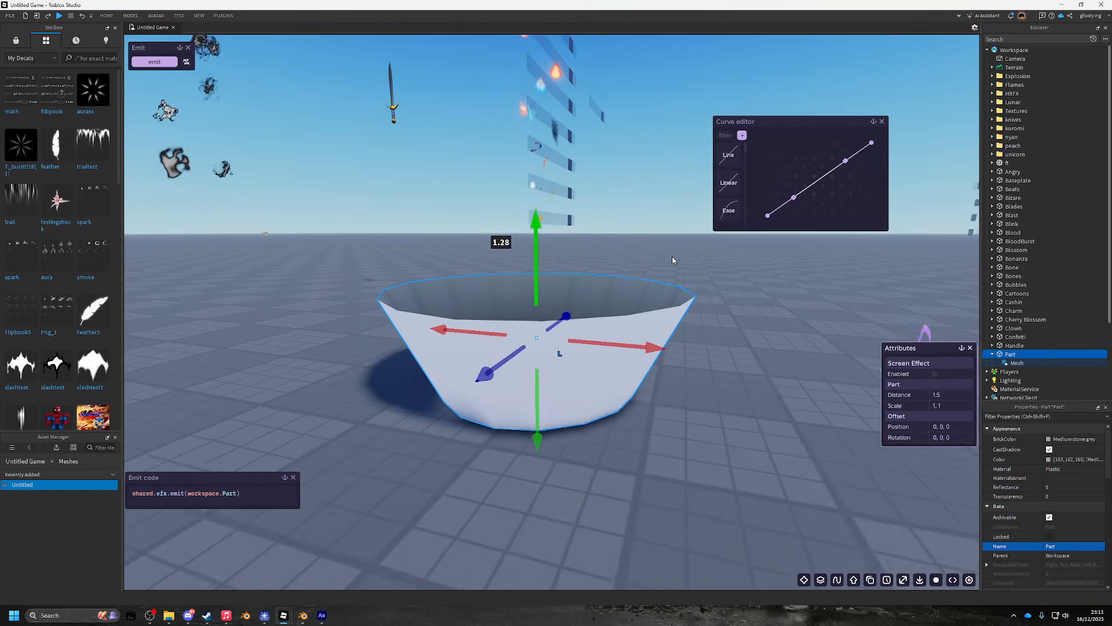
{"action": "key", "text": "e"}
{"action": "key", "text": "s"}
{"action": "right_click", "coordinate": [673, 260]}
{"action": "key", "text": "w"}
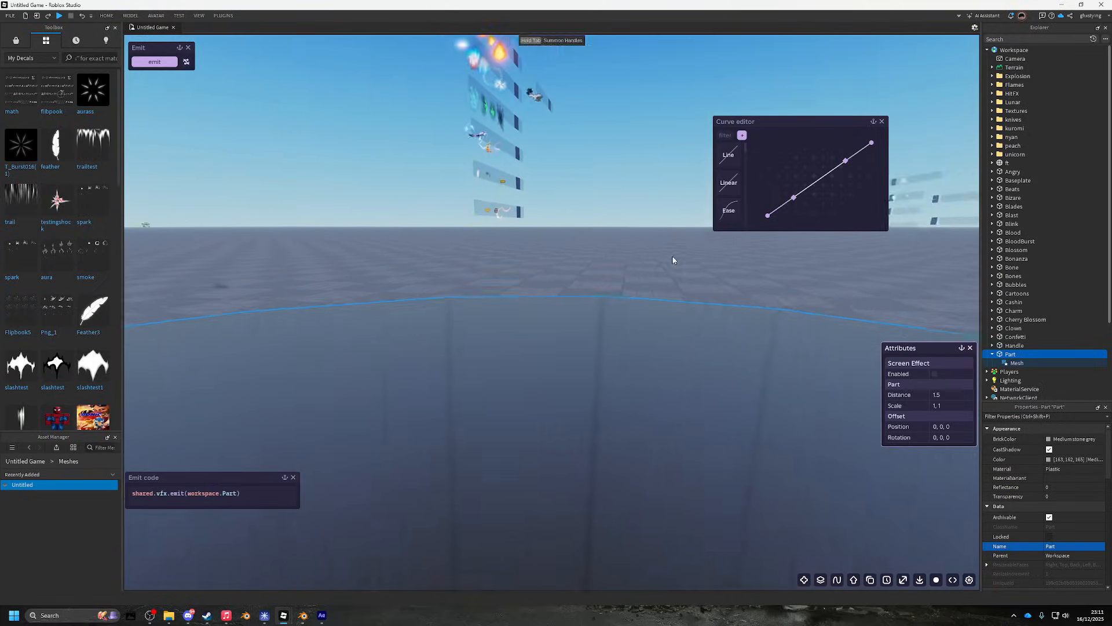
{"action": "right_click", "coordinate": [673, 260]}
{"action": "key", "text": "s"}
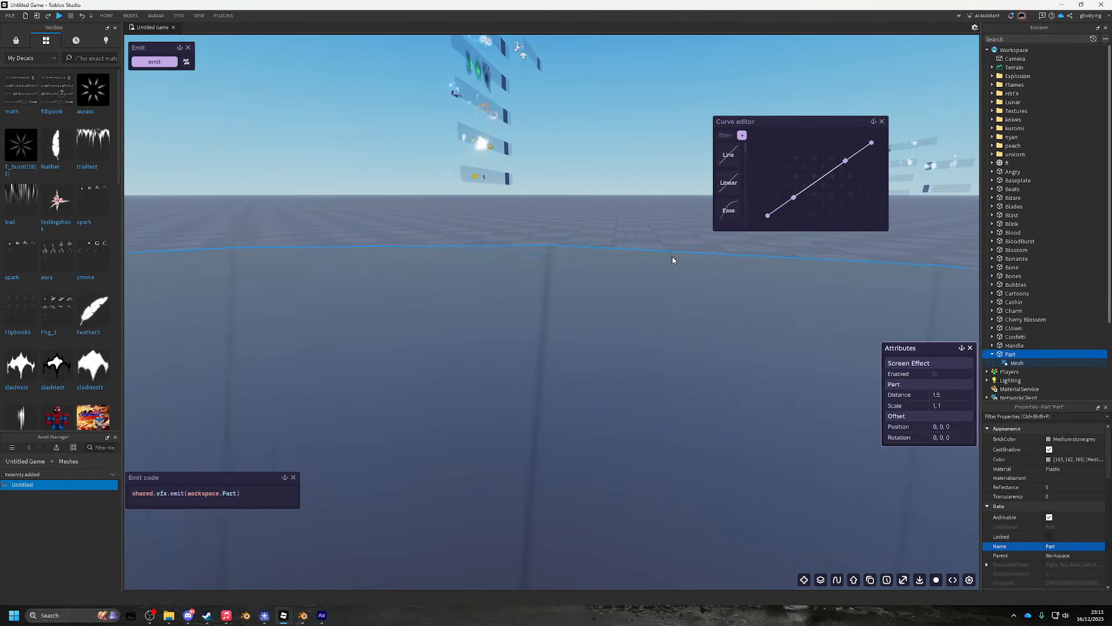
{"action": "scroll", "coordinate": [672, 256], "scroll_direction": "down", "scroll_amount": 5}
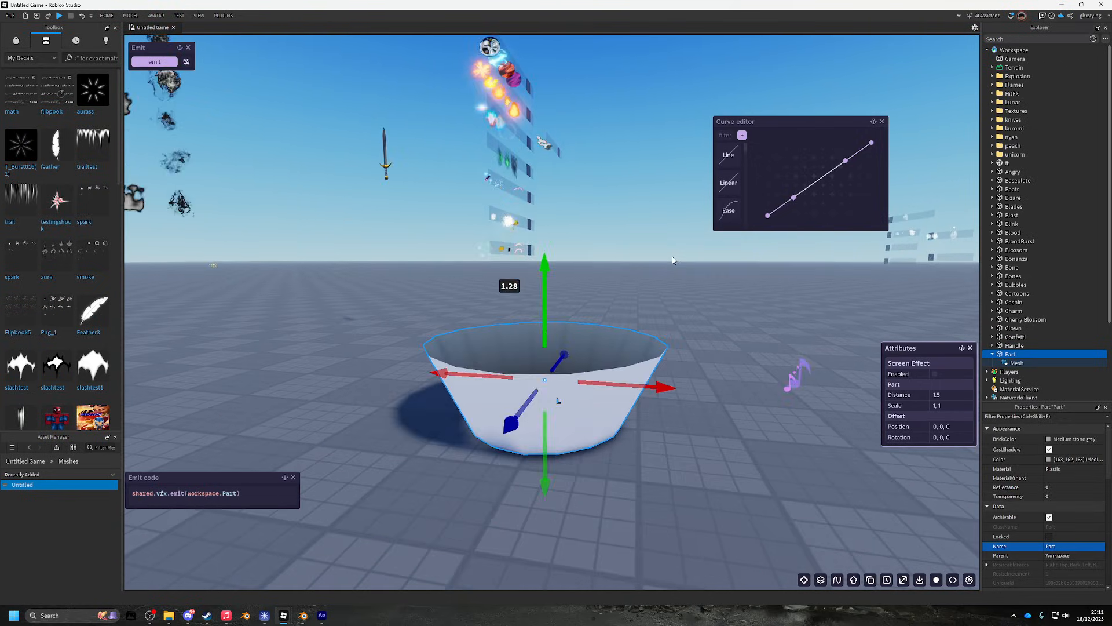
{"action": "scroll", "coordinate": [644, 365], "scroll_direction": "up", "scroll_amount": 4}
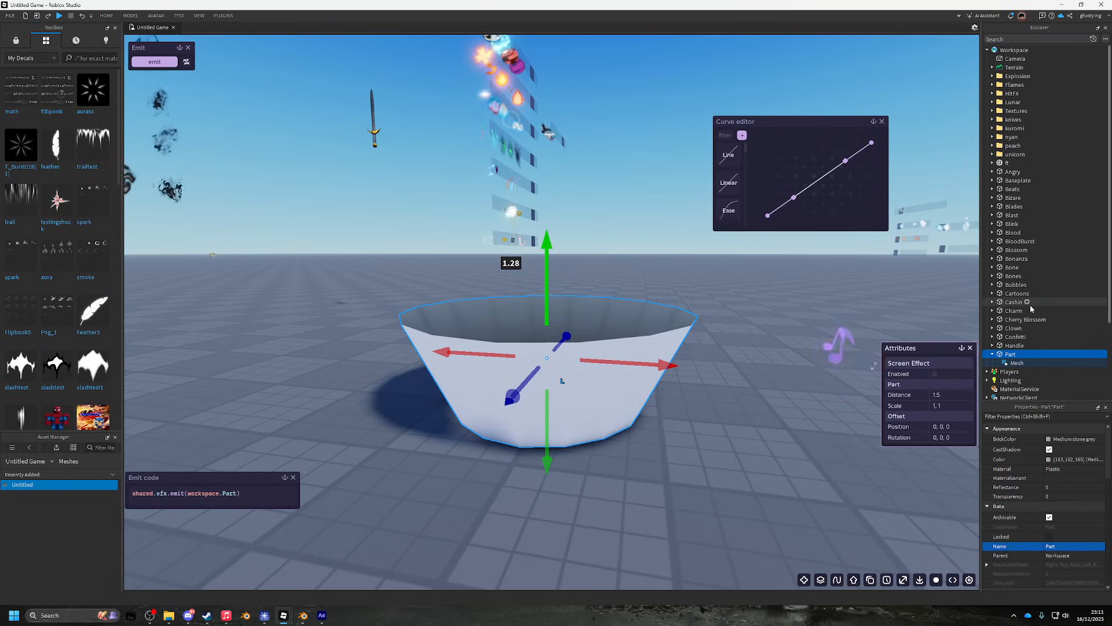
{"action": "right_click", "coordinate": [1007, 352]}
- Group the bowl part into a folder named vfx forge, then into a model named Mesh
{"action": "left_click", "coordinate": [1043, 416]}
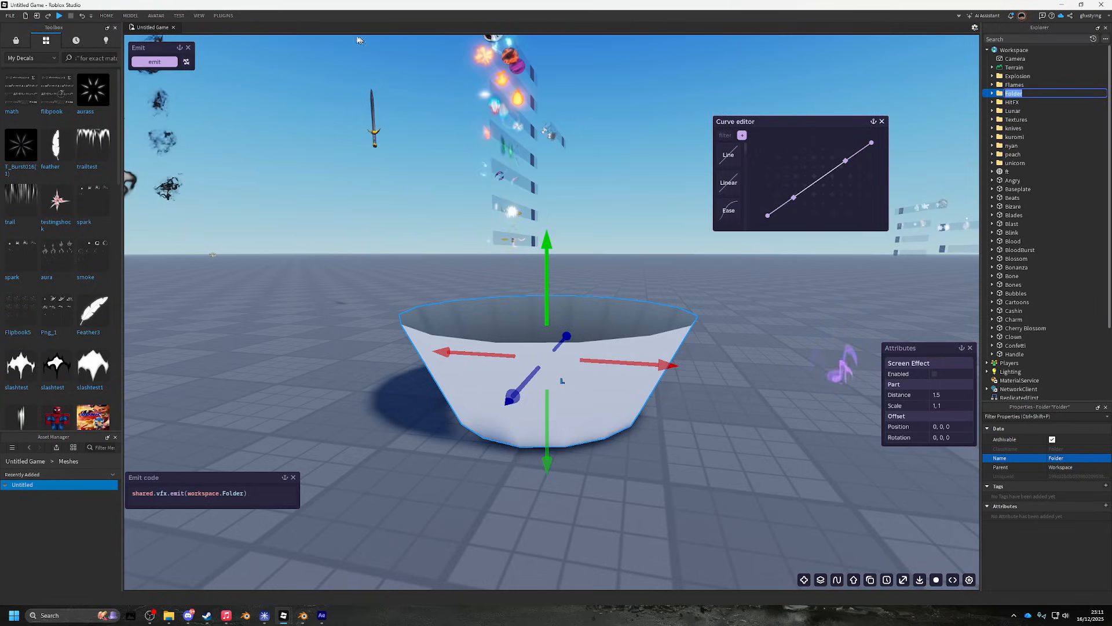
{"action": "type", "text": "vfx forge"}
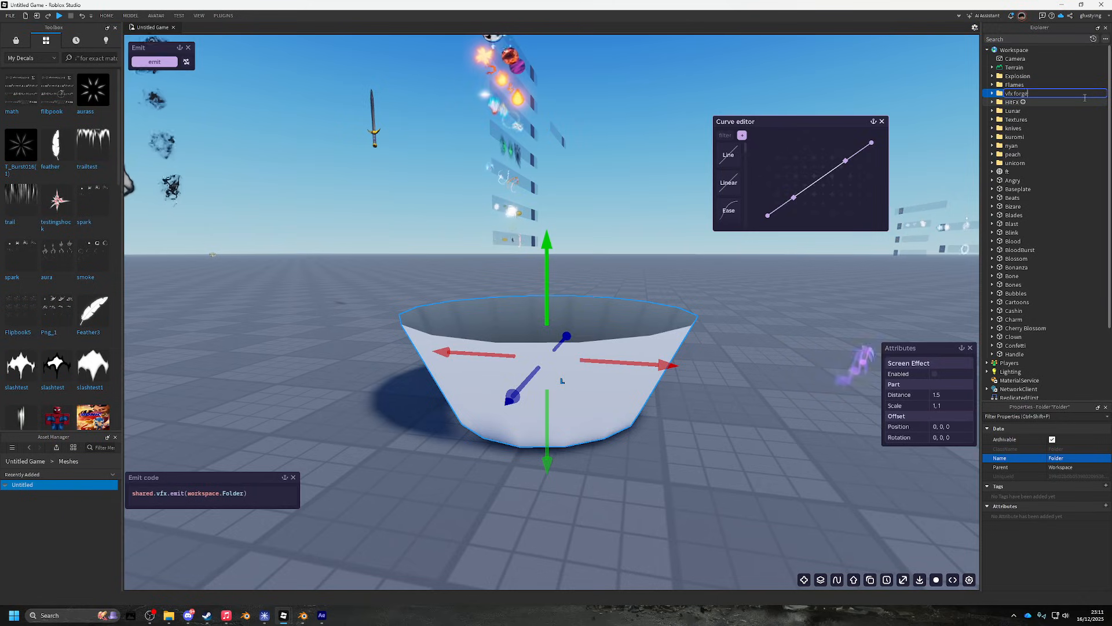
{"action": "key", "text": "Return"}
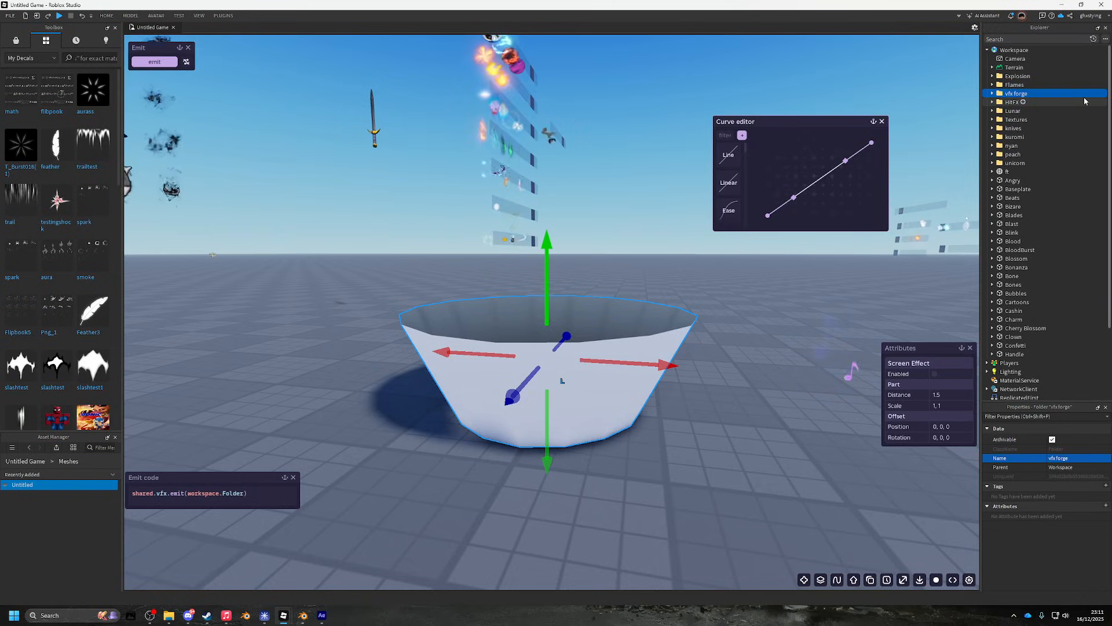
{"action": "left_click", "coordinate": [992, 93]}
{"action": "left_click", "coordinate": [1015, 101]}
{"action": "right_click", "coordinate": [1017, 102]}
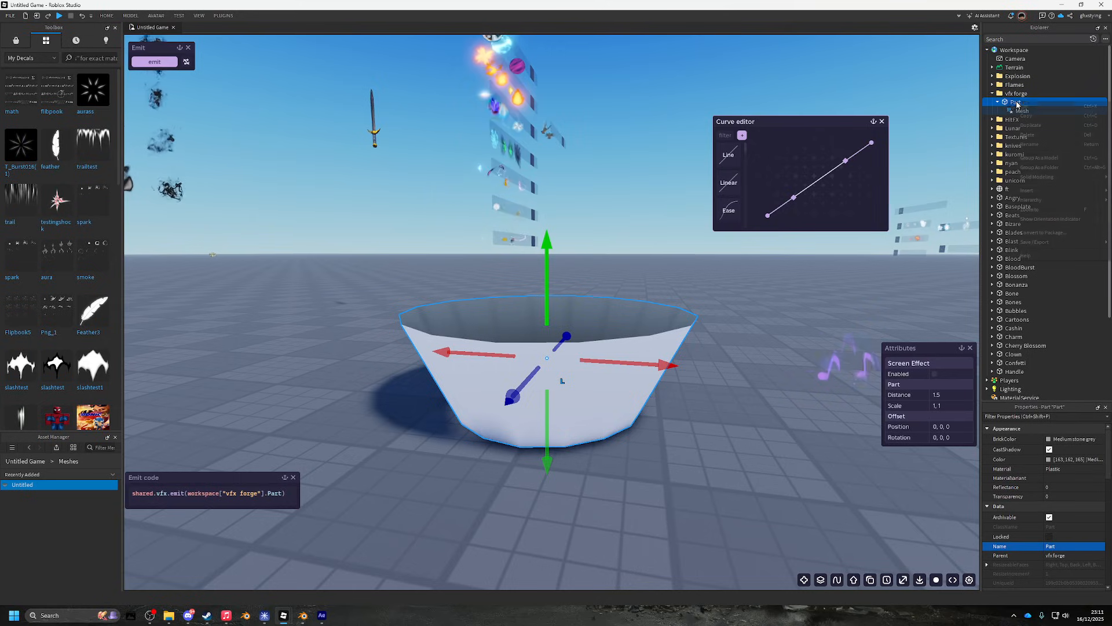
{"action": "left_click", "coordinate": [1061, 159]}
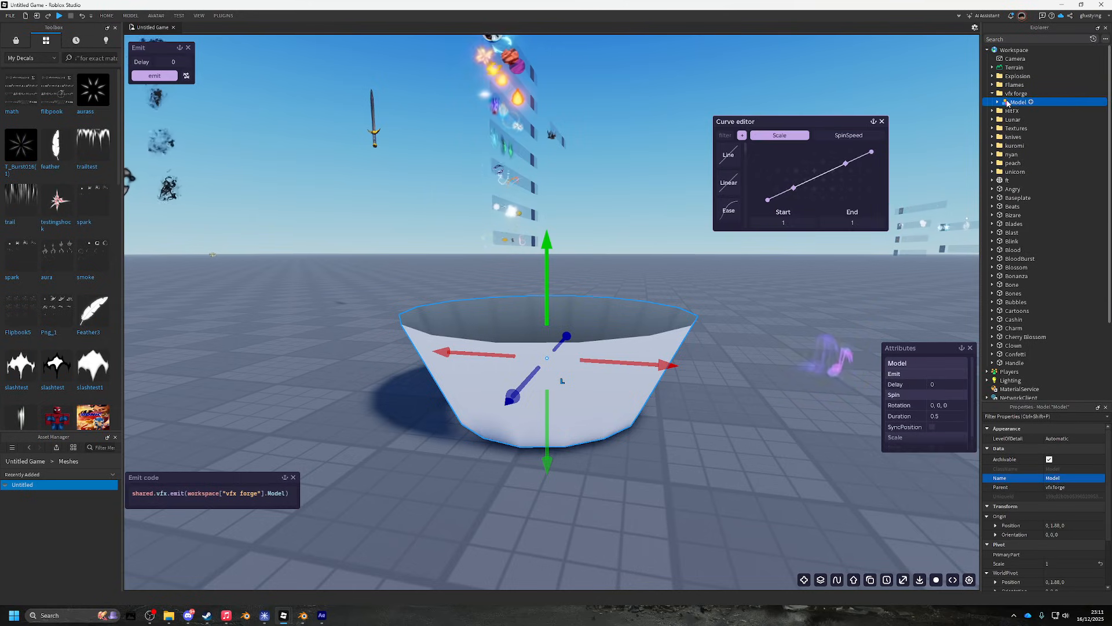
{"action": "key", "text": "F2"}
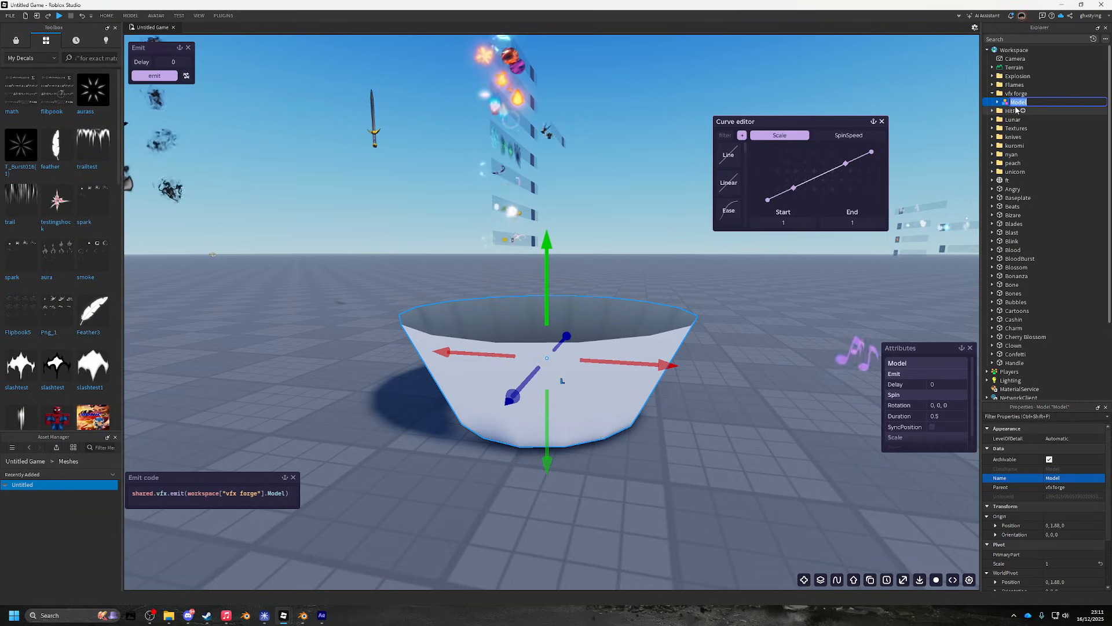
{"action": "key", "text": "Return"}
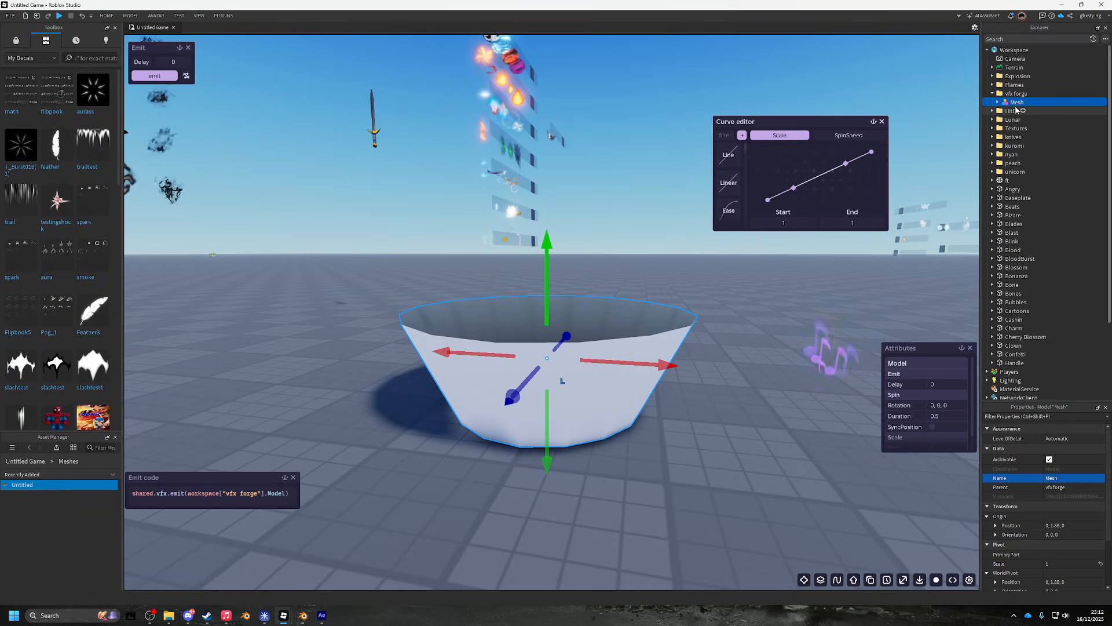
- Rename the bowl part to Start and duplicate it as End
{"action": "left_click", "coordinate": [996, 102]}
{"action": "left_click", "coordinate": [1015, 111]}
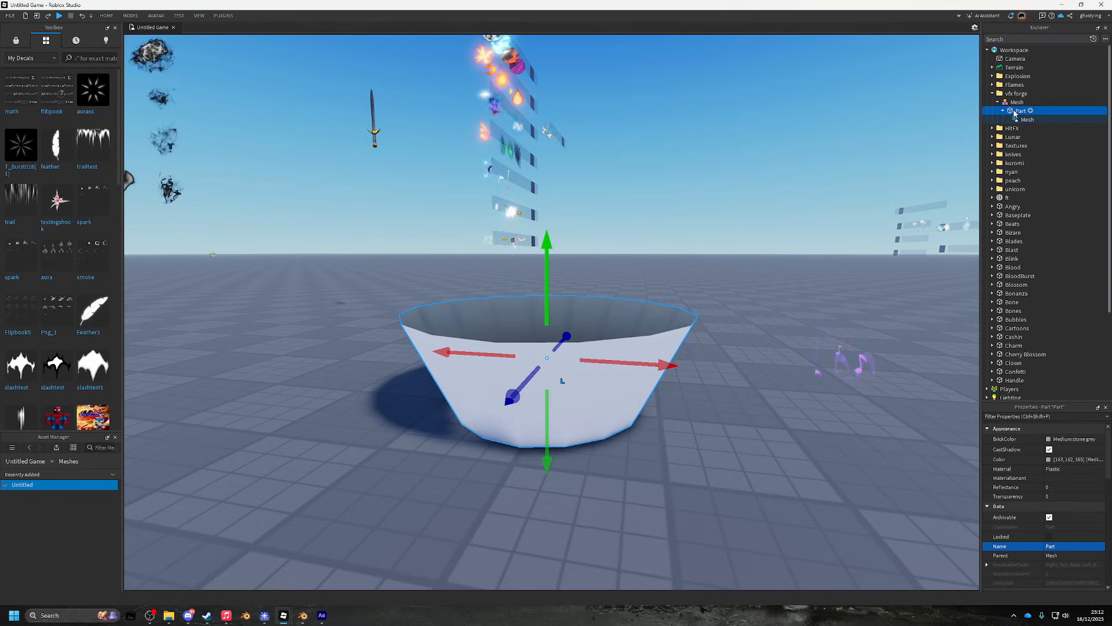
{"action": "key", "text": "F2"}
{"action": "type", "text": "Start"}
{"action": "key", "text": "Return"}
{"action": "key", "text": "ctrl+d"}
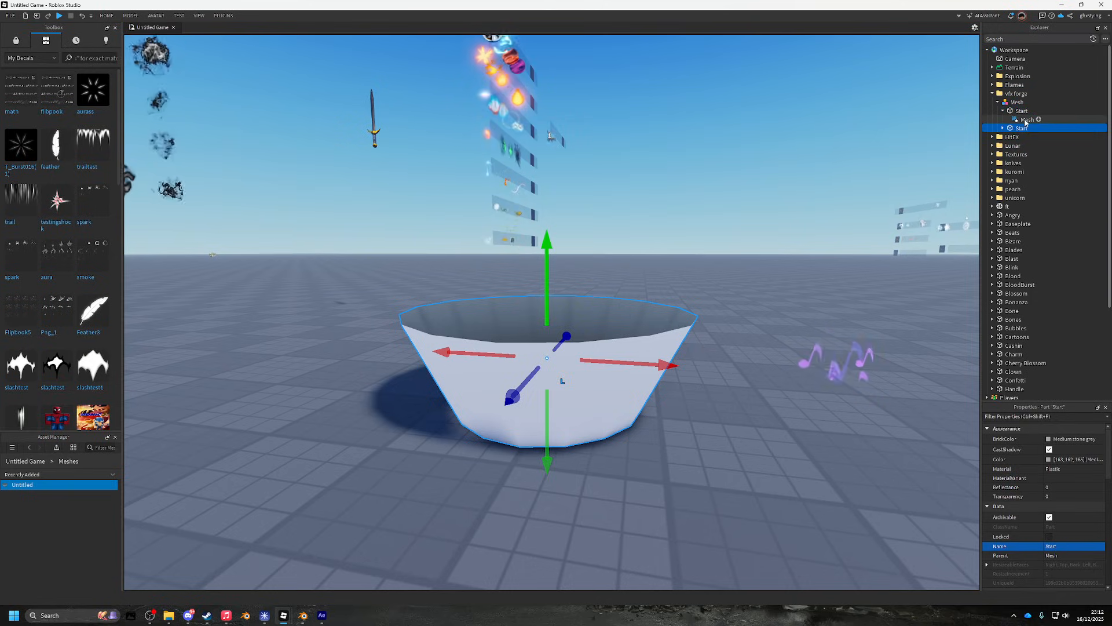
{"action": "key", "text": "F2"}
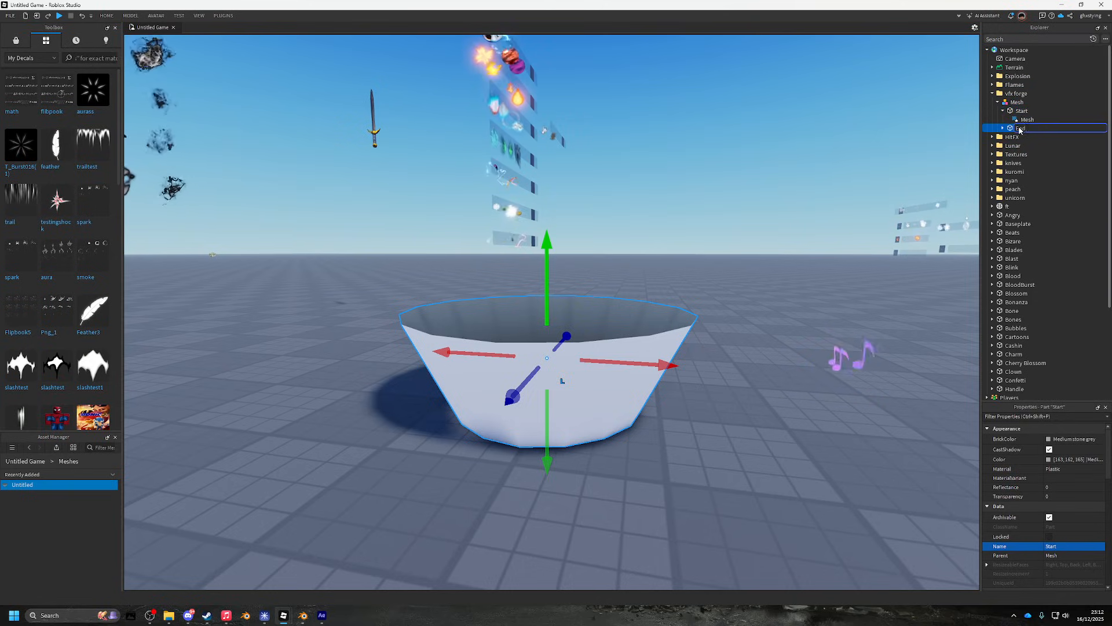
{"action": "type", "text": "End"}
{"action": "key", "text": "Return"}
- Set Transparency to 1 on both the Start and End parts
{"action": "left_click", "coordinate": [1020, 111], "text": "ctrl"}
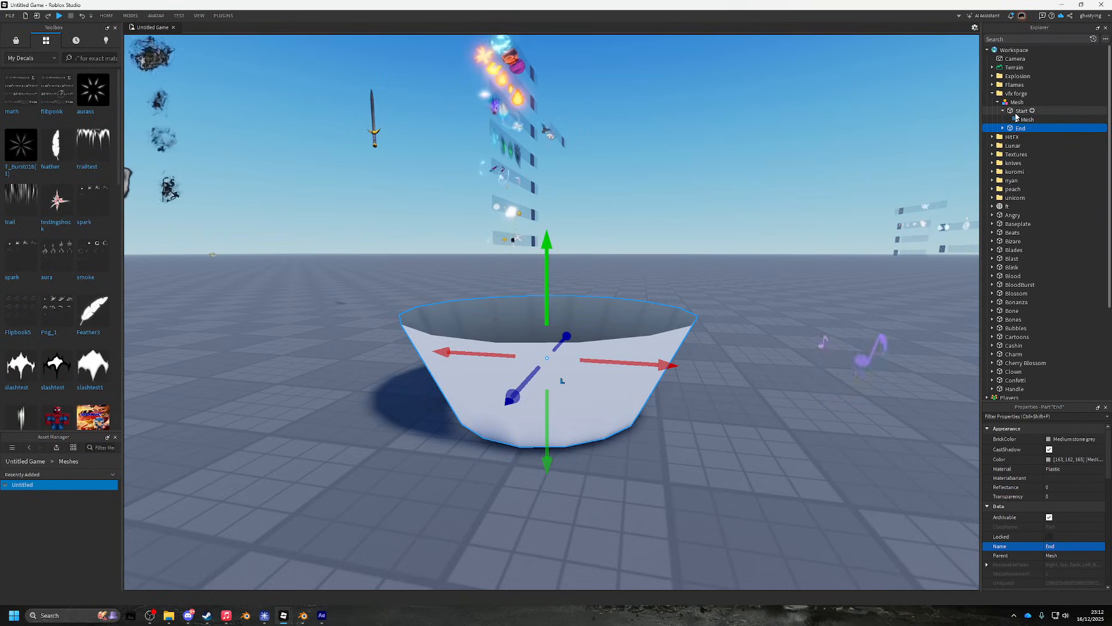
{"action": "left_click", "coordinate": [1067, 496]}
{"action": "type", "text": "1"}
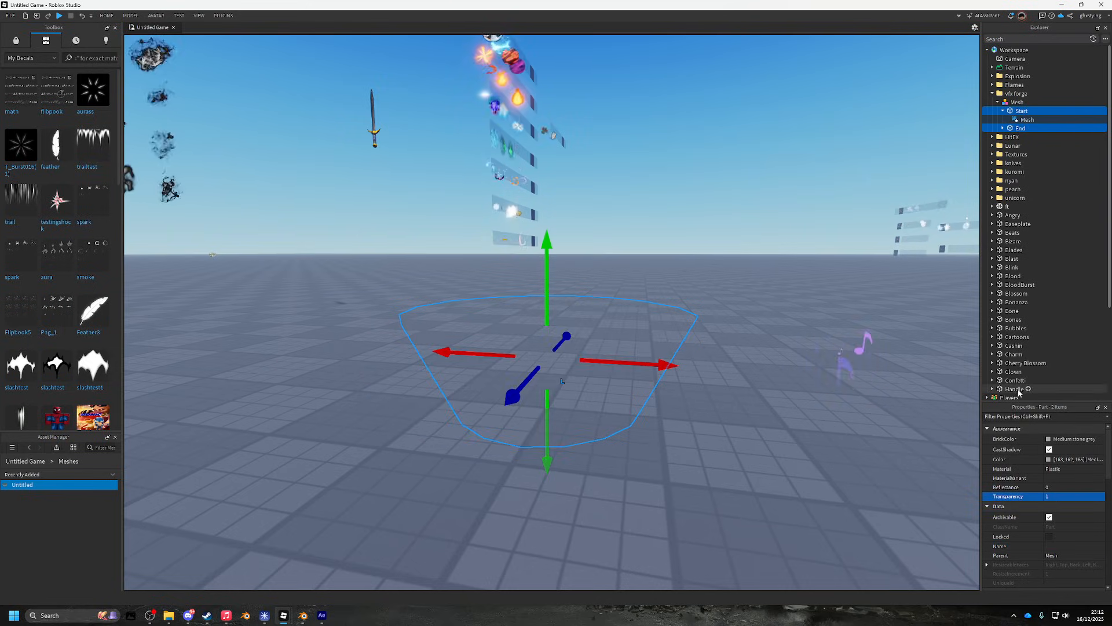
{"action": "left_click", "coordinate": [1017, 101]}
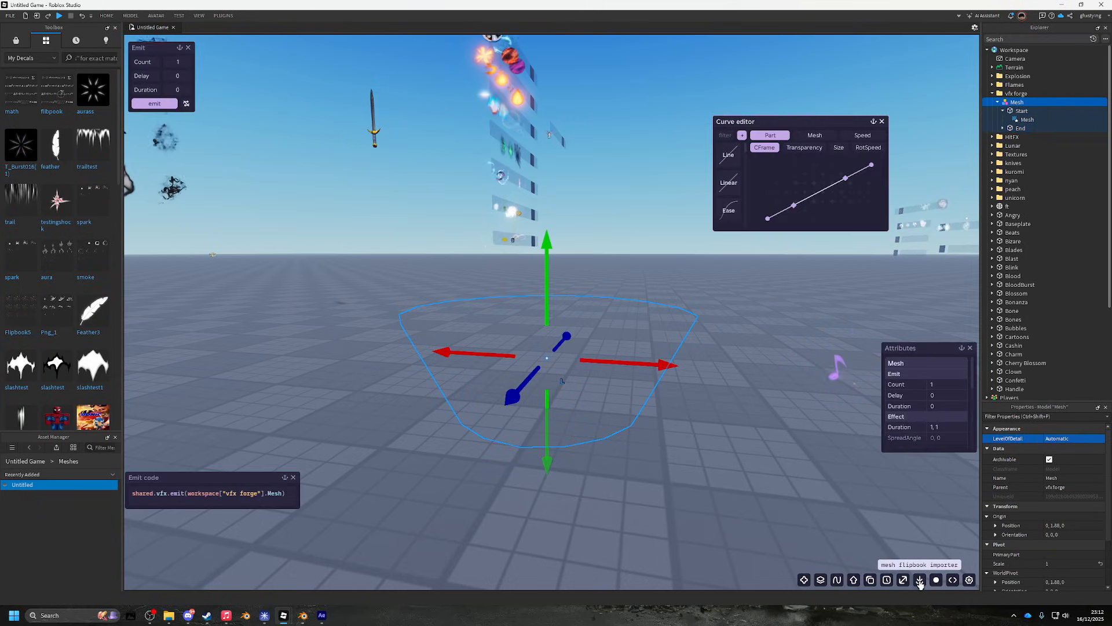
- Import all 16 PNG frames from Downloads > meshfliptest > Pre-comp 2 into a new local flipbook
{"action": "left_click", "coordinate": [902, 580]}
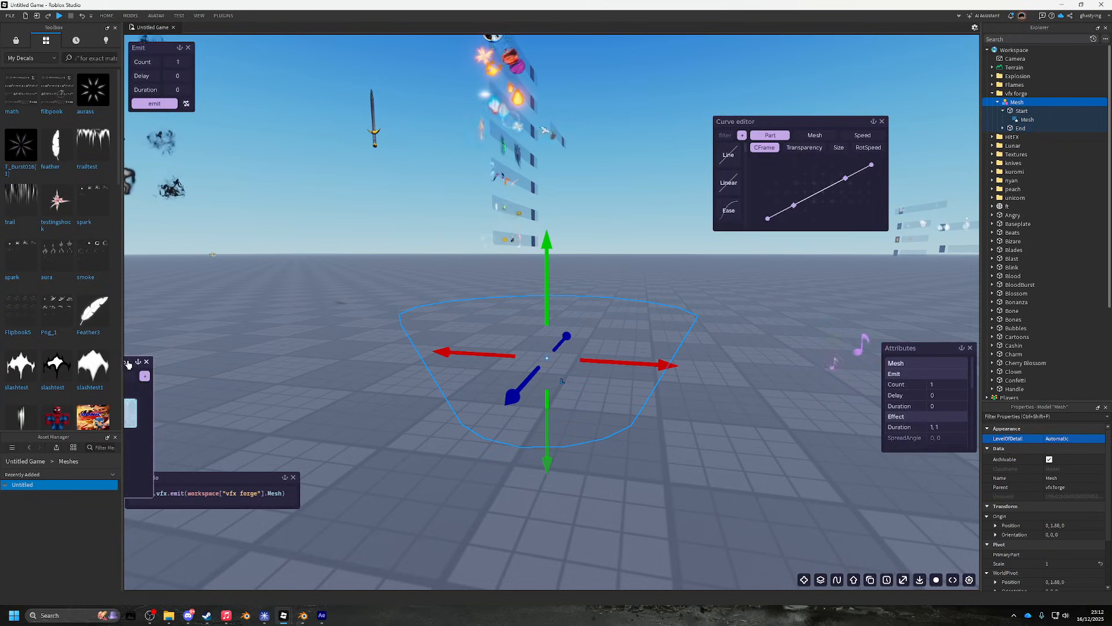
{"action": "left_click_drag", "start_coordinate": [128, 363], "coordinate": [348, 311]}
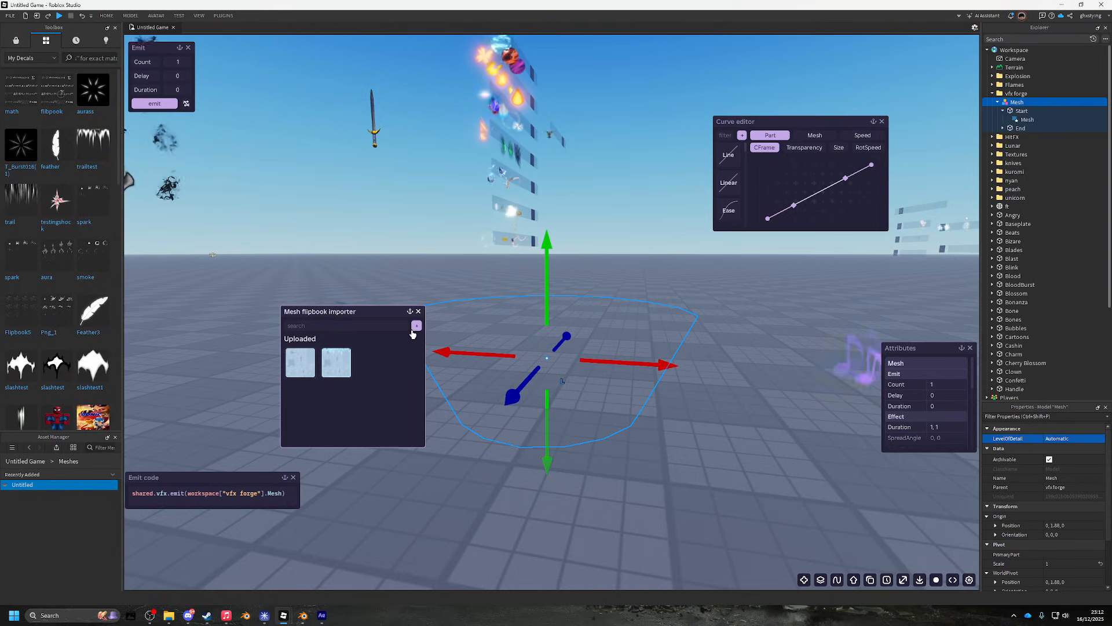
{"action": "left_click", "coordinate": [417, 326]}
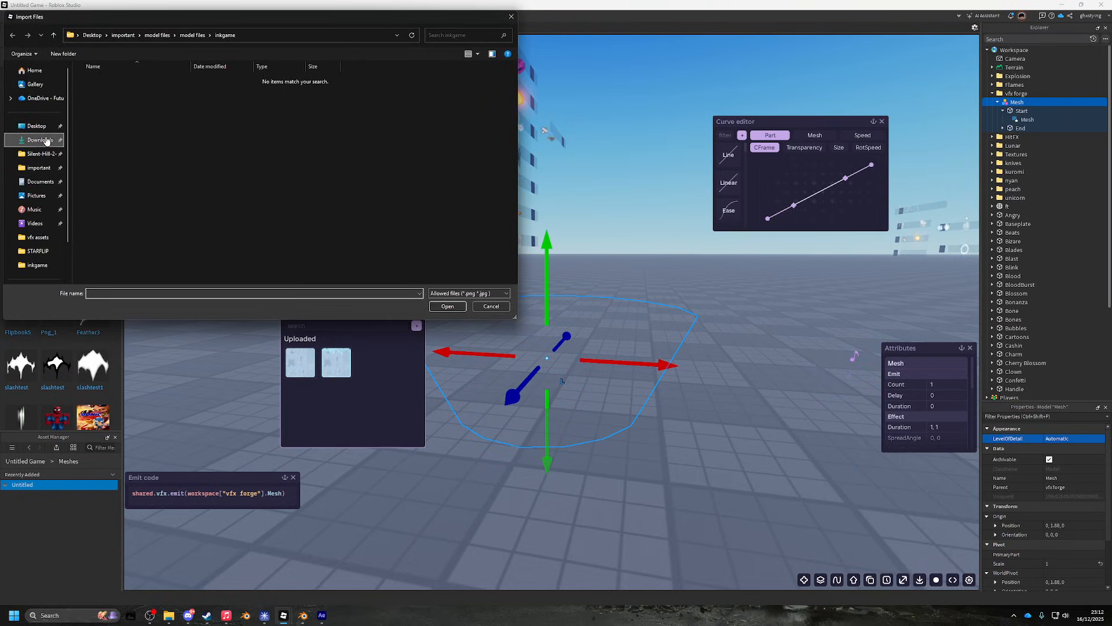
{"action": "double_click", "coordinate": [116, 114]}
{"action": "double_click", "coordinate": [110, 92]}
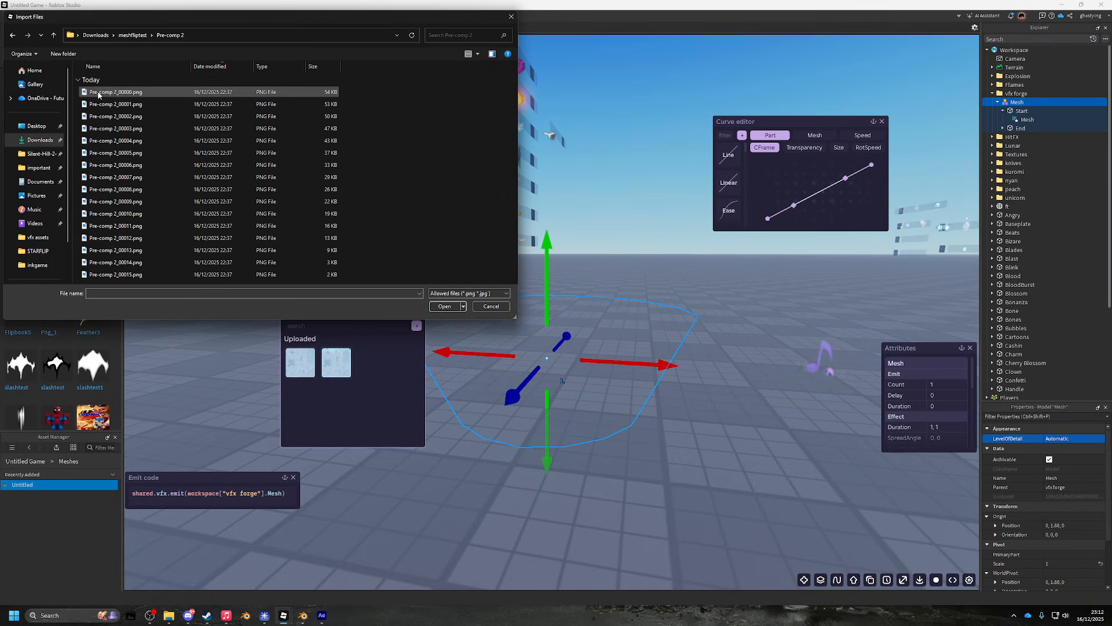
{"action": "left_click", "coordinate": [113, 92]}
{"action": "left_click", "coordinate": [116, 274], "text": "shift"}
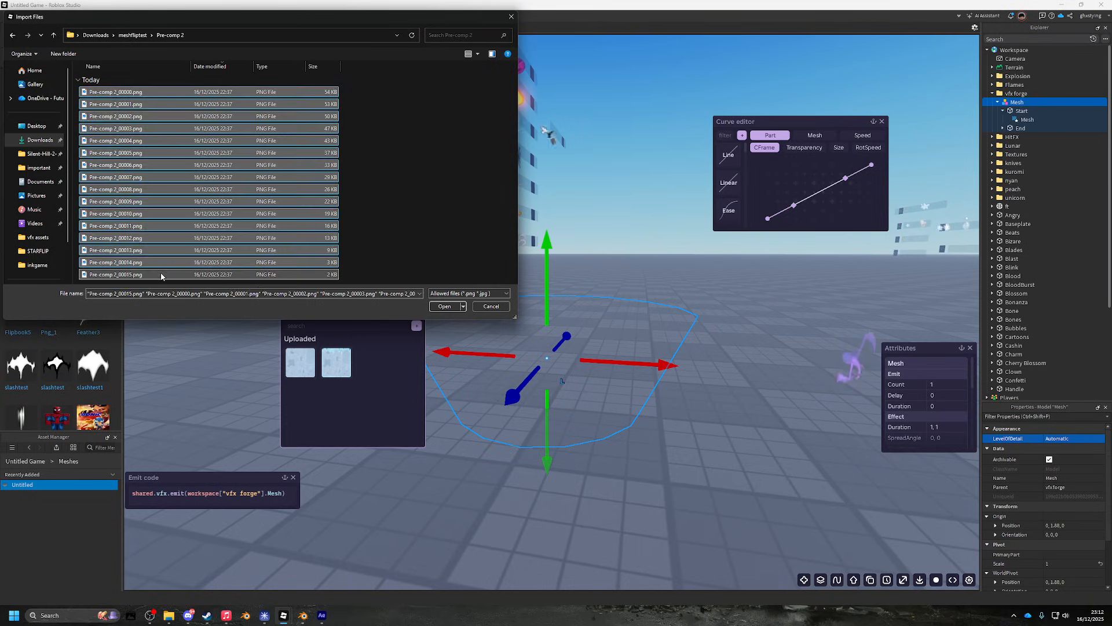
{"action": "left_click", "coordinate": [444, 306]}
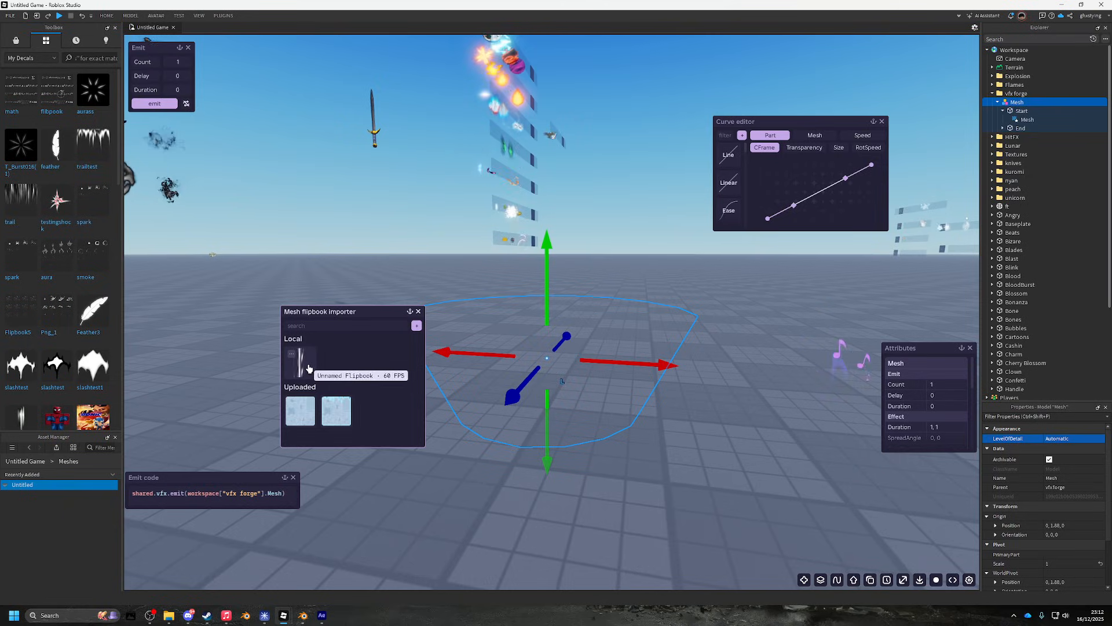
- Check the properties of the local Unnamed Flipbook
{"action": "left_click", "coordinate": [291, 355]}
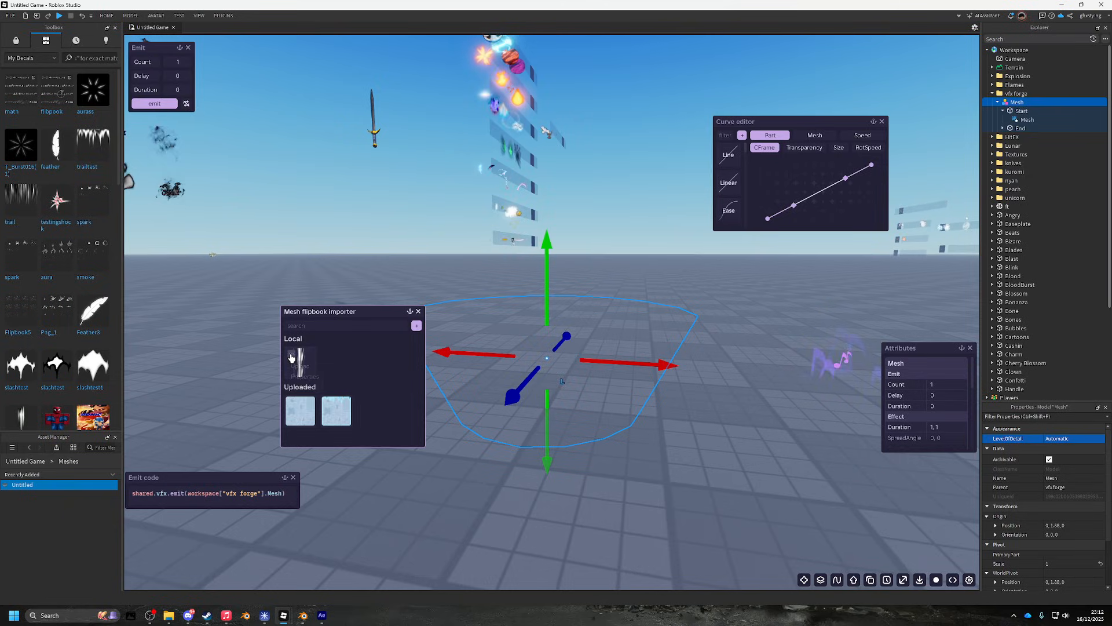
{"action": "left_click", "coordinate": [305, 378]}
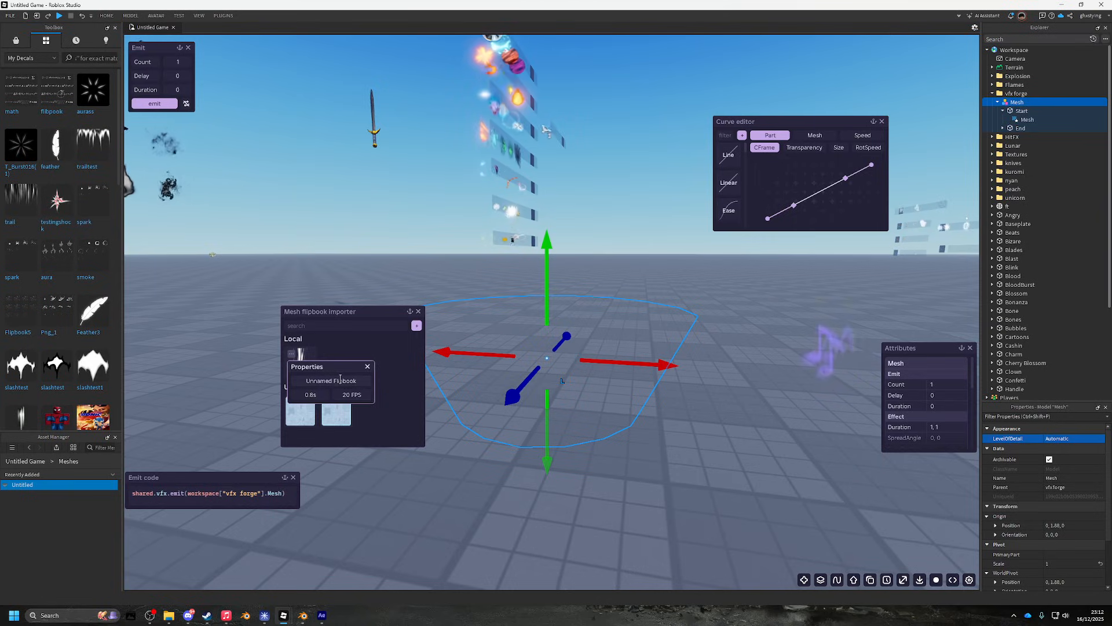
{"action": "left_click", "coordinate": [368, 366]}
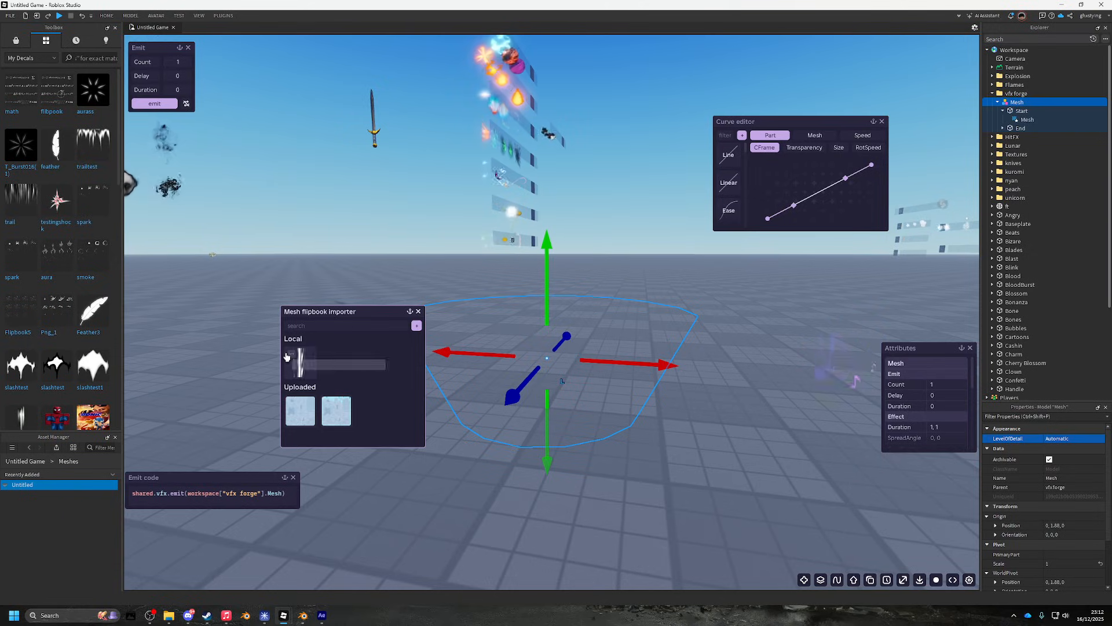
- Upload the Unnamed Flipbook to Roblox and emit the Mesh effect once to preview it
{"action": "left_click", "coordinate": [291, 356]}
{"action": "left_click", "coordinate": [301, 366]}
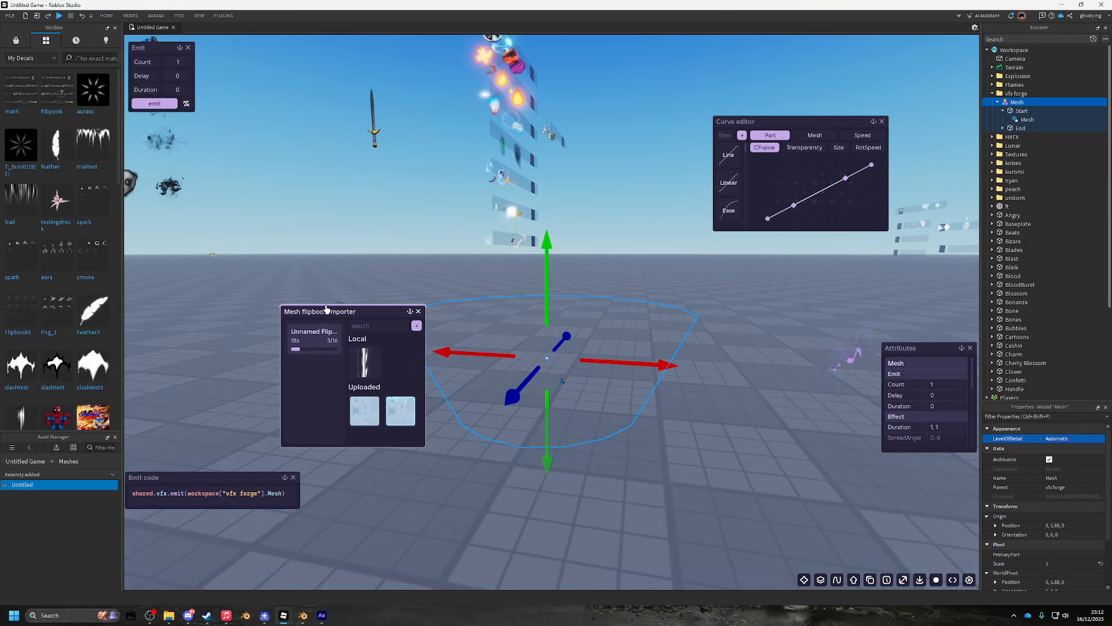
{"action": "left_click_drag", "start_coordinate": [326, 308], "coordinate": [206, 309]}
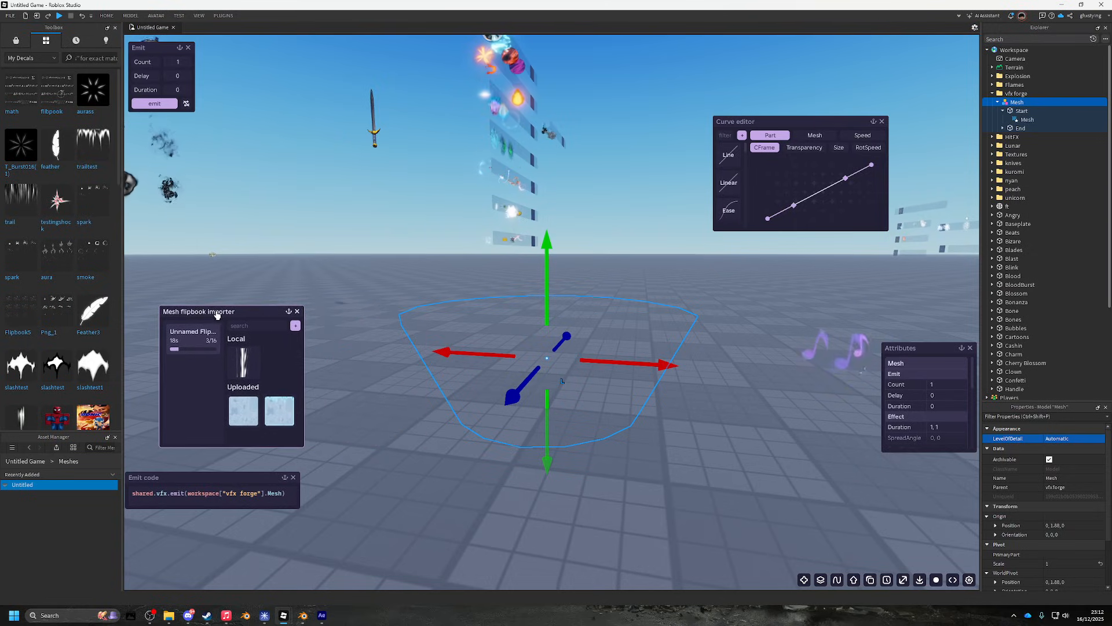
{"action": "left_click", "coordinate": [150, 104]}
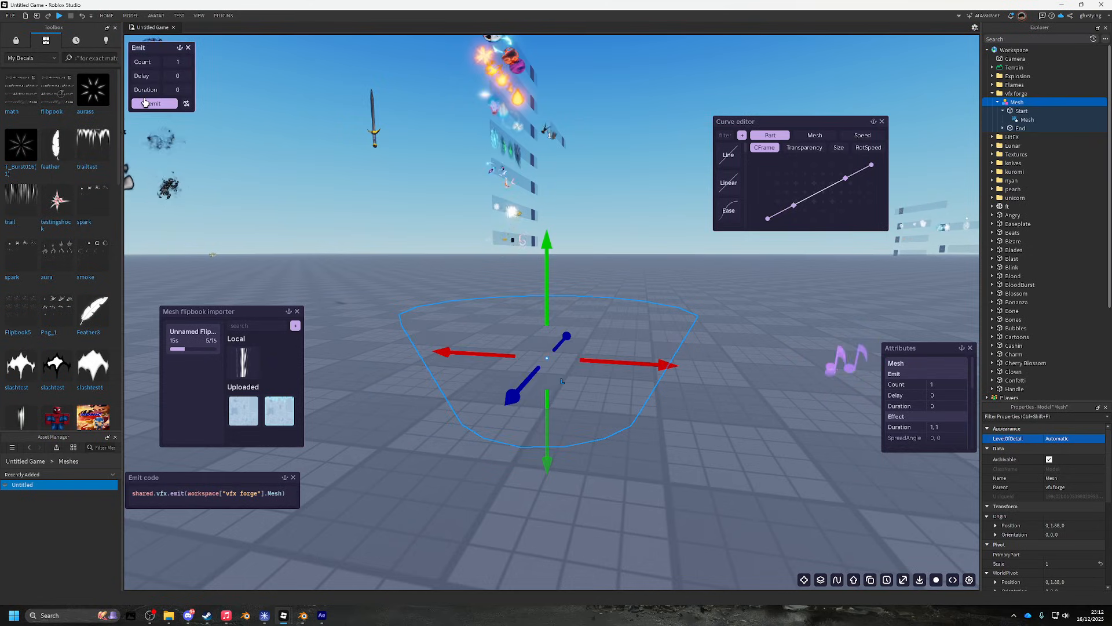
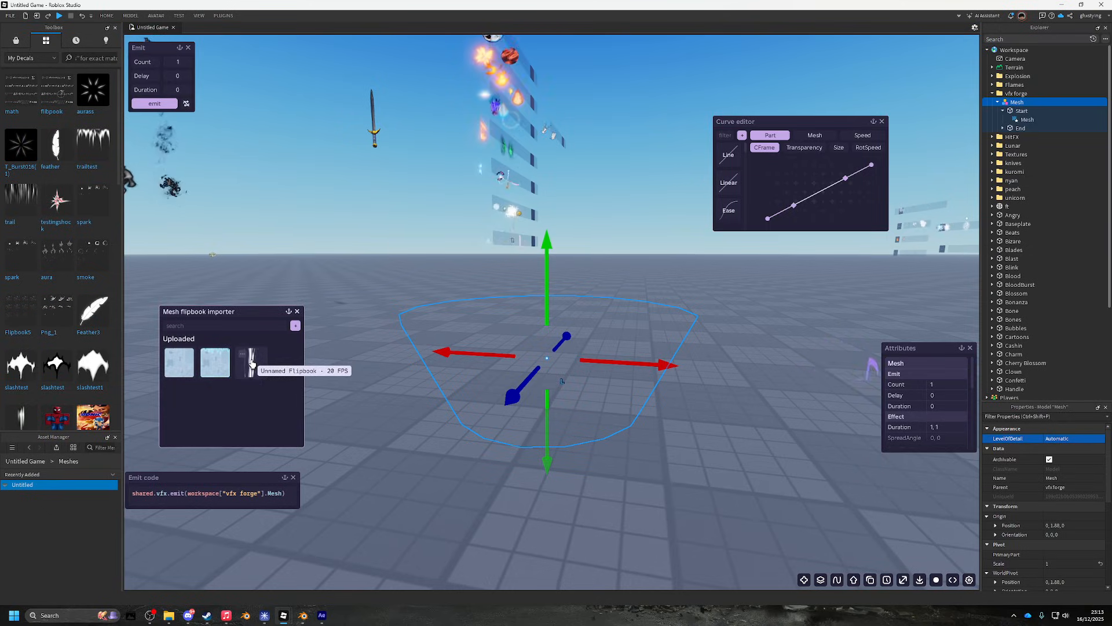
- Preview the effect, then bulk-import all 16 PNGs from Downloads > meshfliptest > Pre-comp 2
{"action": "left_click", "coordinate": [166, 104]}
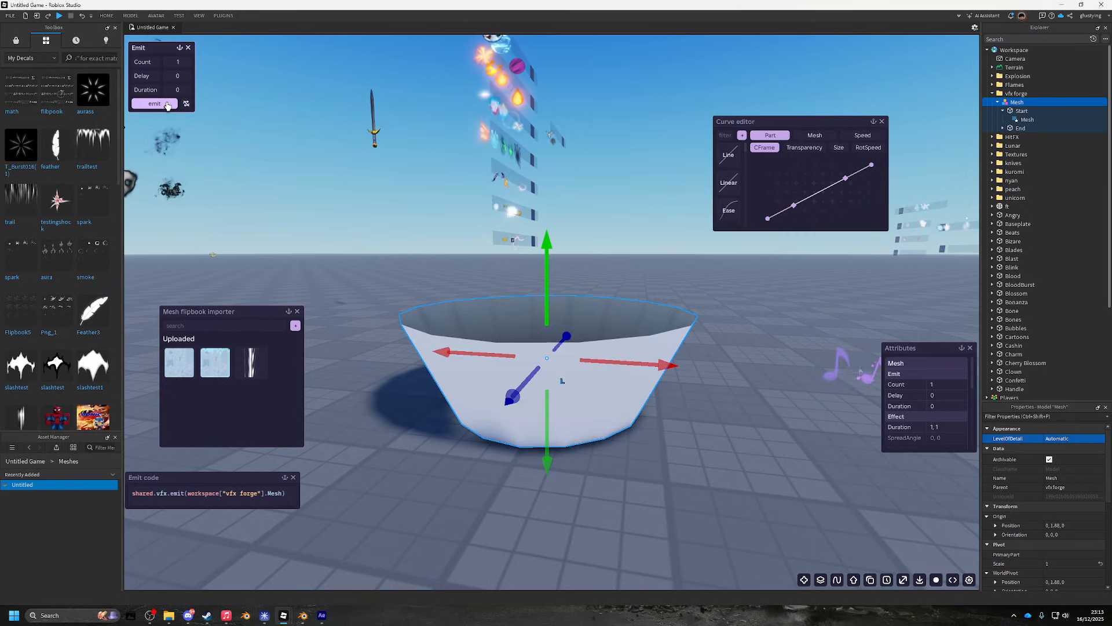
{"action": "left_click", "coordinate": [56, 448]}
{"action": "left_click", "coordinate": [38, 140]}
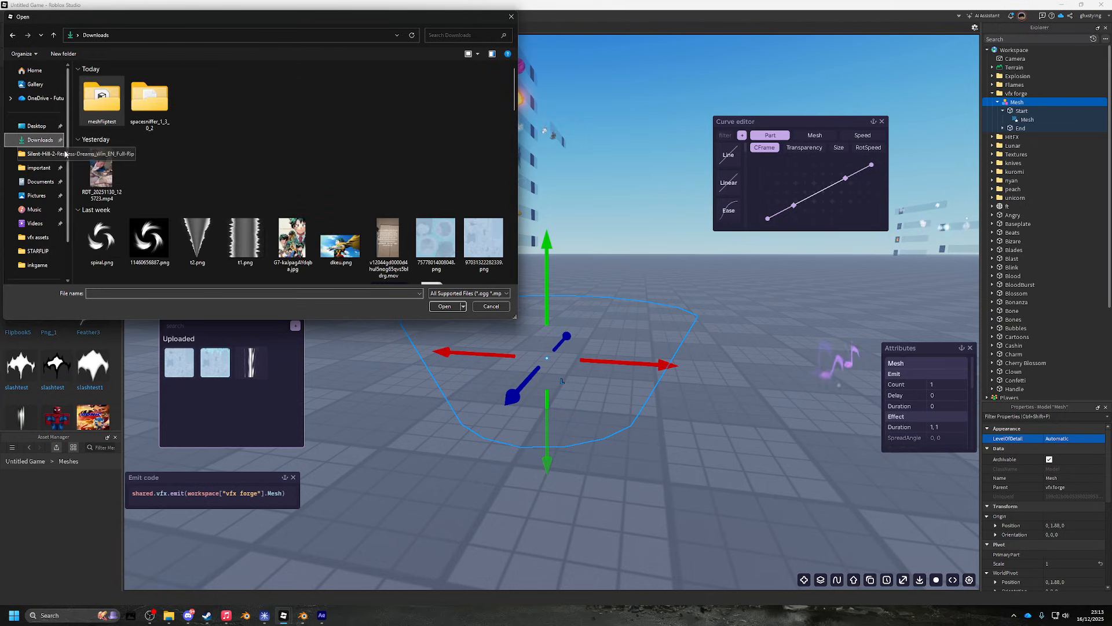
{"action": "double_click", "coordinate": [108, 94]}
{"action": "double_click", "coordinate": [108, 104]}
{"action": "left_click", "coordinate": [109, 91]}
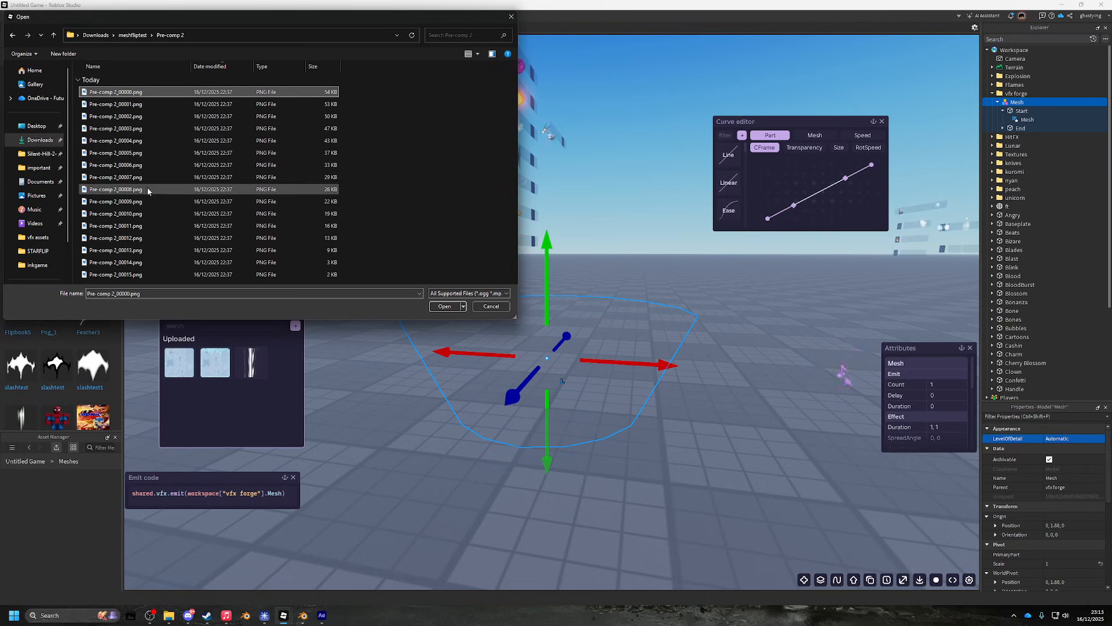
{"action": "left_click", "coordinate": [160, 274], "text": "shift"}
{"action": "left_click", "coordinate": [444, 306]}
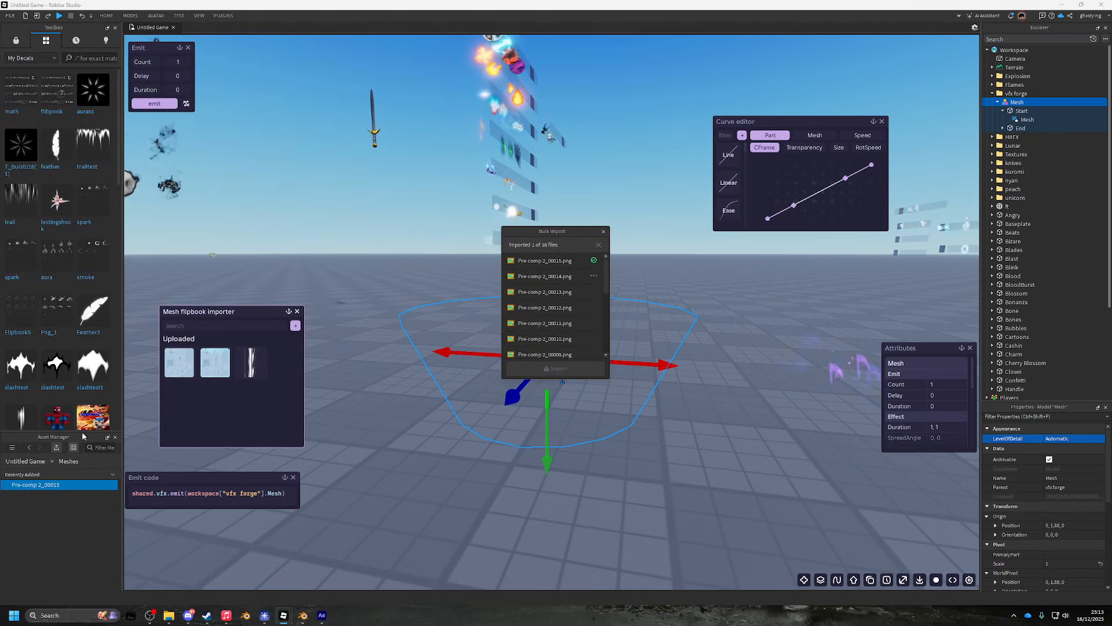
{"action": "left_click_drag", "start_coordinate": [82, 432], "coordinate": [84, 243]}
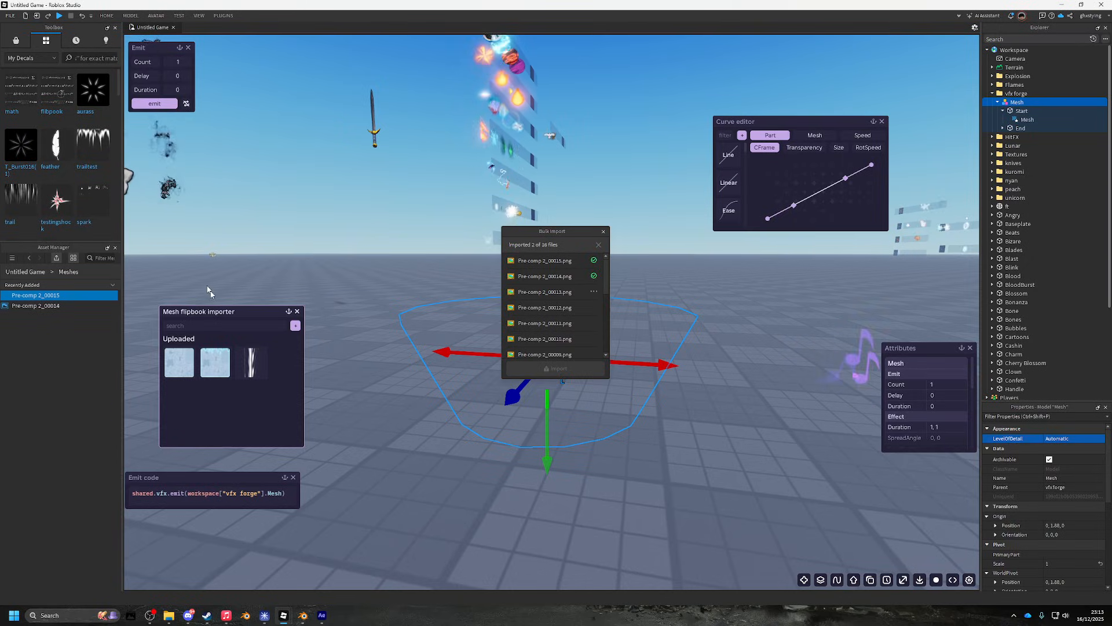
{"action": "left_click_drag", "start_coordinate": [509, 235], "coordinate": [237, 180]}
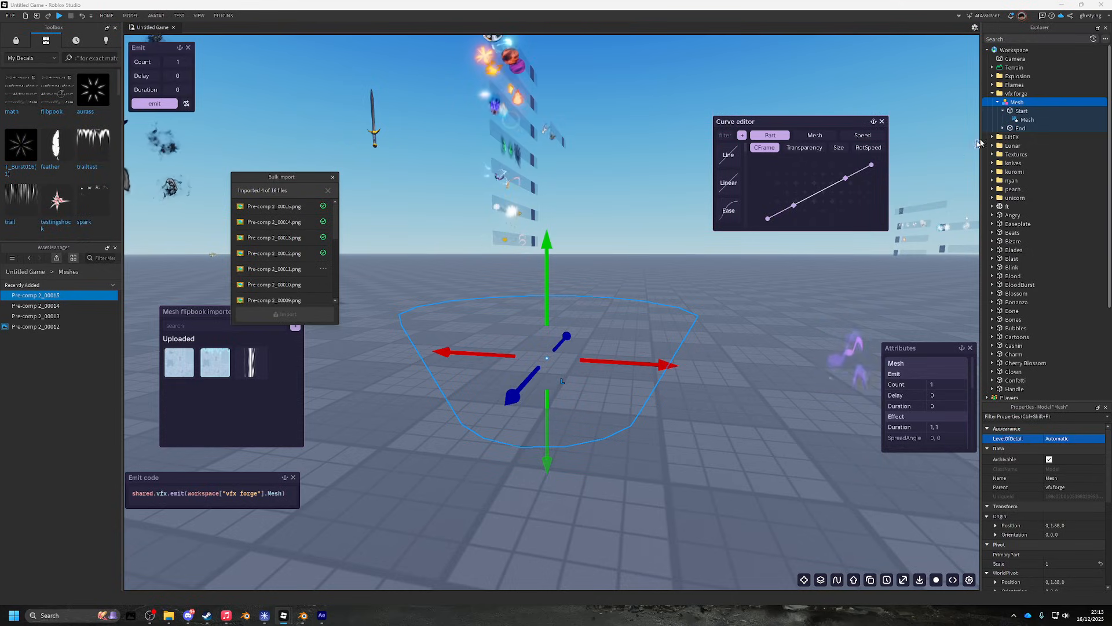
- Insert a Decal inside both the Start and End parts
{"action": "left_click", "coordinate": [1032, 111]}
{"action": "type", "text": "dfe"}
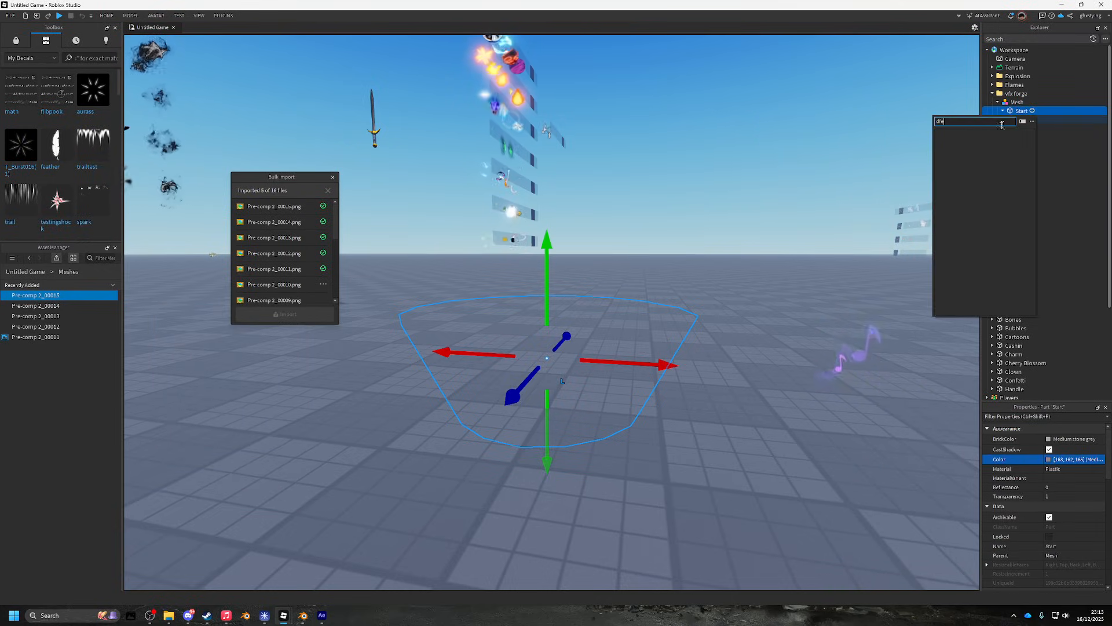
{"action": "key", "text": "BackSpace"}
{"action": "key", "text": "BackSpace"}
{"action": "key", "text": "BackSpace"}
{"action": "type", "text": "e"}
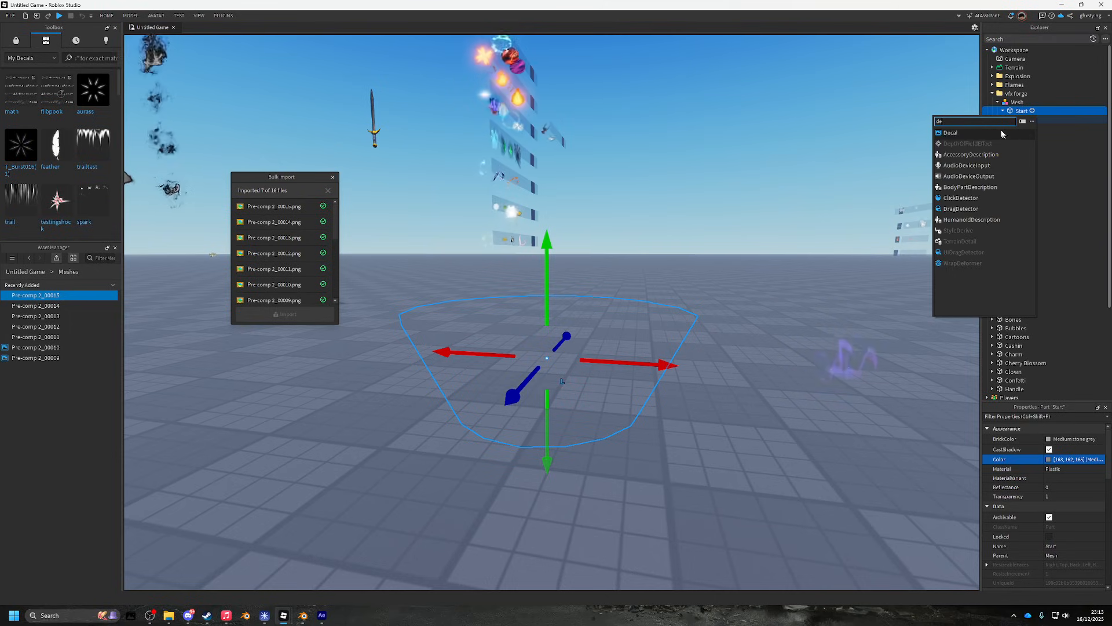
{"action": "left_click", "coordinate": [1001, 133]}
{"action": "left_click", "coordinate": [1030, 137]}
{"action": "type", "text": "de"}
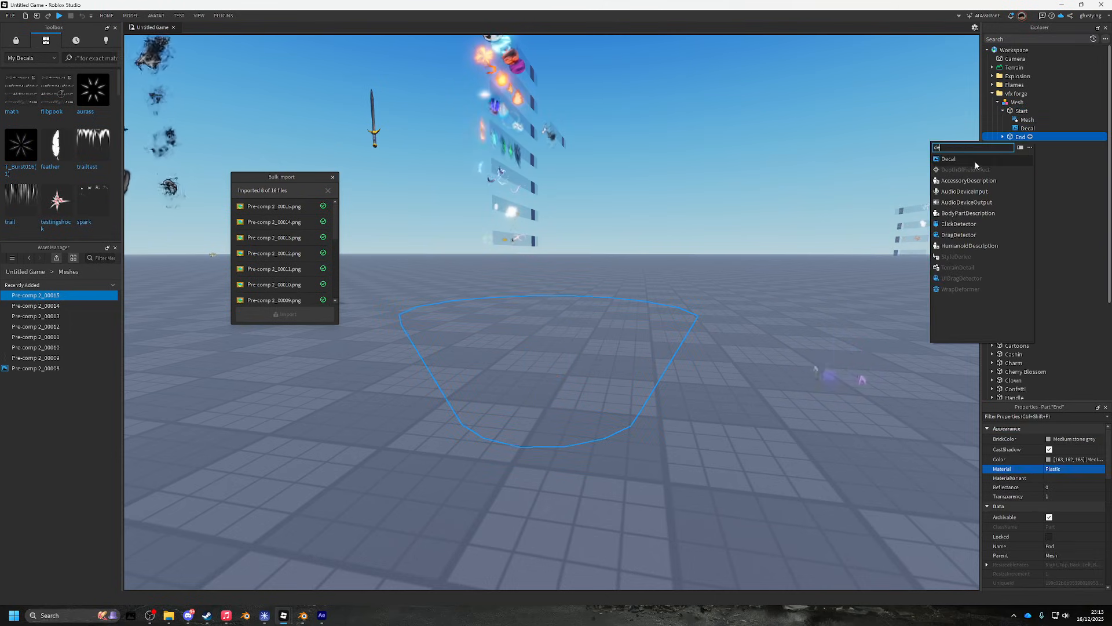
{"action": "left_click", "coordinate": [974, 160]}
- Bend the Mesh transparency curve to rise early and level off, then emit to preview
{"action": "left_click", "coordinate": [1016, 103]}
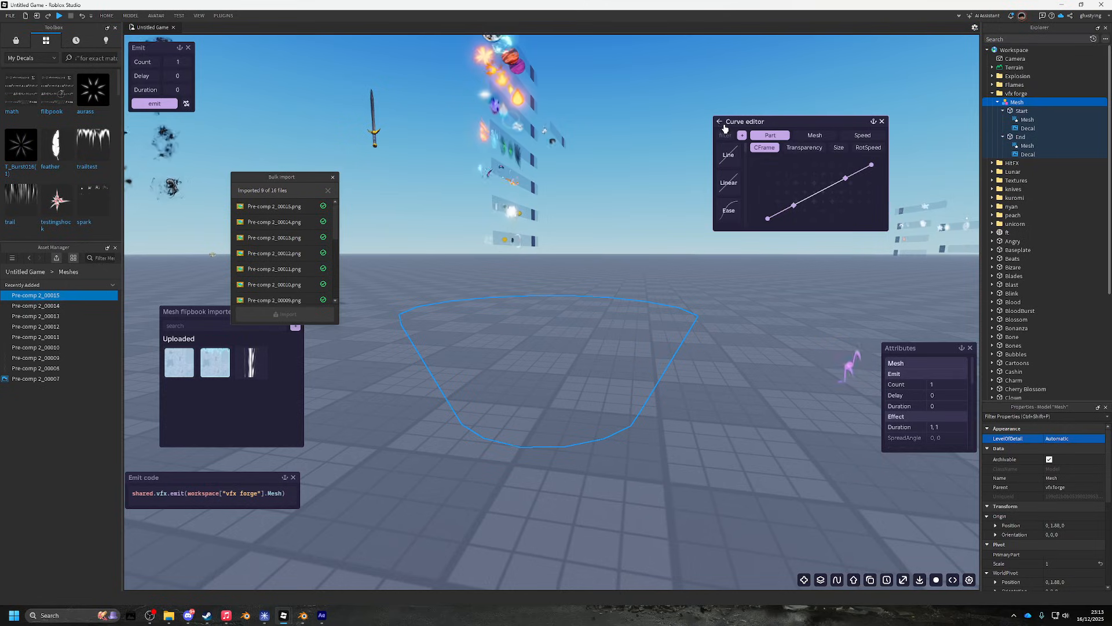
{"action": "left_click", "coordinate": [719, 123]}
{"action": "left_click", "coordinate": [820, 161]}
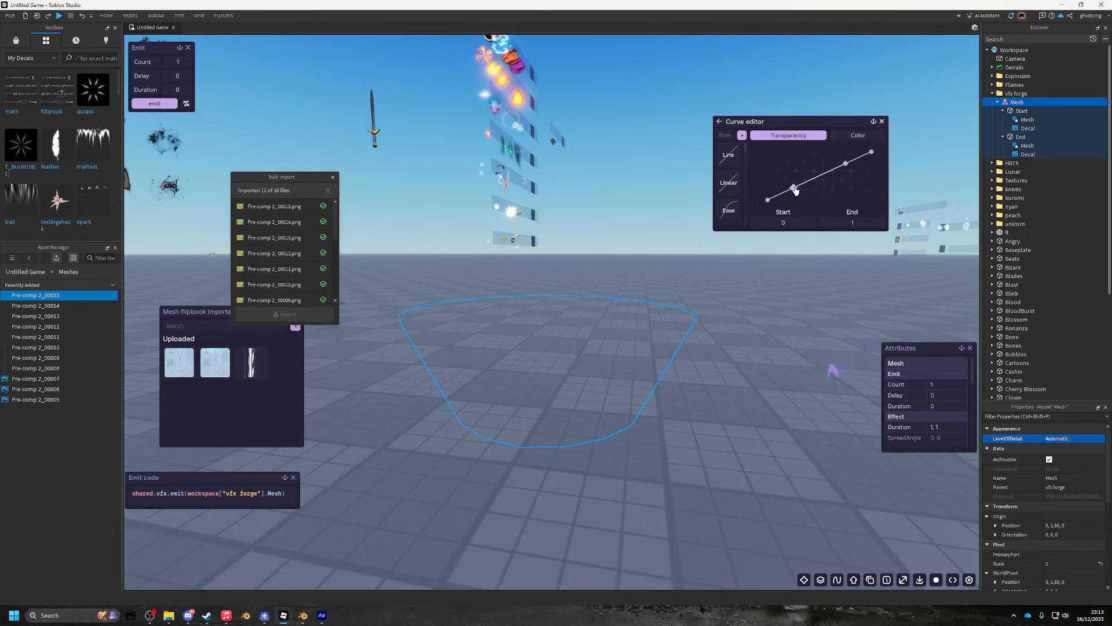
{"action": "left_click_drag", "start_coordinate": [795, 190], "coordinate": [772, 171]}
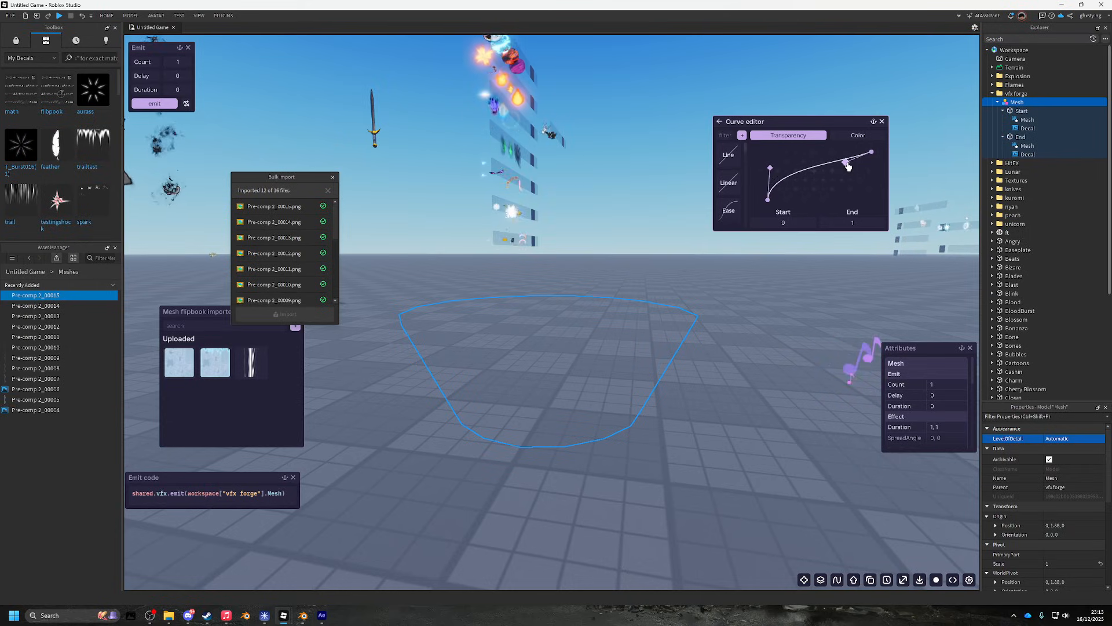
{"action": "left_click_drag", "start_coordinate": [848, 166], "coordinate": [849, 155]}
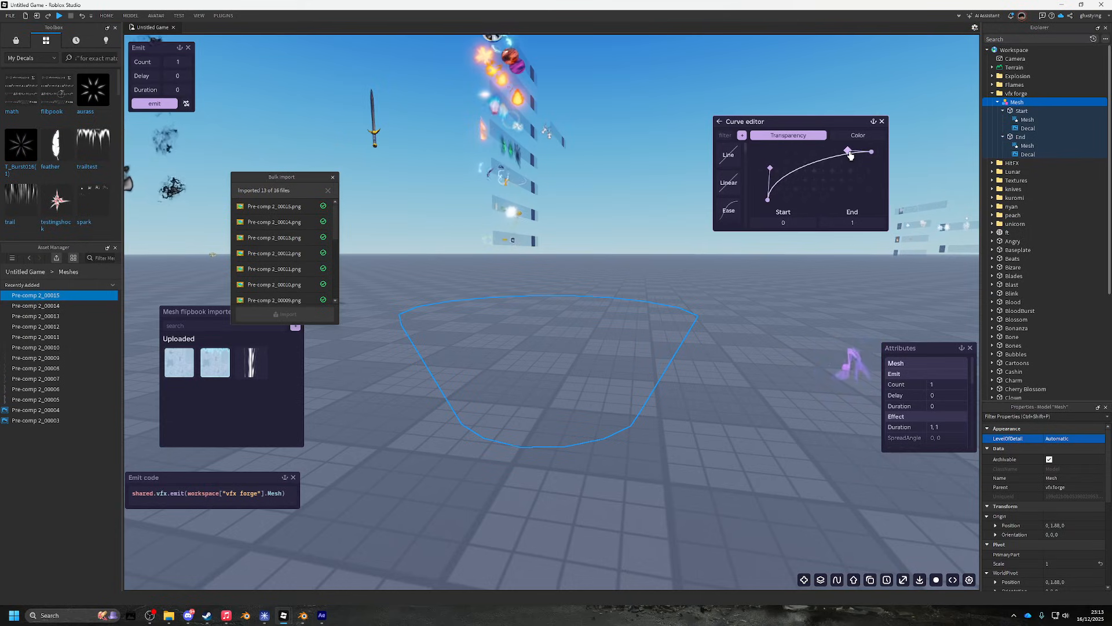
{"action": "left_click", "coordinate": [163, 103]}
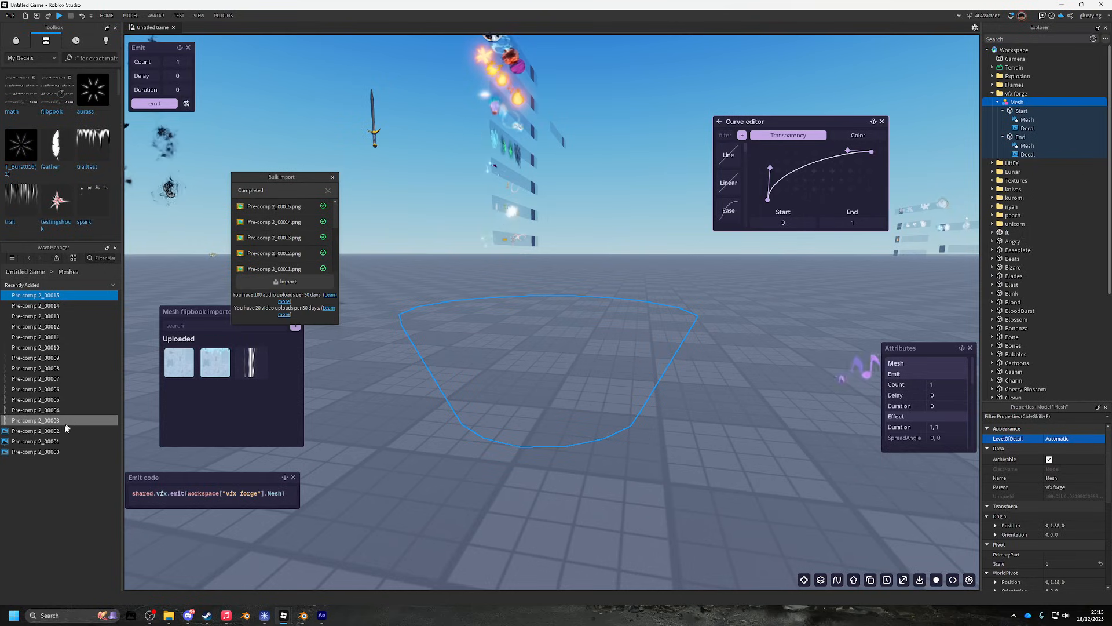
- Insert the 16 imported frames as decals and drag them toward the Start part
{"action": "left_click", "coordinate": [74, 296], "text": "shift"}
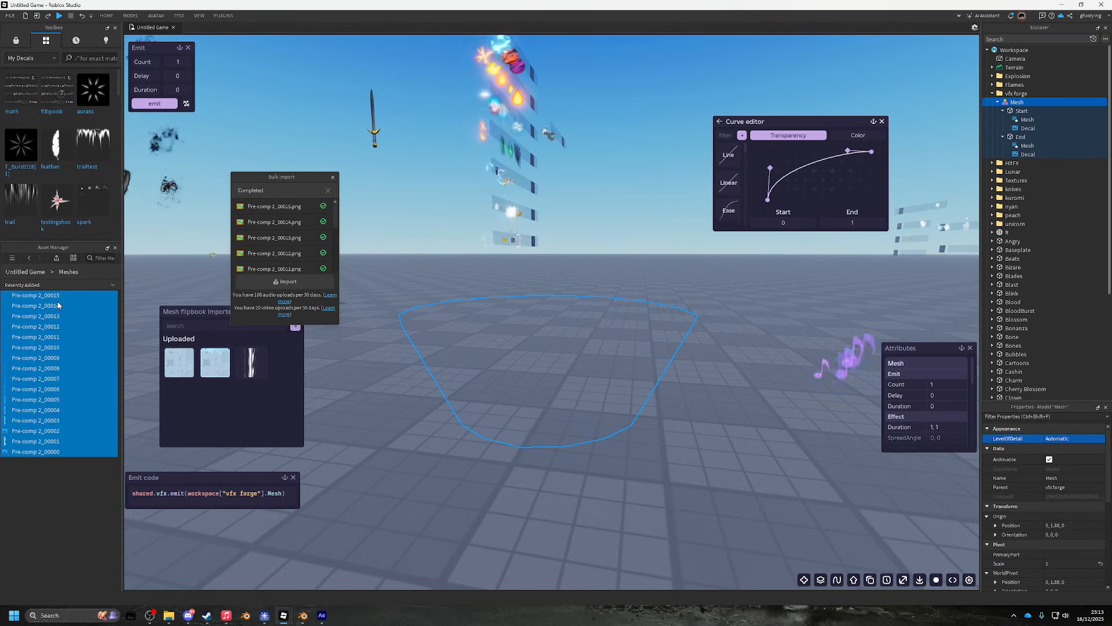
{"action": "right_click", "coordinate": [57, 305]}
{"action": "left_click", "coordinate": [68, 307]}
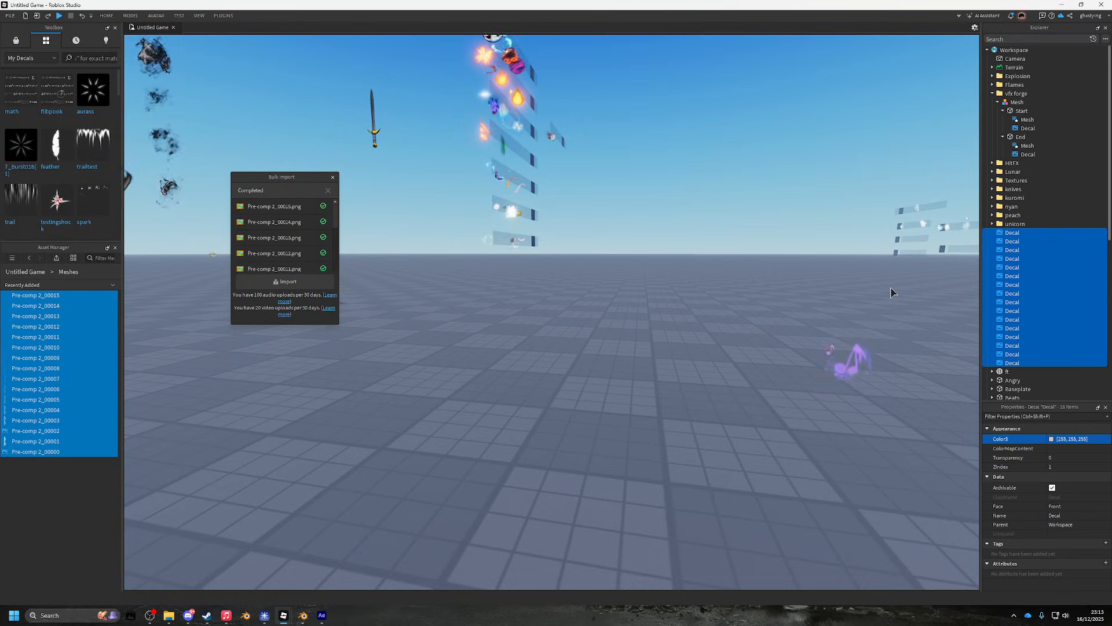
{"action": "left_click_drag", "start_coordinate": [1009, 241], "coordinate": [1027, 130]}
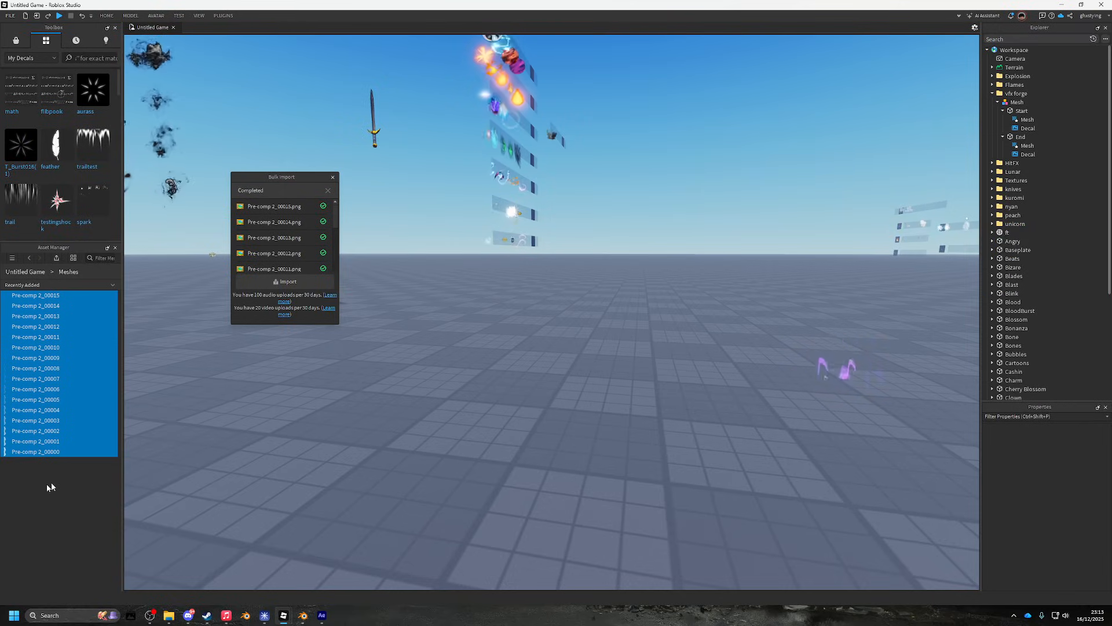
- Delete the stray Workspace Decal and the placeholder Decals in Start and End
{"action": "double_click", "coordinate": [40, 450]}
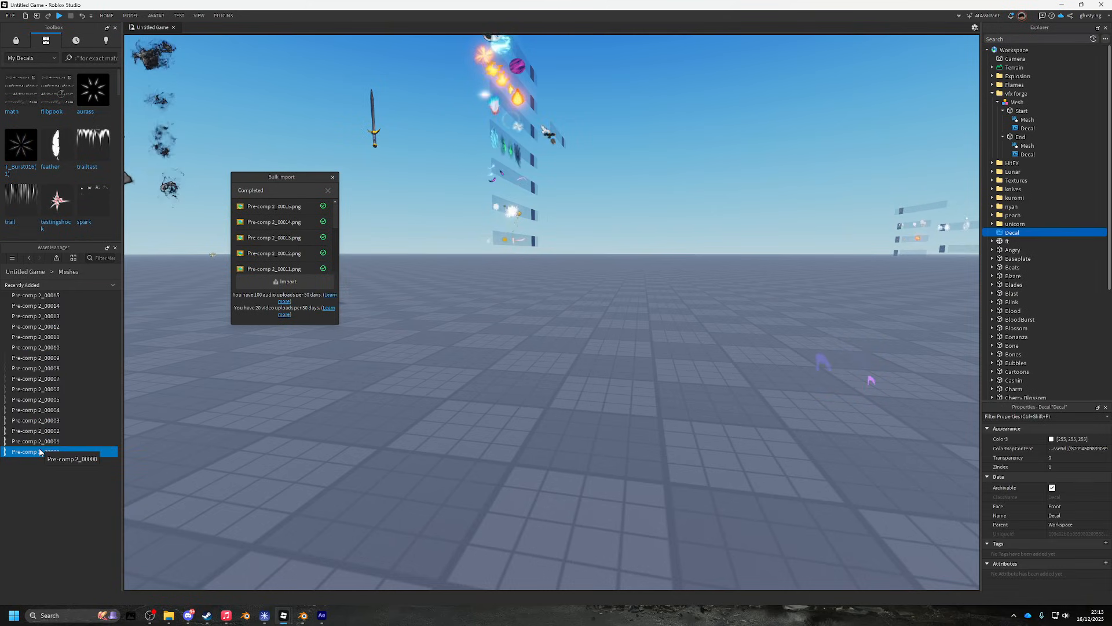
{"action": "left_click", "coordinate": [1016, 225]}
{"action": "left_click", "coordinate": [1013, 232]}
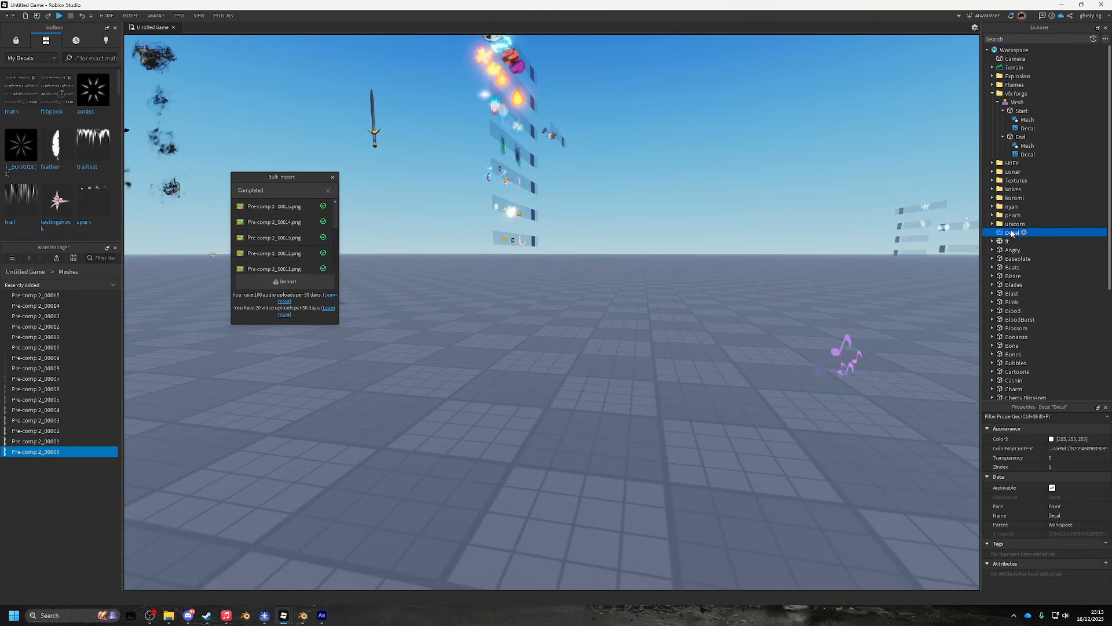
{"action": "key", "text": "Delete"}
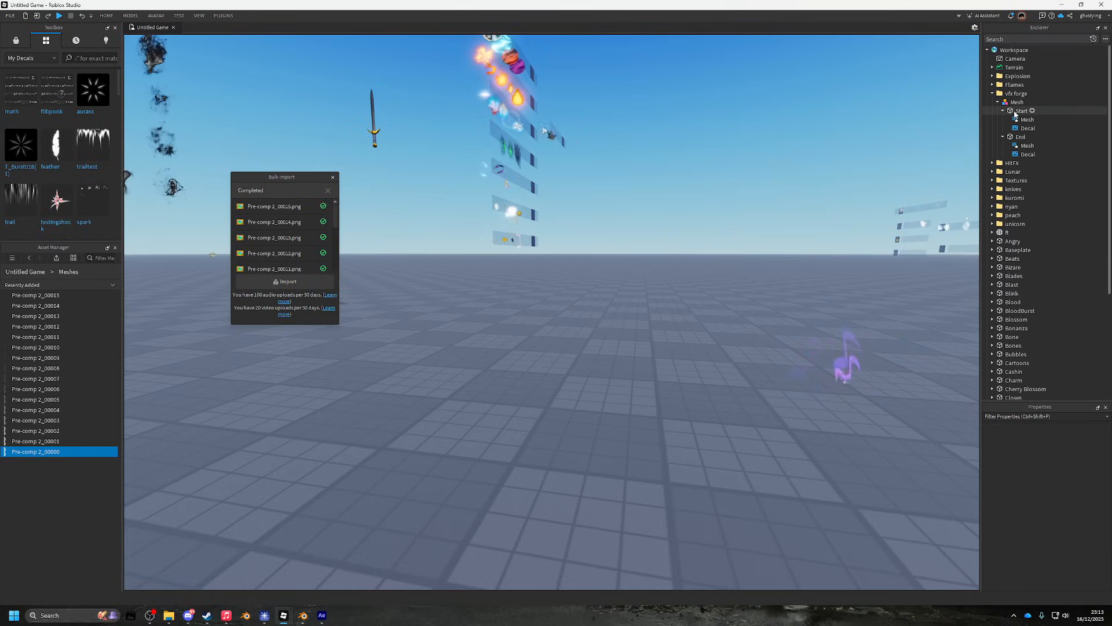
{"action": "left_click", "coordinate": [1027, 128]}
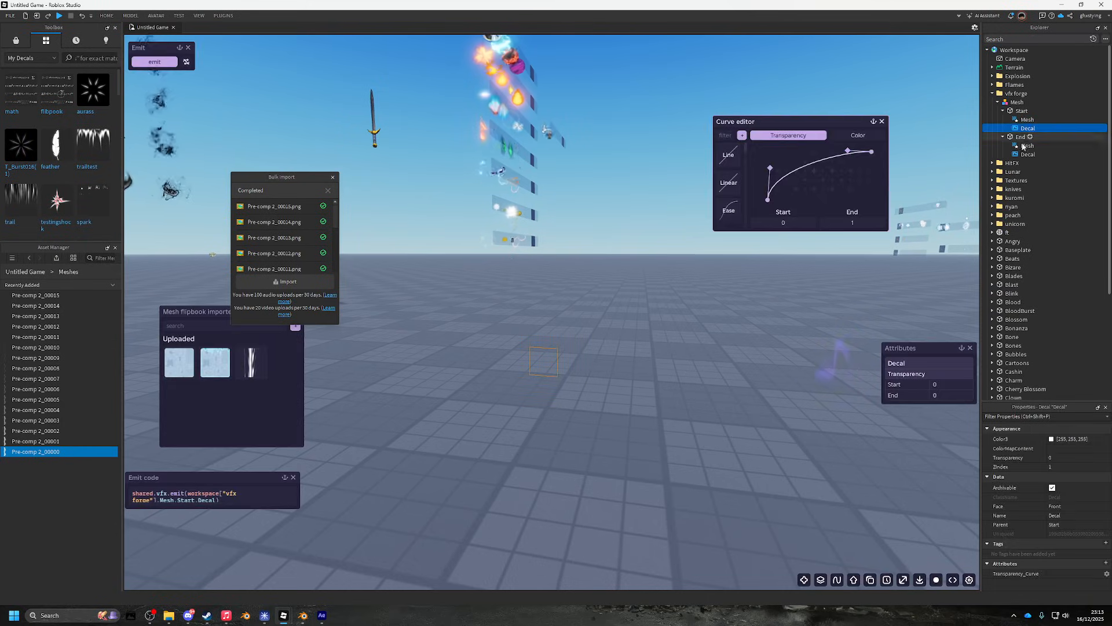
{"action": "left_click", "coordinate": [1027, 154], "text": "ctrl"}
{"action": "key", "text": "Delete"}
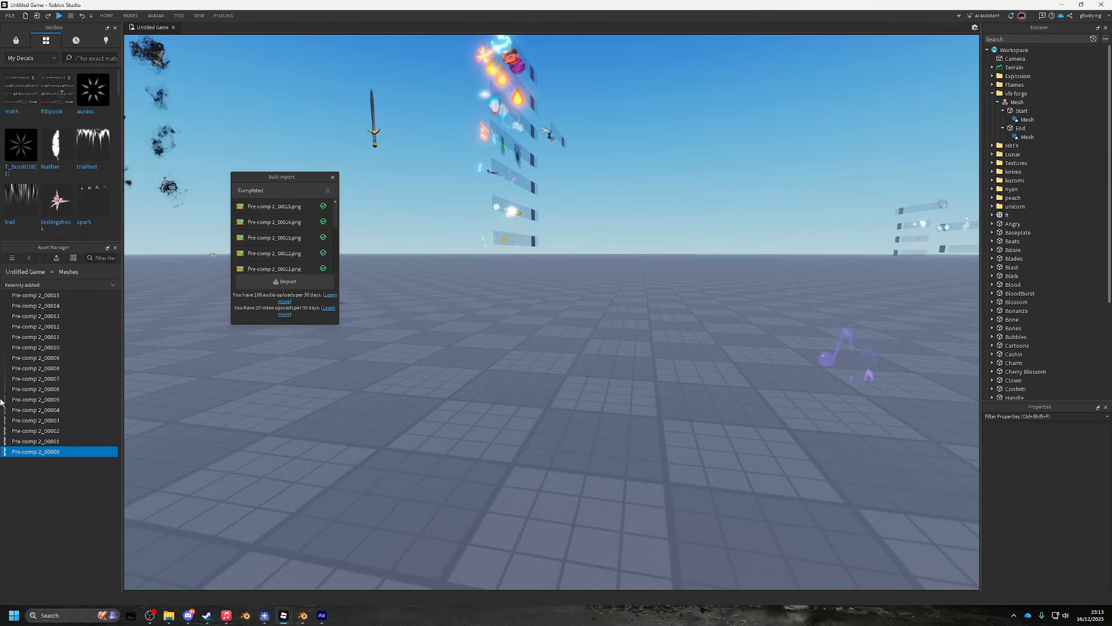
- Insert the 16 frames as decals again and locate them under Baseplate
{"action": "left_click", "coordinate": [74, 296], "text": "shift"}
{"action": "right_click", "coordinate": [76, 299]}
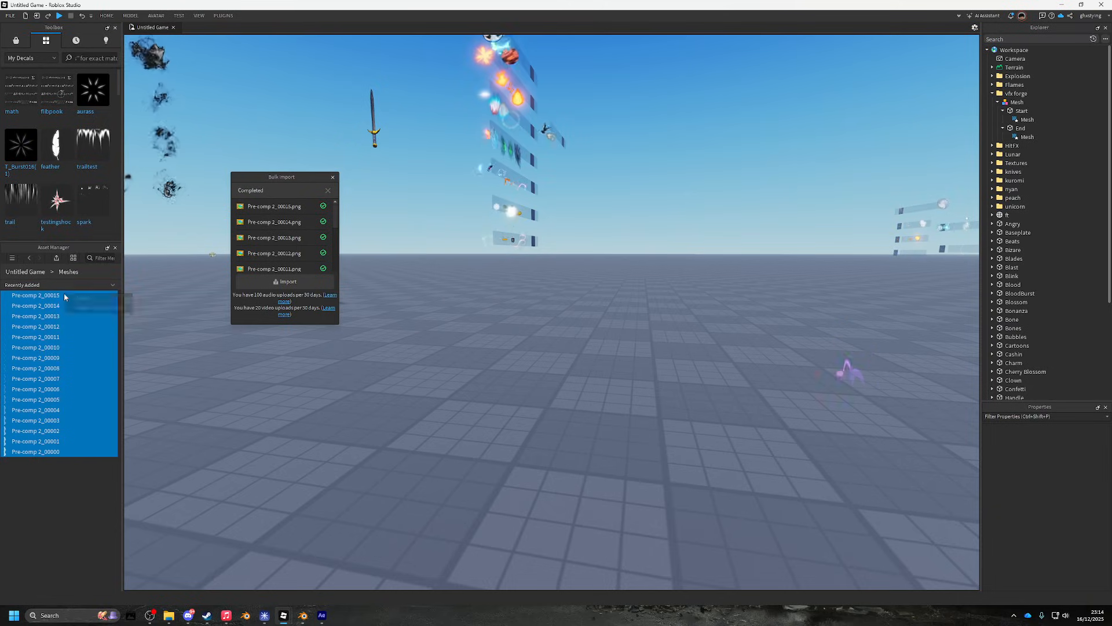
{"action": "left_click", "coordinate": [76, 298]}
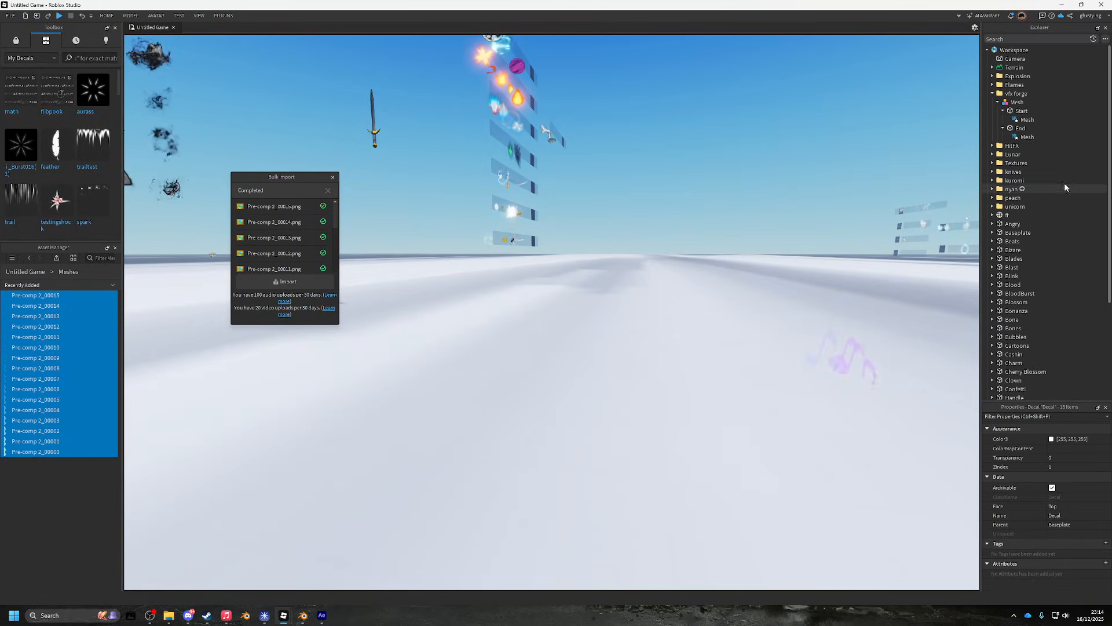
{"action": "scroll", "coordinate": [1037, 231], "scroll_direction": "down", "scroll_amount": 5}
{"action": "scroll", "coordinate": [1057, 266], "scroll_direction": "up", "scroll_amount": 5}
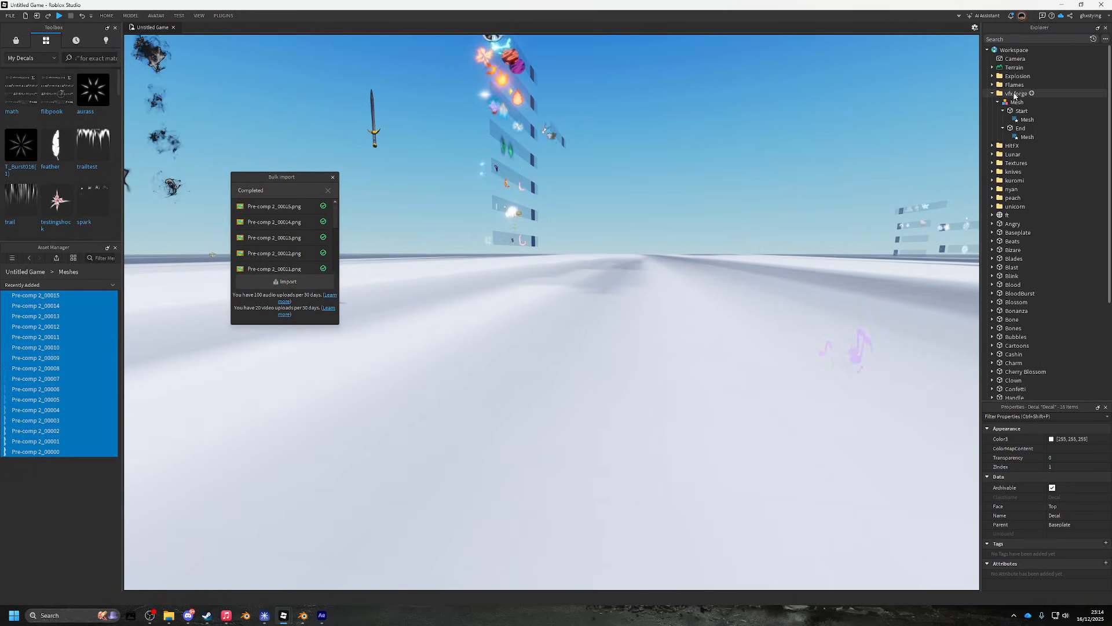
{"action": "scroll", "coordinate": [1026, 301], "scroll_direction": "down", "scroll_amount": 5}
{"action": "scroll", "coordinate": [1010, 274], "scroll_direction": "up", "scroll_amount": 3}
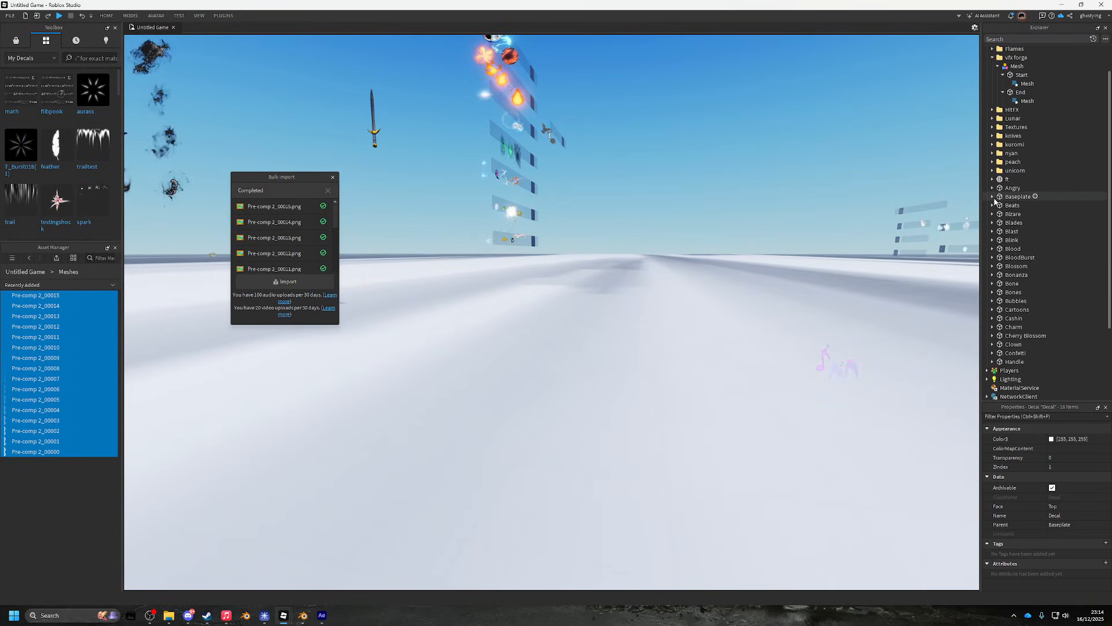
{"action": "left_click", "coordinate": [992, 197]}
{"action": "scroll", "coordinate": [1026, 265], "scroll_direction": "up", "scroll_amount": 2}
{"action": "left_click_drag", "start_coordinate": [1024, 251], "coordinate": [1022, 112]}
{"action": "key", "text": "ctrl+z"}
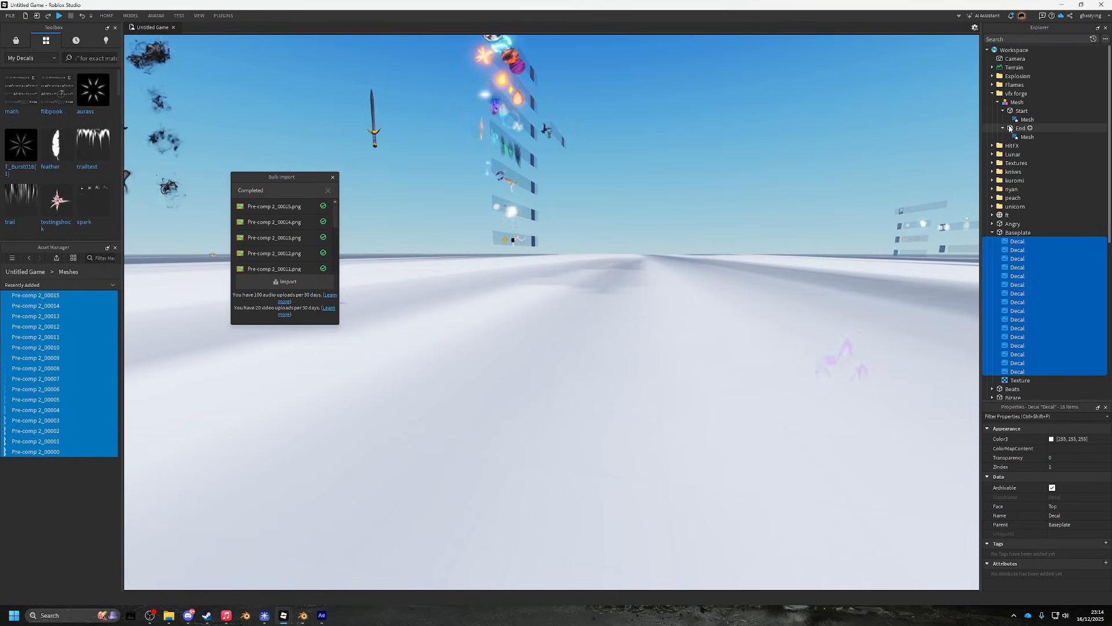
- Move all 16 Baseplate decals into the Start mesh
{"action": "left_click", "coordinate": [1021, 110]}
{"action": "left_click", "coordinate": [1017, 371]}
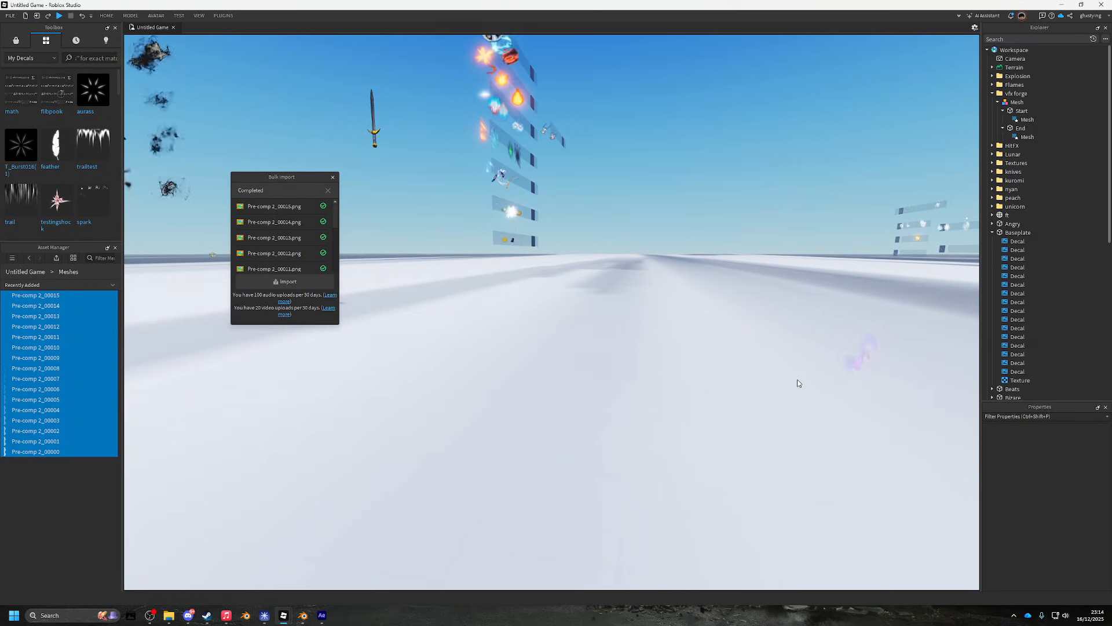
{"action": "left_click", "coordinate": [1020, 241], "text": "shift"}
{"action": "left_click_drag", "start_coordinate": [1019, 241], "coordinate": [1023, 114]}
{"action": "left_click", "coordinate": [1003, 267]}
- Set the Start decals' Transparency to 1 and emit the Mesh effect
{"action": "key", "text": "w"}
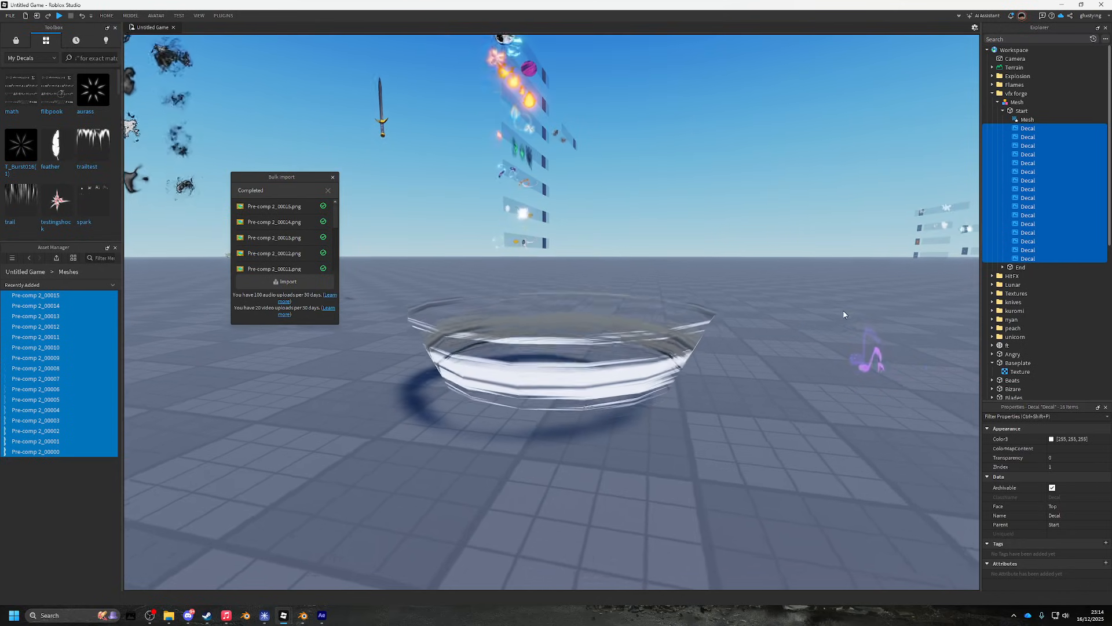
{"action": "left_click", "coordinate": [1061, 458]}
{"action": "type", "text": "1"}
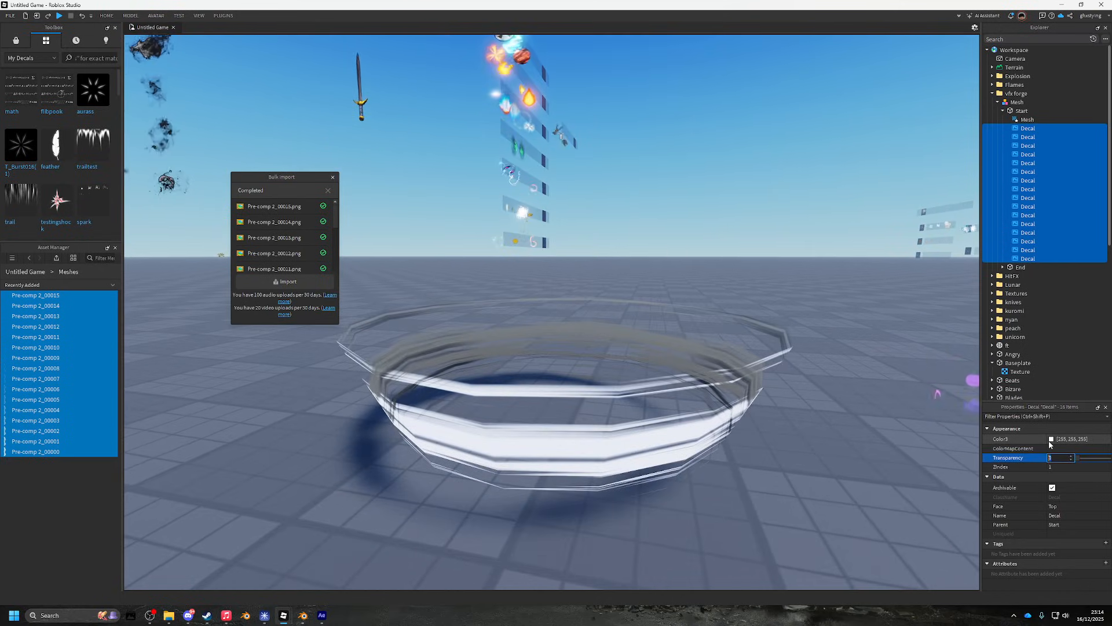
{"action": "key", "text": "Return"}
{"action": "left_click", "coordinate": [1016, 102]}
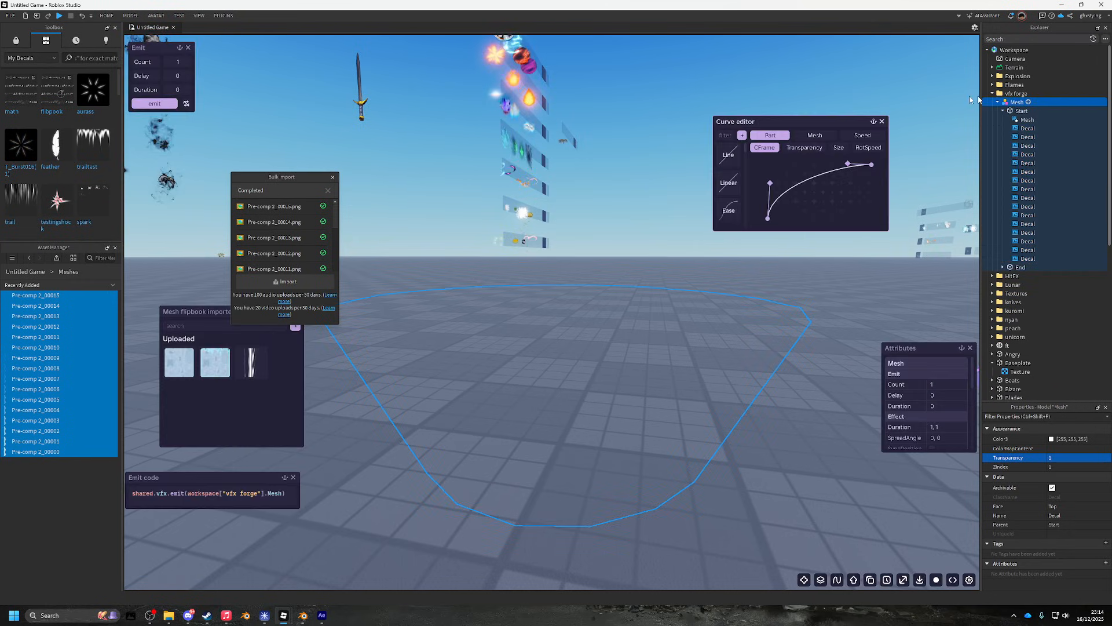
{"action": "left_click", "coordinate": [167, 105]}
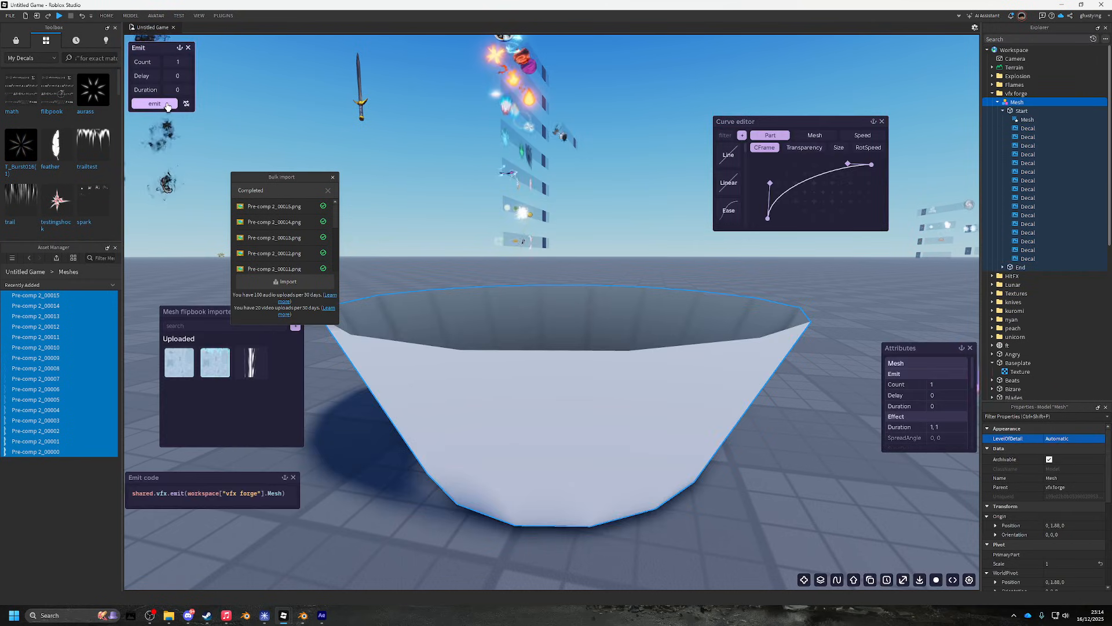
- Paste a copy of the 16 Start decals into End, then emit the Mesh effect
{"action": "left_click", "coordinate": [1033, 128]}
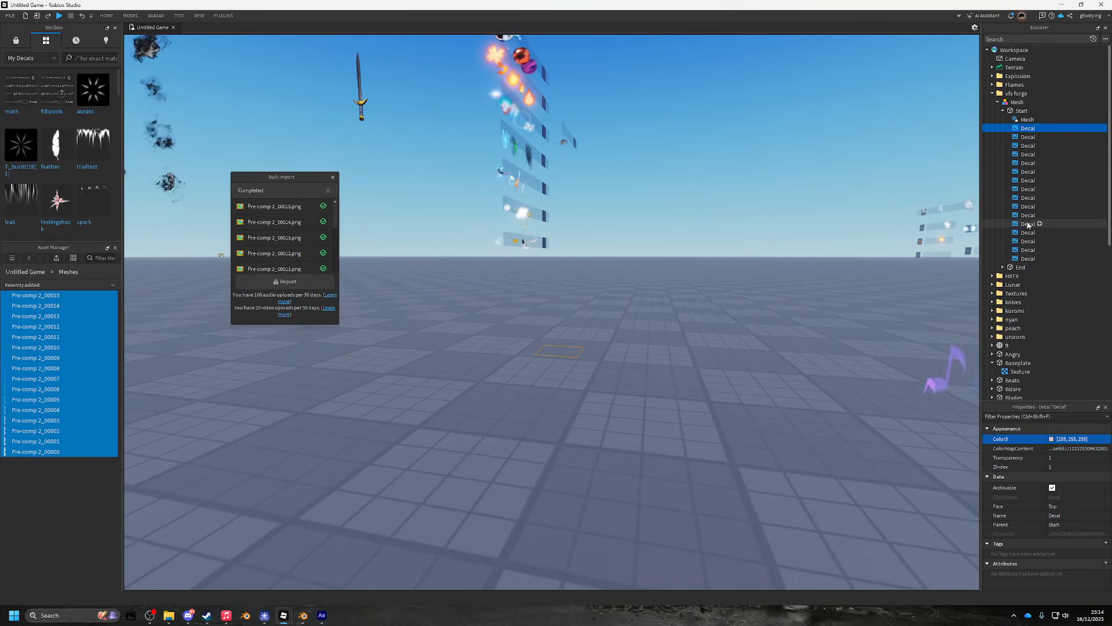
{"action": "left_click", "coordinate": [1025, 258], "text": "shift"}
{"action": "right_click", "coordinate": [1021, 268]}
{"action": "left_click", "coordinate": [1027, 292]}
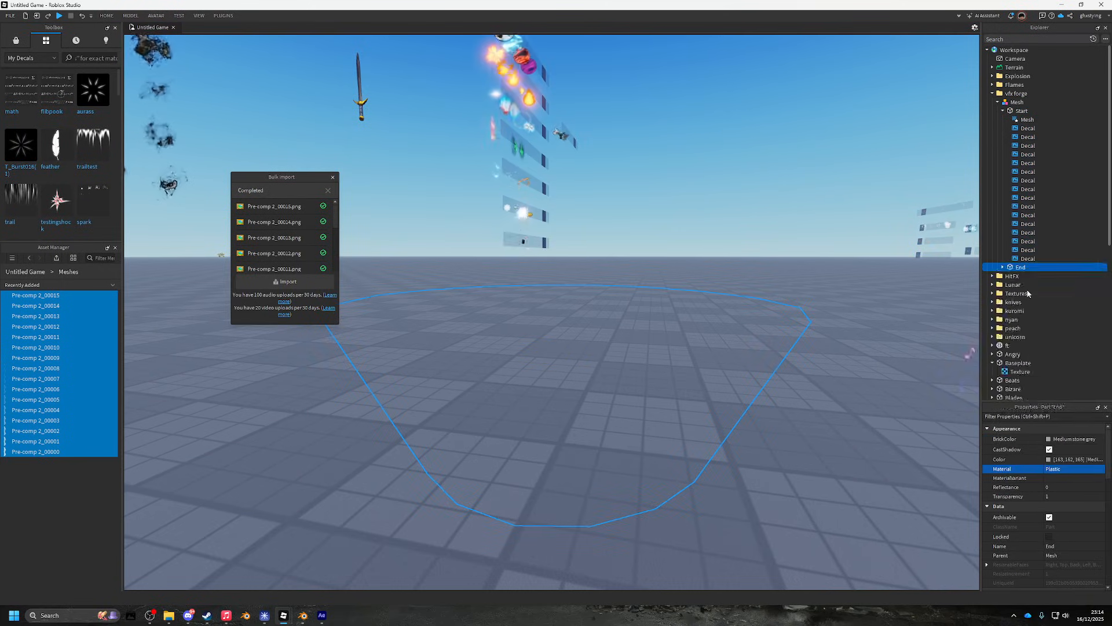
{"action": "scroll", "coordinate": [1065, 166], "scroll_direction": "up", "scroll_amount": 7}
{"action": "left_click", "coordinate": [1004, 232]}
{"action": "scroll", "coordinate": [1004, 232], "scroll_direction": "up", "scroll_amount": 2}
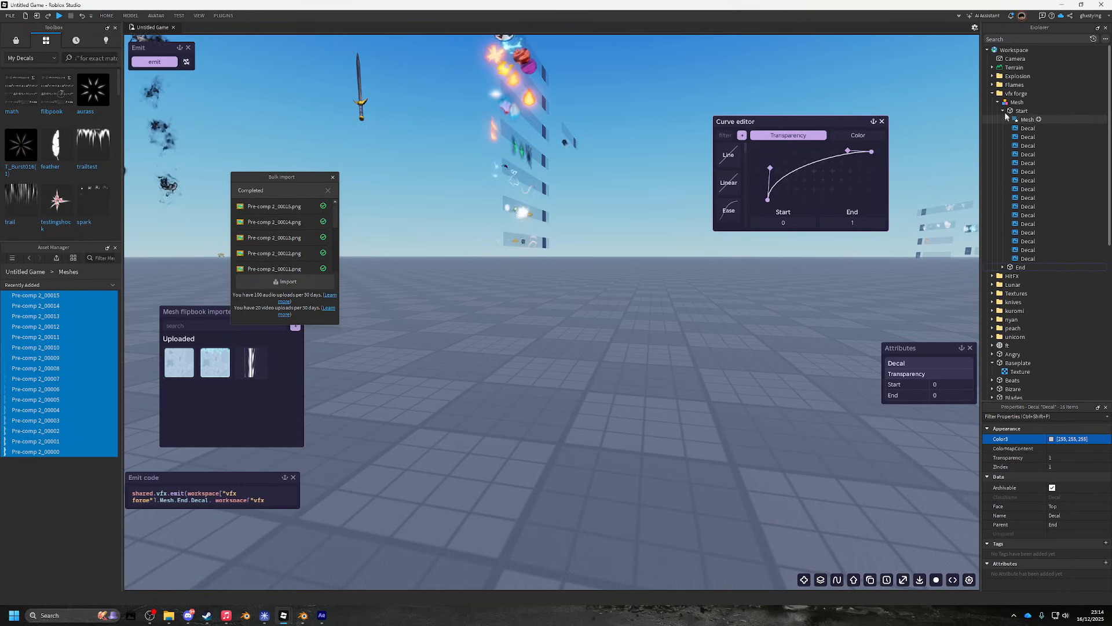
{"action": "left_click", "coordinate": [1003, 110]}
{"action": "left_click", "coordinate": [1017, 102]}
{"action": "left_click", "coordinate": [154, 104]}
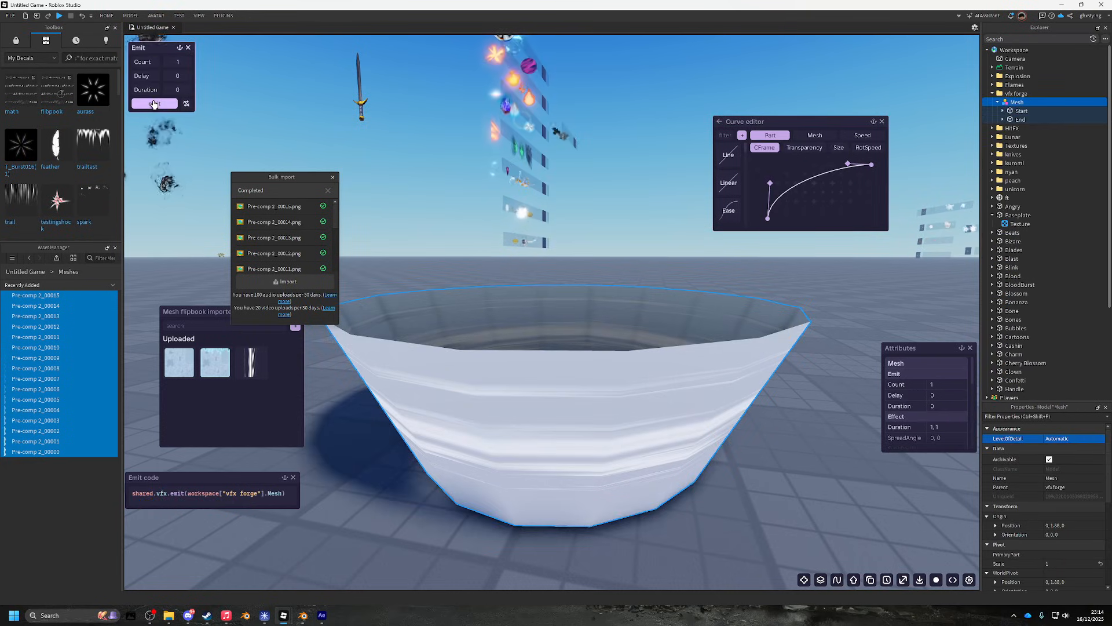
- Check the Mesh part's transparency curve and emit the effect several times
{"action": "left_click", "coordinate": [153, 104]}
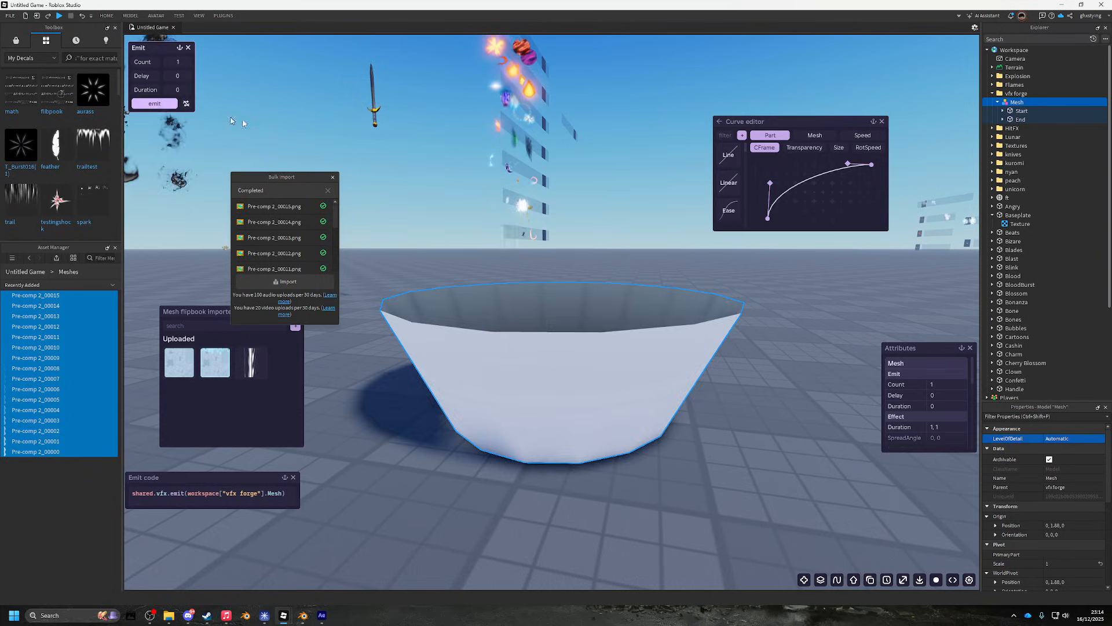
{"action": "left_click", "coordinate": [804, 148]}
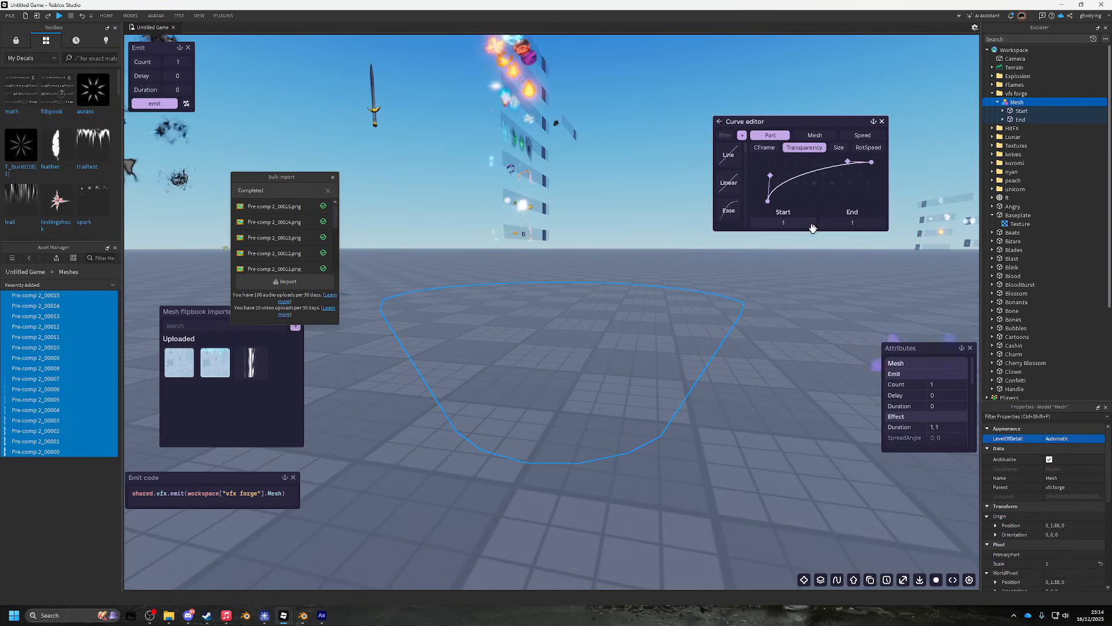
{"action": "left_click", "coordinate": [148, 104]}
{"action": "left_click", "coordinate": [148, 105]}
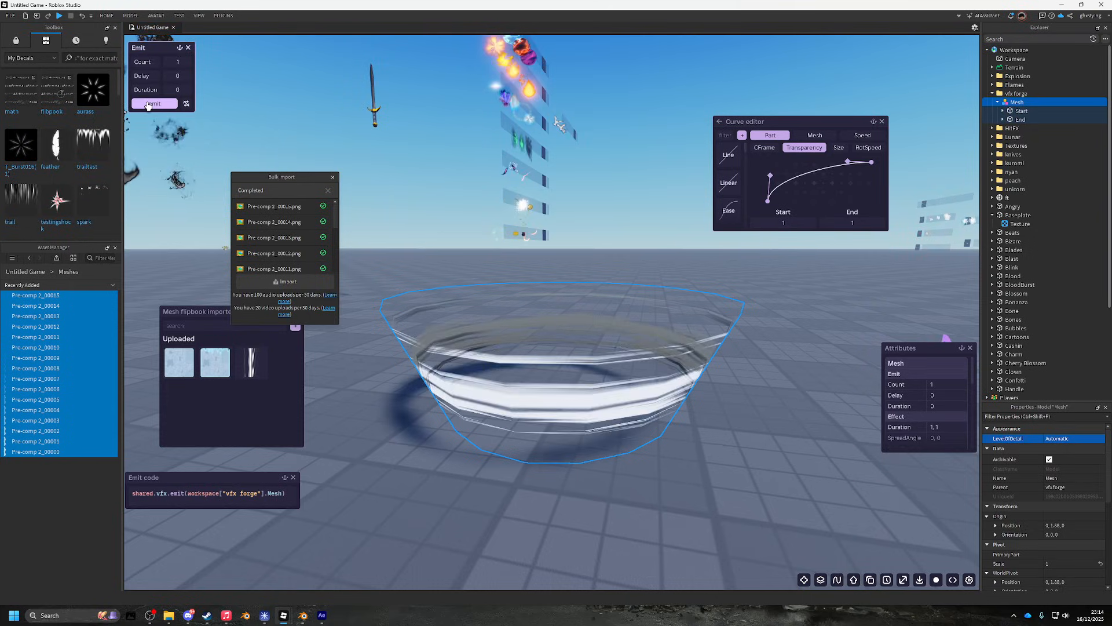
{"action": "left_click", "coordinate": [148, 105]}
{"action": "left_click", "coordinate": [148, 104]}
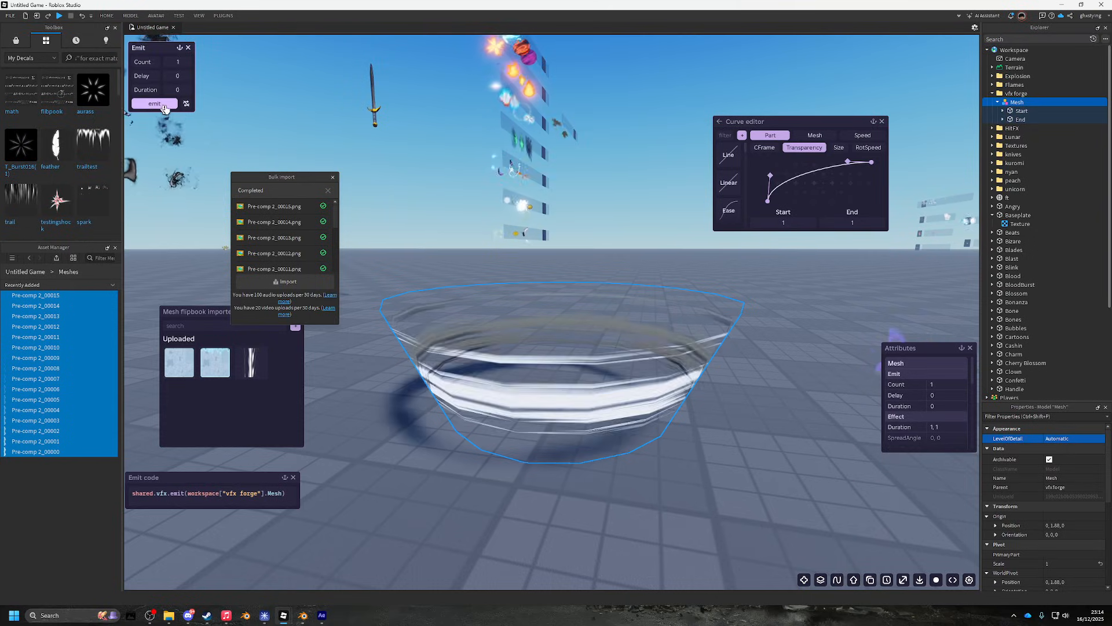
- Set the Decal Transparency curve Start and End to 0 and replay the effect
{"action": "left_click", "coordinate": [719, 122]}
{"action": "left_click", "coordinate": [818, 162]}
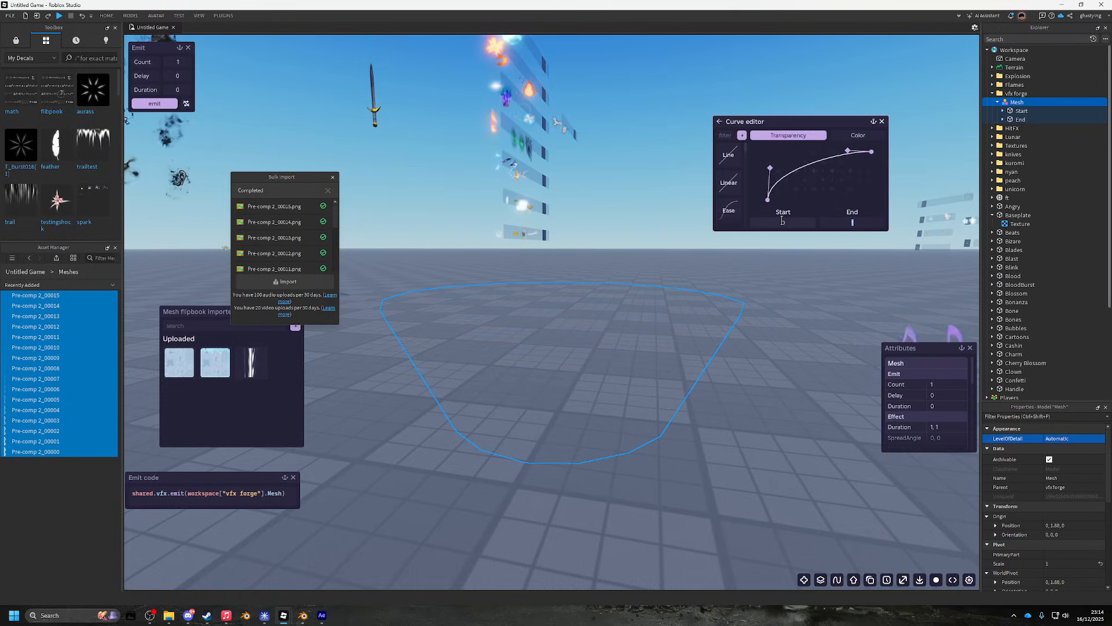
{"action": "left_click", "coordinate": [169, 106]}
{"action": "left_click", "coordinate": [169, 106]}
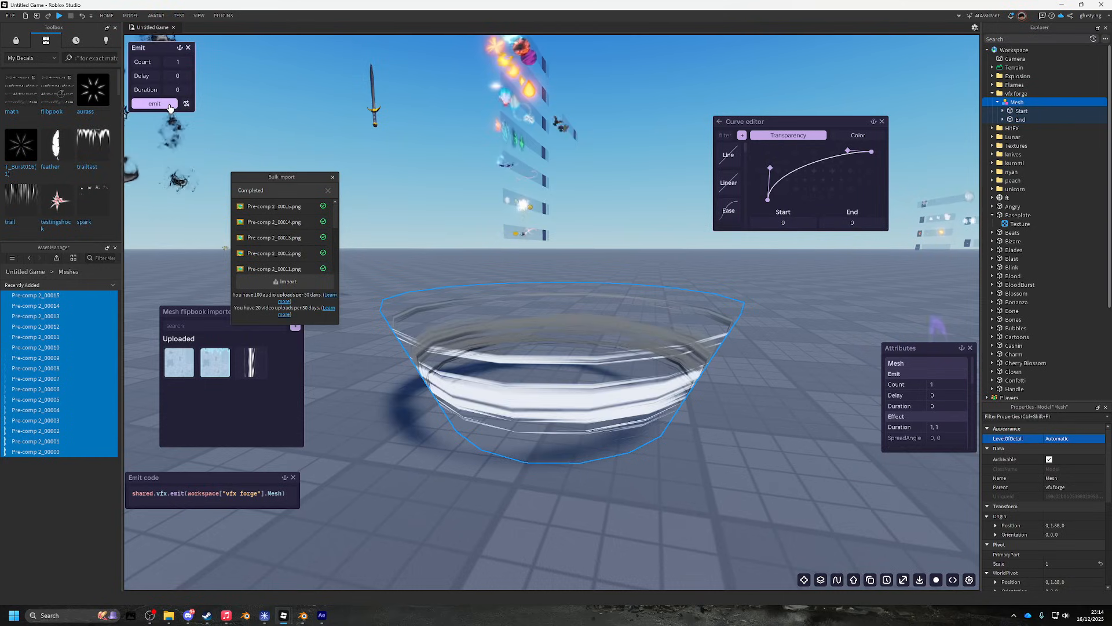
{"action": "left_click", "coordinate": [168, 106]}
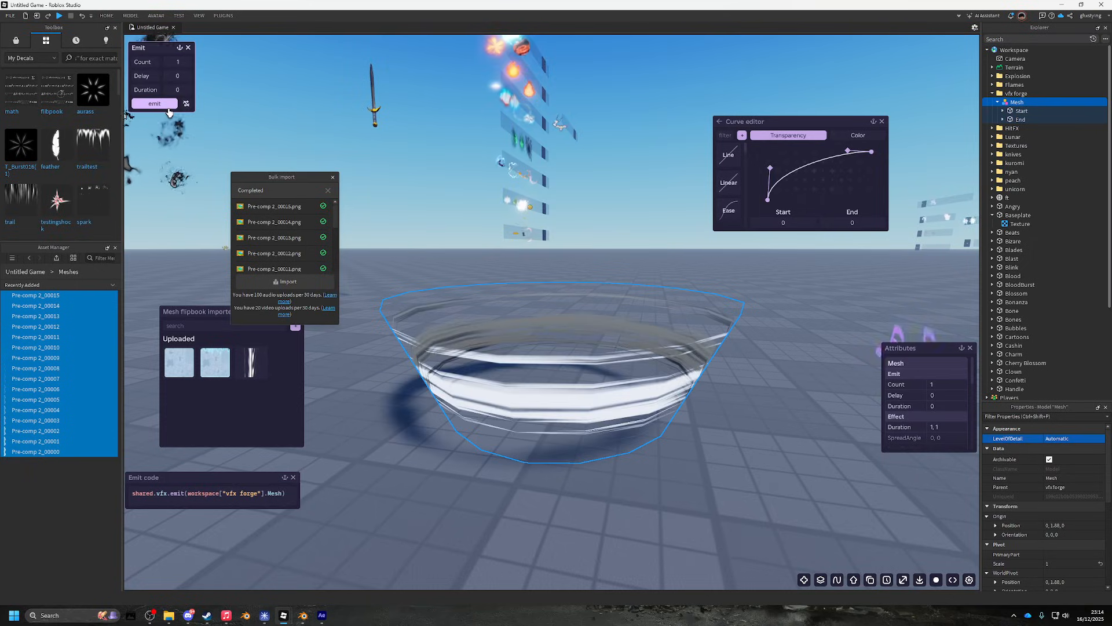
{"action": "left_click", "coordinate": [169, 106]}
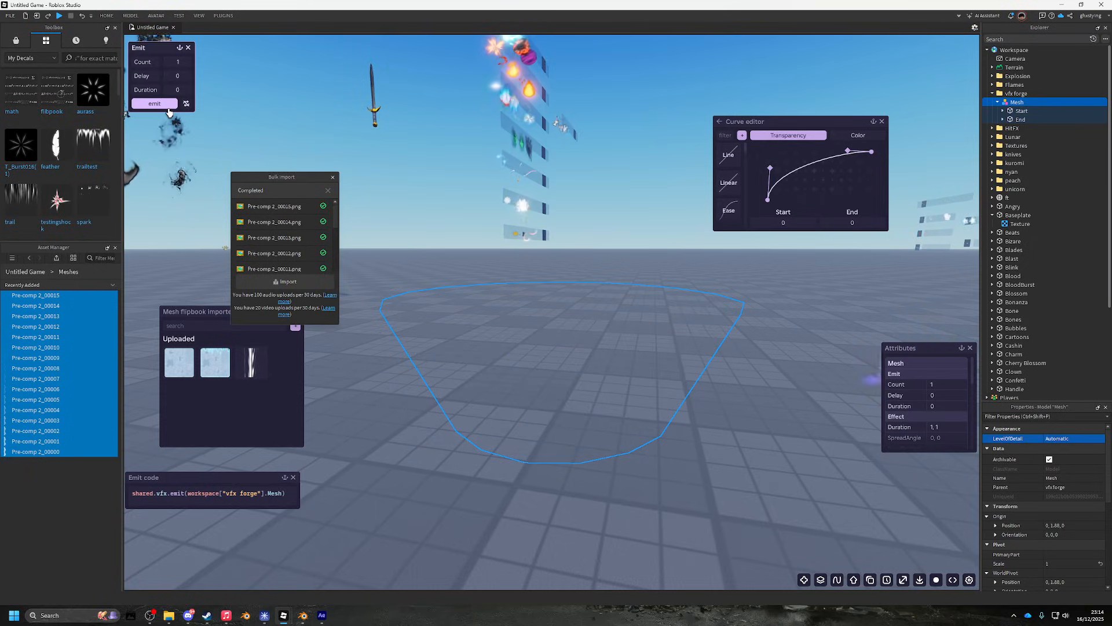
{"action": "left_click", "coordinate": [169, 106]}
{"action": "left_click", "coordinate": [168, 107]}
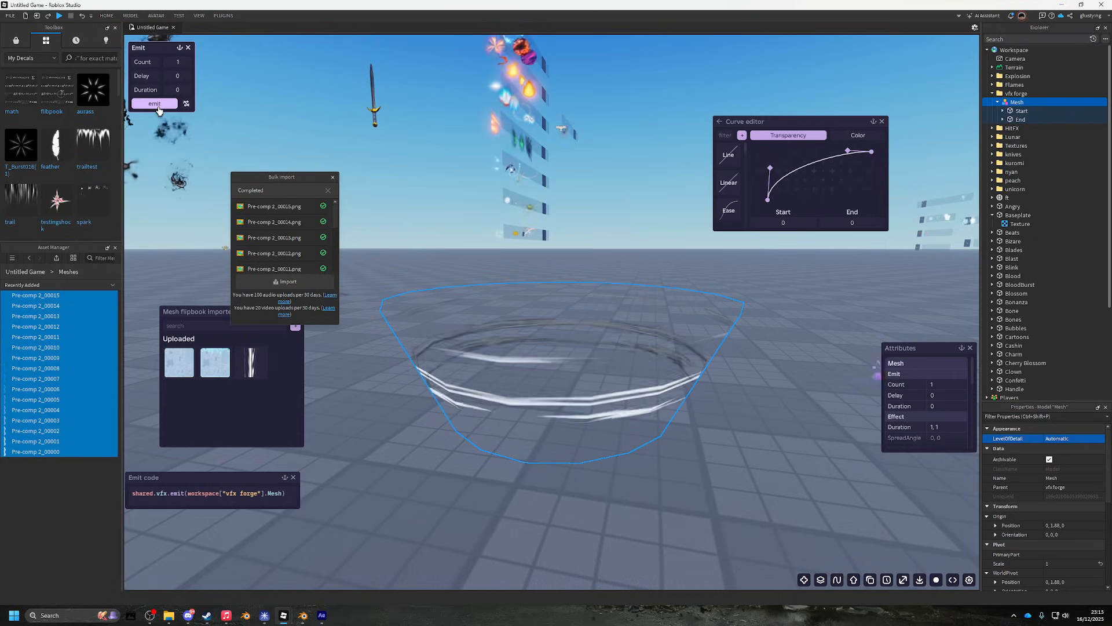
- Replay the streaky swirl from several camera angles around the bowl
{"action": "key", "text": "a"}
{"action": "left_click", "coordinate": [161, 112]}
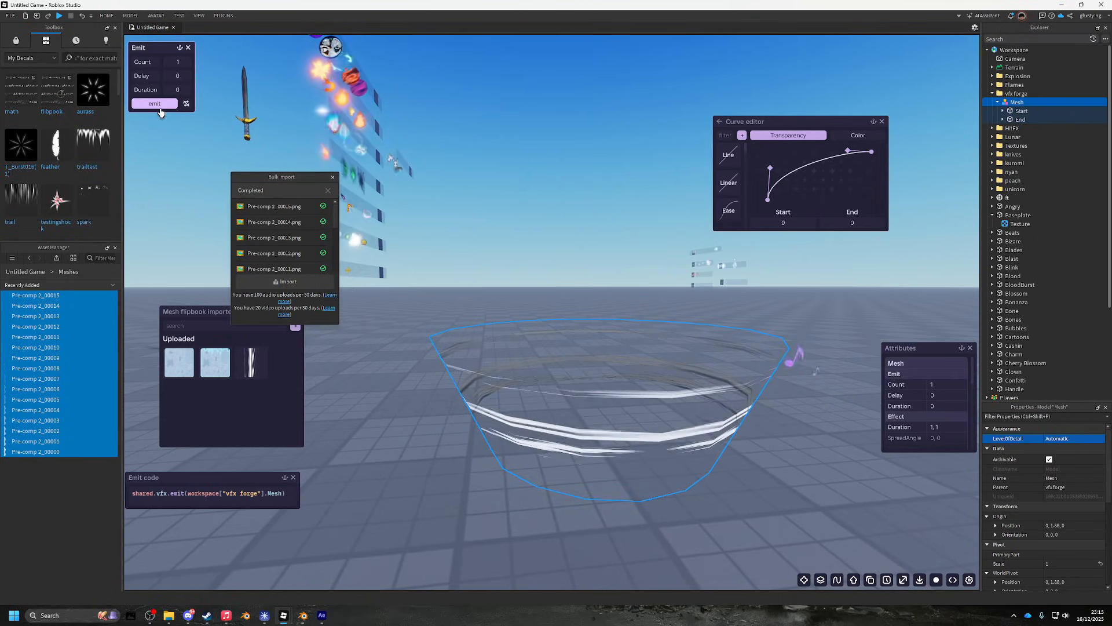
{"action": "key", "text": "w"}
{"action": "left_click", "coordinate": [161, 111]}
{"action": "key", "text": "s"}
{"action": "key", "text": "w"}
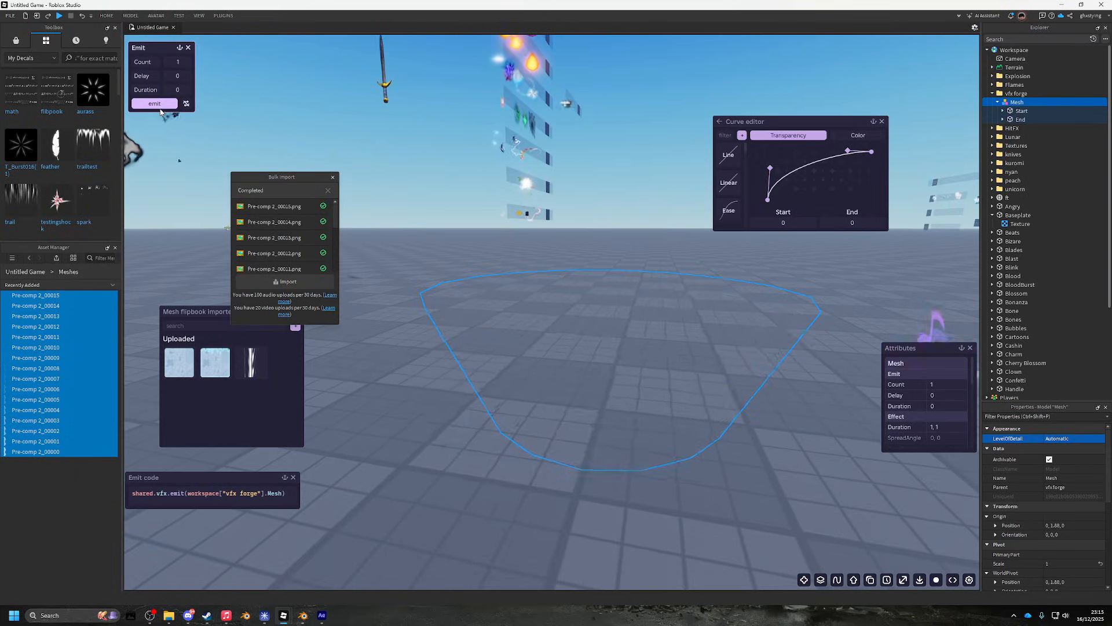
{"action": "left_click", "coordinate": [161, 111]}
{"action": "left_click", "coordinate": [161, 112]}
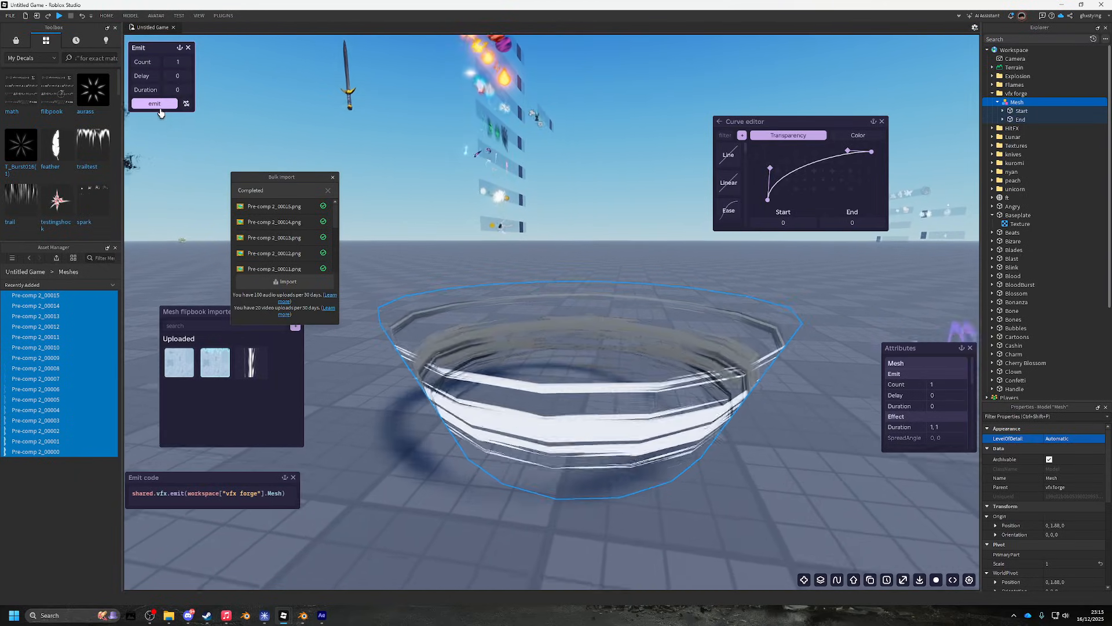
{"action": "key", "text": "q"}
{"action": "left_click", "coordinate": [161, 112]}
{"action": "key", "text": "e"}
{"action": "left_click", "coordinate": [161, 112]}
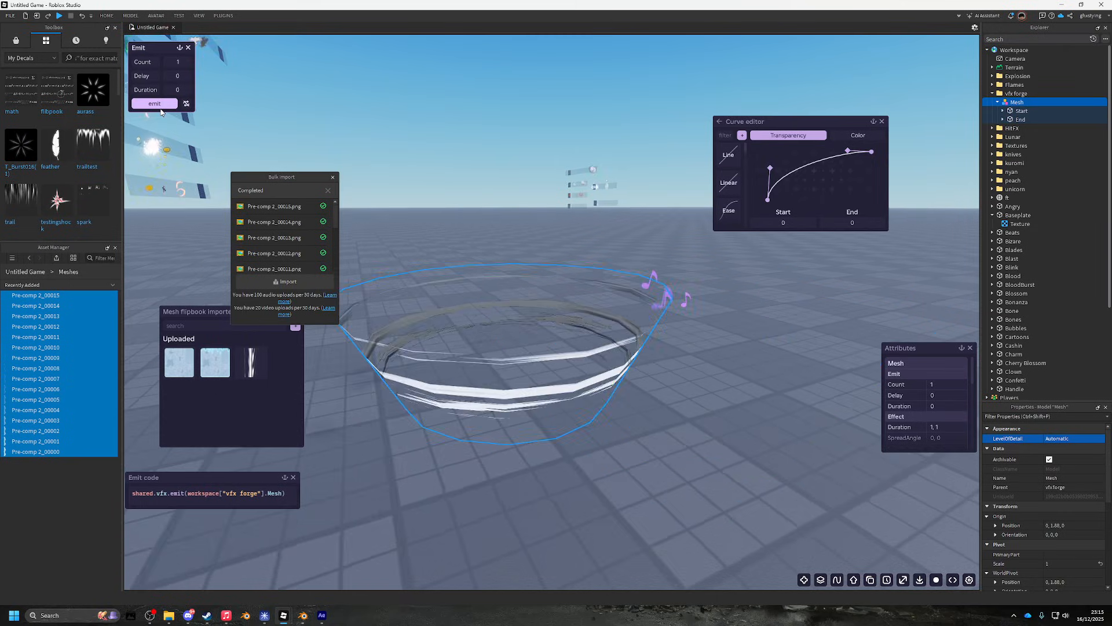
{"action": "left_click", "coordinate": [161, 112]}
{"action": "left_click", "coordinate": [161, 112]}
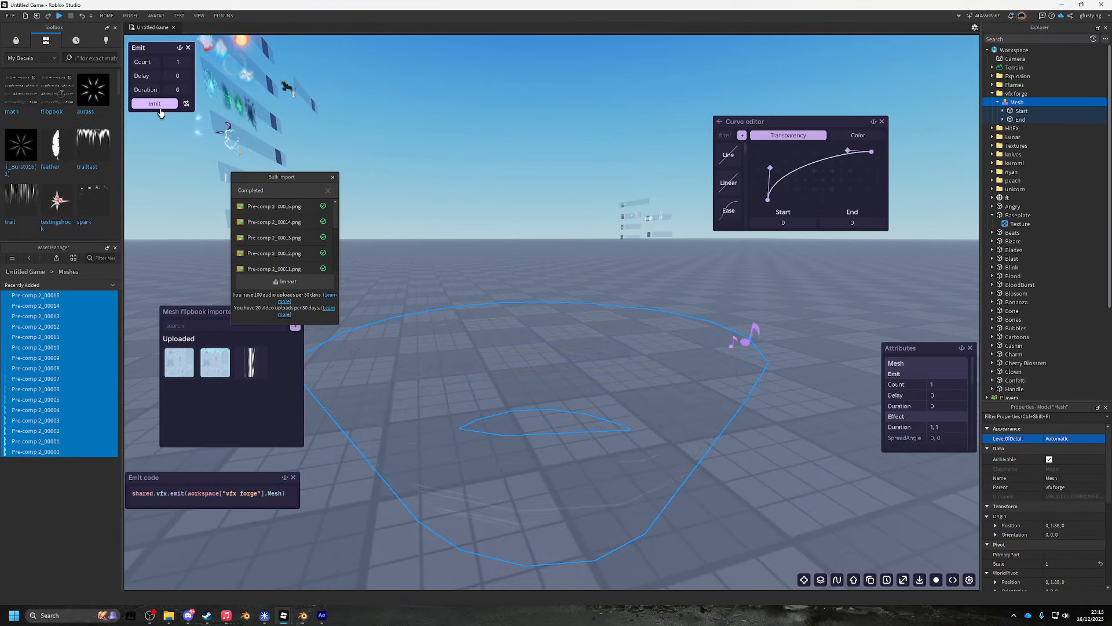
{"action": "left_click", "coordinate": [161, 112]}
{"action": "left_click", "coordinate": [161, 112]}
{"action": "left_click", "coordinate": [1003, 110]}
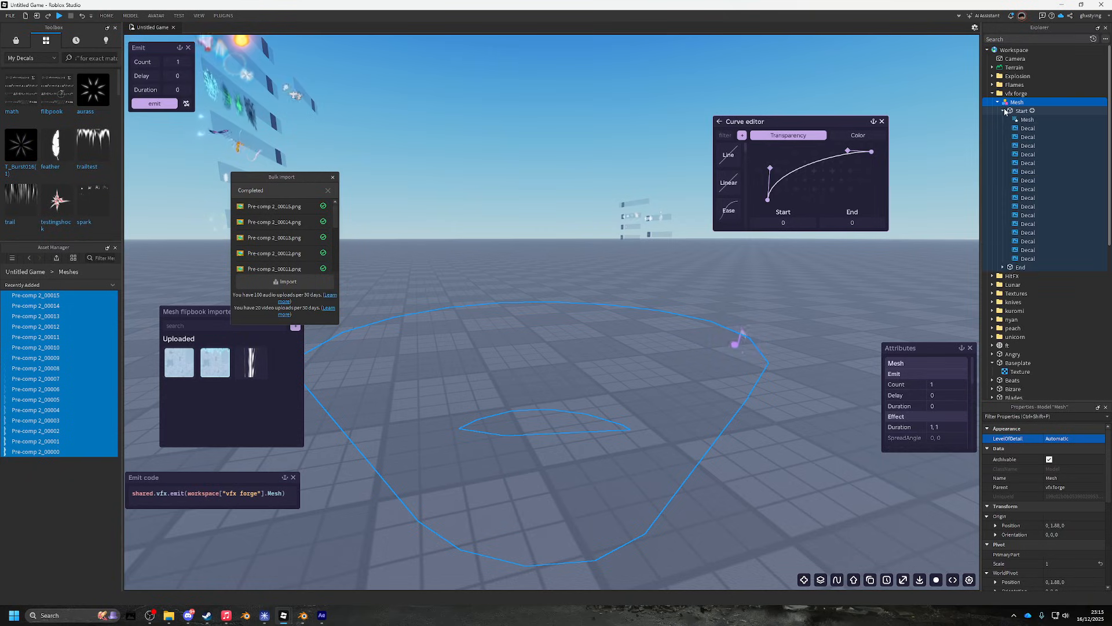
- Inspect the first Start decal, then reselect Mesh and emit the swirl effect
{"action": "left_click", "coordinate": [1023, 128]}
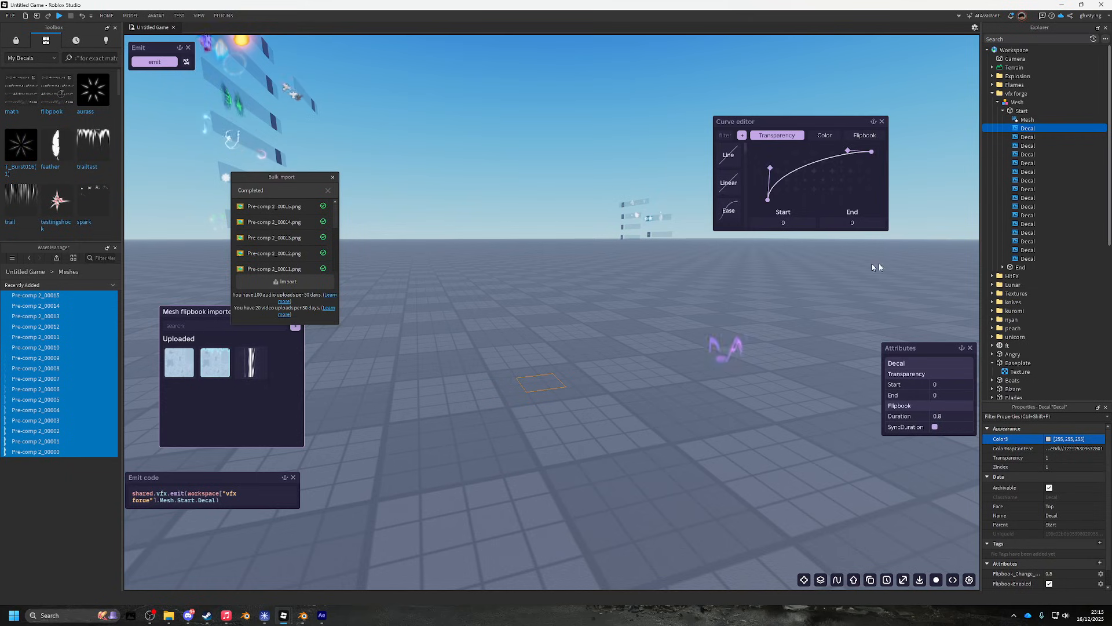
{"action": "left_click", "coordinate": [984, 103]}
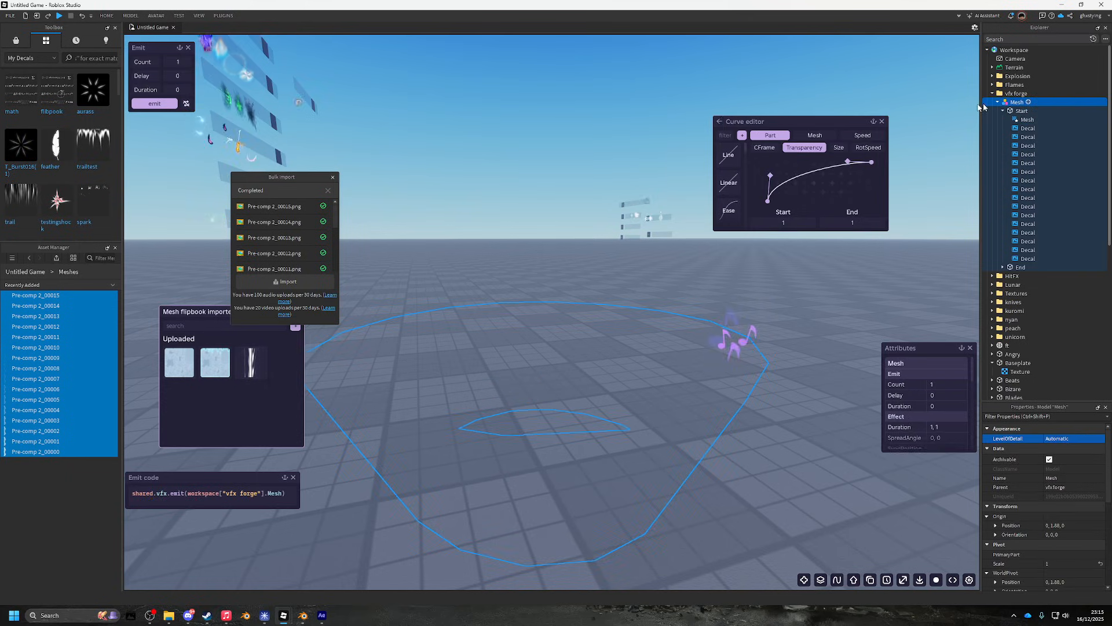
{"action": "left_click", "coordinate": [154, 105]}
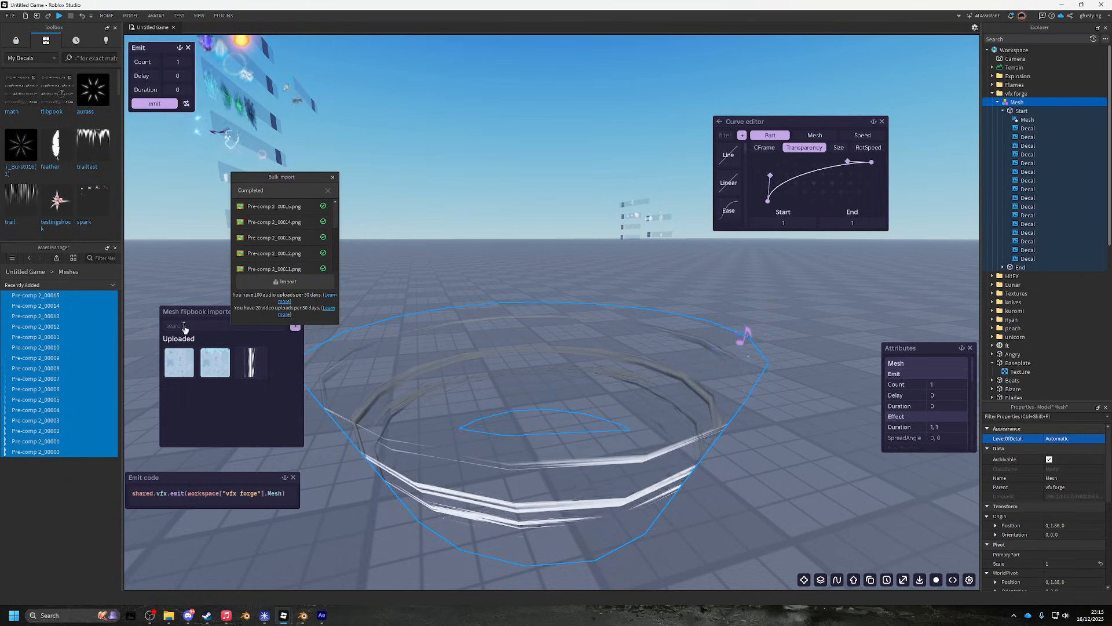
{"action": "left_click", "coordinate": [162, 105]}
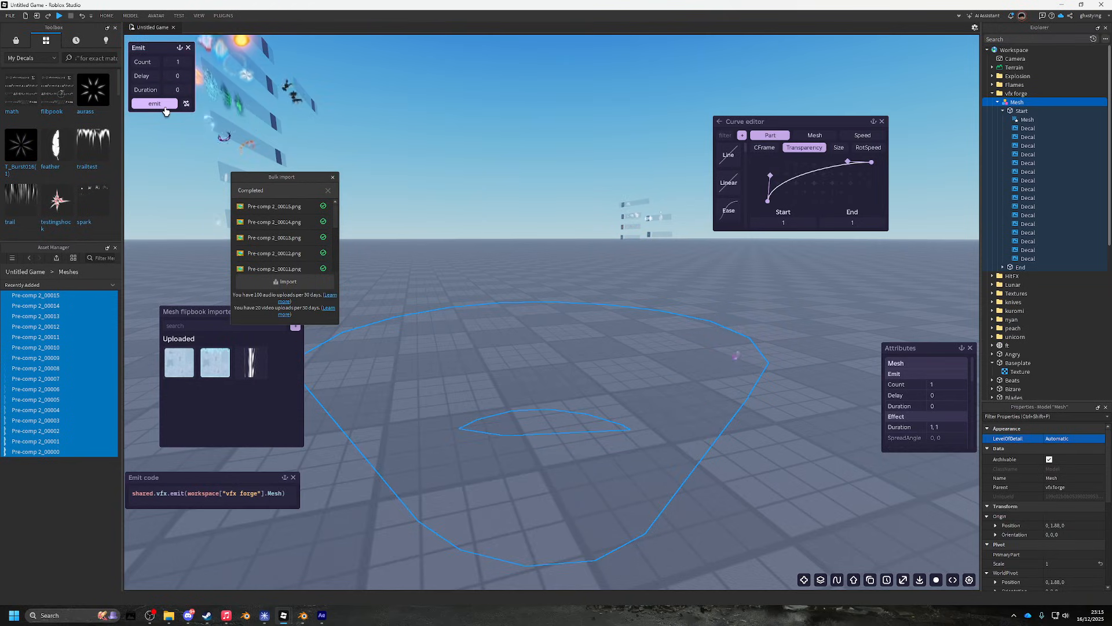
{"action": "left_click", "coordinate": [166, 107]}
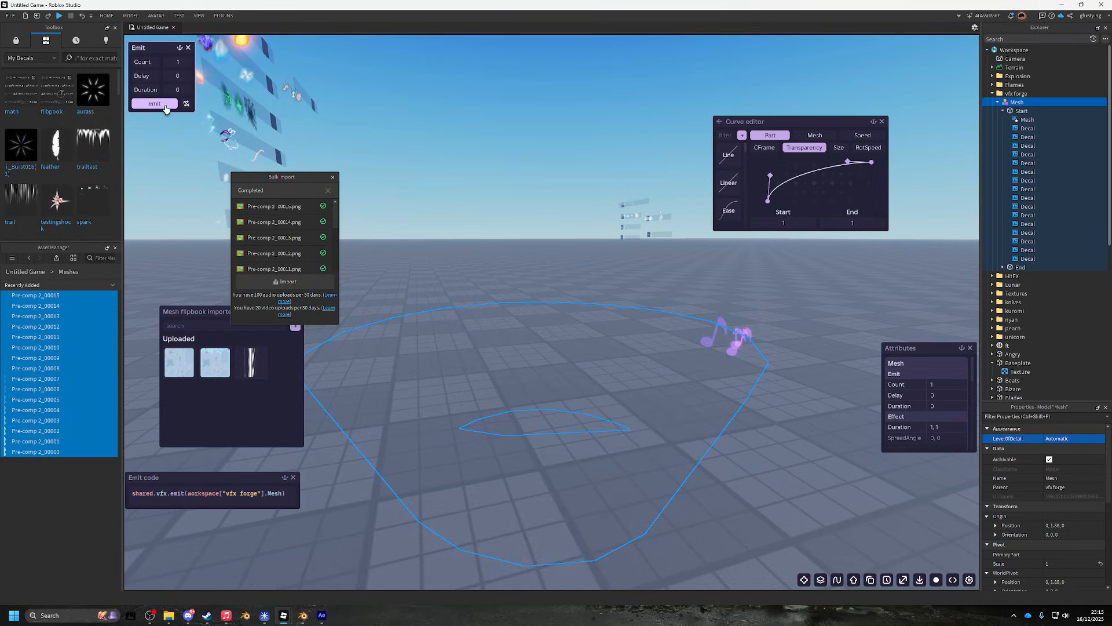
- Orbit around the bowl and replay the white swirl burst repeatedly
{"action": "right_click", "coordinate": [616, 278]}
{"action": "left_click", "coordinate": [174, 109]}
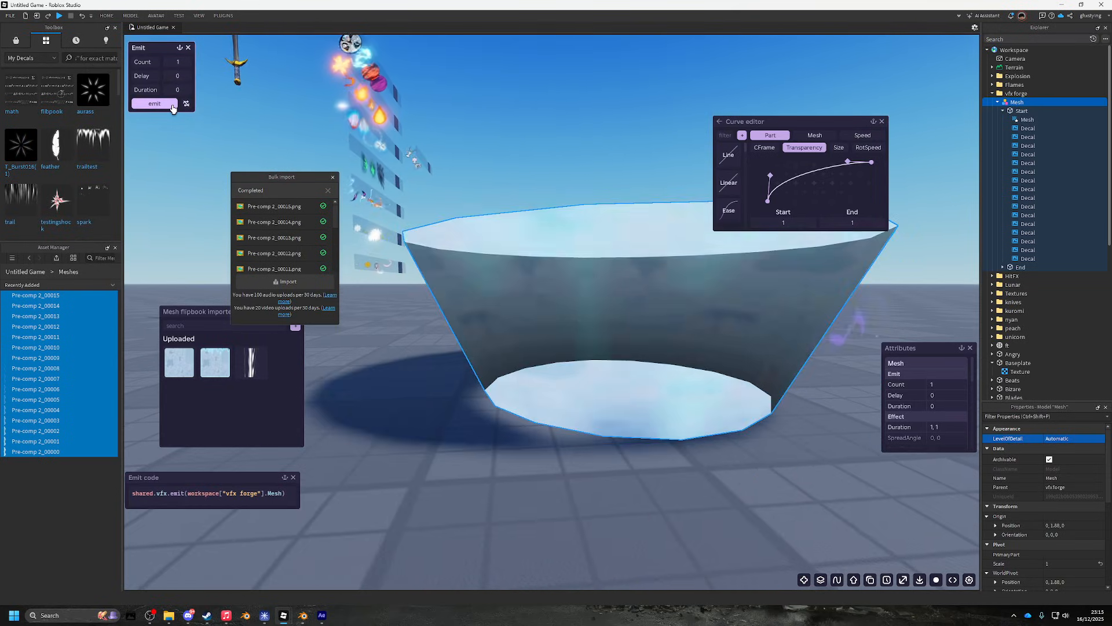
{"action": "left_click", "coordinate": [173, 109]}
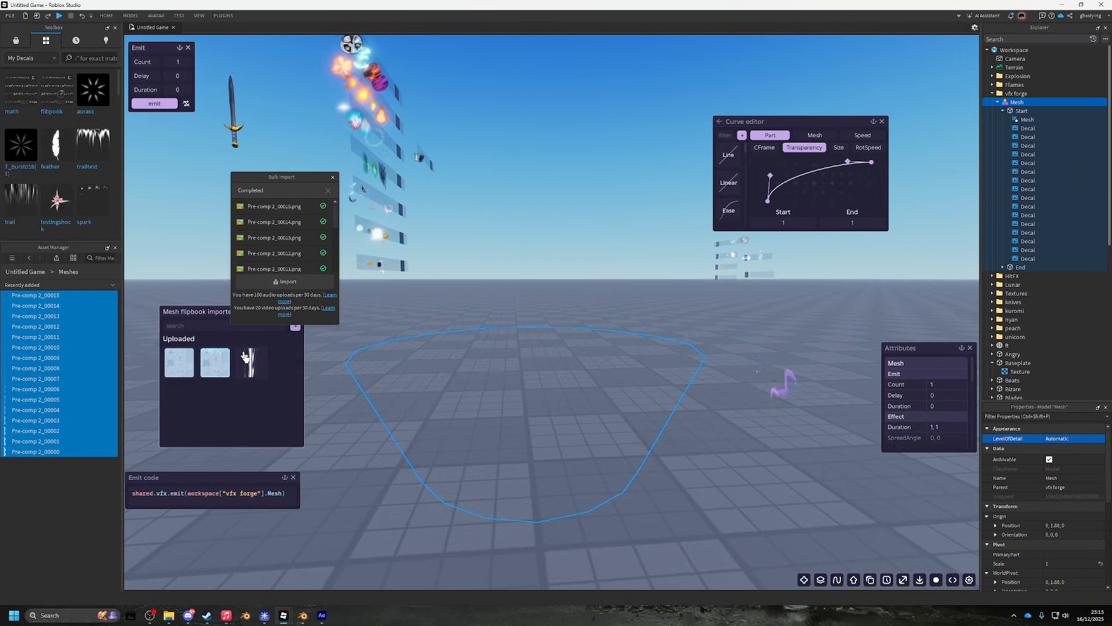
{"action": "left_click", "coordinate": [157, 106]}
{"action": "left_click", "coordinate": [158, 110]}
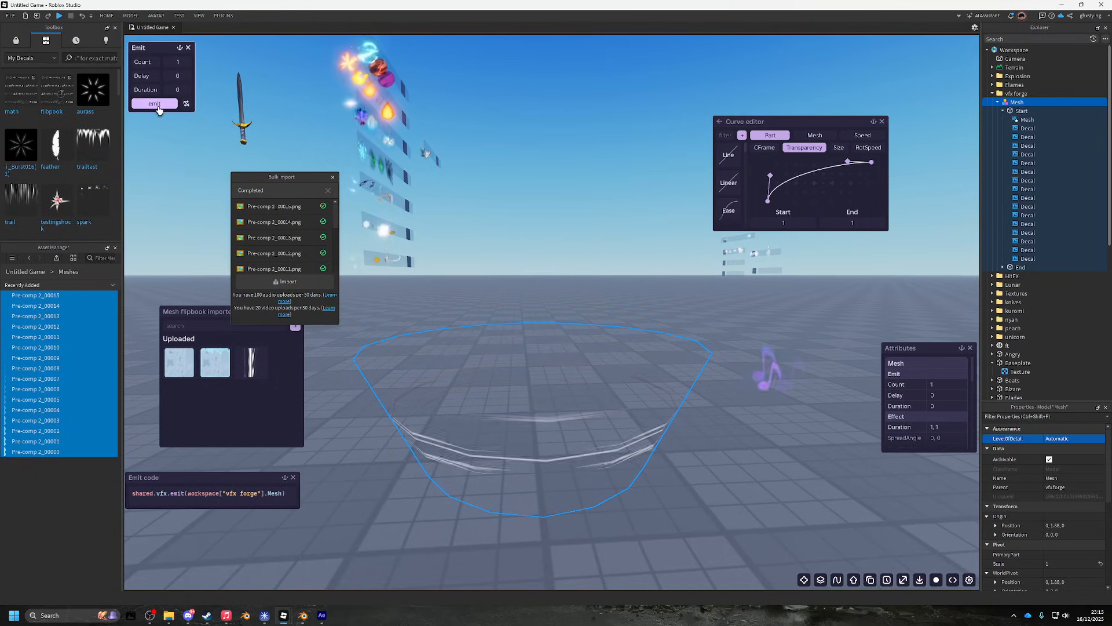
{"action": "left_click", "coordinate": [159, 109]}
{"action": "left_click", "coordinate": [158, 110]}
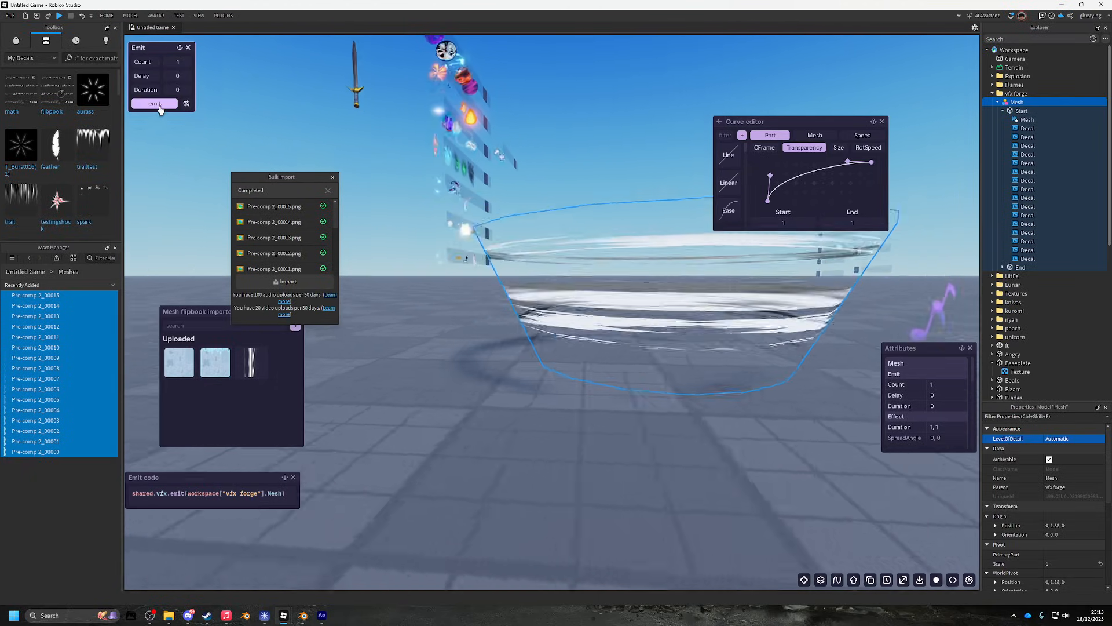
{"action": "left_click", "coordinate": [160, 110]}
{"action": "left_click", "coordinate": [160, 110]}
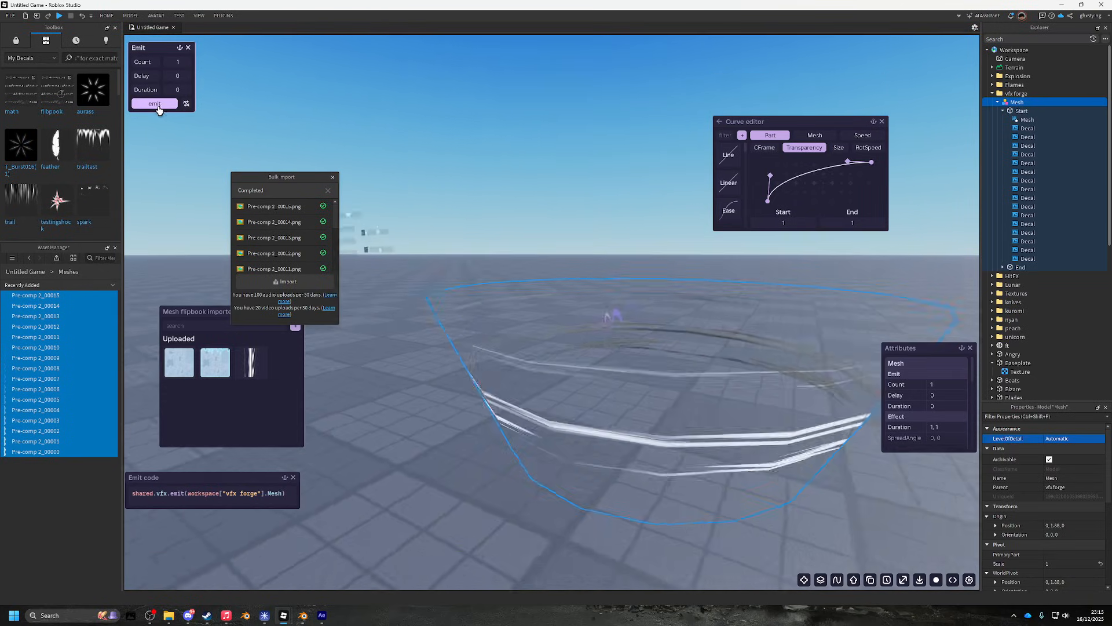
{"action": "left_click", "coordinate": [160, 110]}
{"action": "left_click", "coordinate": [159, 109]}
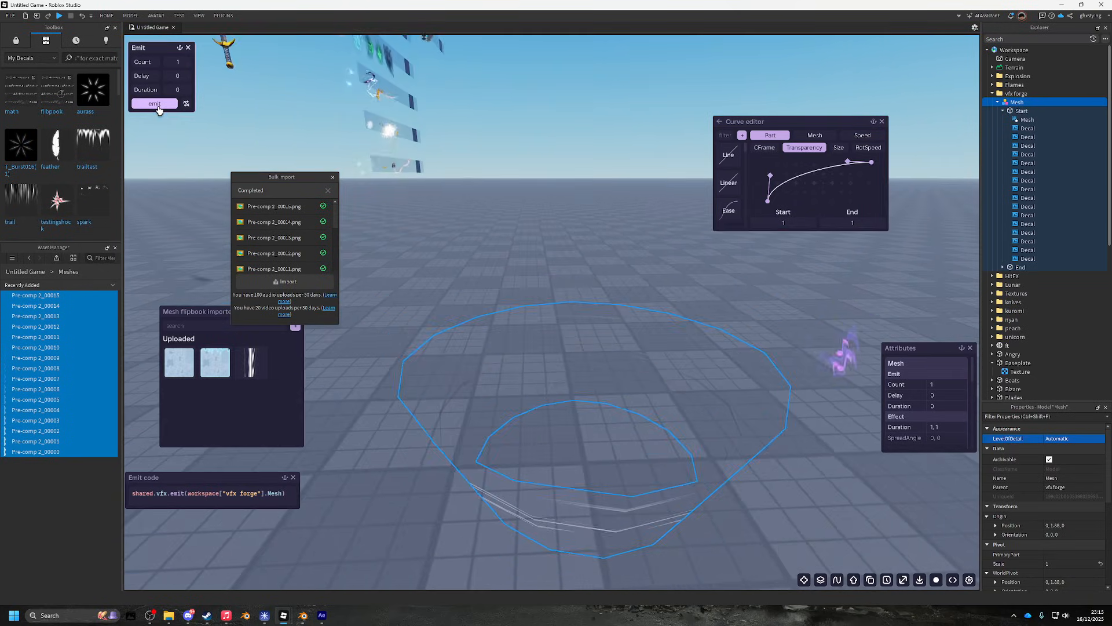
{"action": "left_click", "coordinate": [159, 109]}
{"action": "left_click", "coordinate": [159, 110]}
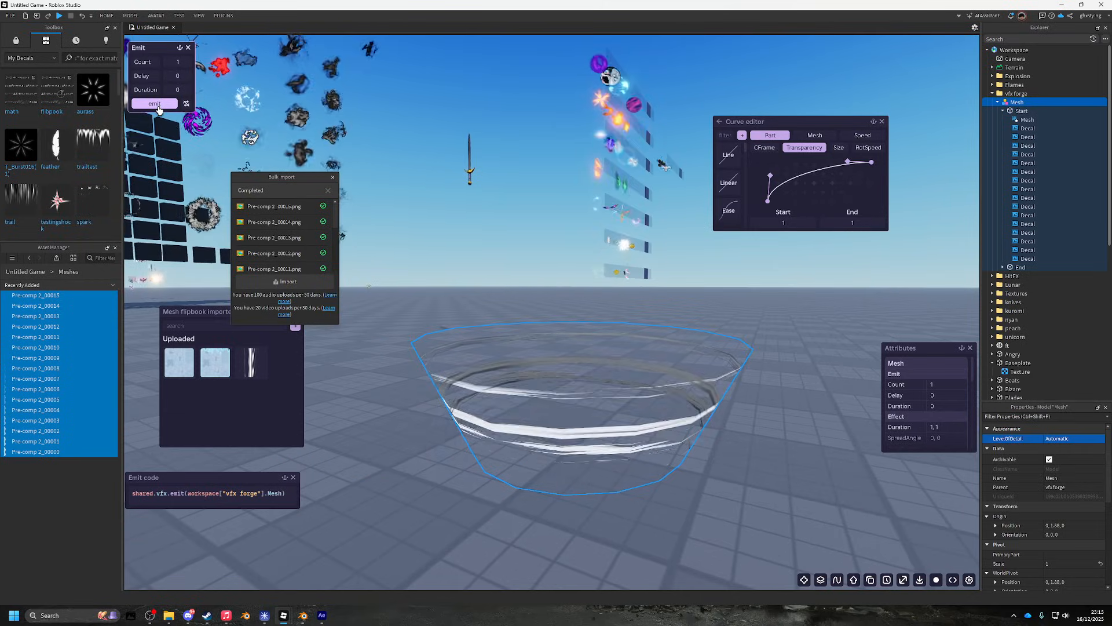
{"action": "left_click", "coordinate": [159, 110]}
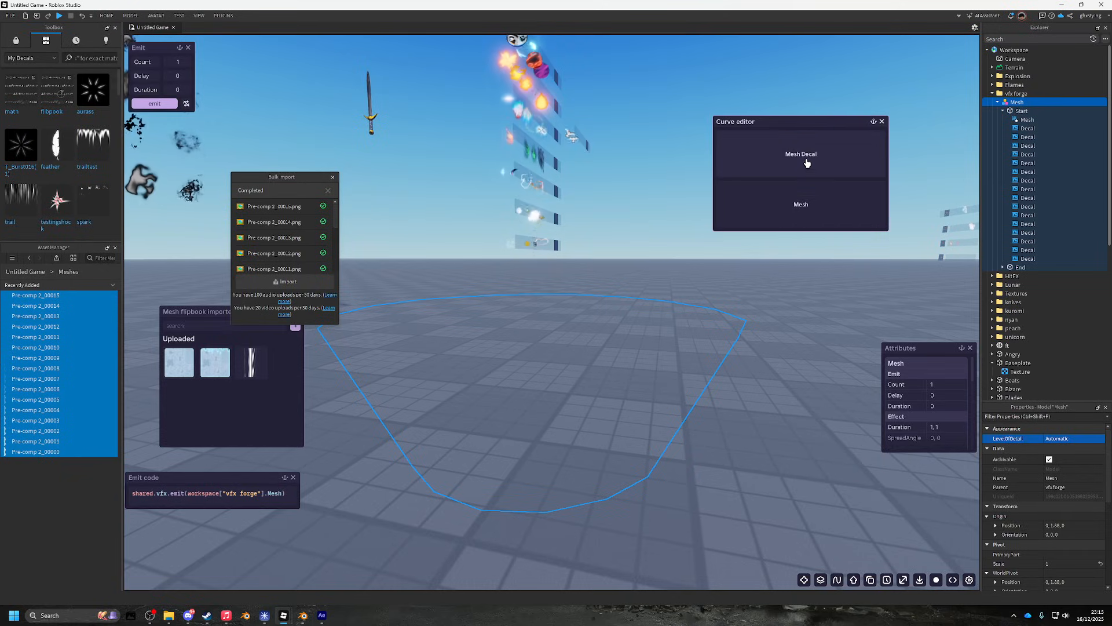
- Start the Mesh Decal transparency curve at 0.5 and test the brighter swirl burst
{"action": "left_click", "coordinate": [805, 159]}
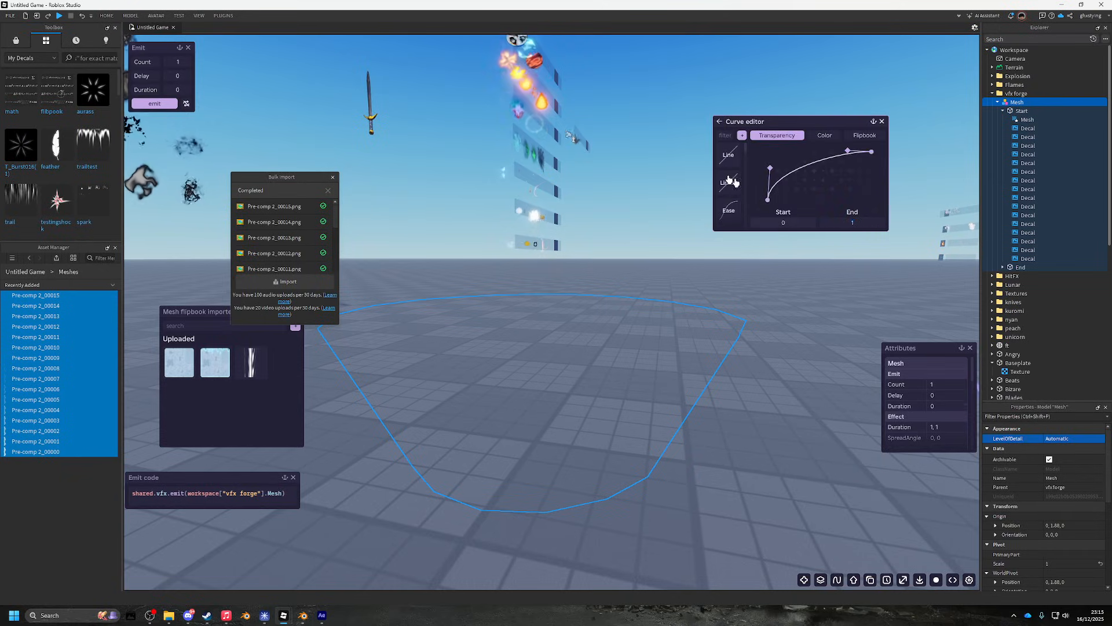
{"action": "left_click", "coordinate": [163, 109]}
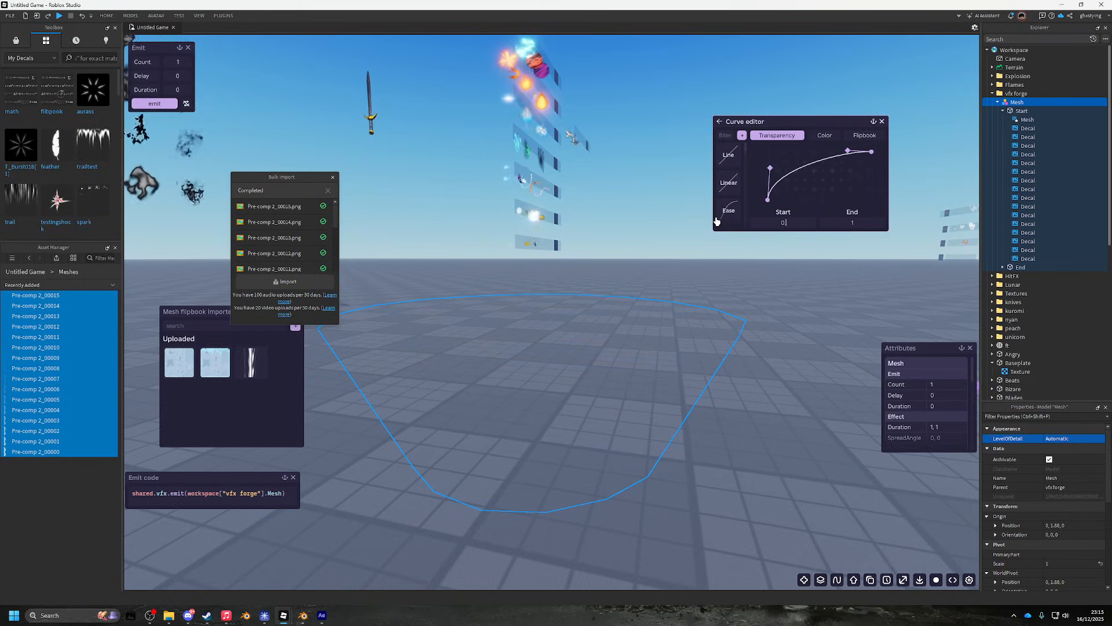
{"action": "left_click", "coordinate": [167, 104]}
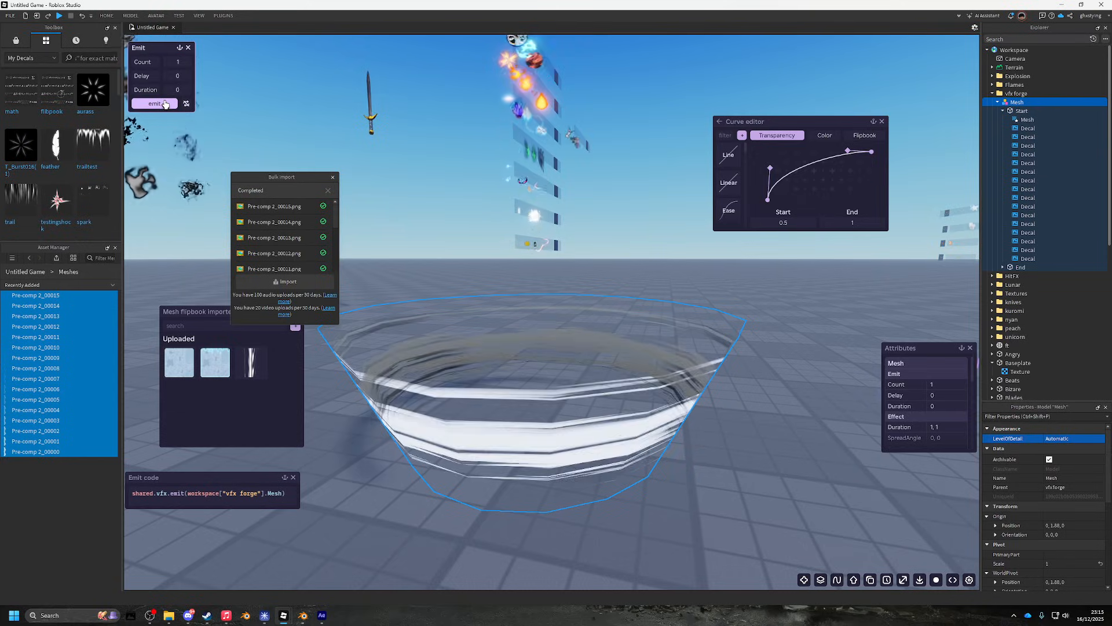
{"action": "left_click", "coordinate": [166, 104]}
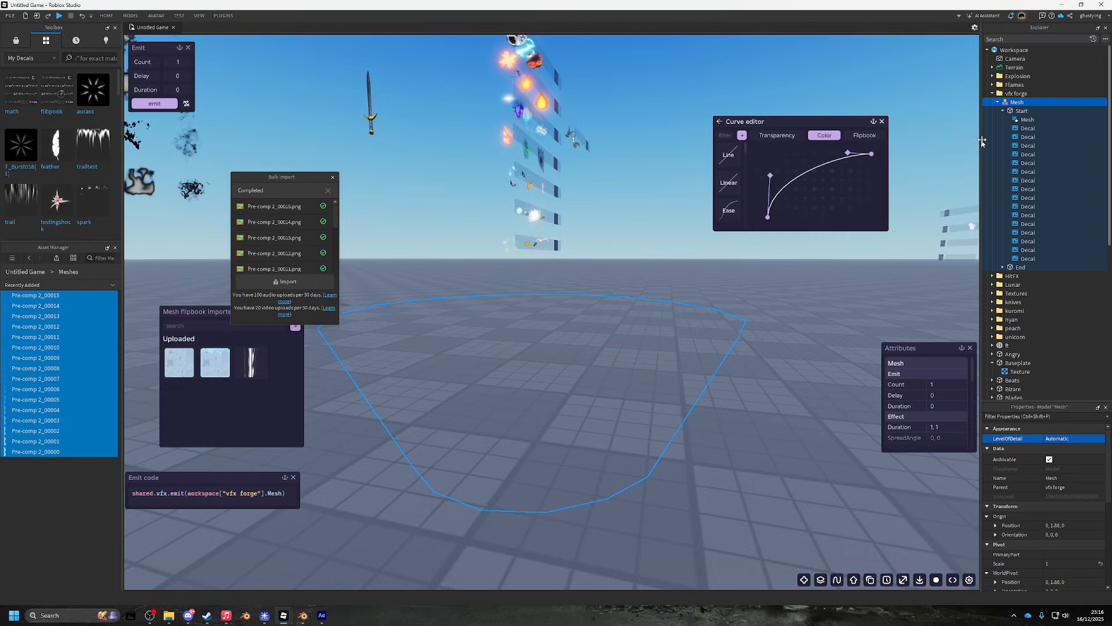
{"action": "left_click", "coordinate": [1025, 128]}
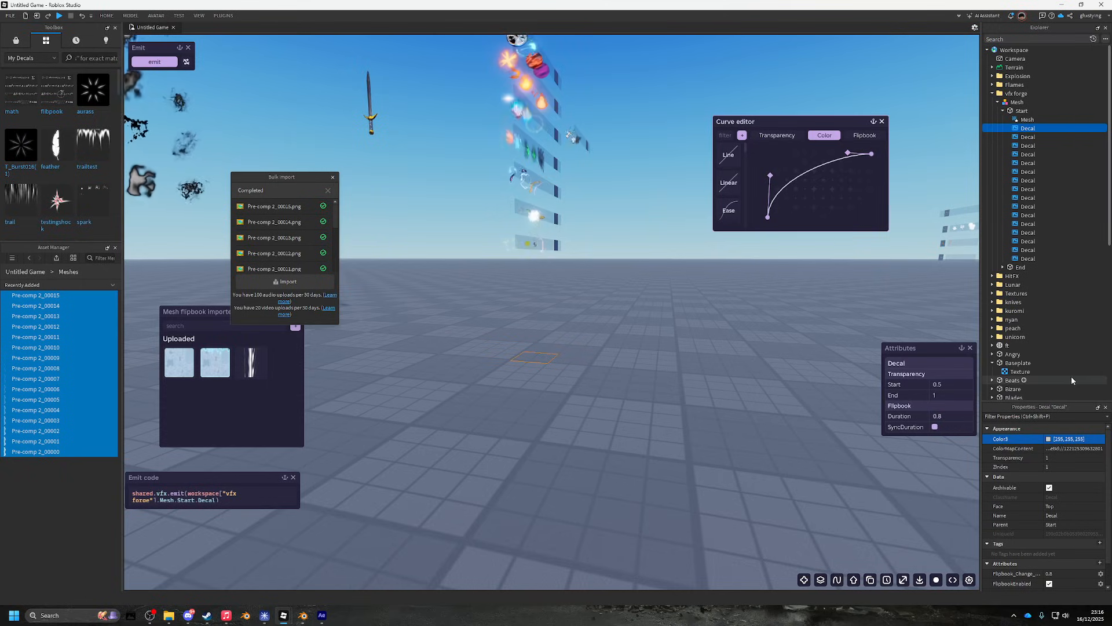
- Select all the Start decals and add all the End decals to the selection
{"action": "left_click", "coordinate": [1028, 258], "text": "shift"}
{"action": "scroll", "coordinate": [1029, 266], "scroll_direction": "down", "scroll_amount": 4}
{"action": "left_click", "coordinate": [1028, 318], "text": "ctrl+shift"}
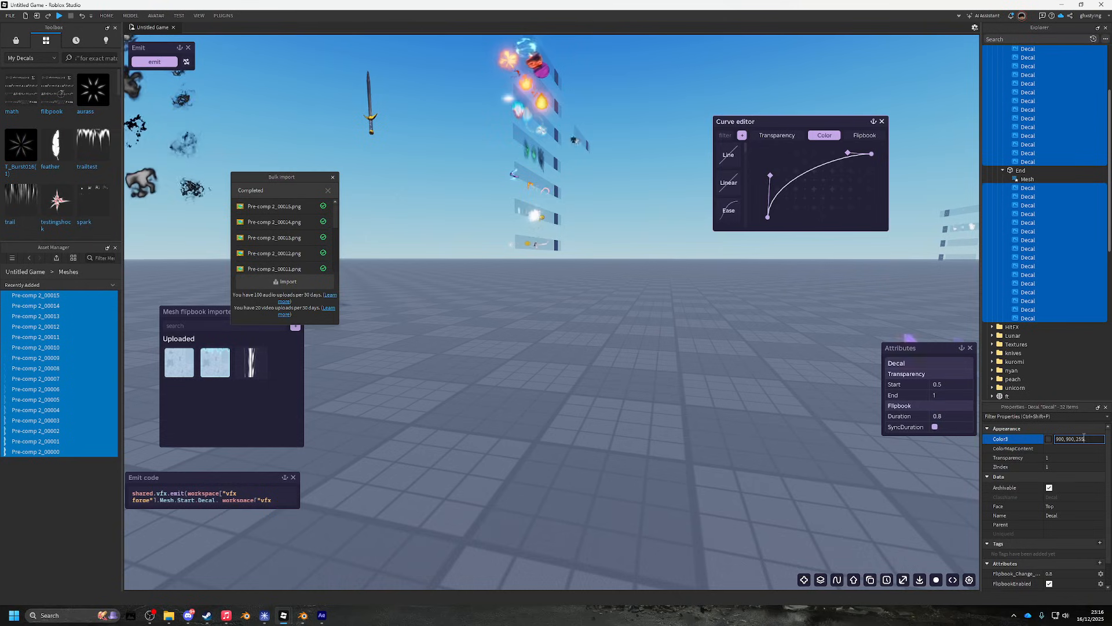
- Reselect the bowl Mesh and emit the white ring burst repeatedly from several camera angles
{"action": "scroll", "coordinate": [1041, 250], "scroll_direction": "up", "scroll_amount": 3}
{"action": "left_click", "coordinate": [1016, 101]}
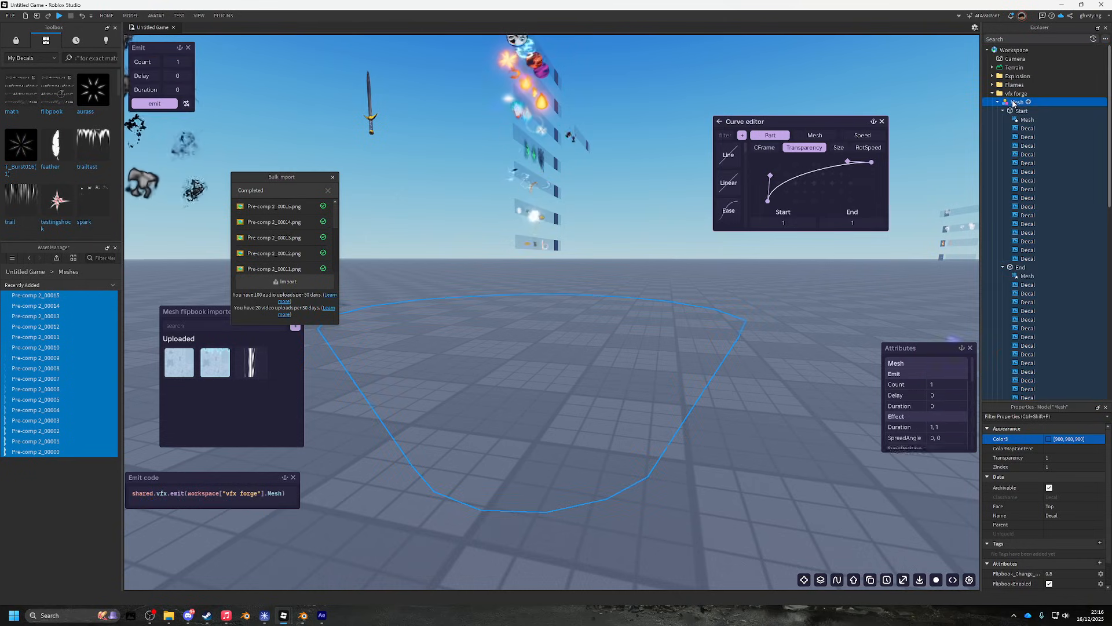
{"action": "left_click", "coordinate": [164, 106]}
{"action": "left_click", "coordinate": [166, 110]}
{"action": "key", "text": "s"}
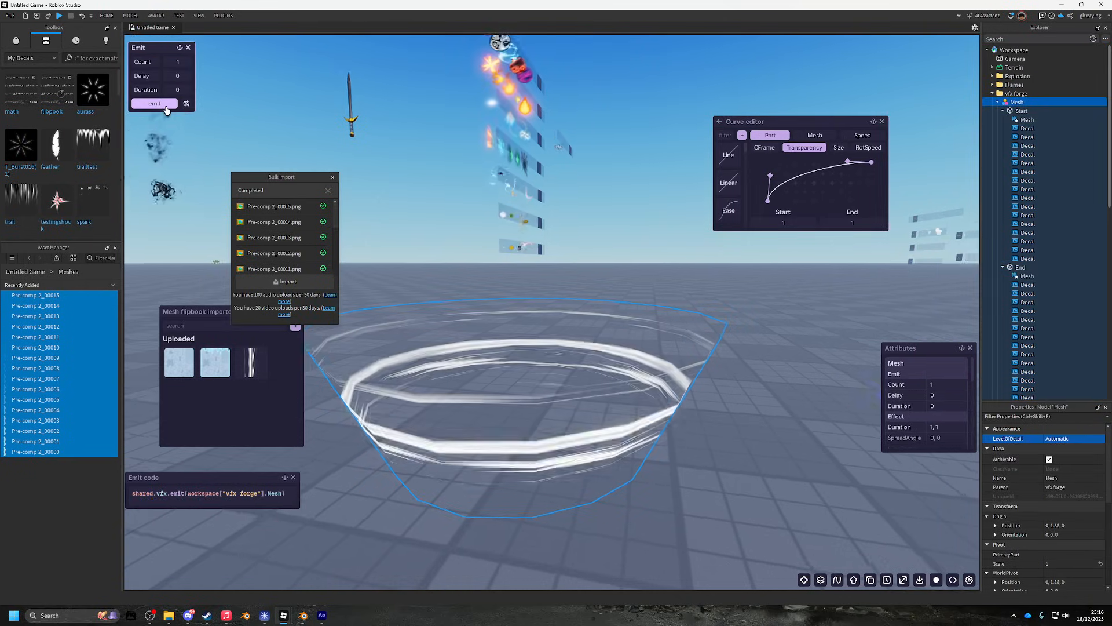
{"action": "left_click", "coordinate": [166, 110]}
{"action": "key", "text": "a"}
{"action": "left_click", "coordinate": [166, 110]}
{"action": "key", "text": "w"}
{"action": "left_click", "coordinate": [167, 110]}
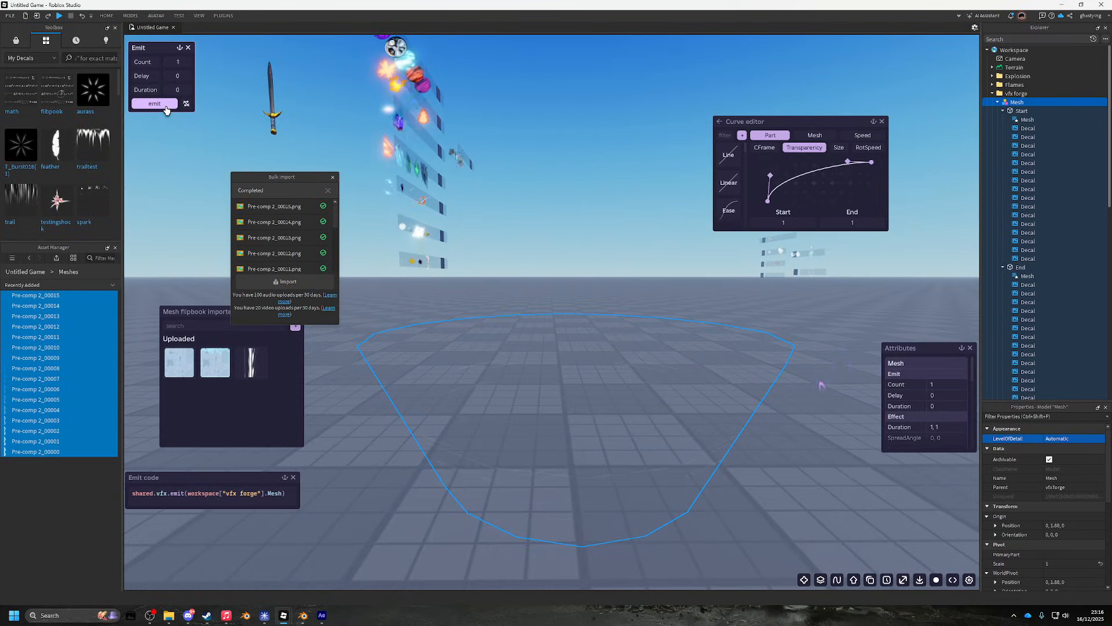
{"action": "left_click", "coordinate": [167, 110]}
- Screenshot the glowing bowl burst, then replay the white ring effect several more times
{"action": "key", "text": "Print"}
{"action": "left_click_drag", "start_coordinate": [348, 236], "coordinate": [855, 582]}
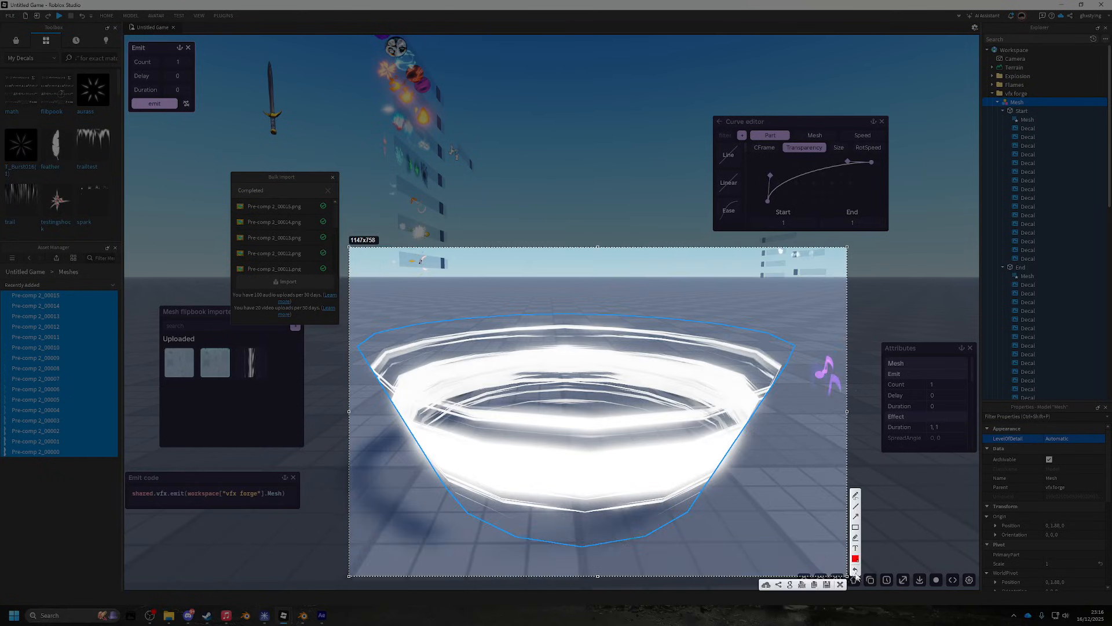
{"action": "left_click", "coordinate": [161, 107]}
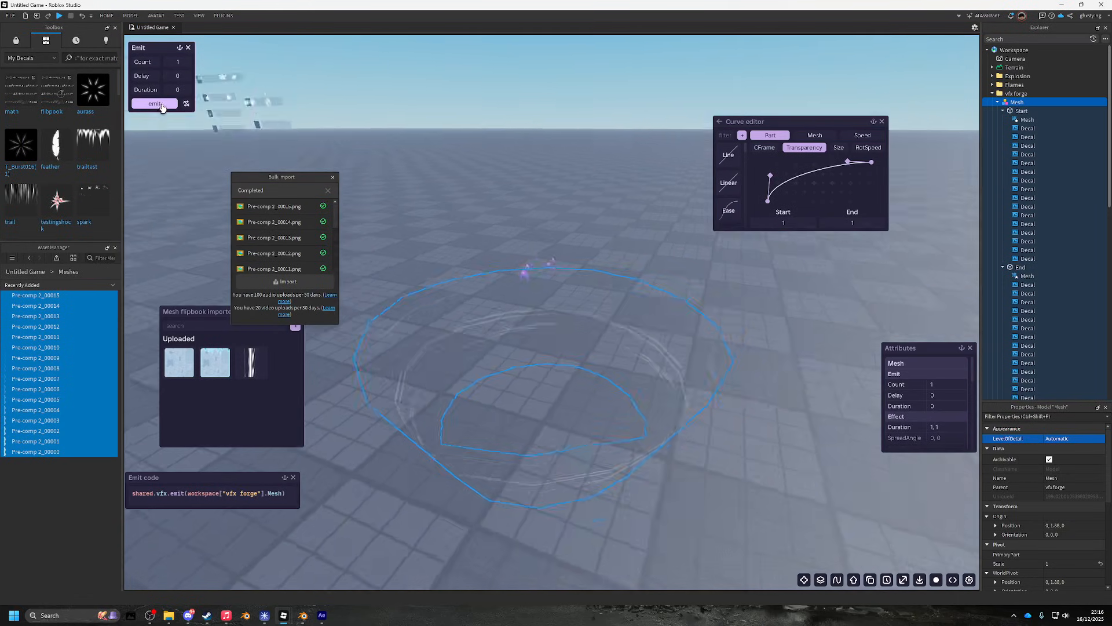
{"action": "left_click", "coordinate": [161, 106]}
{"action": "left_click", "coordinate": [161, 106]}
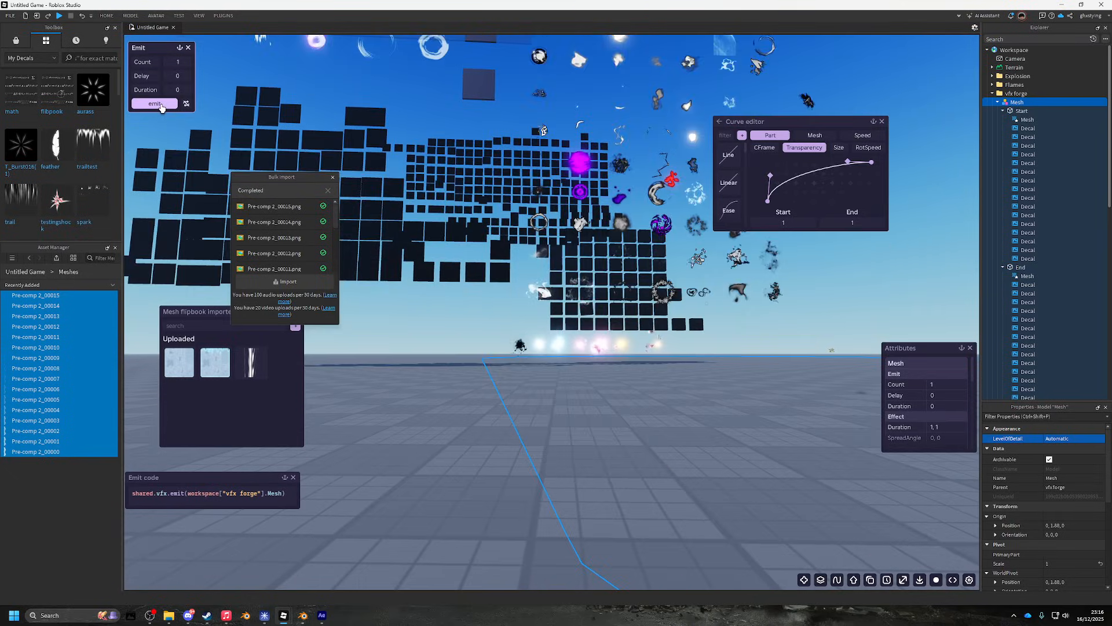
{"action": "left_click", "coordinate": [161, 106]}
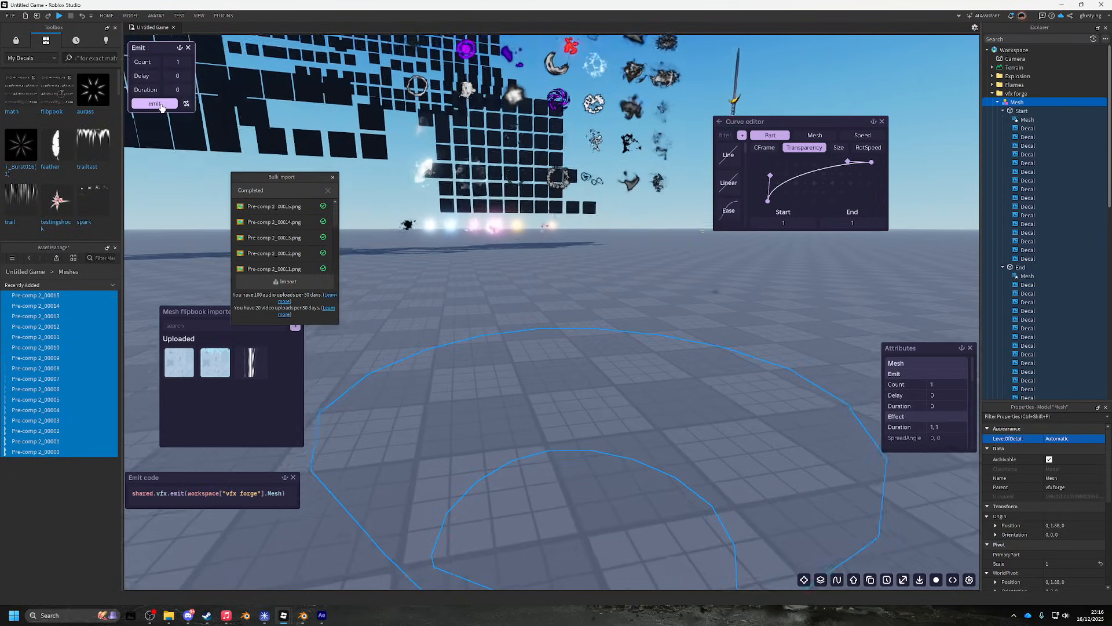
{"action": "left_click", "coordinate": [161, 106]}
{"action": "left_click", "coordinate": [161, 106]}
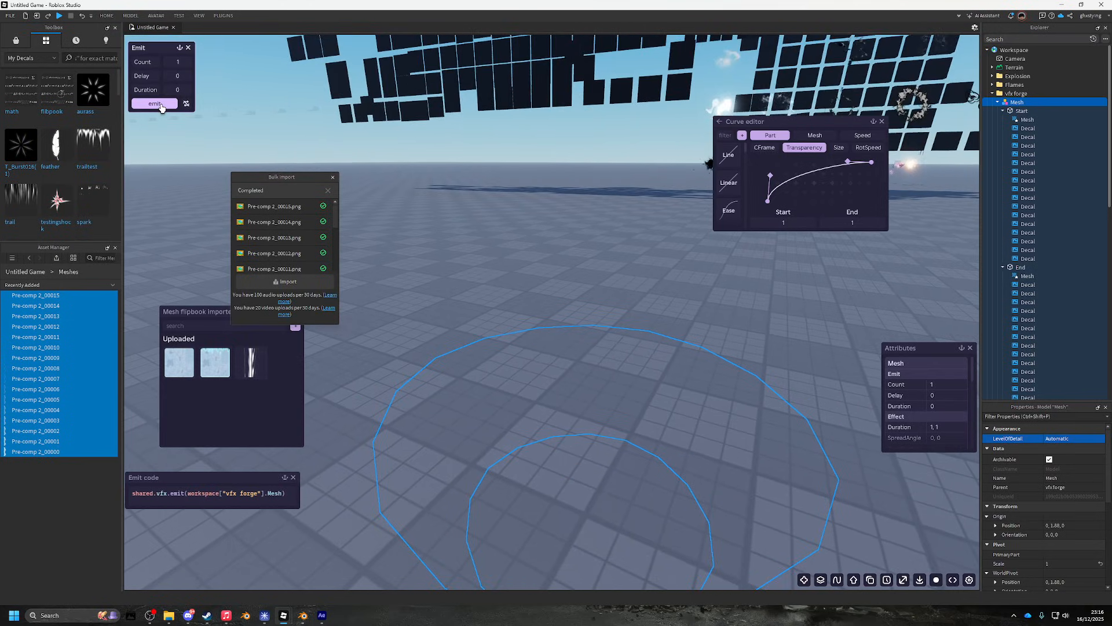
{"action": "left_click", "coordinate": [161, 107]}
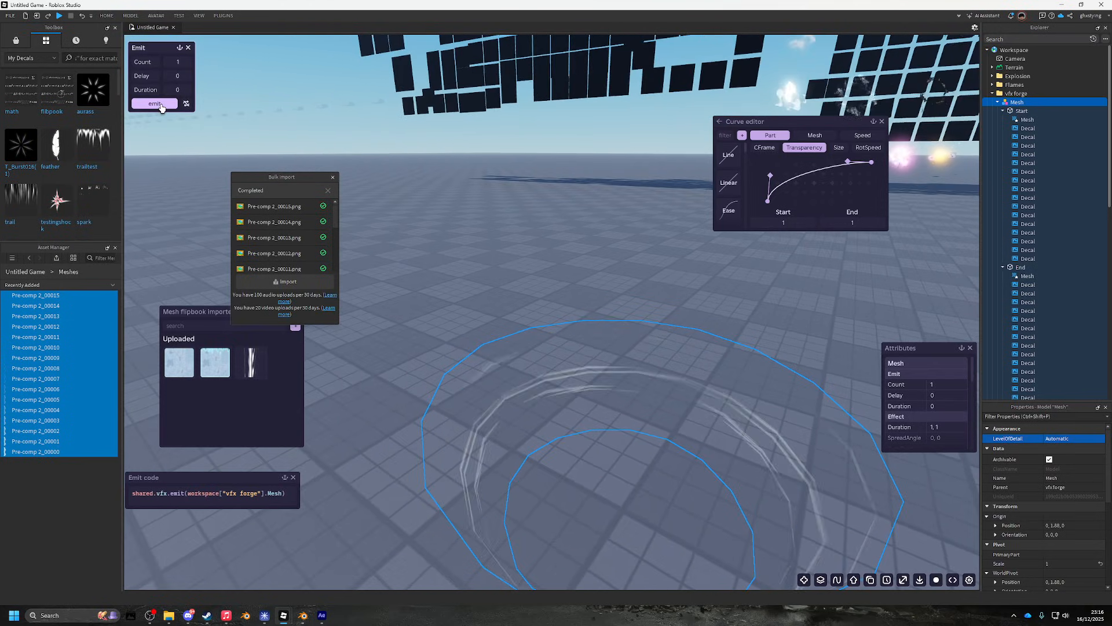
{"action": "left_click", "coordinate": [161, 106]}
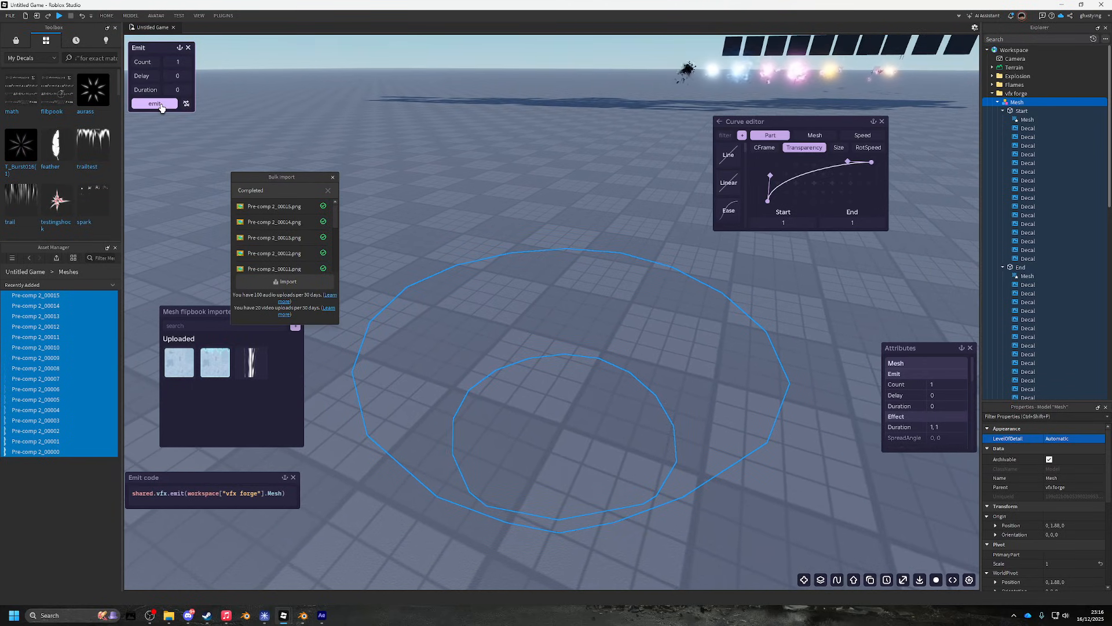
- Emit fresh, fuller swirl bursts on the bowl a few more times
{"action": "left_click", "coordinate": [162, 107]}
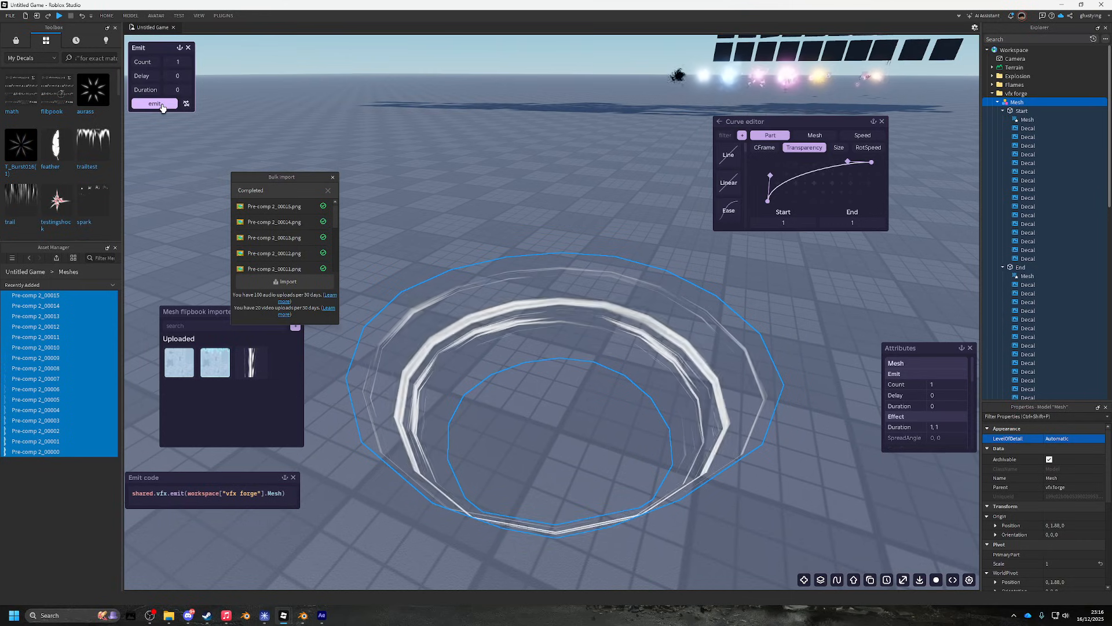
{"action": "left_click", "coordinate": [162, 107]}
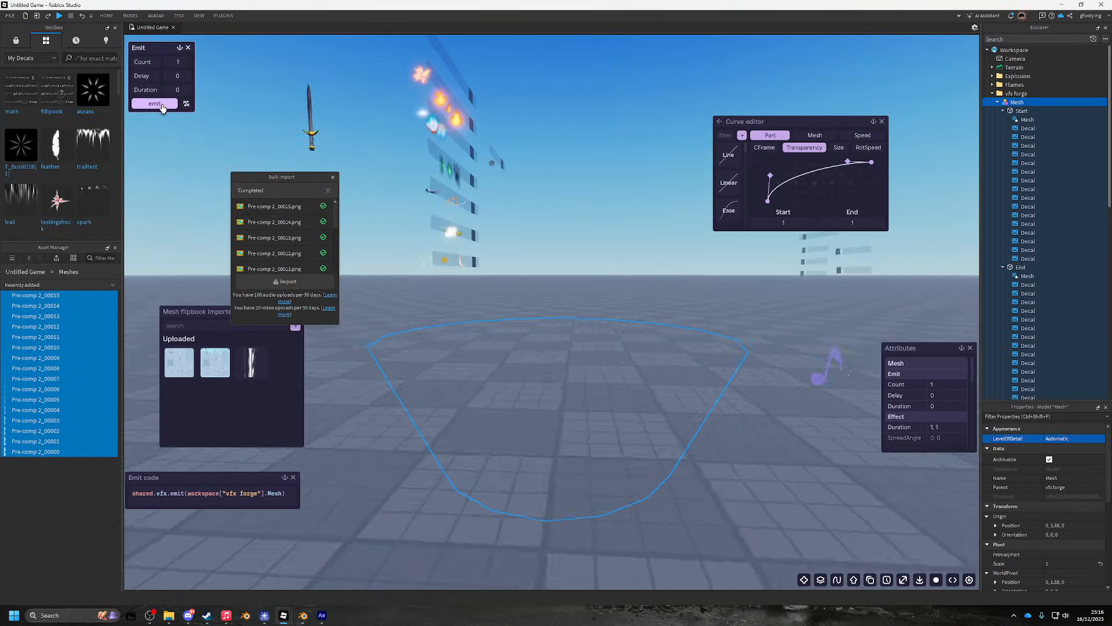
{"action": "left_click", "coordinate": [163, 108]}
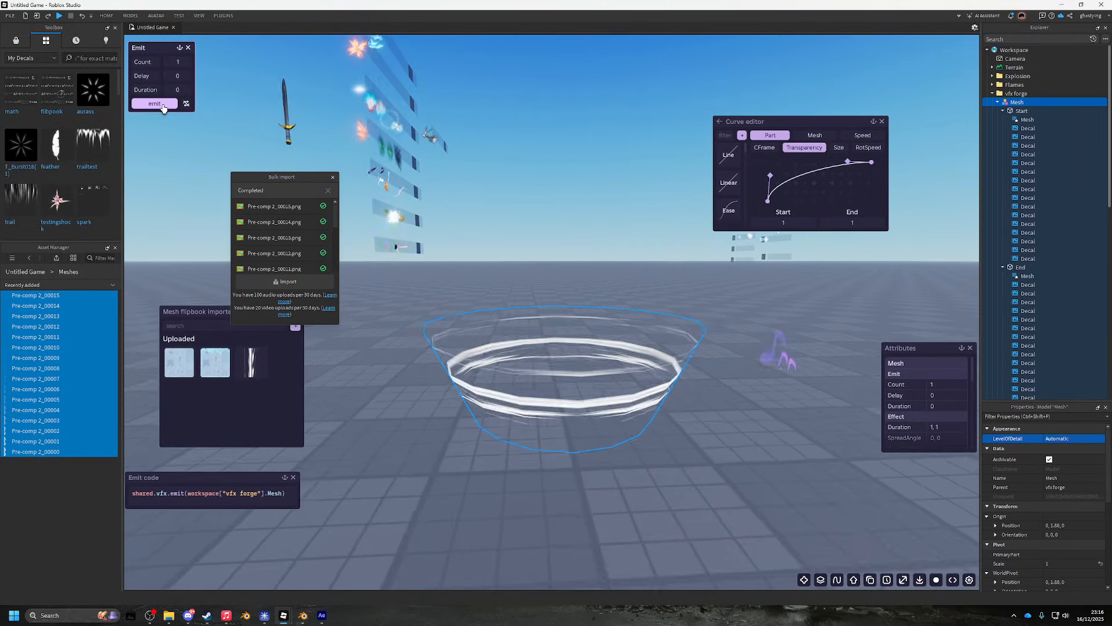
{"action": "left_click", "coordinate": [163, 108]}
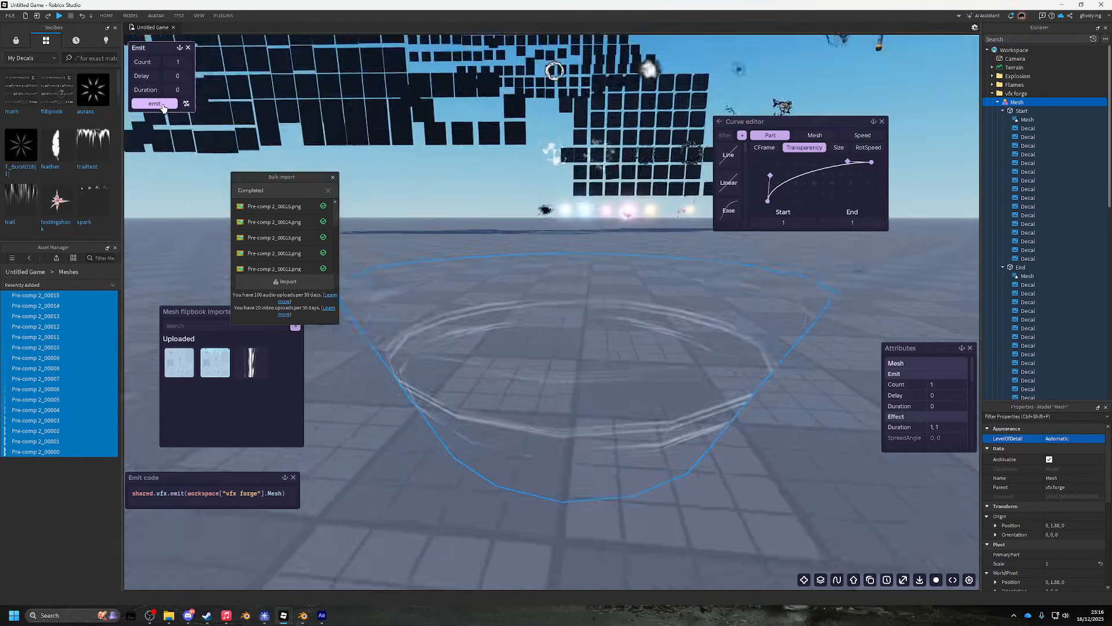
{"action": "left_click", "coordinate": [164, 107]}
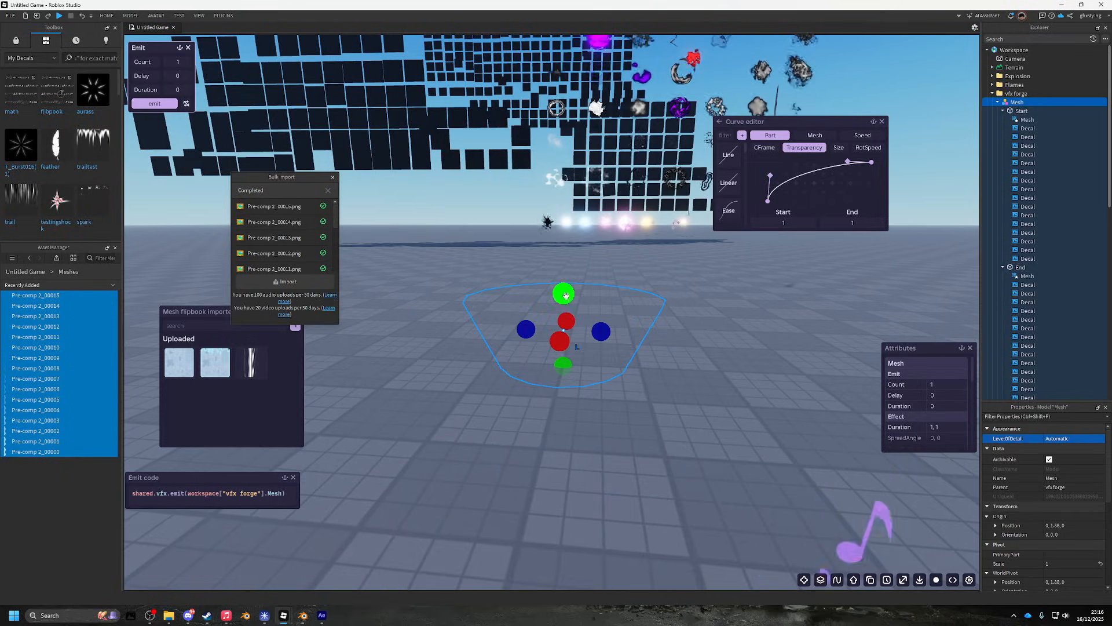
- Shrink the bowl mesh to scale 2.32, then reselect the whole Mesh
{"action": "left_click_drag", "start_coordinate": [563, 255], "coordinate": [570, 271]}
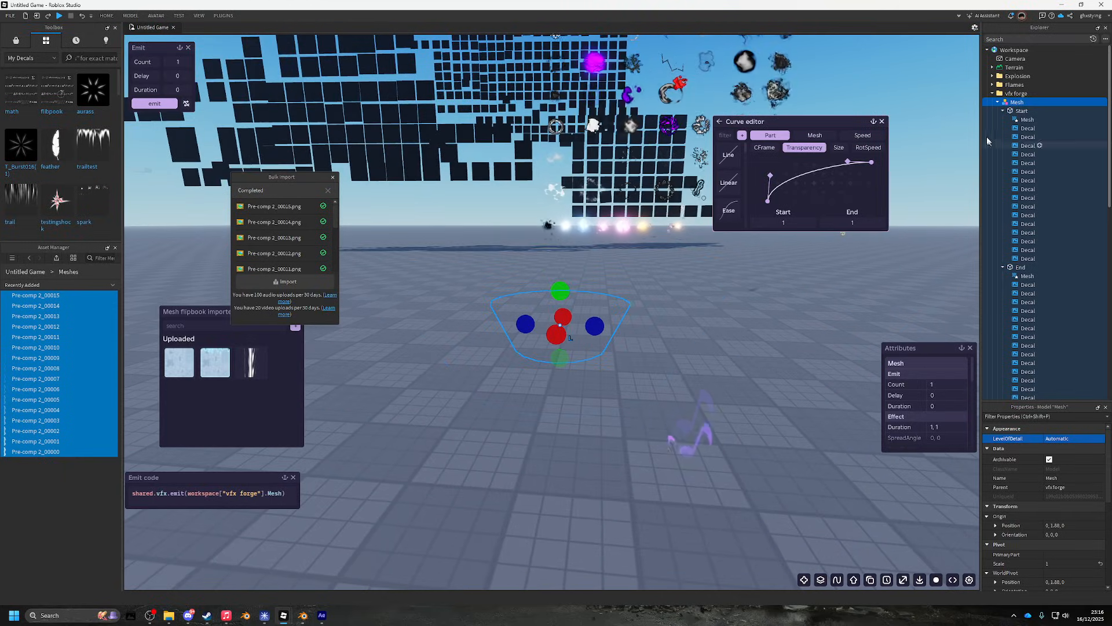
{"action": "left_click", "coordinate": [1064, 111]}
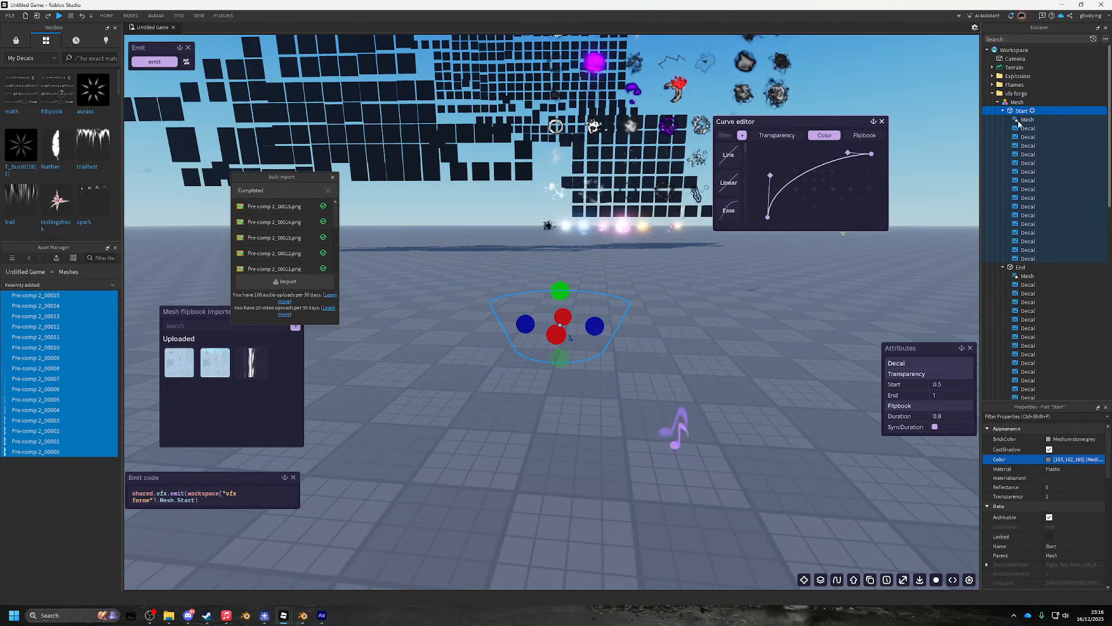
{"action": "left_click", "coordinate": [1001, 104]}
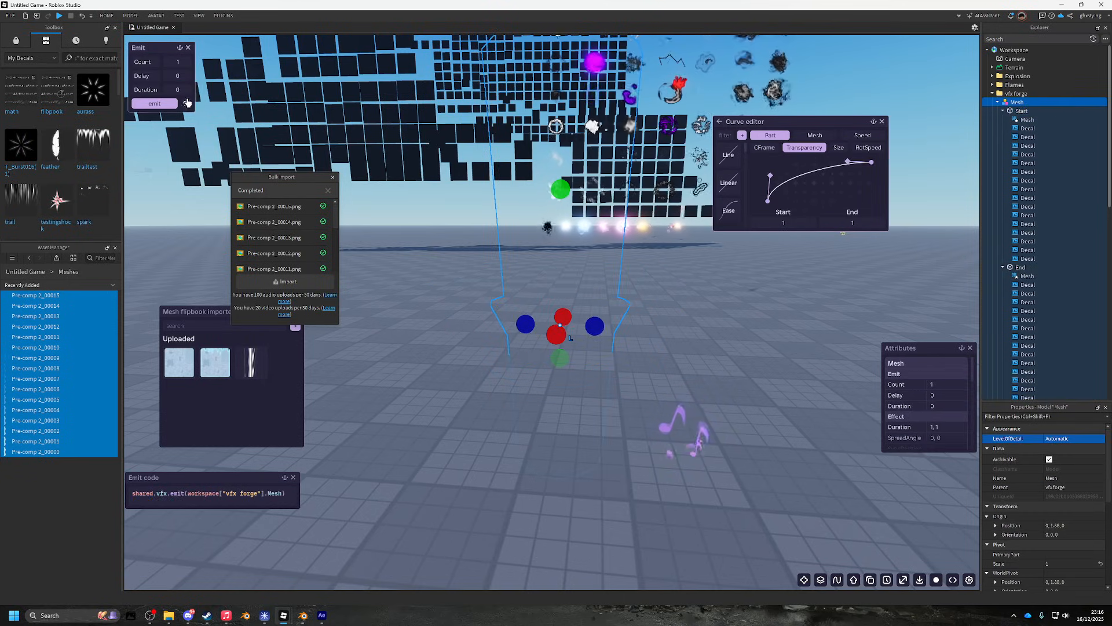
- Fire the white swirl effect repeatedly while orbiting the camera around the bowl
{"action": "left_click", "coordinate": [153, 106]}
{"action": "key", "text": "a"}
{"action": "left_click", "coordinate": [153, 106]}
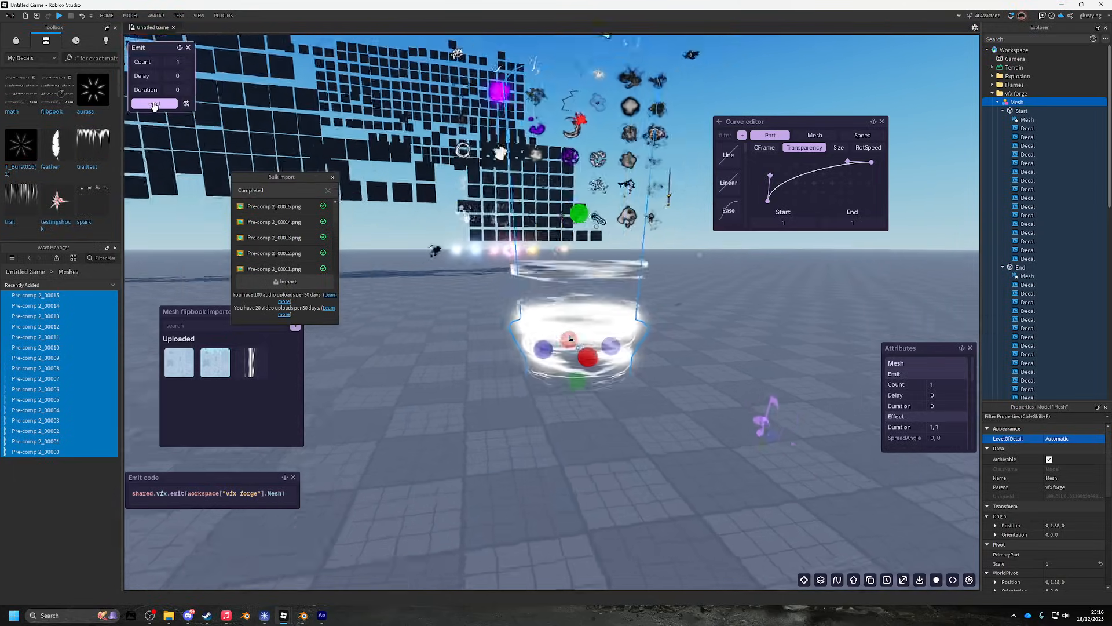
{"action": "left_click", "coordinate": [154, 106]}
{"action": "key", "text": "a"}
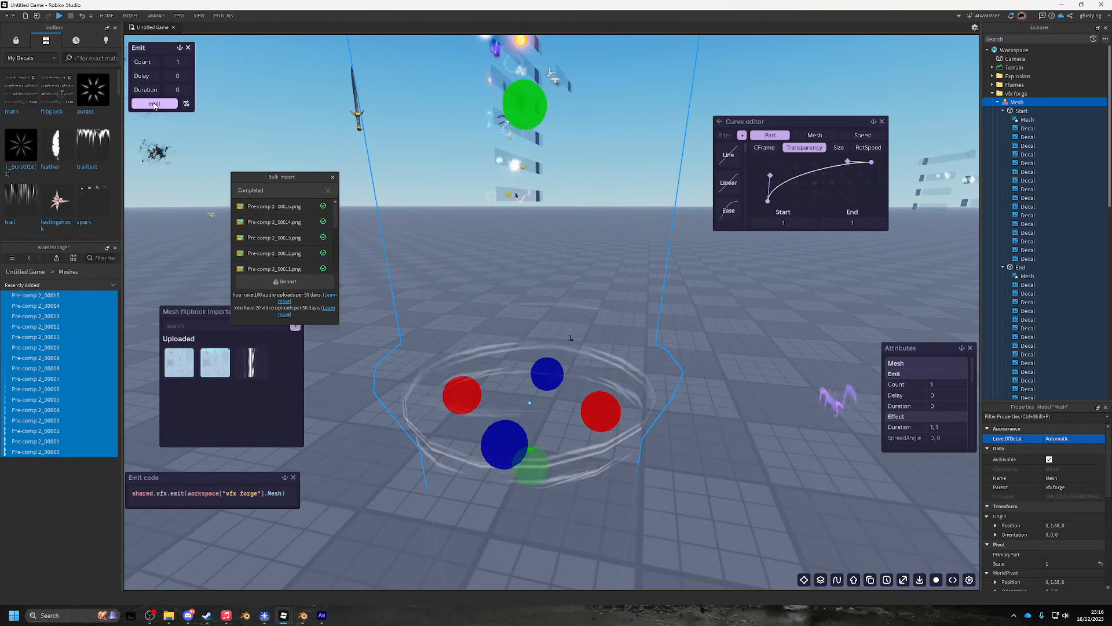
{"action": "left_click", "coordinate": [153, 106]}
- Keep re-emitting the swirl while dollying the camera toward and away from the bowl
{"action": "key", "text": "w"}
{"action": "left_click", "coordinate": [154, 106]}
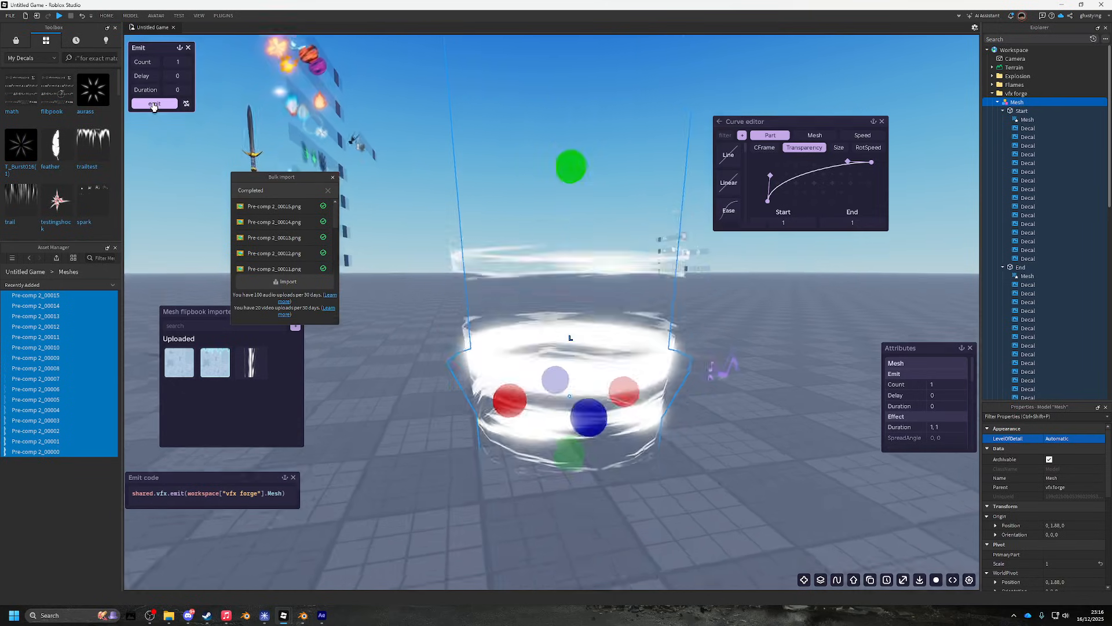
{"action": "left_click", "coordinate": [154, 106]}
{"action": "key", "text": "s"}
{"action": "left_click", "coordinate": [154, 106]}
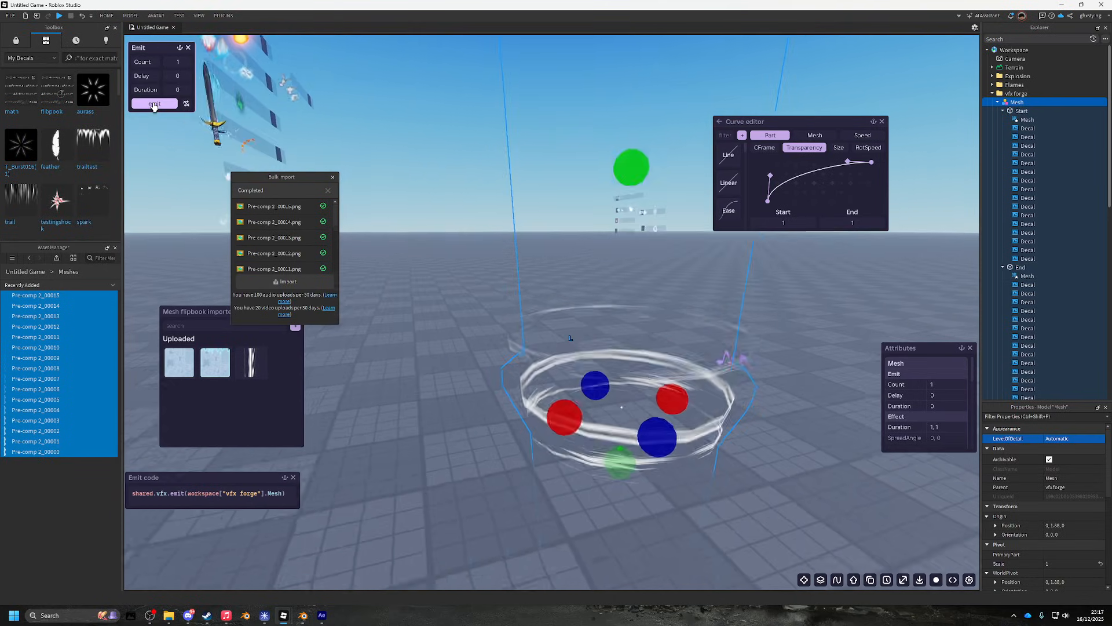
{"action": "left_click", "coordinate": [154, 106]}
{"action": "left_click", "coordinate": [154, 106]}
{"action": "key", "text": "w"}
{"action": "key", "text": "s"}
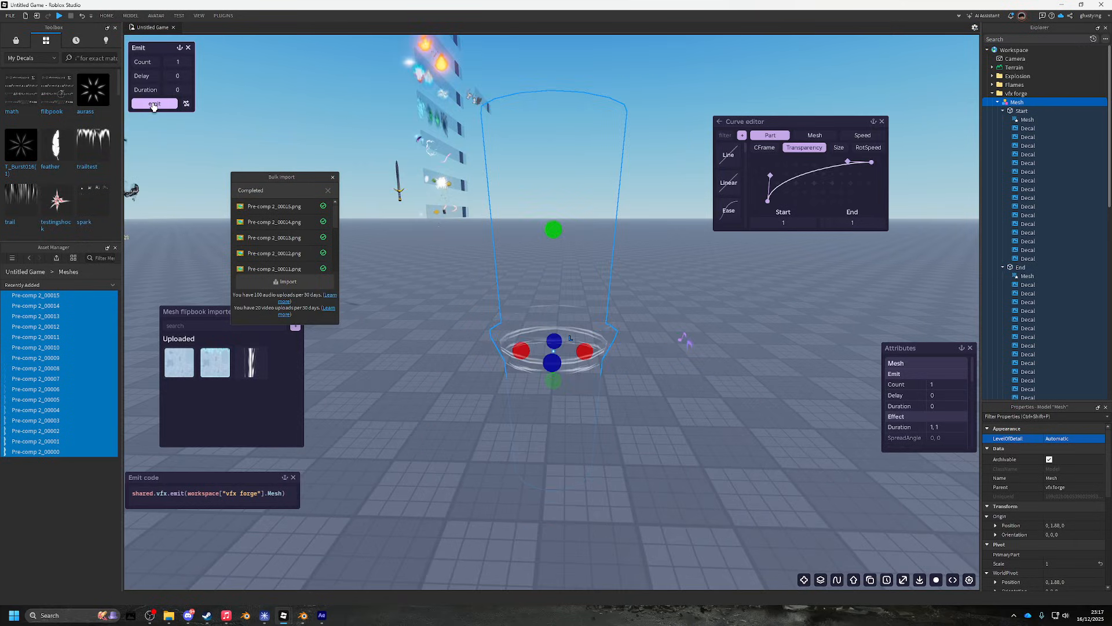
{"action": "left_click", "coordinate": [153, 107]}
{"action": "key", "text": "w"}
- Reselect the Mesh after an undo and emit the swirl effect on it
{"action": "key", "text": "ctrl+z"}
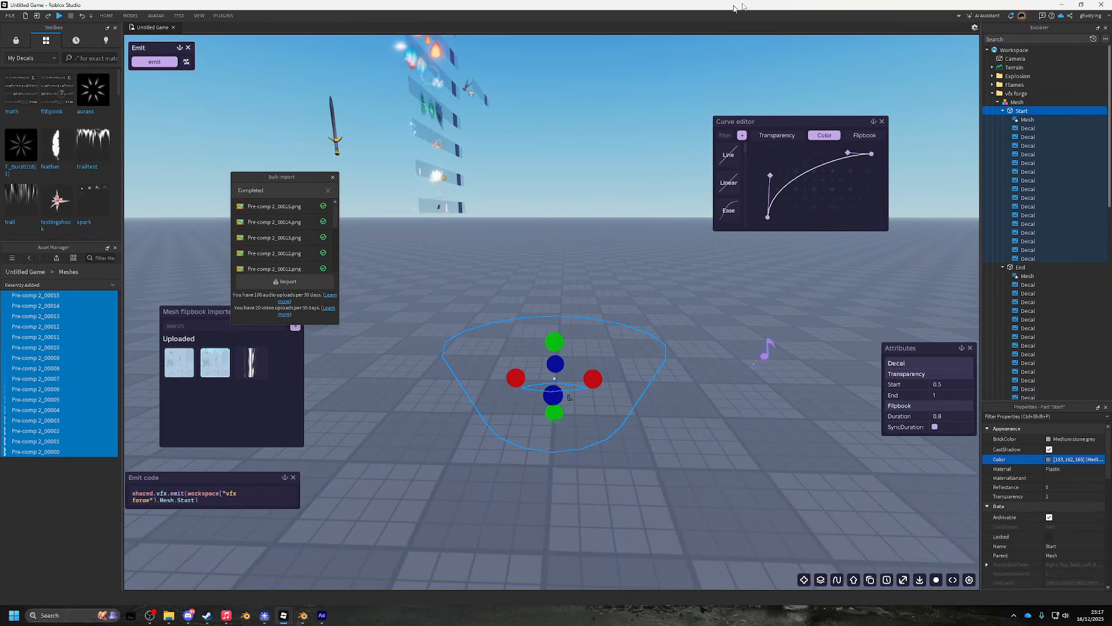
{"action": "left_click", "coordinate": [995, 104]}
{"action": "left_click", "coordinate": [134, 105]}
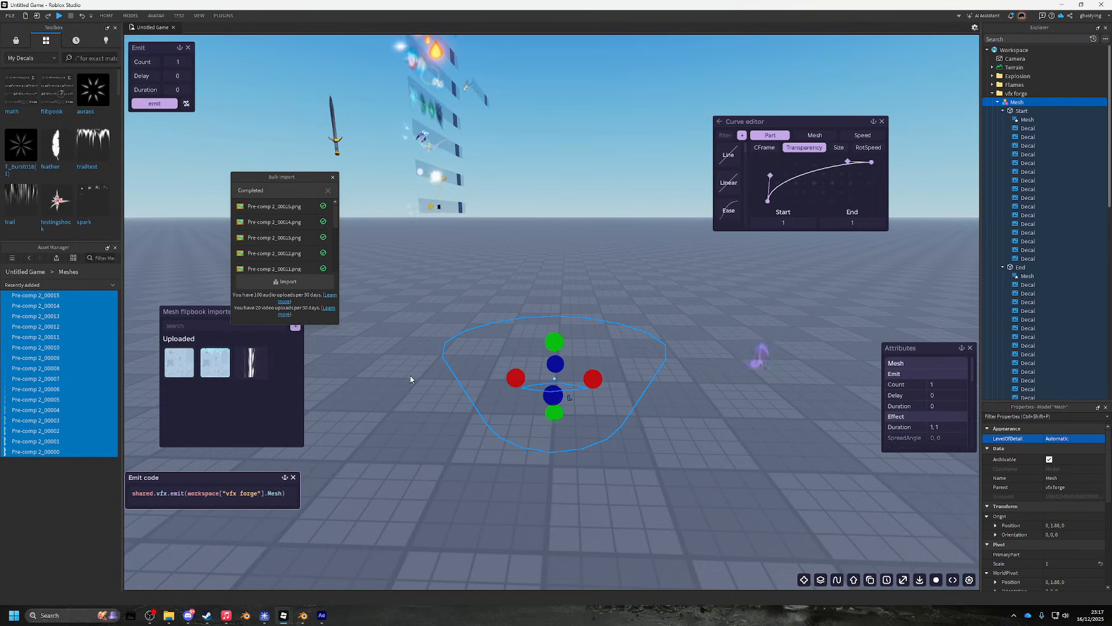
{"action": "left_click", "coordinate": [150, 106]}
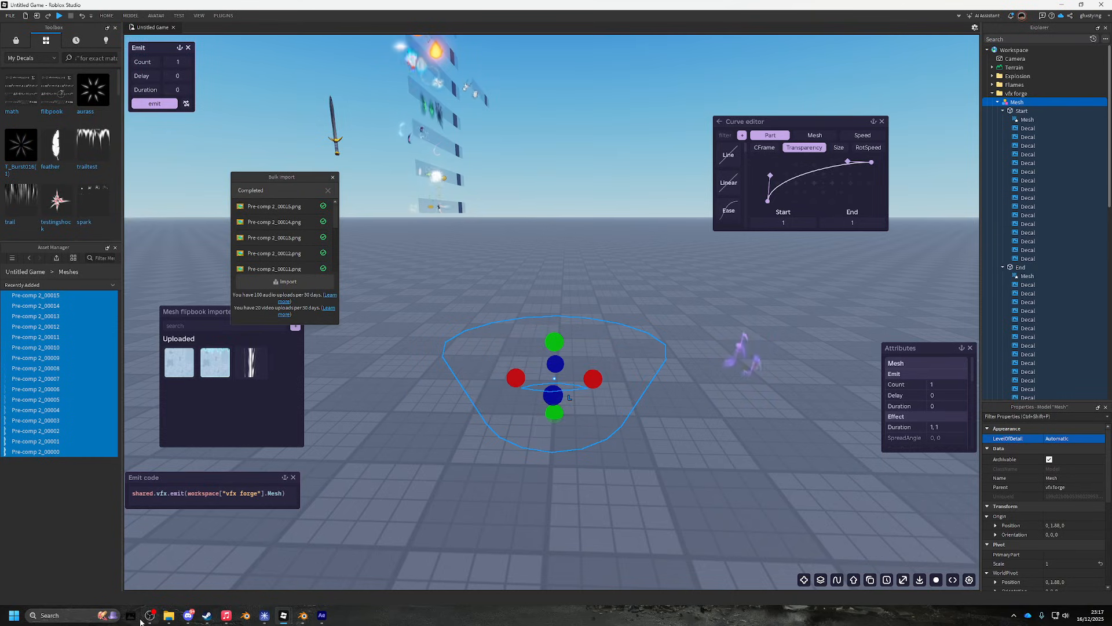
{"action": "mouse_move", "coordinate": [162, 583]}
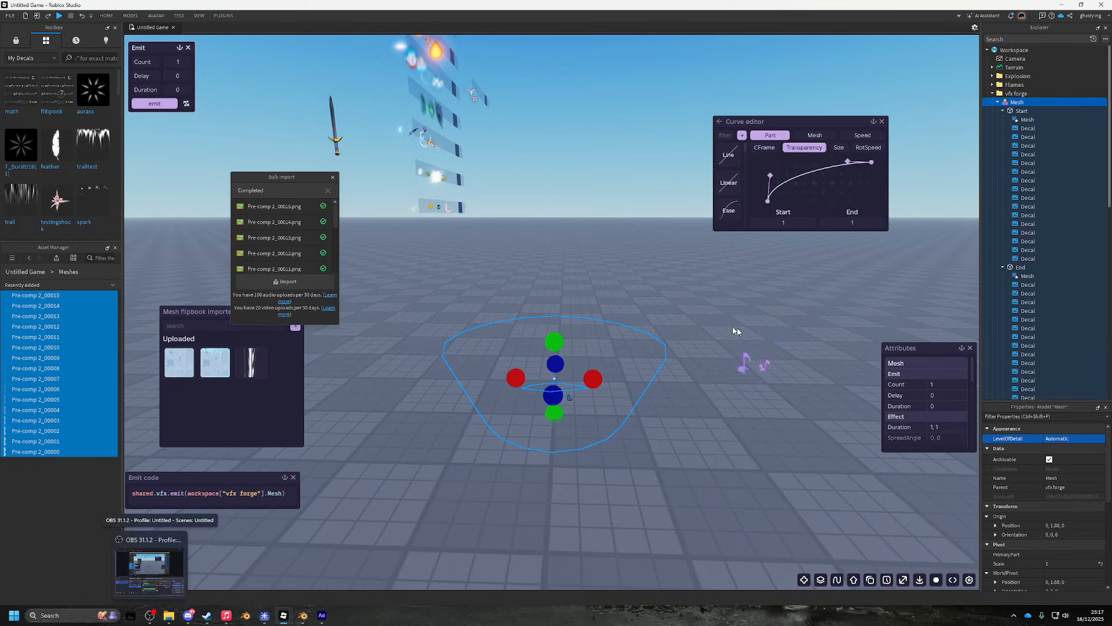
{"action": "left_click", "coordinate": [154, 105]}
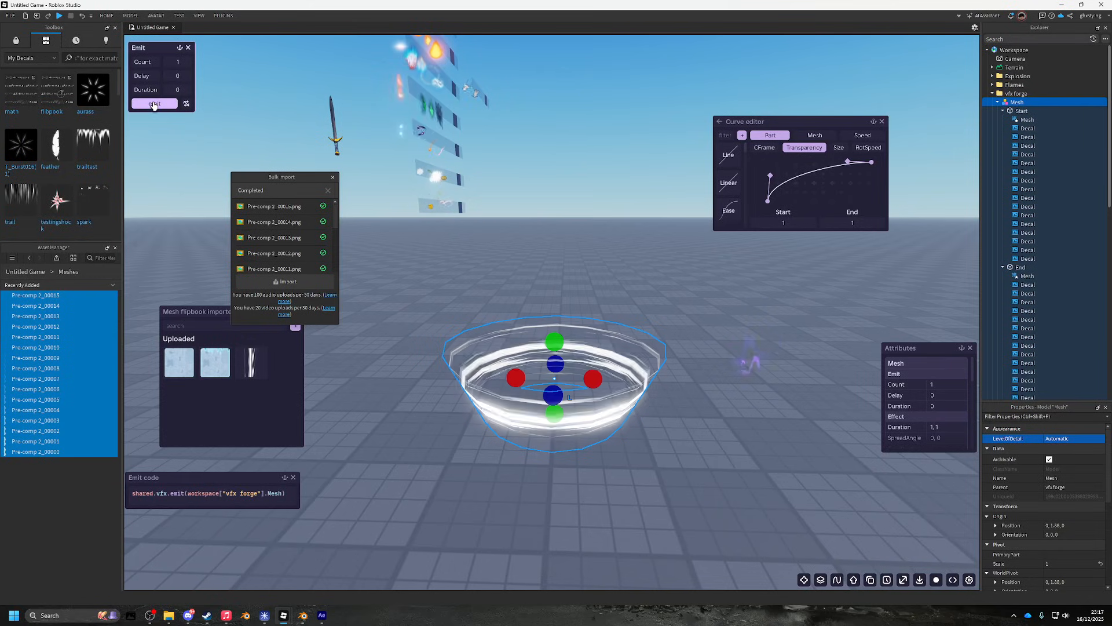
- Re-emit the ring burst several more times, viewing the bowl from close and far
{"action": "left_click", "coordinate": [155, 104]}
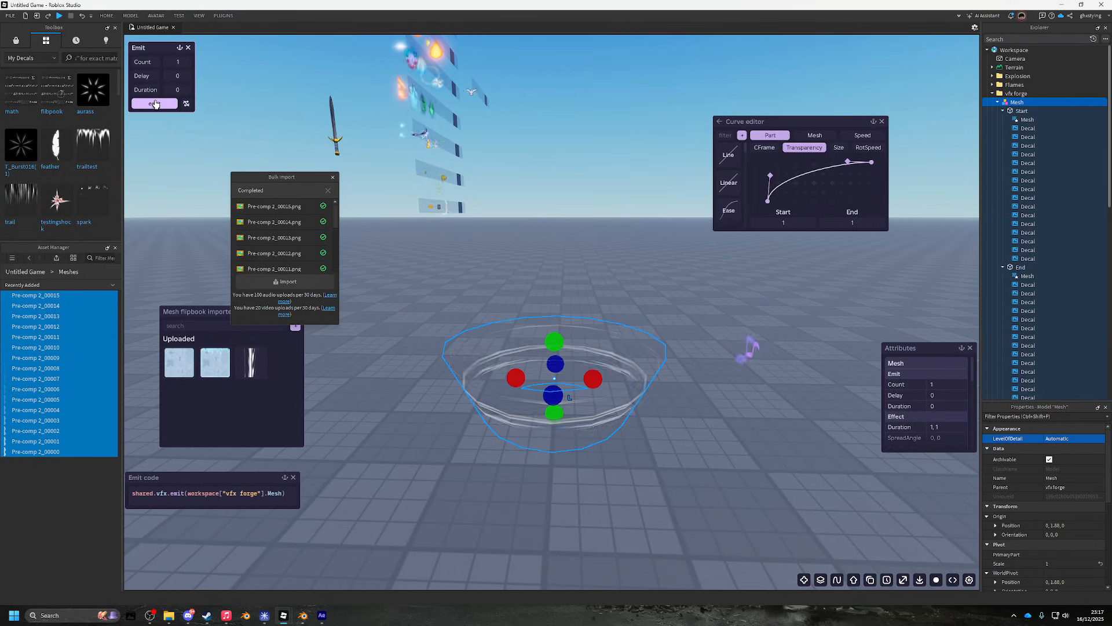
{"action": "left_click", "coordinate": [156, 105]}
{"action": "key", "text": "w"}
{"action": "left_click", "coordinate": [158, 105]}
{"action": "key", "text": "s"}
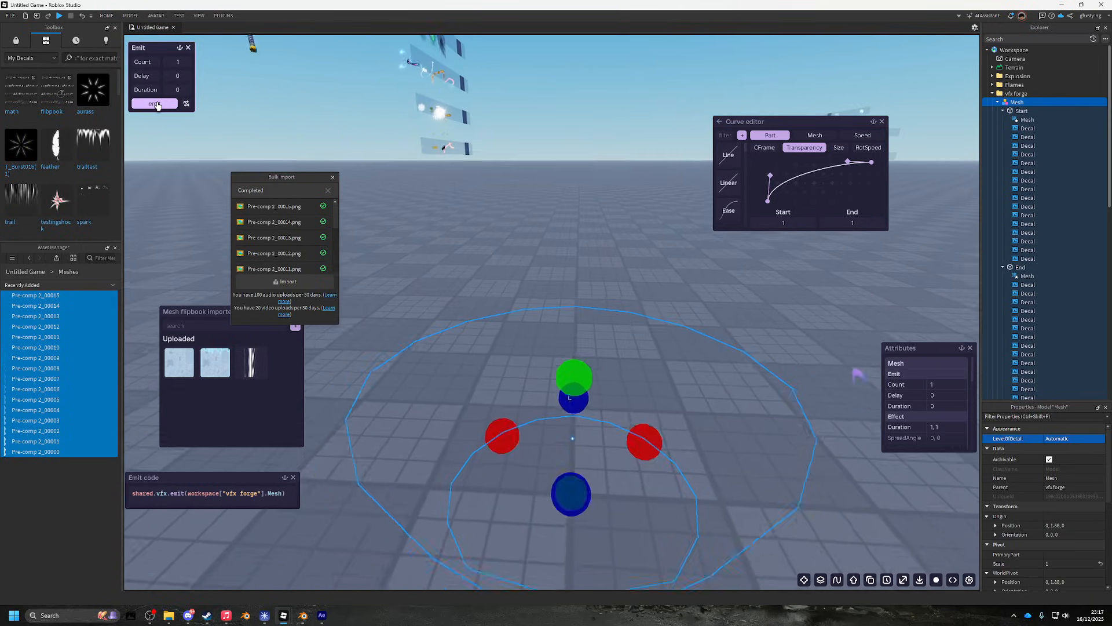
{"action": "left_click", "coordinate": [158, 106]}
{"action": "key", "text": "w"}
{"action": "left_click", "coordinate": [158, 105]}
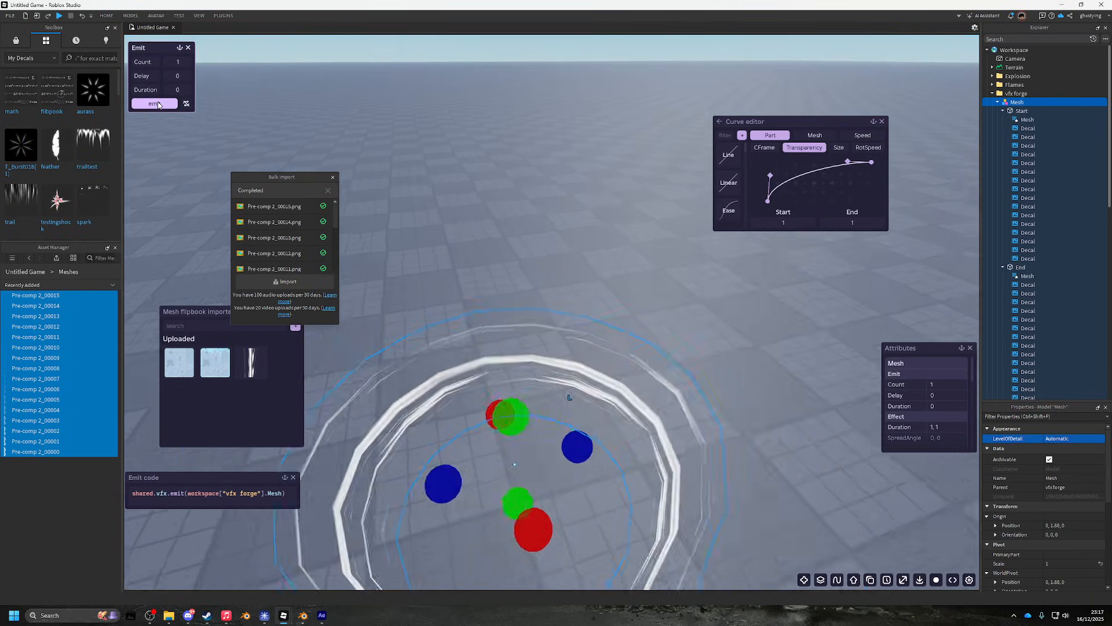
{"action": "key", "text": "s"}
{"action": "left_click", "coordinate": [157, 106]}
{"action": "left_click", "coordinate": [157, 106]}
- Close the finished Bulk Import list and emit the white ring burst a few times
{"action": "key", "text": "s"}
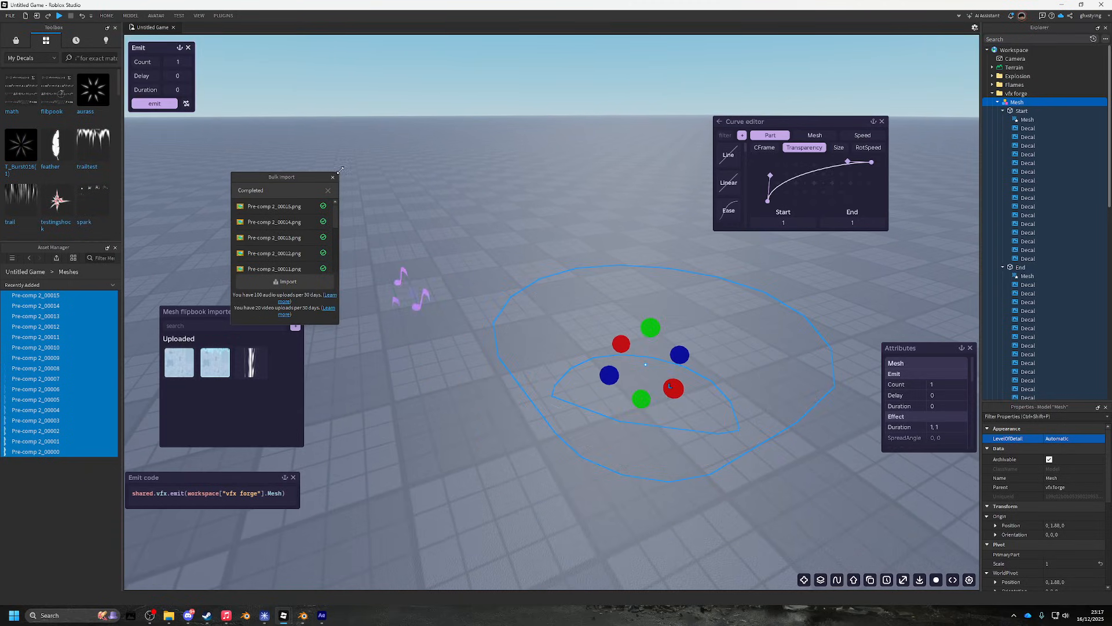
{"action": "left_click", "coordinate": [171, 107]}
{"action": "key", "text": "d"}
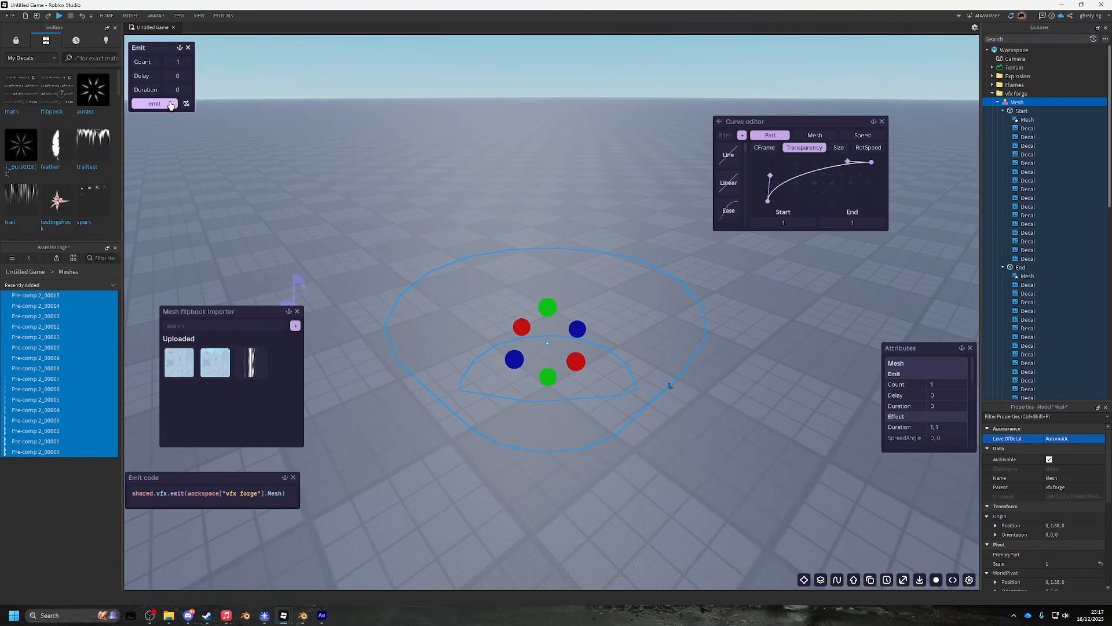
{"action": "left_click", "coordinate": [171, 105]}
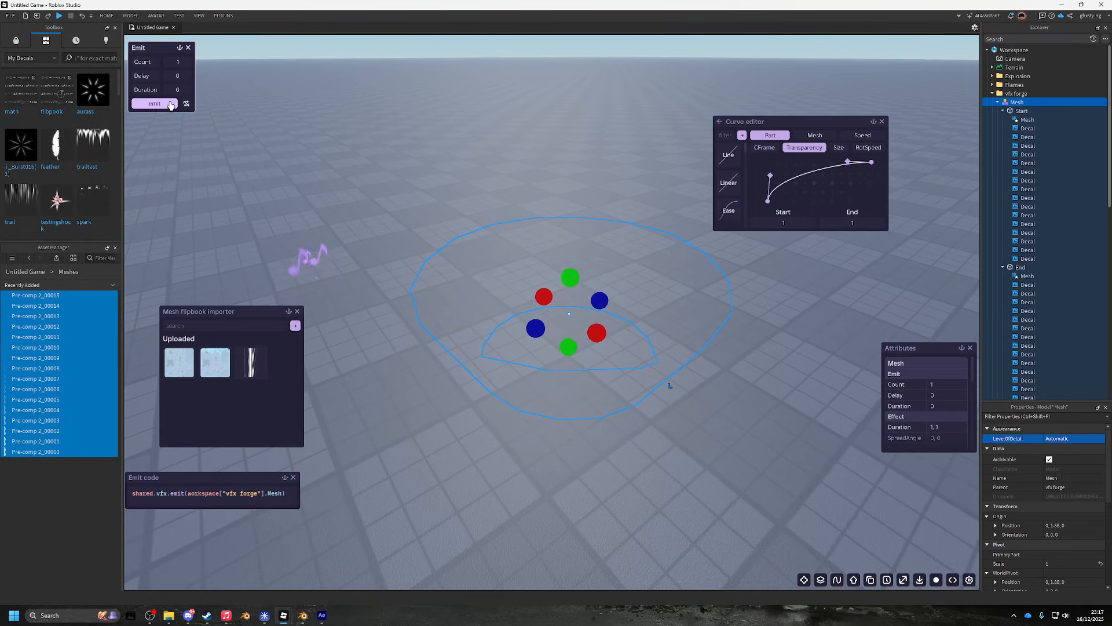
{"action": "left_click", "coordinate": [171, 105]}
{"action": "left_click", "coordinate": [171, 106]}
- Re-emit the burst while lowering, raising and rotating the camera around the bowl
{"action": "key", "text": "q"}
{"action": "left_click", "coordinate": [171, 105]}
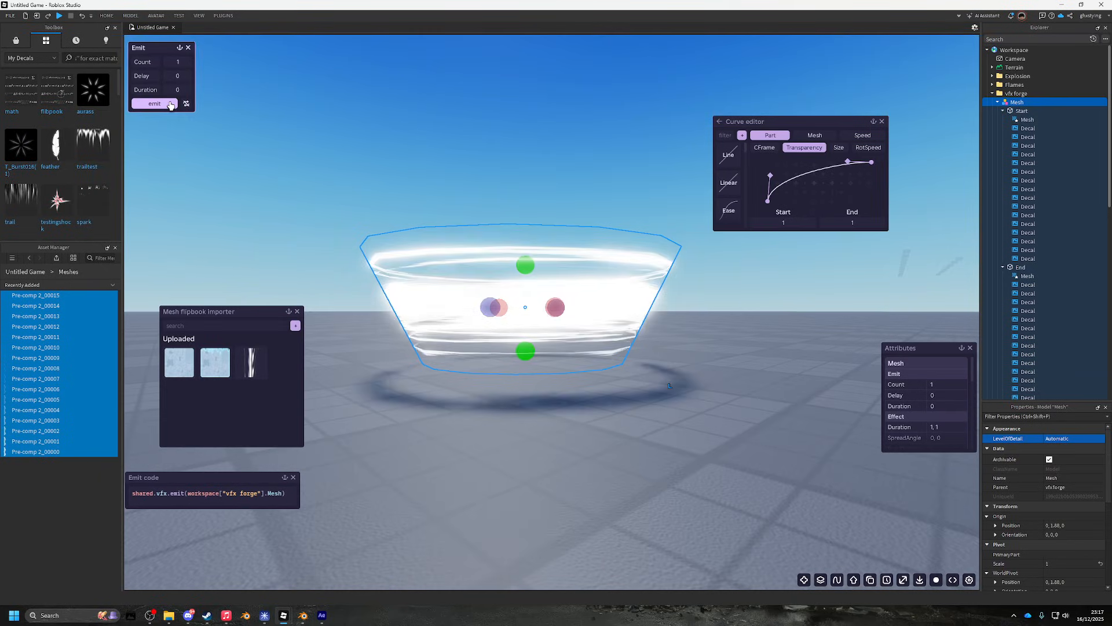
{"action": "key", "text": "e"}
{"action": "left_click", "coordinate": [171, 106]}
{"action": "left_click", "coordinate": [171, 106]}
{"action": "key", "text": "w"}
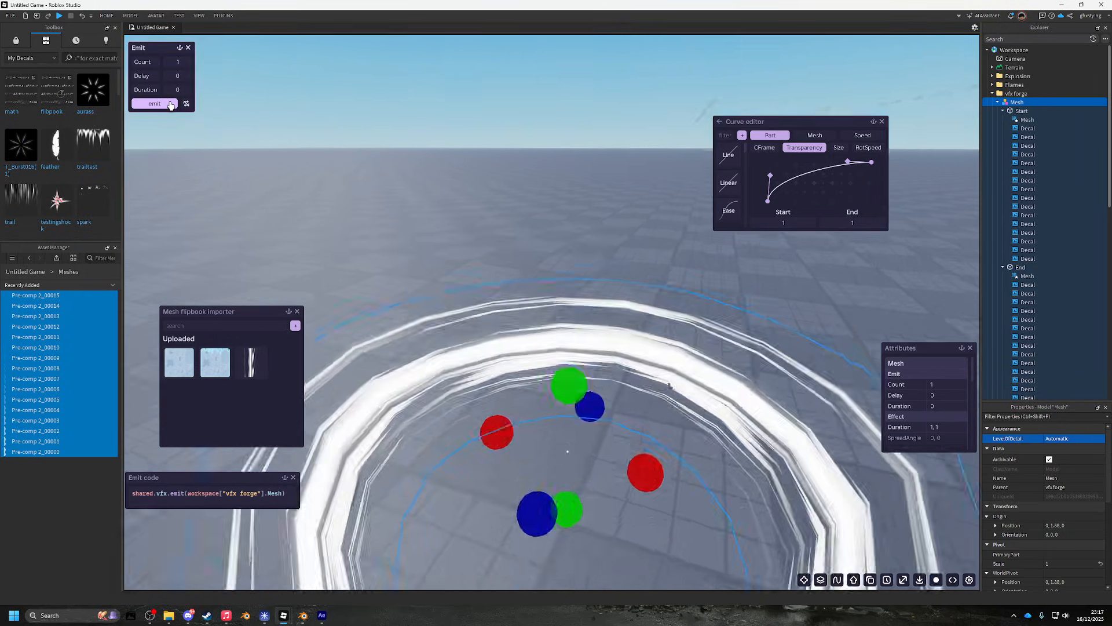
{"action": "key", "text": "s"}
{"action": "left_click", "coordinate": [171, 106]}
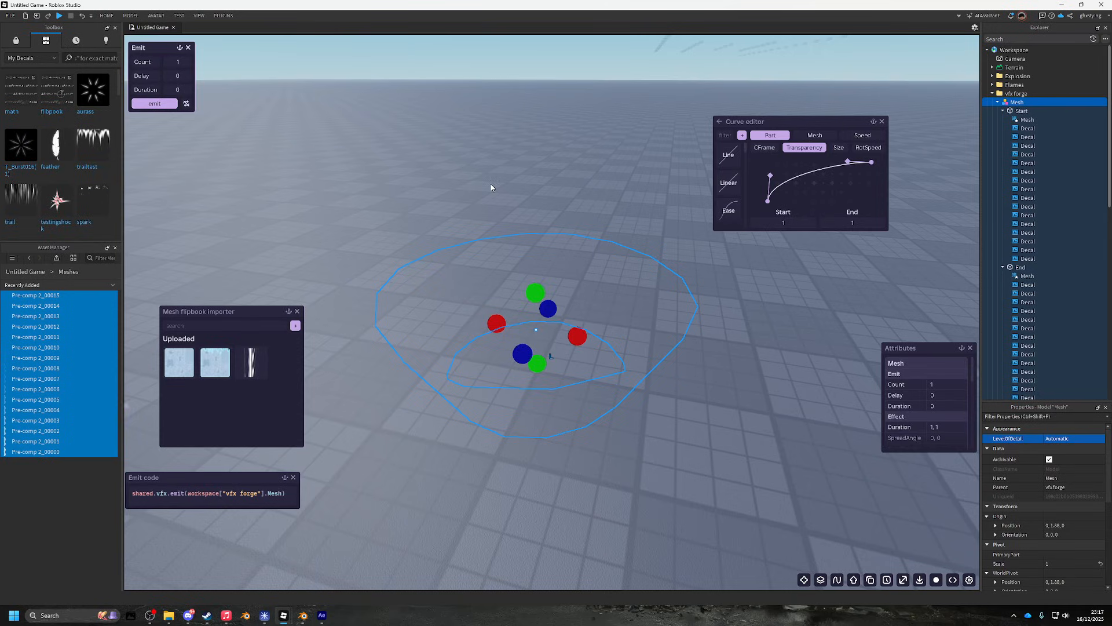
{"action": "left_click_drag", "start_coordinate": [514, 172], "coordinate": [390, 73]}
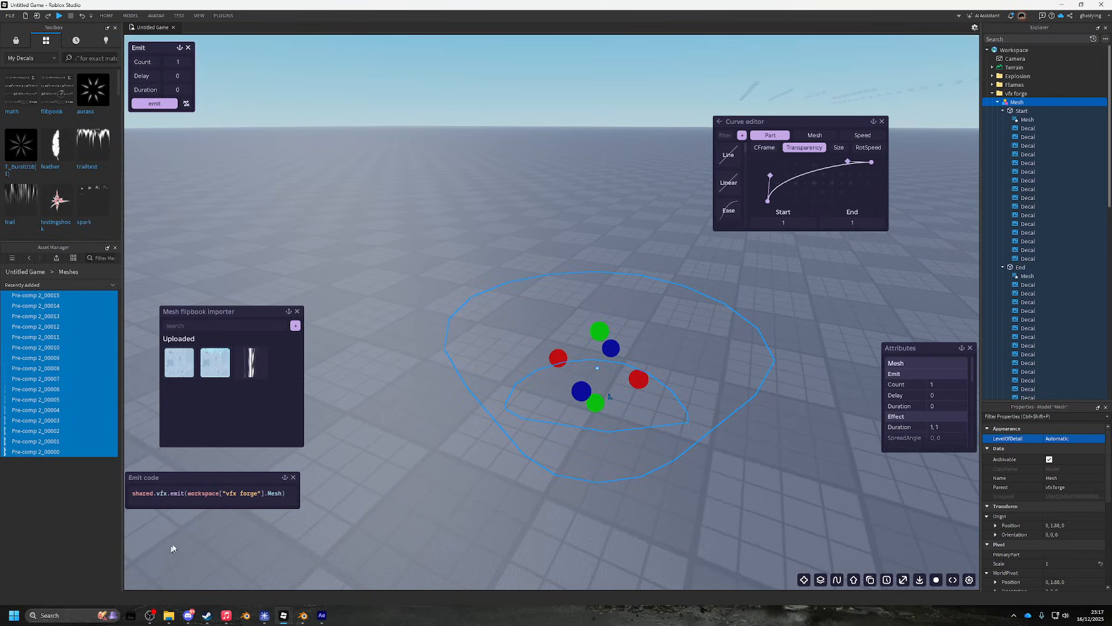
{"action": "left_click", "coordinate": [152, 105]}
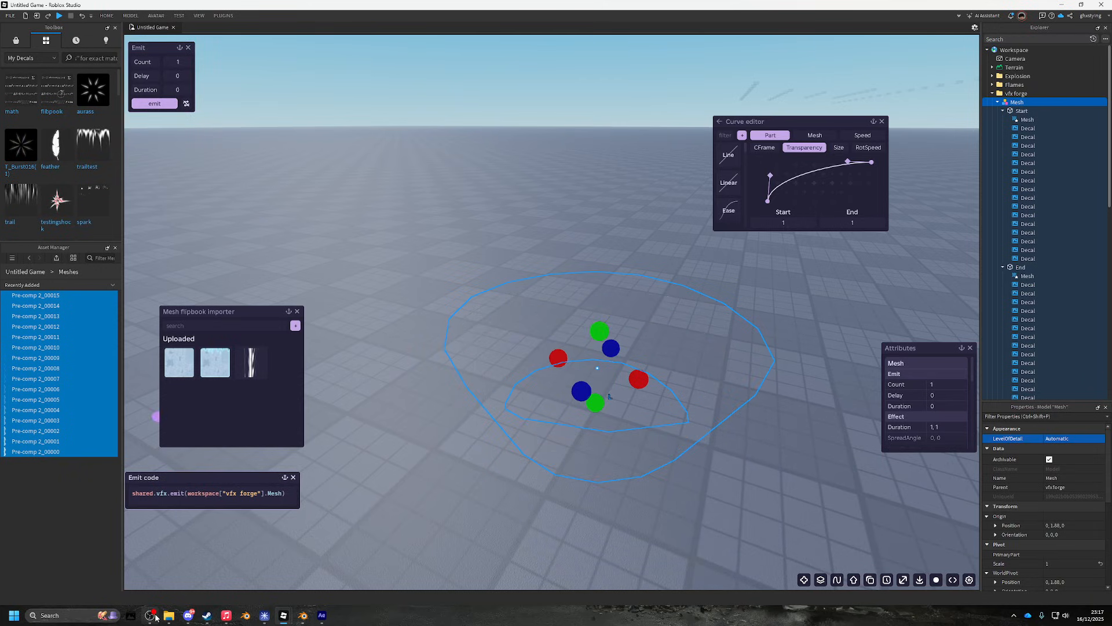